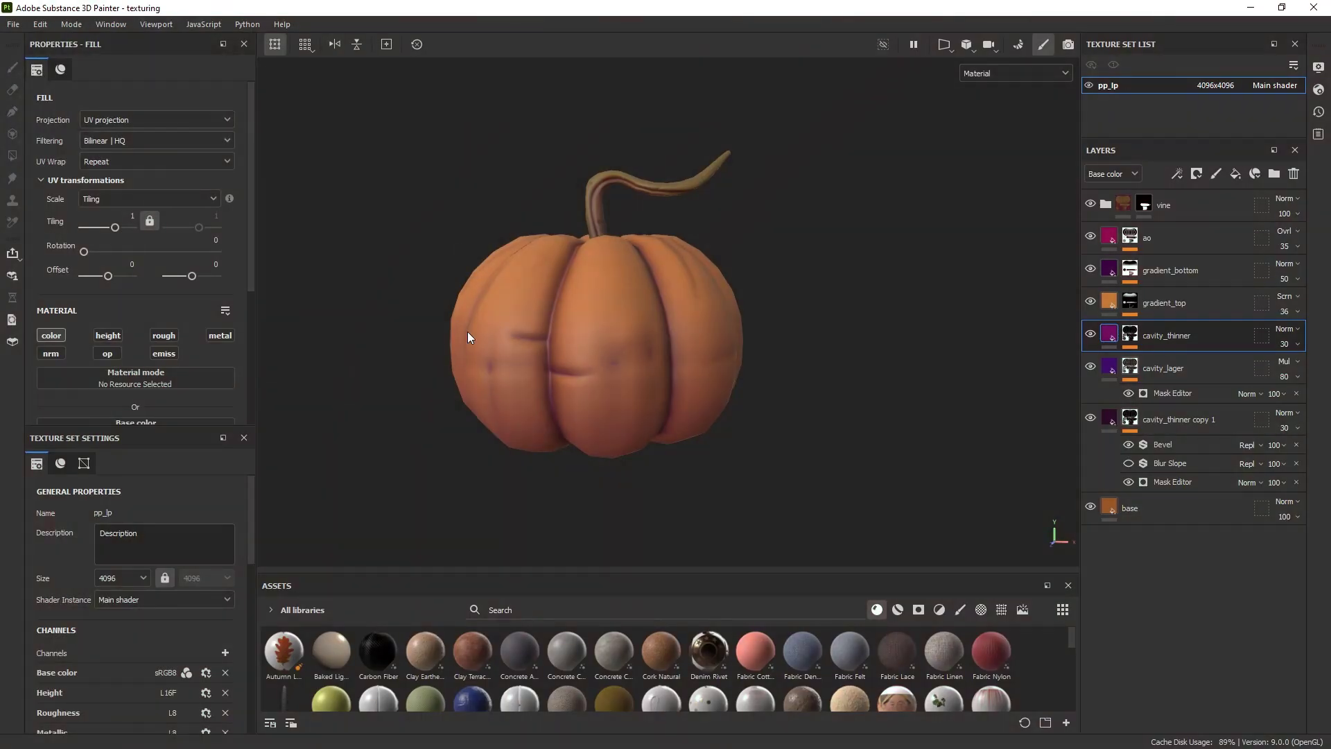
{"action": "mouse_move", "coordinate": [513, 267]}
{"action": "left_mouse_down", "text": "alt"}
{"action": "mouse_move", "coordinate": [527, 297]}
{"action": "mouse_move", "coordinate": [539, 242]}
{"action": "mouse_move", "coordinate": [500, 273]}
{"action": "left_mouse_up", "text": "alt"}
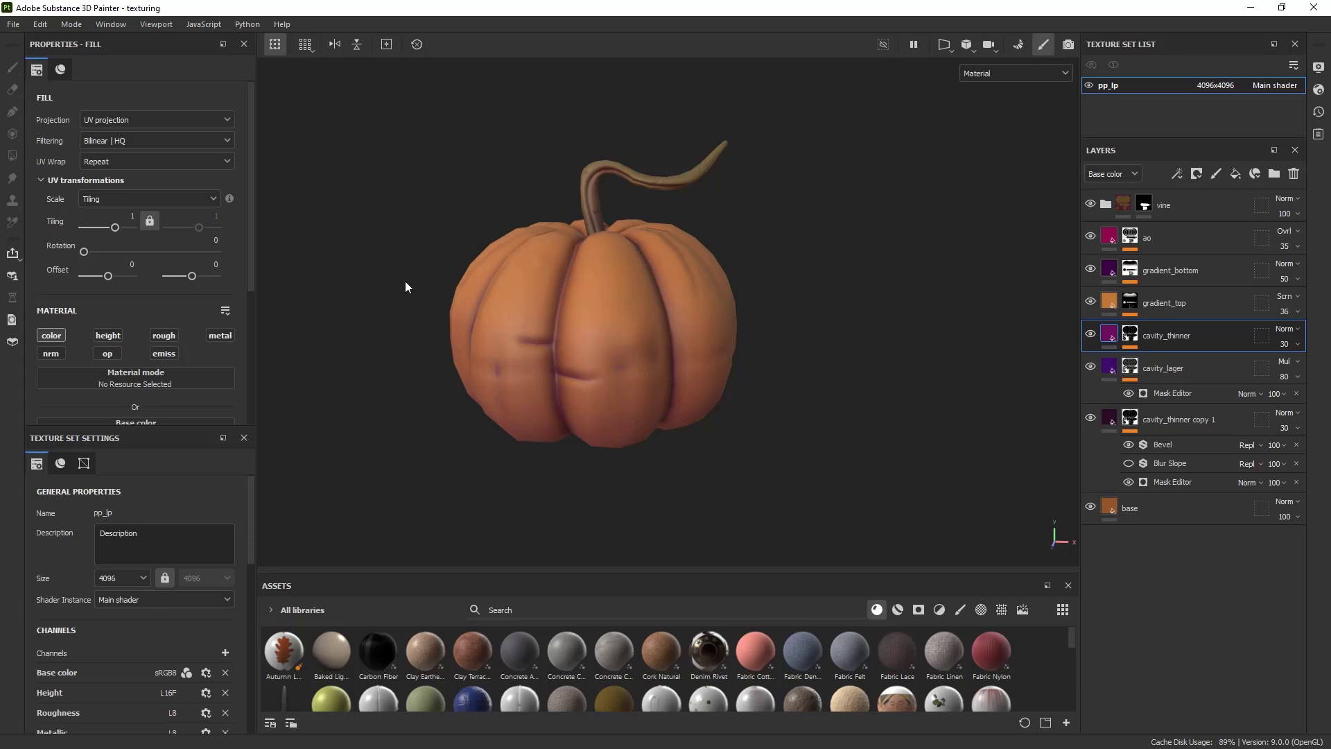
{"action": "mouse_move", "coordinate": [535, 272]}
{"action": "left_mouse_down", "text": "alt"}
{"action": "mouse_move", "coordinate": [579, 314]}
{"action": "mouse_move", "coordinate": [595, 355]}
{"action": "mouse_move", "coordinate": [622, 340]}
{"action": "mouse_move", "coordinate": [644, 295]}
{"action": "mouse_move", "coordinate": [522, 272]}
{"action": "left_mouse_up", "text": "alt"}
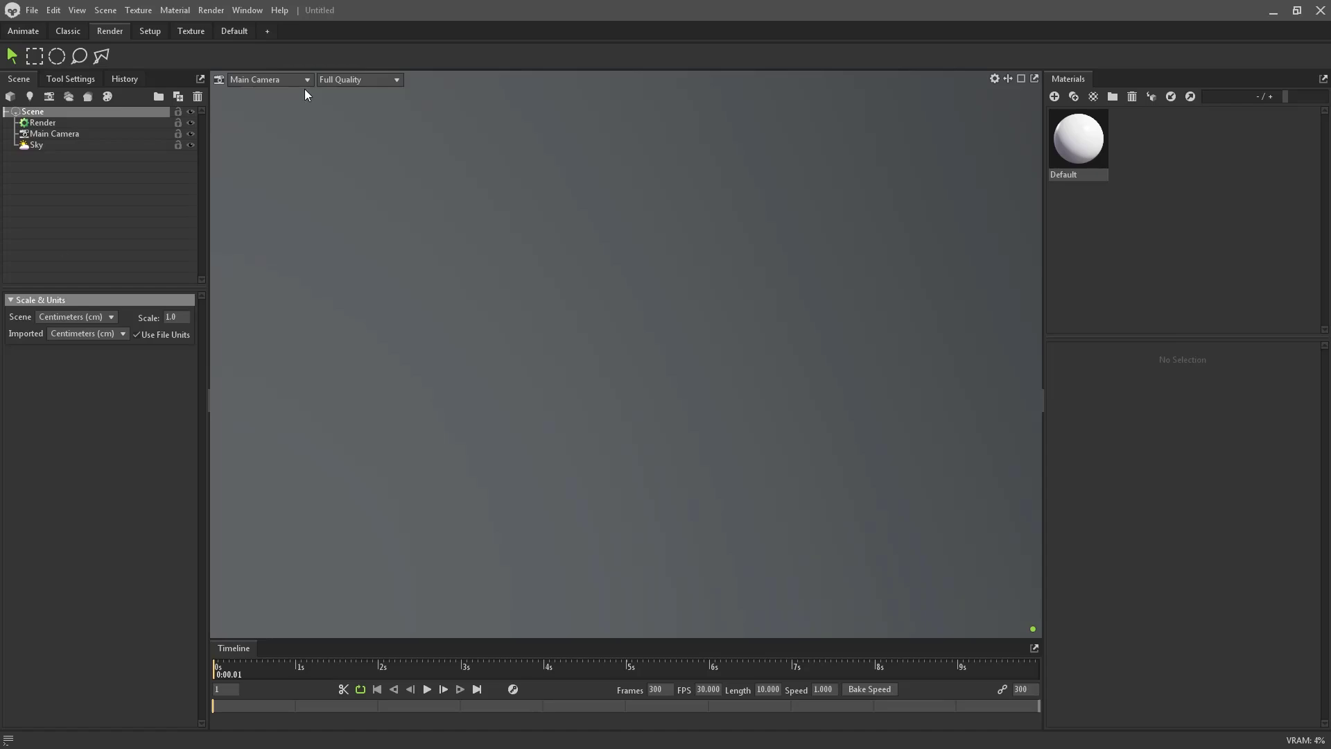
Step: Dismiss the Marmoset Toolbag news pop-up and move the Toolbag window off this screen, returning to Substance 3D Painter
{"action": "left_click", "coordinate": [1325, 19]}
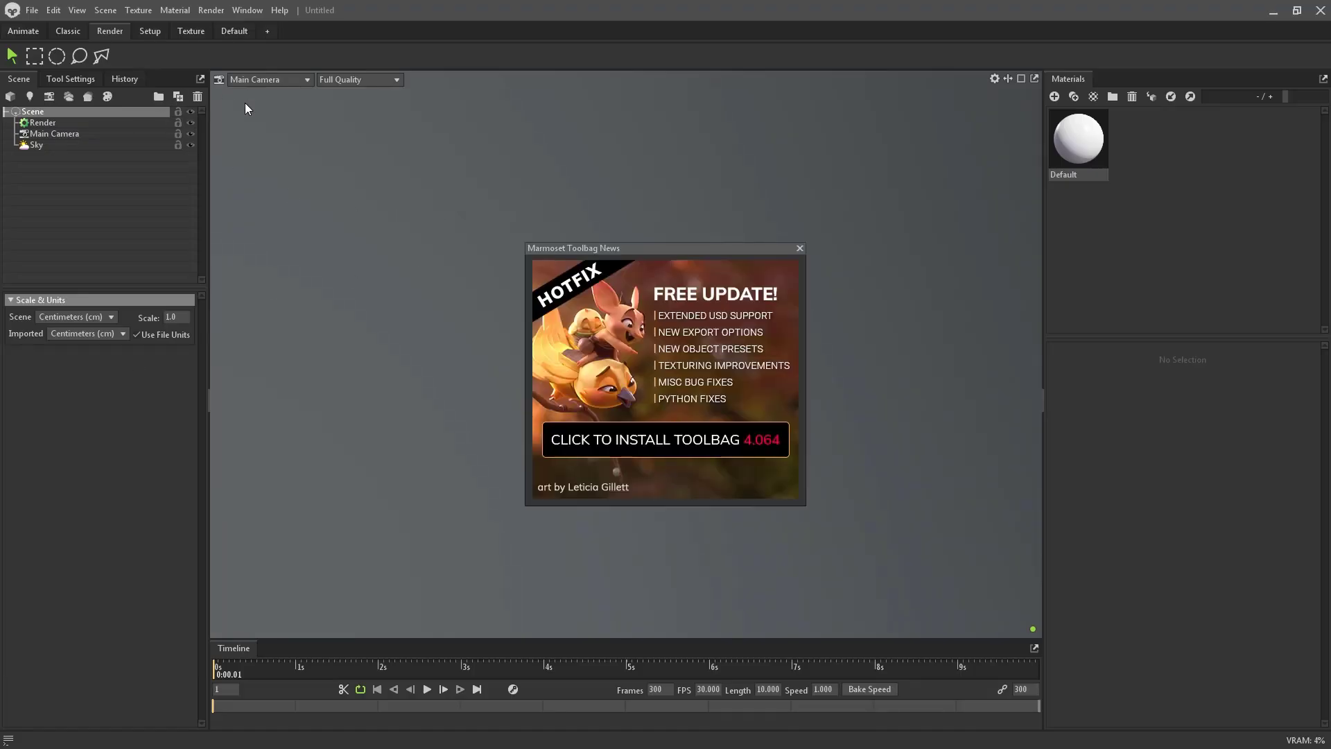
{"action": "left_click", "coordinate": [800, 249]}
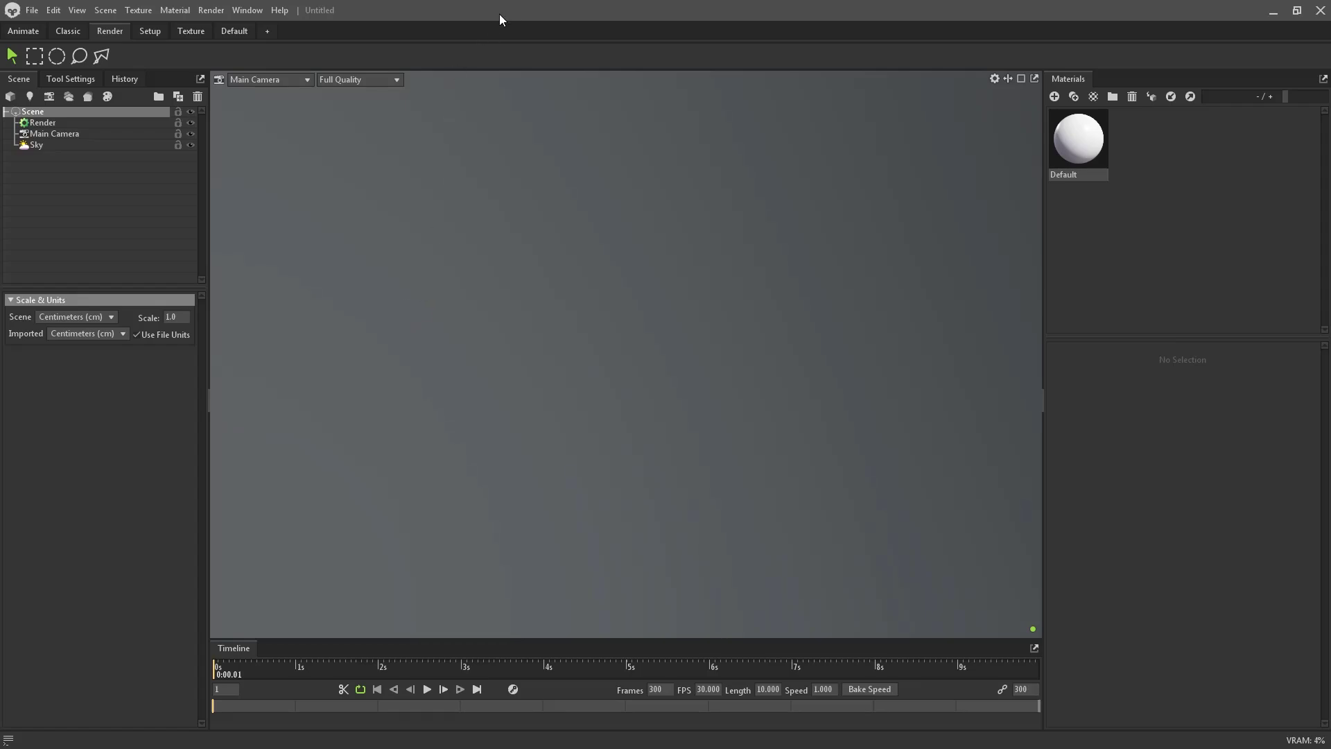
{"action": "left_click_drag", "start_coordinate": [499, 13], "coordinate": [576, 61]}
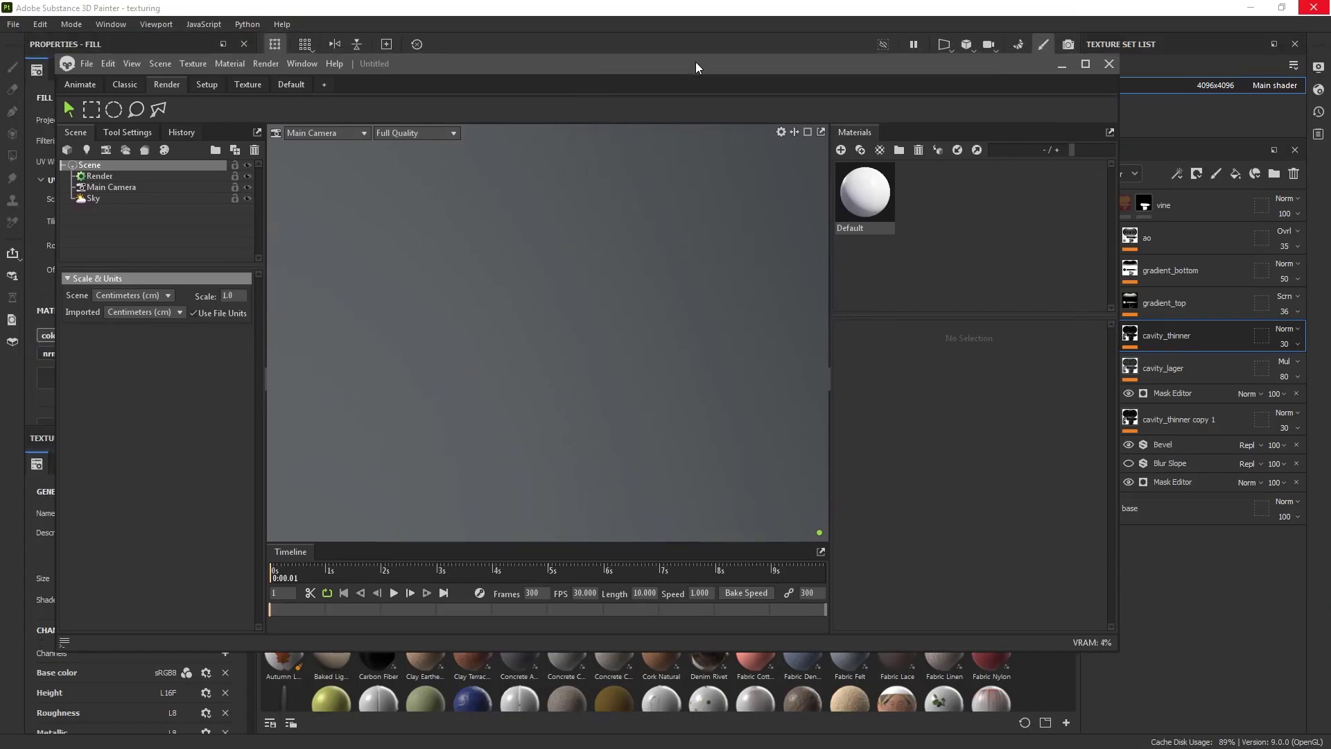
{"action": "left_click_drag", "start_coordinate": [696, 66], "coordinate": [0, 69]}
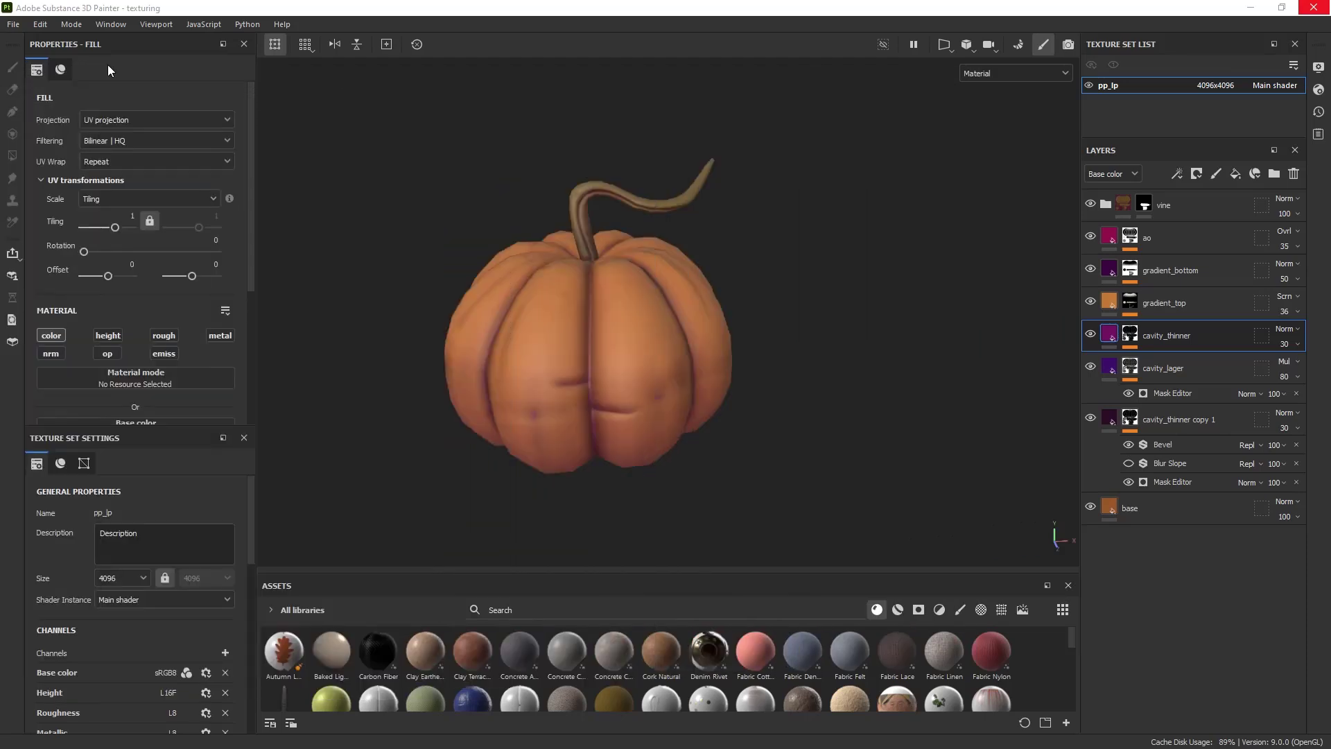
Step: Examine the pumpkin's base color, gradients and cavity shading from several angles and distances
{"action": "left_click_drag", "start_coordinate": [871, 262], "coordinate": [842, 204], "text": "alt"}
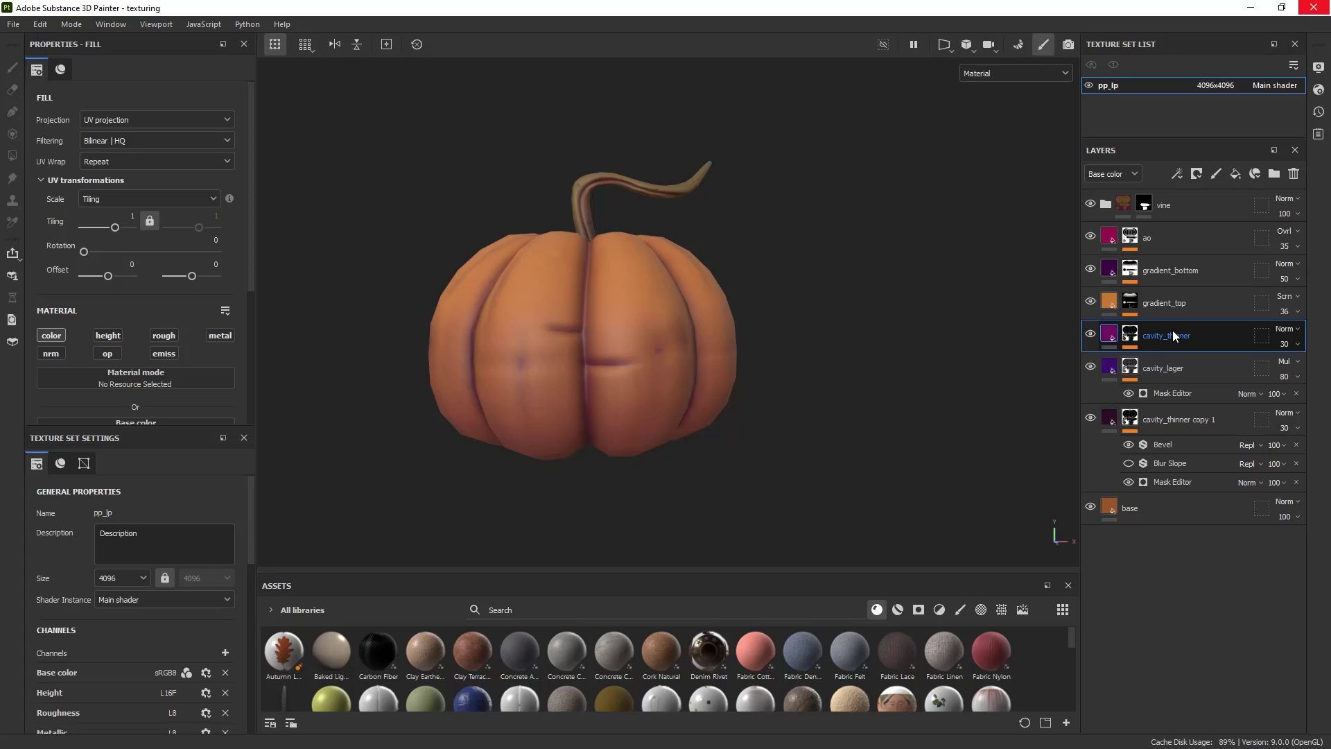
{"action": "left_click_drag", "start_coordinate": [787, 303], "coordinate": [739, 296], "text": "alt"}
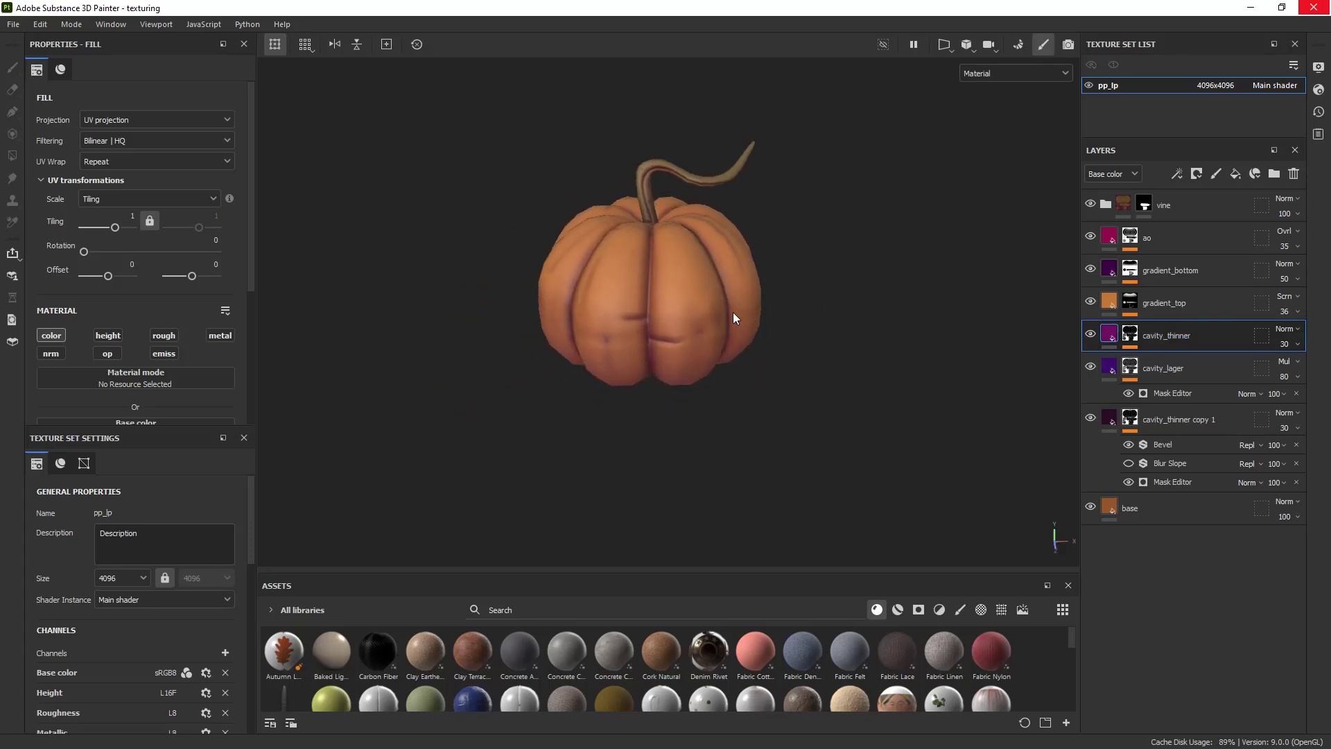
{"action": "mouse_move", "coordinate": [572, 272]}
{"action": "left_mouse_down", "text": "alt"}
{"action": "mouse_move", "coordinate": [553, 281]}
{"action": "mouse_move", "coordinate": [583, 281]}
{"action": "left_mouse_up", "text": "alt"}
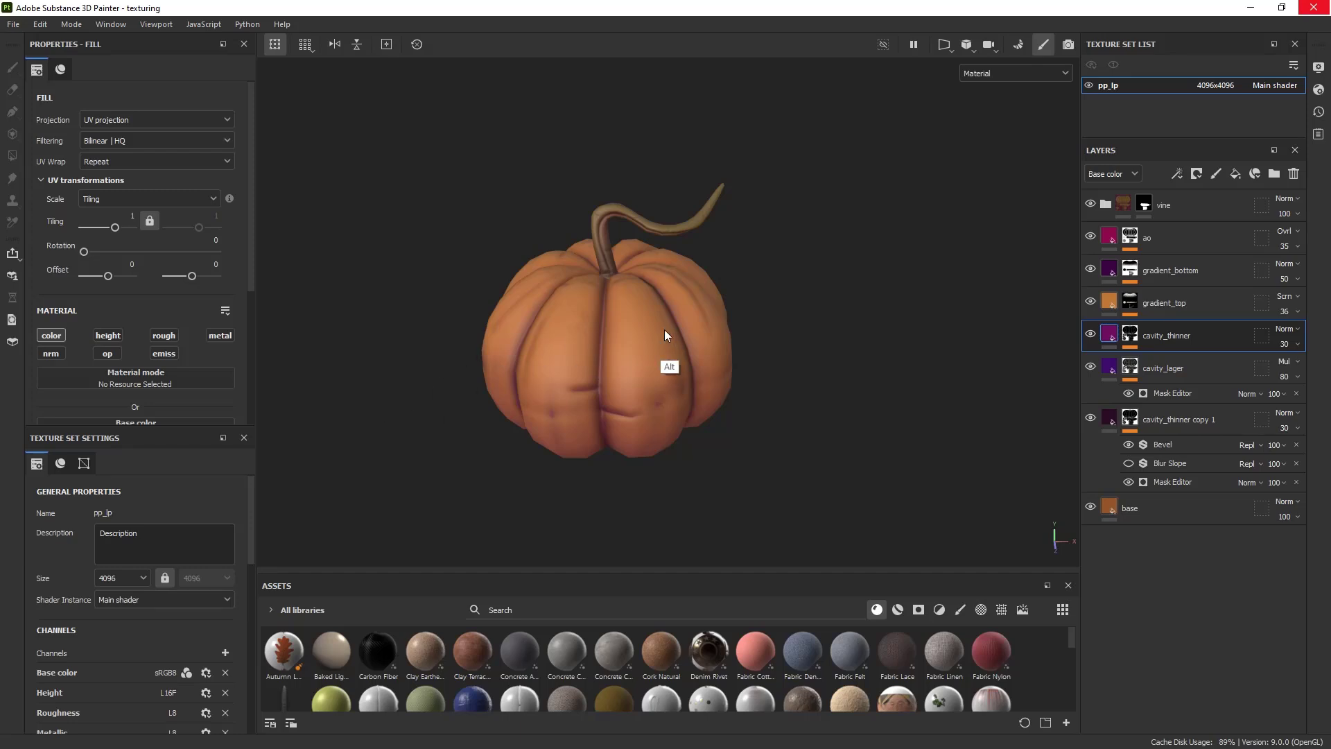
{"action": "left_click_drag", "start_coordinate": [666, 332], "coordinate": [709, 349], "text": "alt"}
{"action": "right_click_drag", "start_coordinate": [712, 379], "coordinate": [726, 409], "text": "alt"}
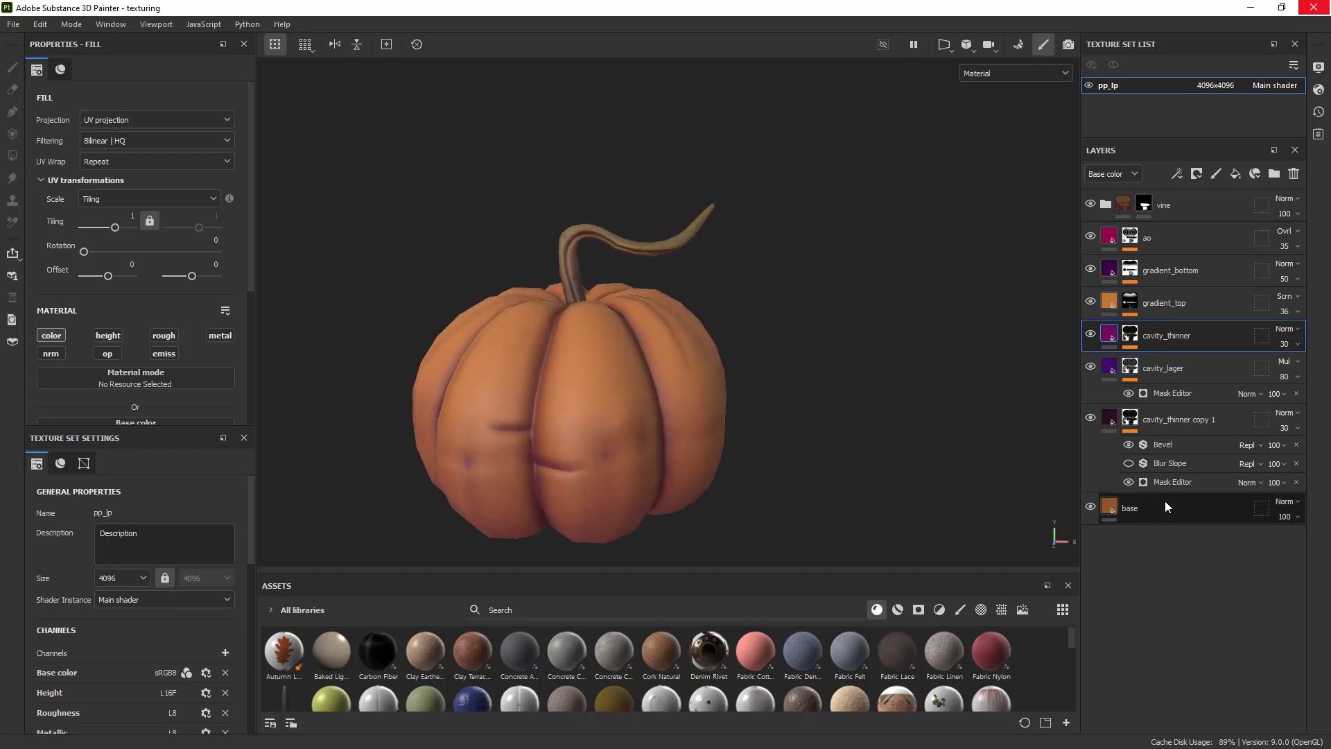
{"action": "left_click_drag", "start_coordinate": [671, 384], "coordinate": [553, 329], "text": "alt"}
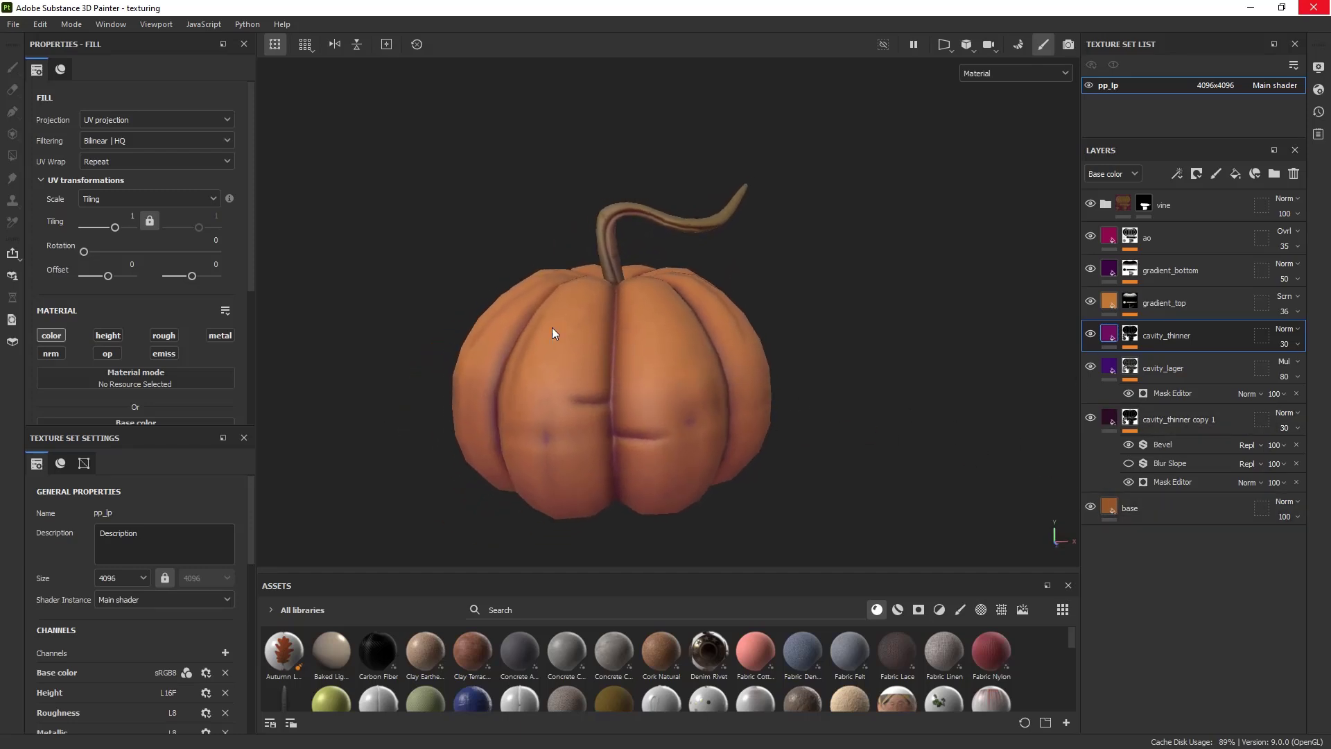
{"action": "left_click_drag", "start_coordinate": [592, 399], "coordinate": [631, 385], "text": "alt"}
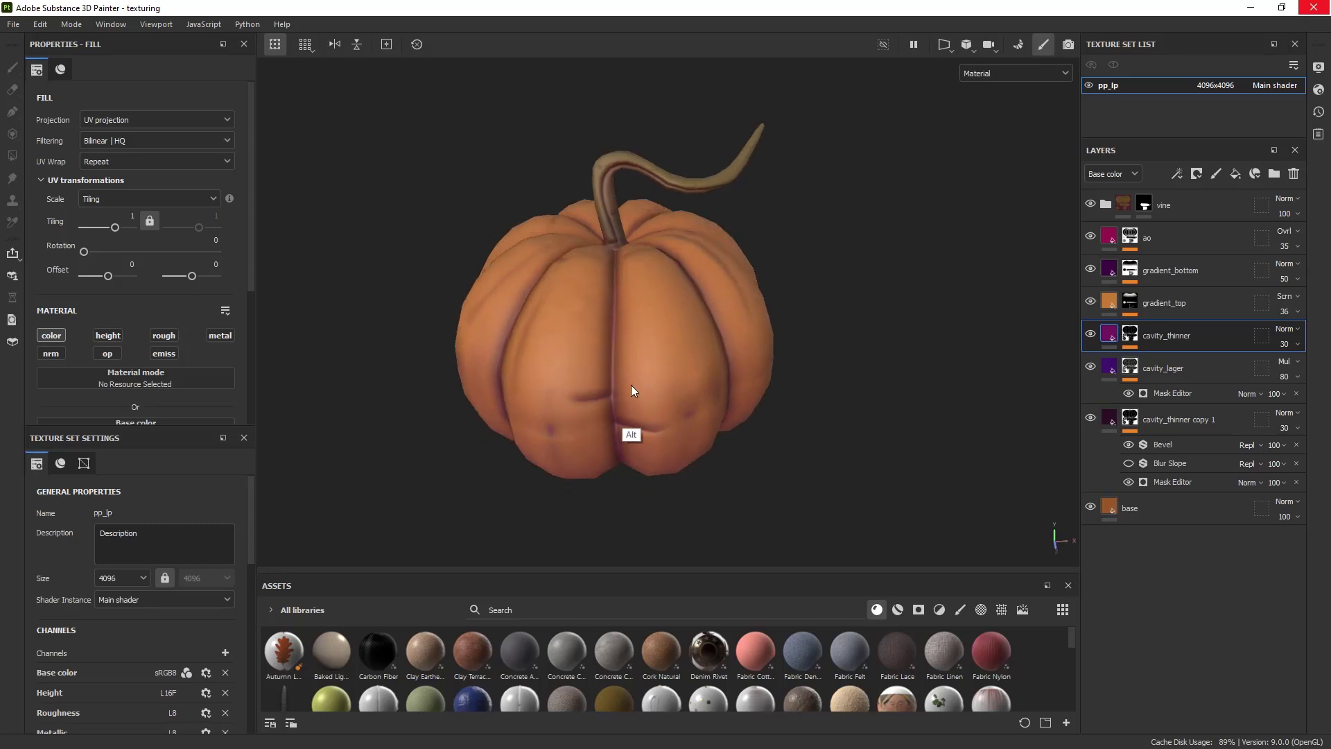
{"action": "left_click_drag", "start_coordinate": [619, 325], "coordinate": [627, 392], "text": "alt"}
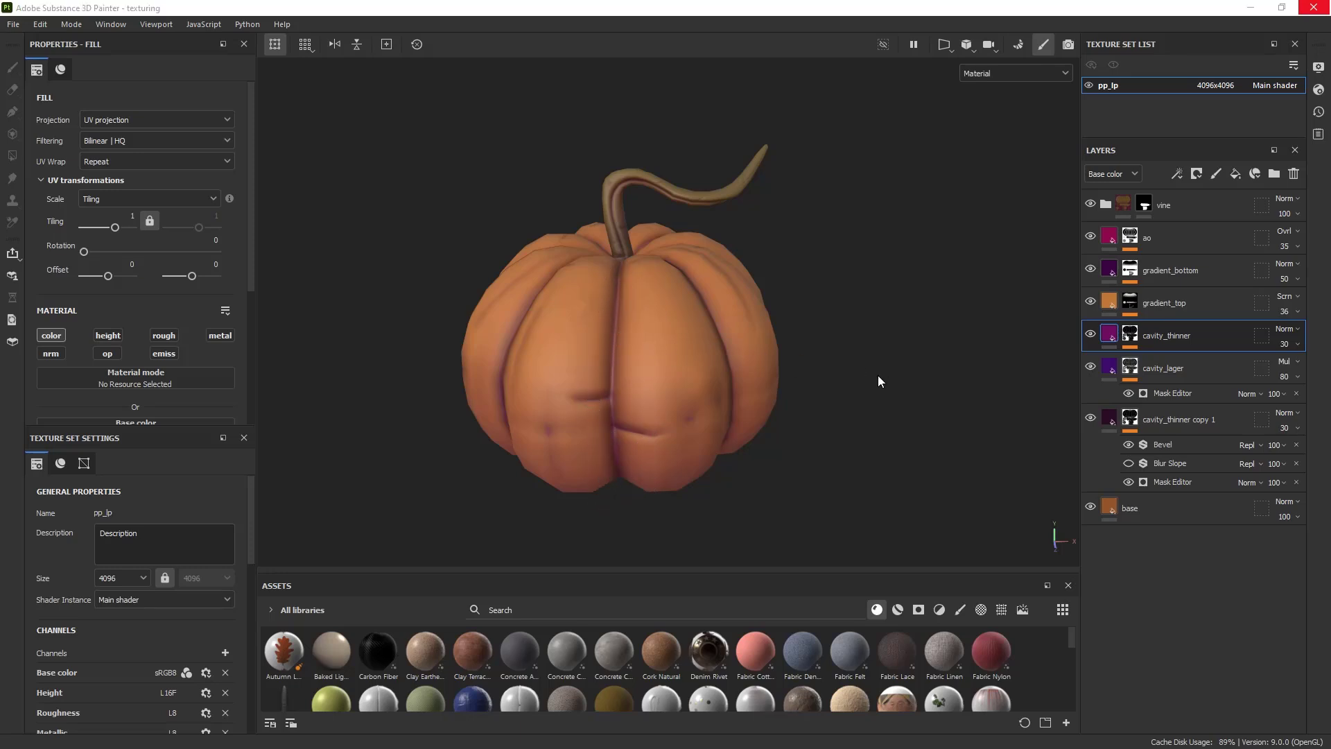
{"action": "left_click_drag", "start_coordinate": [882, 348], "coordinate": [781, 361], "text": "alt"}
{"action": "middle_click_drag", "start_coordinate": [782, 362], "coordinate": [854, 322], "text": "alt"}
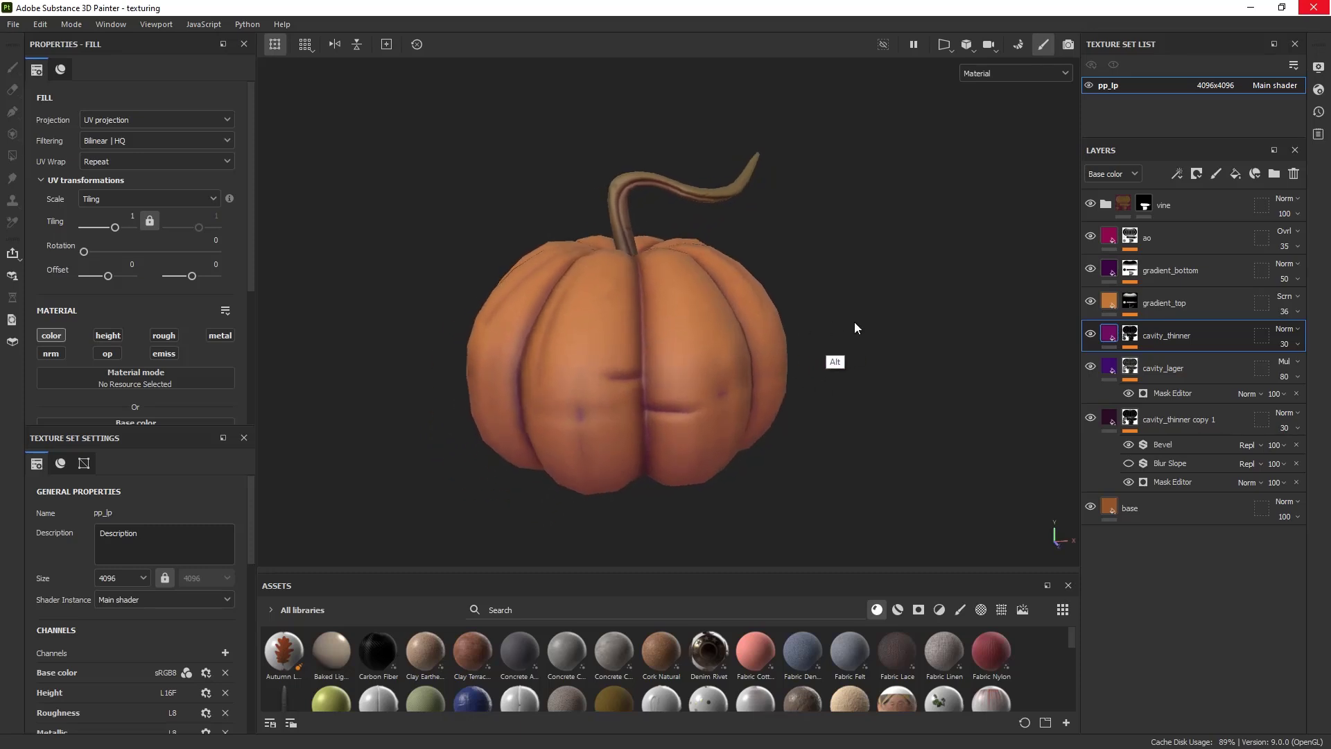
Step: Compare the pumpkin with and without the cavity_lager layer, and move that layer directly above the base layer
{"action": "left_click", "coordinate": [1091, 369]}
{"action": "left_click", "coordinate": [1090, 369]}
{"action": "left_click", "coordinate": [1090, 370]}
{"action": "left_click", "coordinate": [1090, 370]}
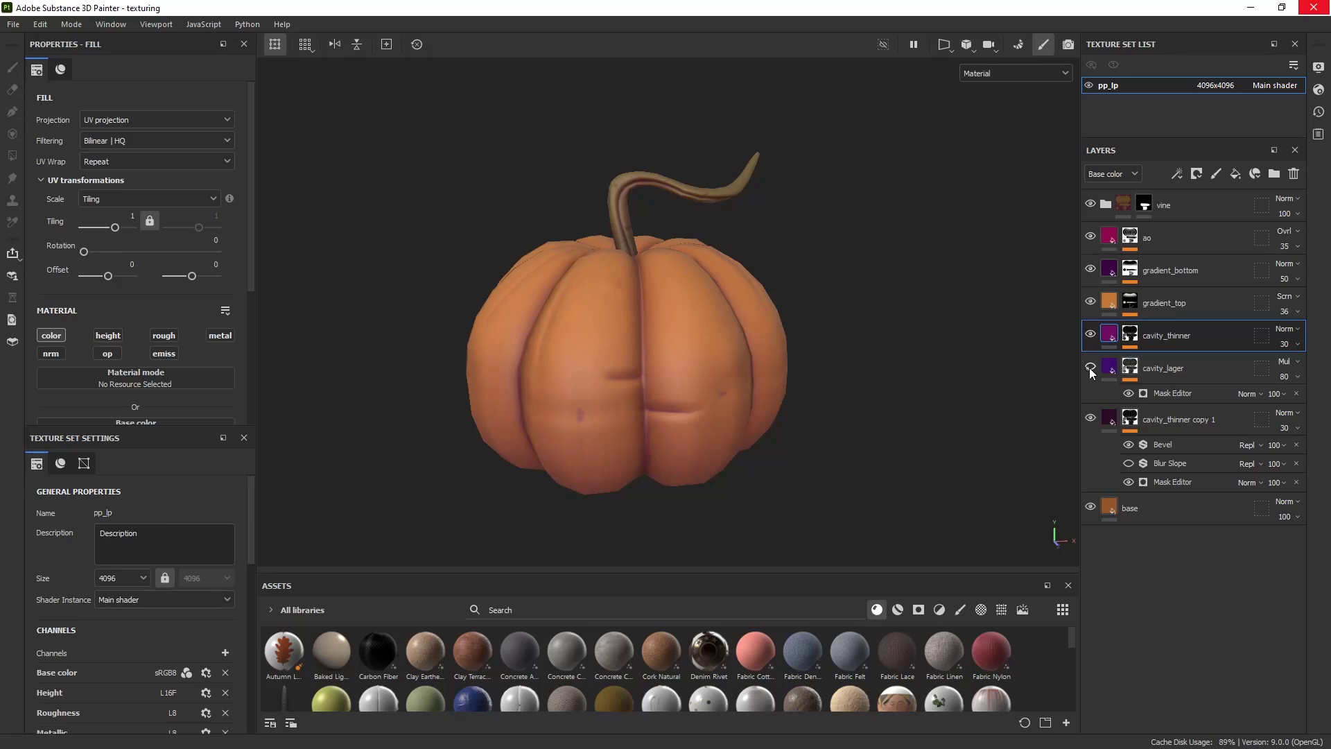
{"action": "left_click", "coordinate": [1090, 370]}
{"action": "left_click", "coordinate": [1090, 370]}
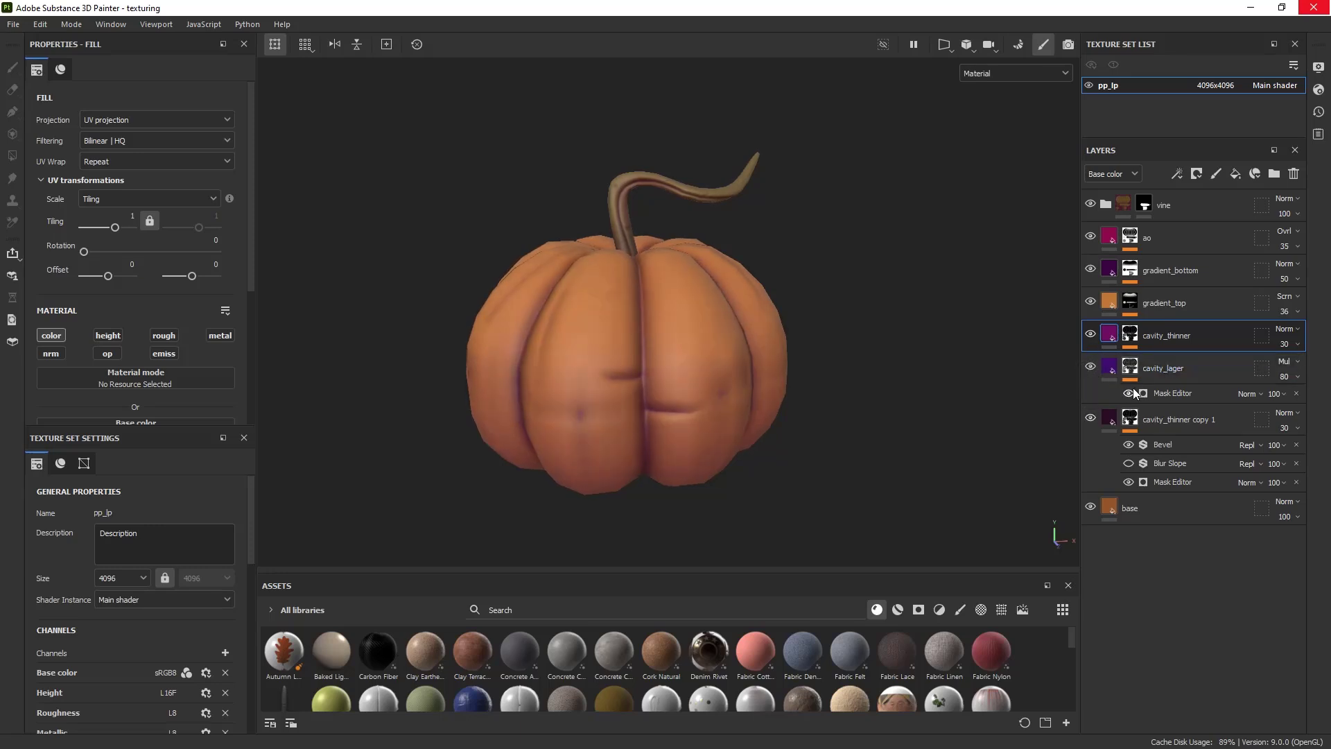
{"action": "left_click_drag", "start_coordinate": [1159, 367], "coordinate": [1162, 468]}
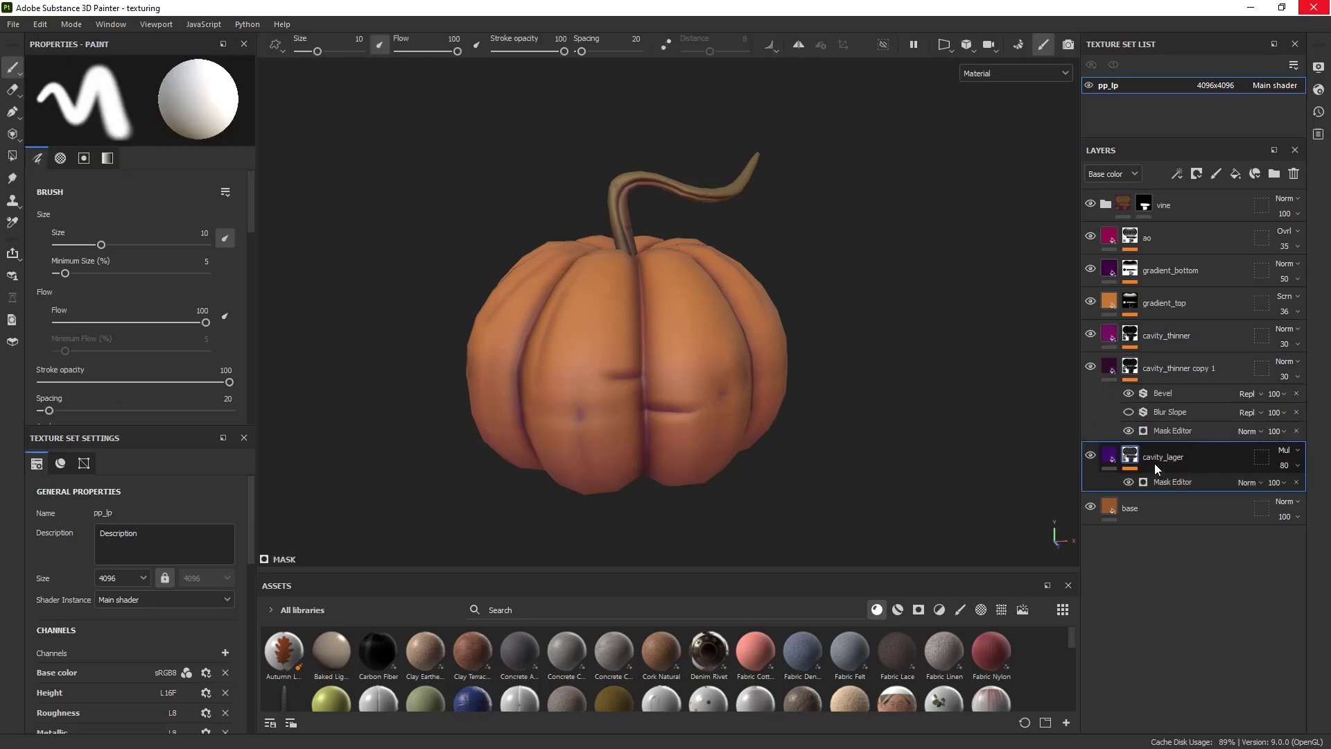
Step: Check the effect of the cavity_thinner copy 1 layer and rename it cavity_sharpen
{"action": "double_click", "coordinate": [1187, 367]}
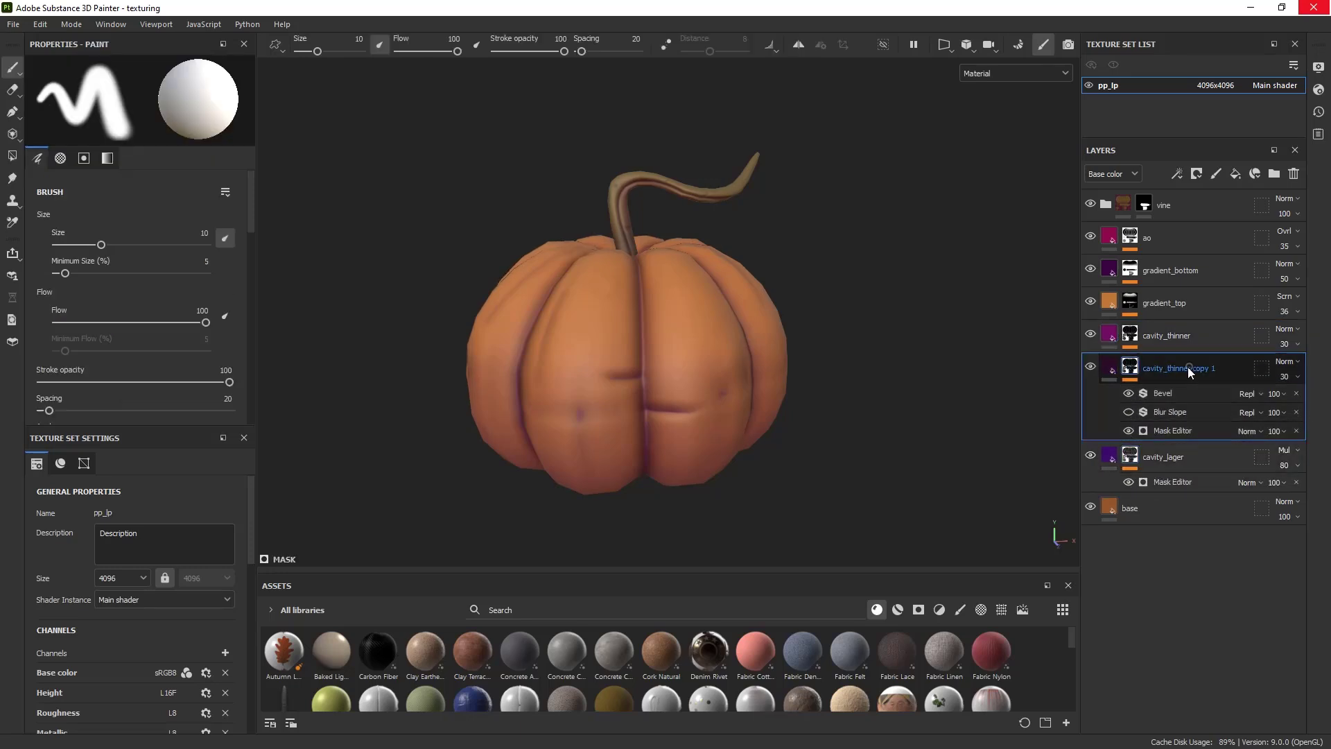
{"action": "left_click", "coordinate": [1090, 368]}
{"action": "left_click", "coordinate": [1089, 368]}
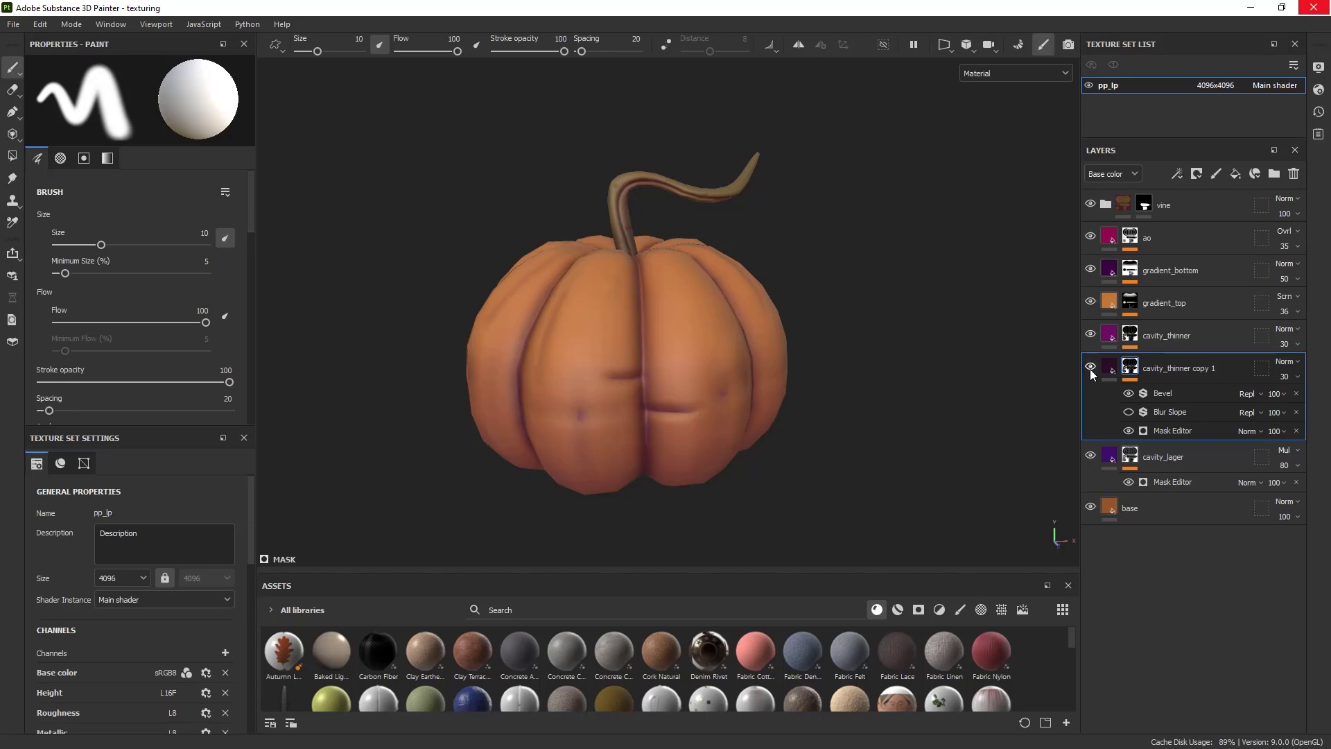
{"action": "left_click", "coordinate": [1089, 368]}
{"action": "double_click", "coordinate": [1187, 368]}
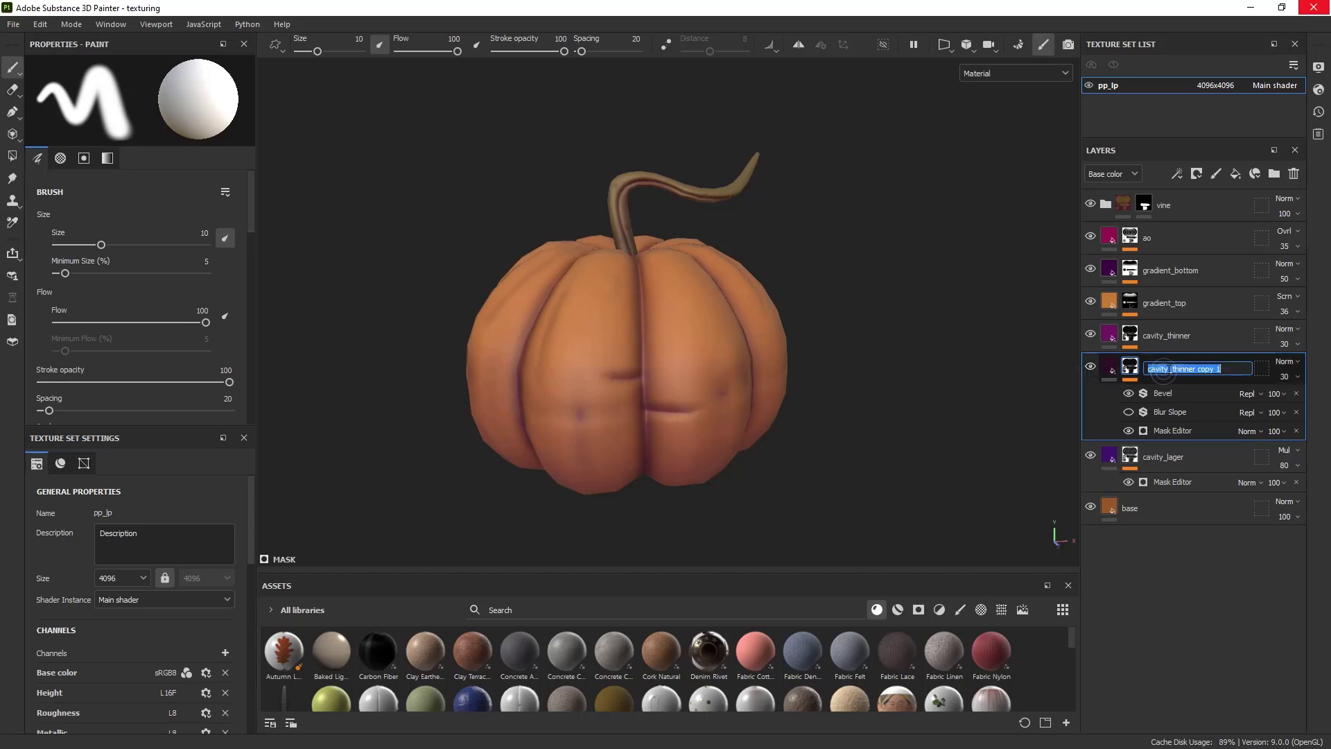
{"action": "left_click", "coordinate": [1240, 367]}
{"action": "key", "text": "BackSpace"}
{"action": "key", "text": "BackSpace"}
{"action": "key", "text": "BackSpace"}
{"action": "key", "text": "BackSpace"}
{"action": "key", "text": "BackSpace"}
{"action": "key", "text": "BackSpace"}
{"action": "key", "text": "BackSpace"}
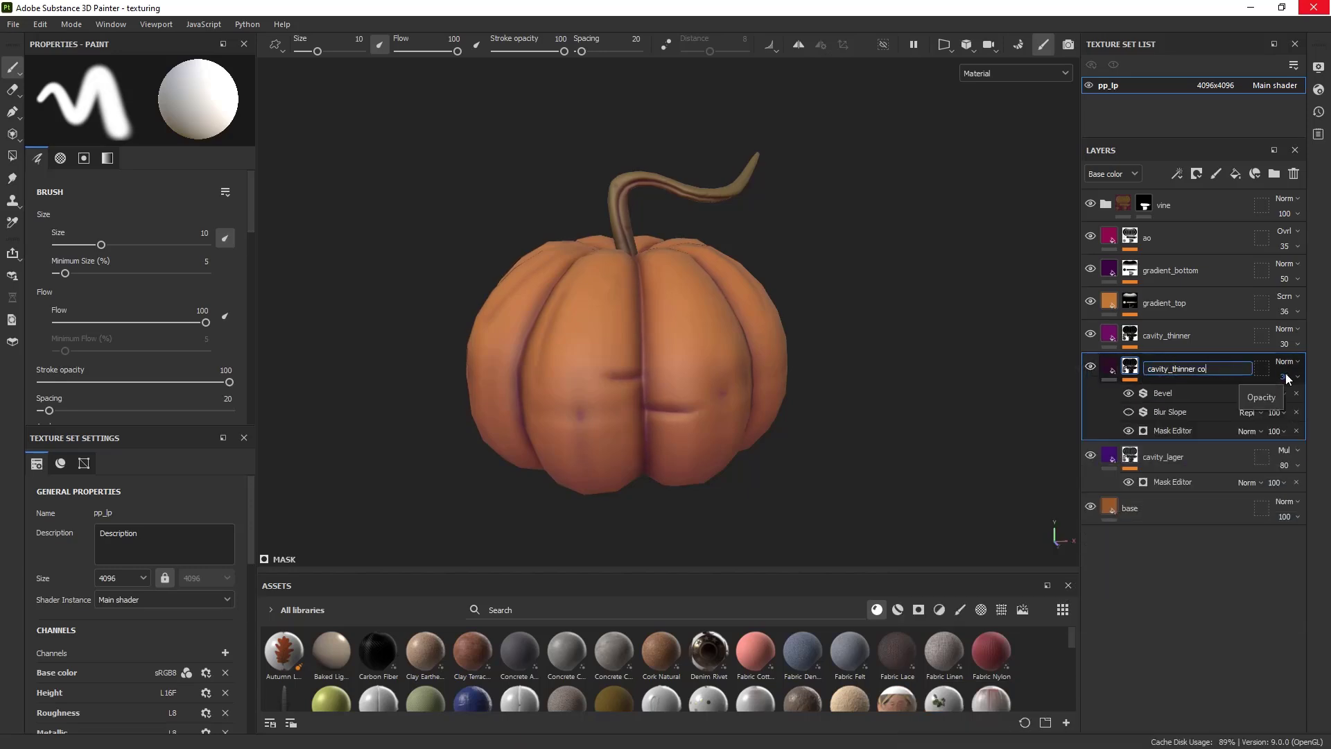
{"action": "key", "text": "BackSpace"}
{"action": "key", "text": "BackSpace"}
{"action": "key", "text": "BackSpace"}
{"action": "key", "text": "BackSpace"}
{"action": "key", "text": "BackSpace"}
{"action": "key", "text": "BackSpace"}
{"action": "key", "text": "BackSpace"}
{"action": "type", "text": "sharpen"}
{"action": "key", "text": "Return"}
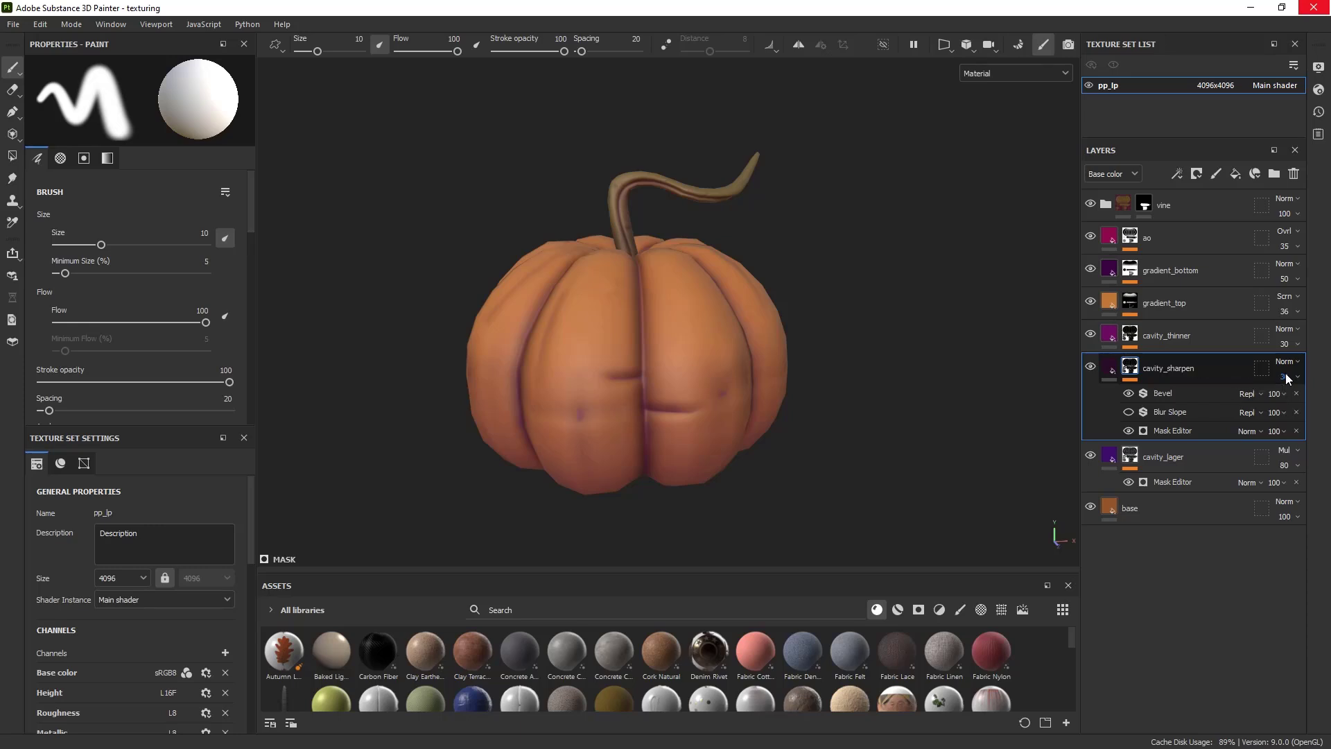
Step: Inspect the cavity_sharpen mask on the model and remove the Blur Slope filter from it
{"action": "left_click", "coordinate": [1130, 367], "text": "alt"}
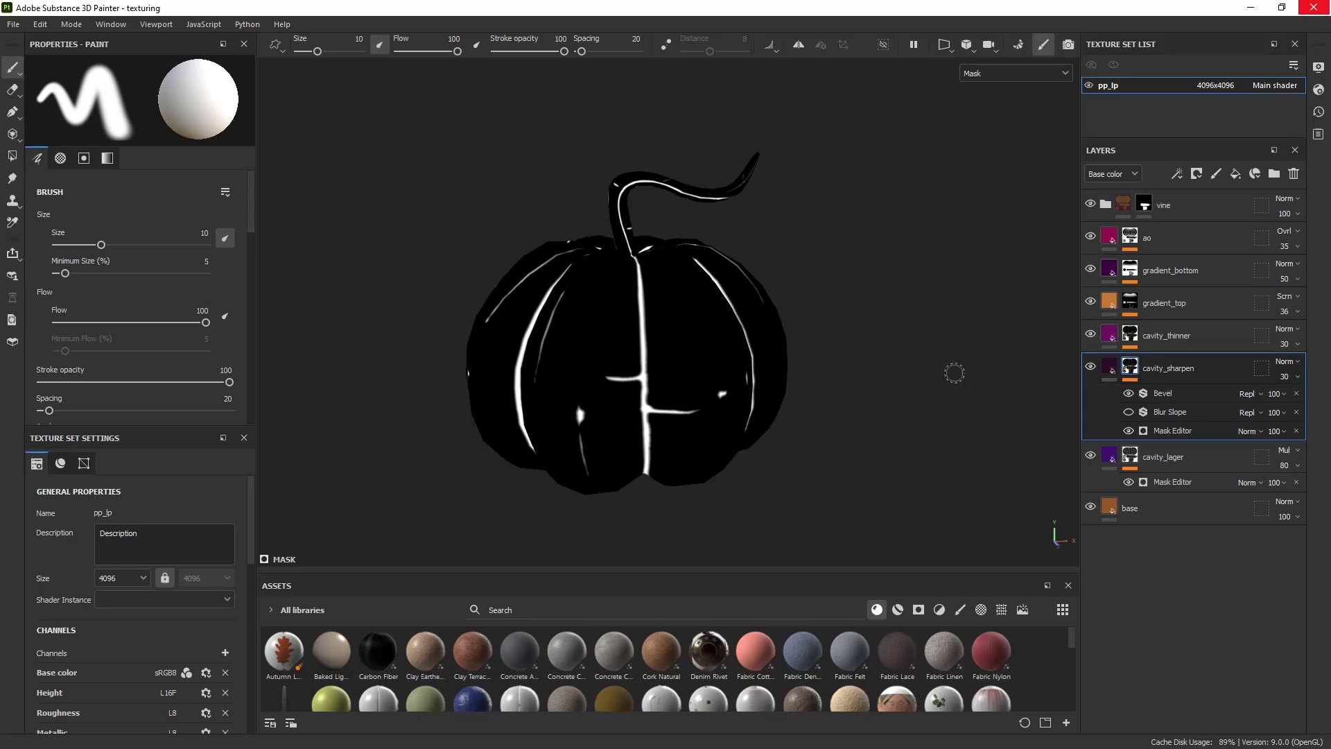
{"action": "left_click_drag", "start_coordinate": [852, 374], "coordinate": [872, 413], "text": "alt"}
{"action": "key", "text": "m"}
{"action": "left_click", "coordinate": [1190, 418]}
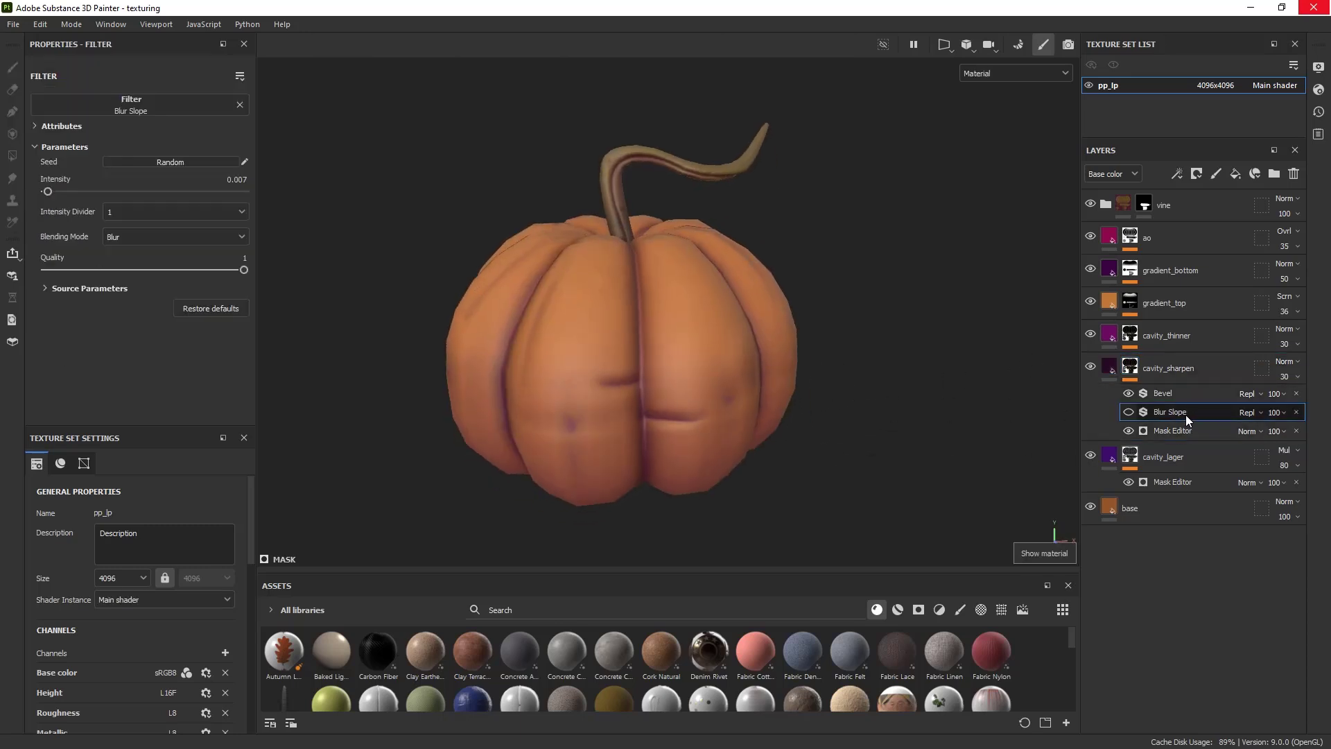
{"action": "left_click", "coordinate": [1296, 412]}
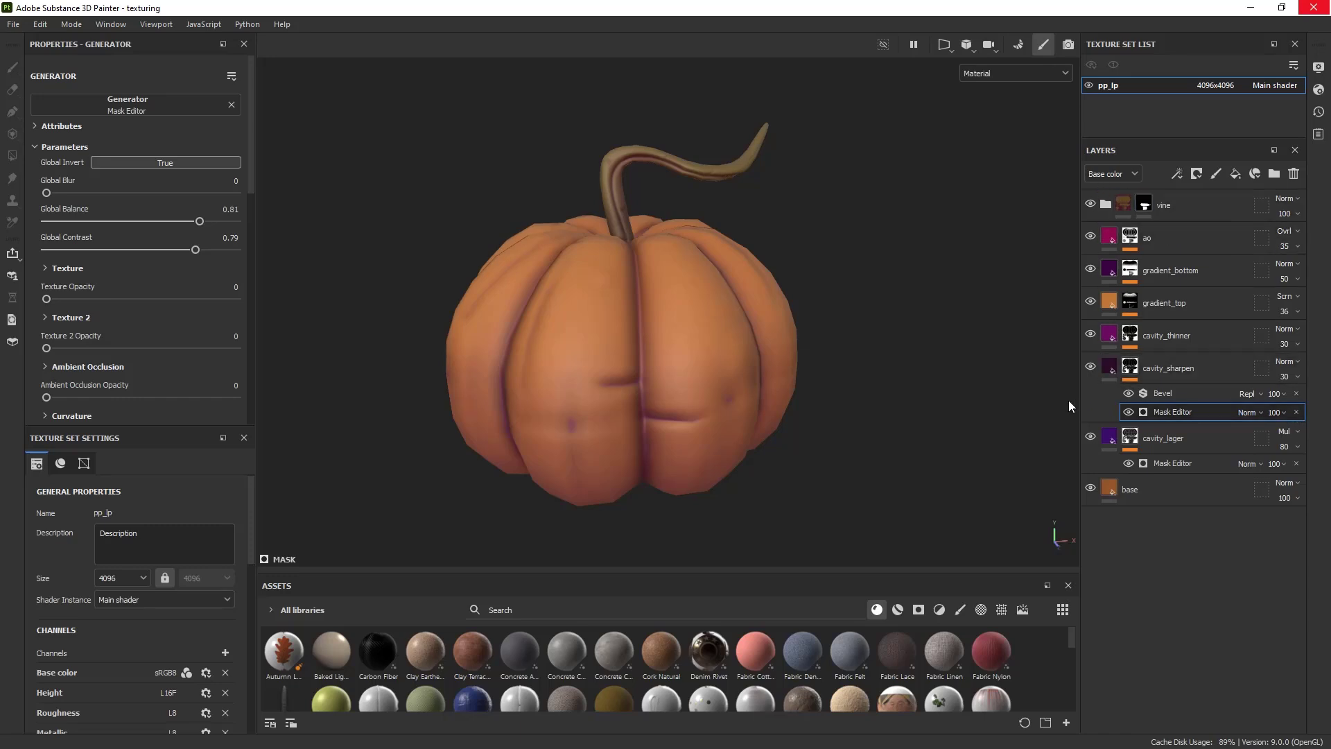
Step: Set Global Blur to 1.11 in the cavity_lager Mask Editor and check the mask on the model
{"action": "left_click", "coordinate": [1162, 435]}
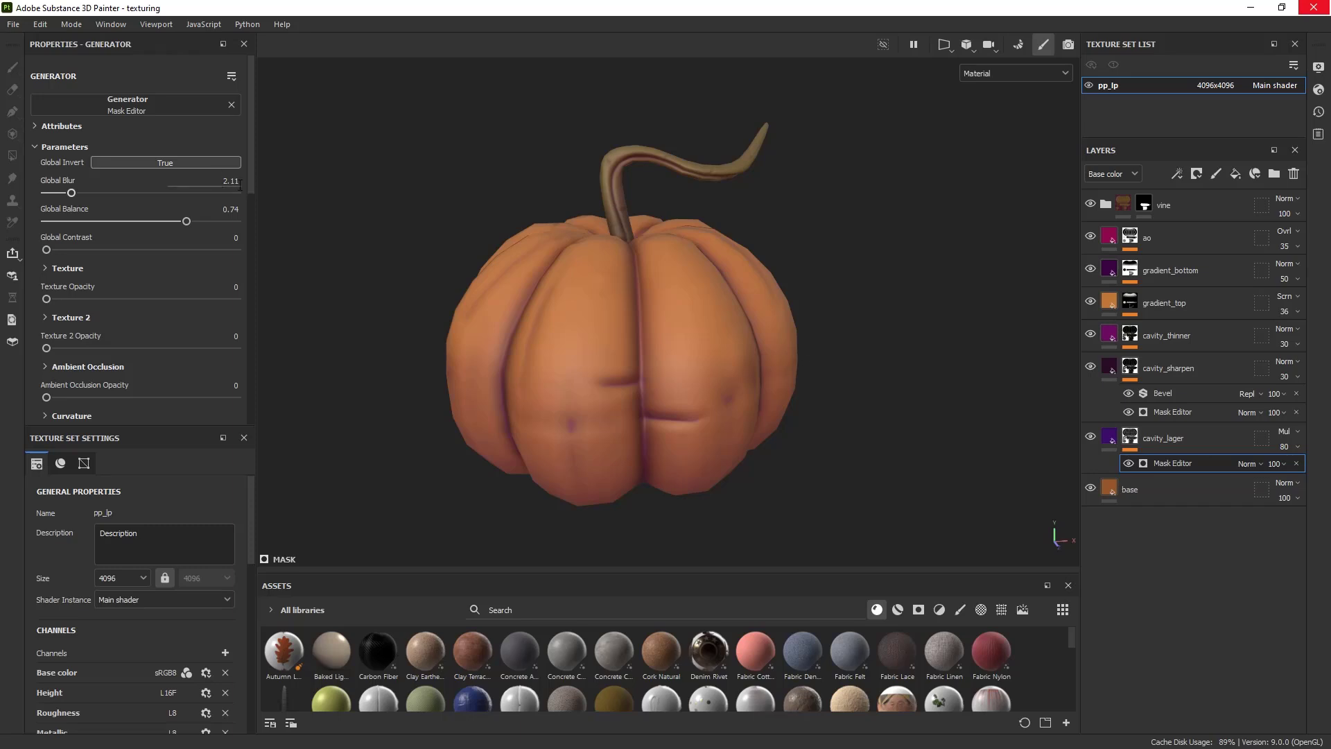
{"action": "left_click", "coordinate": [1134, 440], "text": "alt"}
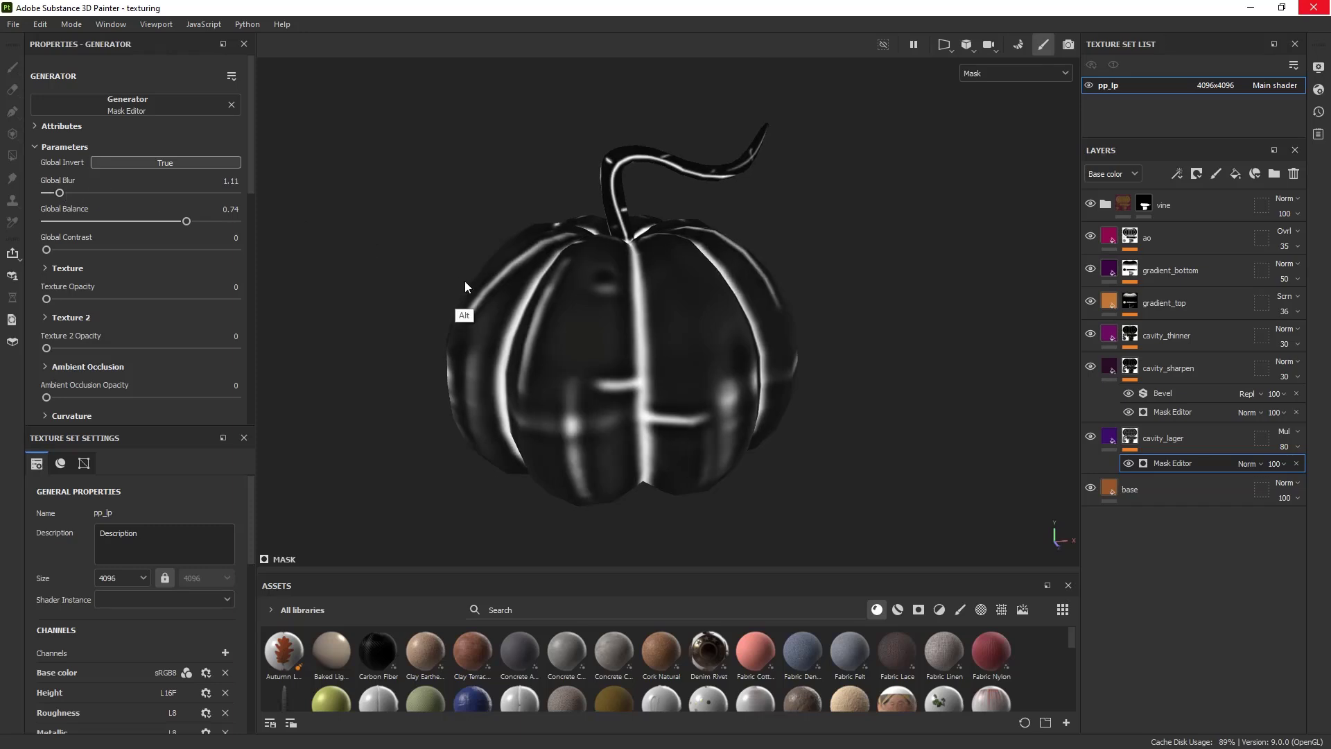
{"action": "key", "text": "m"}
{"action": "left_click_drag", "start_coordinate": [837, 369], "coordinate": [839, 377], "text": "alt"}
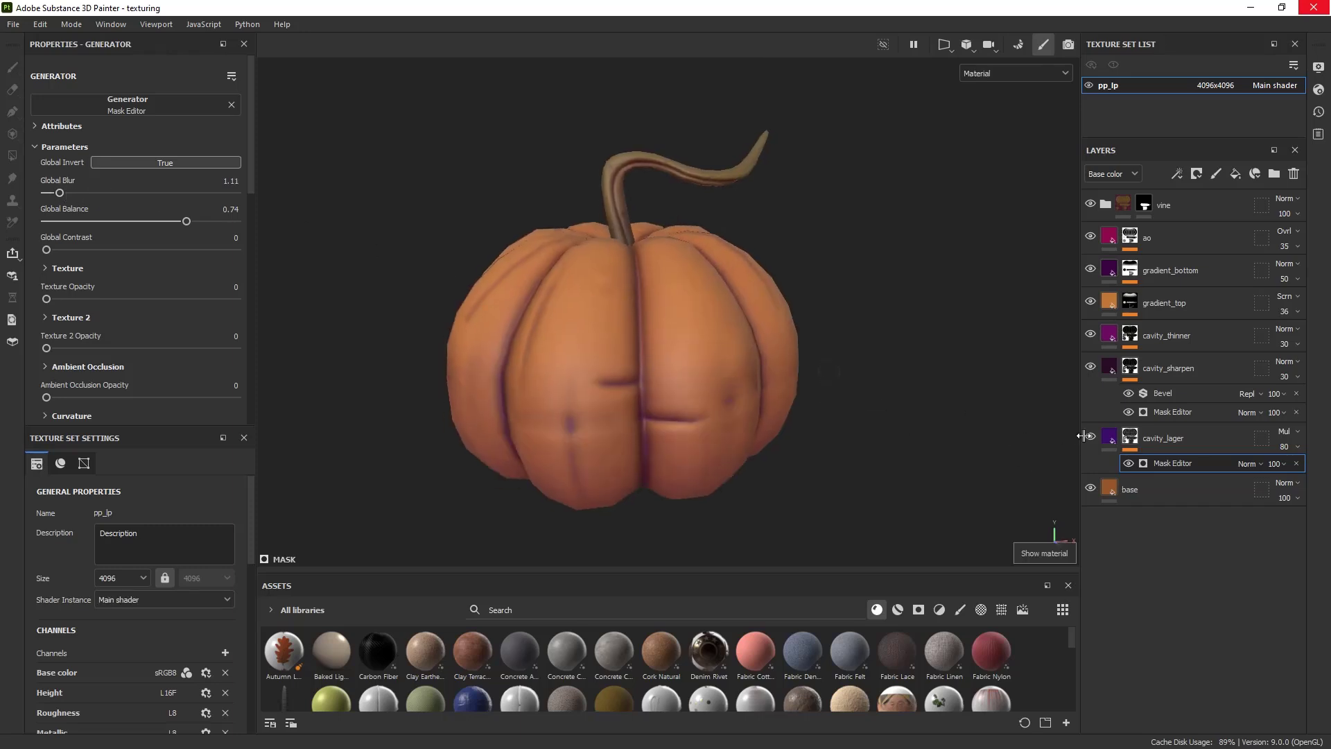
Step: Change the cavity_lager layer's blending mode to Normal and set its opacity to 30
{"action": "left_click", "coordinate": [1287, 431]}
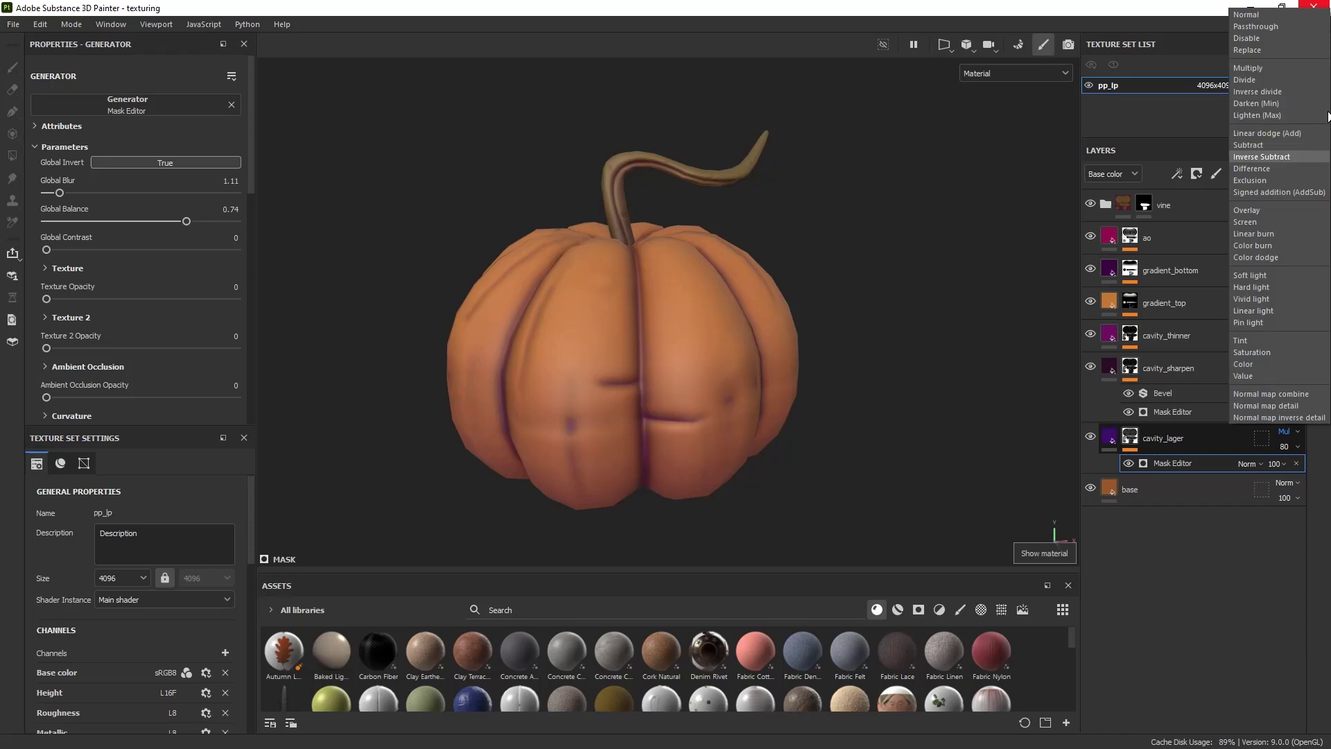
{"action": "left_click", "coordinate": [1279, 21]}
{"action": "left_click_drag", "start_coordinate": [851, 341], "coordinate": [861, 345], "text": "alt"}
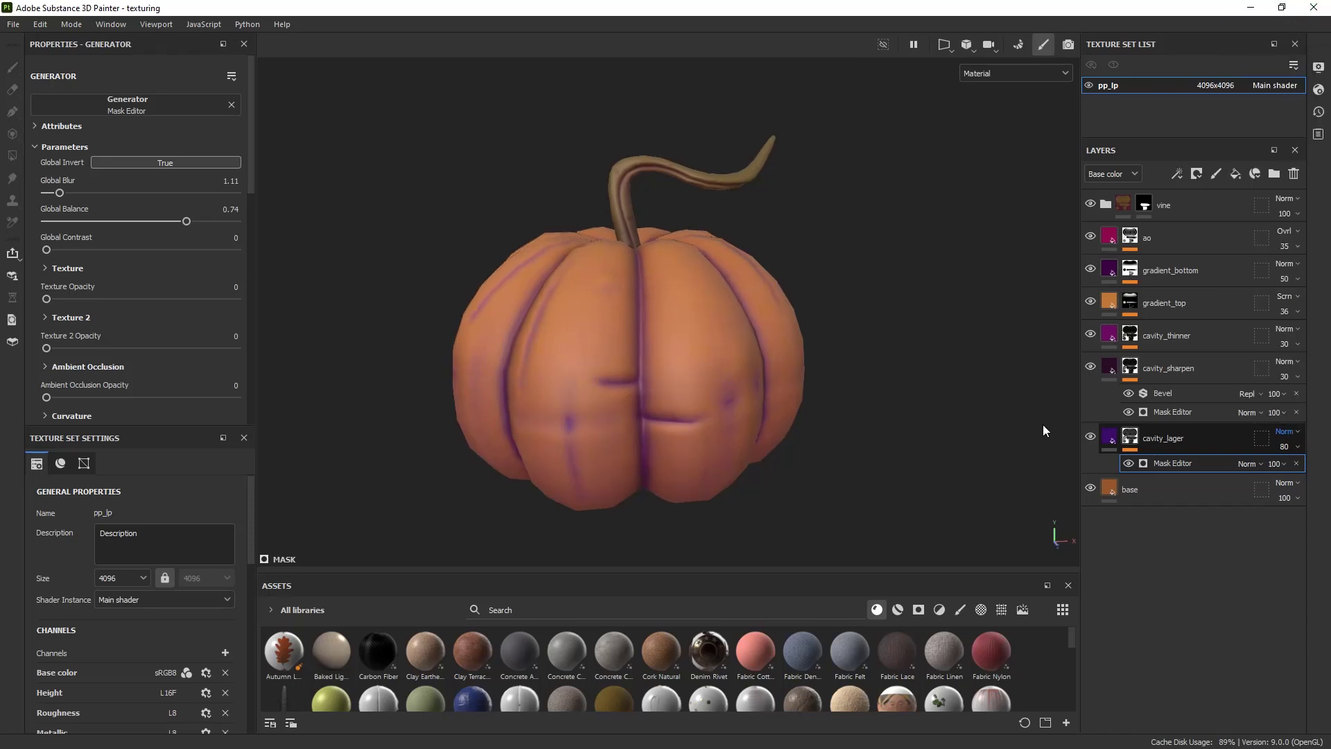
{"action": "left_click", "coordinate": [1090, 436]}
{"action": "left_click", "coordinate": [1089, 437]}
{"action": "left_click", "coordinate": [1287, 446]}
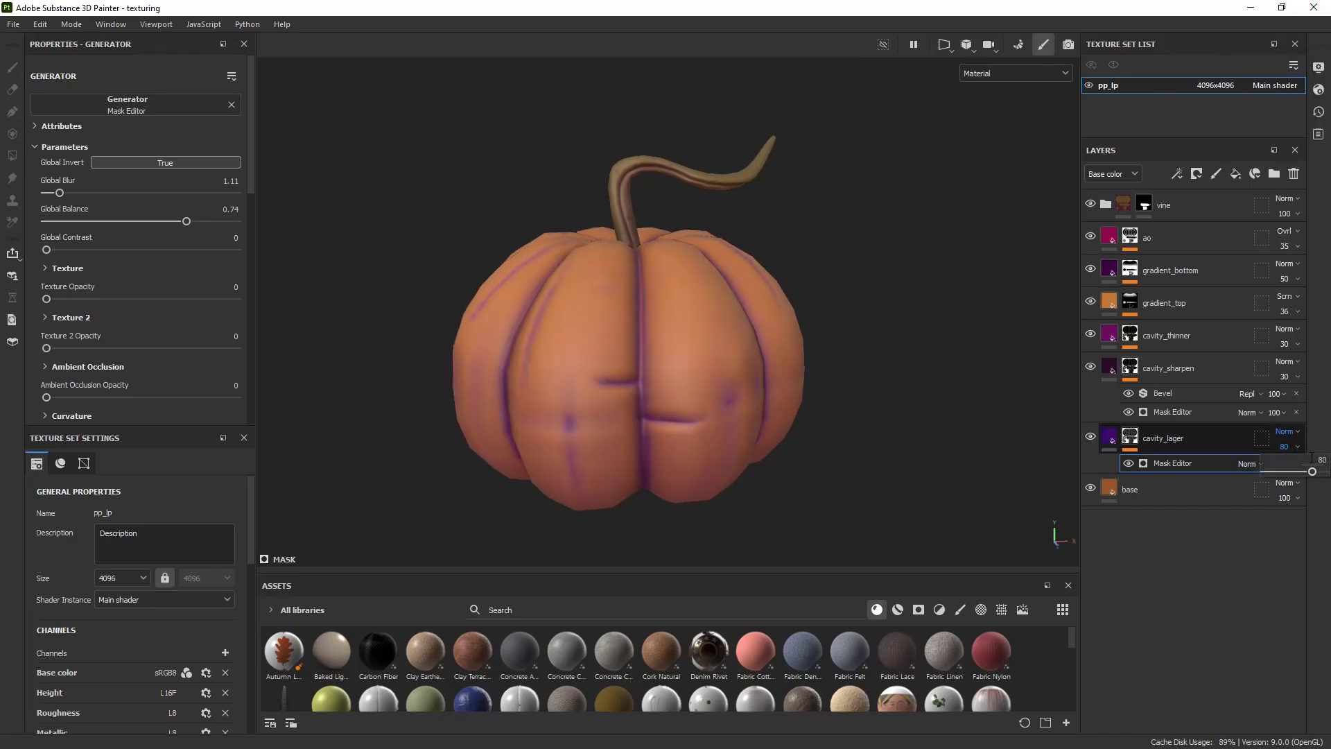
{"action": "left_click", "coordinate": [1317, 457]}
{"action": "type", "text": "30"}
{"action": "key", "text": "Return"}
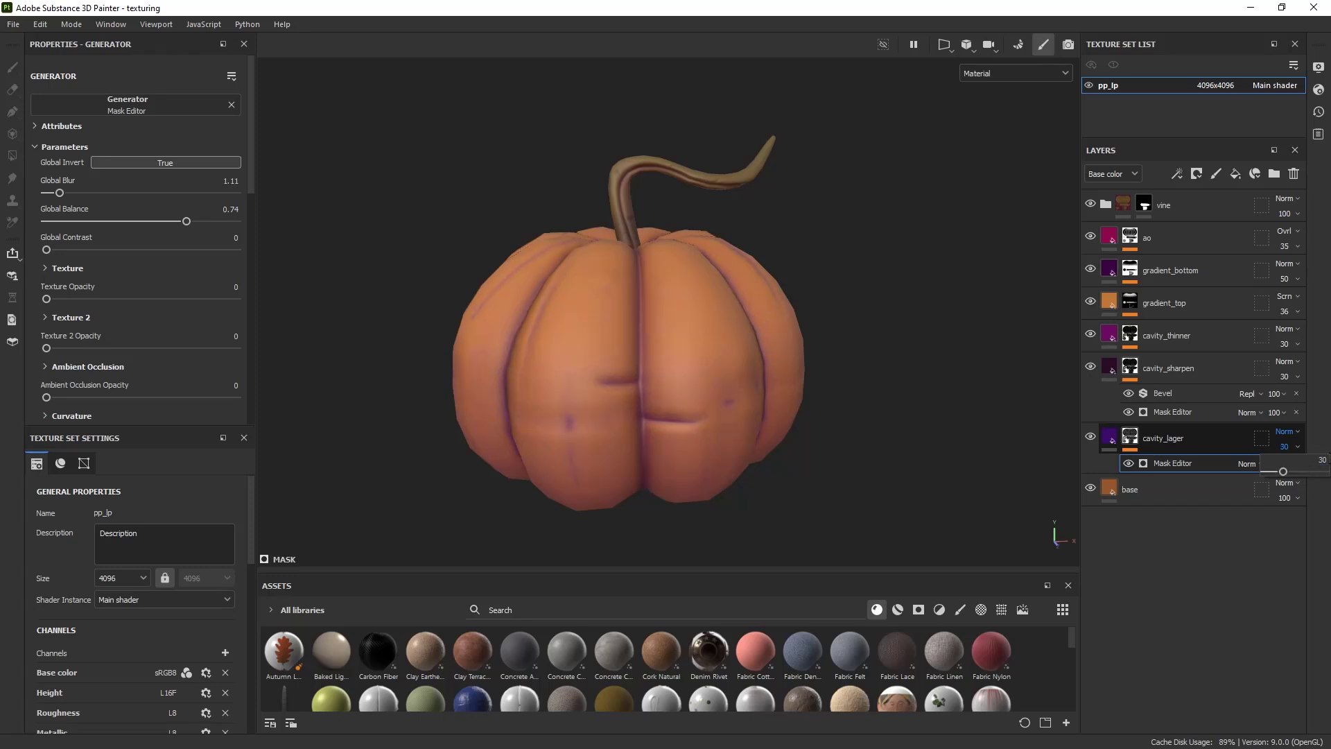
Step: Examine the pumpkin's softened cavity shading up close and from a distance
{"action": "left_click_drag", "start_coordinate": [890, 352], "coordinate": [892, 399], "text": "alt"}
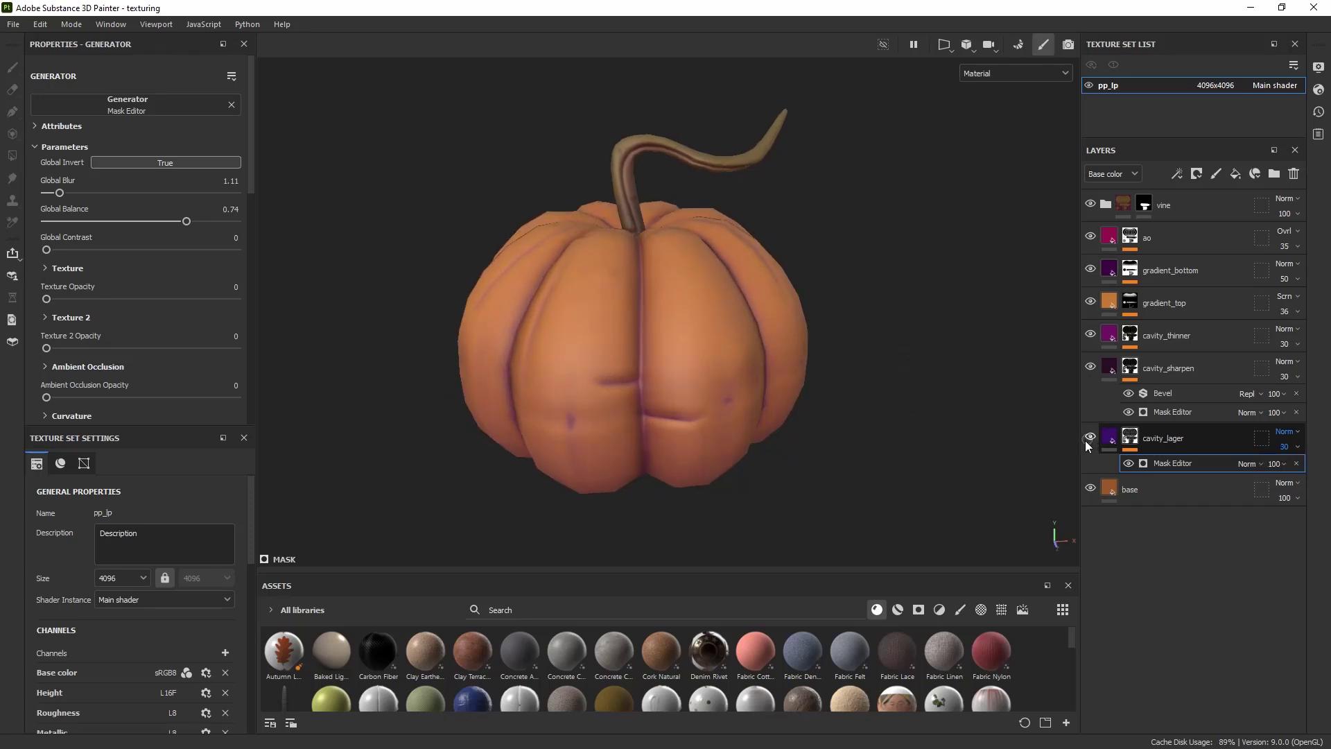
{"action": "right_click_drag", "start_coordinate": [876, 452], "coordinate": [708, 430], "text": "alt"}
{"action": "left_click_drag", "start_coordinate": [708, 430], "coordinate": [661, 435], "text": "alt"}
{"action": "middle_click_drag", "start_coordinate": [661, 435], "coordinate": [709, 430], "text": "alt"}
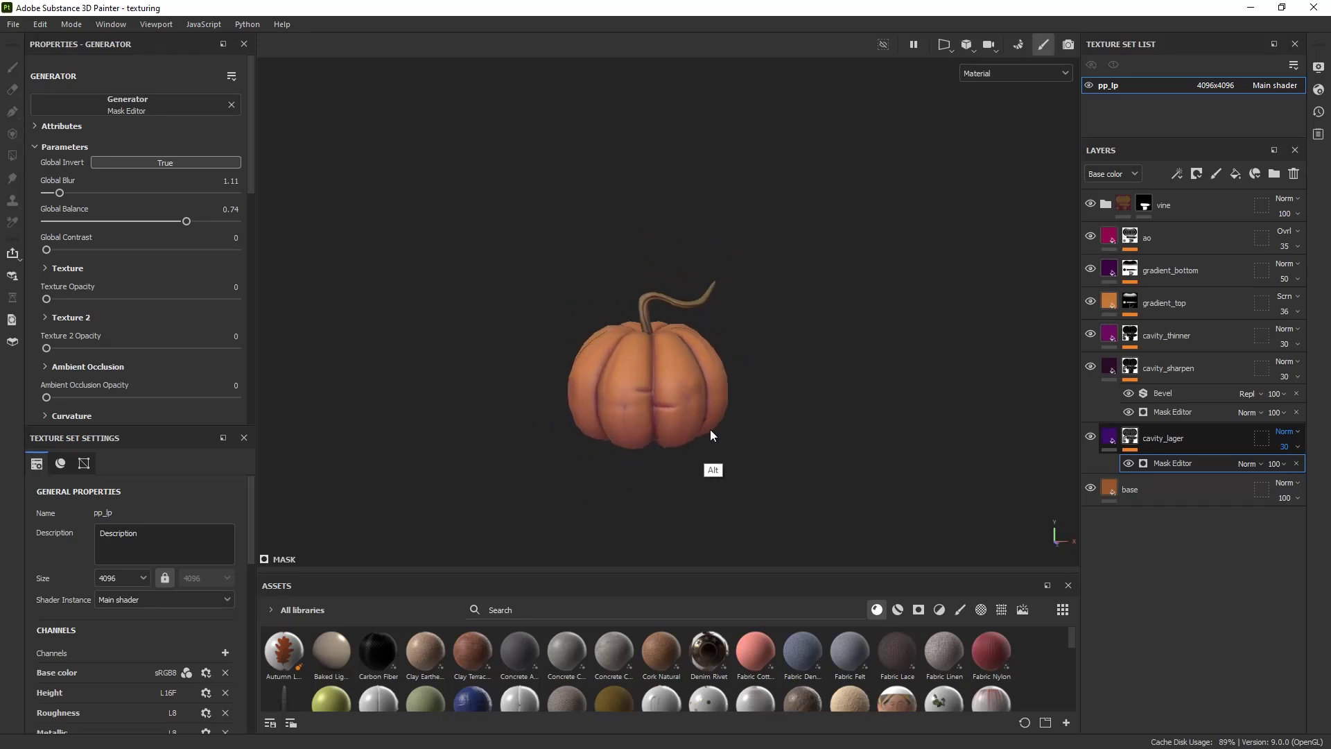
{"action": "right_click_drag", "start_coordinate": [708, 429], "coordinate": [750, 476], "text": "alt"}
{"action": "left_click_drag", "start_coordinate": [750, 476], "coordinate": [742, 464], "text": "alt"}
{"action": "right_click_drag", "start_coordinate": [781, 309], "coordinate": [745, 419], "text": "alt"}
{"action": "left_click_drag", "start_coordinate": [569, 362], "coordinate": [672, 383], "text": "alt"}
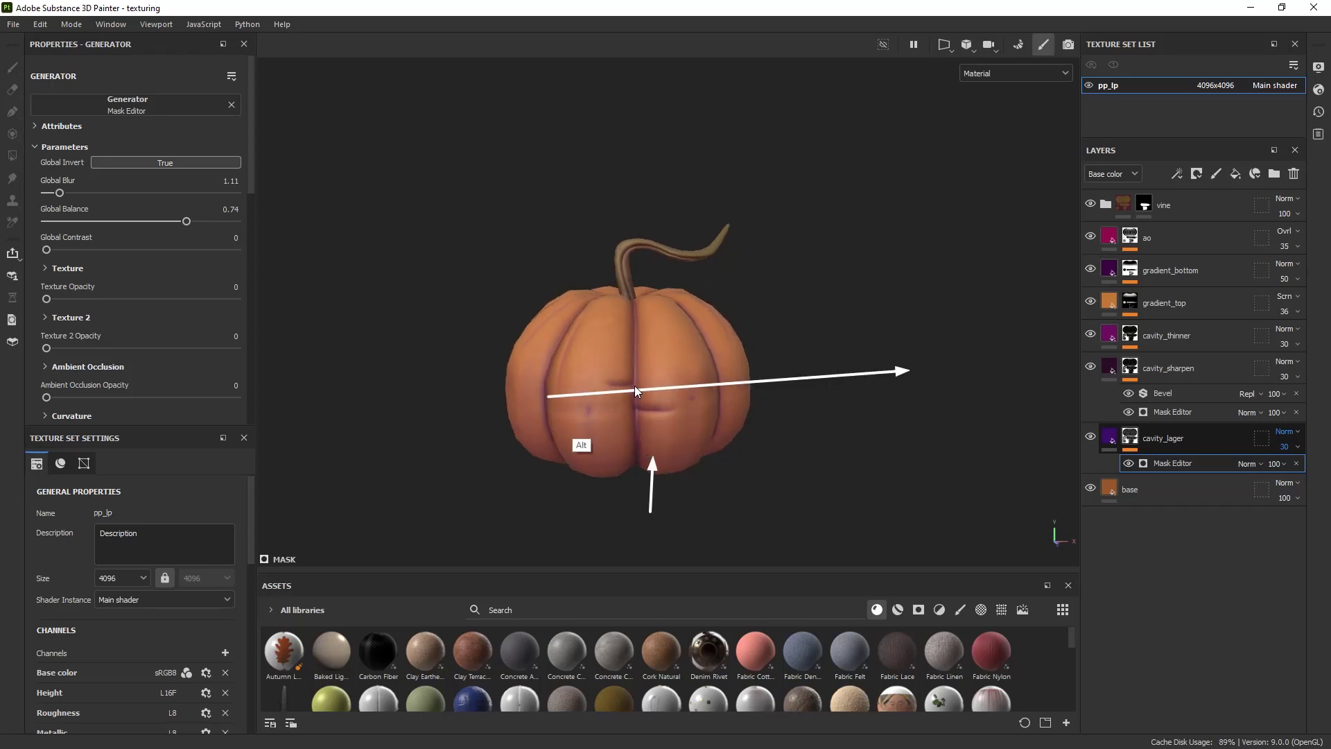
Step: Compare the pumpkin with and without the gradient_bottom layer and check it from a slightly higher angle
{"action": "left_click", "coordinate": [1090, 270]}
{"action": "left_click", "coordinate": [1090, 269]}
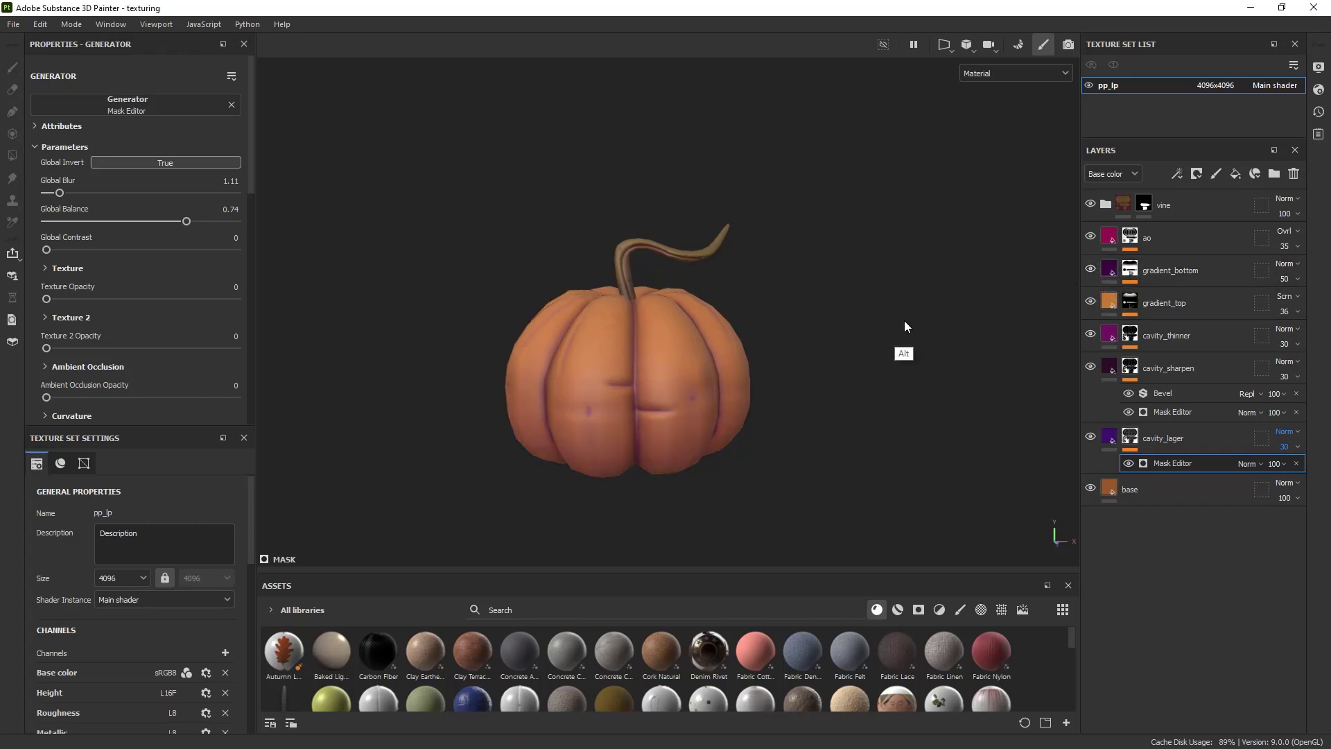
{"action": "left_click_drag", "start_coordinate": [904, 320], "coordinate": [900, 336], "text": "alt"}
{"action": "left_click_drag", "start_coordinate": [796, 319], "coordinate": [828, 327], "text": "alt"}
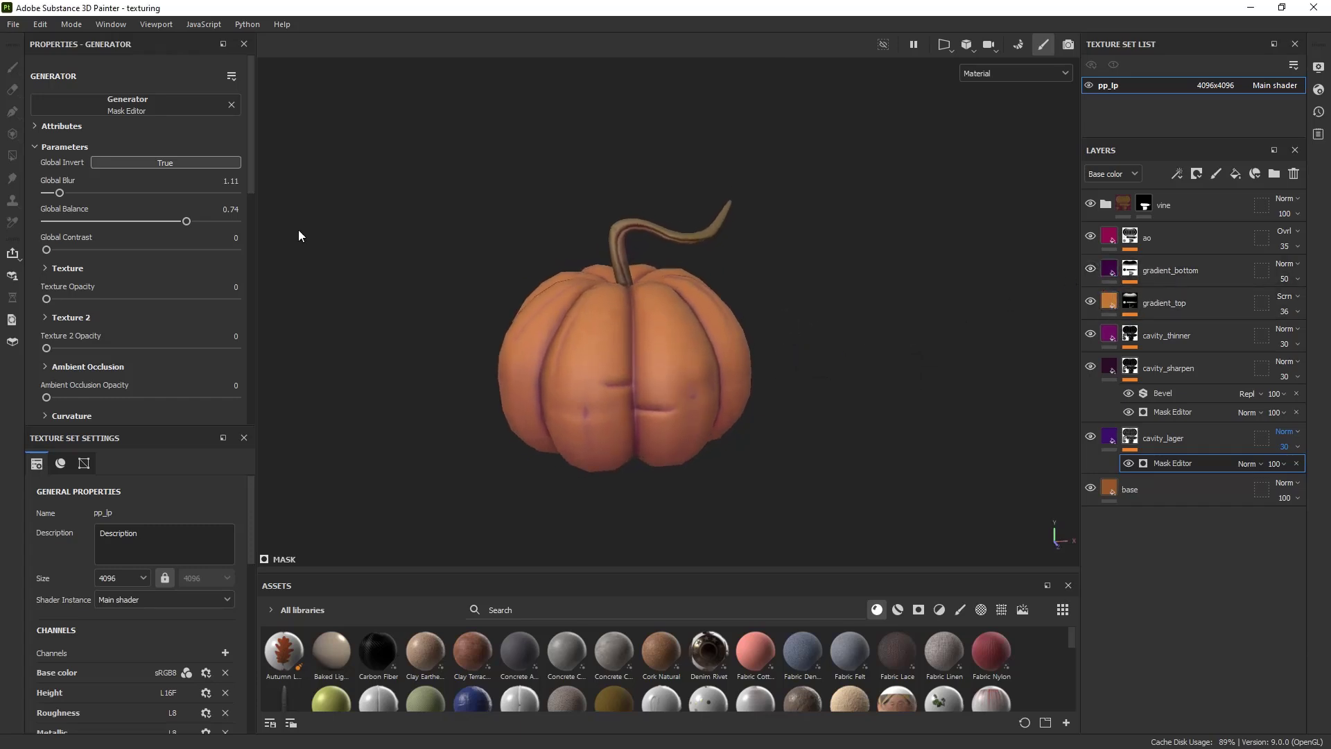
Step: Open the texture export settings, browse the output templates, and exclude the height and emissive maps of the pp_lp texture set
{"action": "left_click", "coordinate": [23, 26]}
{"action": "left_click", "coordinate": [83, 206]}
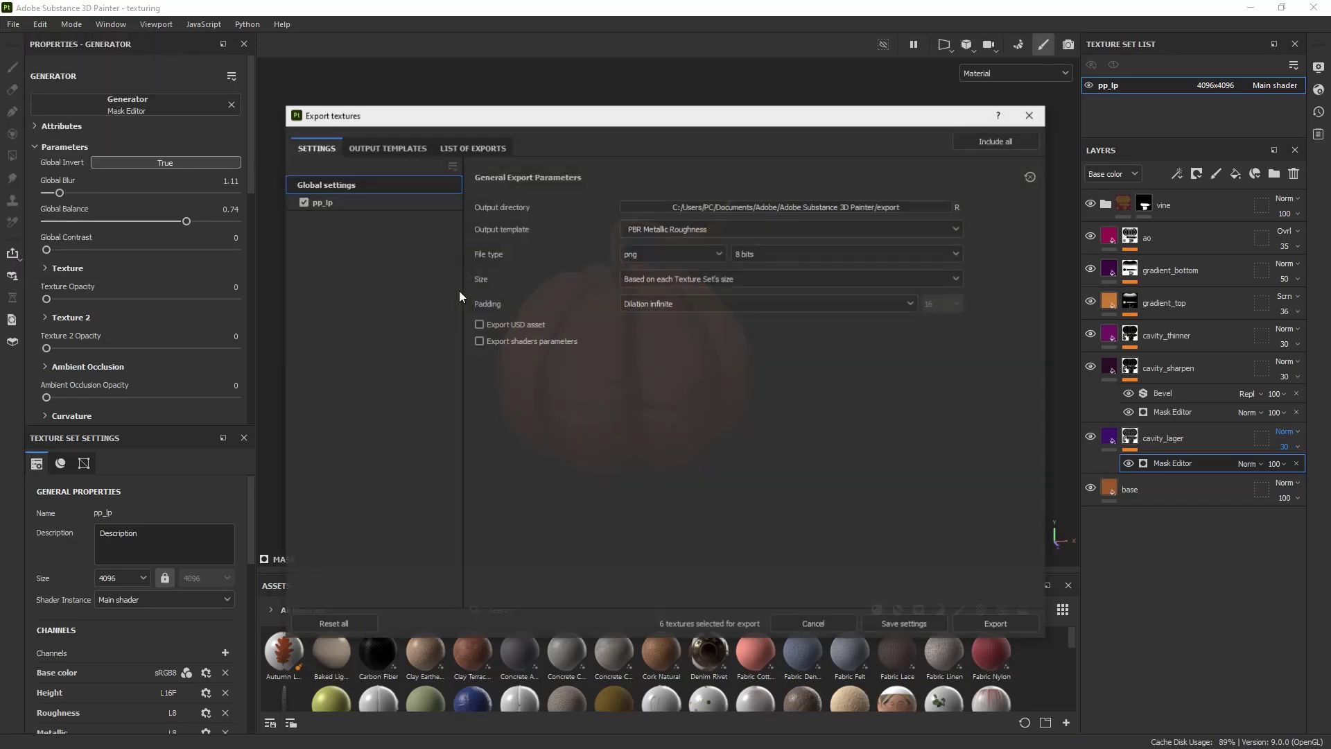
{"action": "left_click", "coordinate": [671, 230]}
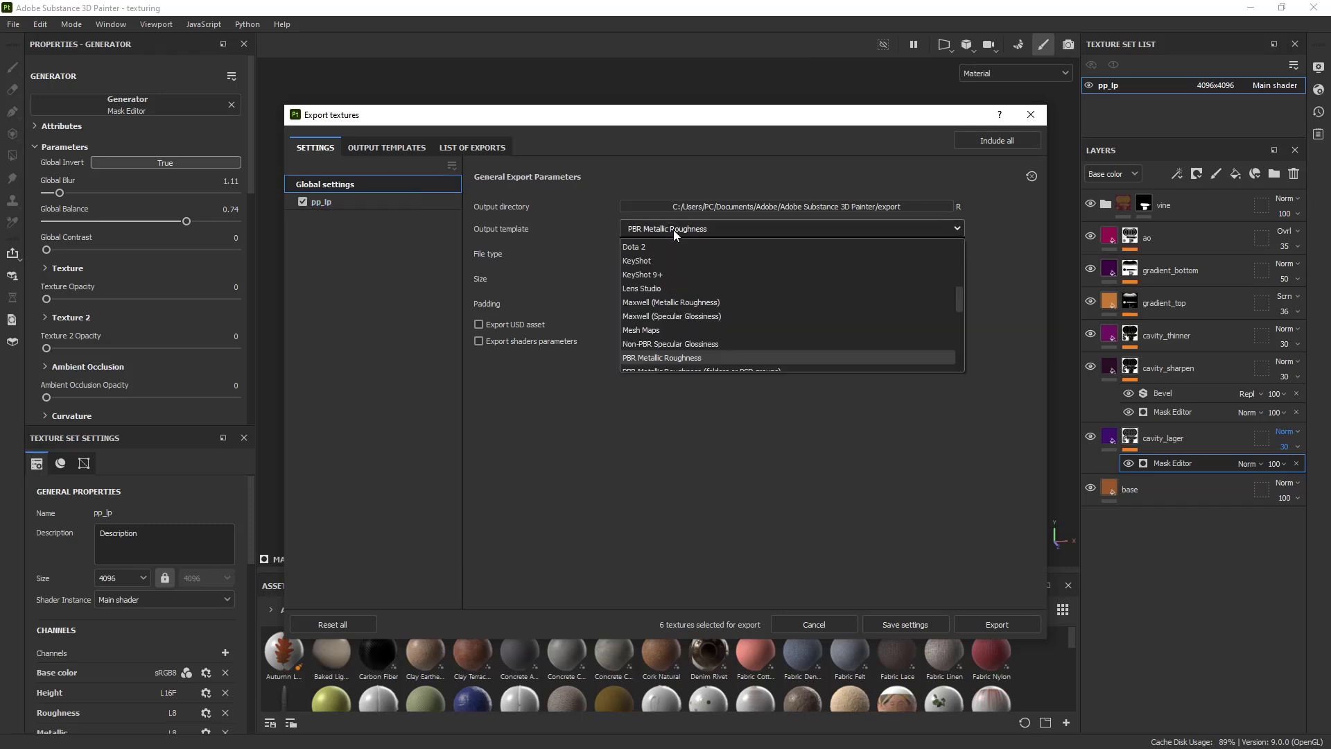
{"action": "scroll", "coordinate": [748, 298], "scroll_direction": "down", "scroll_amount": 1}
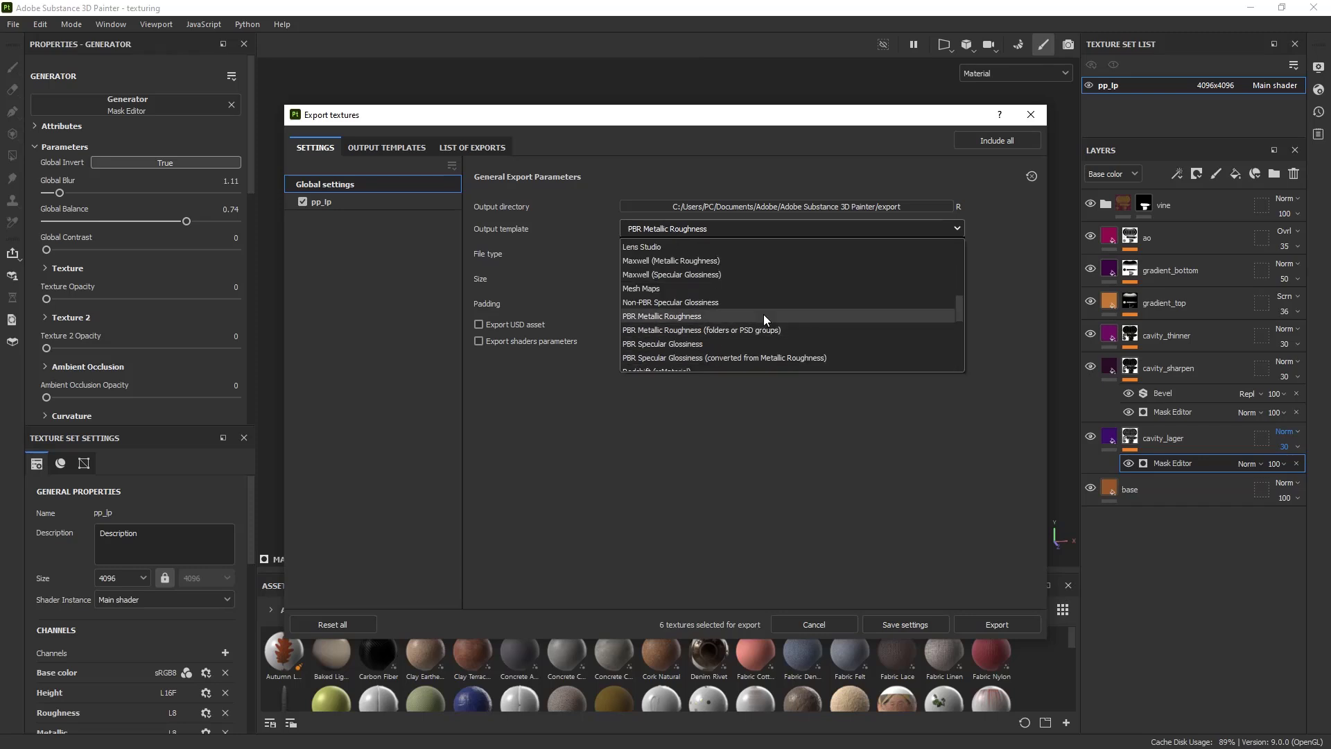
{"action": "scroll", "coordinate": [762, 331], "scroll_direction": "down", "scroll_amount": 1}
{"action": "scroll", "coordinate": [762, 332], "scroll_direction": "up", "scroll_amount": 7}
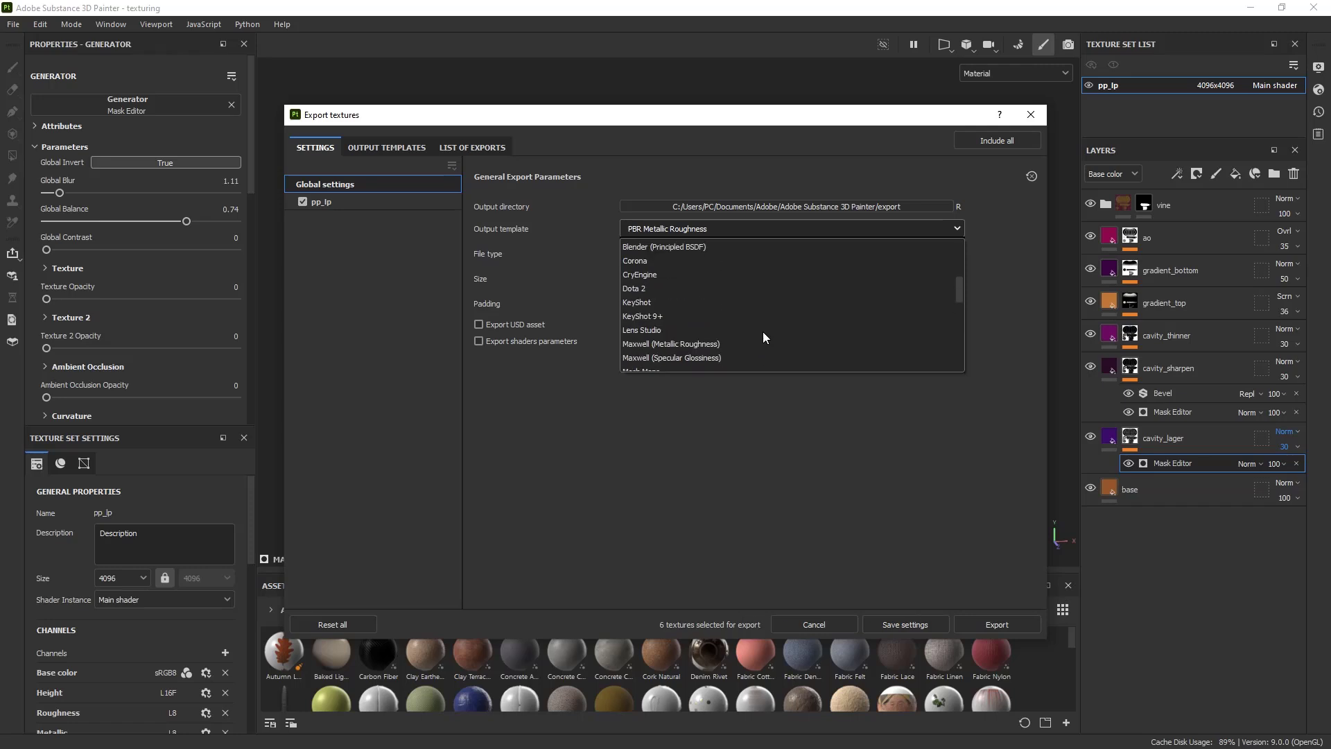
{"action": "scroll", "coordinate": [763, 333], "scroll_direction": "down", "scroll_amount": 4}
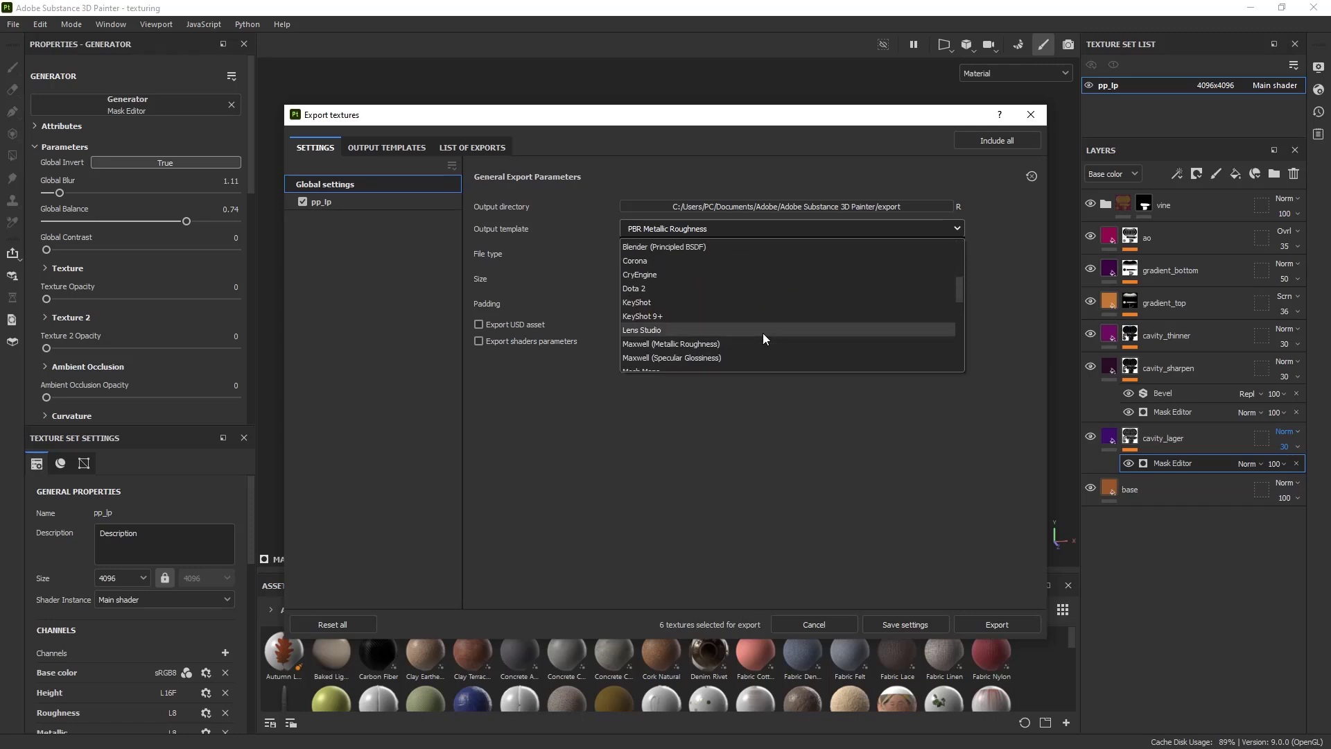
{"action": "left_click", "coordinate": [427, 297]}
{"action": "left_click", "coordinate": [398, 202]}
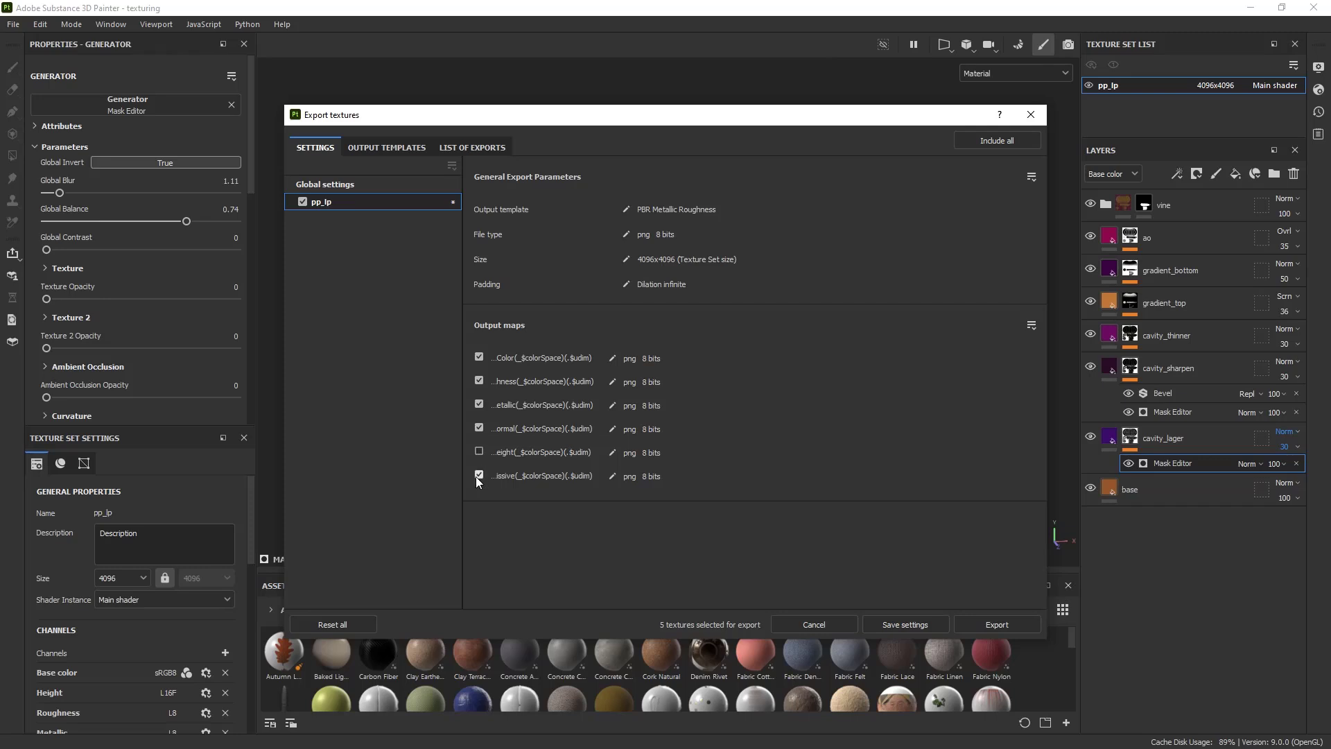
Step: Look through the output templates for game engines and renderers in the global export settings
{"action": "left_click", "coordinate": [364, 188]}
{"action": "left_click", "coordinate": [668, 231]}
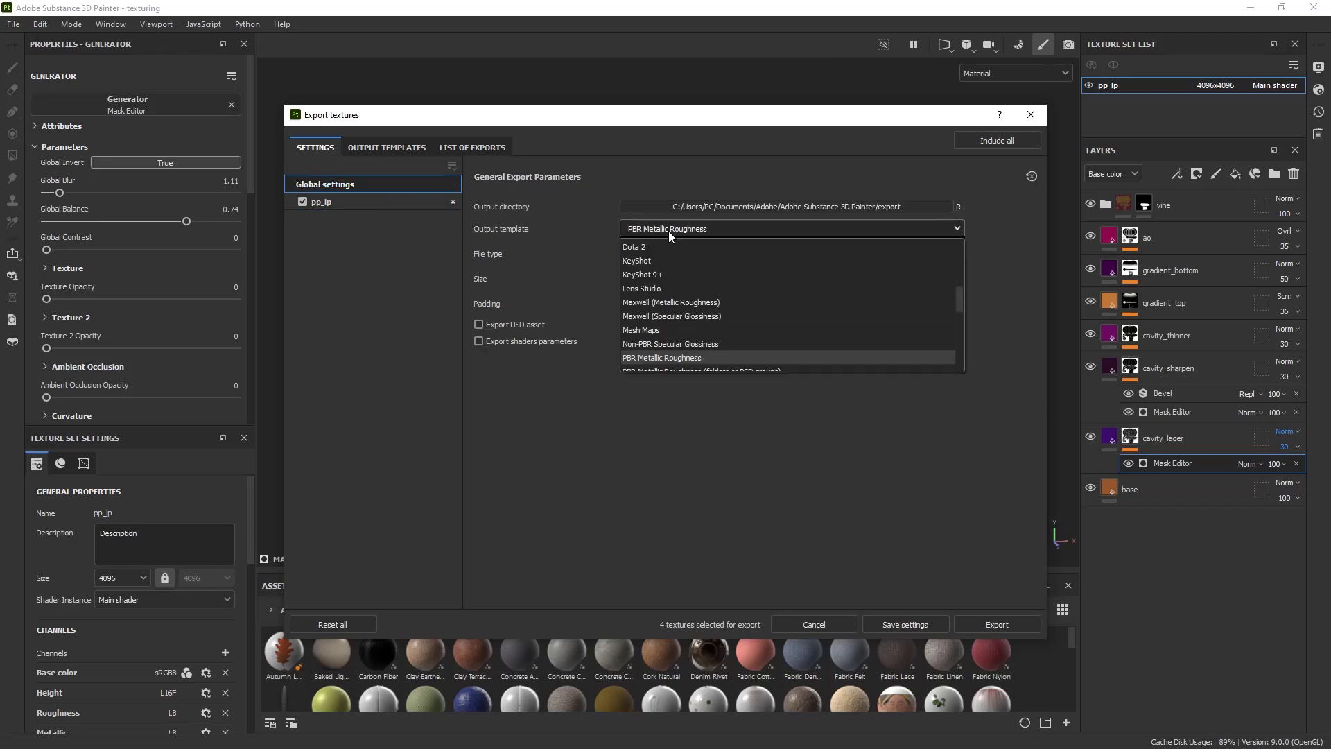
{"action": "scroll", "coordinate": [671, 298], "scroll_direction": "down", "scroll_amount": 5}
{"action": "scroll", "coordinate": [671, 303], "scroll_direction": "up", "scroll_amount": 3}
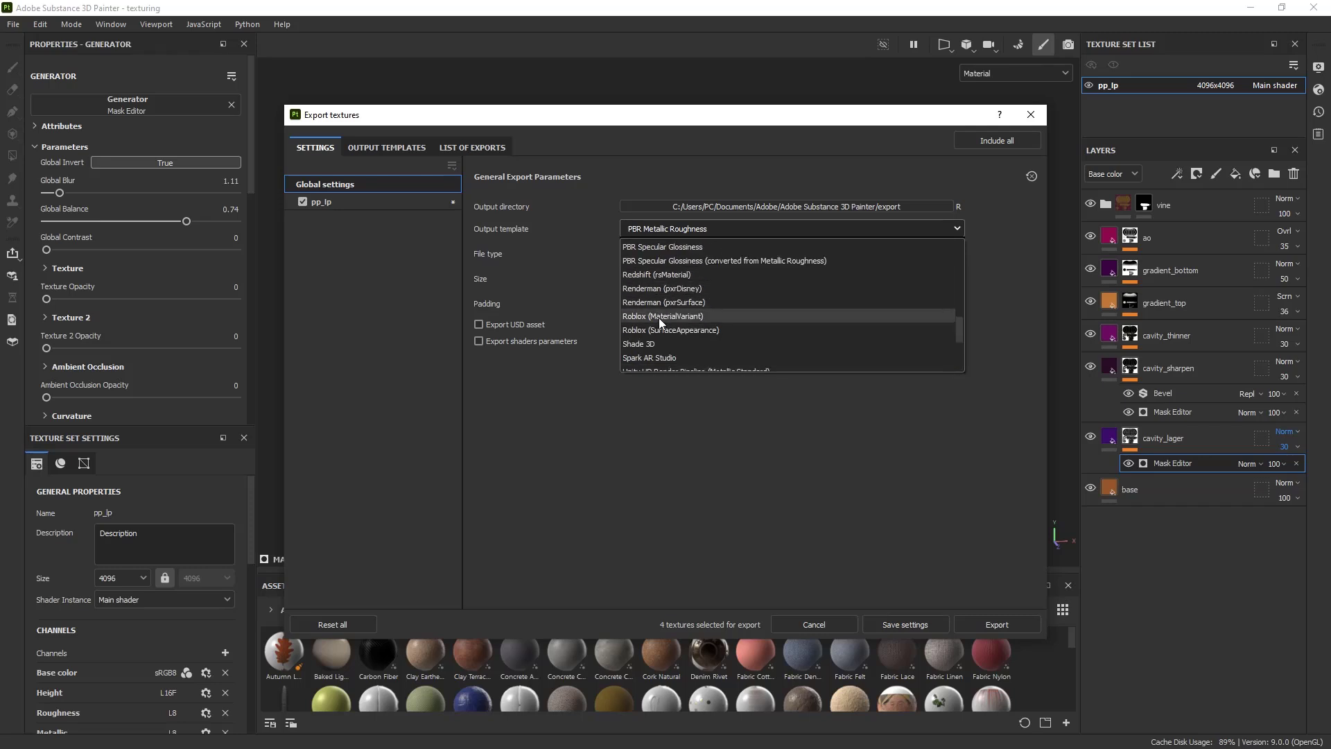
{"action": "scroll", "coordinate": [658, 318], "scroll_direction": "down", "scroll_amount": 3}
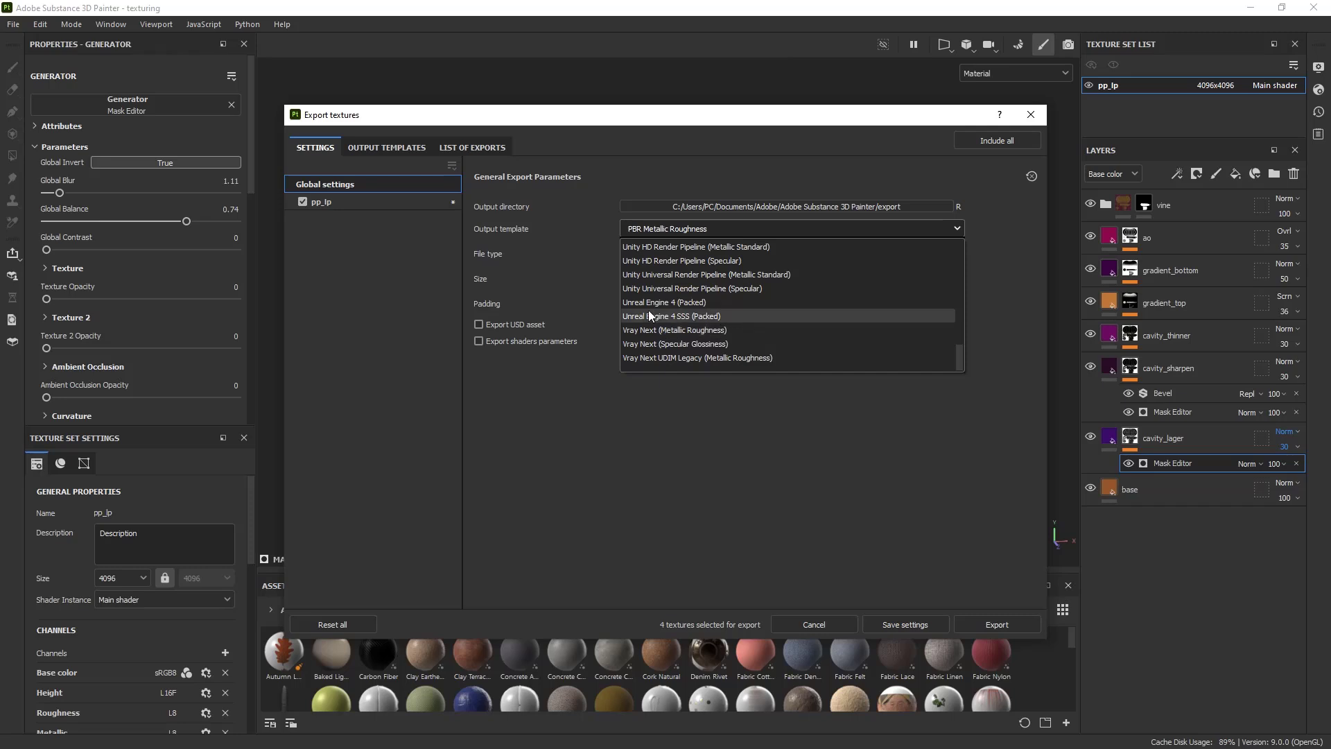
{"action": "left_click", "coordinate": [602, 421]}
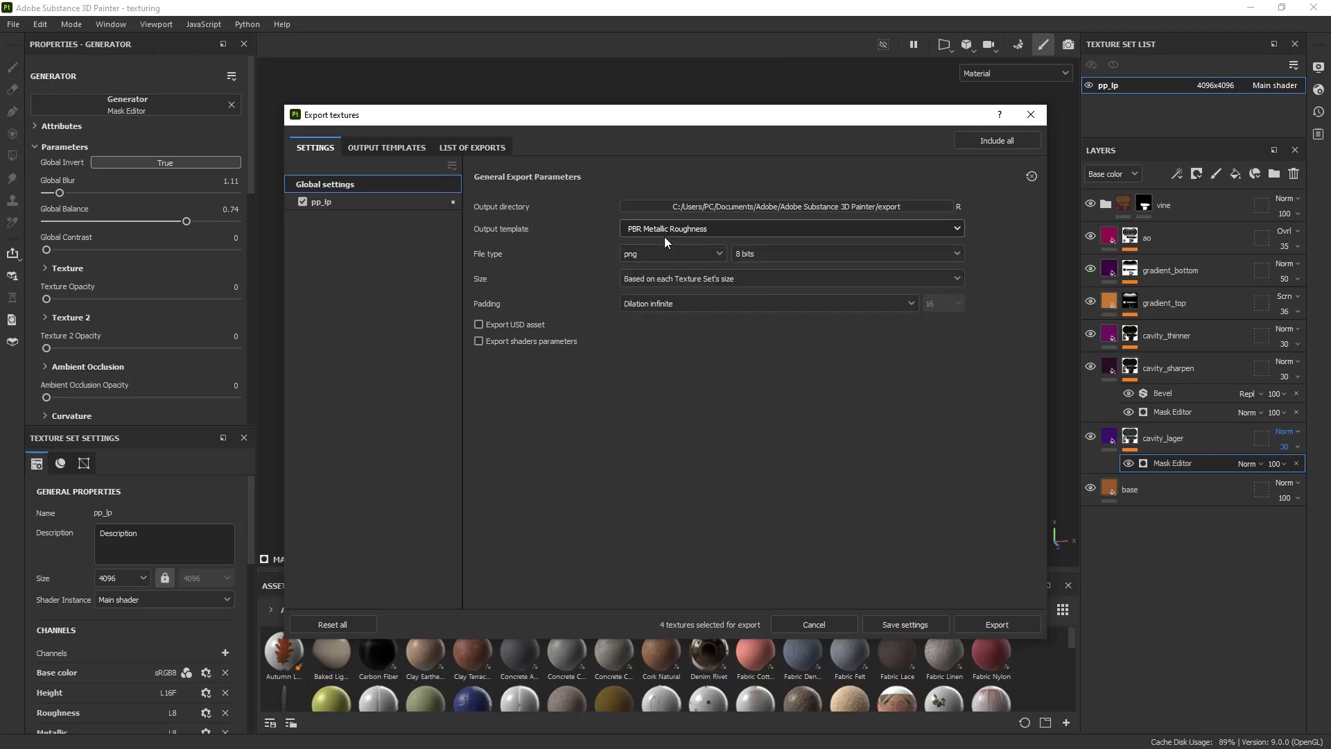
{"action": "left_click", "coordinate": [351, 201]}
{"action": "left_click", "coordinate": [410, 186]}
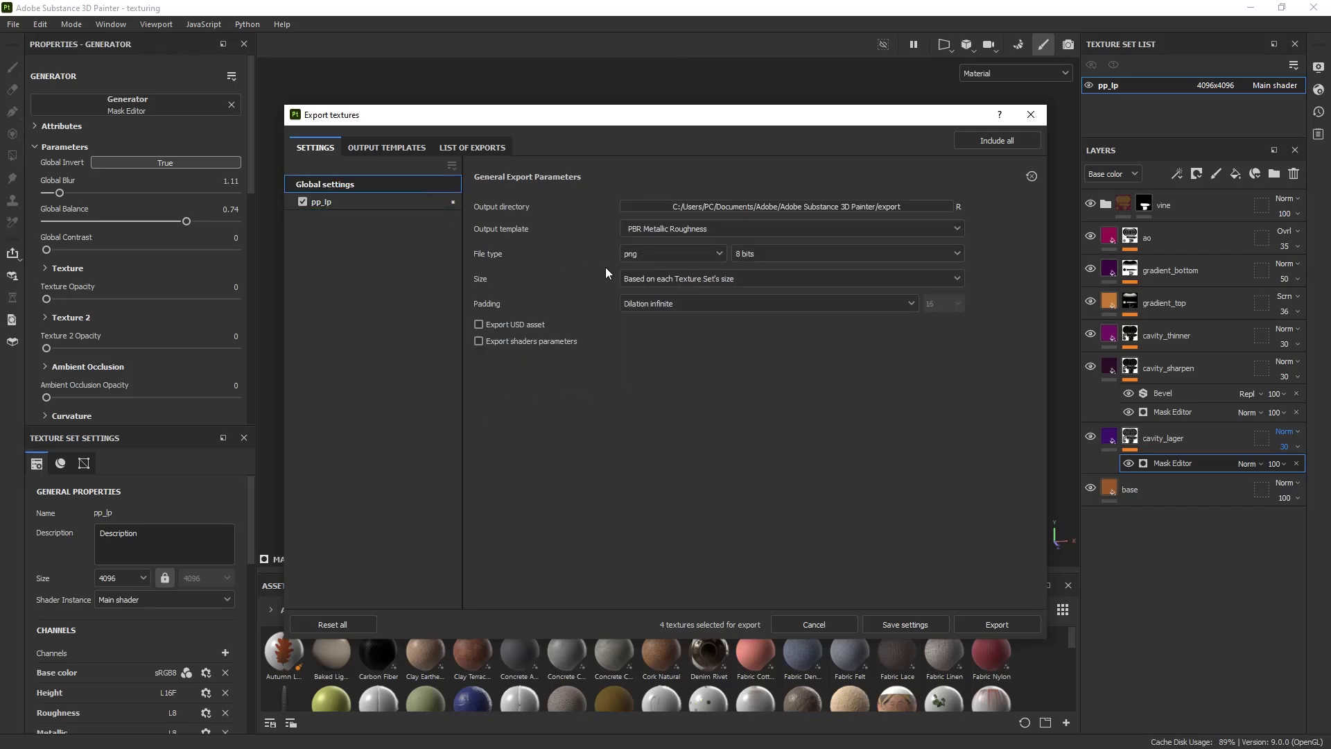
Step: Set the export size for all texture sets to 4096 and check the output maps of pp_lp
{"action": "left_click", "coordinate": [680, 280]}
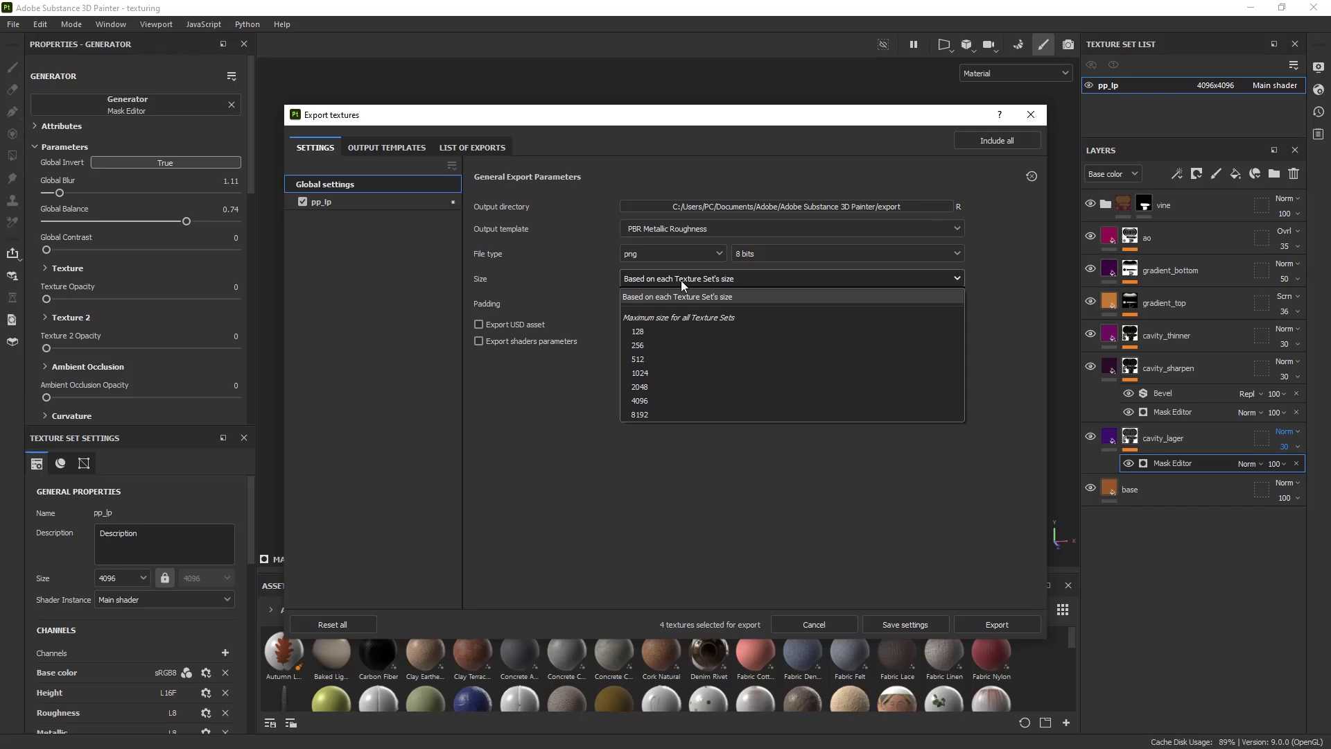
{"action": "left_click", "coordinate": [668, 400]}
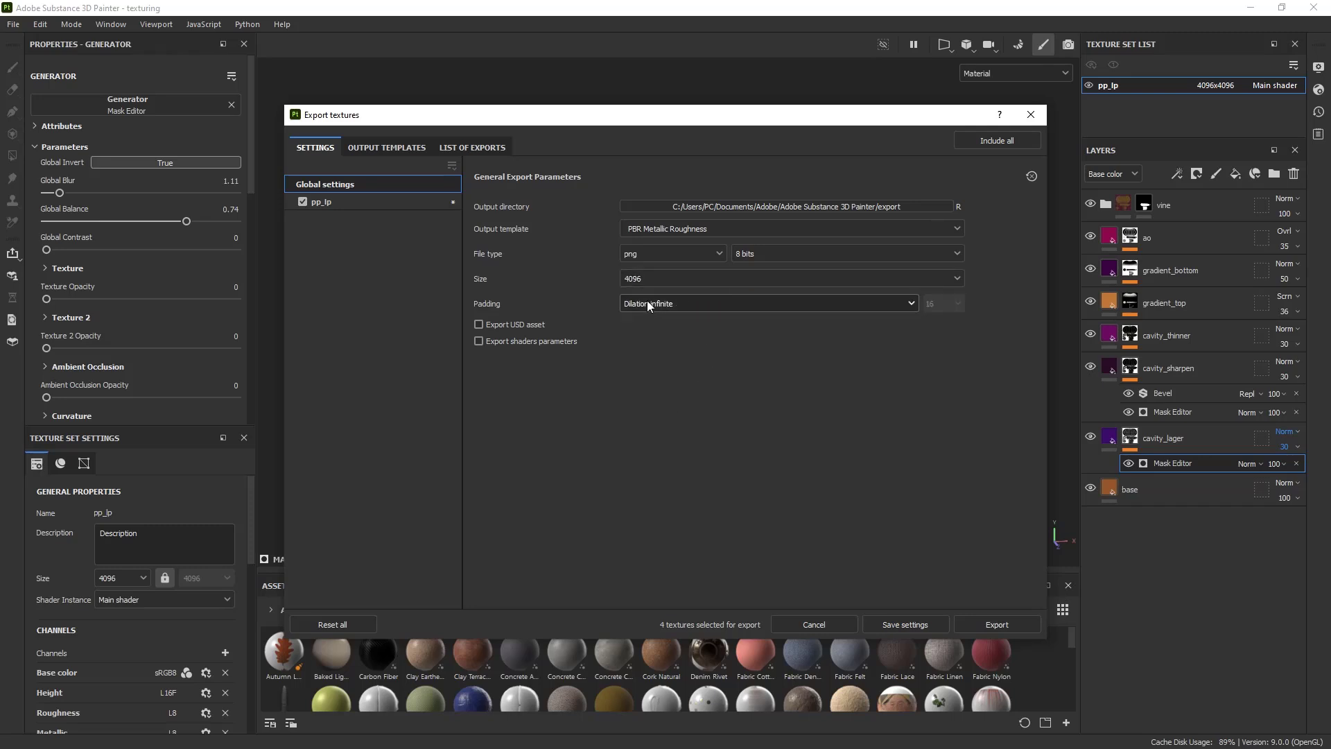
{"action": "left_click", "coordinate": [375, 202]}
{"action": "left_click", "coordinate": [372, 185]}
{"action": "left_click", "coordinate": [380, 204]}
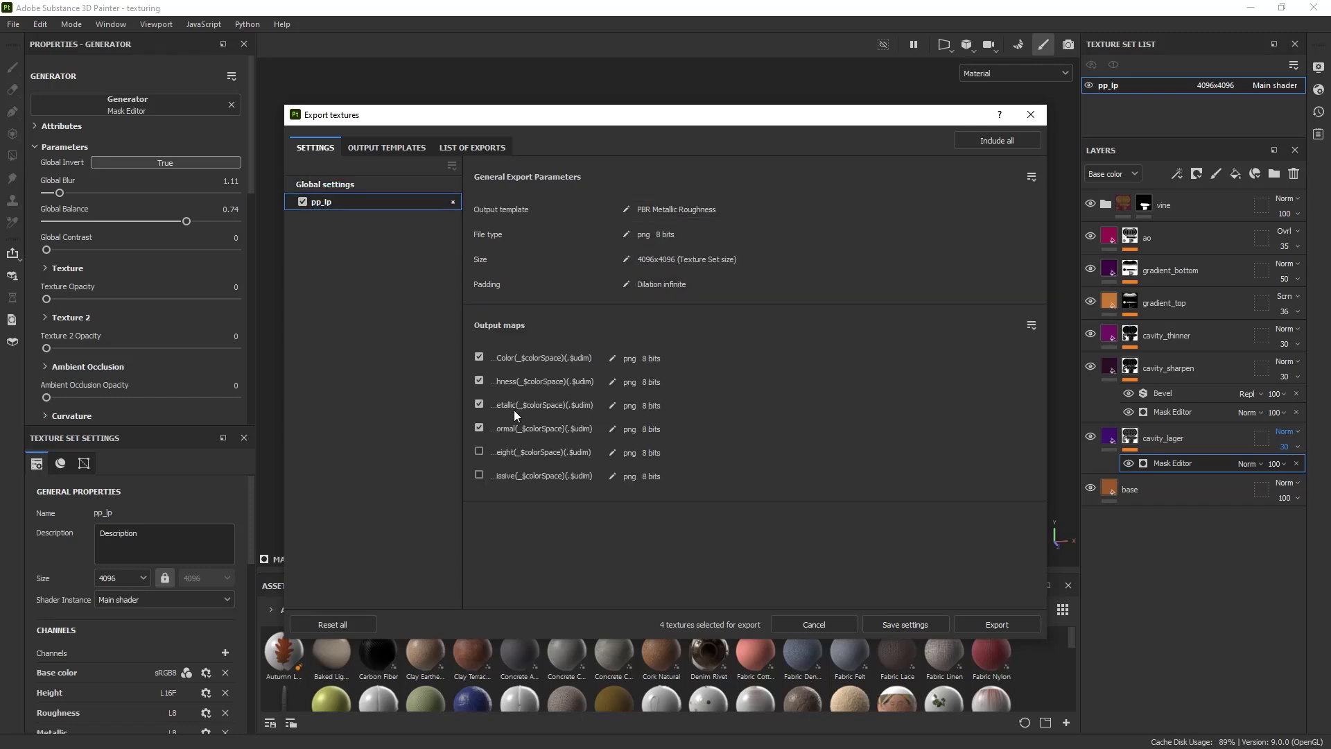
Step: Set the output directory to the maps folder inside 04_Pumpkin/04 - texturing and export the textures
{"action": "left_click", "coordinate": [351, 183]}
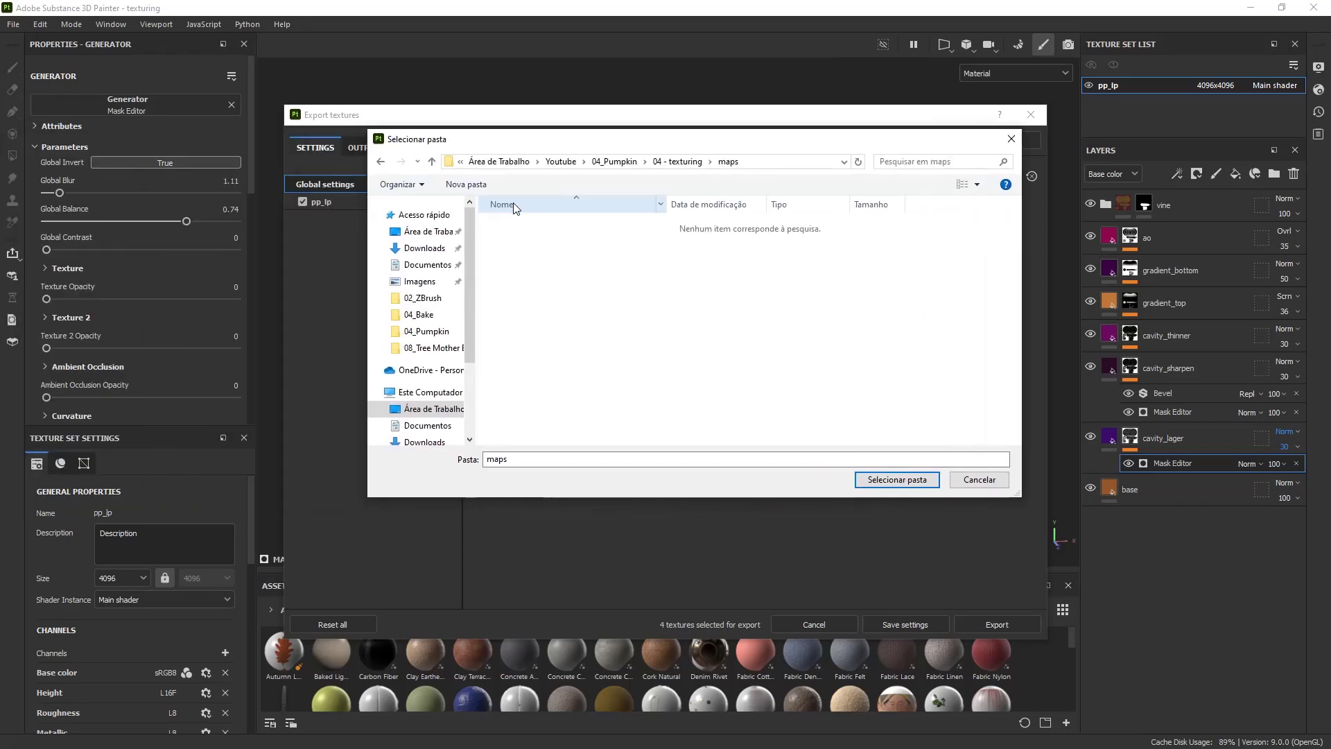
{"action": "left_click", "coordinate": [869, 477]}
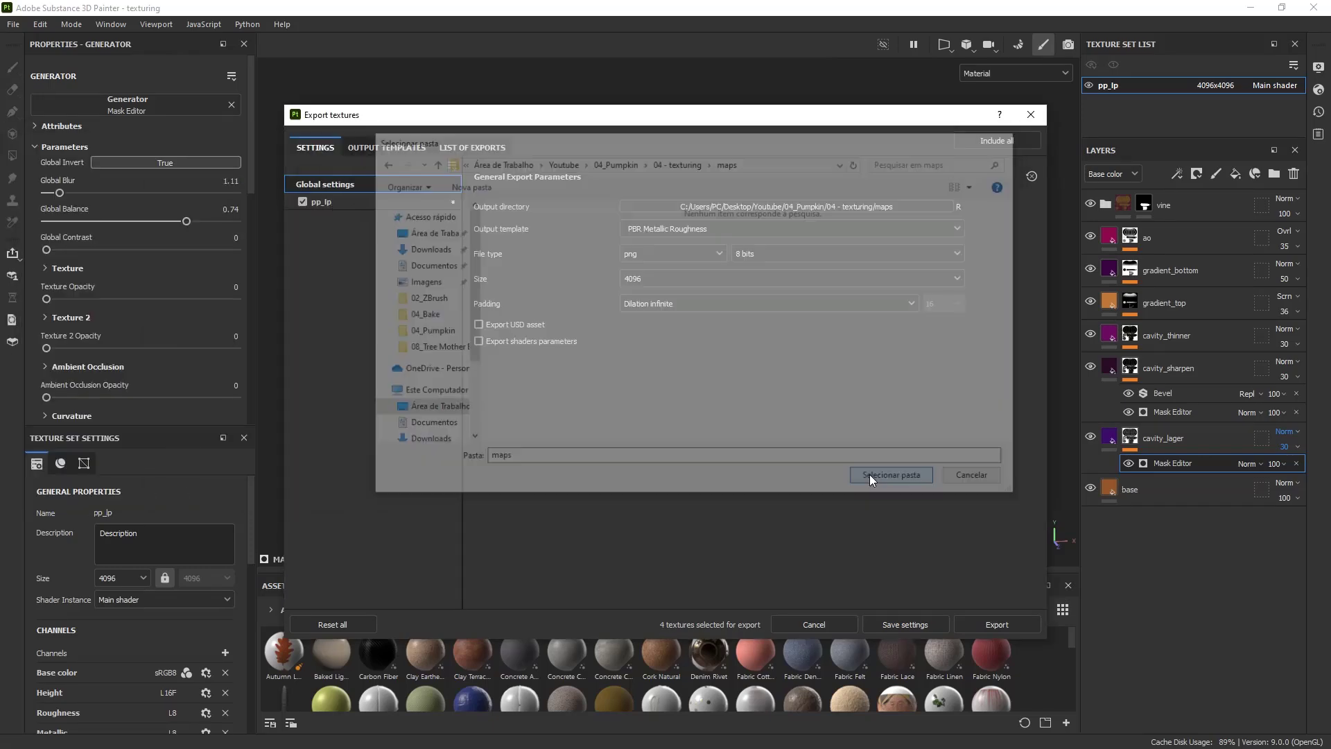
{"action": "left_click", "coordinate": [988, 625]}
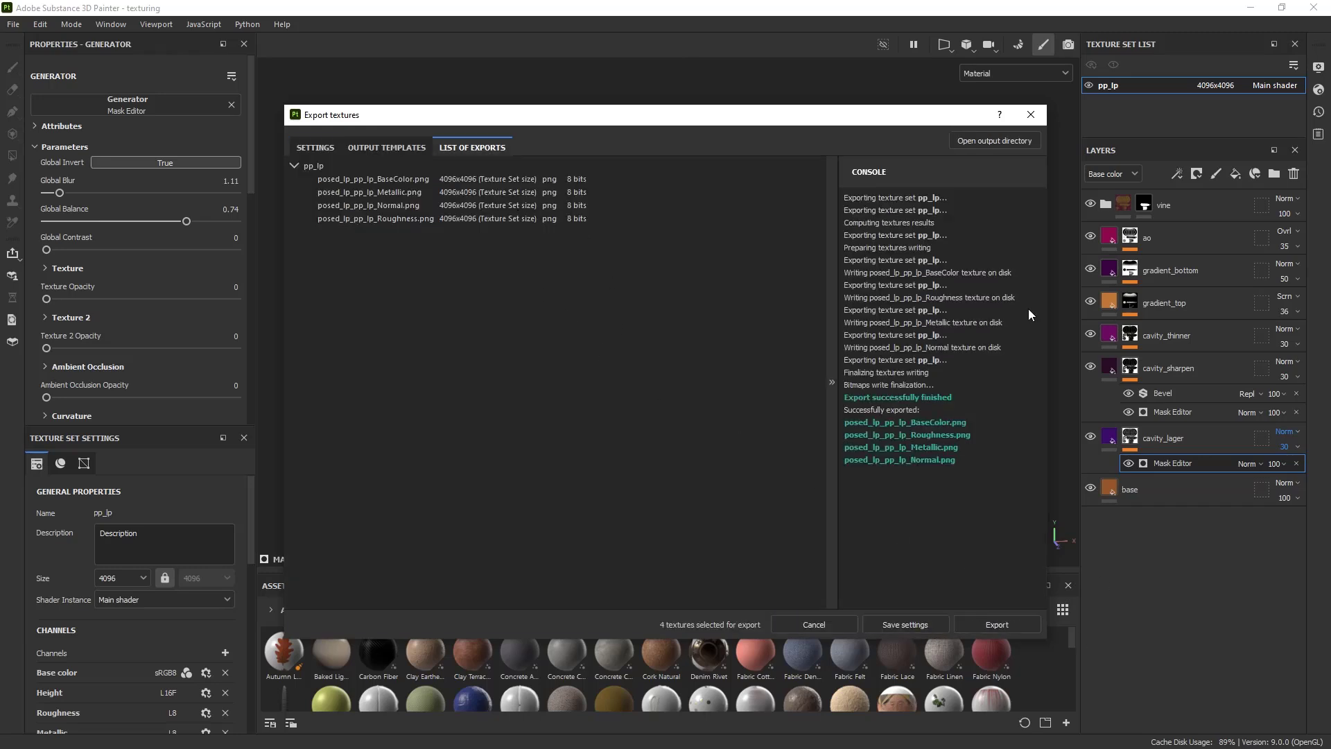
{"action": "left_click", "coordinate": [1030, 115]}
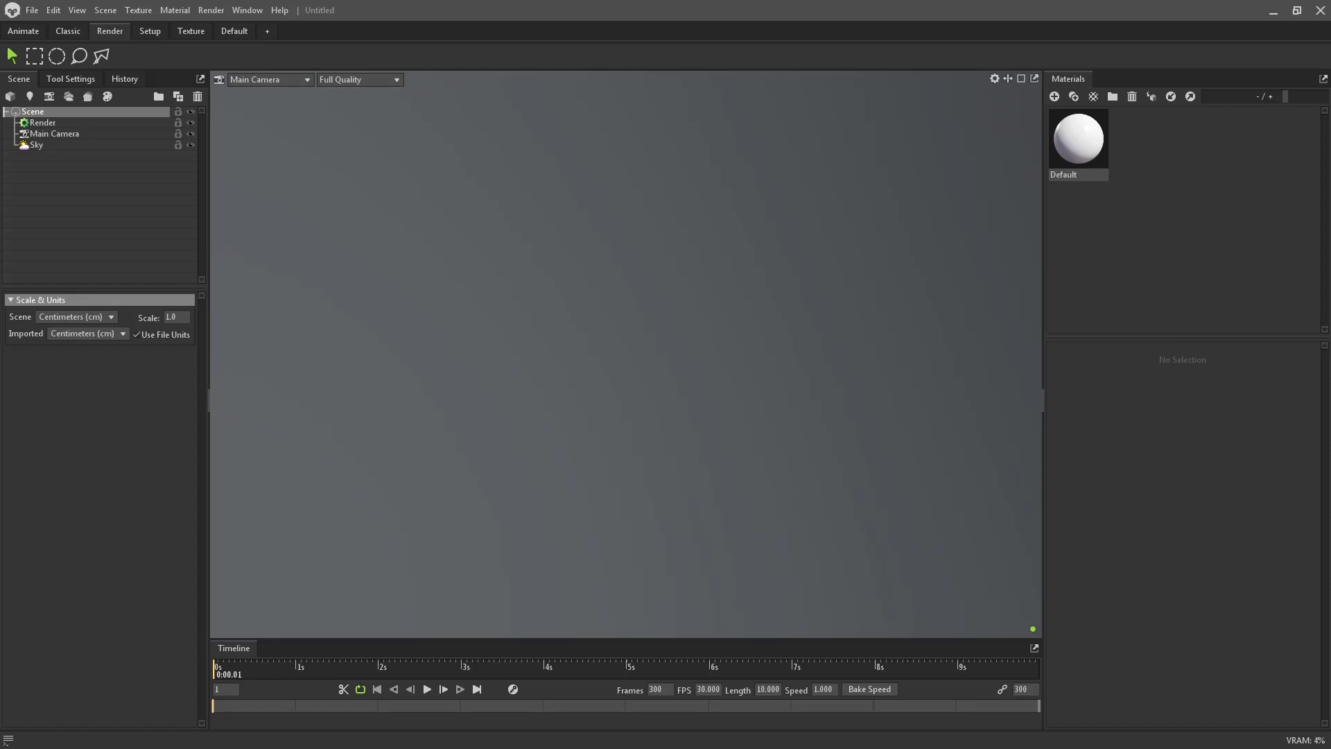
Step: Switch to Marmoset Toolbag and import the posed_lp mesh from the 03_Bake folder into the empty scene
{"action": "key", "text": "alt+Tab"}
{"action": "left_click_drag", "start_coordinate": [1128, 323], "coordinate": [1185, 220]}
{"action": "left_click", "coordinate": [626, 271]}
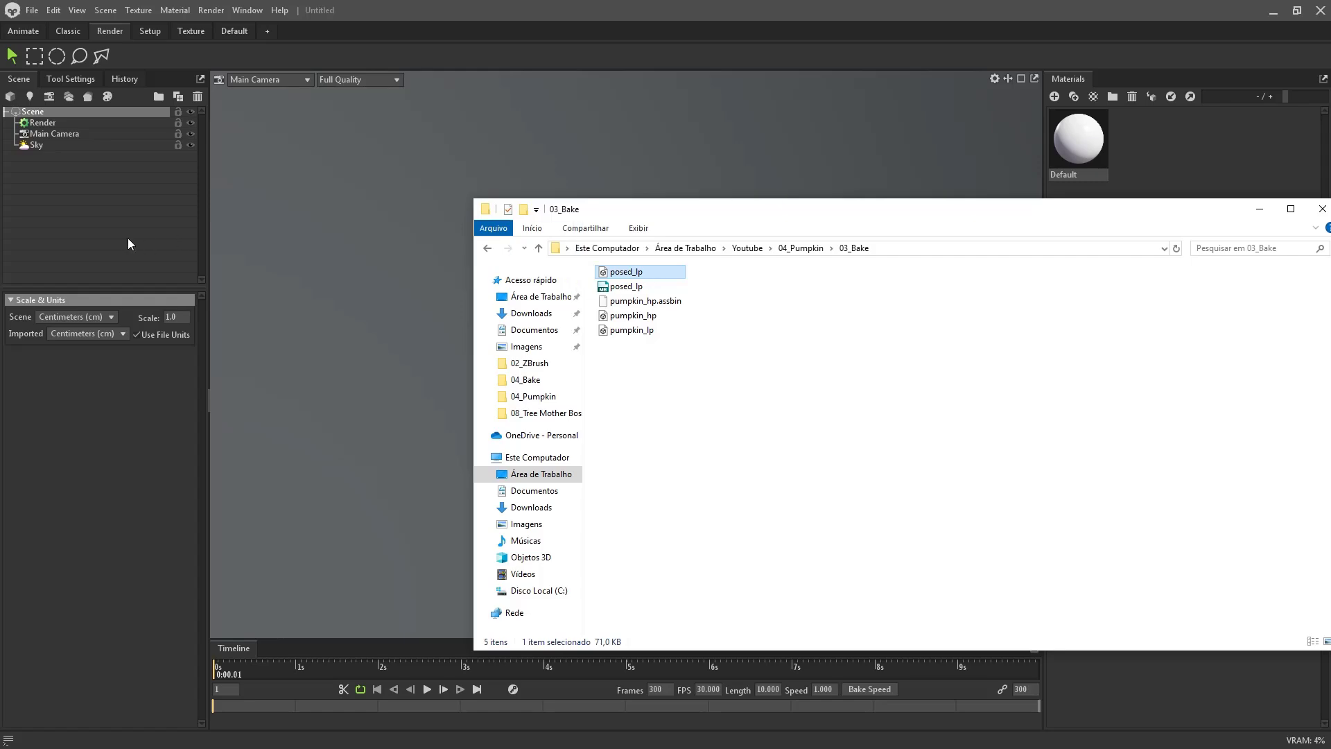
{"action": "left_click_drag", "start_coordinate": [704, 208], "coordinate": [2, 233]}
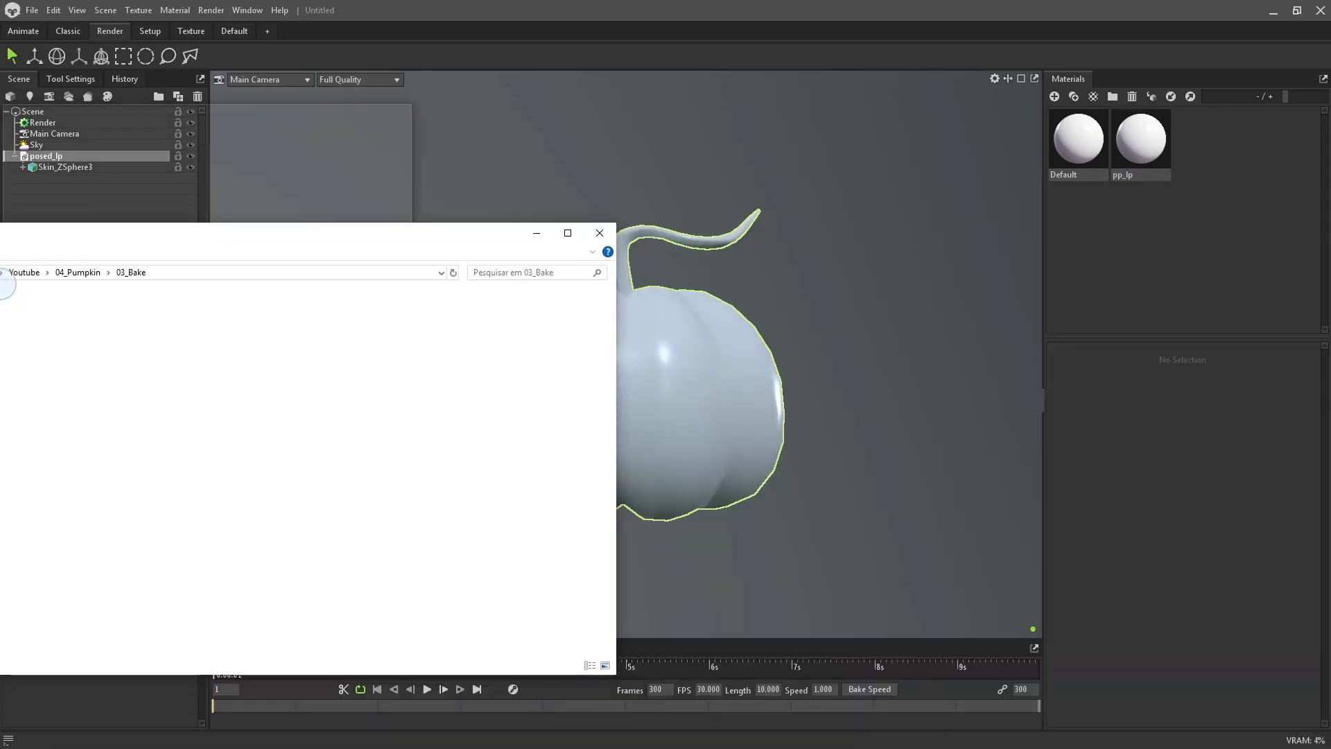
{"action": "left_click_drag", "start_coordinate": [2, 284], "coordinate": [0, 284]}
{"action": "left_click", "coordinate": [579, 253]}
{"action": "left_click", "coordinate": [638, 255]}
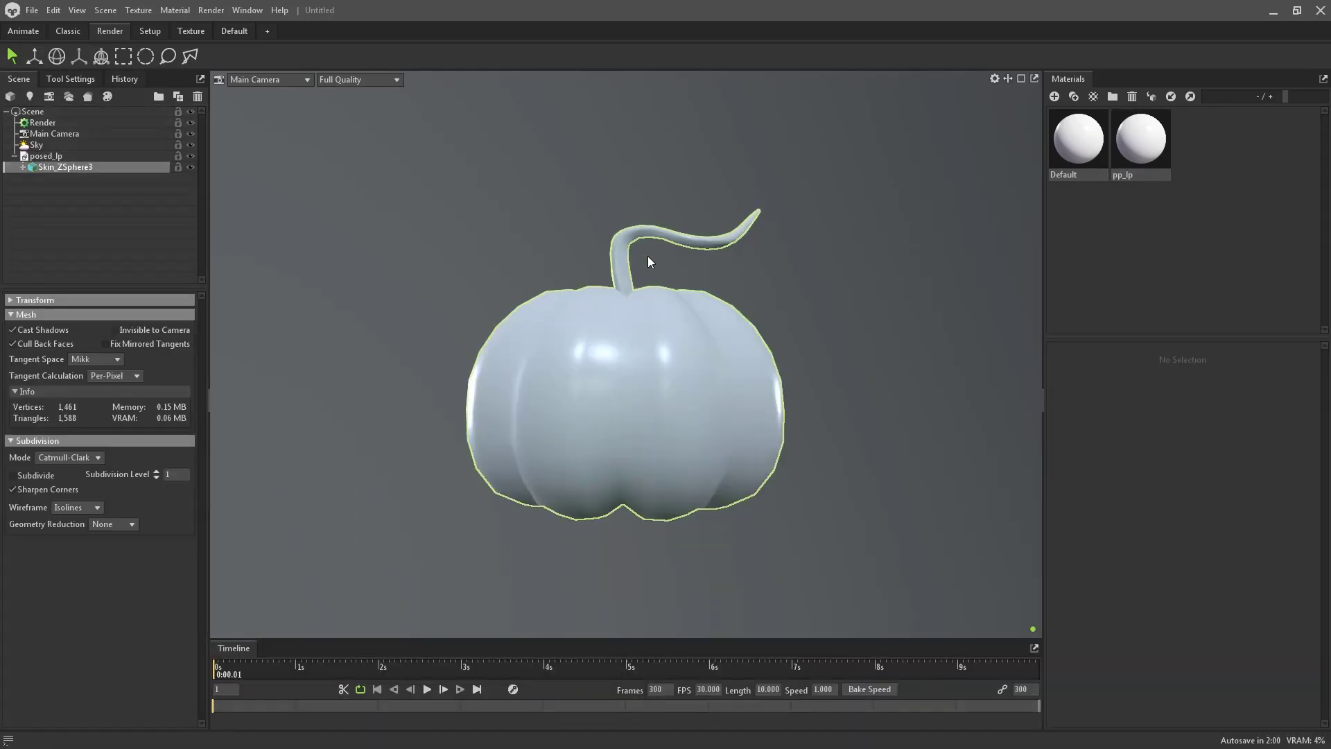
{"action": "left_click_drag", "start_coordinate": [638, 255], "coordinate": [697, 377]}
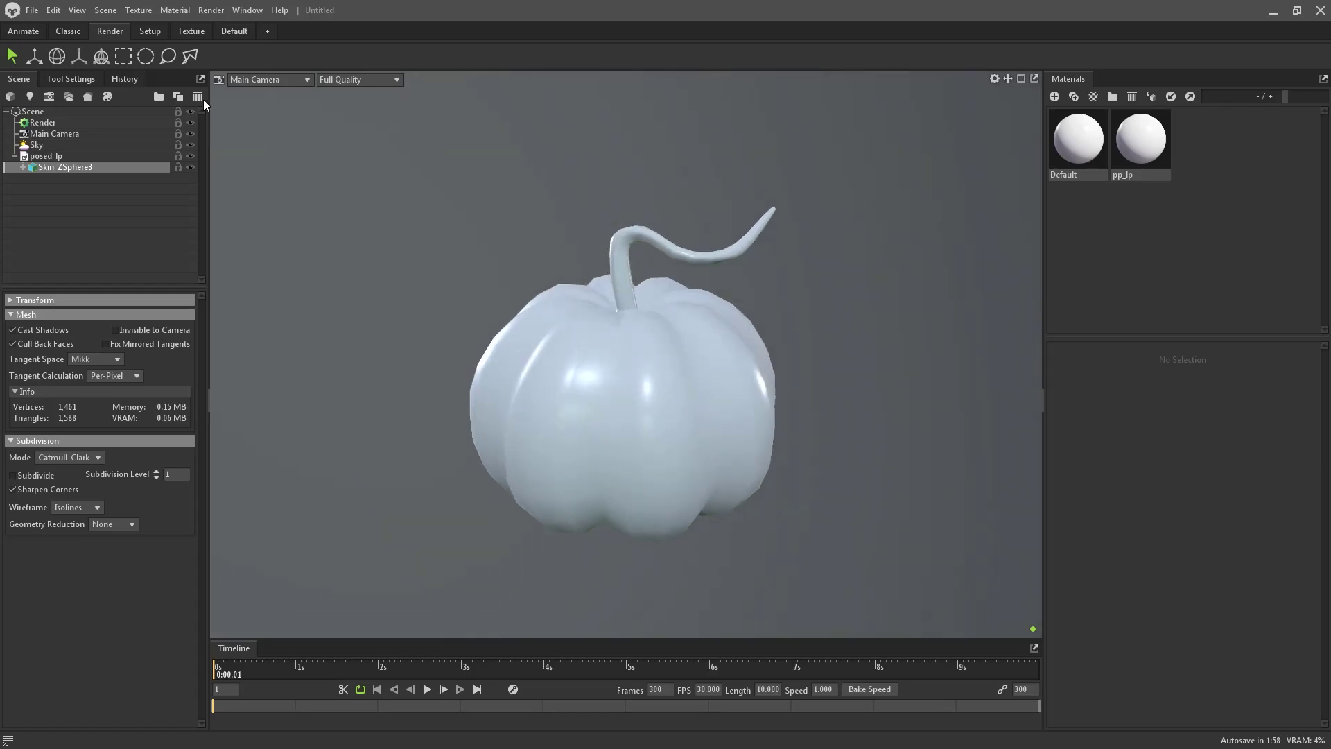
Step: Review the Main Camera's lens and post effect settings and select the scene's Sky object
{"action": "left_click", "coordinate": [106, 11]}
{"action": "left_click", "coordinate": [101, 218]}
{"action": "left_click", "coordinate": [101, 218]}
{"action": "left_click", "coordinate": [85, 122]}
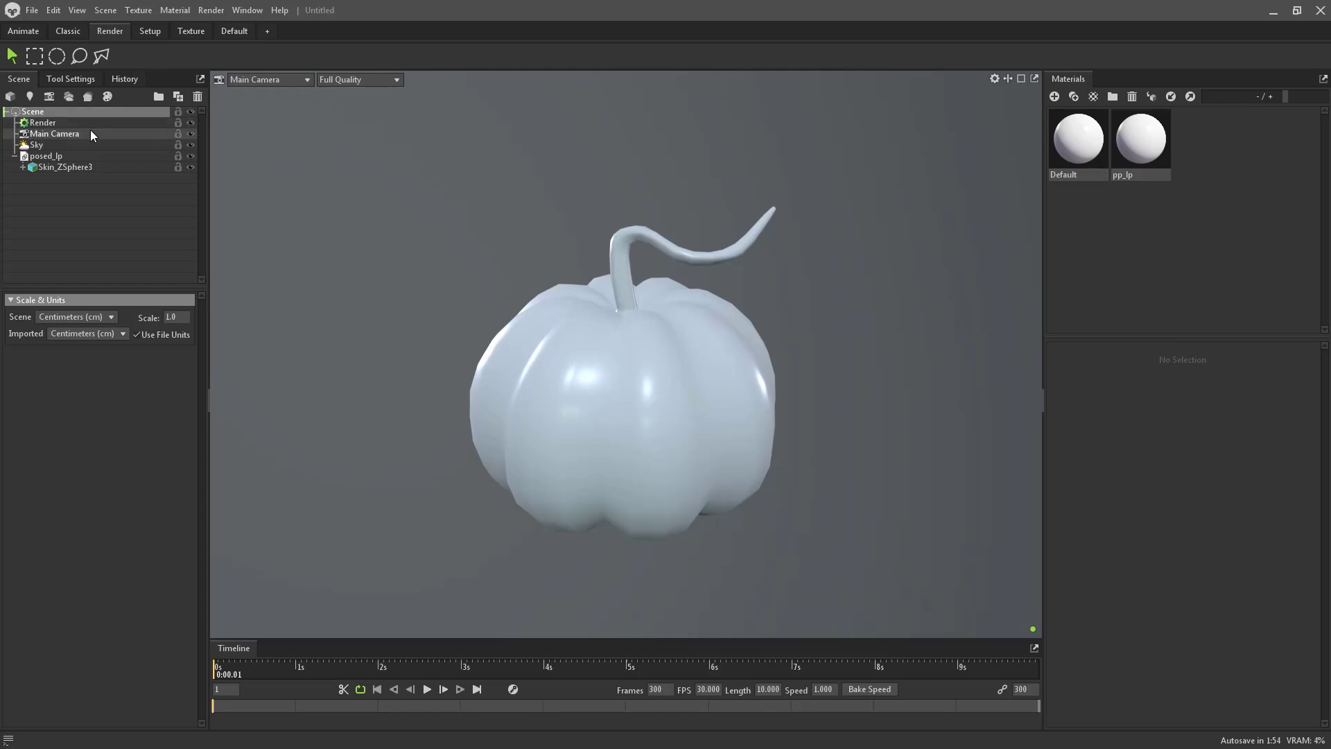
{"action": "left_click", "coordinate": [91, 134]}
{"action": "scroll", "coordinate": [133, 543], "scroll_direction": "down", "scroll_amount": 3}
{"action": "scroll", "coordinate": [137, 546], "scroll_direction": "up", "scroll_amount": 3}
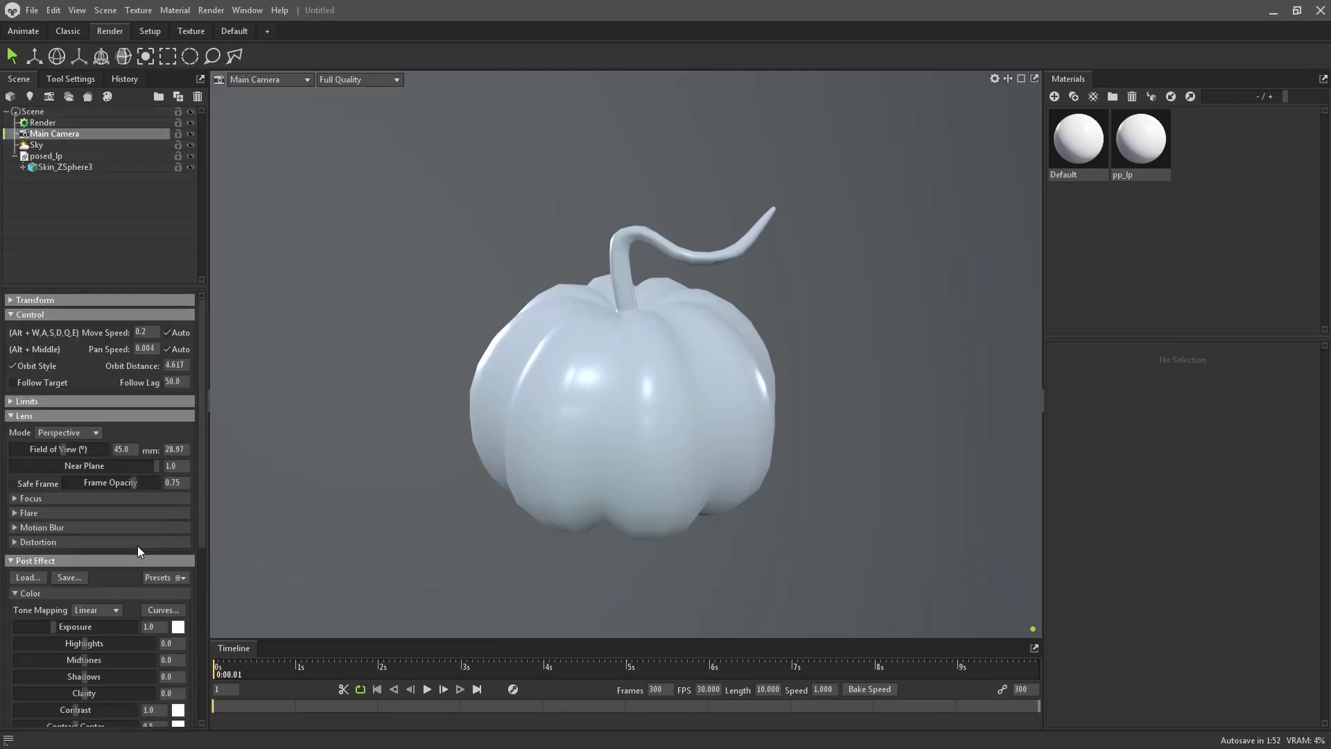
{"action": "left_click", "coordinate": [60, 145]}
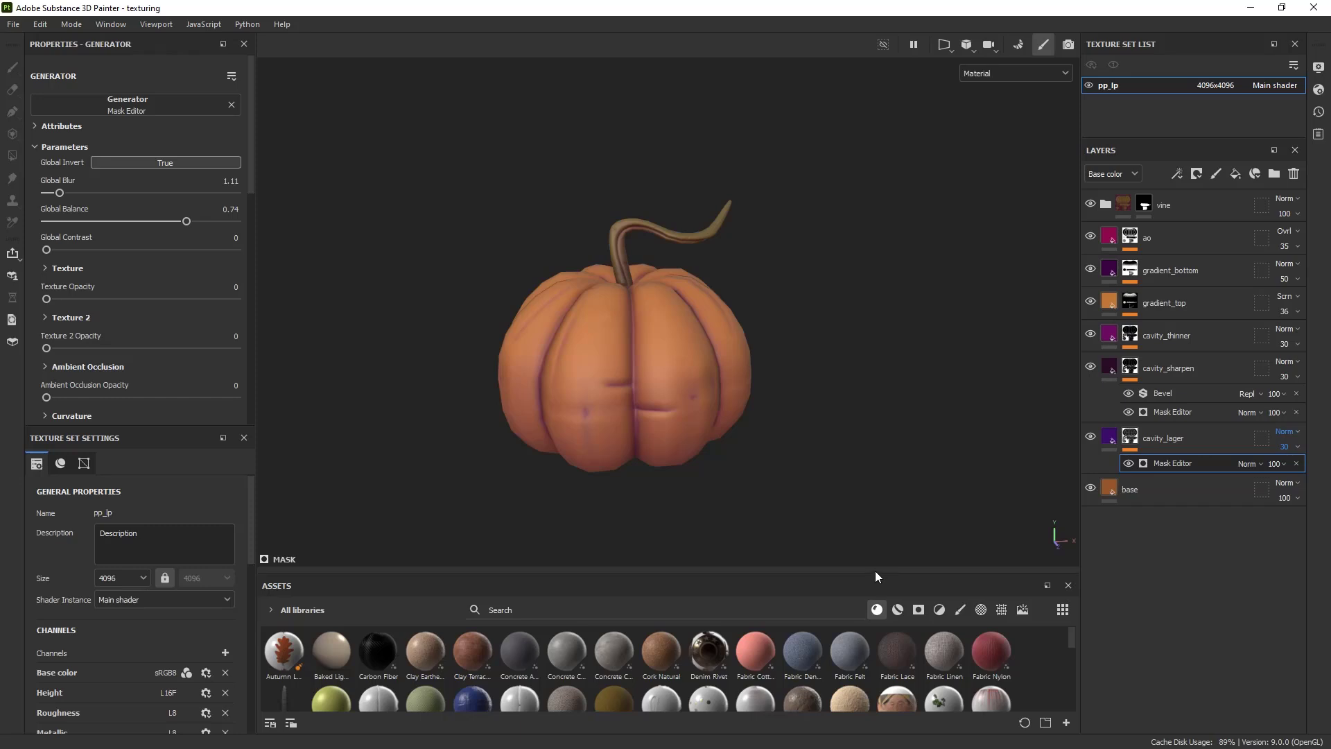
Step: Switch to Substance 3D Painter, enlarge the list of environment maps, and show where the Panorama environment map is stored
{"action": "left_click", "coordinate": [1022, 610]}
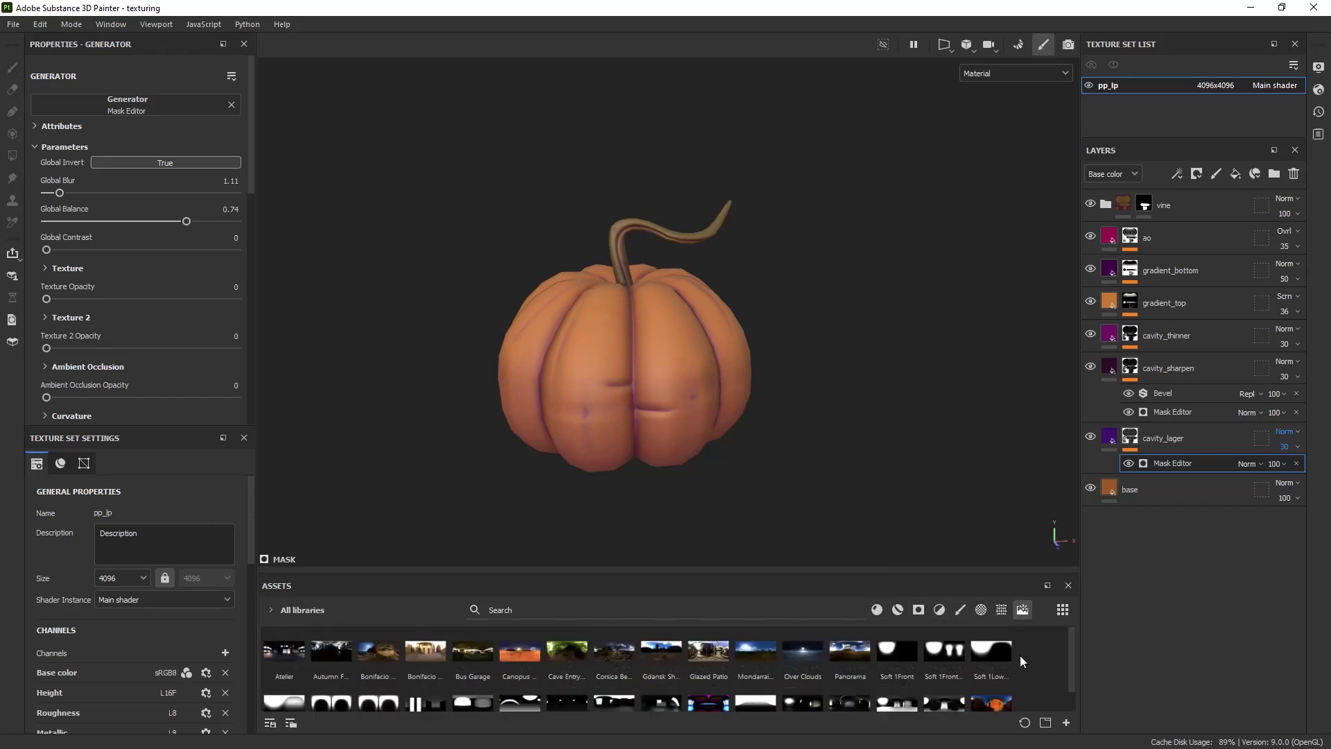
{"action": "left_click_drag", "start_coordinate": [825, 574], "coordinate": [829, 402]}
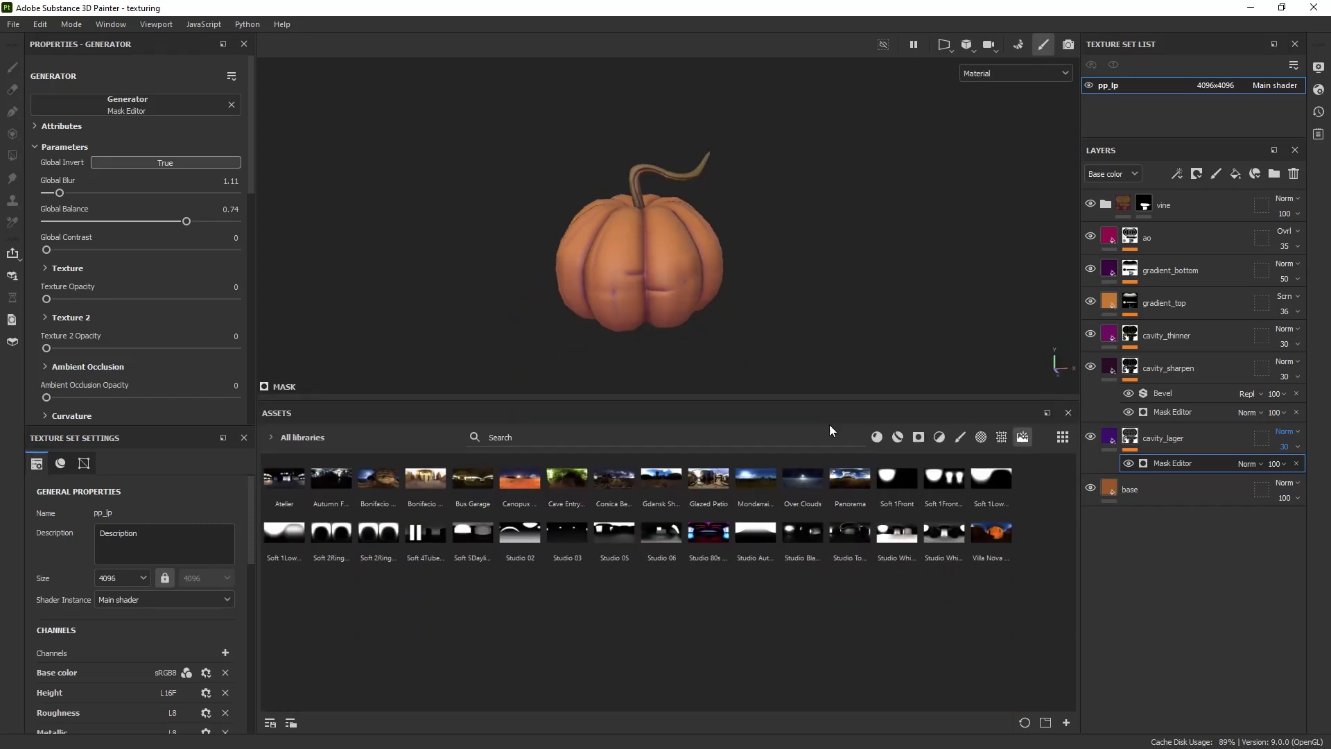
{"action": "right_click", "coordinate": [851, 500]}
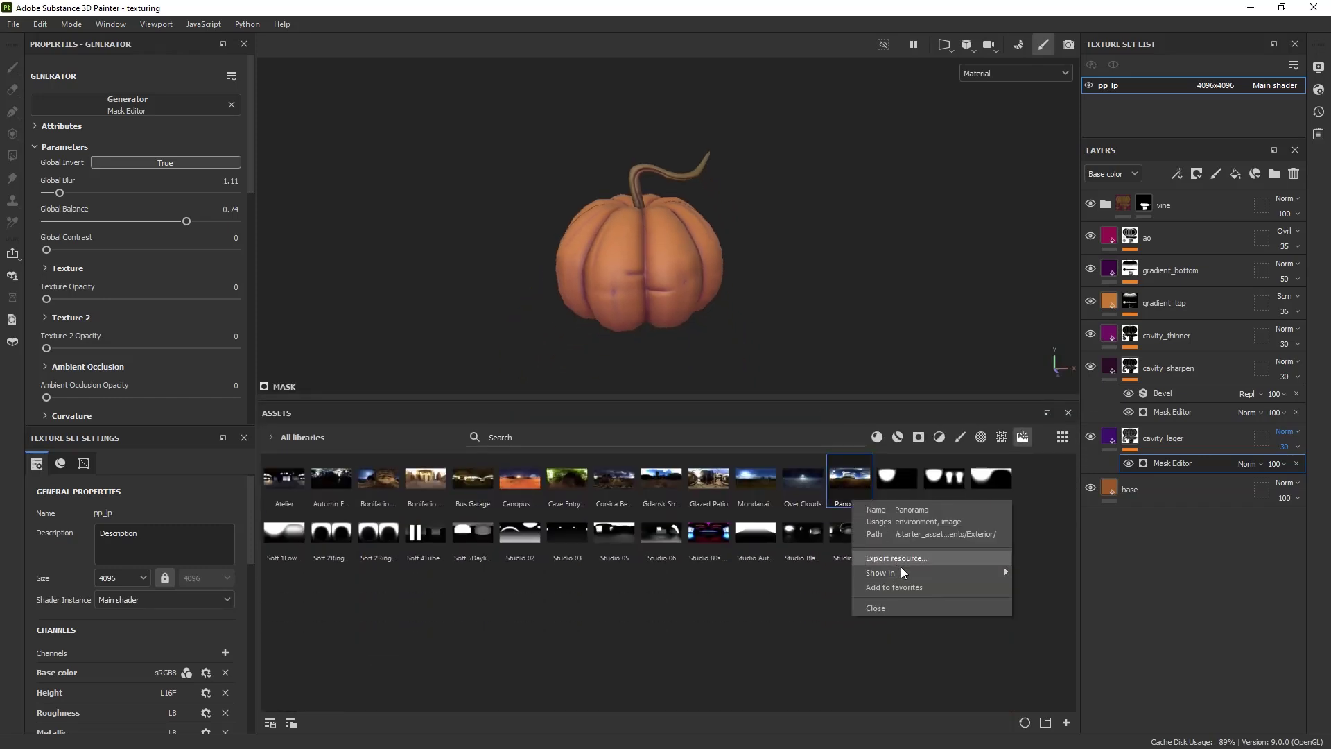
{"action": "left_click", "coordinate": [1025, 573]}
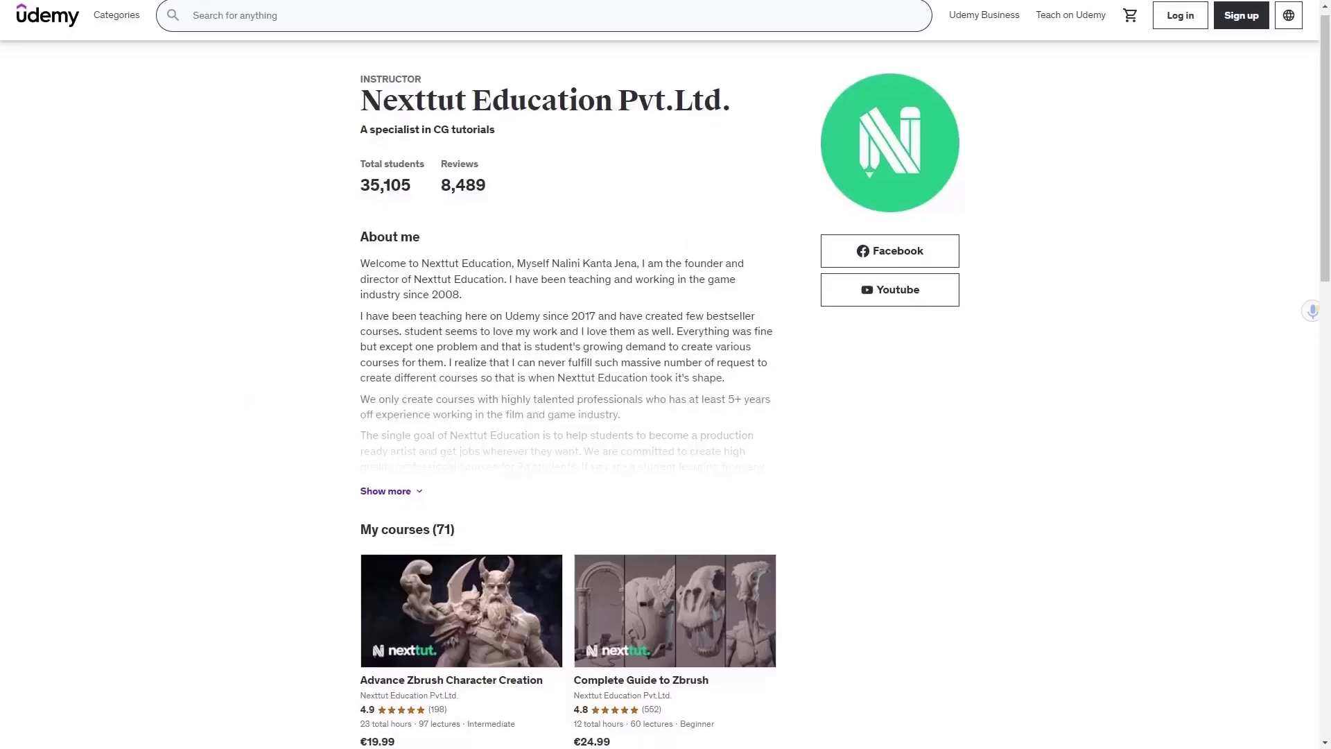
{"action": "scroll", "coordinate": [666, 374], "scroll_direction": "down", "scroll_amount": 2}
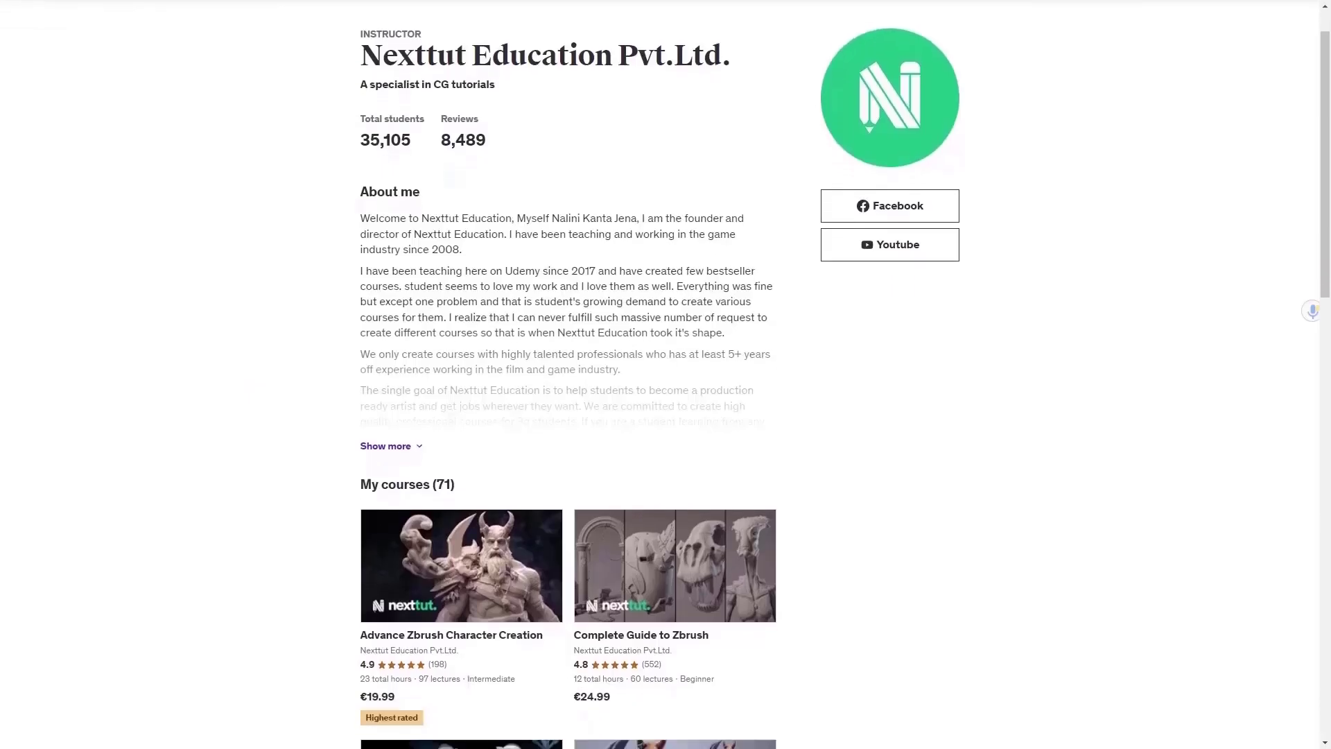
{"action": "scroll", "coordinate": [665, 375], "scroll_direction": "down", "scroll_amount": 3}
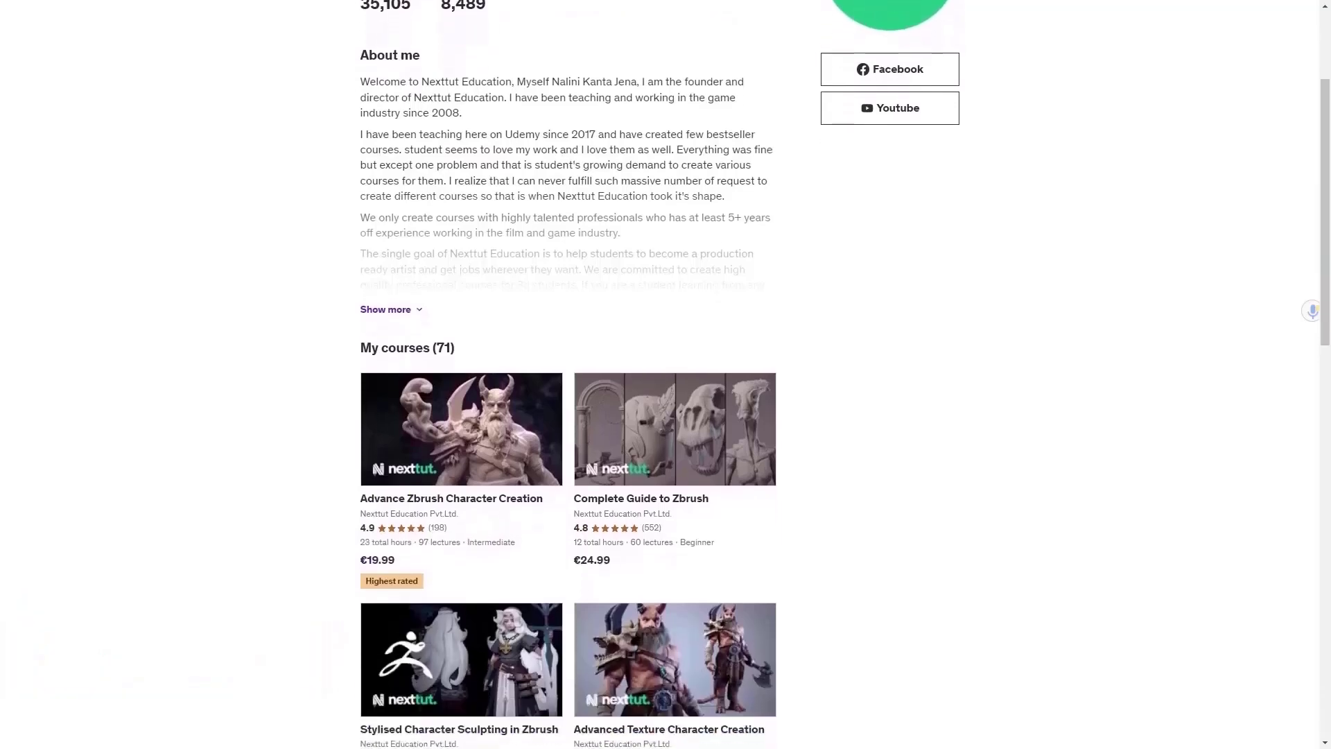
{"action": "scroll", "coordinate": [665, 375], "scroll_direction": "down", "scroll_amount": 3}
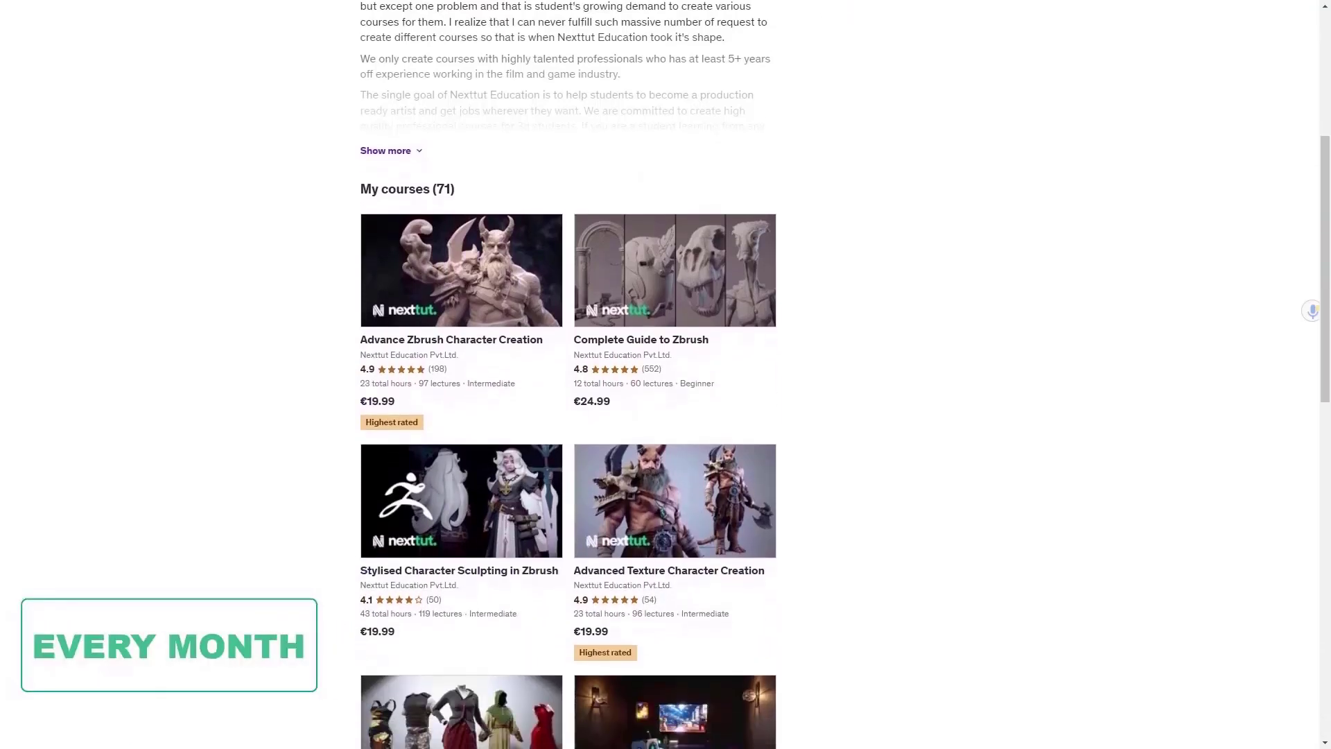
{"action": "scroll", "coordinate": [665, 374], "scroll_direction": "down", "scroll_amount": 3}
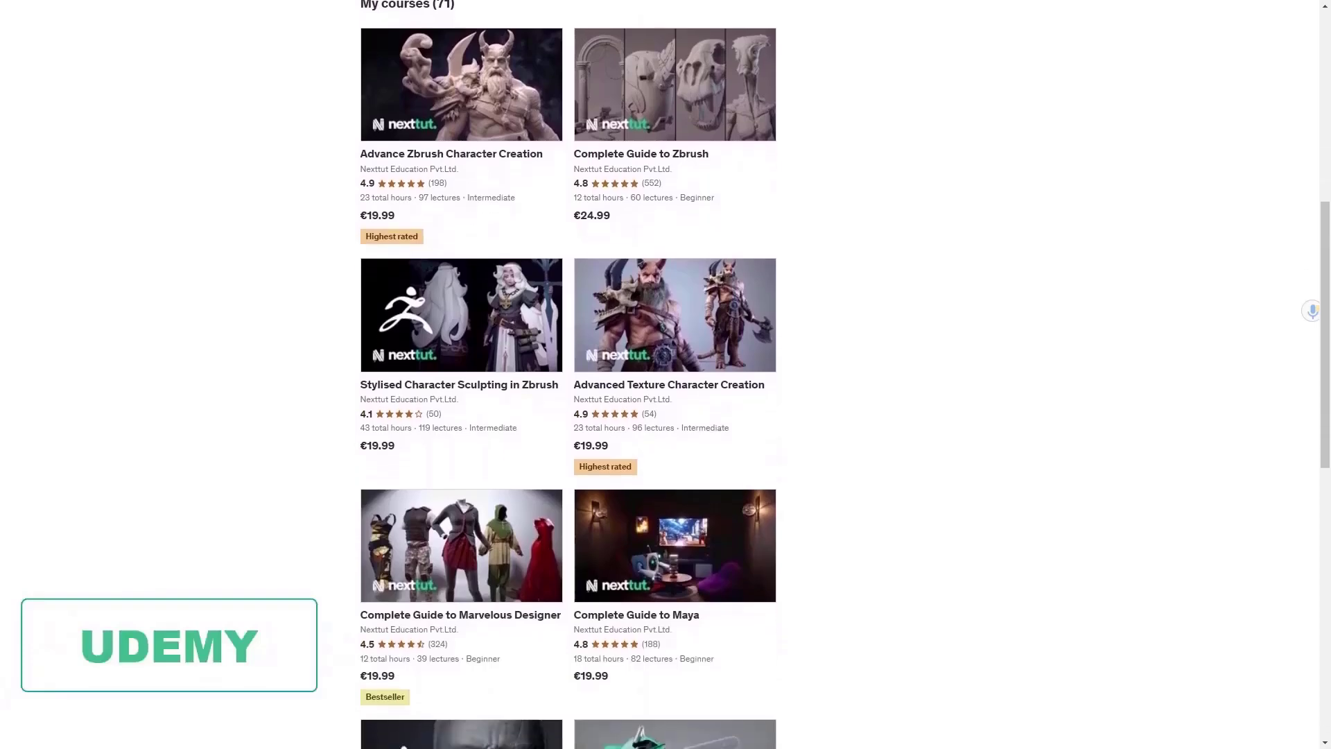
Step: Browse the Nexttut course listings on Udemy
{"action": "scroll", "coordinate": [1268, 658], "scroll_direction": "down", "scroll_amount": 3}
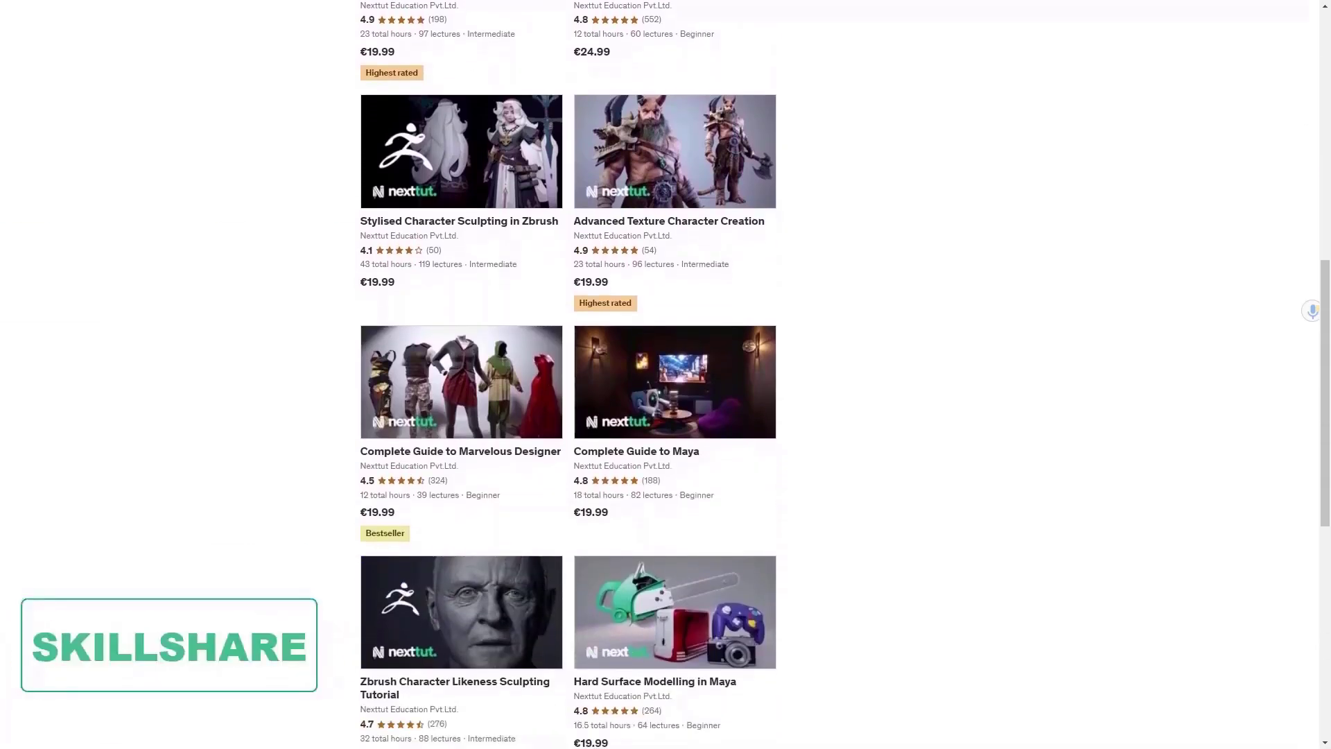
{"action": "scroll", "coordinate": [1268, 658], "scroll_direction": "down", "scroll_amount": 3}
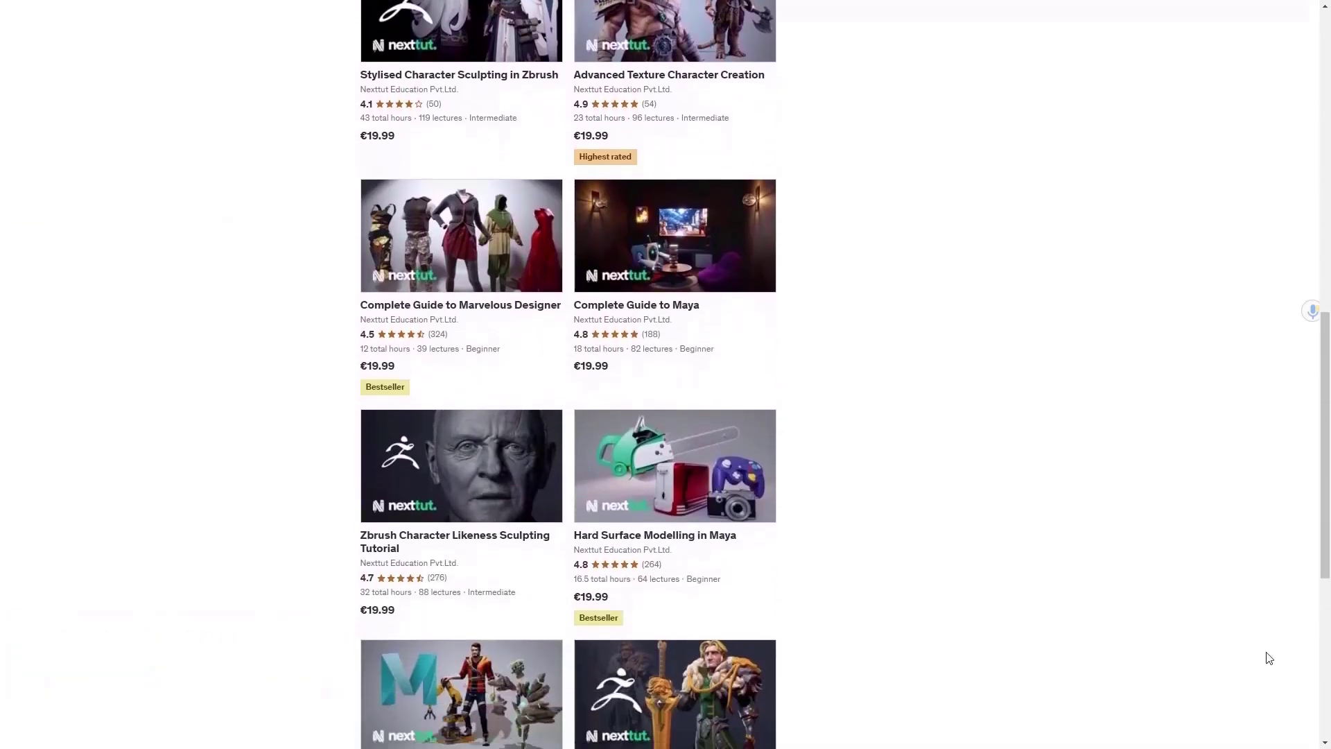
{"action": "scroll", "coordinate": [1269, 658], "scroll_direction": "down", "scroll_amount": 1}
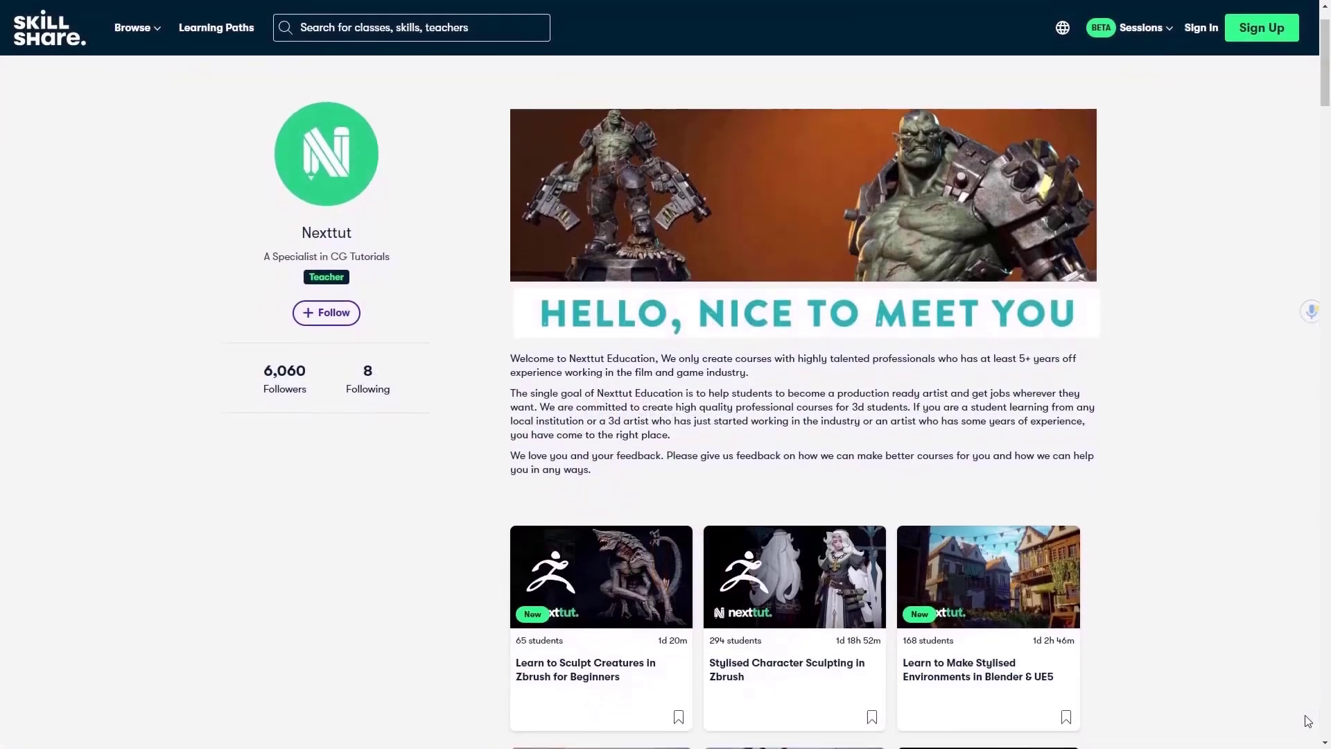
Step: Browse the 3D courses listed on Nexttut's Skillshare teacher page
{"action": "scroll", "coordinate": [1307, 721], "scroll_direction": "down", "scroll_amount": 3}
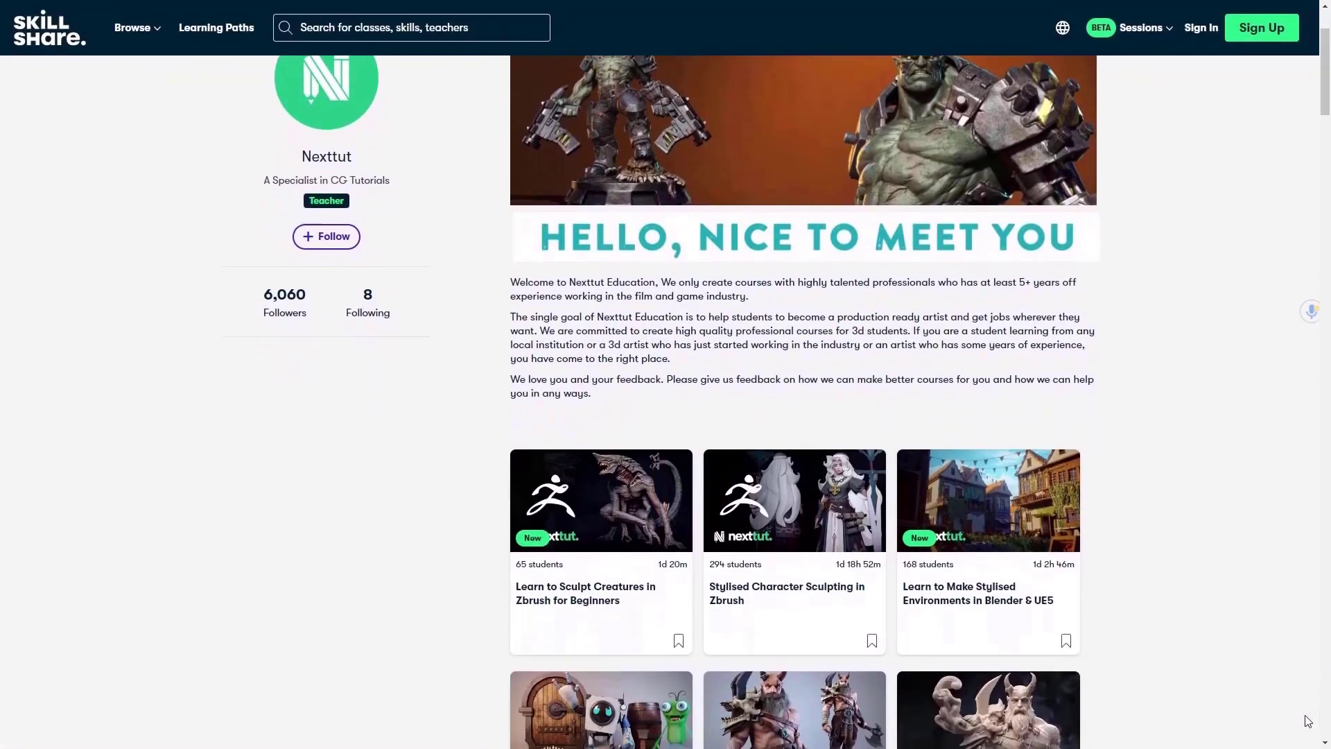
{"action": "scroll", "coordinate": [1306, 721], "scroll_direction": "down", "scroll_amount": 3}
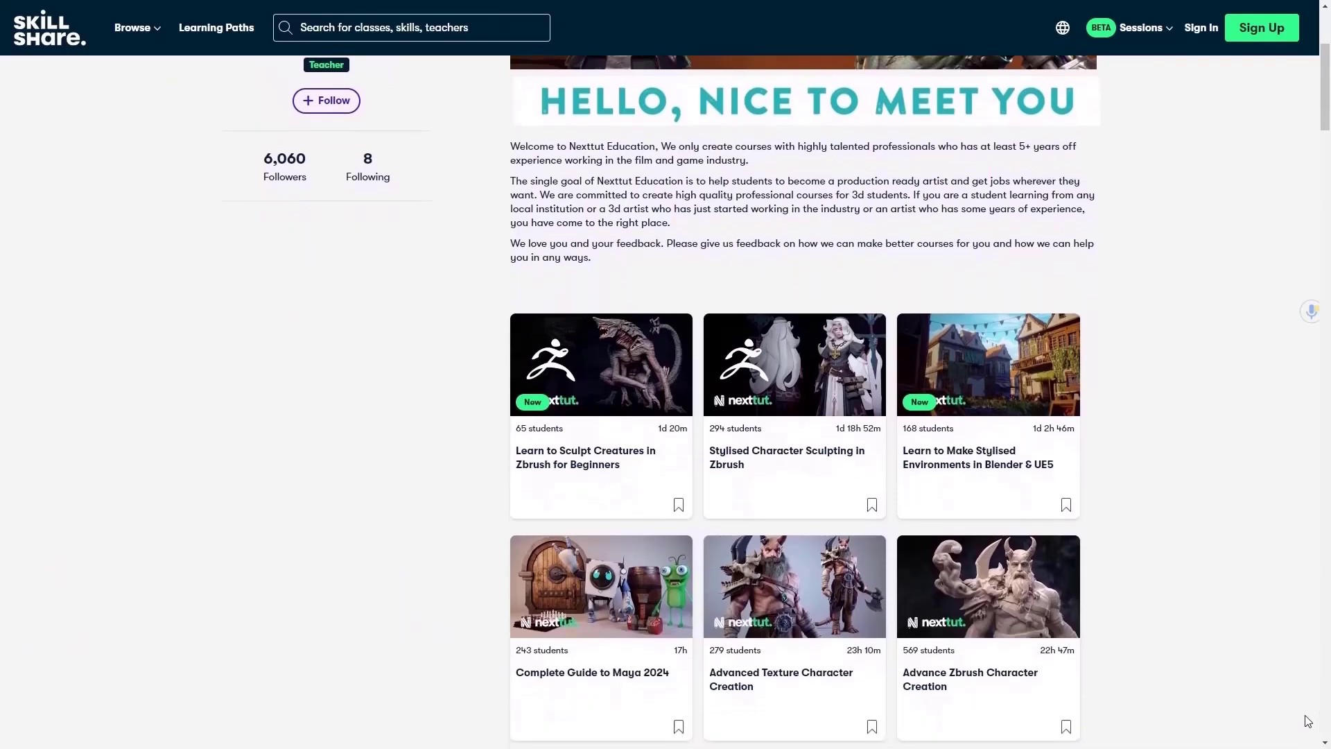
{"action": "scroll", "coordinate": [1307, 721], "scroll_direction": "down", "scroll_amount": 3}
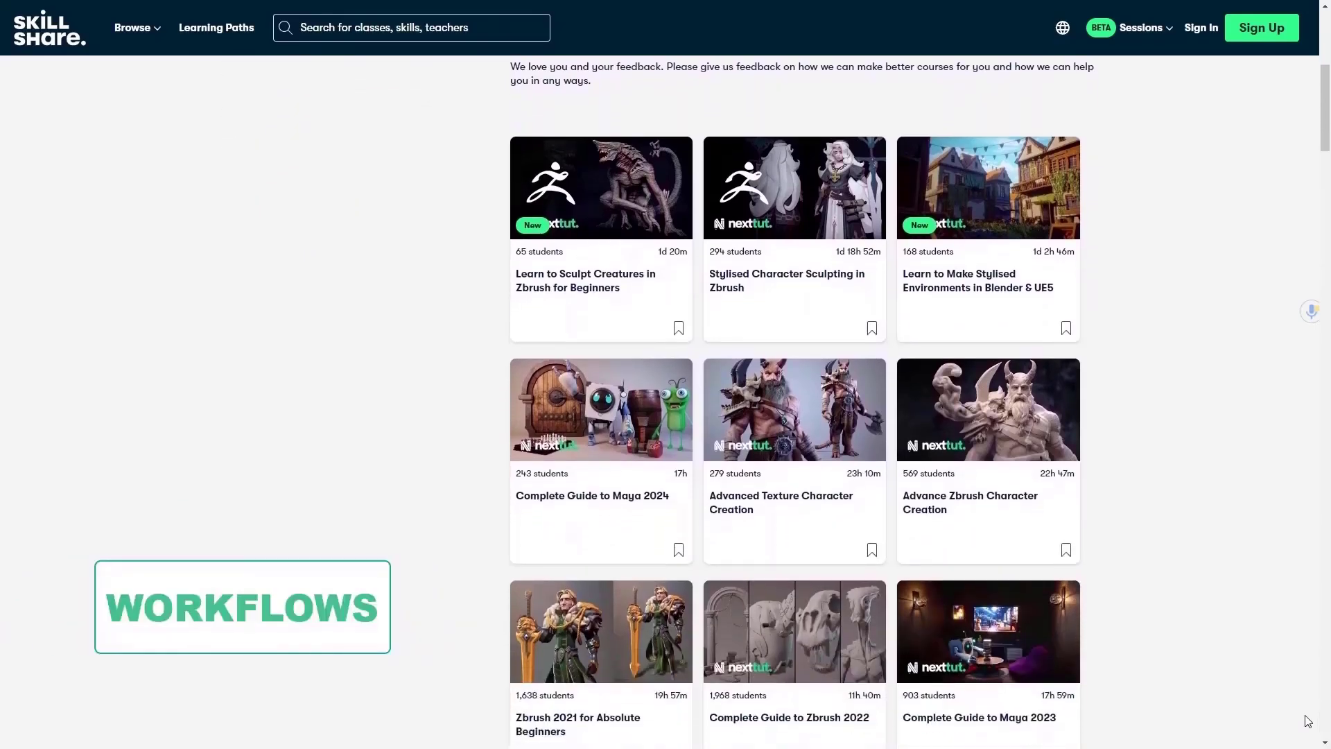
{"action": "scroll", "coordinate": [1306, 720], "scroll_direction": "down", "scroll_amount": 1}
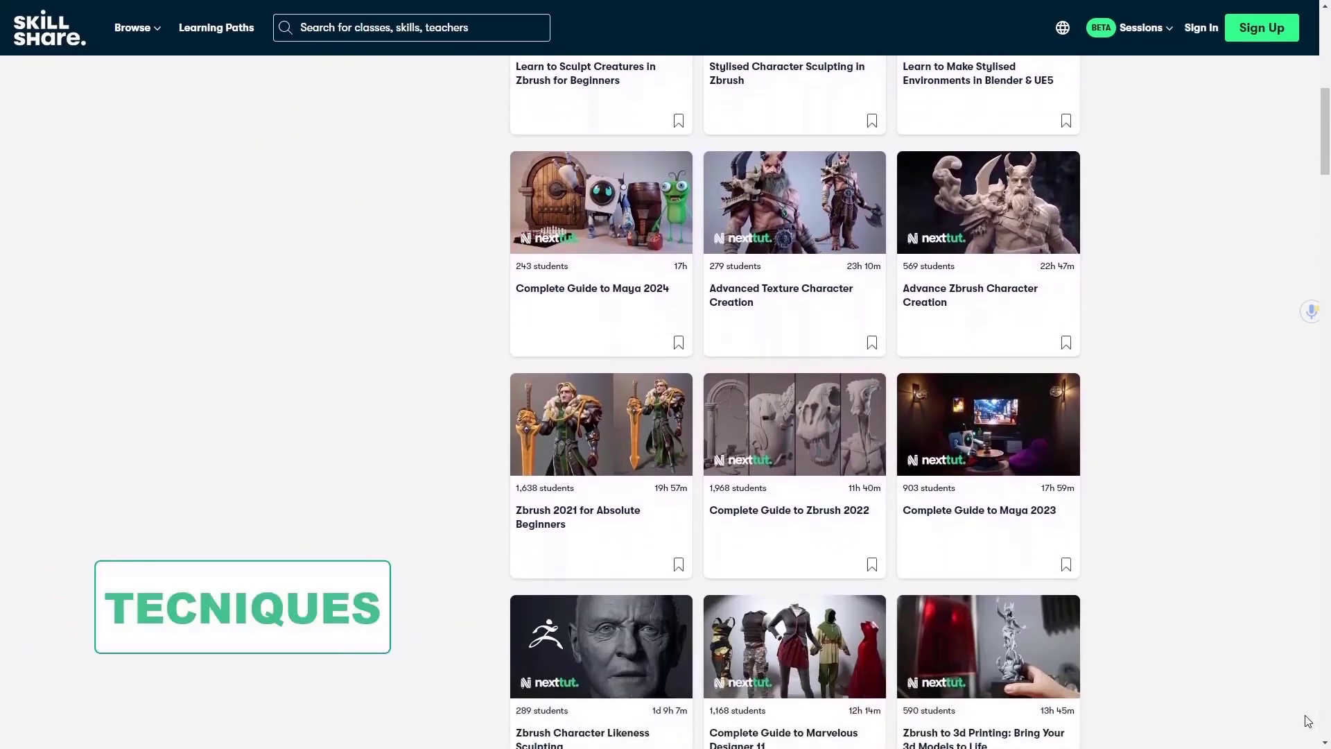
{"action": "scroll", "coordinate": [1307, 721], "scroll_direction": "down", "scroll_amount": 2}
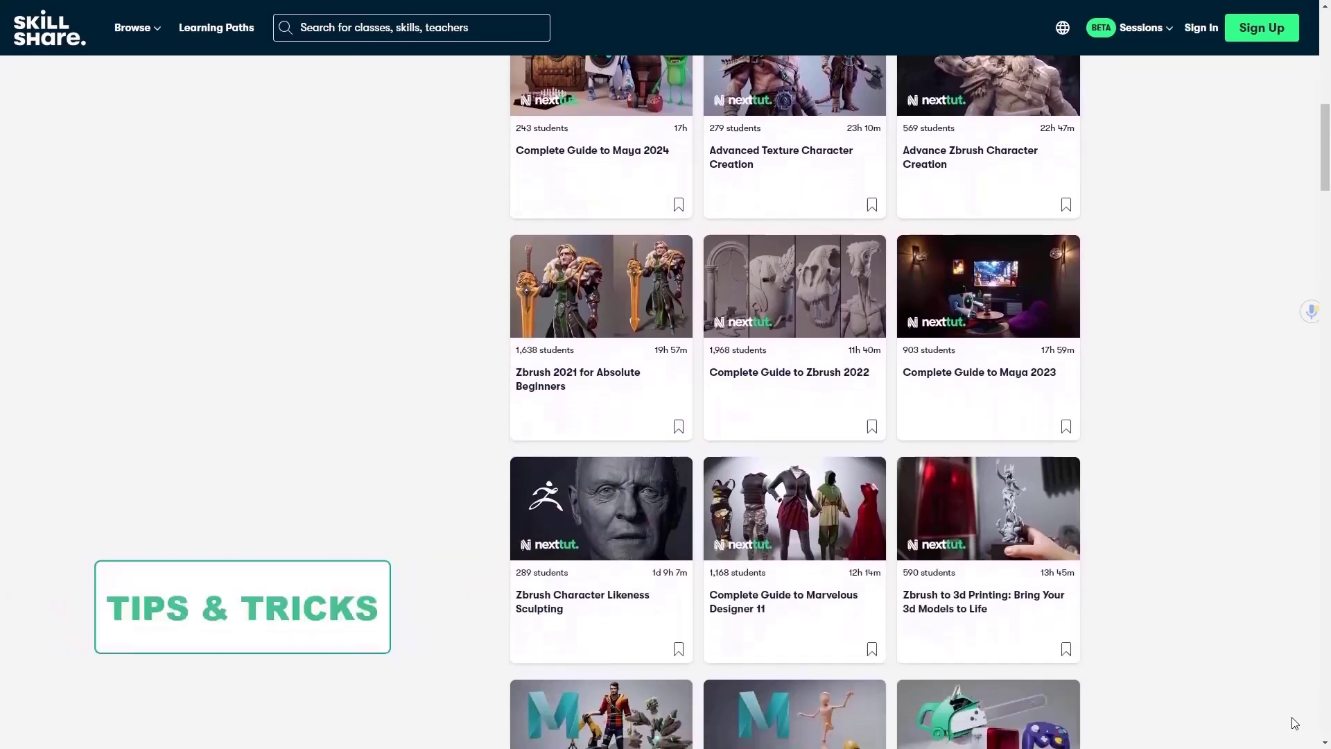
{"action": "scroll", "coordinate": [1294, 723], "scroll_direction": "down", "scroll_amount": 1}
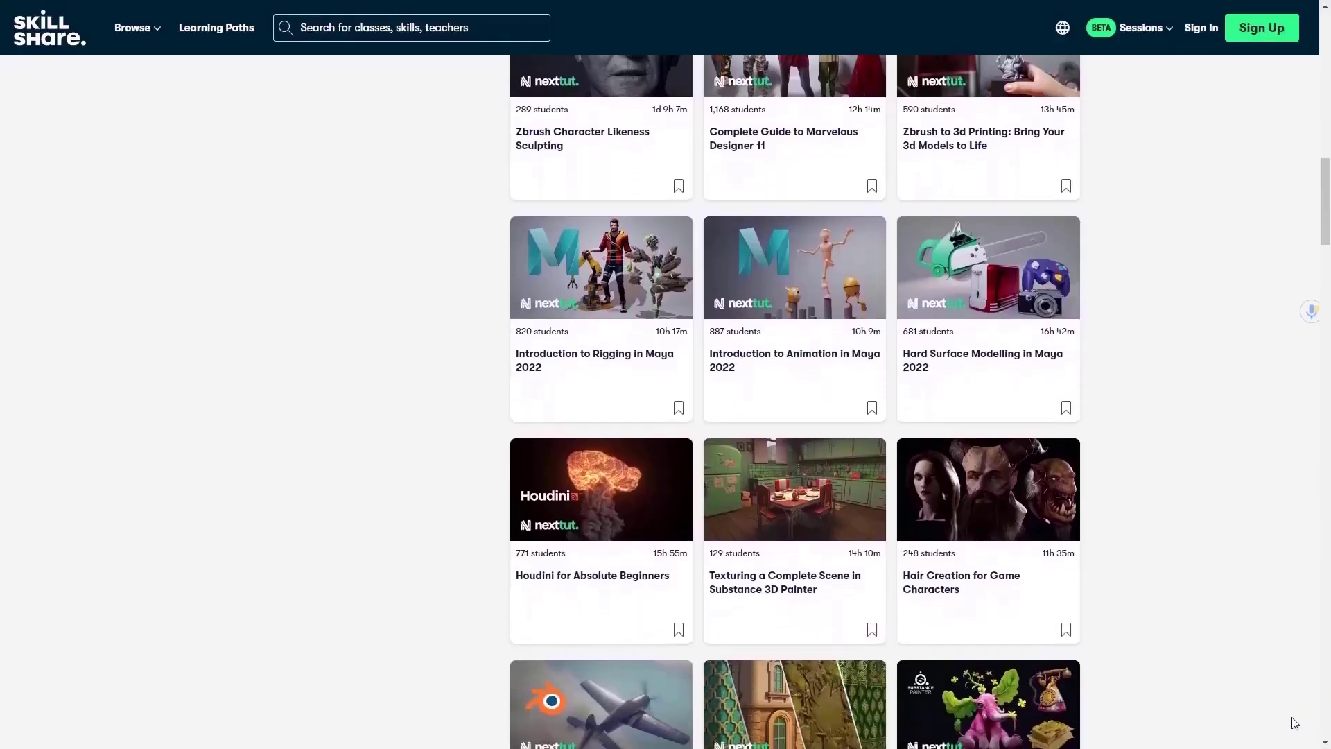
{"action": "scroll", "coordinate": [1294, 723], "scroll_direction": "down", "scroll_amount": 2}
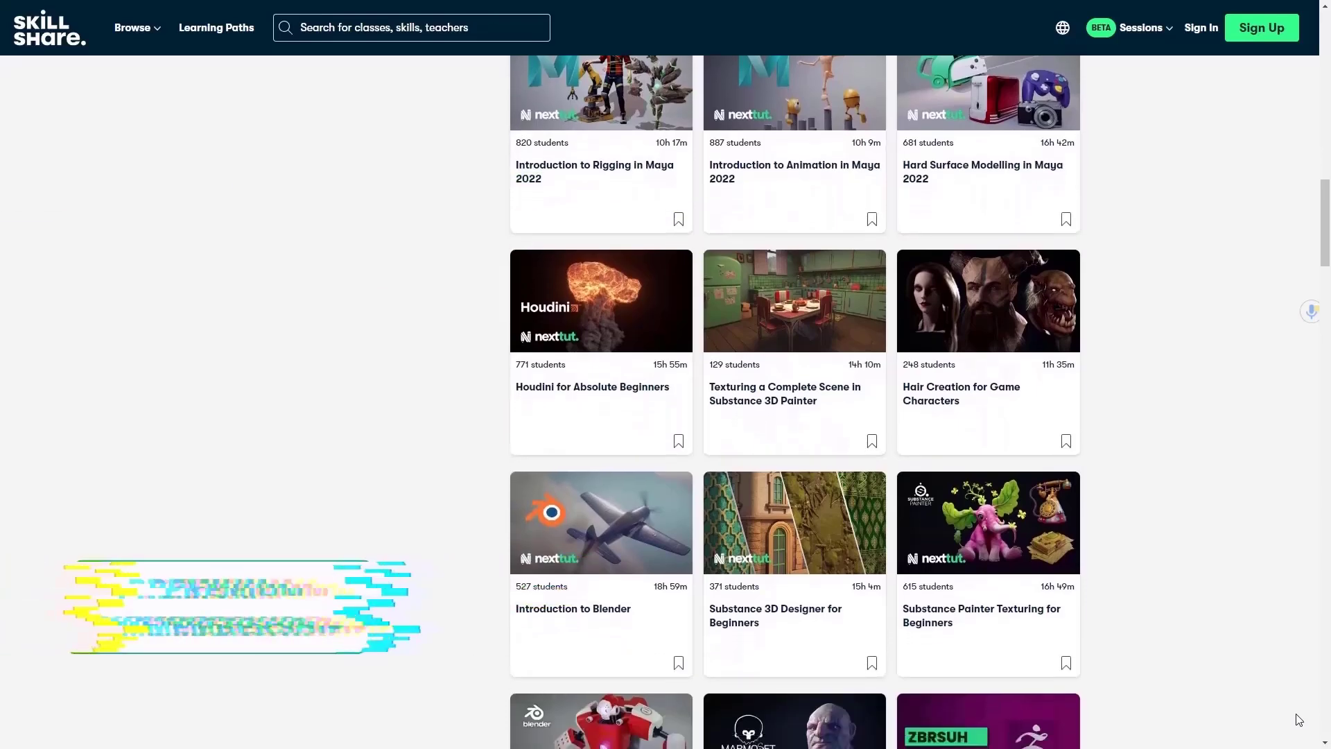
{"action": "scroll", "coordinate": [1298, 719], "scroll_direction": "down", "scroll_amount": 2}
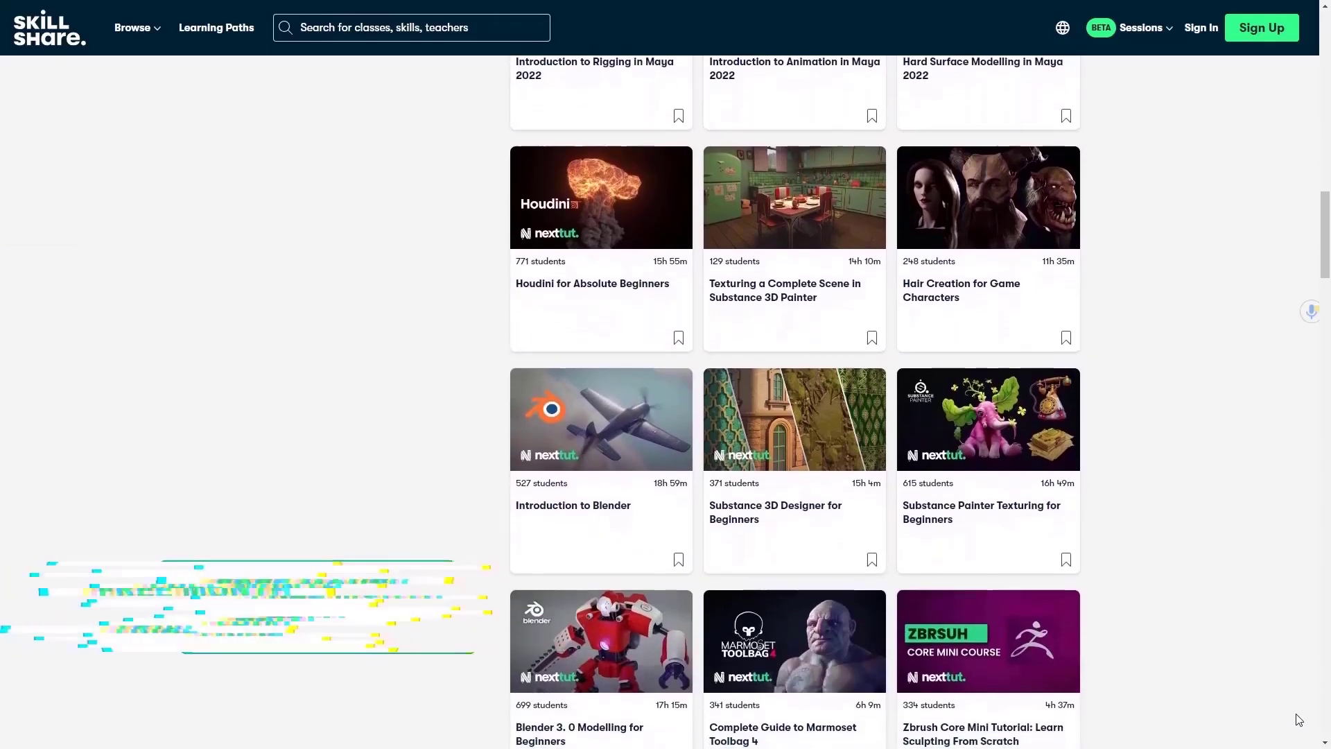
{"action": "scroll", "coordinate": [1298, 719], "scroll_direction": "down", "scroll_amount": 2}
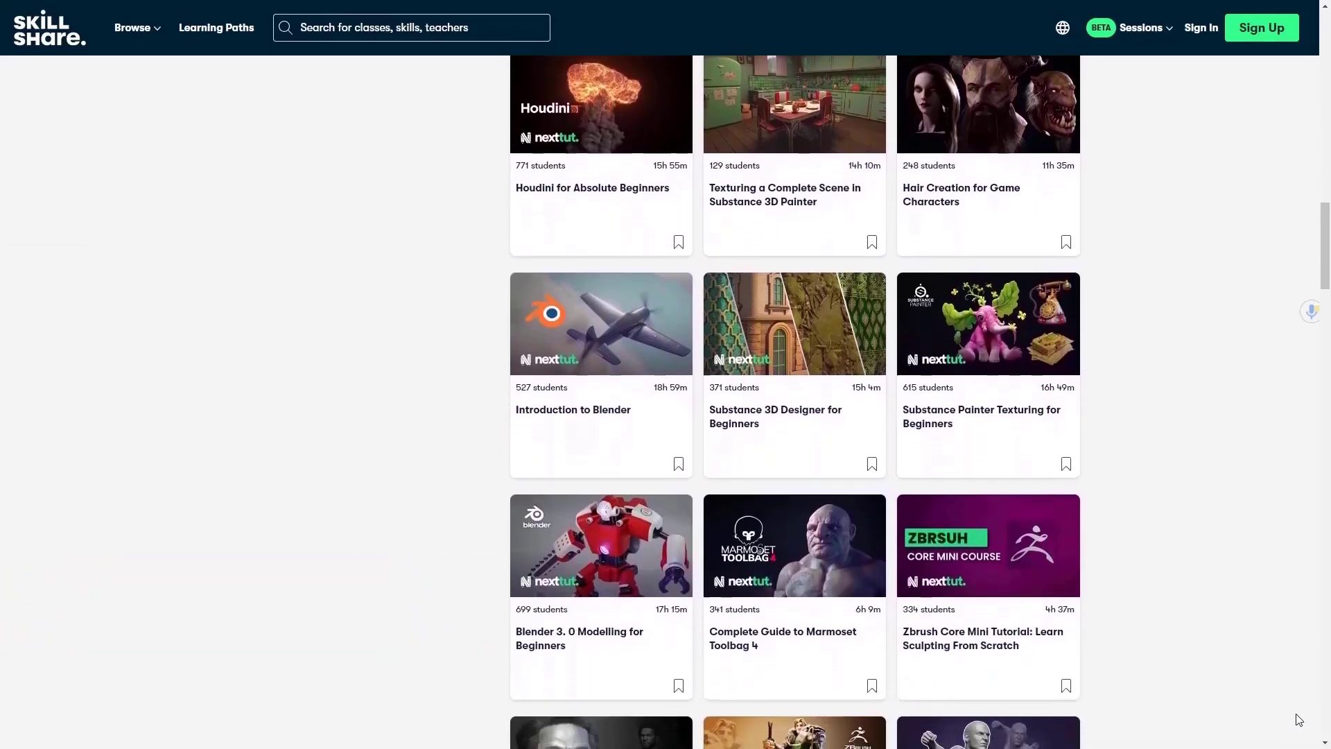
{"action": "scroll", "coordinate": [1299, 718], "scroll_direction": "down", "scroll_amount": 2}
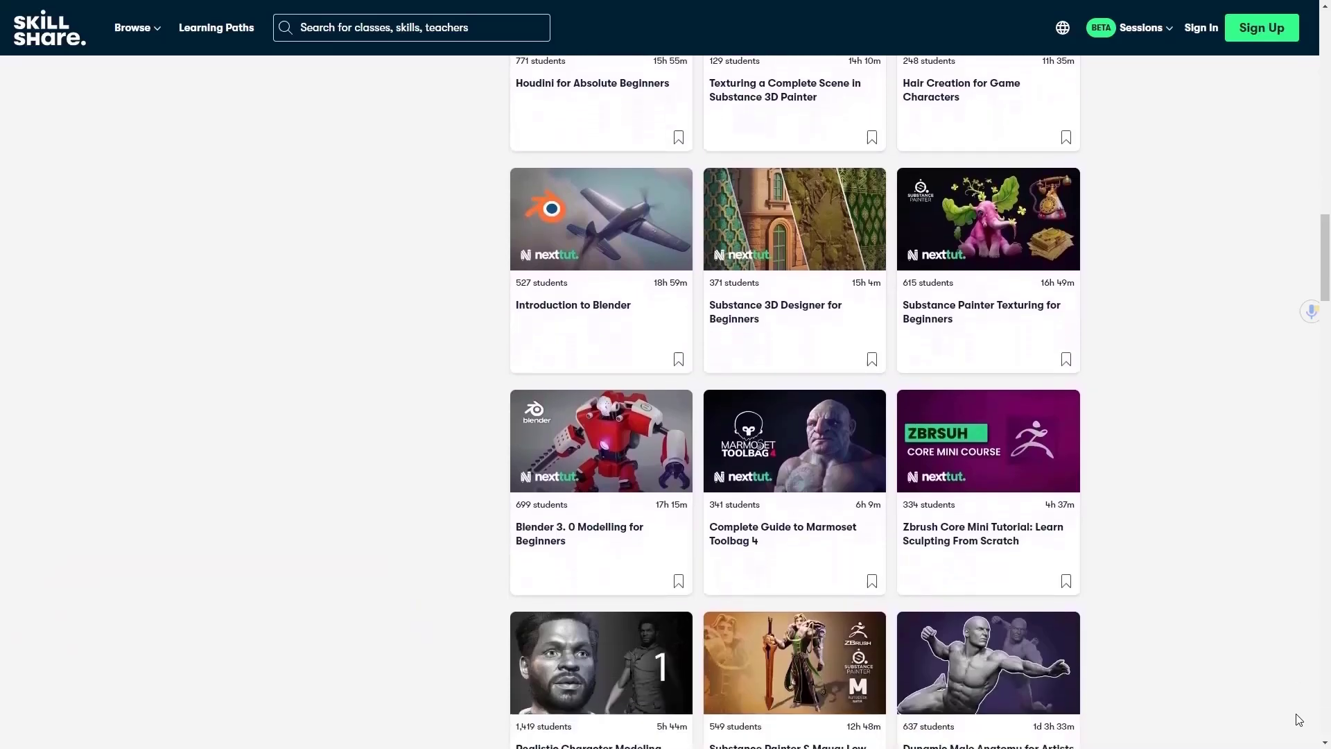
{"action": "scroll", "coordinate": [1299, 718], "scroll_direction": "down", "scroll_amount": 2}
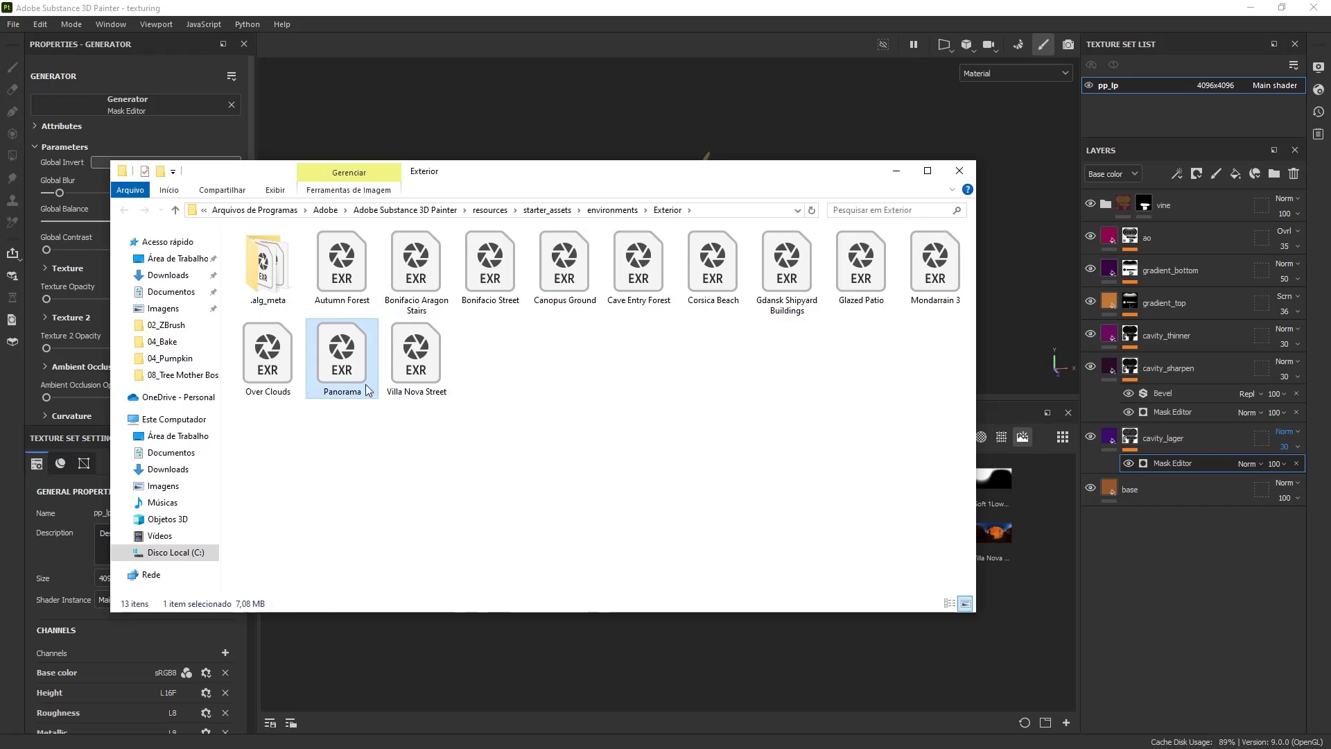
Step: Show the Panorama environment map in the Documentos folder and switch from Substance 3D Painter to Marmoset Toolbag
{"action": "left_click", "coordinate": [172, 291]}
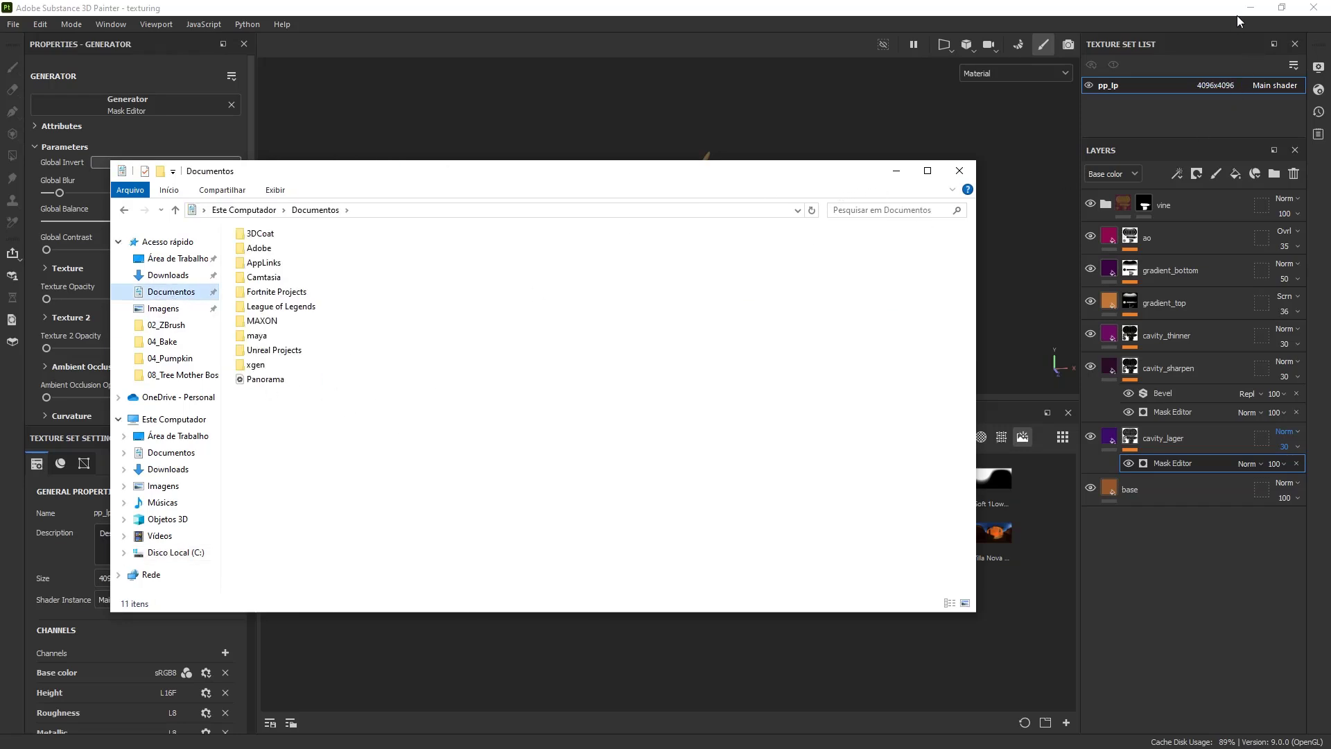
{"action": "left_click", "coordinate": [1159, 5]}
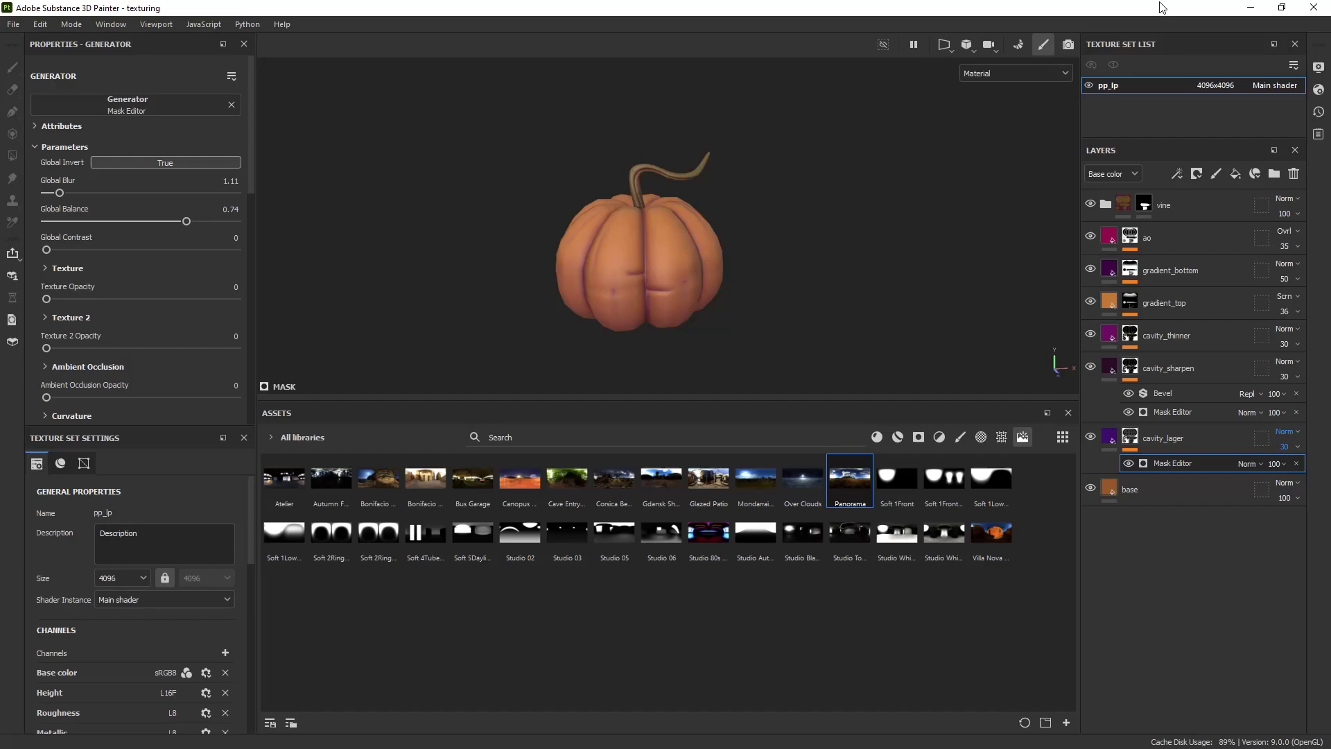
{"action": "left_click", "coordinate": [1250, 8]}
{"action": "left_click_drag", "start_coordinate": [639, 181], "coordinate": [860, 202]}
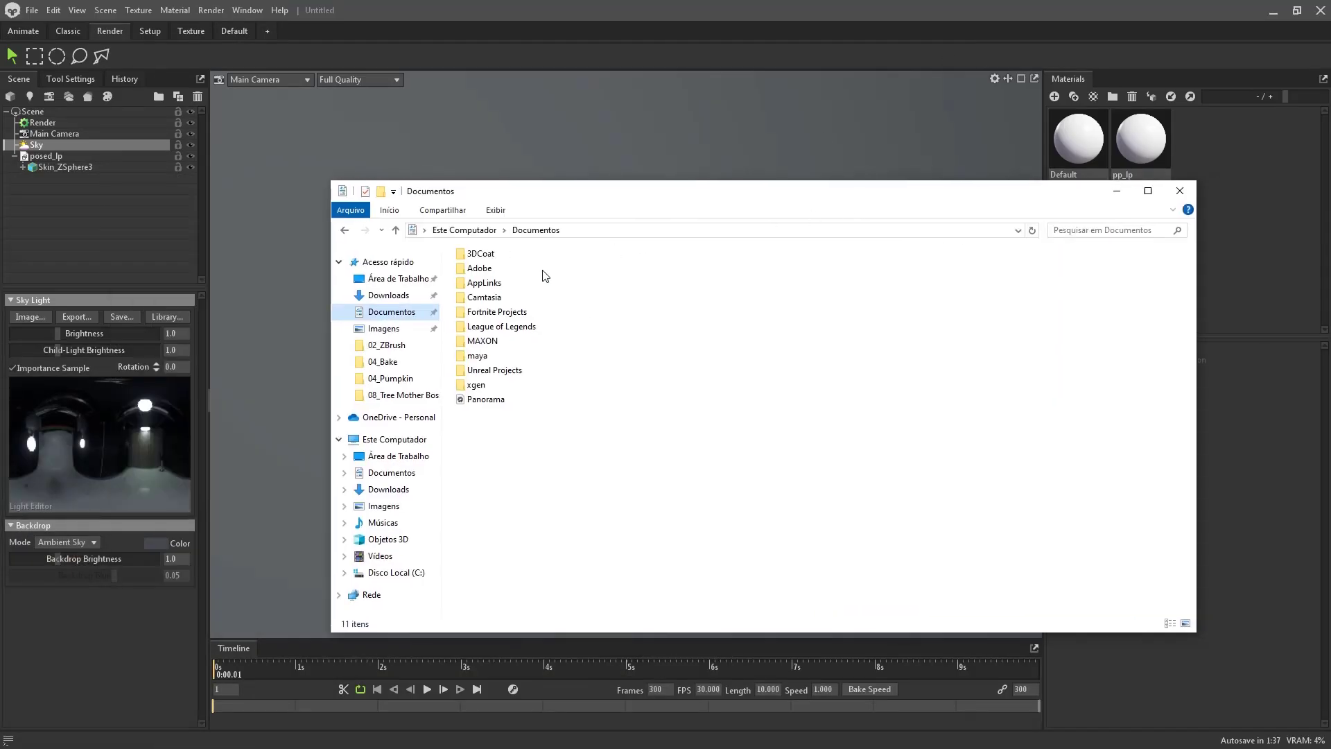
Step: Load the Panorama file from the Documentos folder as the sky light image
{"action": "left_click", "coordinate": [32, 315]}
{"action": "left_click", "coordinate": [545, 87]}
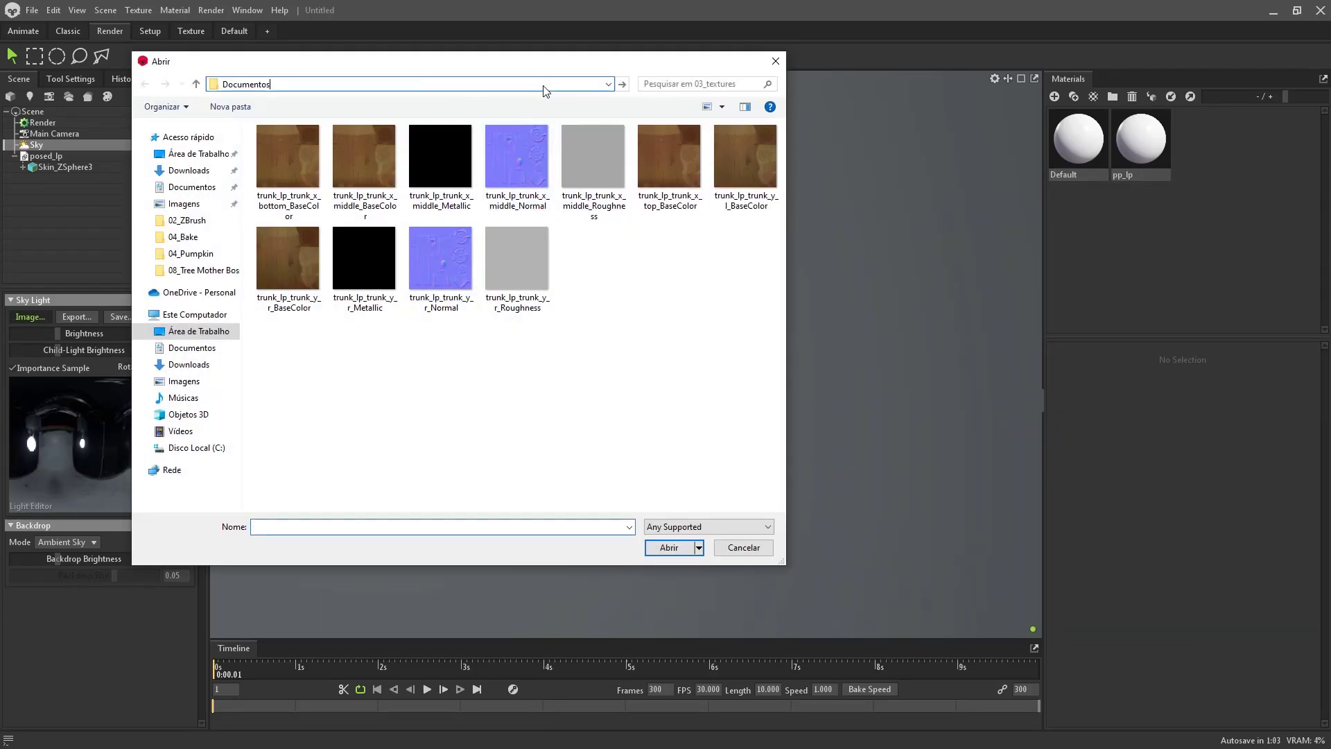
{"action": "type", "text": "Documentos"}
{"action": "key", "text": "Return"}
{"action": "left_click", "coordinate": [298, 275]}
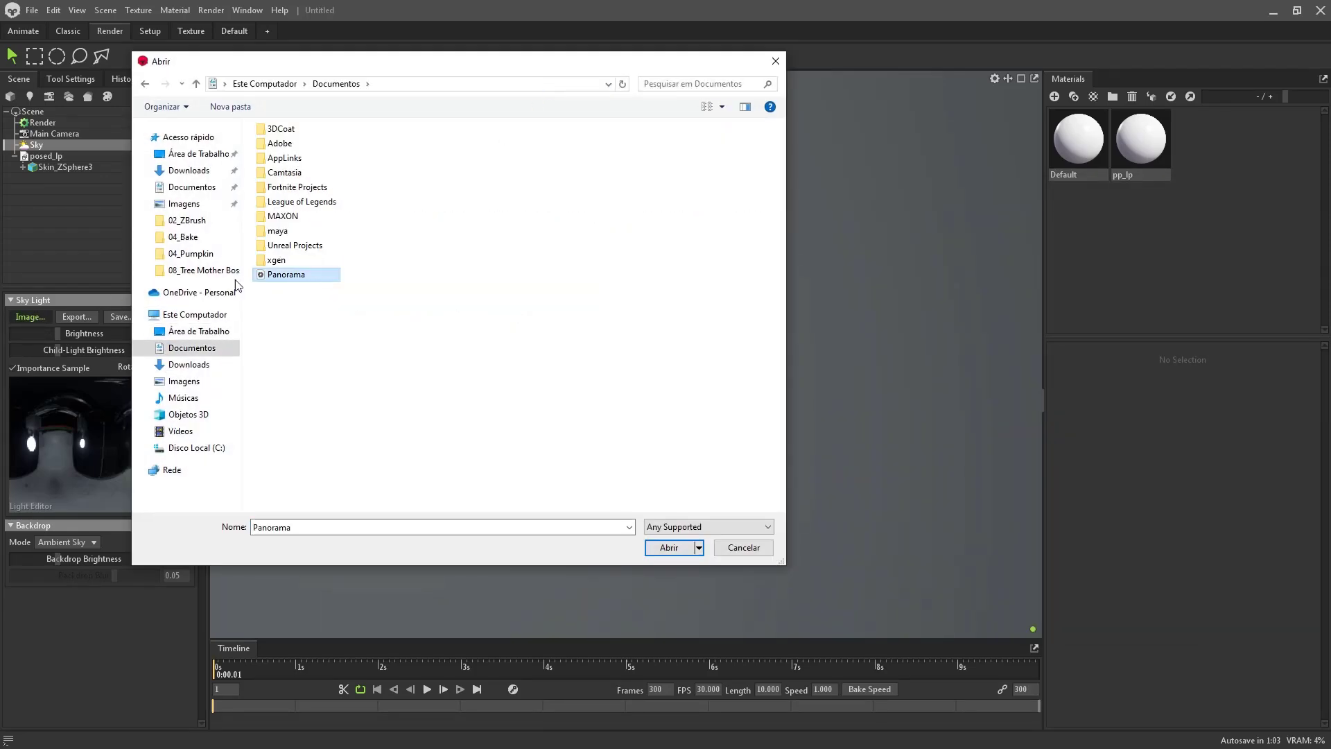
{"action": "left_click", "coordinate": [672, 547]}
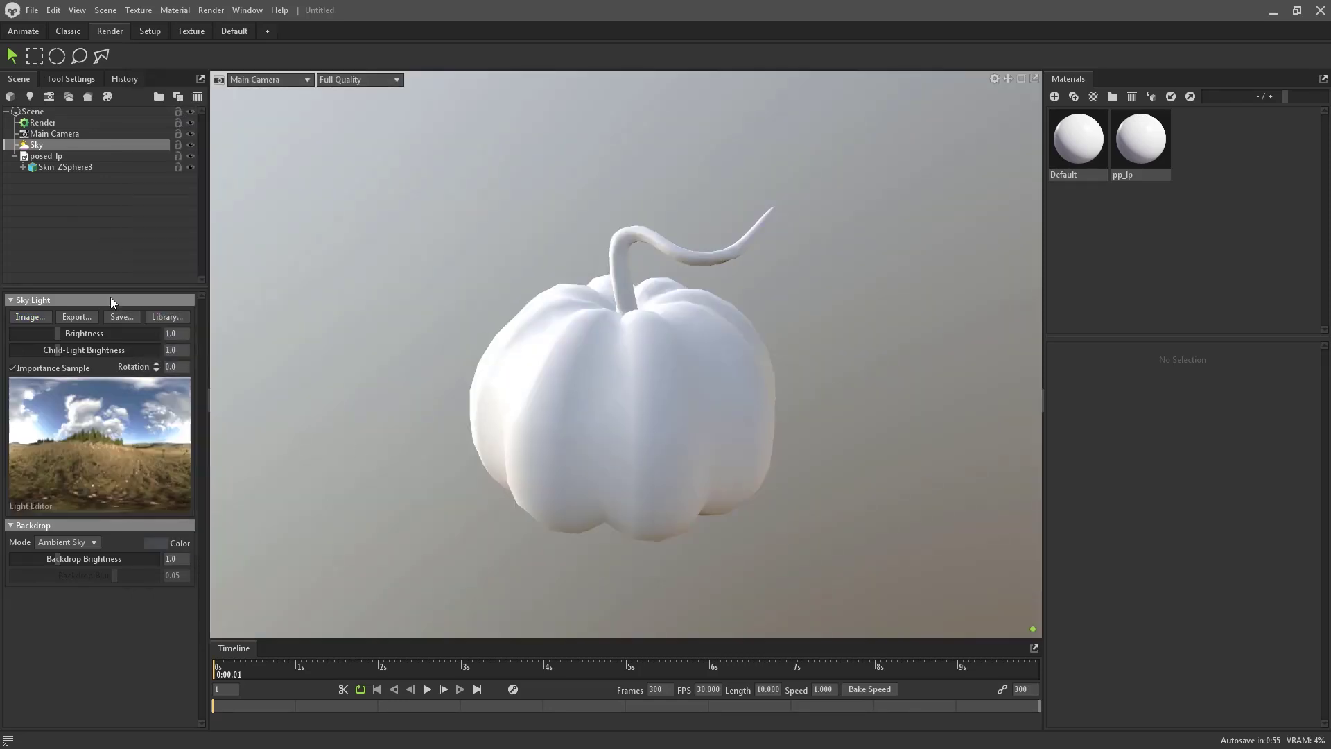
Step: Set the sky's backdrop mode to Color and rotate the sky lighting to 105.5
{"action": "left_click", "coordinate": [49, 543]}
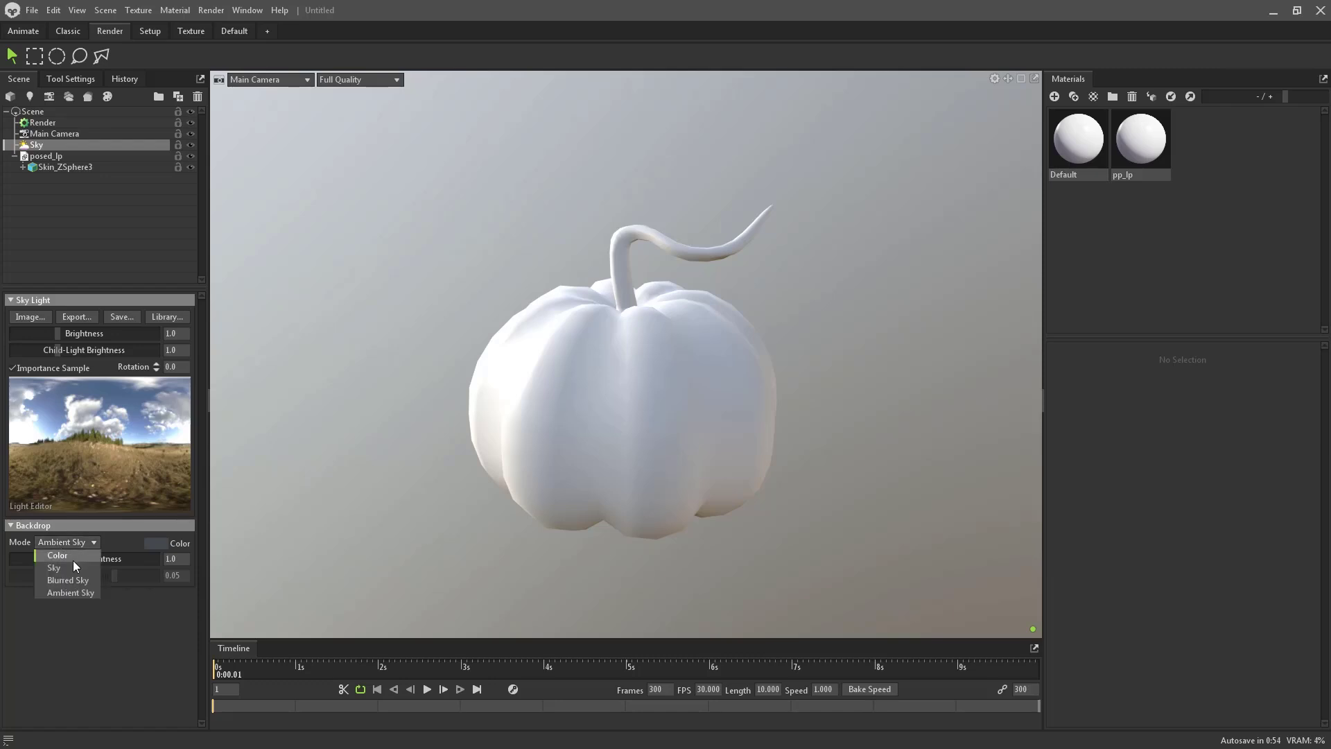
{"action": "left_click", "coordinate": [78, 559]}
{"action": "mouse_move", "coordinate": [426, 398]}
{"action": "left_mouse_down"}
{"action": "mouse_move", "coordinate": [469, 372]}
{"action": "mouse_move", "coordinate": [642, 347]}
{"action": "mouse_move", "coordinate": [549, 351]}
{"action": "mouse_move", "coordinate": [794, 352]}
{"action": "mouse_move", "coordinate": [719, 351]}
{"action": "mouse_move", "coordinate": [766, 309]}
{"action": "mouse_move", "coordinate": [757, 356]}
{"action": "mouse_move", "coordinate": [644, 362]}
{"action": "mouse_move", "coordinate": [621, 407]}
{"action": "mouse_move", "coordinate": [425, 287]}
{"action": "left_mouse_up"}
{"action": "middle_click_drag", "start_coordinate": [580, 307], "coordinate": [648, 312]}
{"action": "left_click_drag", "start_coordinate": [553, 335], "coordinate": [582, 301]}
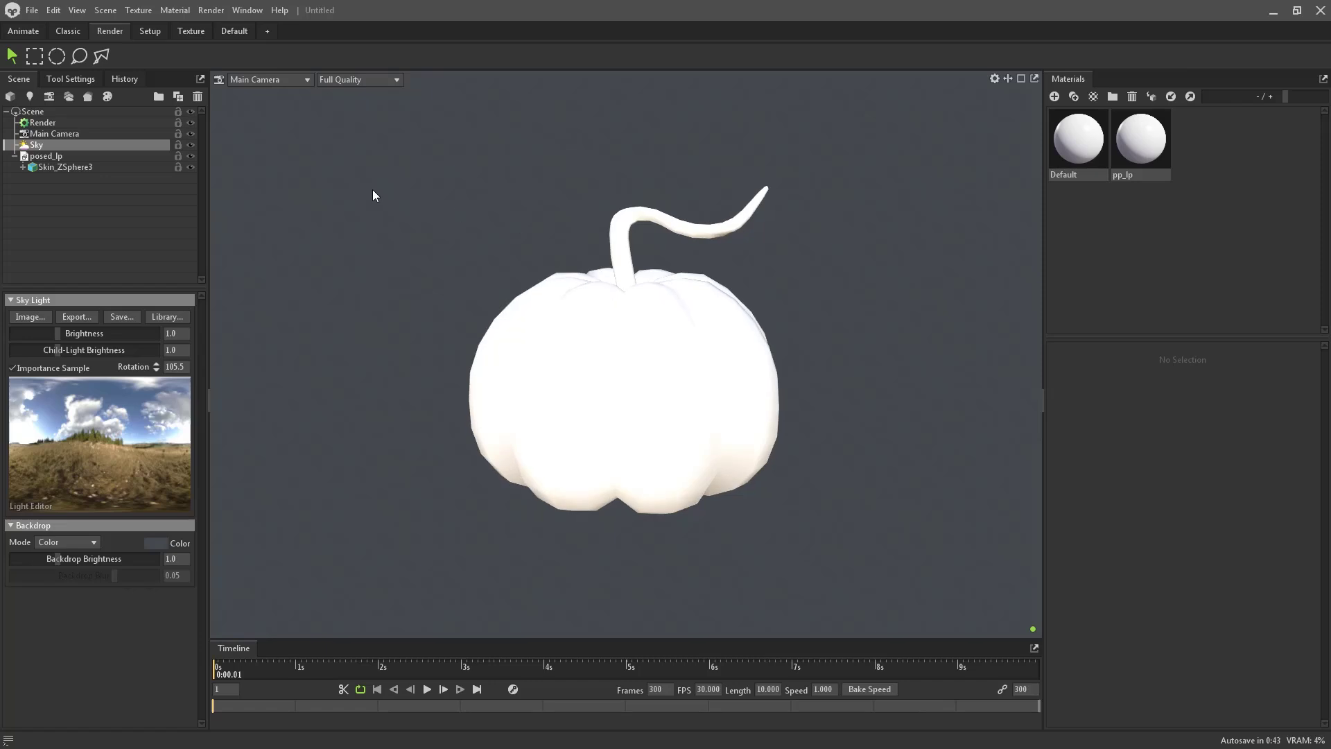
Step: Add a Shadow Catcher object to the scene beneath the pumpkin
{"action": "left_click", "coordinate": [106, 12]}
{"action": "mouse_move", "coordinate": [122, 26]}
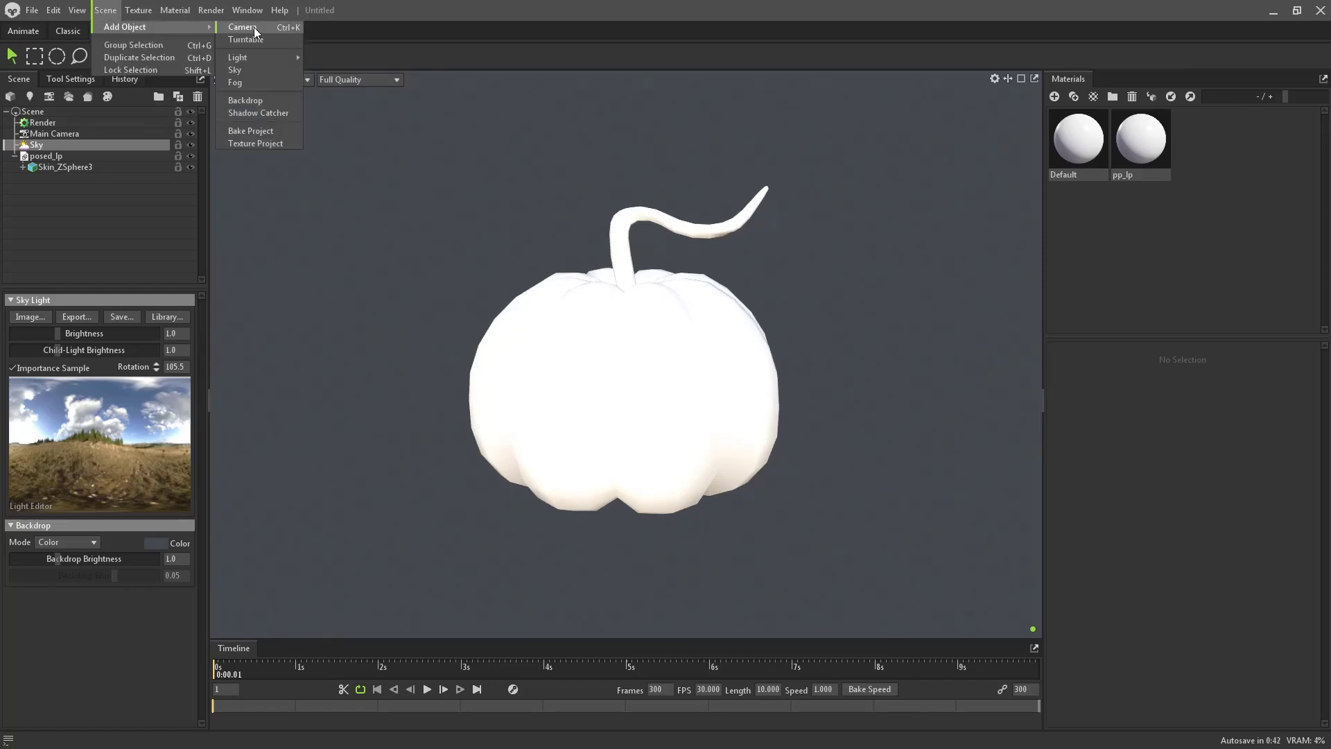
{"action": "left_click", "coordinate": [267, 112]}
{"action": "left_click_drag", "start_coordinate": [549, 227], "coordinate": [506, 298]}
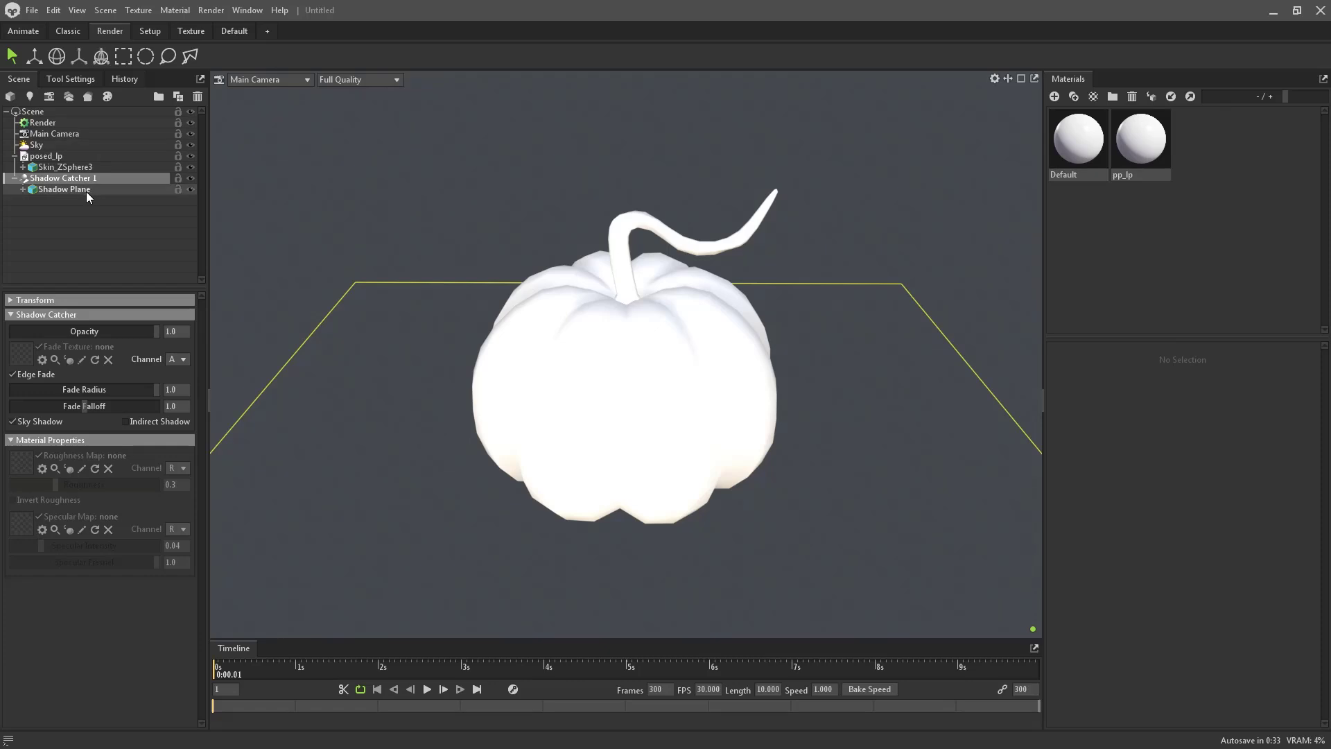
Step: Set the render's ambient occlusion to Ray Traced, enable it for diffuse and specular, and raise the occlusion strength to about 1.839
{"action": "left_click", "coordinate": [57, 122]}
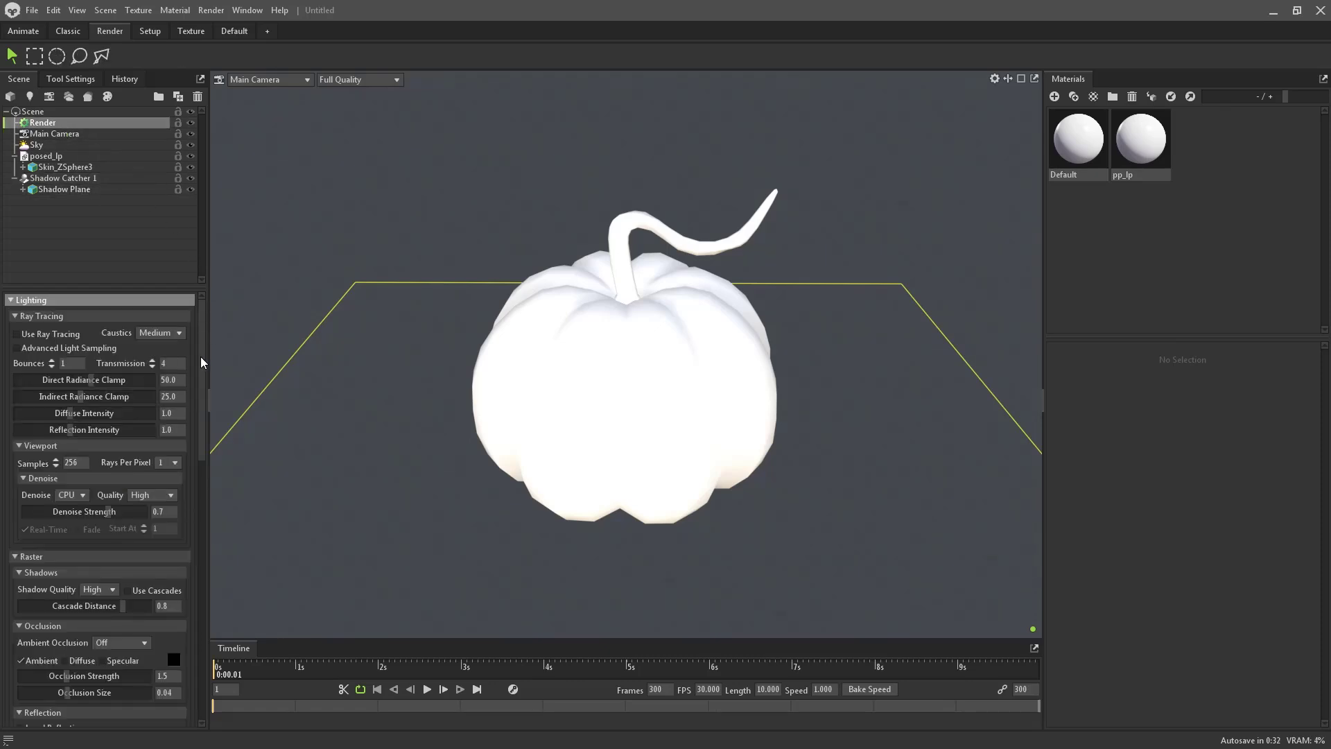
{"action": "mouse_move", "coordinate": [204, 333]}
{"action": "left_mouse_down"}
{"action": "mouse_move", "coordinate": [213, 413]}
{"action": "mouse_move", "coordinate": [203, 436]}
{"action": "left_mouse_up"}
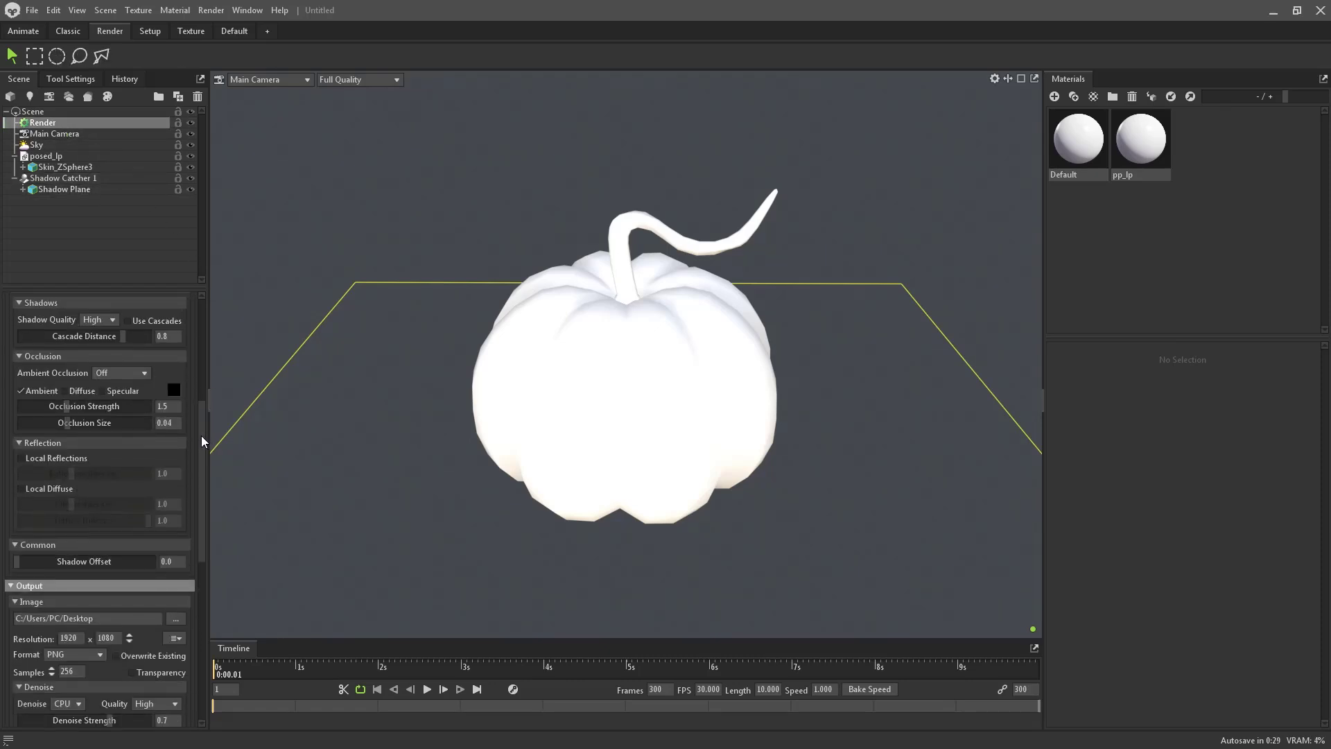
{"action": "left_click", "coordinate": [119, 371]}
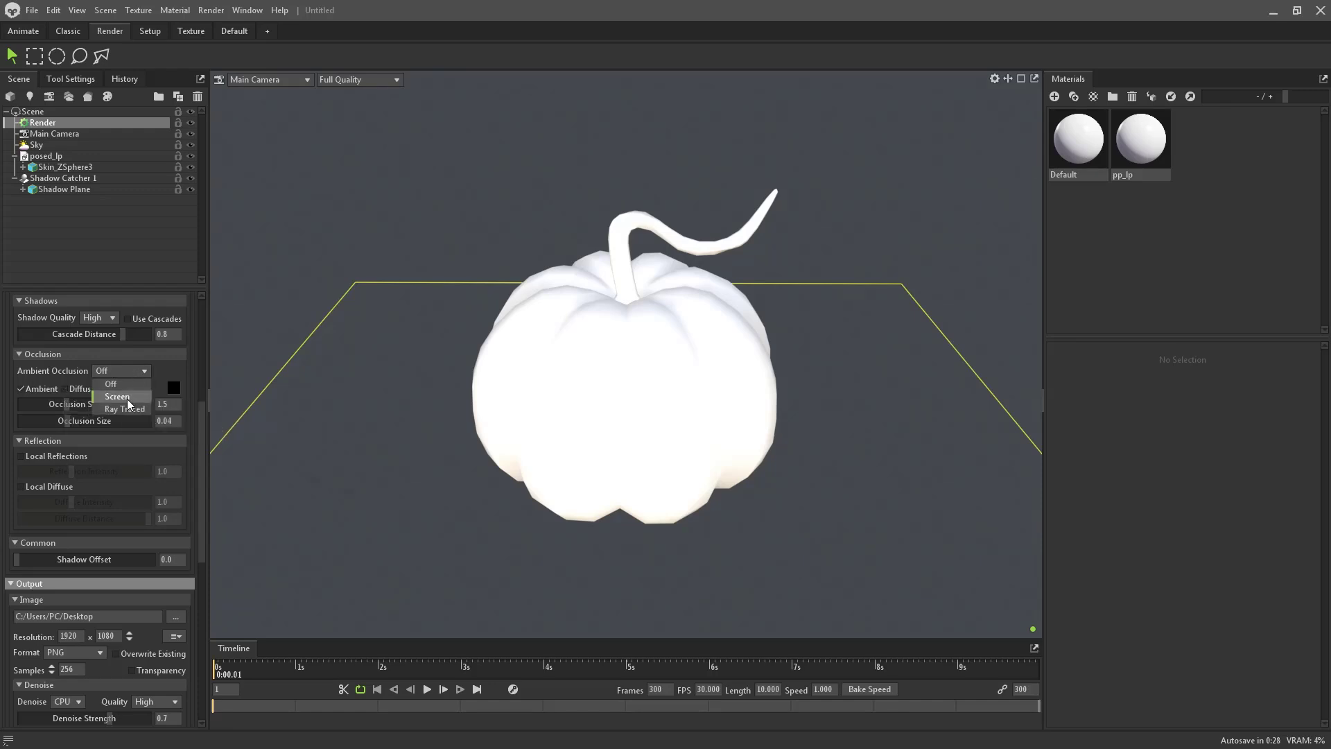
{"action": "left_click", "coordinate": [117, 397]}
{"action": "left_click", "coordinate": [138, 371]}
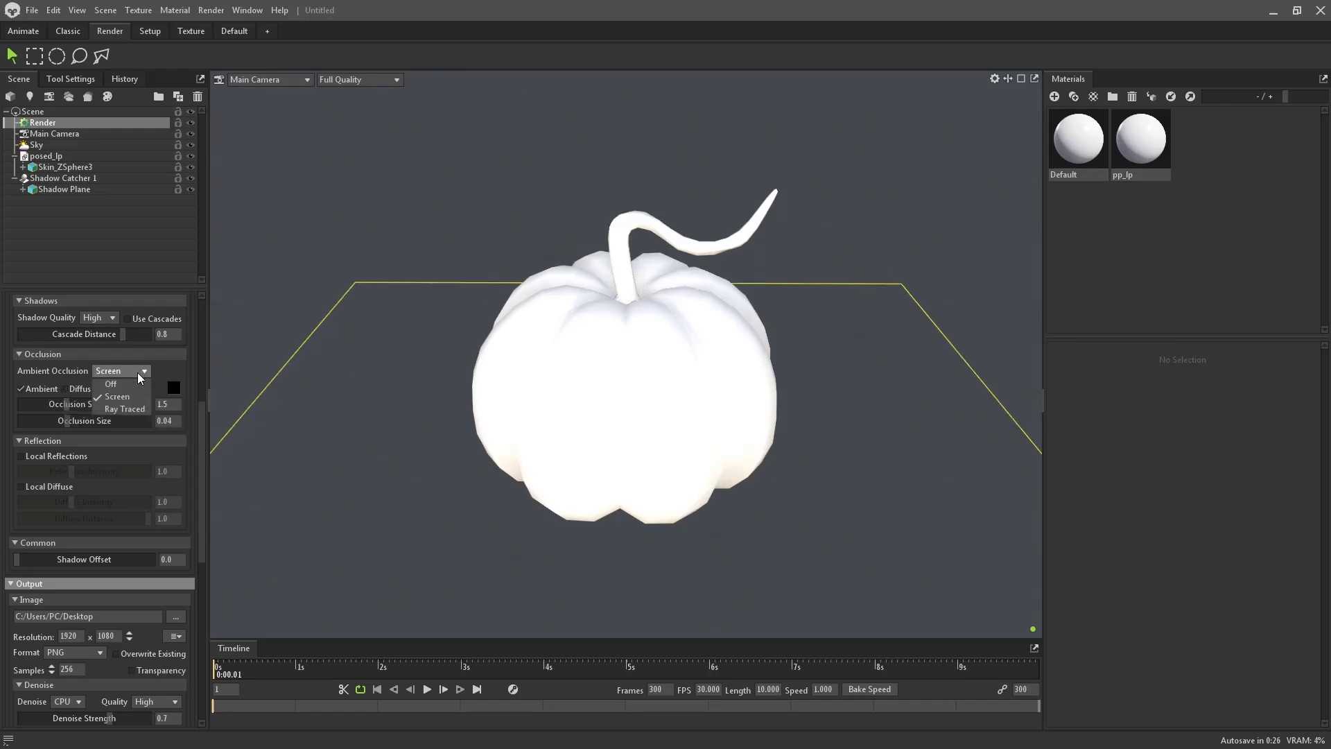
{"action": "left_click", "coordinate": [134, 410]}
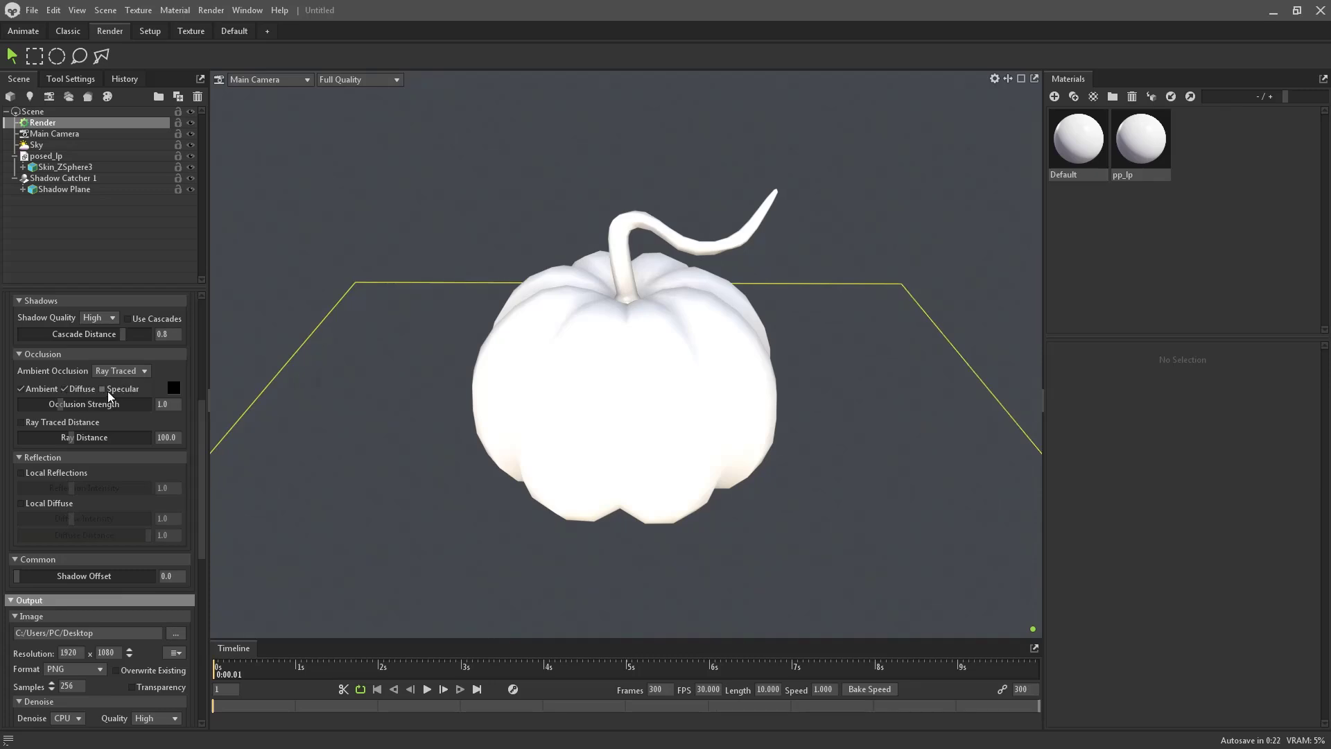
{"action": "left_click_drag", "start_coordinate": [64, 405], "coordinate": [87, 407]}
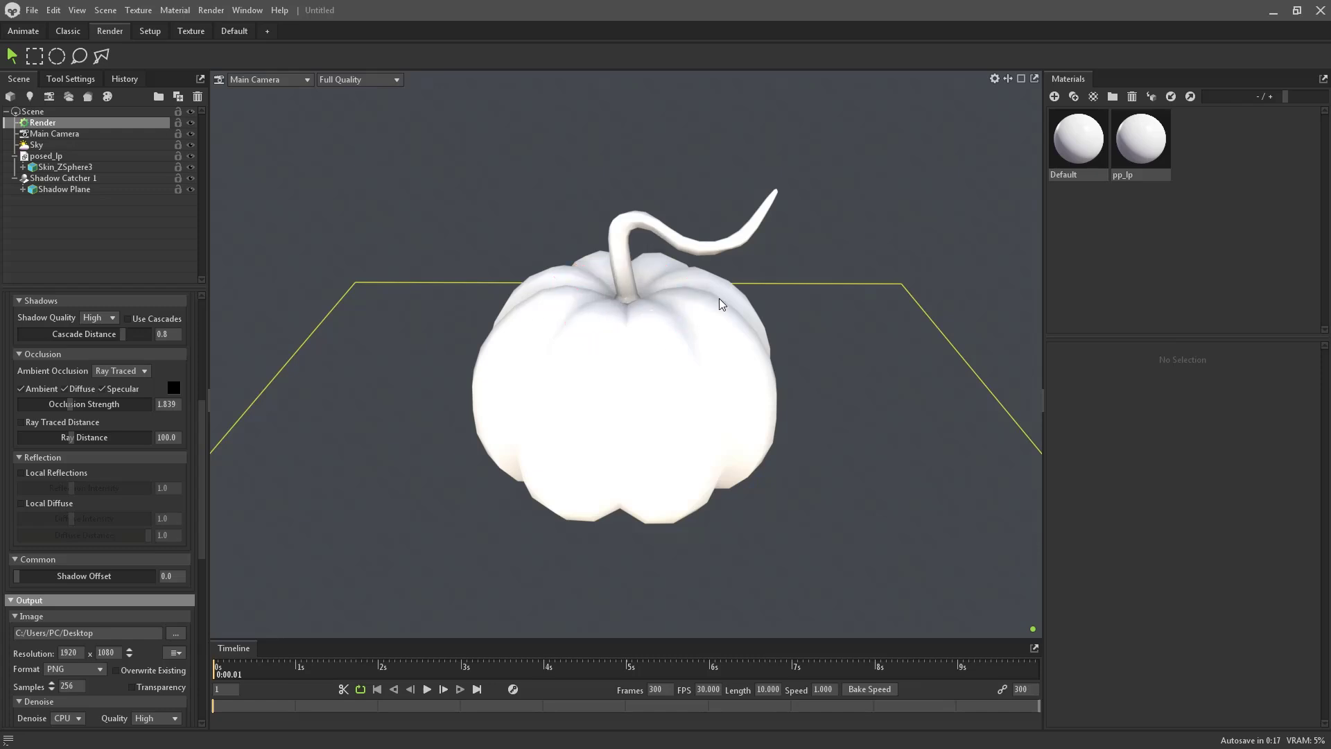
{"action": "left_click_drag", "start_coordinate": [719, 300], "coordinate": [639, 278], "text": "alt"}
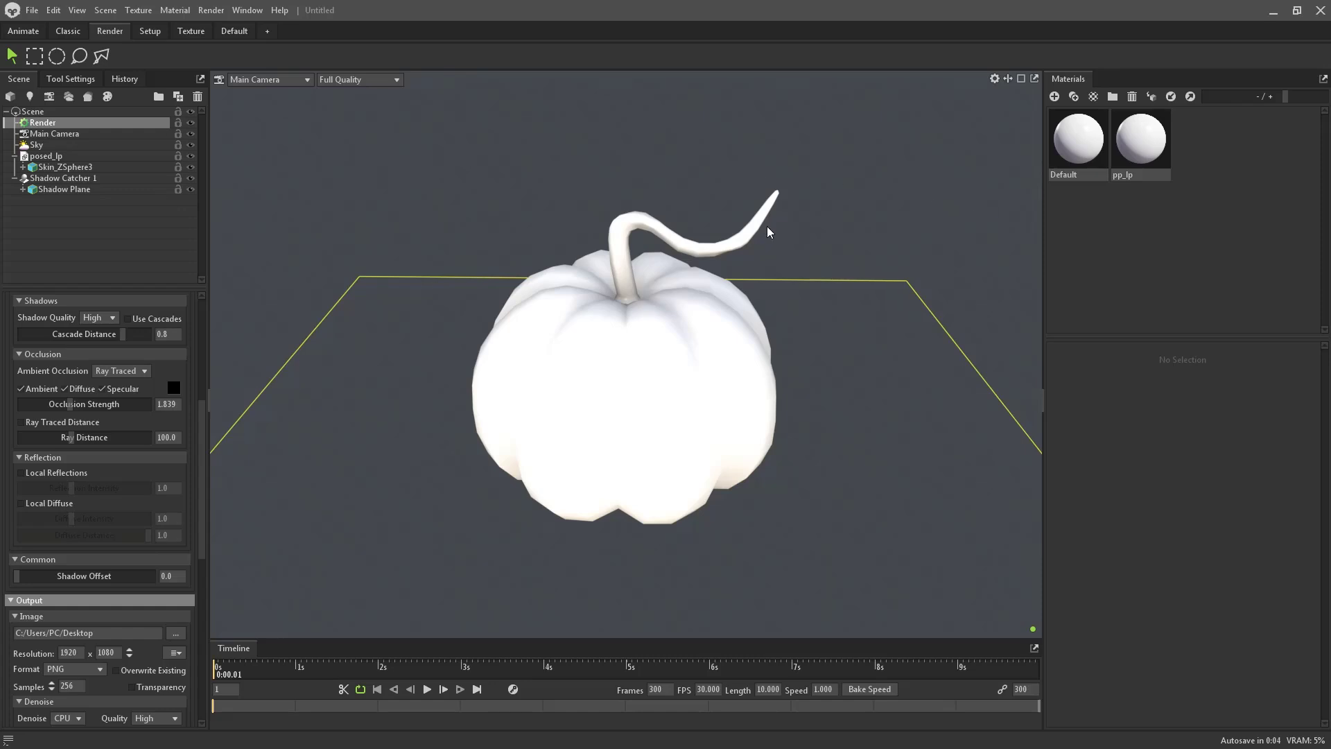
{"action": "left_click_drag", "start_coordinate": [521, 234], "coordinate": [427, 233], "text": "alt"}
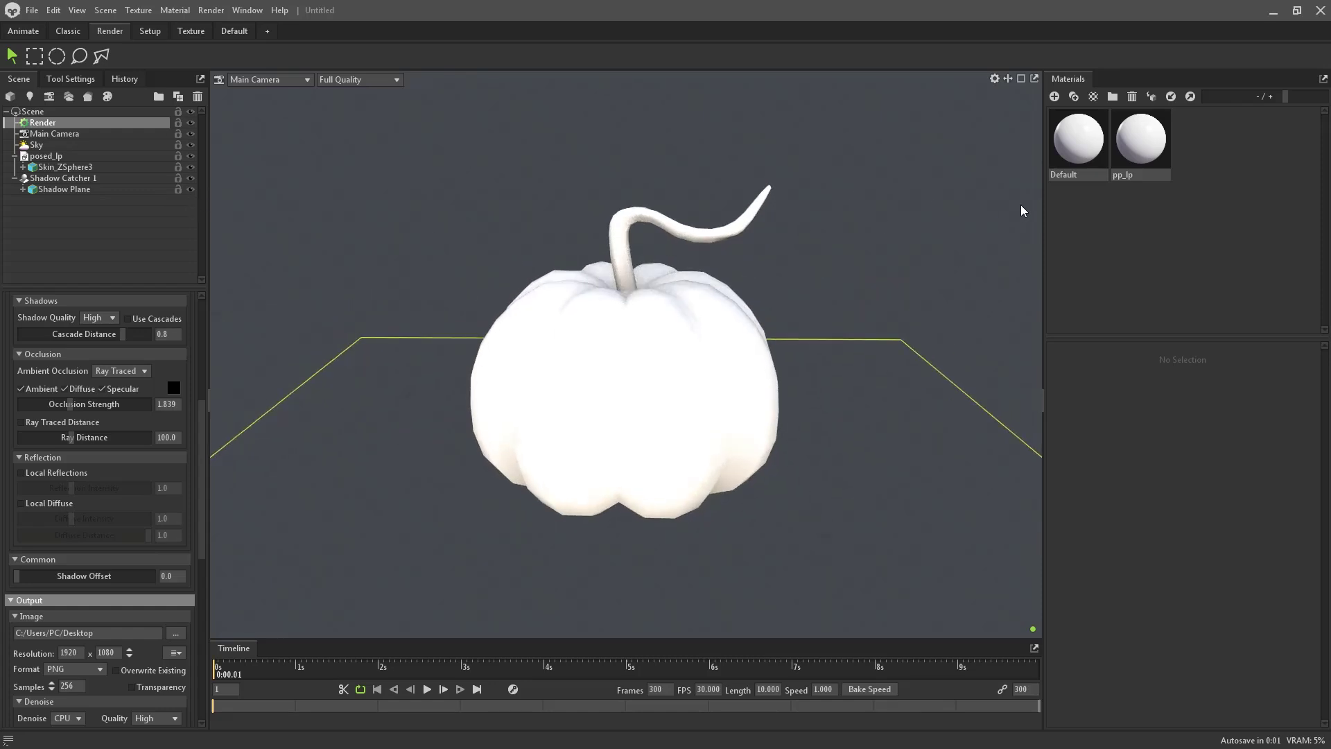
Step: Select the pp_lp material, then examine its map slots and the render's ray tracing and raster settings
{"action": "left_click", "coordinate": [1135, 160]}
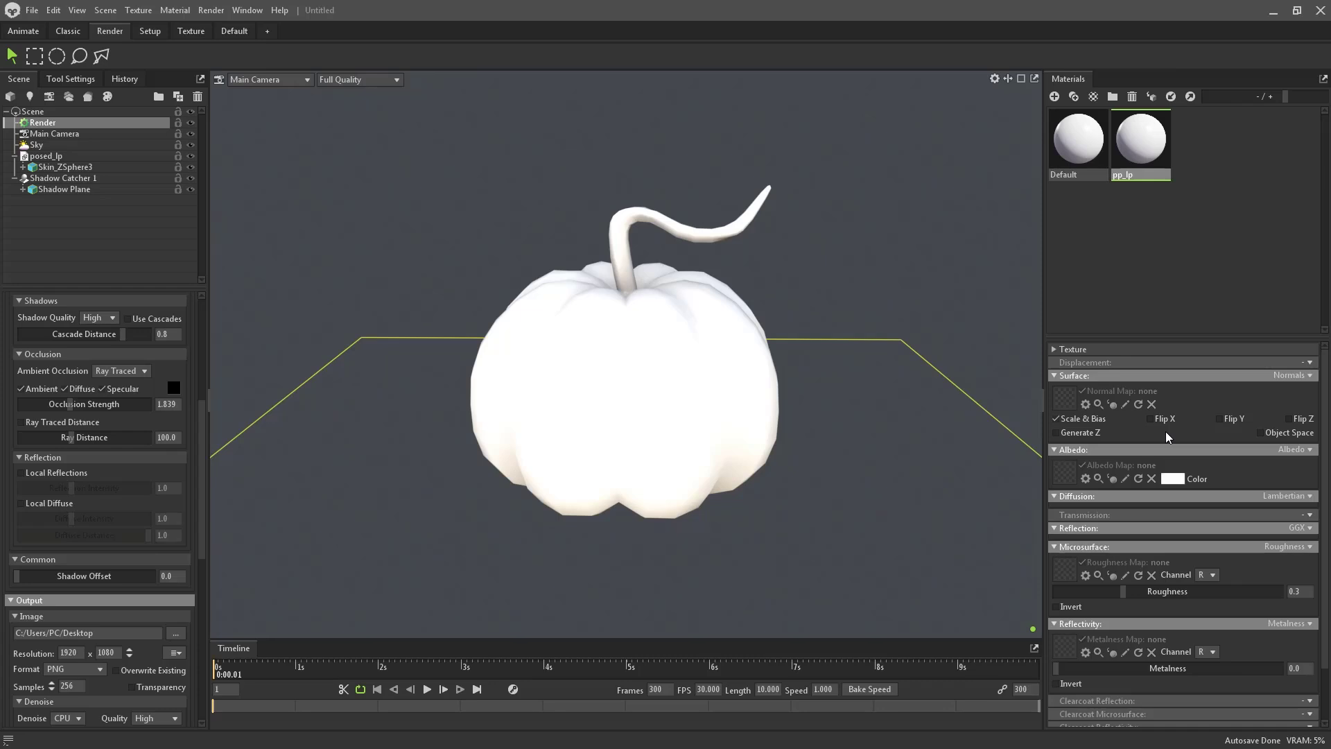
{"action": "scroll", "coordinate": [1166, 437], "scroll_direction": "down", "scroll_amount": 1}
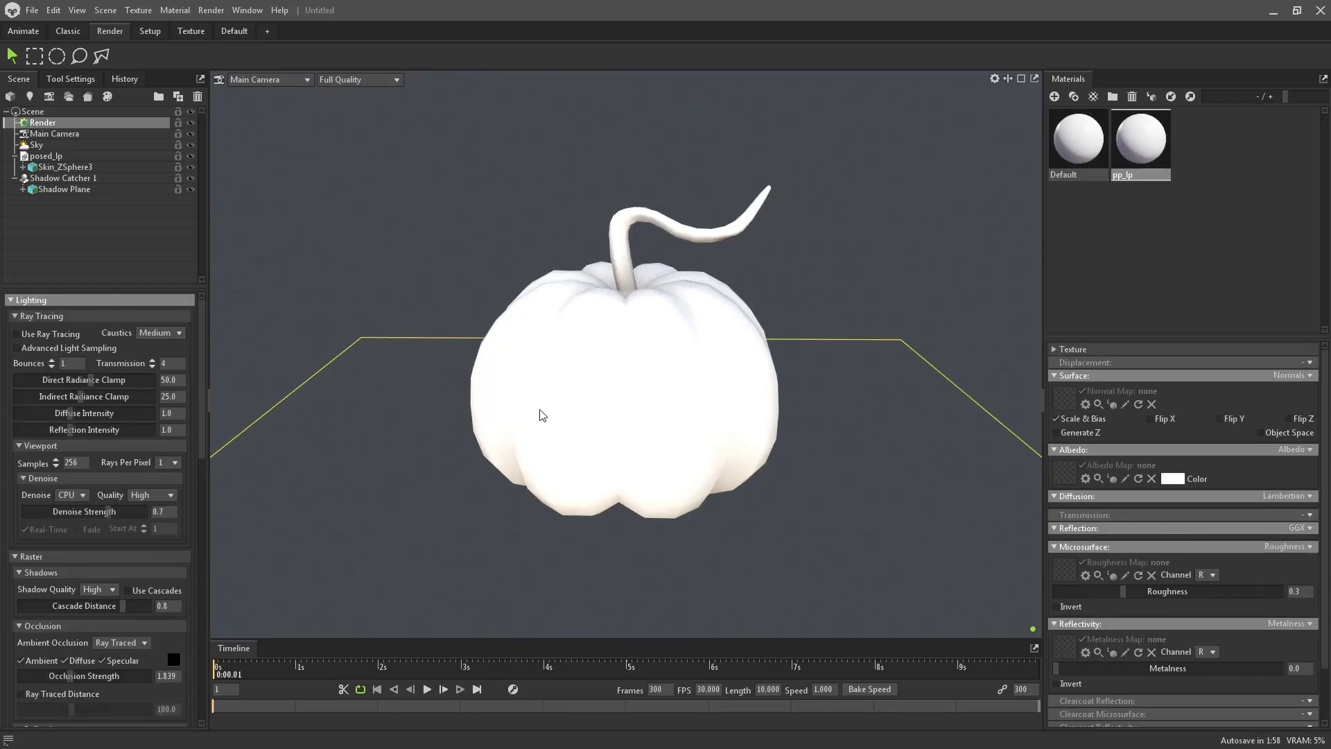
{"action": "scroll", "coordinate": [131, 536], "scroll_direction": "down", "scroll_amount": 2}
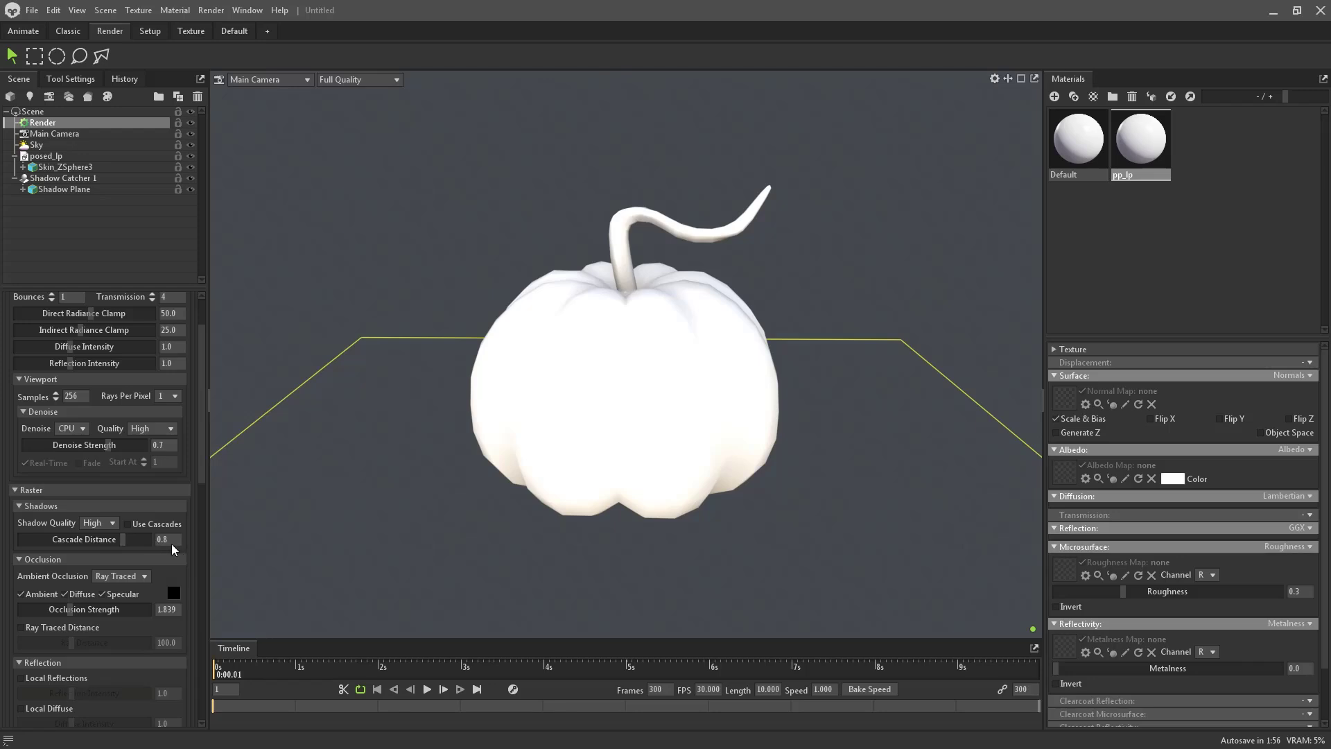
Step: Hide the Sky object so that the environment lighting is switched off
{"action": "scroll", "coordinate": [155, 452], "scroll_direction": "up", "scroll_amount": 2}
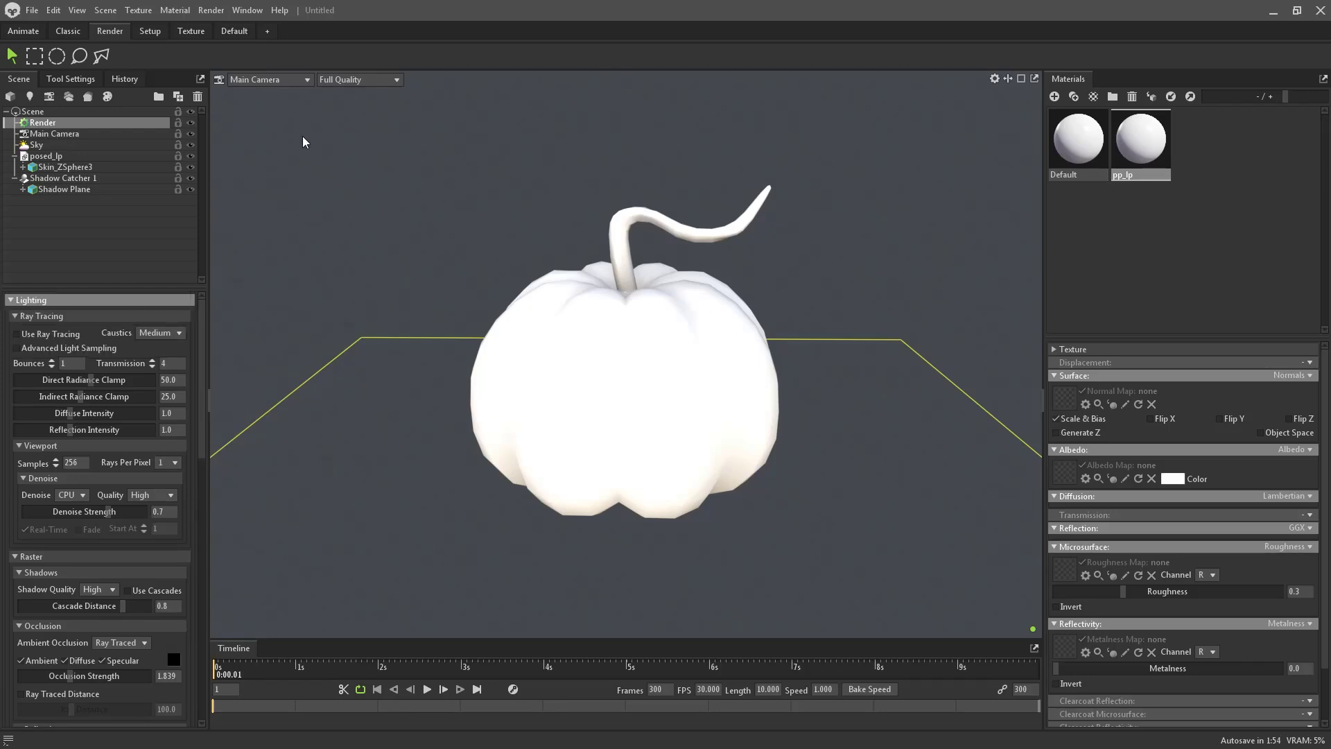
{"action": "mouse_move", "coordinate": [472, 201]}
{"action": "left_mouse_down"}
{"action": "mouse_move", "coordinate": [487, 261]}
{"action": "mouse_move", "coordinate": [541, 187]}
{"action": "mouse_move", "coordinate": [502, 247]}
{"action": "left_mouse_up"}
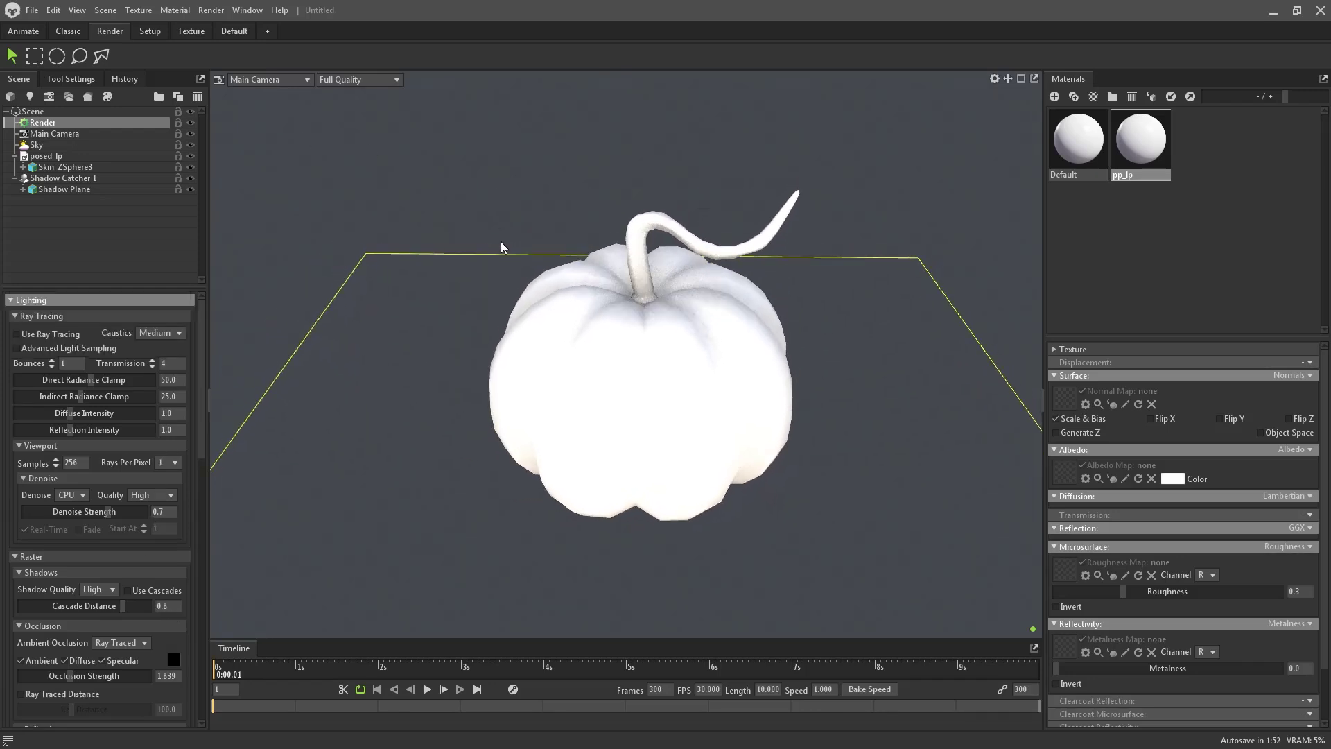
{"action": "scroll", "coordinate": [502, 247], "scroll_direction": "down", "scroll_amount": 6}
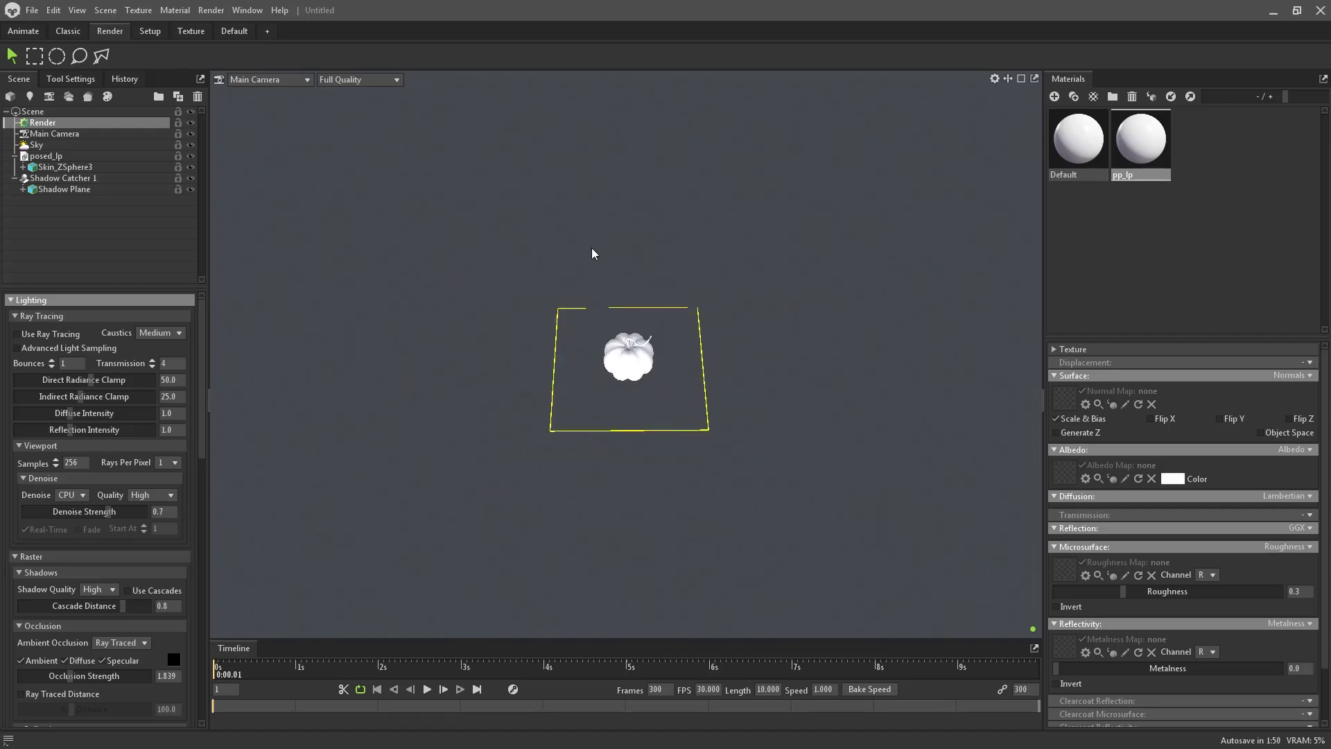
{"action": "left_click_drag", "start_coordinate": [659, 223], "coordinate": [596, 277]}
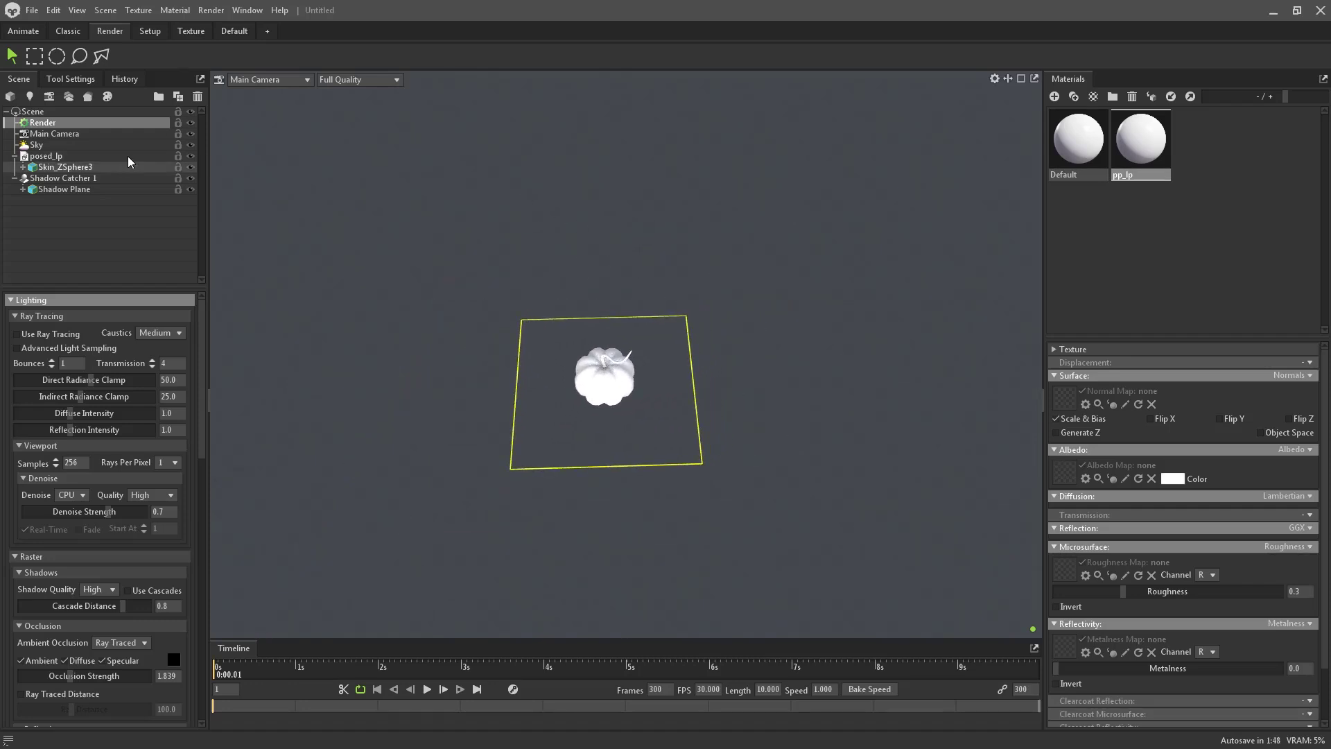
{"action": "left_click", "coordinate": [131, 145]}
{"action": "left_click", "coordinate": [191, 144]}
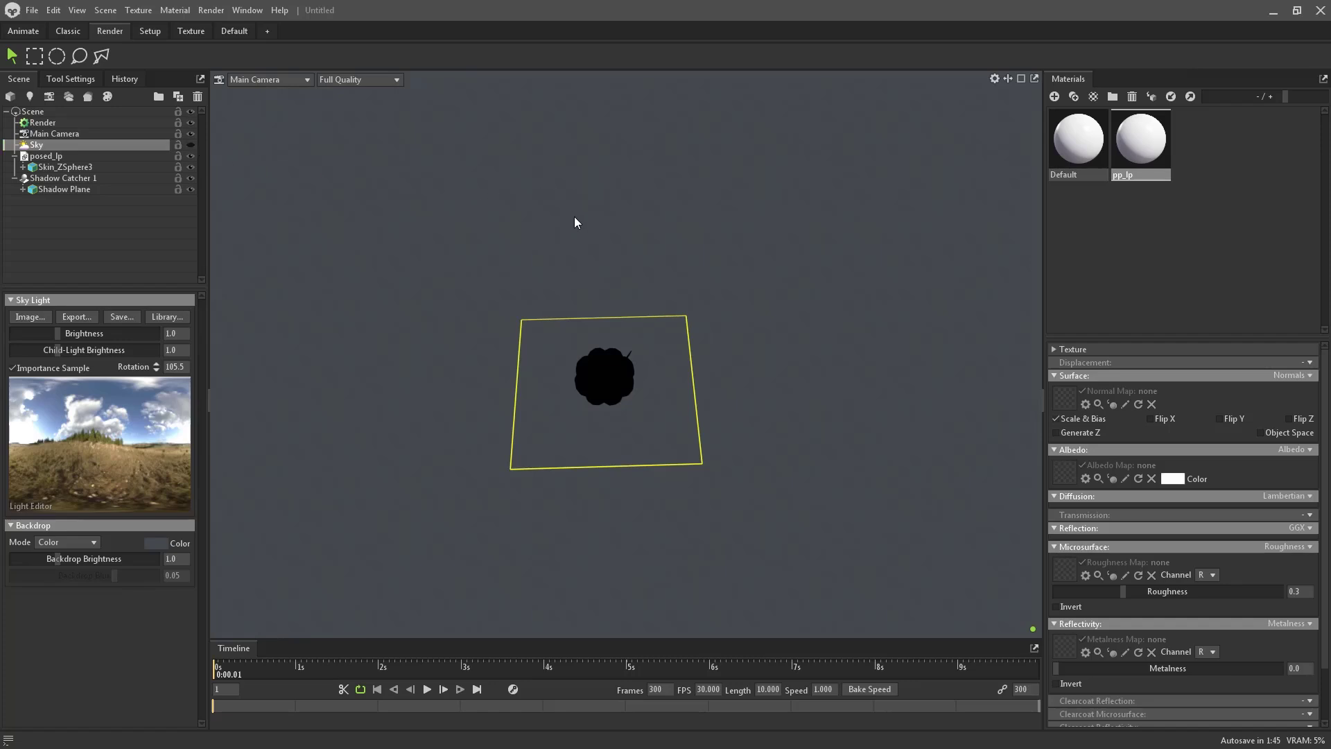
{"action": "left_click_drag", "start_coordinate": [575, 222], "coordinate": [581, 220]}
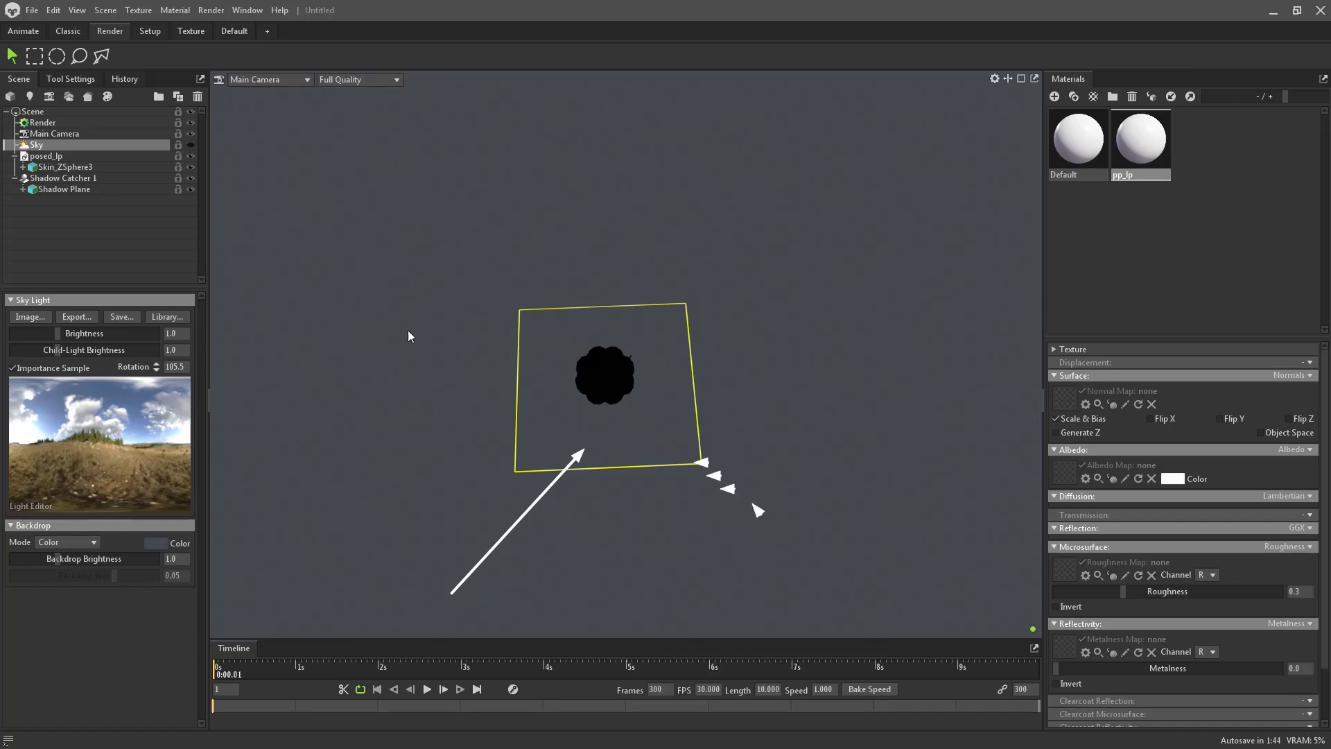
{"action": "left_click_drag", "start_coordinate": [386, 328], "coordinate": [543, 352]}
{"action": "left_click_drag", "start_coordinate": [799, 244], "coordinate": [705, 327]}
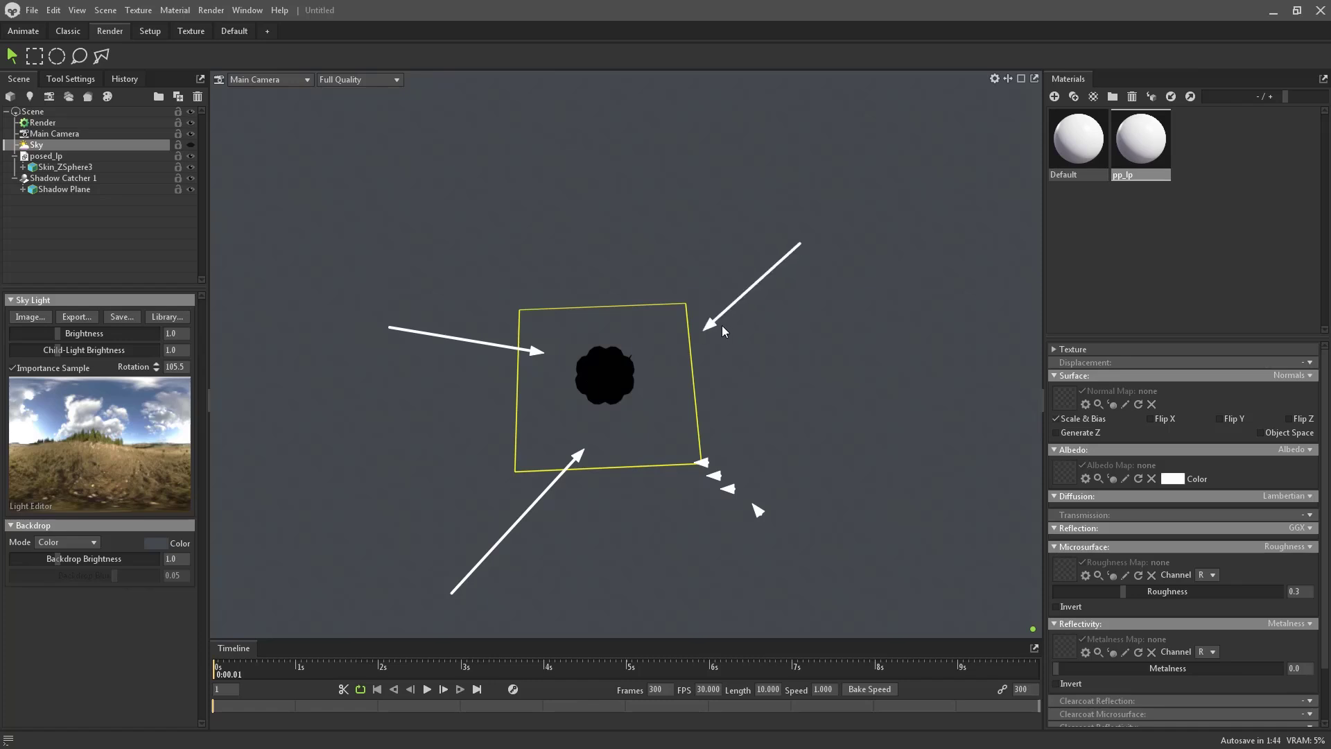
Step: Add a directional light to the scene
{"action": "left_click", "coordinate": [105, 10]}
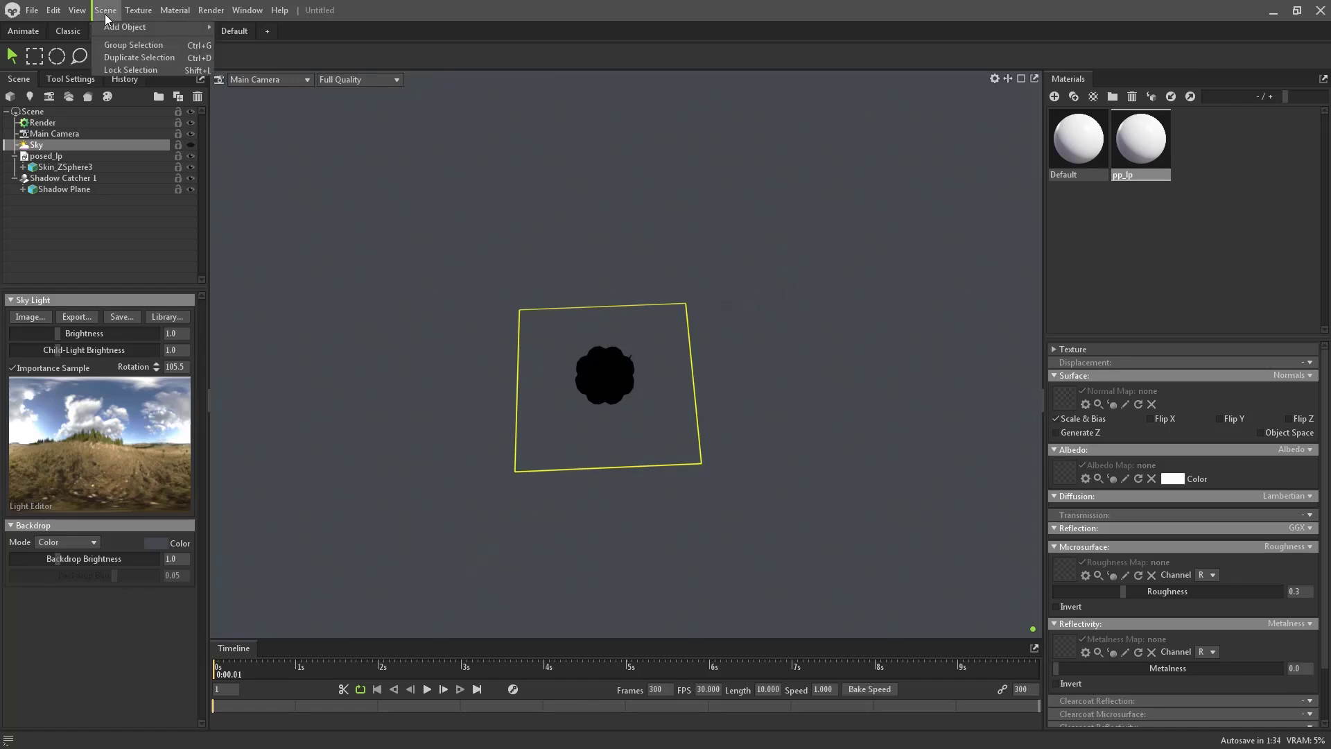
{"action": "mouse_move", "coordinate": [121, 31]}
{"action": "mouse_move", "coordinate": [255, 56]}
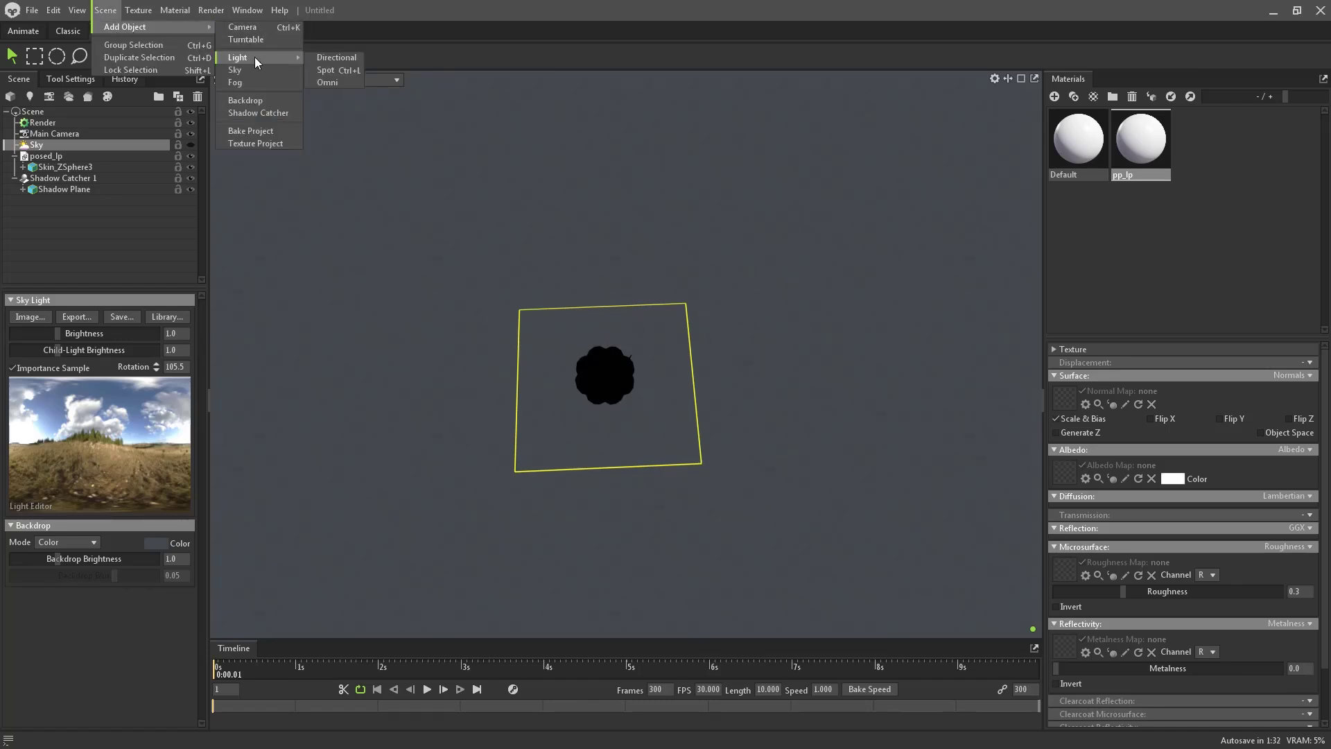
{"action": "left_click", "coordinate": [338, 56]}
{"action": "left_click_drag", "start_coordinate": [741, 223], "coordinate": [517, 219]}
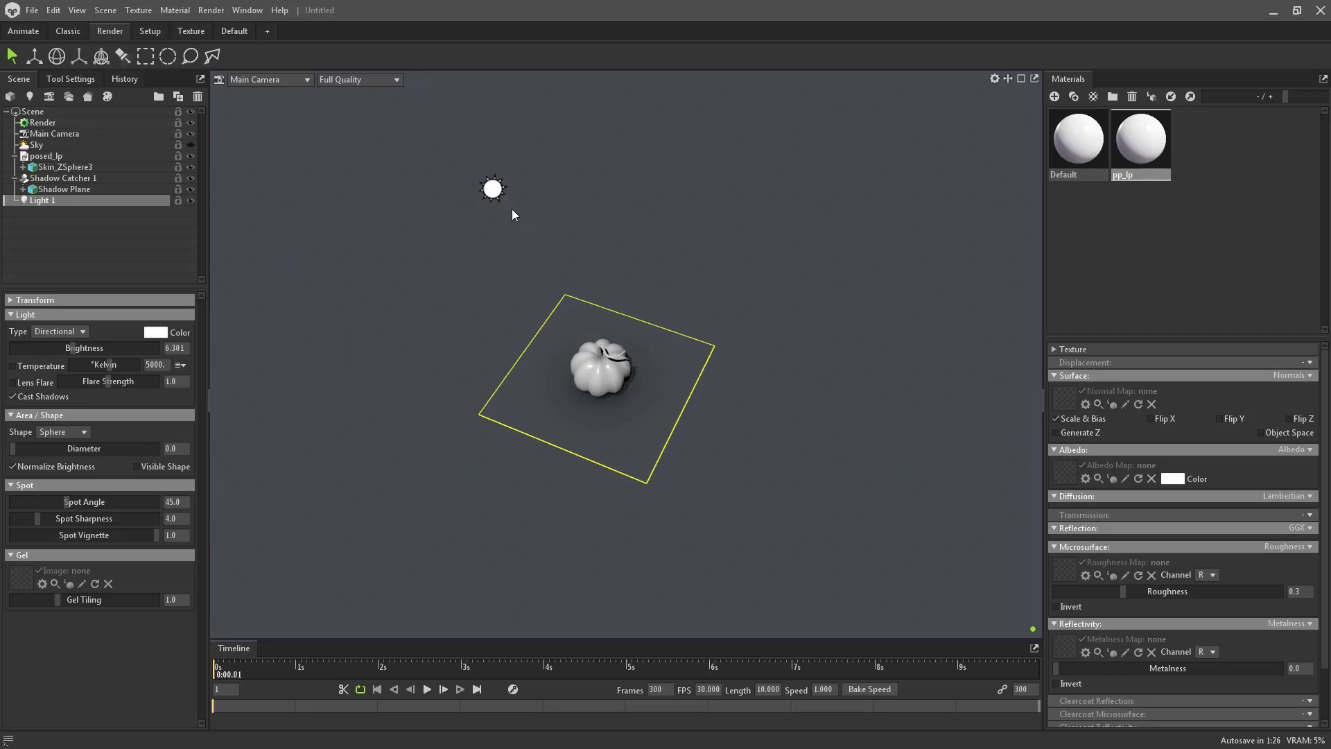
Step: Move the directional light down closer to the pumpkin, keeping it above and to one side of the model
{"action": "key", "text": "w"}
{"action": "left_click_drag", "start_coordinate": [501, 148], "coordinate": [565, 208]}
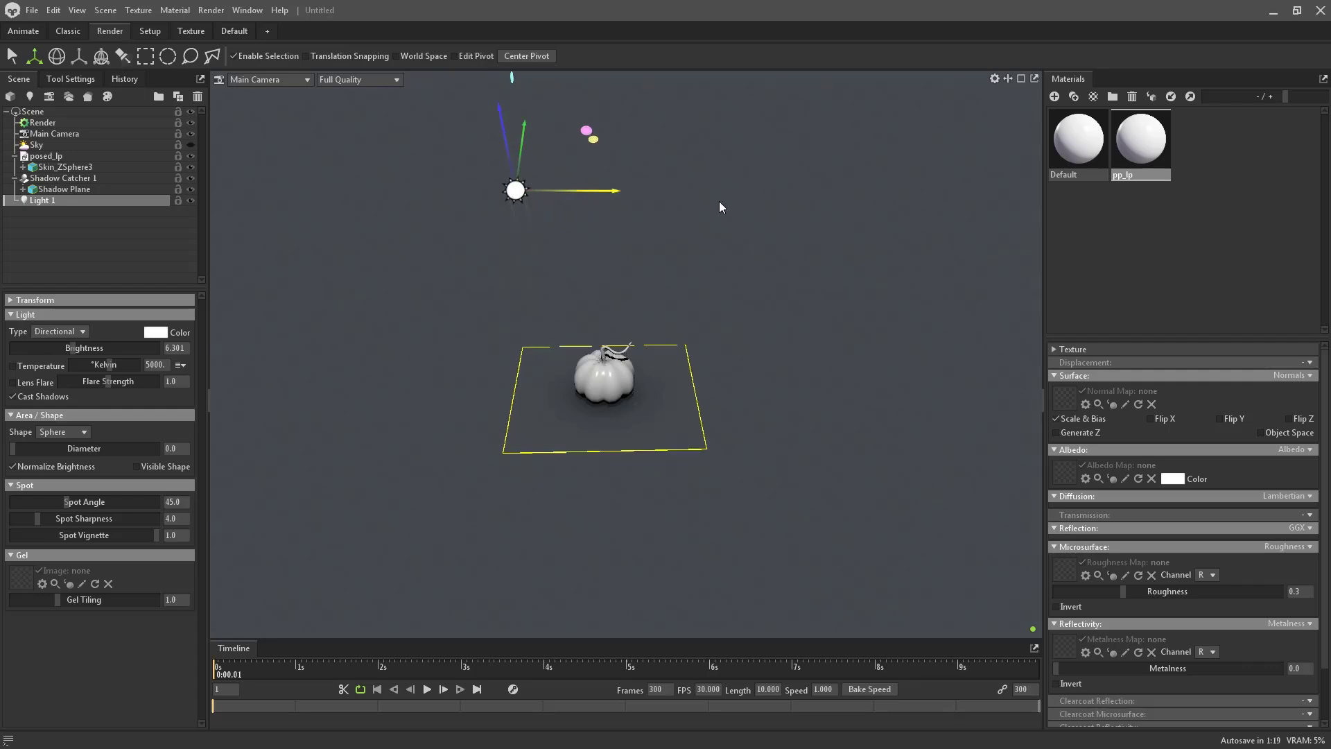
{"action": "key", "text": "r"}
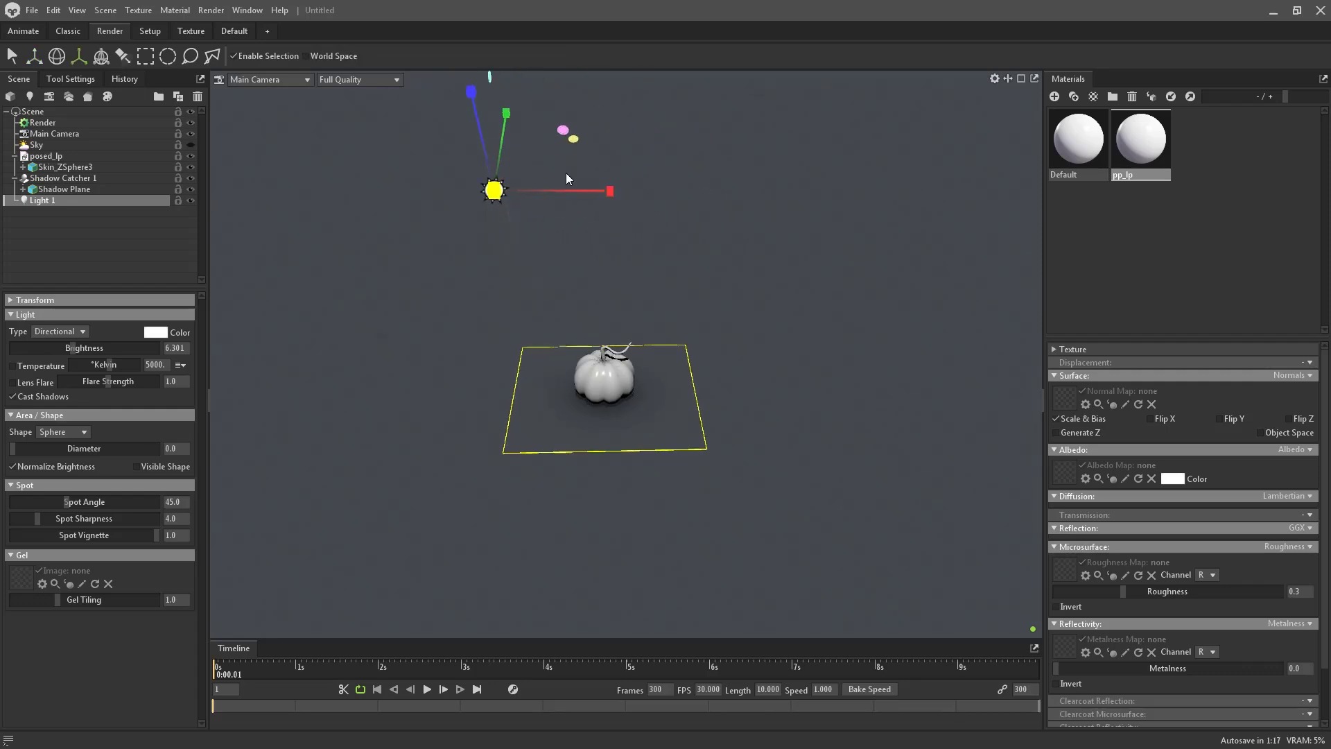
{"action": "key", "text": "w"}
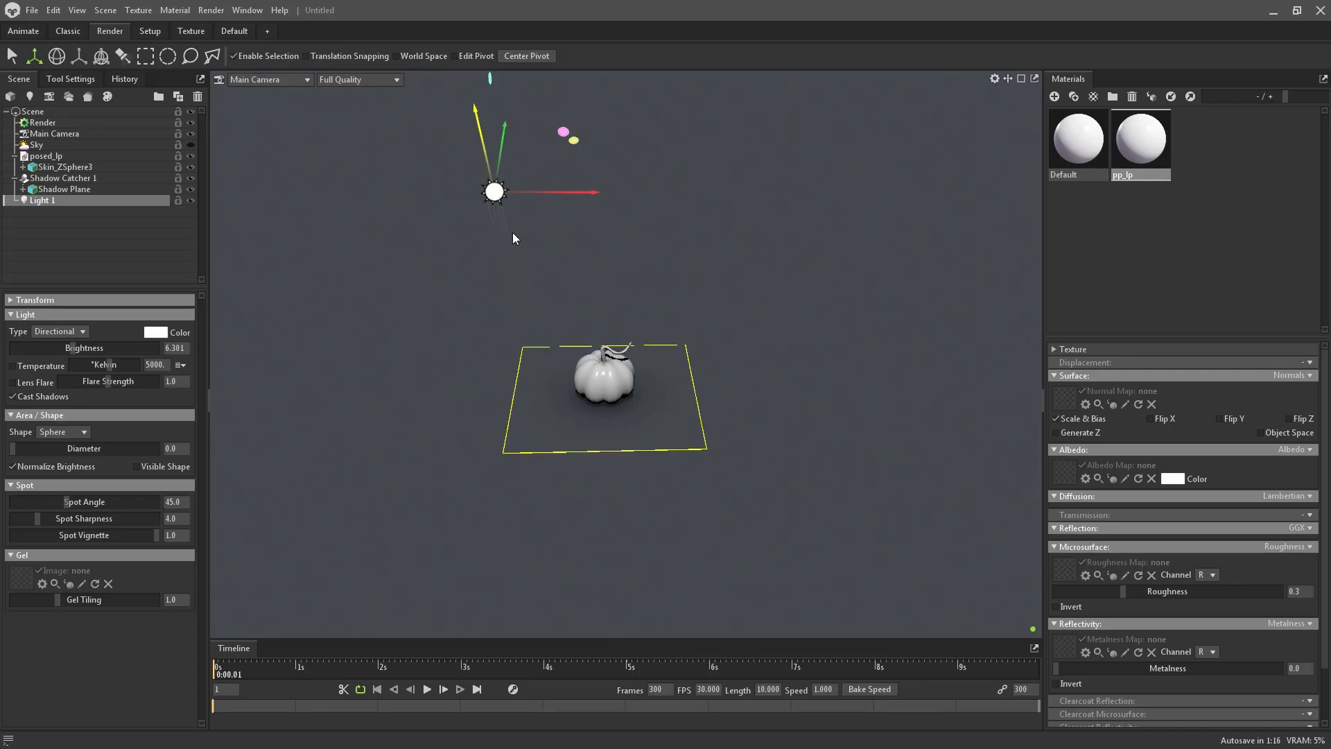
{"action": "left_click_drag", "start_coordinate": [498, 166], "coordinate": [540, 346]}
{"action": "left_click_drag", "start_coordinate": [587, 276], "coordinate": [623, 249]}
{"action": "middle_click_drag", "start_coordinate": [754, 169], "coordinate": [775, 215]}
{"action": "left_click_drag", "start_coordinate": [711, 208], "coordinate": [552, 273]}
{"action": "scroll", "coordinate": [636, 223], "scroll_direction": "down", "scroll_amount": 2}
{"action": "middle_click_drag", "start_coordinate": [638, 228], "coordinate": [779, 351]}
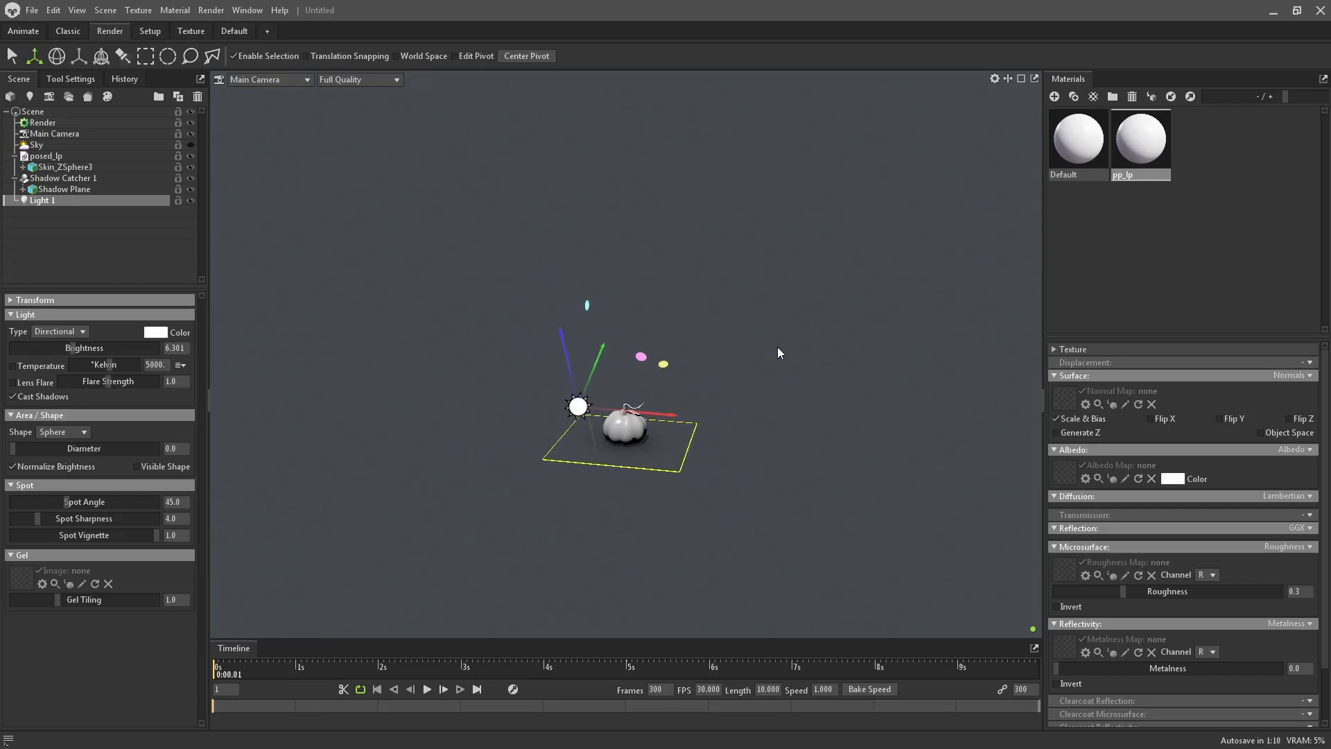
{"action": "scroll", "coordinate": [635, 208], "scroll_direction": "down", "scroll_amount": 2}
{"action": "middle_click_drag", "start_coordinate": [636, 208], "coordinate": [612, 110]}
{"action": "scroll", "coordinate": [607, 169], "scroll_direction": "up", "scroll_amount": 2}
{"action": "left_click_drag", "start_coordinate": [608, 168], "coordinate": [634, 280]}
{"action": "scroll", "coordinate": [671, 327], "scroll_direction": "up", "scroll_amount": 3}
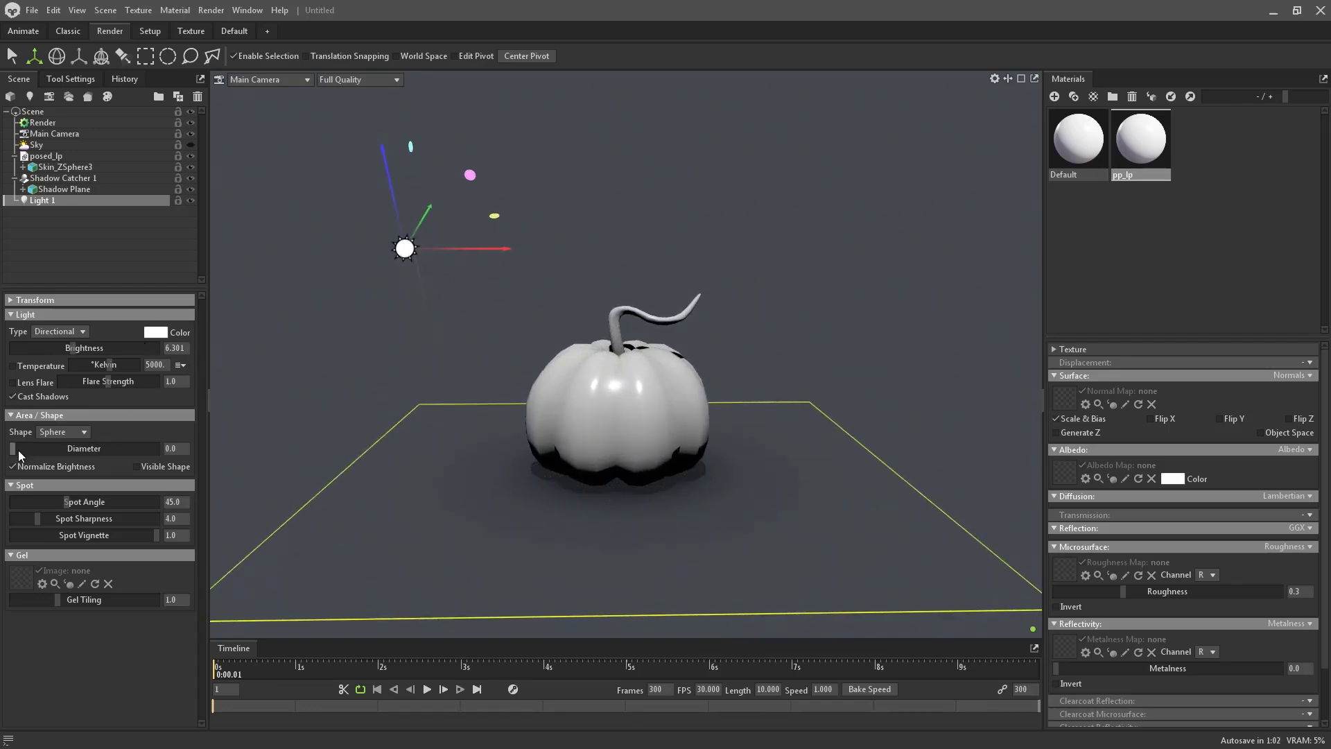
Step: Set the directional light's sphere diameter to about 0.515 to soften its shadow
{"action": "mouse_move", "coordinate": [19, 448]}
{"action": "left_mouse_down"}
{"action": "mouse_move", "coordinate": [49, 448]}
{"action": "mouse_move", "coordinate": [18, 450]}
{"action": "left_mouse_up"}
{"action": "left_click_drag", "start_coordinate": [265, 396], "coordinate": [374, 360]}
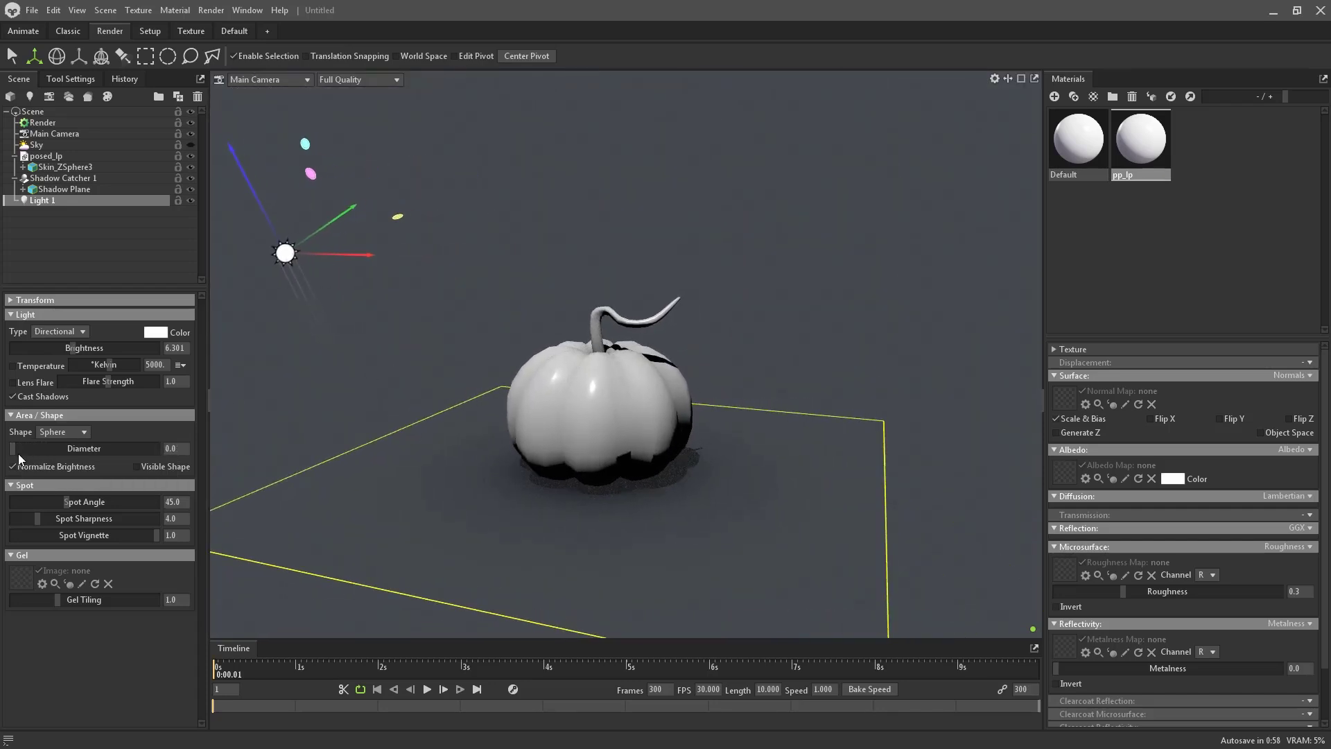
{"action": "left_click_drag", "start_coordinate": [18, 448], "coordinate": [27, 452]}
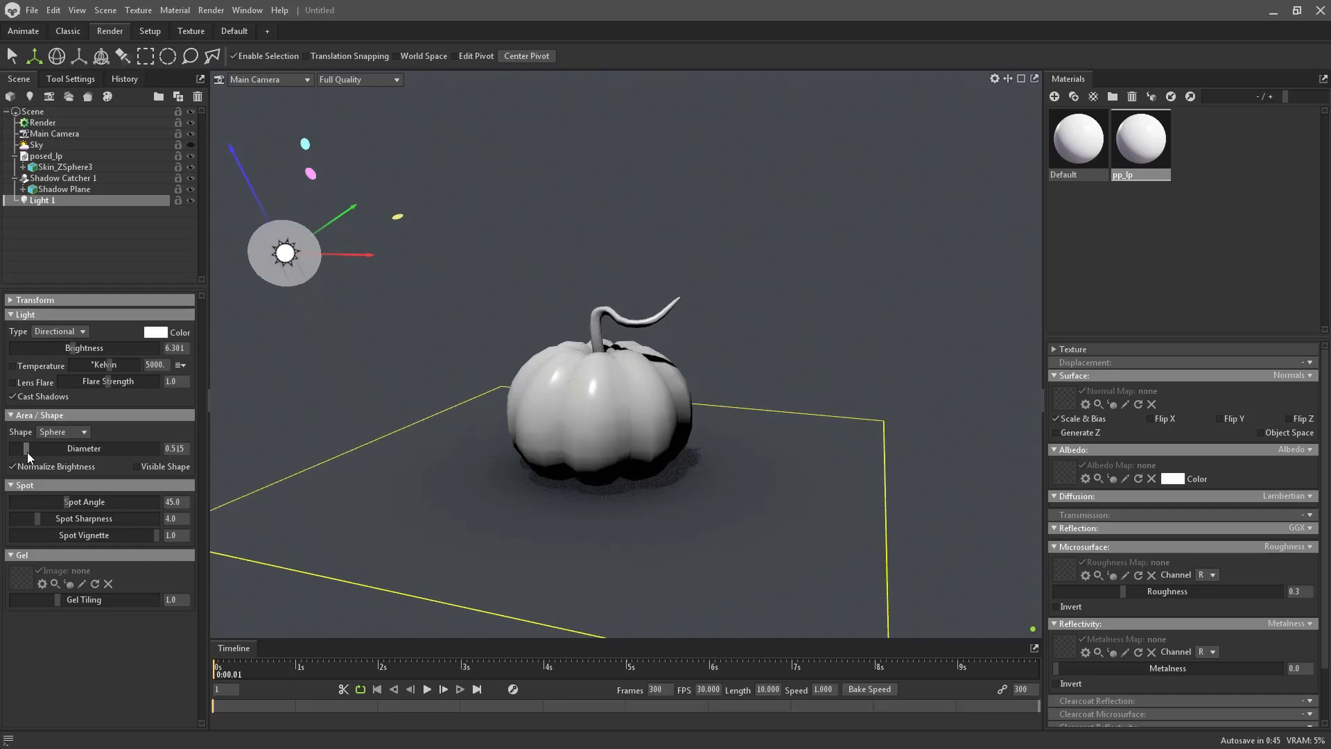
{"action": "left_click_drag", "start_coordinate": [642, 369], "coordinate": [639, 323]}
{"action": "scroll", "coordinate": [715, 415], "scroll_direction": "up", "scroll_amount": 5}
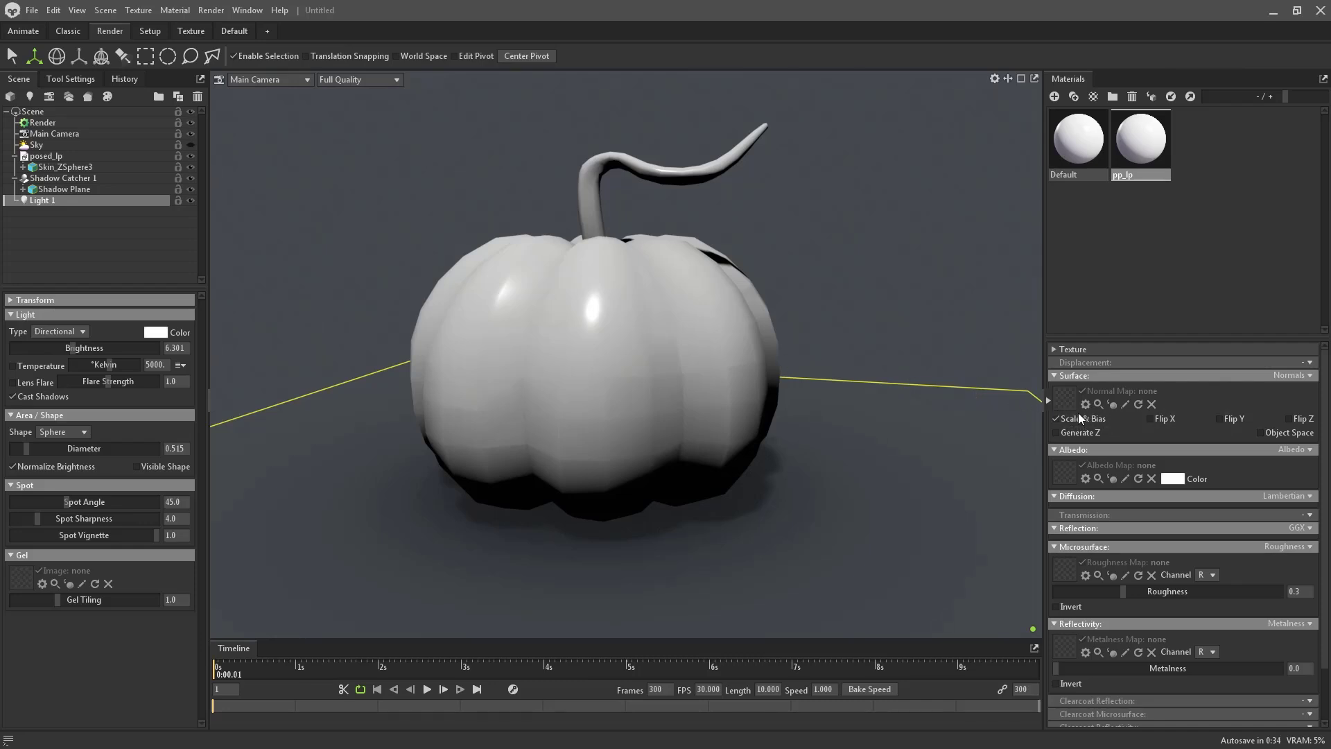
Step: Toggle the visibility of Light 1 and the sky to compare how each of them lights the pumpkin
{"action": "left_click_drag", "start_coordinate": [832, 334], "coordinate": [686, 284]}
{"action": "left_click", "coordinate": [190, 201]}
{"action": "left_click", "coordinate": [190, 200]}
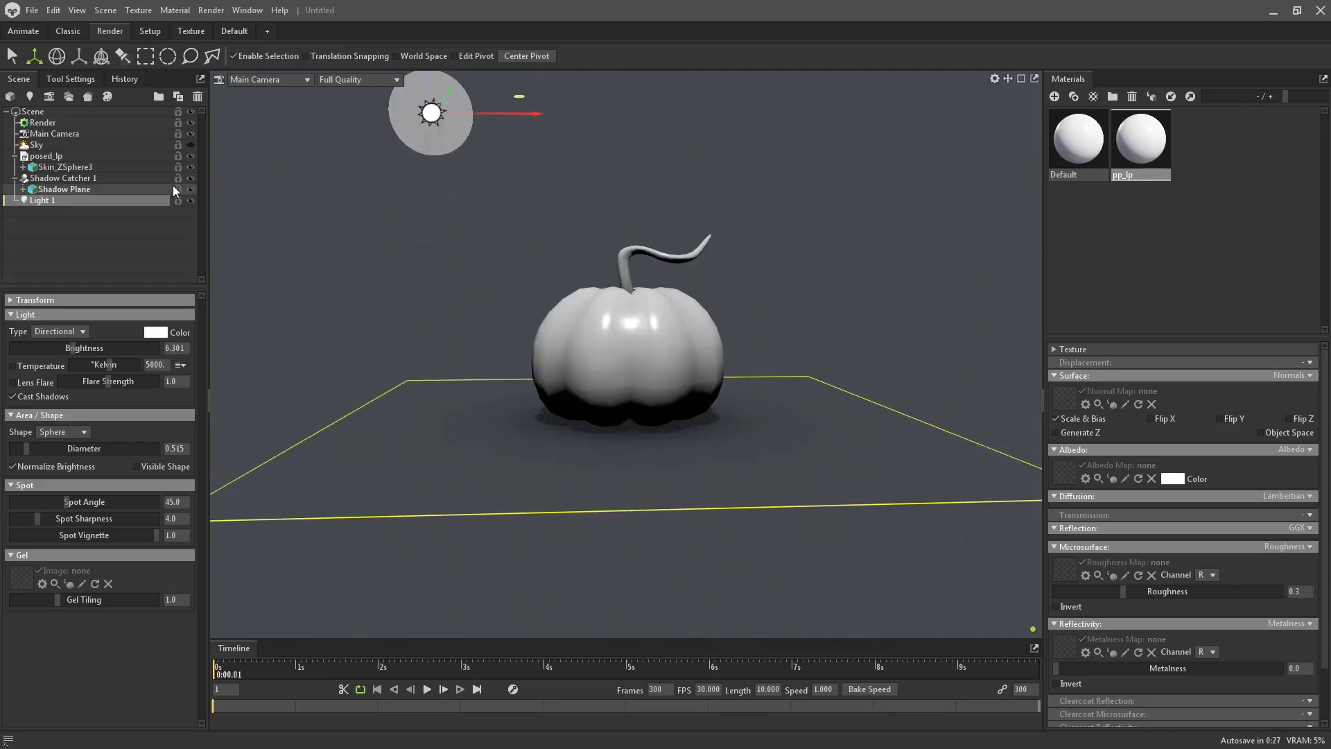
{"action": "left_click", "coordinate": [191, 200]}
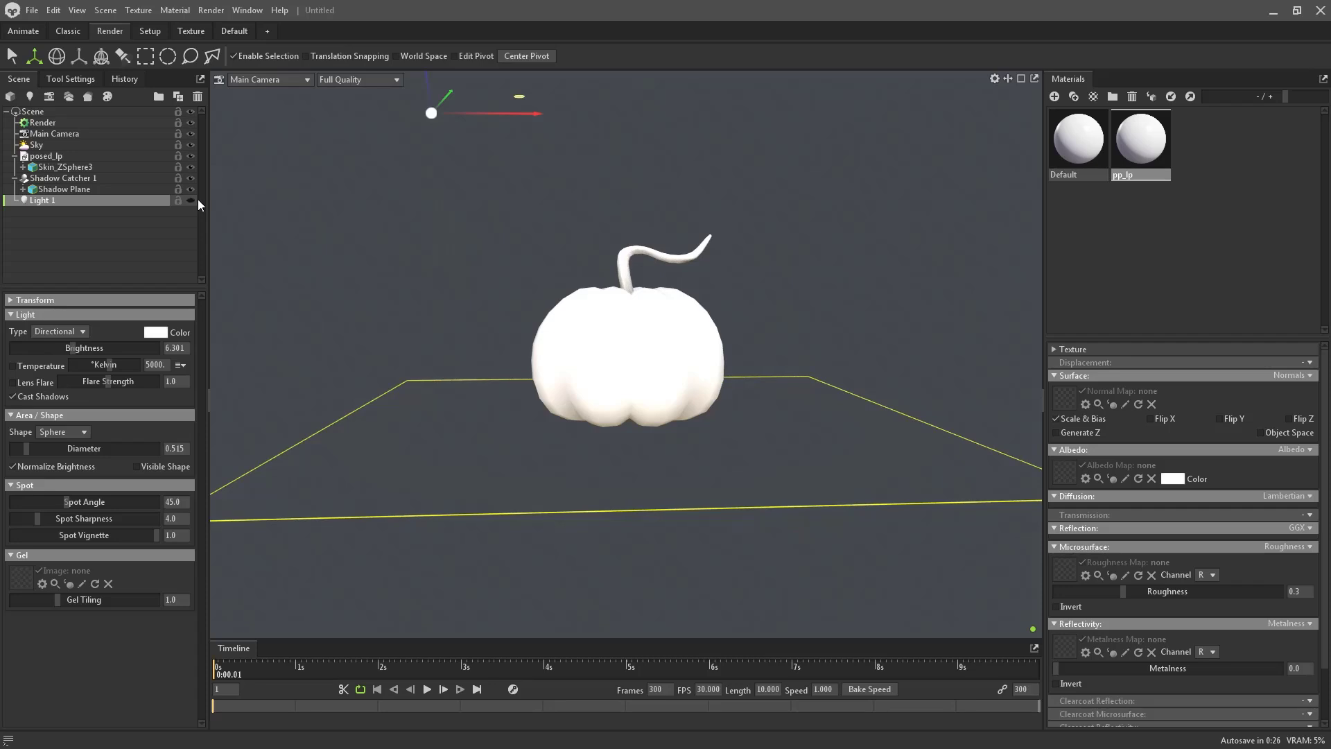
{"action": "mouse_move", "coordinate": [228, 222]}
{"action": "left_mouse_down"}
{"action": "mouse_move", "coordinate": [318, 284]}
{"action": "mouse_move", "coordinate": [451, 282]}
{"action": "mouse_move", "coordinate": [484, 254]}
{"action": "mouse_move", "coordinate": [679, 223]}
{"action": "mouse_move", "coordinate": [481, 251]}
{"action": "mouse_move", "coordinate": [214, 237]}
{"action": "left_mouse_up"}
{"action": "left_click", "coordinate": [193, 201]}
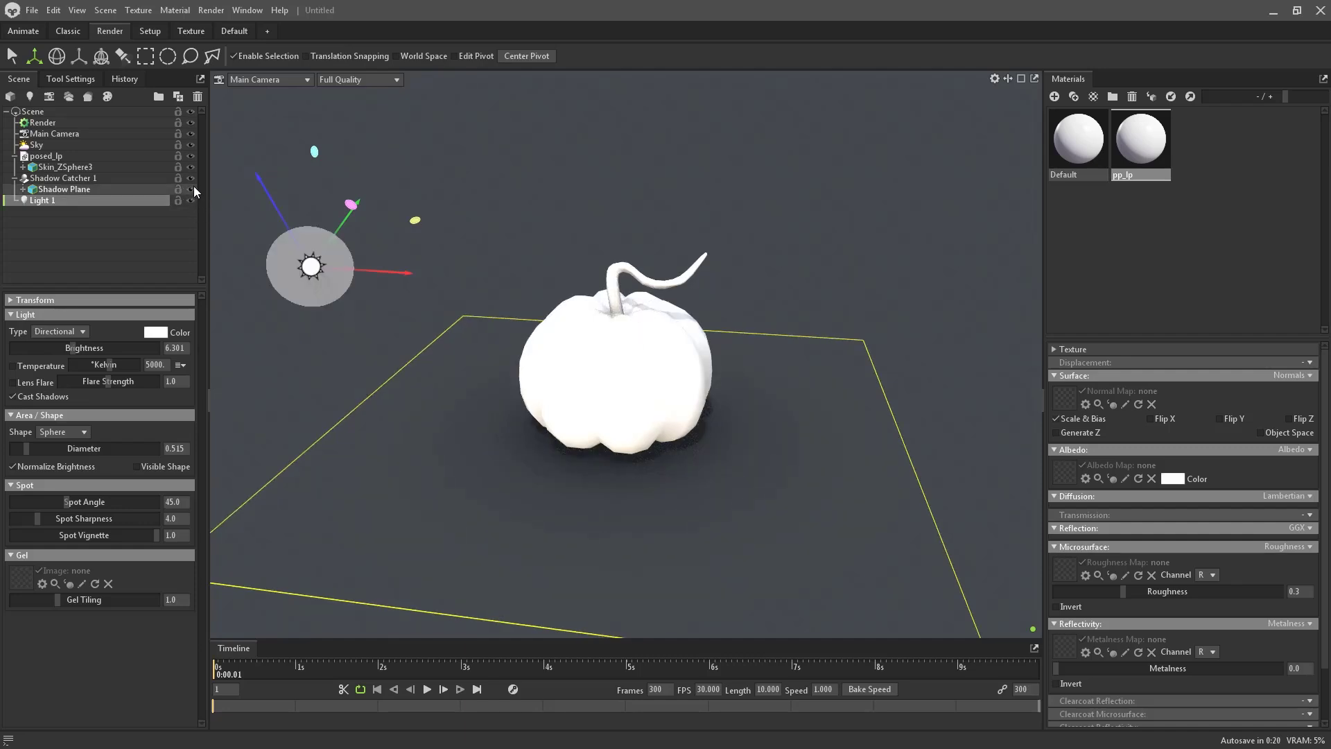
{"action": "left_click", "coordinate": [193, 144]}
Step: Rotate the directional light around its blue axis so it strikes the pumpkin from the side and casts a sideways shadow
{"action": "left_click_drag", "start_coordinate": [558, 265], "coordinate": [517, 259]}
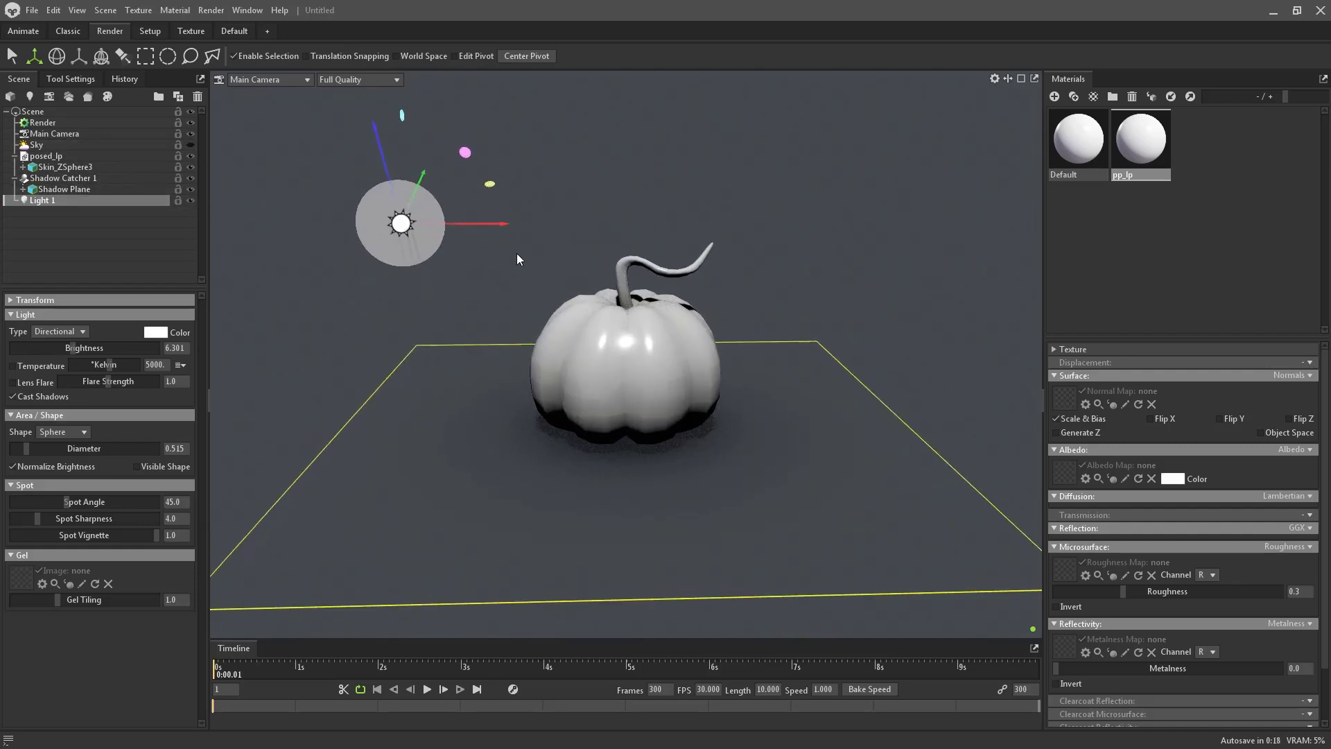
{"action": "key", "text": "e"}
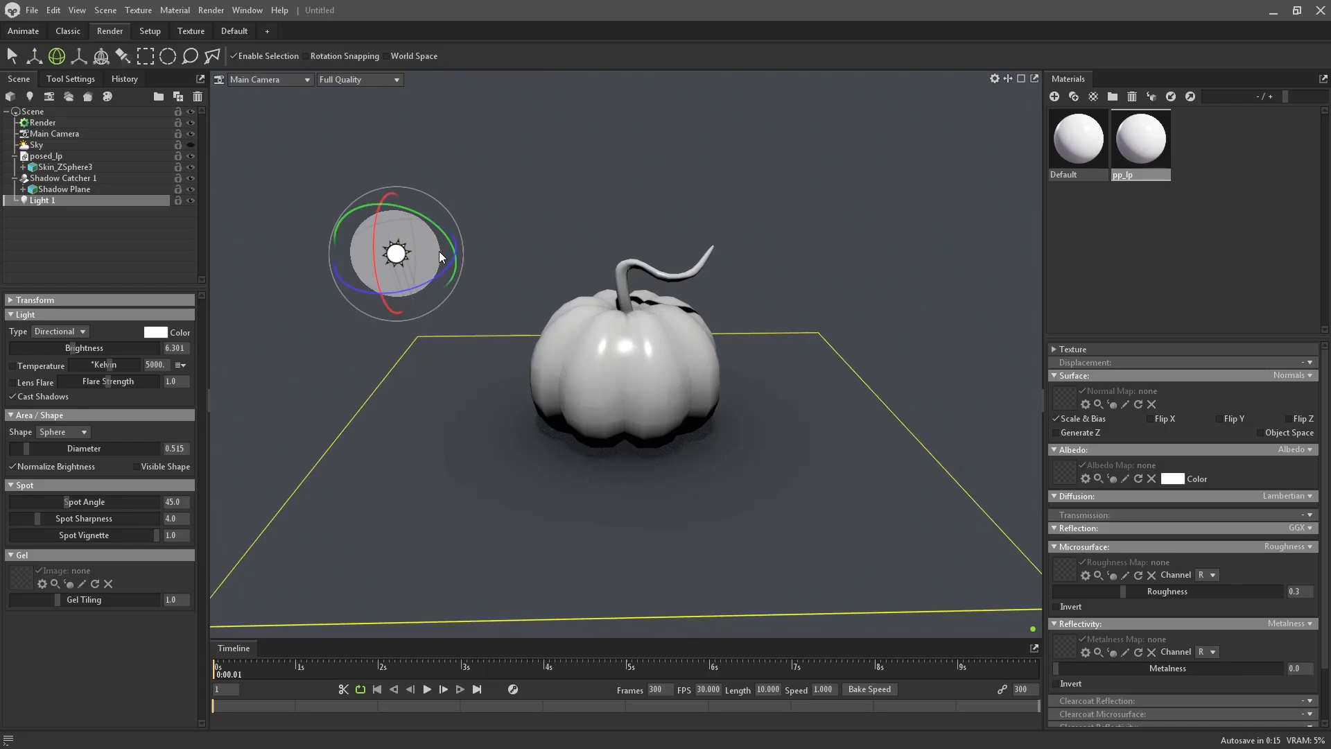
{"action": "left_click_drag", "start_coordinate": [437, 231], "coordinate": [351, 186]}
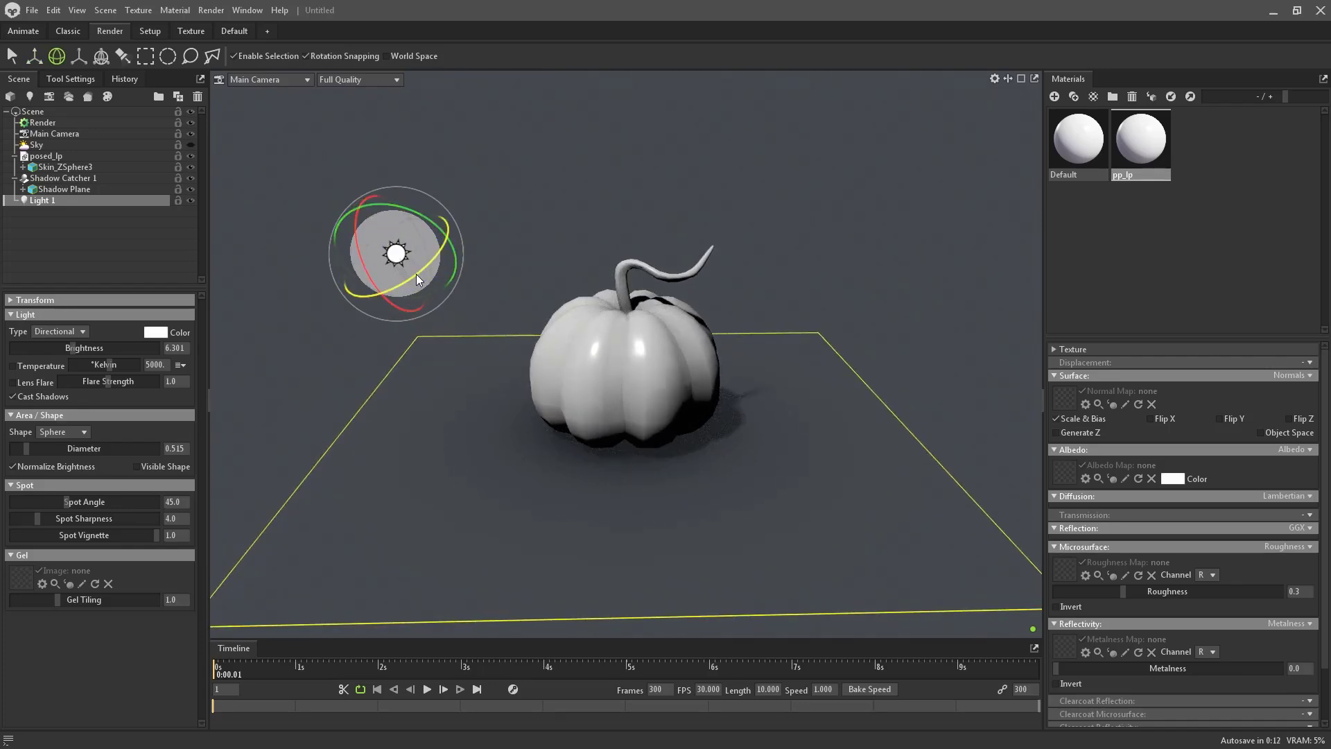
{"action": "mouse_move", "coordinate": [416, 273]}
{"action": "left_mouse_down"}
{"action": "mouse_move", "coordinate": [414, 284]}
{"action": "mouse_move", "coordinate": [455, 272]}
{"action": "mouse_move", "coordinate": [395, 280]}
{"action": "mouse_move", "coordinate": [435, 226]}
{"action": "mouse_move", "coordinate": [401, 190]}
{"action": "left_mouse_up"}
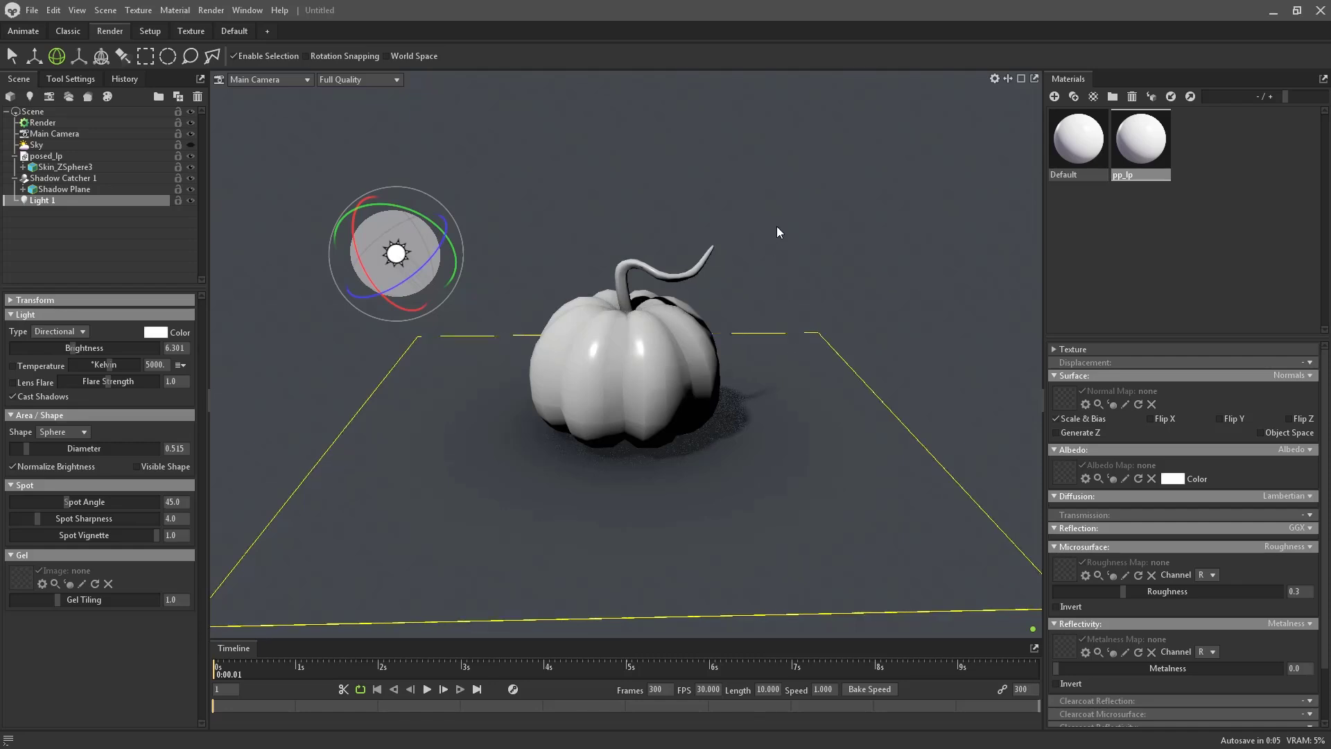
{"action": "mouse_move", "coordinate": [778, 232]}
{"action": "left_mouse_down"}
{"action": "mouse_move", "coordinate": [769, 377]}
{"action": "mouse_move", "coordinate": [767, 243]}
{"action": "left_mouse_up"}
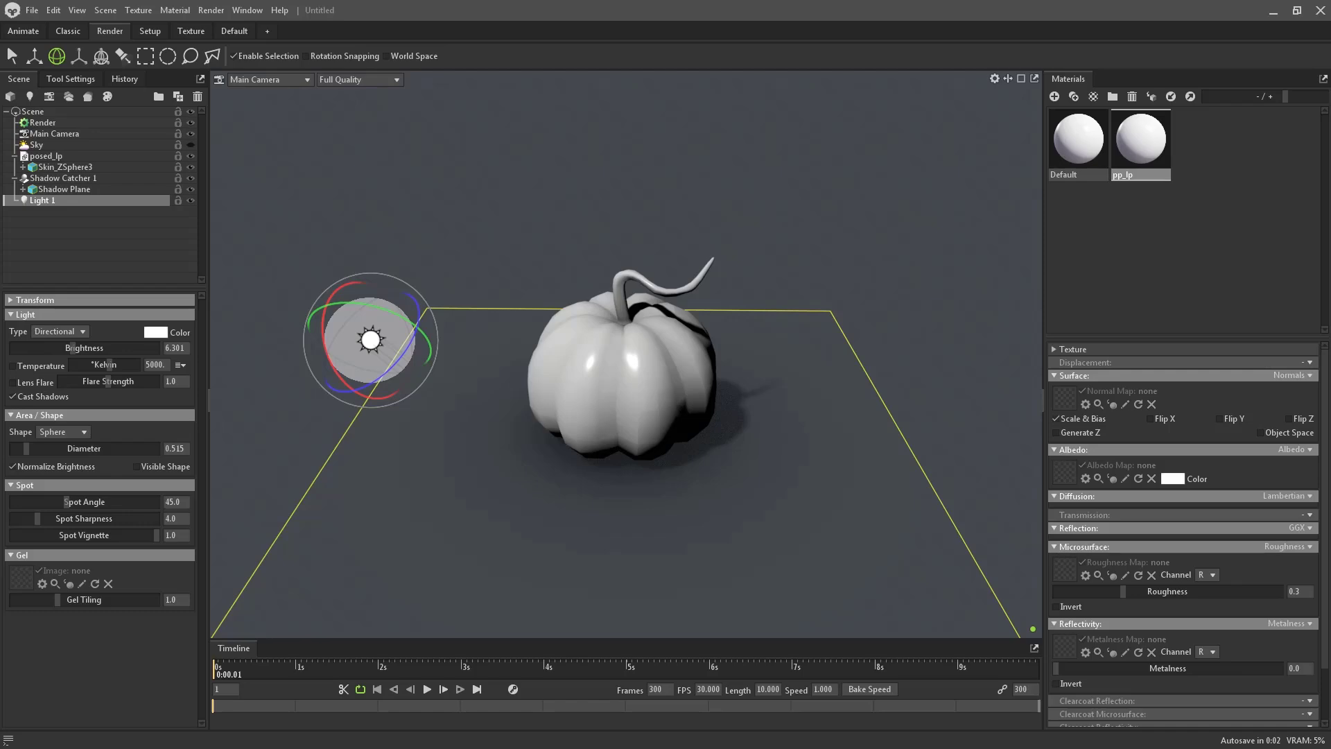
Step: Switch to the browser, search Google Images for "stylized pumpkin game" references, then return to Marmoset Toolbag
{"action": "key", "text": "alt+Tab"}
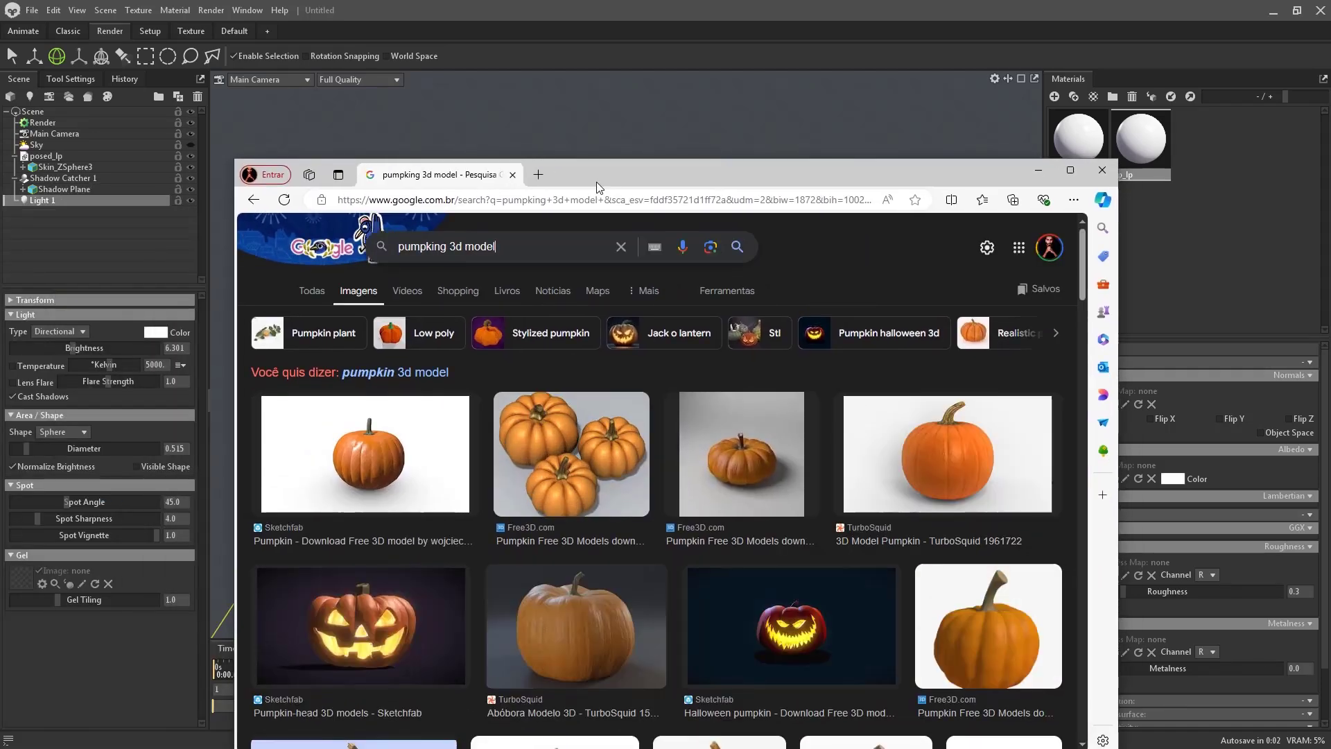
{"action": "type", "text": "stylize"}
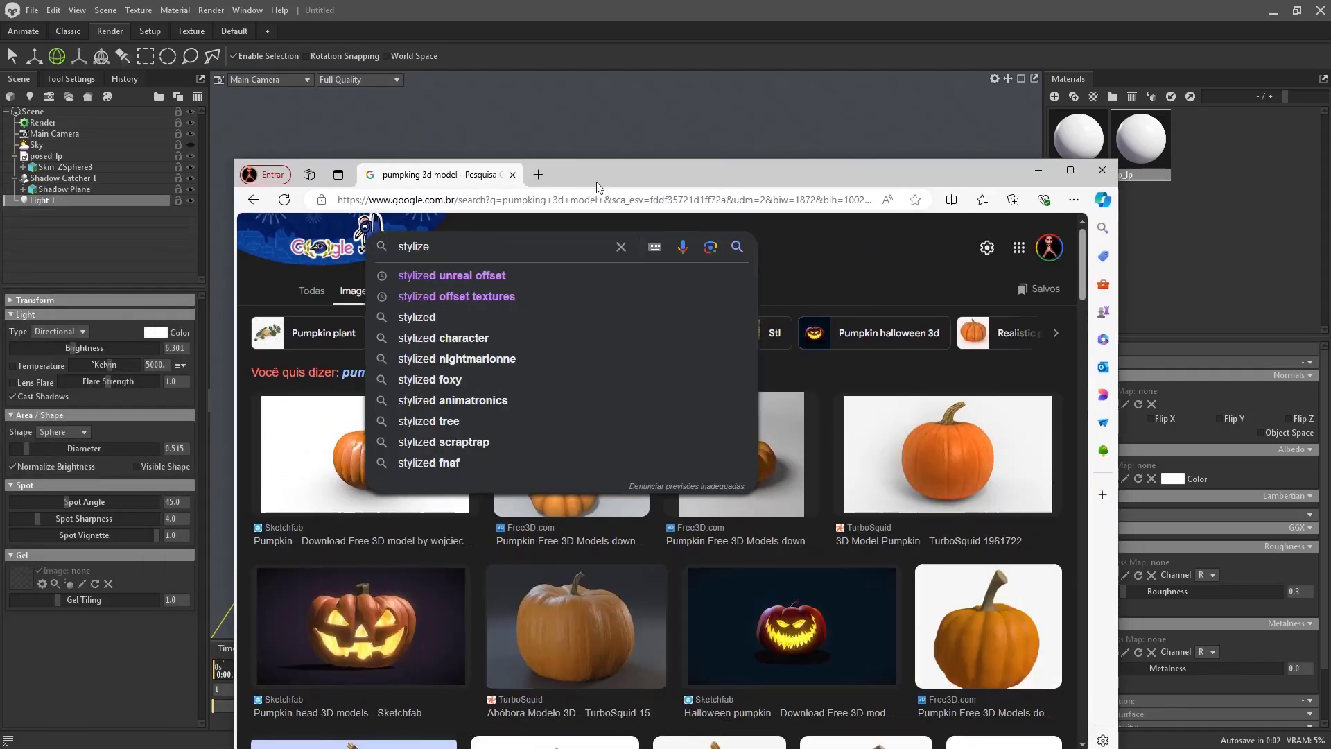
{"action": "type", "text": "d pump"}
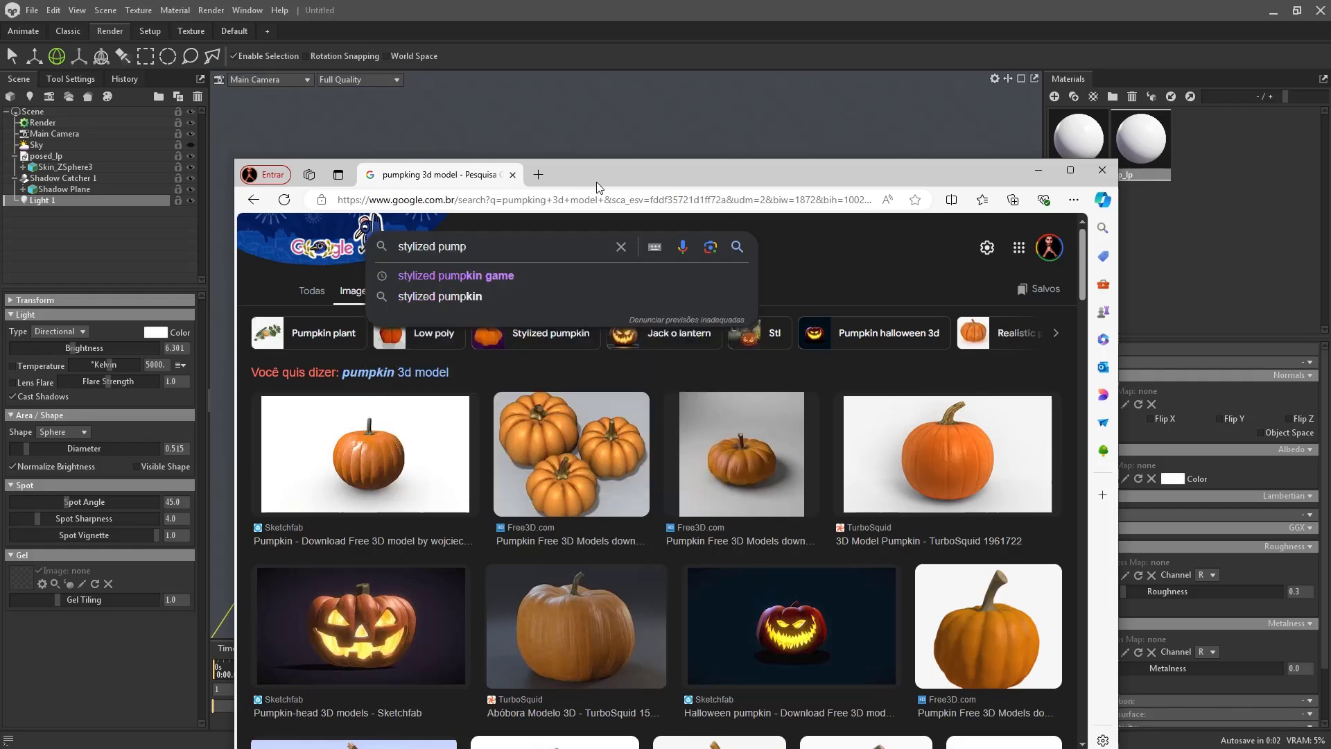
{"action": "key", "text": "Down"}
{"action": "key", "text": "Return"}
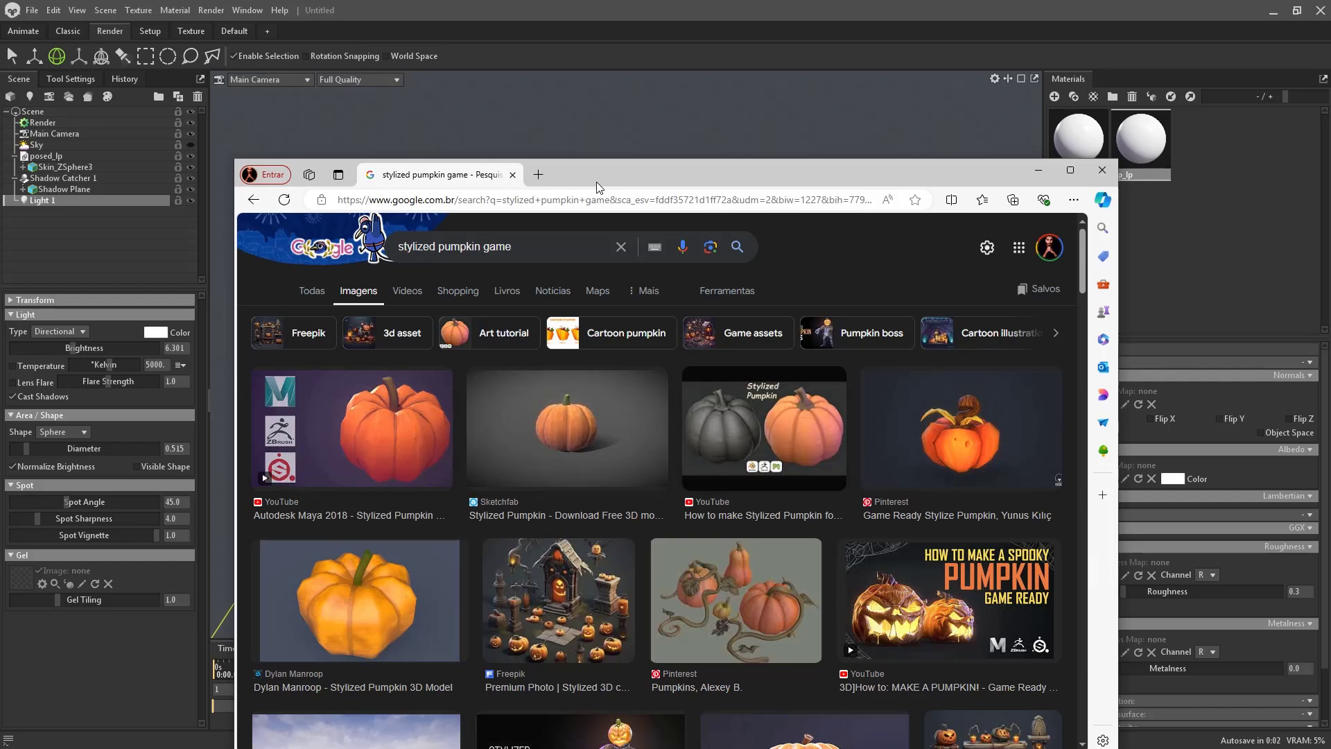
{"action": "left_click", "coordinate": [1037, 170]}
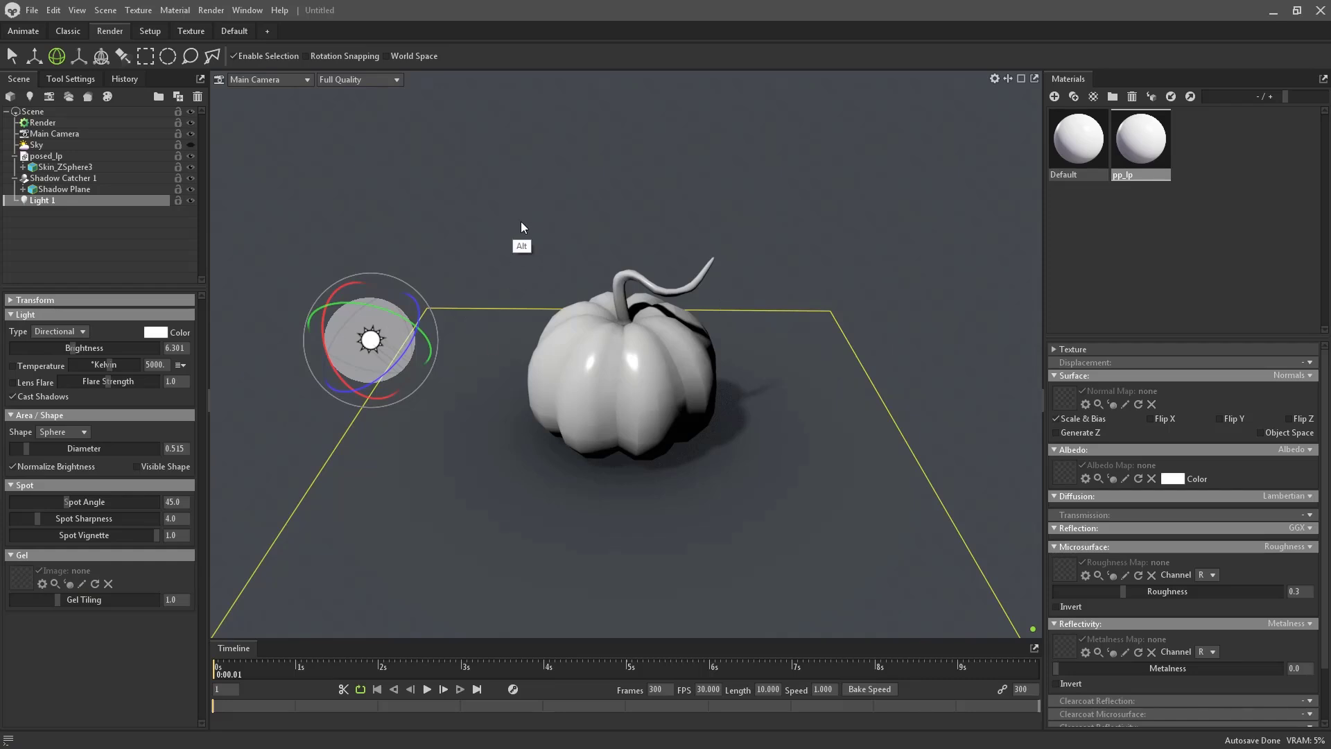
Step: Rotate the directional light slightly around its green axis to refine the pumpkin's shading and shadow
{"action": "left_click_drag", "start_coordinate": [521, 222], "coordinate": [515, 224], "text": "alt"}
{"action": "mouse_move", "coordinate": [325, 234]}
{"action": "left_mouse_down"}
{"action": "mouse_move", "coordinate": [335, 190]}
{"action": "mouse_move", "coordinate": [335, 214]}
{"action": "left_mouse_up"}
{"action": "mouse_move", "coordinate": [335, 216]}
{"action": "left_mouse_down"}
{"action": "mouse_move", "coordinate": [401, 198]}
{"action": "mouse_move", "coordinate": [360, 173]}
{"action": "left_mouse_up"}
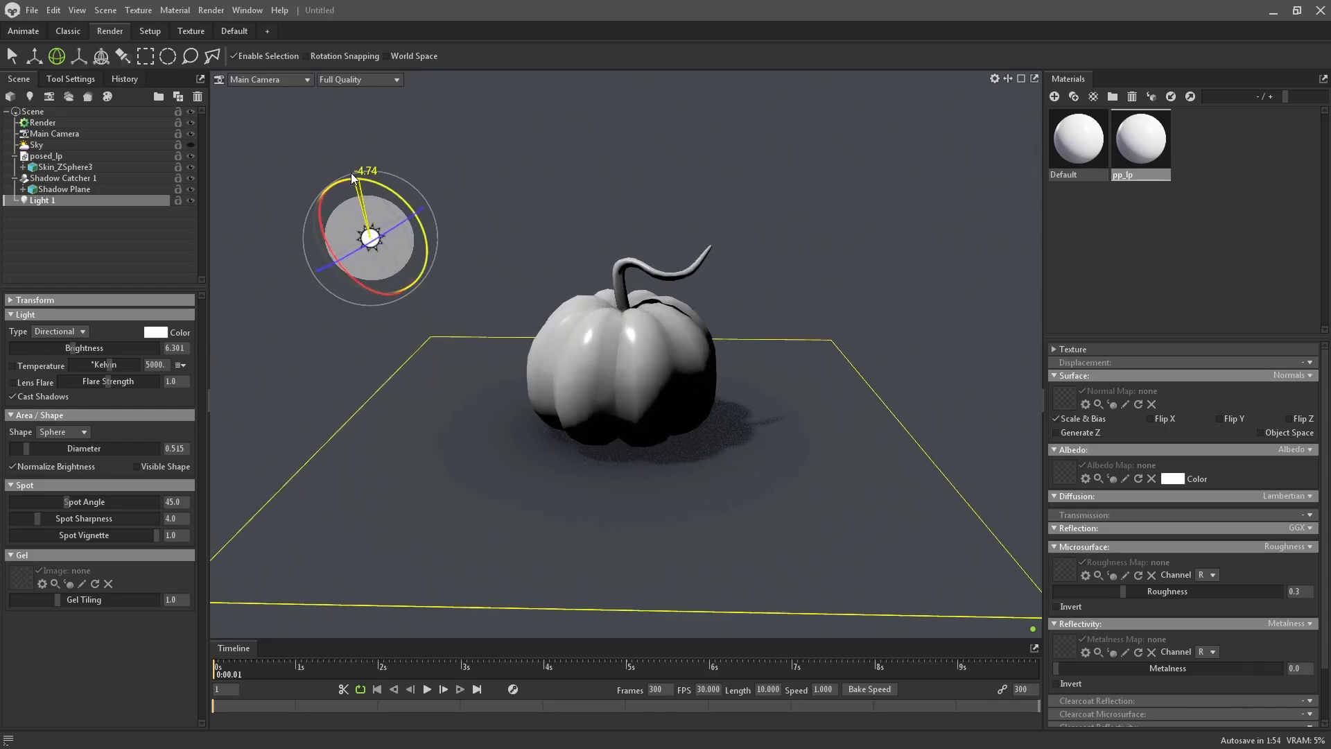
{"action": "left_click_drag", "start_coordinate": [627, 208], "coordinate": [630, 210], "text": "alt"}
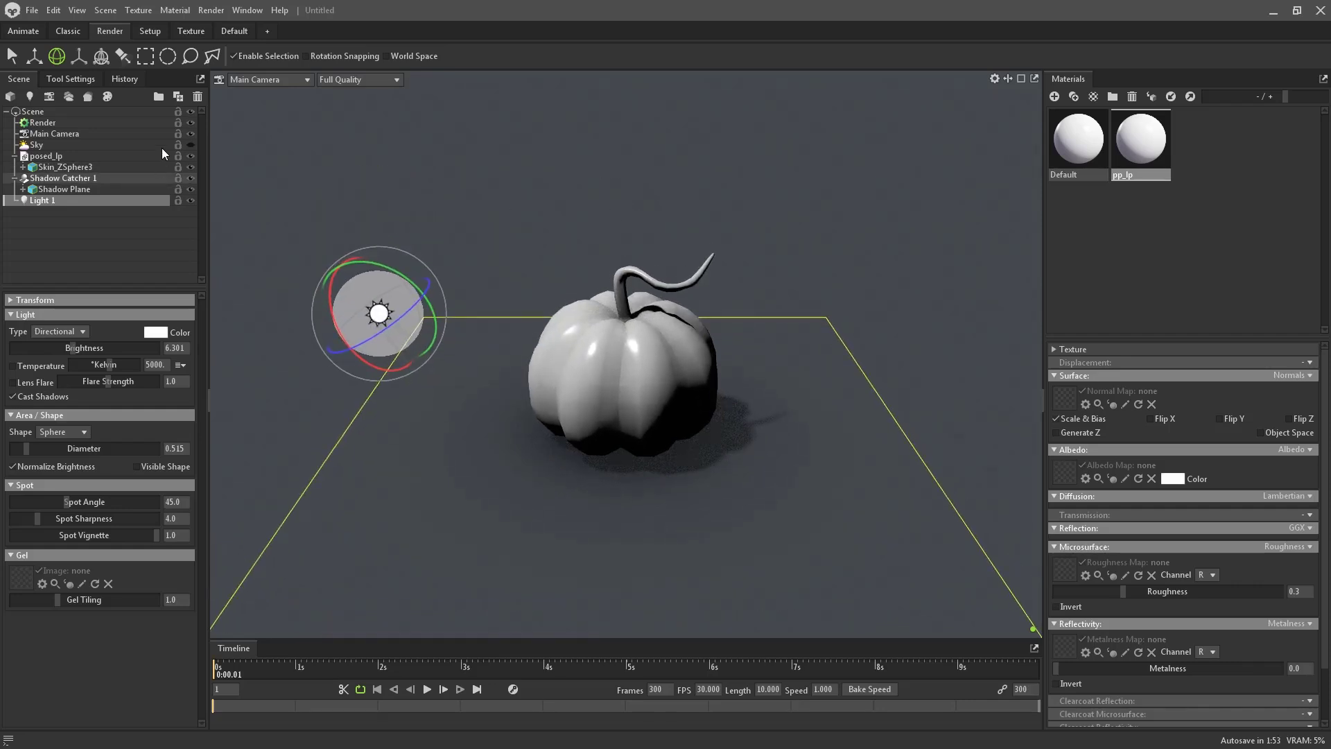
Step: Add a second directional light to the scene and move it away from the pumpkin
{"action": "left_click", "coordinate": [77, 10]}
{"action": "mouse_move", "coordinate": [106, 10]}
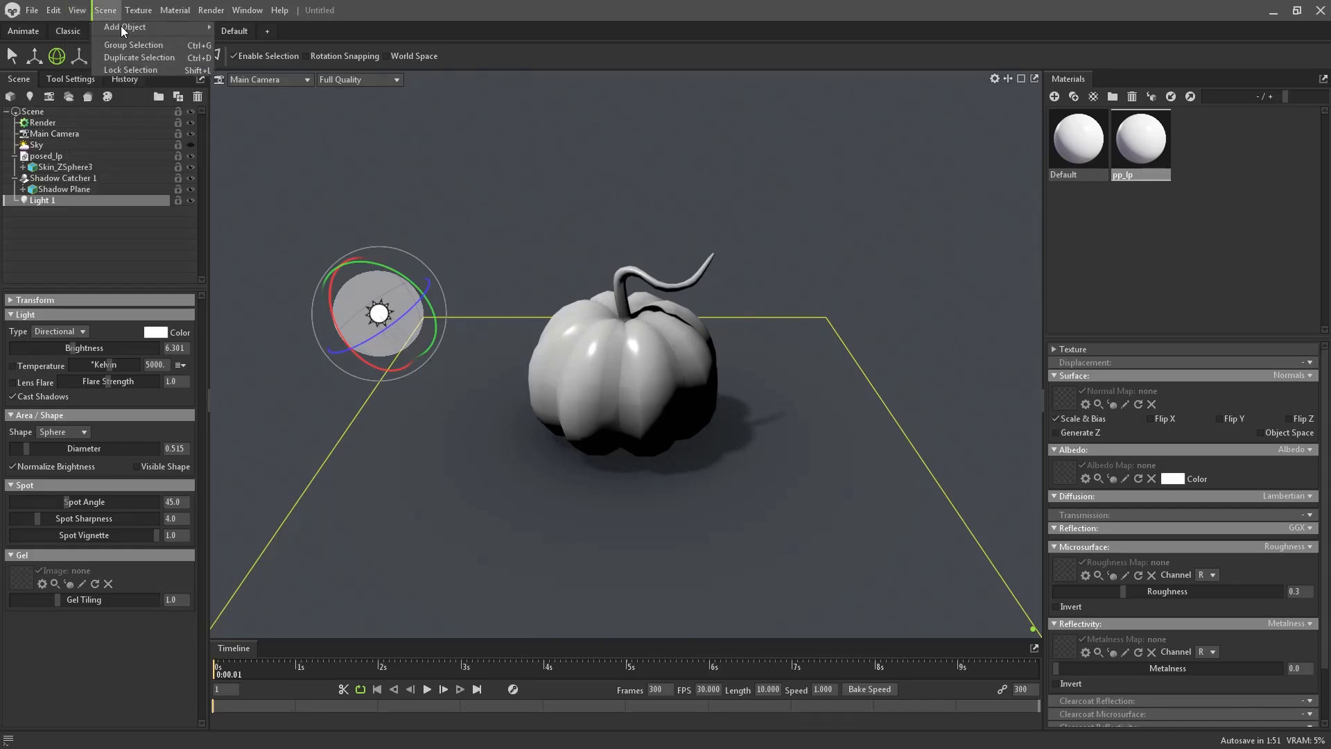
{"action": "mouse_move", "coordinate": [154, 27]}
{"action": "mouse_move", "coordinate": [261, 57]}
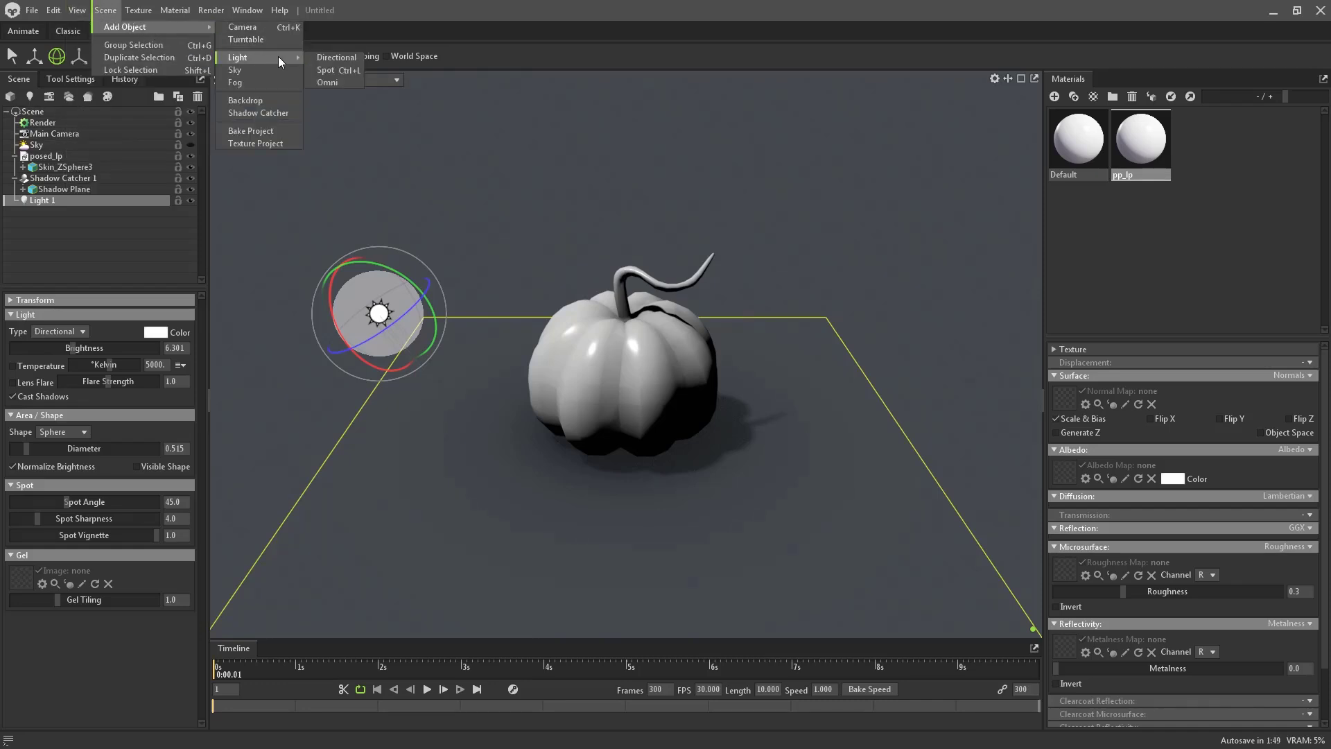
{"action": "left_click", "coordinate": [339, 57]}
{"action": "left_click_drag", "start_coordinate": [659, 314], "coordinate": [756, 337]}
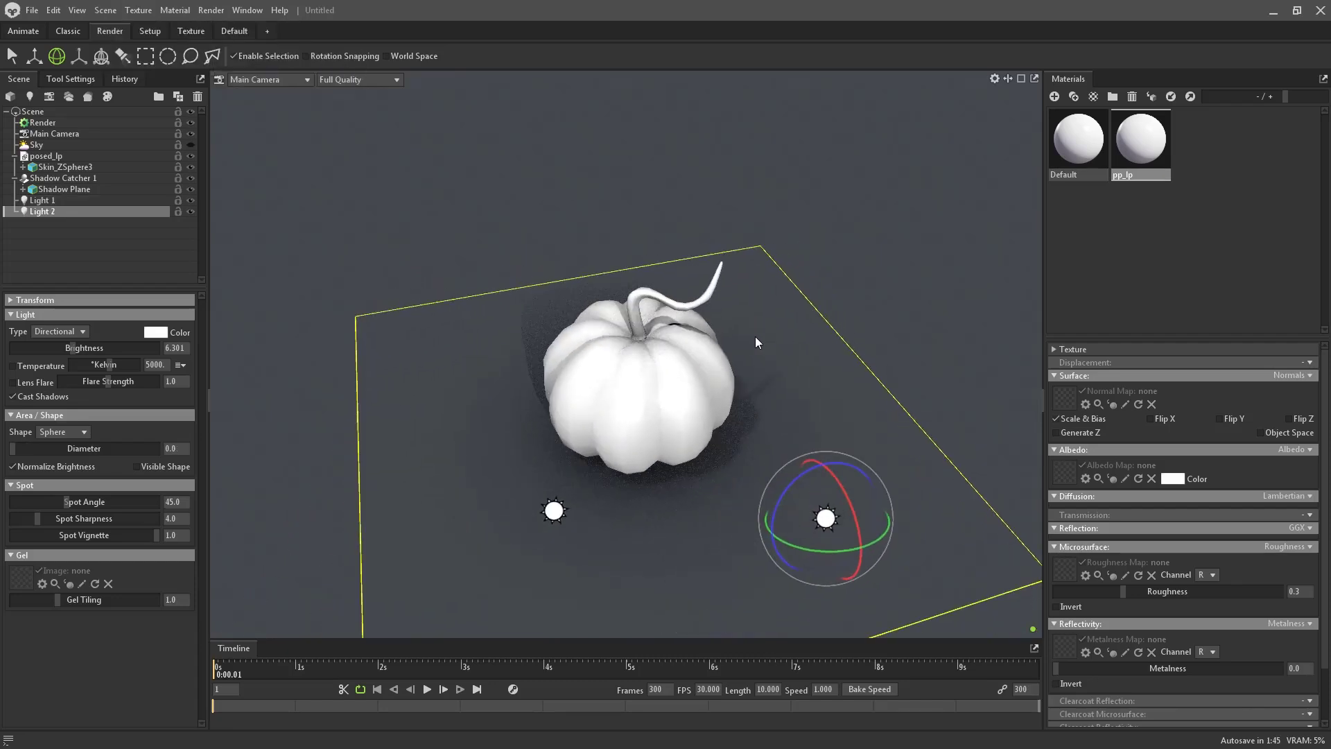
{"action": "scroll", "coordinate": [651, 327], "scroll_direction": "down", "scroll_amount": 8}
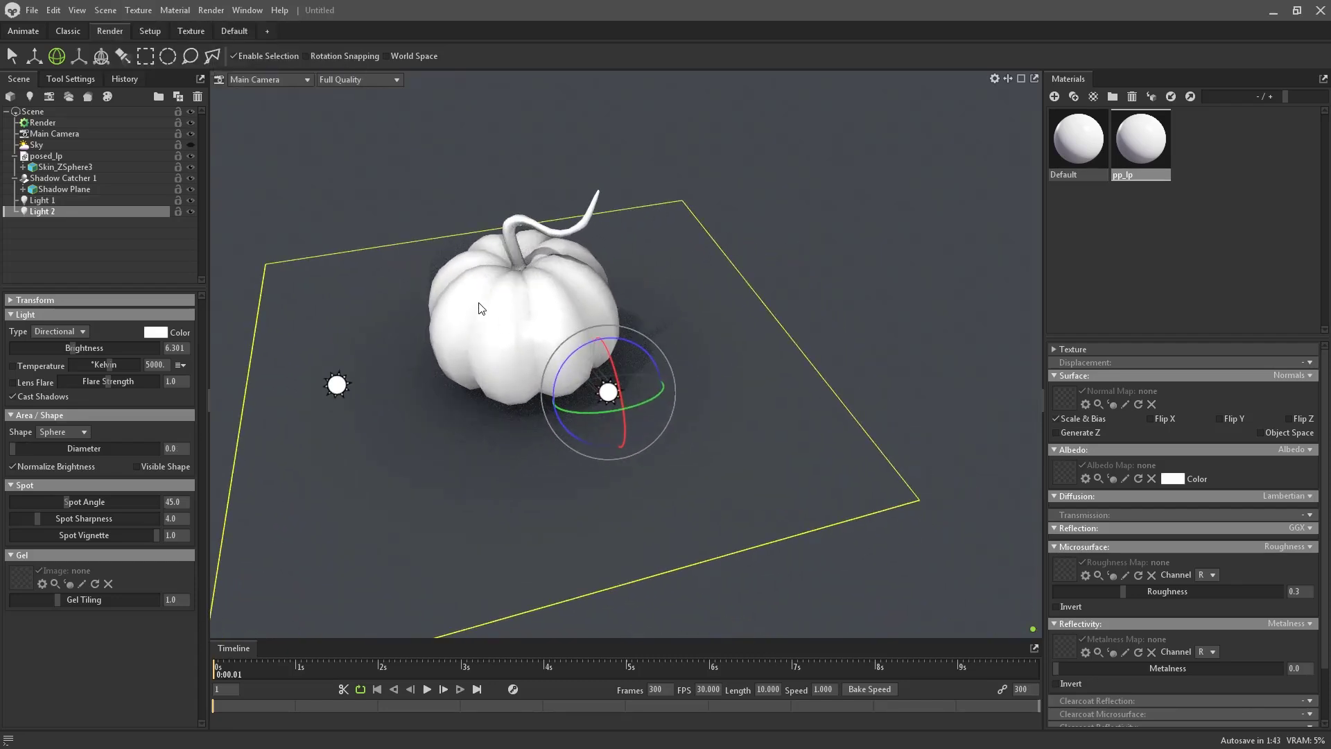
{"action": "key", "text": "w"}
{"action": "mouse_move", "coordinate": [664, 327]}
{"action": "left_mouse_down"}
{"action": "mouse_move", "coordinate": [721, 334]}
{"action": "mouse_move", "coordinate": [651, 310]}
{"action": "left_mouse_up"}
{"action": "key", "text": "e"}
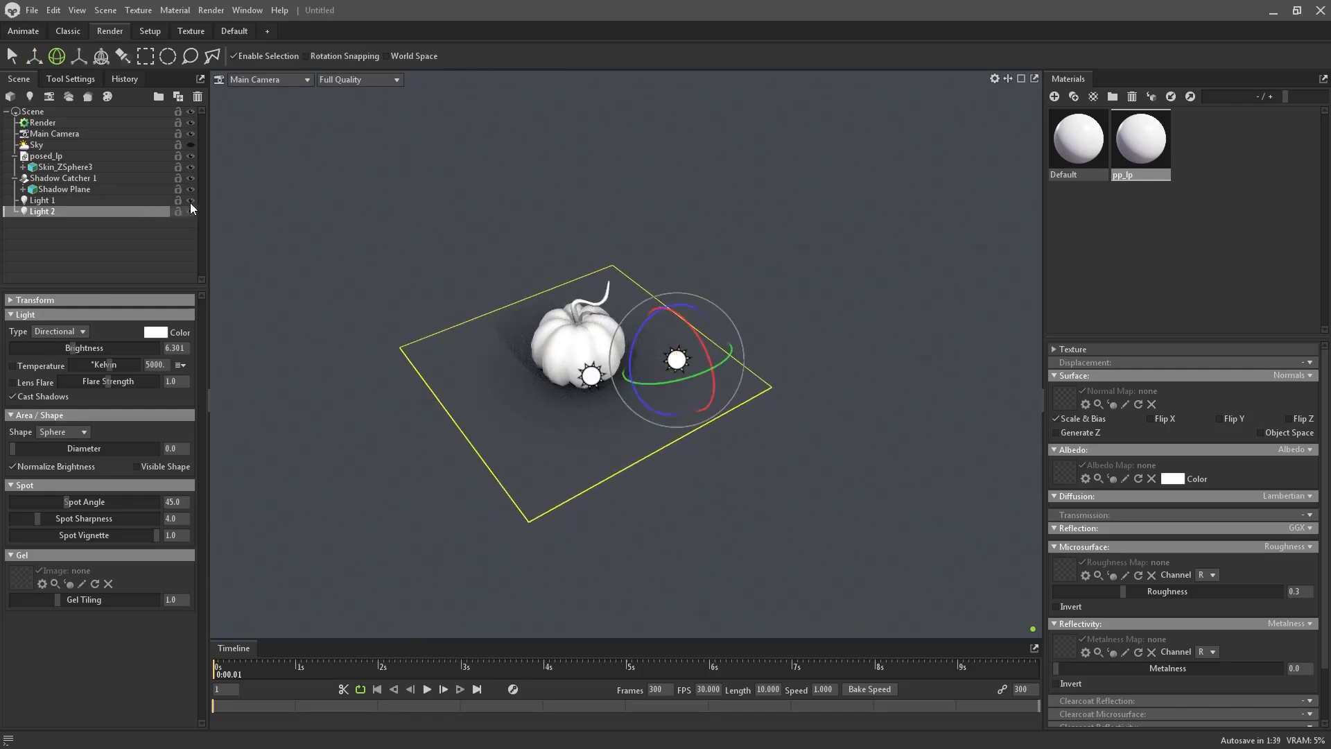
Step: Hide Light 1 and rename it frontal_l
{"action": "left_click", "coordinate": [191, 200]}
{"action": "left_click", "coordinate": [131, 201]}
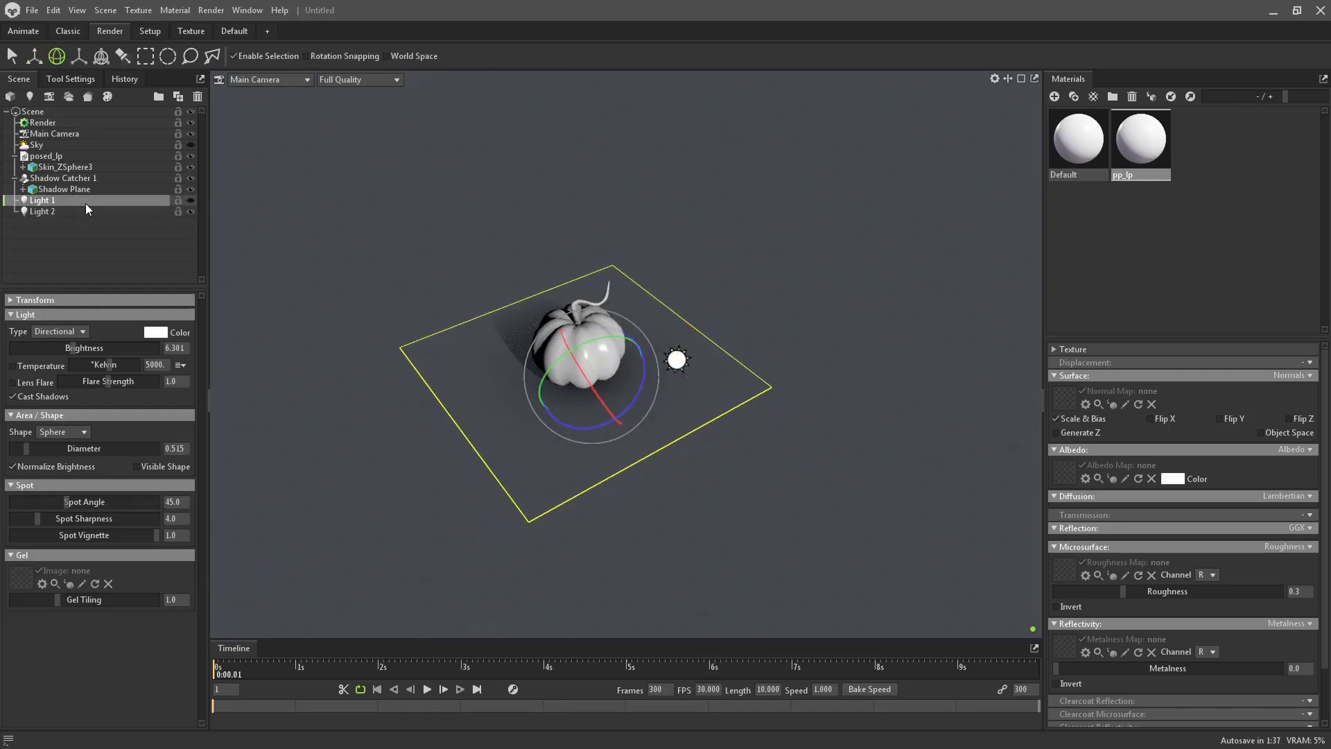
{"action": "right_click", "coordinate": [37, 200]}
{"action": "left_click", "coordinate": [19, 221]}
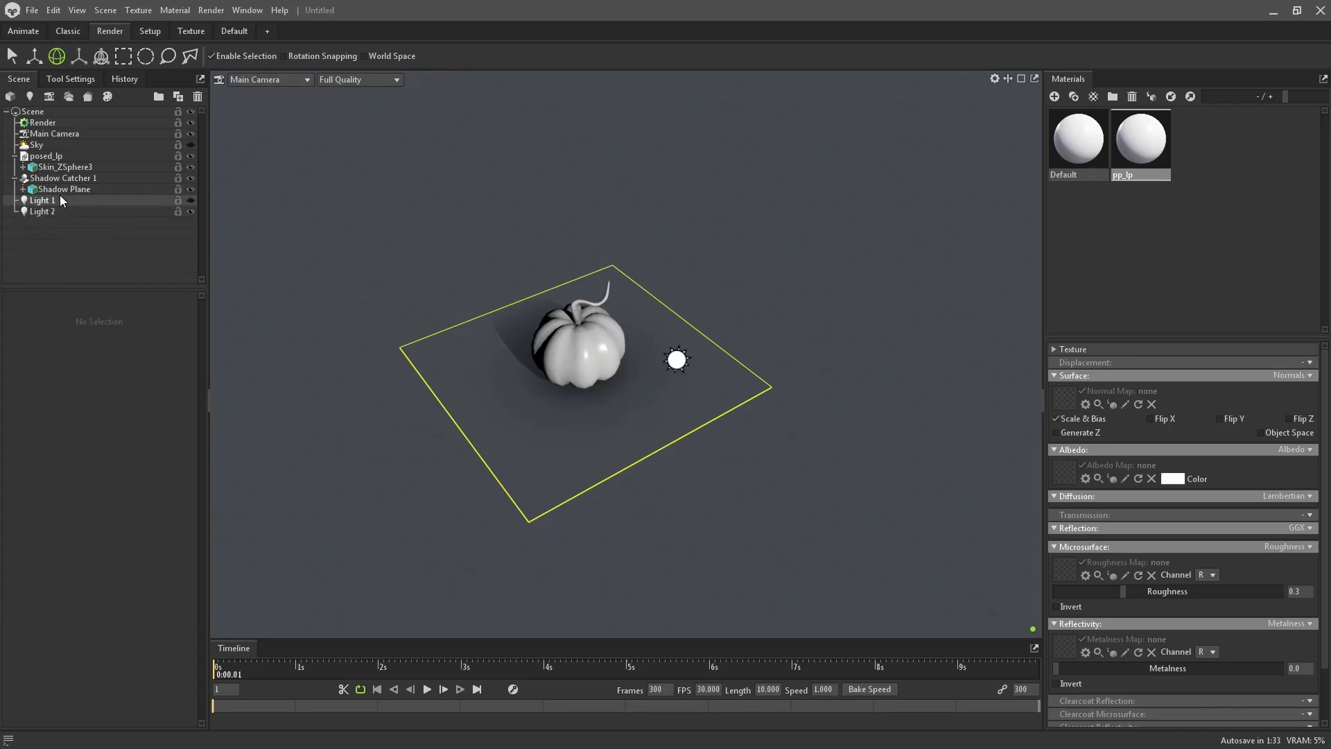
{"action": "left_click", "coordinate": [47, 201]}
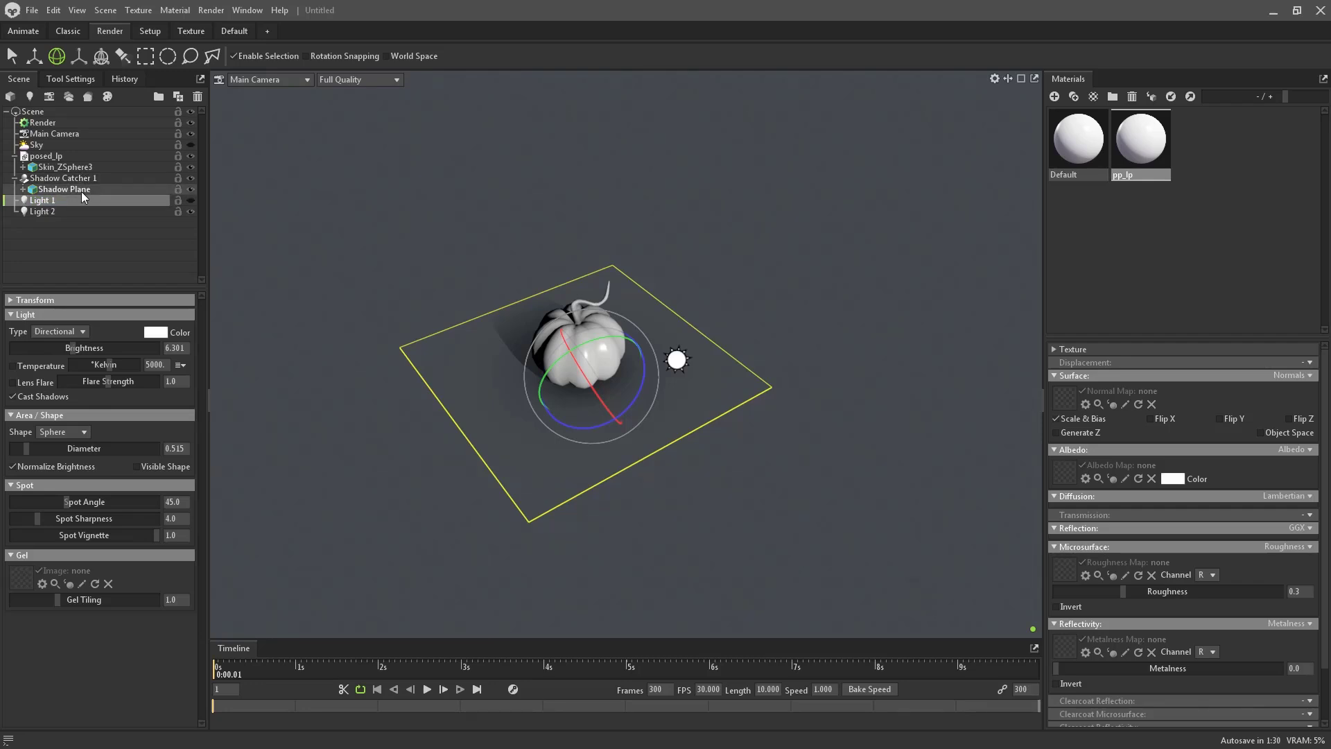
{"action": "double_click", "coordinate": [51, 200]}
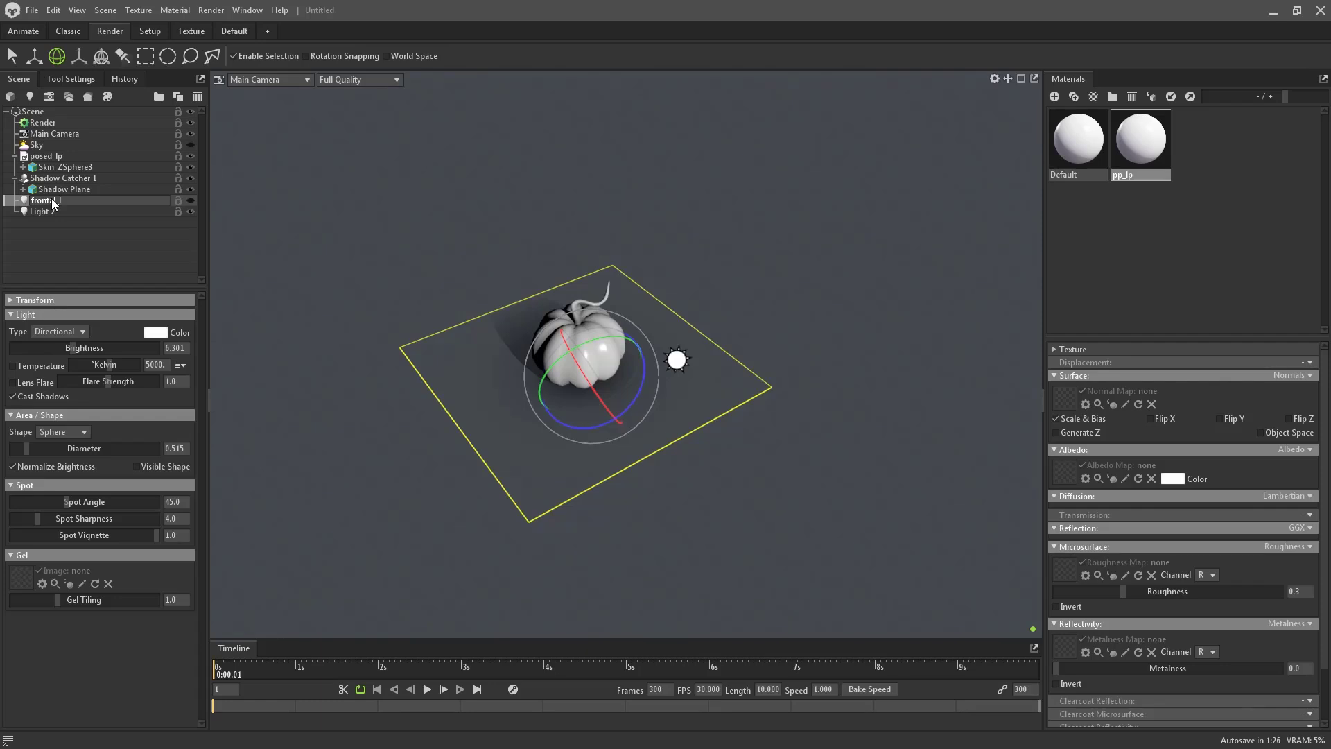
{"action": "key", "text": "Return"}
Step: Move Light 2 behind and beside the pumpkin, outside the shadow plane, rotating it about 73.5 degrees around its red axis
{"action": "left_click", "coordinate": [56, 210]}
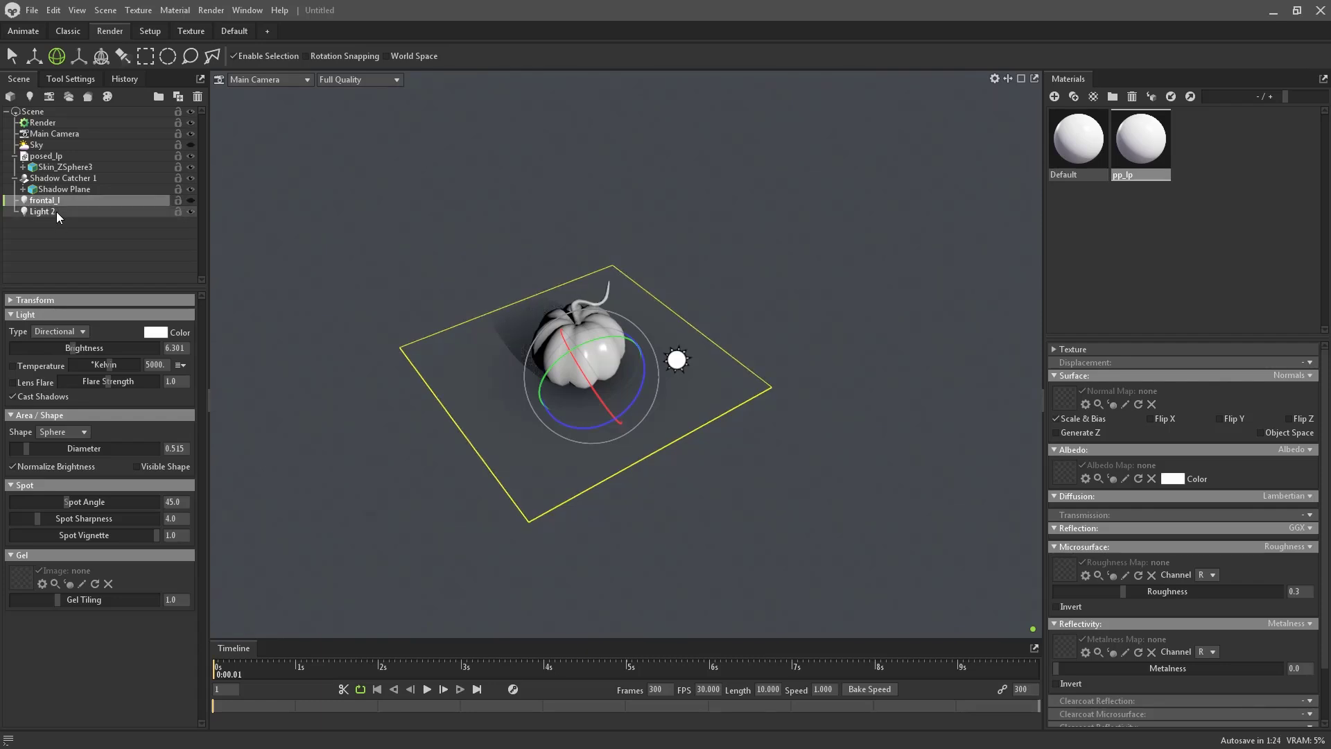
{"action": "key", "text": "w"}
{"action": "left_click_drag", "start_coordinate": [731, 370], "coordinate": [208, 166]}
{"action": "key", "text": "e"}
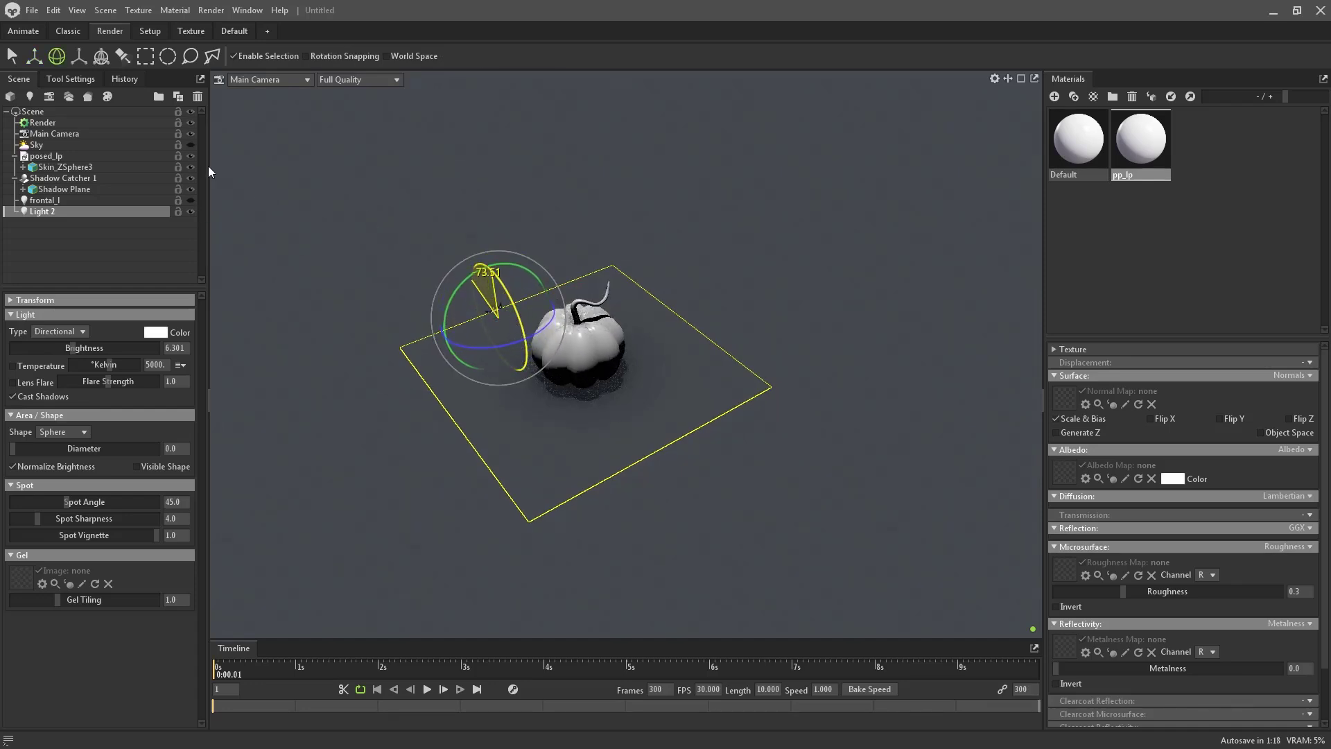
{"action": "key", "text": "w"}
{"action": "left_click_drag", "start_coordinate": [473, 258], "coordinate": [417, 266]}
{"action": "key", "text": "e"}
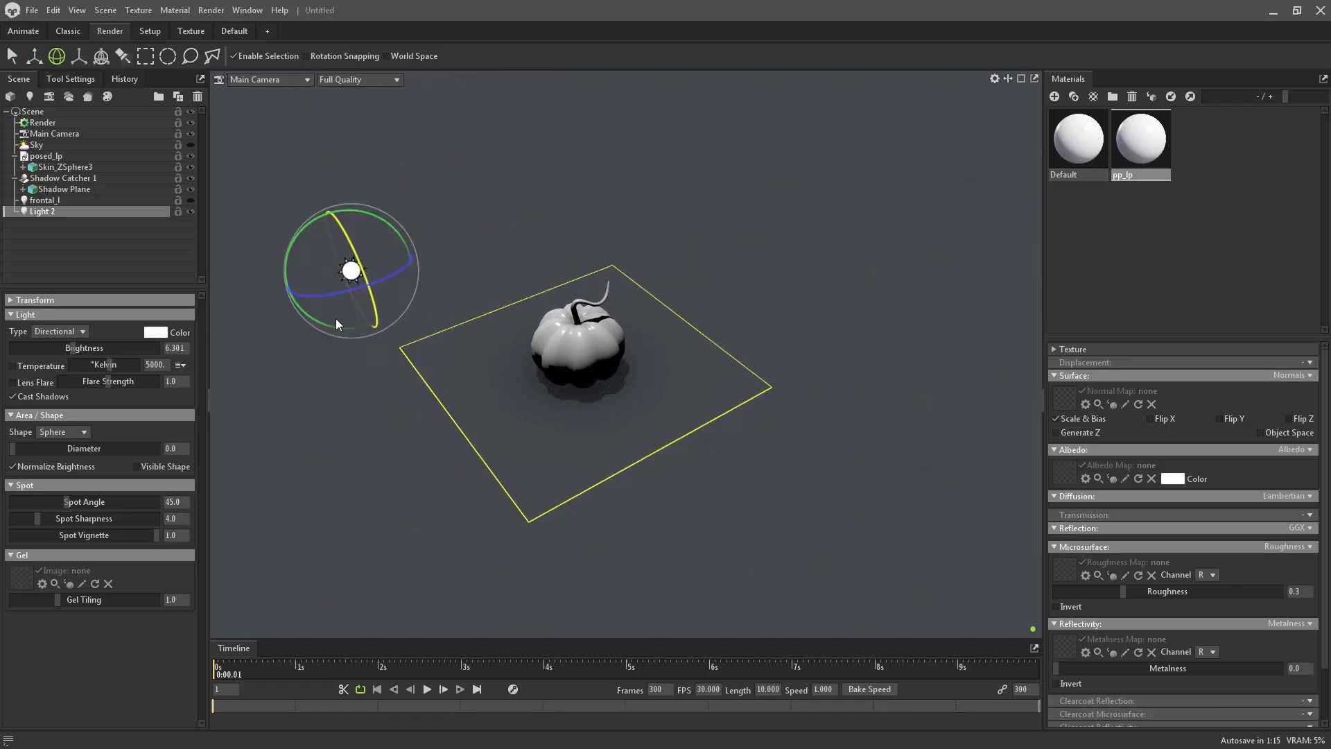
Step: Rotate Light 2 around its green axis, first about 68 and then about 6 degrees, to light the pumpkin from the side
{"action": "left_click_drag", "start_coordinate": [336, 318], "coordinate": [155, 339]}
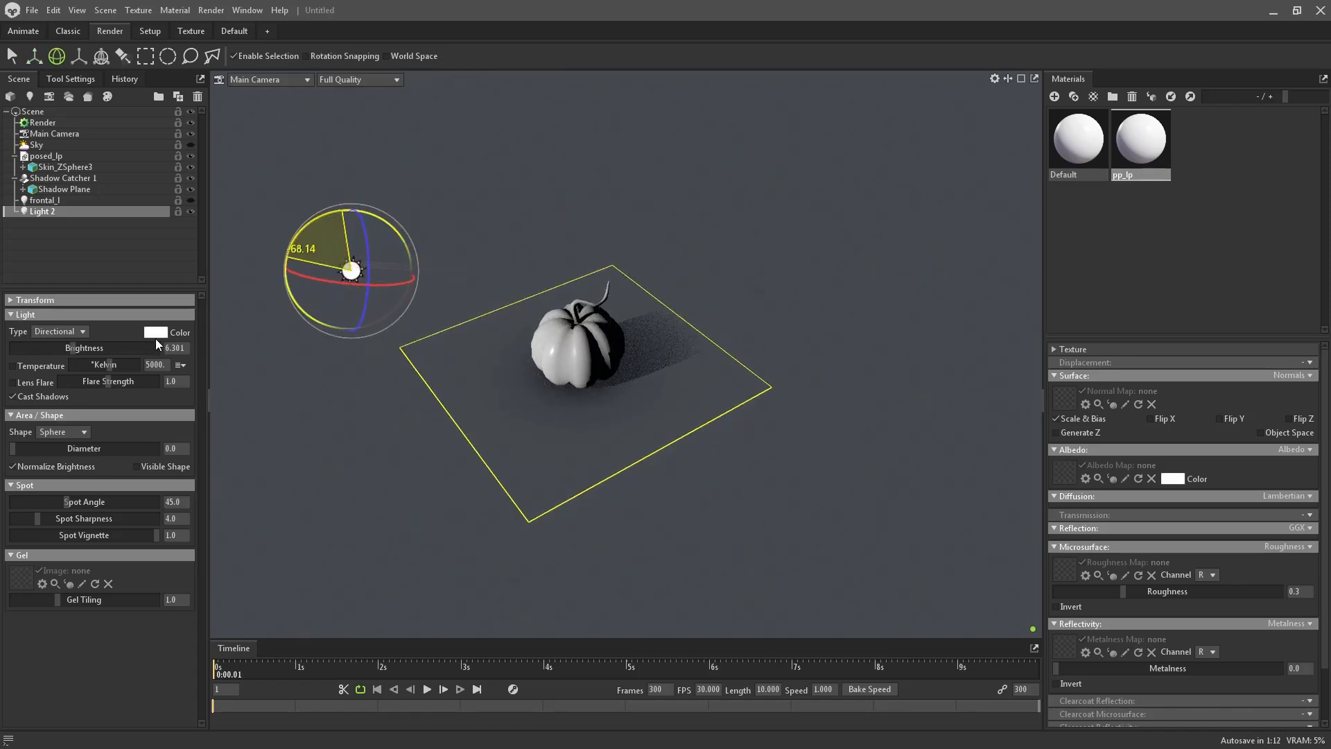
{"action": "left_click_drag", "start_coordinate": [546, 248], "coordinate": [493, 205]}
{"action": "scroll", "coordinate": [589, 274], "scroll_direction": "up", "scroll_amount": 5}
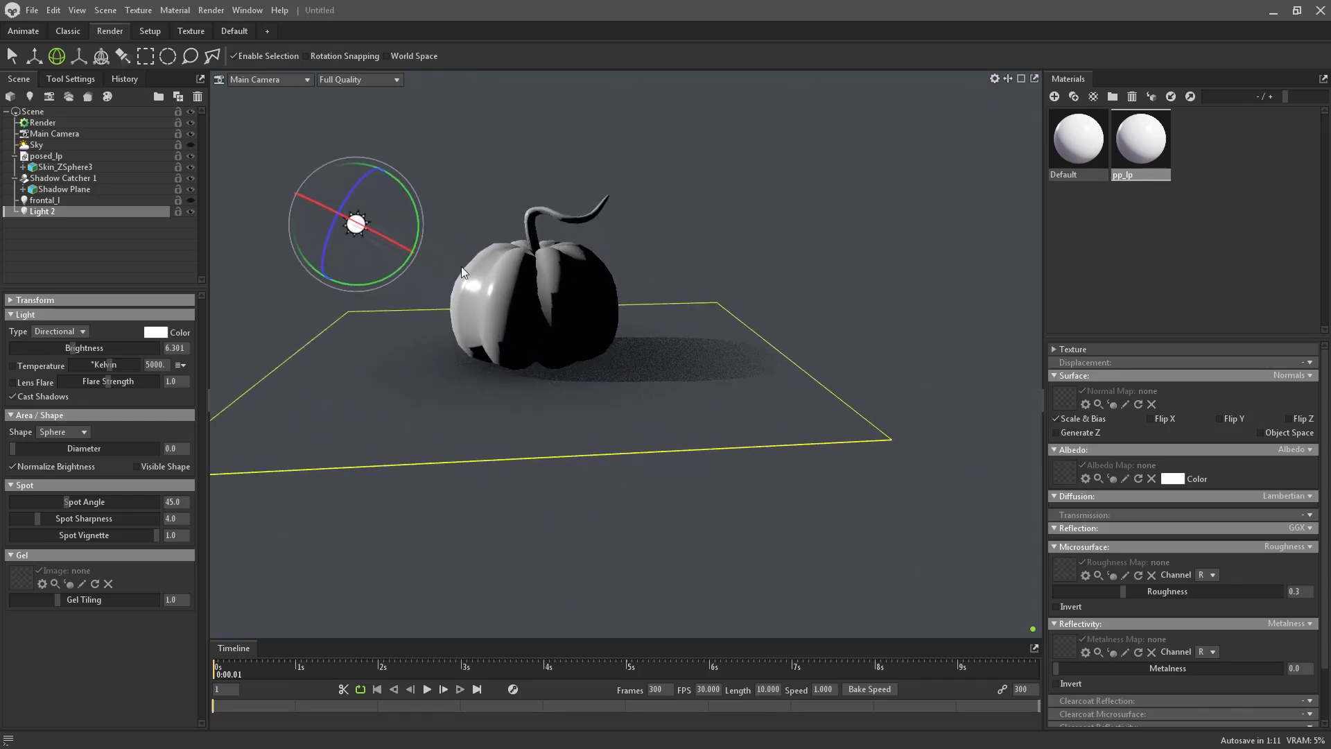
{"action": "mouse_move", "coordinate": [421, 218]}
{"action": "left_mouse_down"}
{"action": "mouse_move", "coordinate": [414, 197]}
{"action": "mouse_move", "coordinate": [427, 247]}
{"action": "mouse_move", "coordinate": [424, 227]}
{"action": "left_mouse_up"}
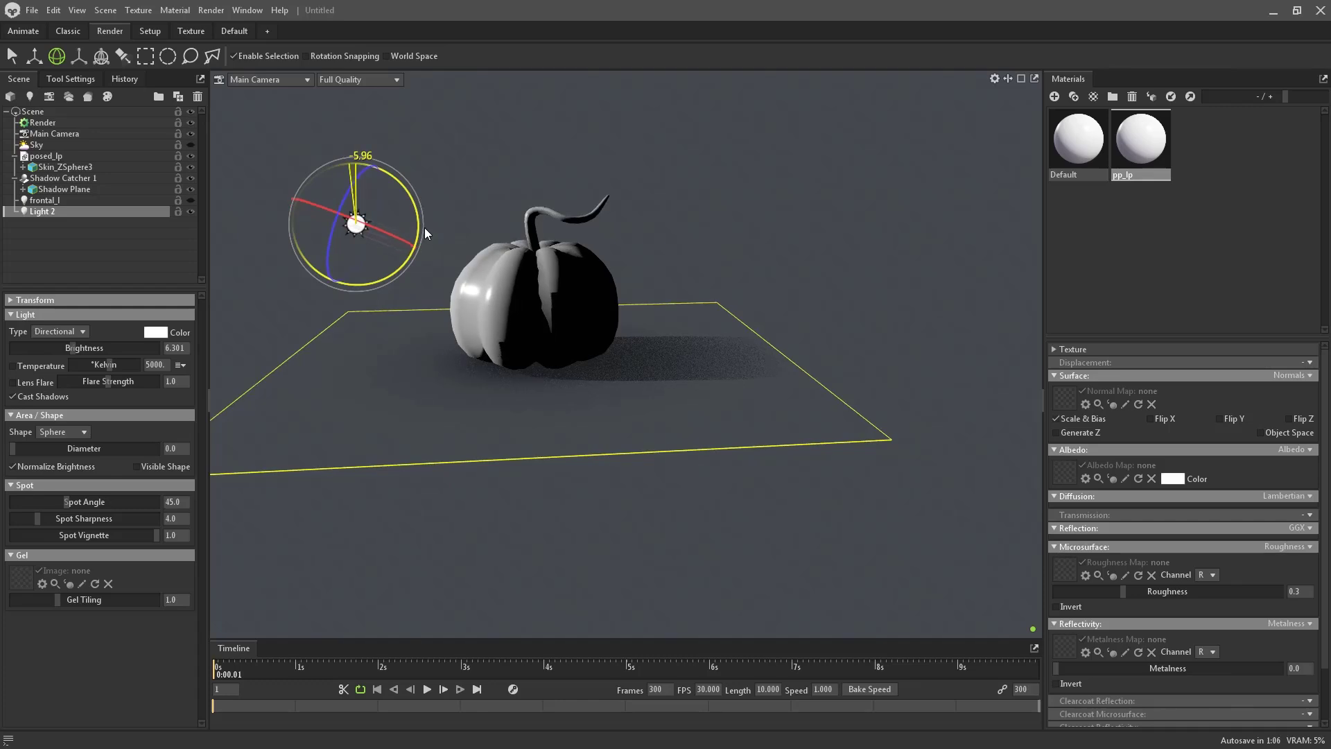
{"action": "left_click_drag", "start_coordinate": [497, 191], "coordinate": [505, 180]}
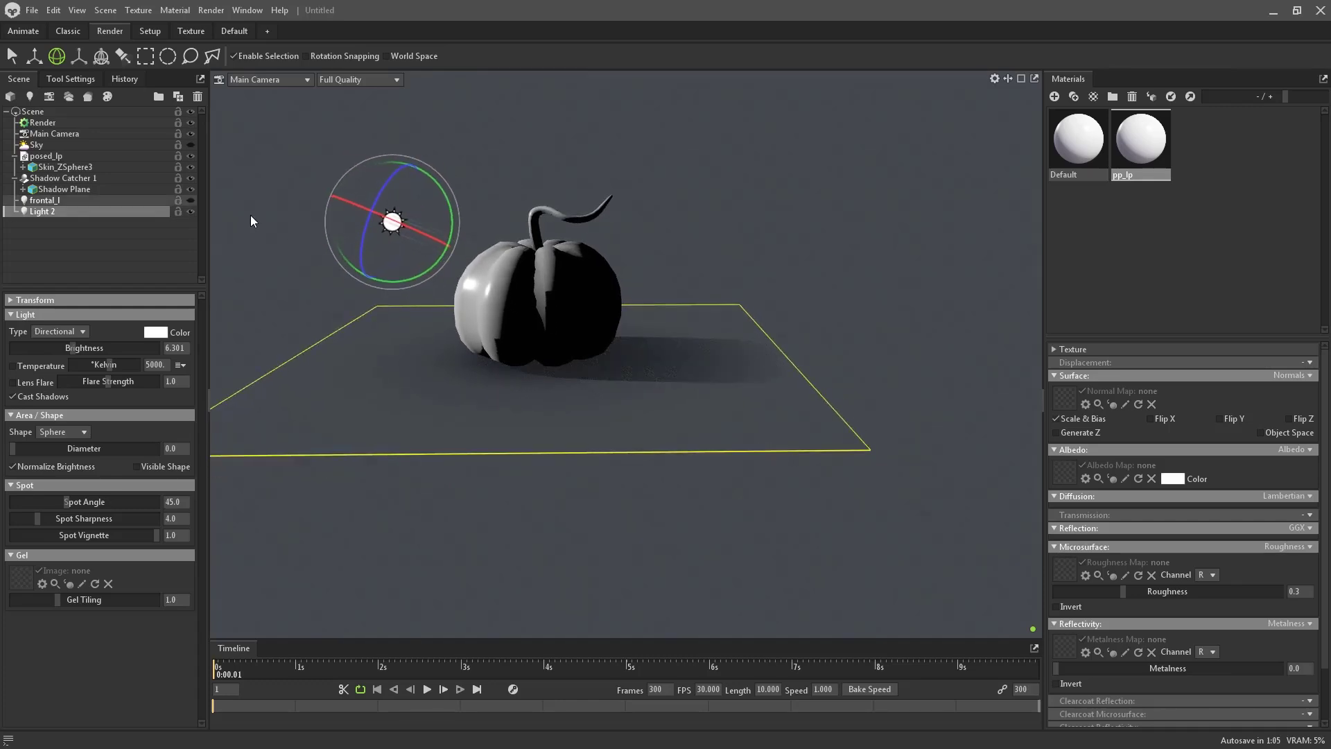
{"action": "scroll", "coordinate": [614, 201], "scroll_direction": "up", "scroll_amount": 3}
{"action": "middle_click_drag", "start_coordinate": [601, 221], "coordinate": [719, 326]}
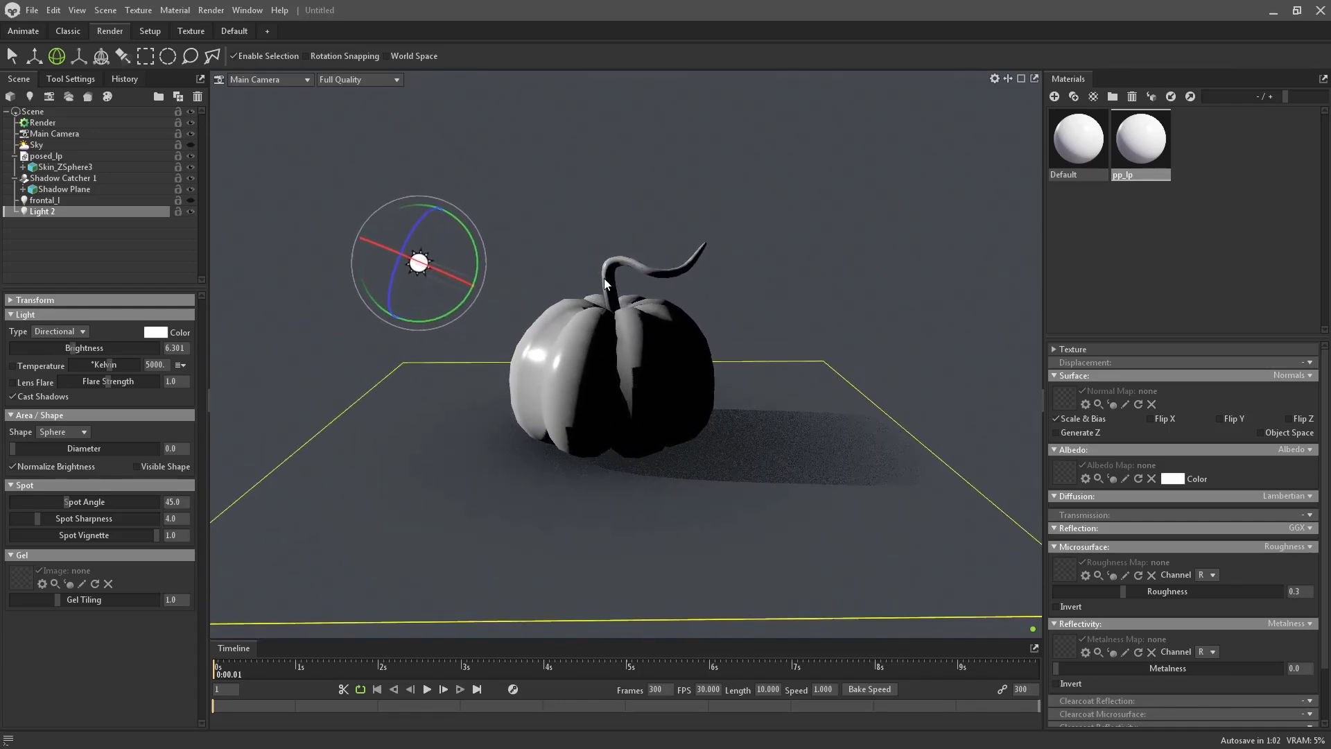
Step: Add a new camera to the scene and frame the pumpkin and its shadow through it
{"action": "left_click", "coordinate": [110, 11]}
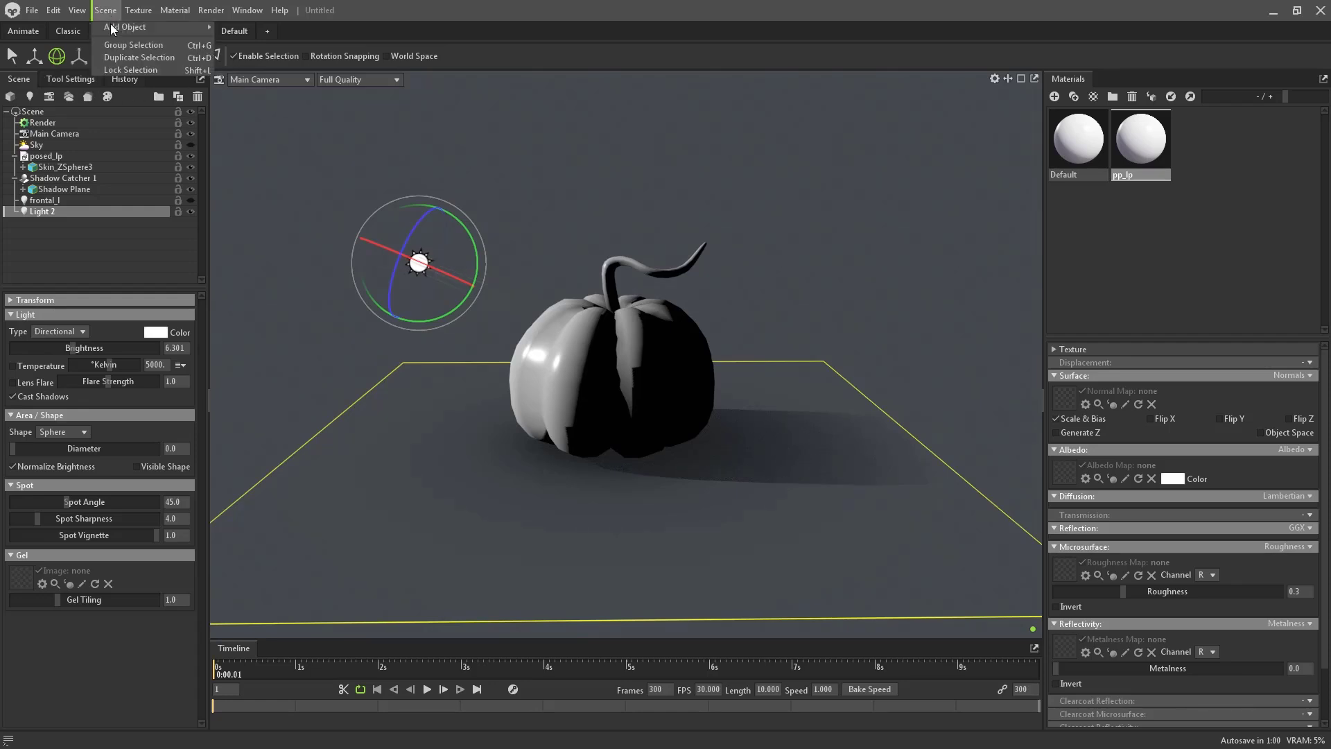
{"action": "mouse_move", "coordinate": [153, 25]}
{"action": "left_click", "coordinate": [259, 27]}
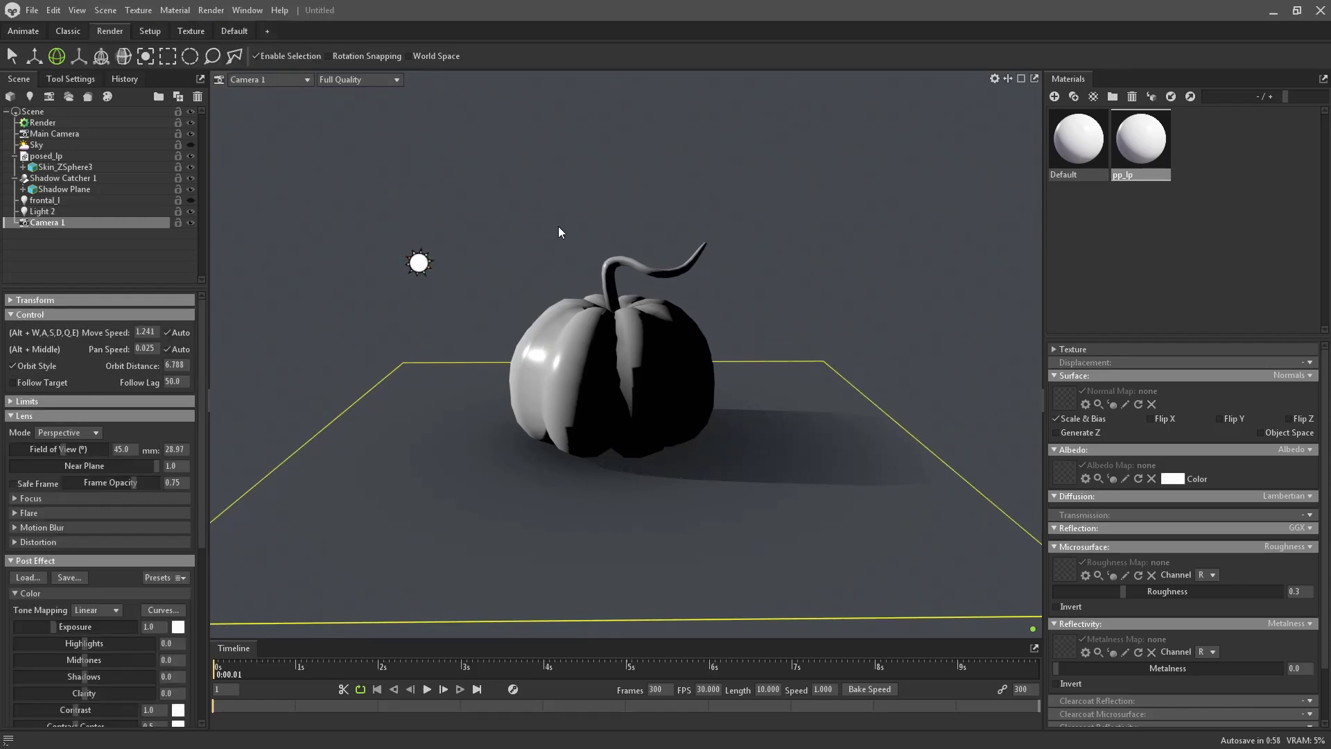
{"action": "mouse_move", "coordinate": [632, 234]}
{"action": "middle_mouse_down"}
{"action": "mouse_move", "coordinate": [667, 274]}
{"action": "mouse_move", "coordinate": [638, 252]}
{"action": "mouse_move", "coordinate": [652, 271]}
{"action": "mouse_move", "coordinate": [641, 239]}
{"action": "middle_mouse_up"}
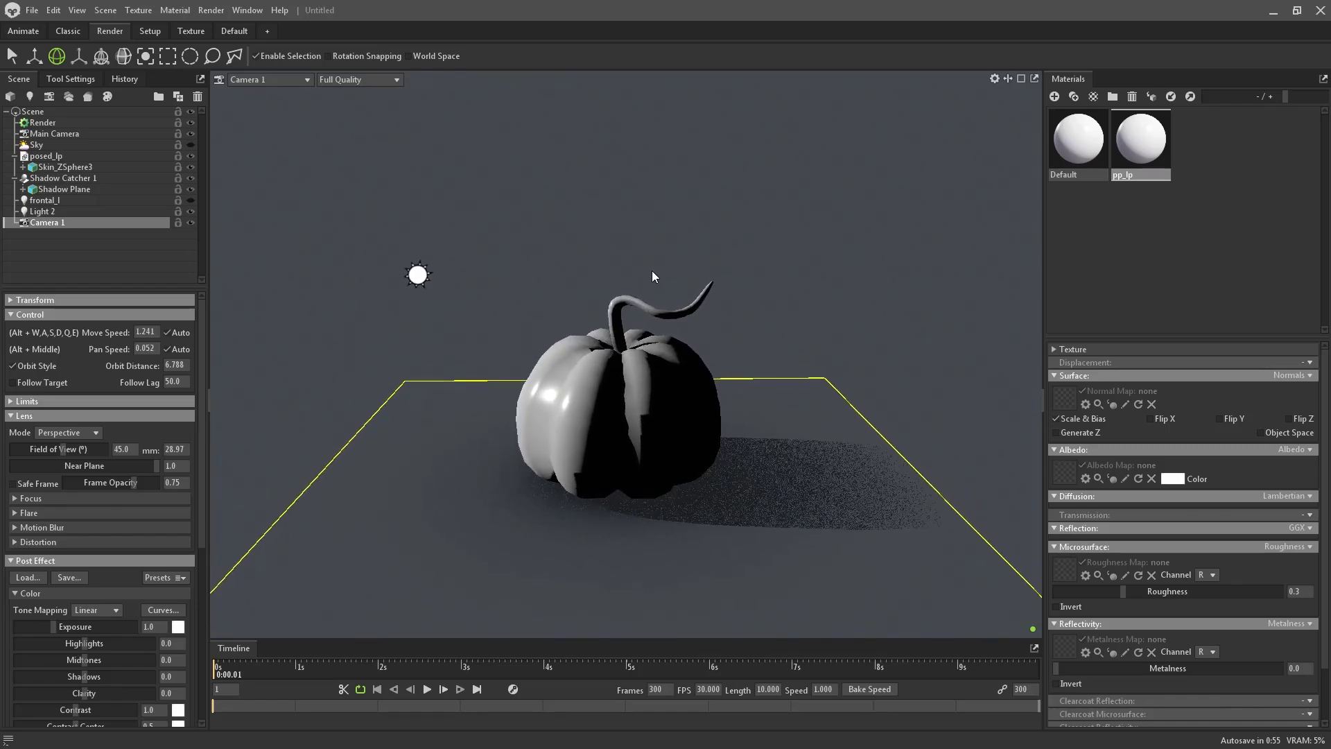
{"action": "scroll", "coordinate": [610, 236], "scroll_direction": "down", "scroll_amount": 5}
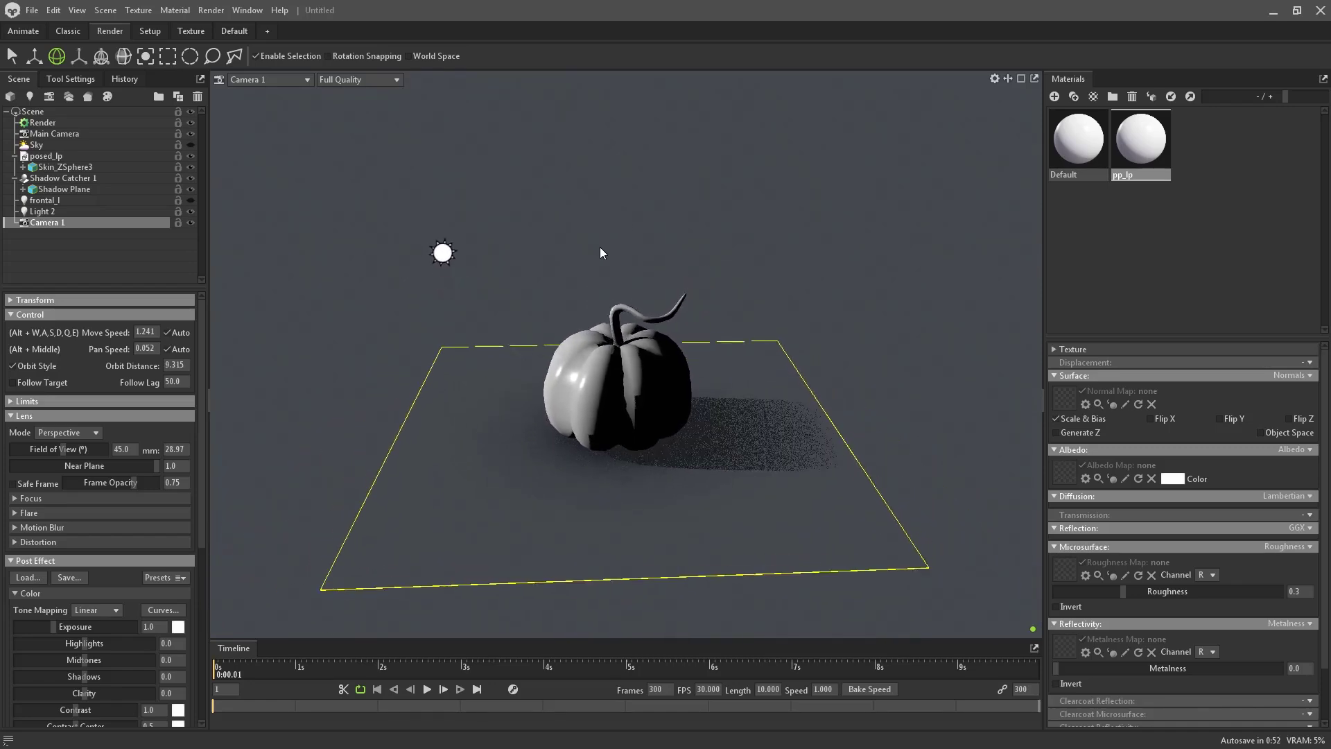
{"action": "scroll", "coordinate": [667, 268], "scroll_direction": "up", "scroll_amount": 4}
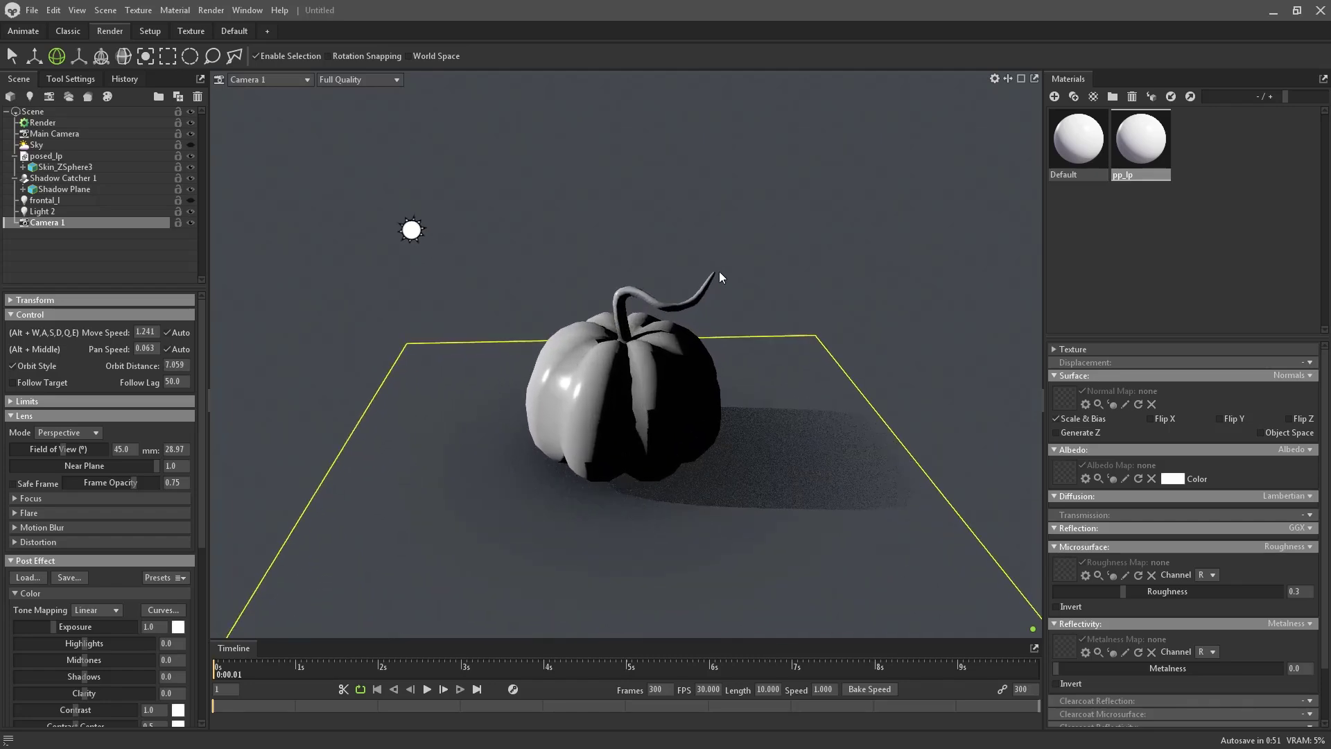
{"action": "left_click_drag", "start_coordinate": [718, 284], "coordinate": [675, 261]}
{"action": "left_click", "coordinate": [639, 242]}
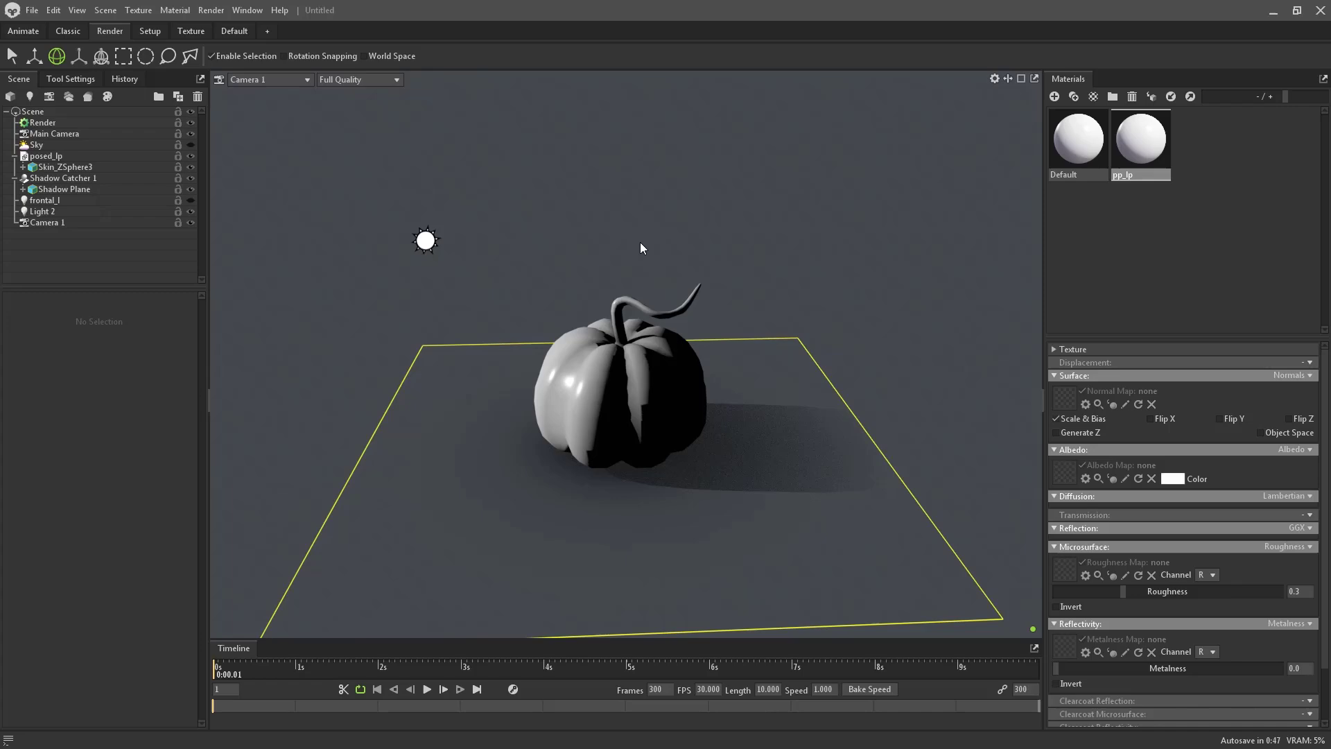
Step: Switch the viewport back to the Main Camera and view the pumpkin from a slightly raised angle
{"action": "left_click", "coordinate": [426, 242]}
{"action": "left_click", "coordinate": [271, 80]}
{"action": "mouse_move", "coordinate": [255, 93]}
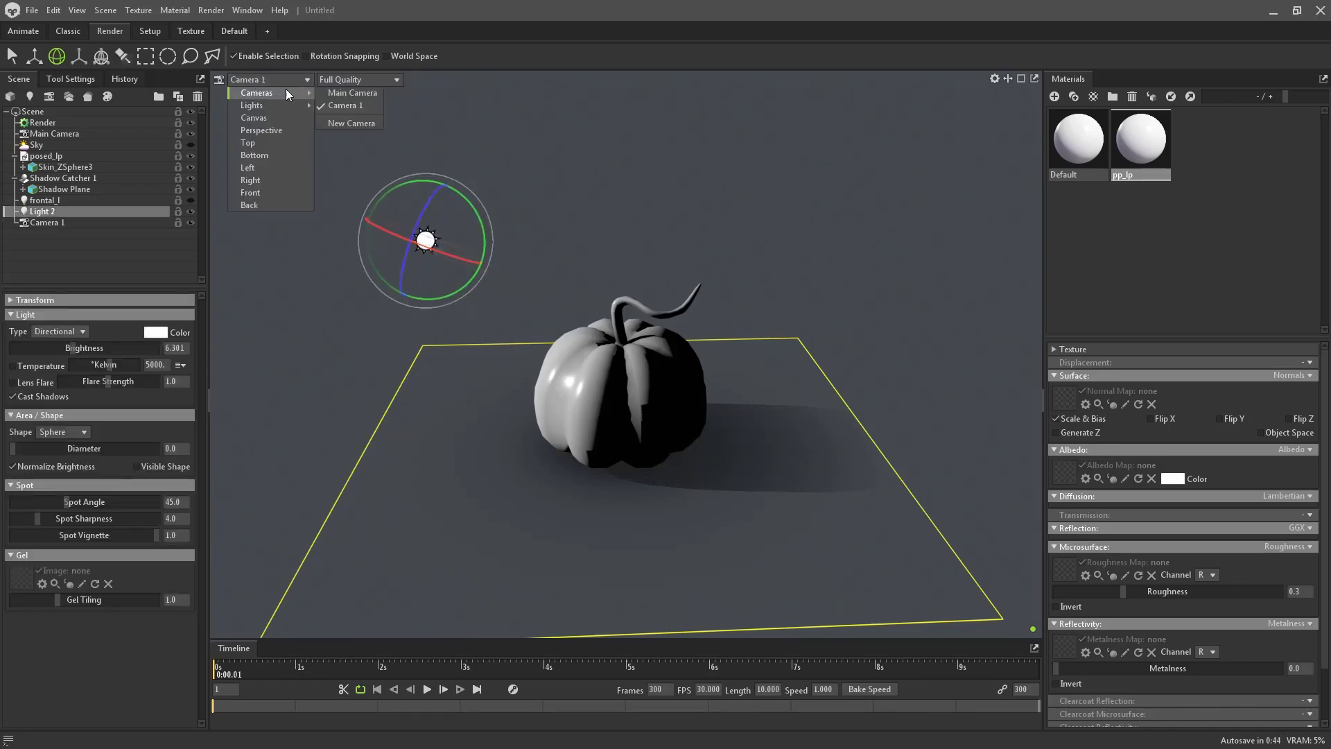
{"action": "left_click", "coordinate": [368, 93]}
{"action": "mouse_move", "coordinate": [607, 217]}
{"action": "left_mouse_down"}
{"action": "mouse_move", "coordinate": [614, 252]}
{"action": "mouse_move", "coordinate": [591, 273]}
{"action": "mouse_move", "coordinate": [551, 239]}
{"action": "mouse_move", "coordinate": [582, 226]}
{"action": "left_mouse_up"}
{"action": "left_click", "coordinate": [76, 223]}
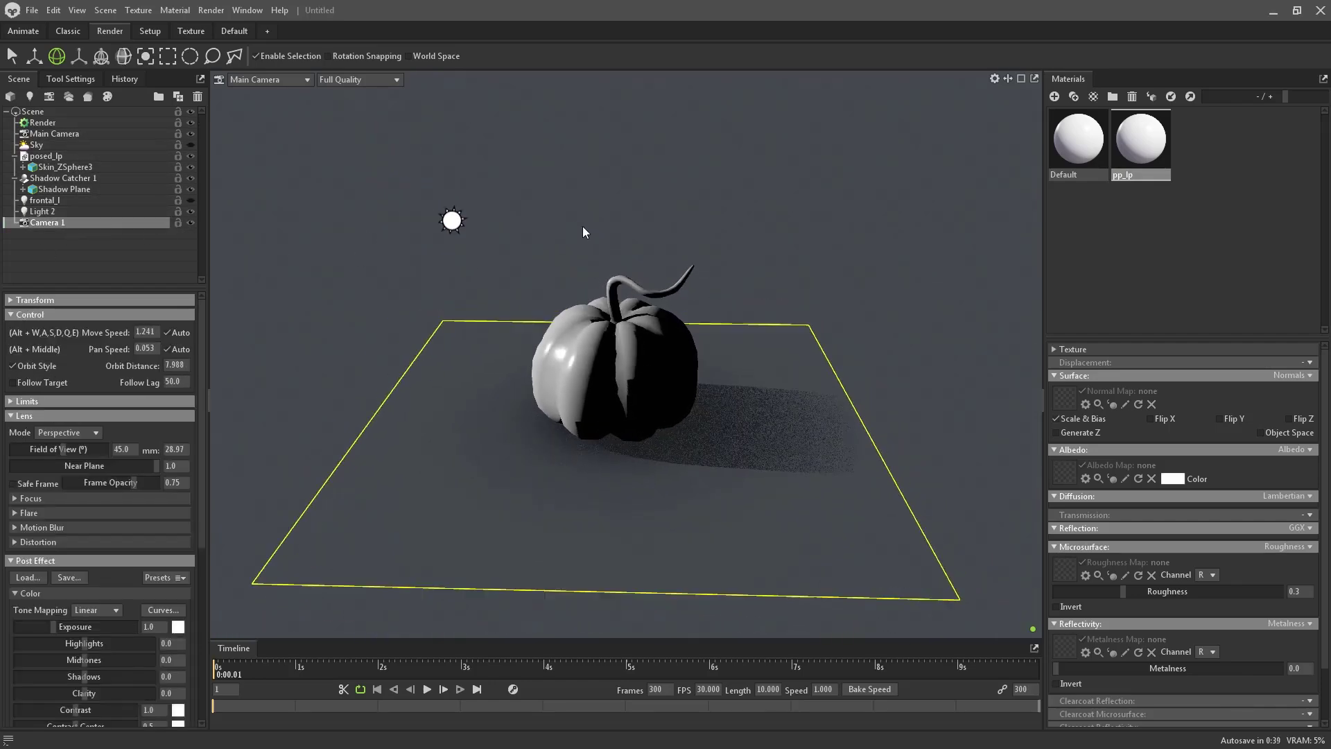
Step: Rotate Light 2 so it strikes the pumpkin from behind and casts its shadow diagonally towards the camera
{"action": "left_click", "coordinate": [438, 222]}
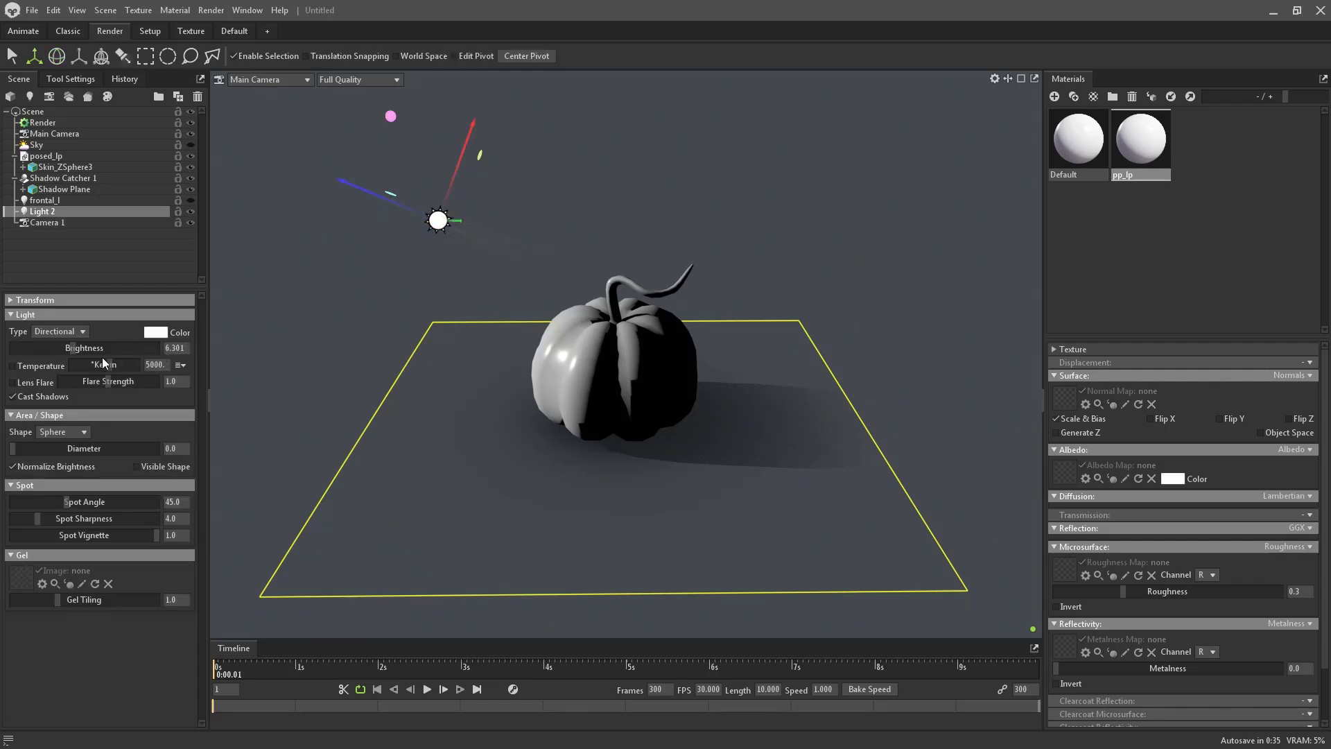
{"action": "key", "text": "e"}
{"action": "left_click_drag", "start_coordinate": [498, 242], "coordinate": [594, 256]}
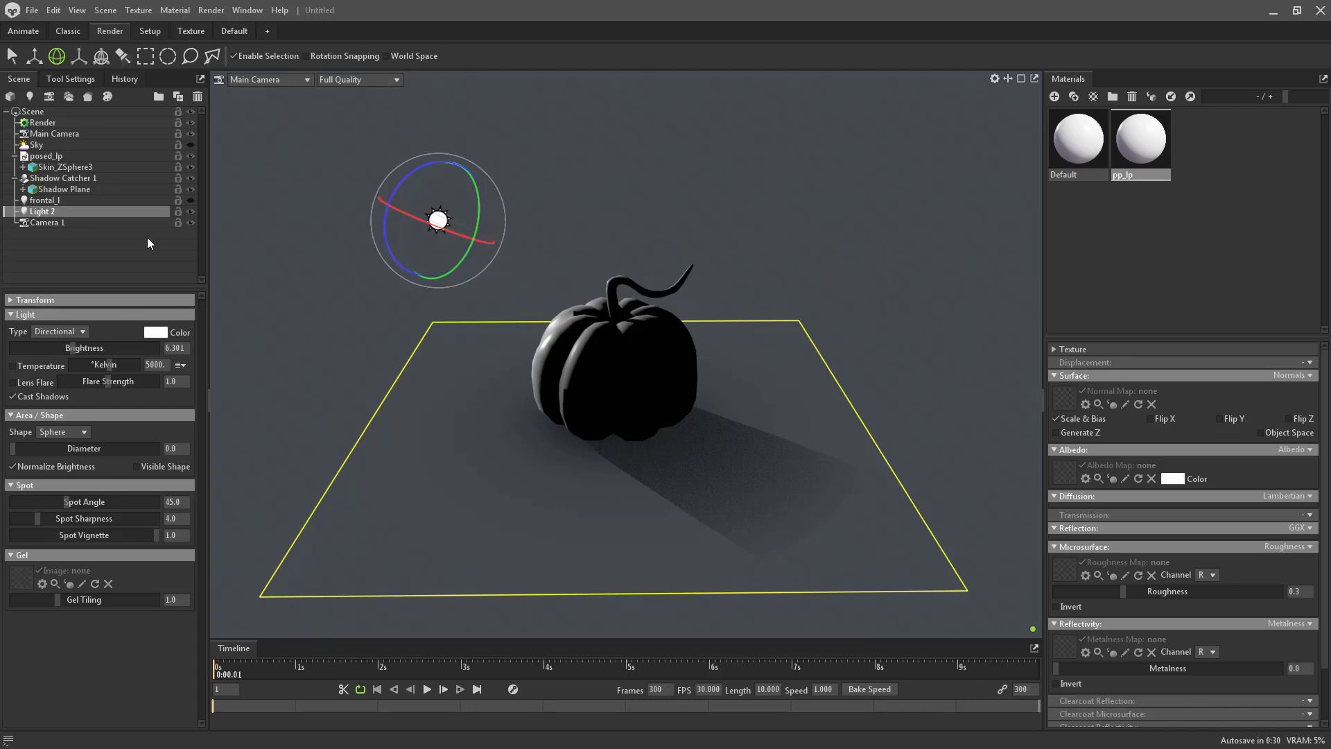
Step: Set the sky's backdrop color to black (000000) and hide Shadow Catcher 1
{"action": "left_click", "coordinate": [57, 145]}
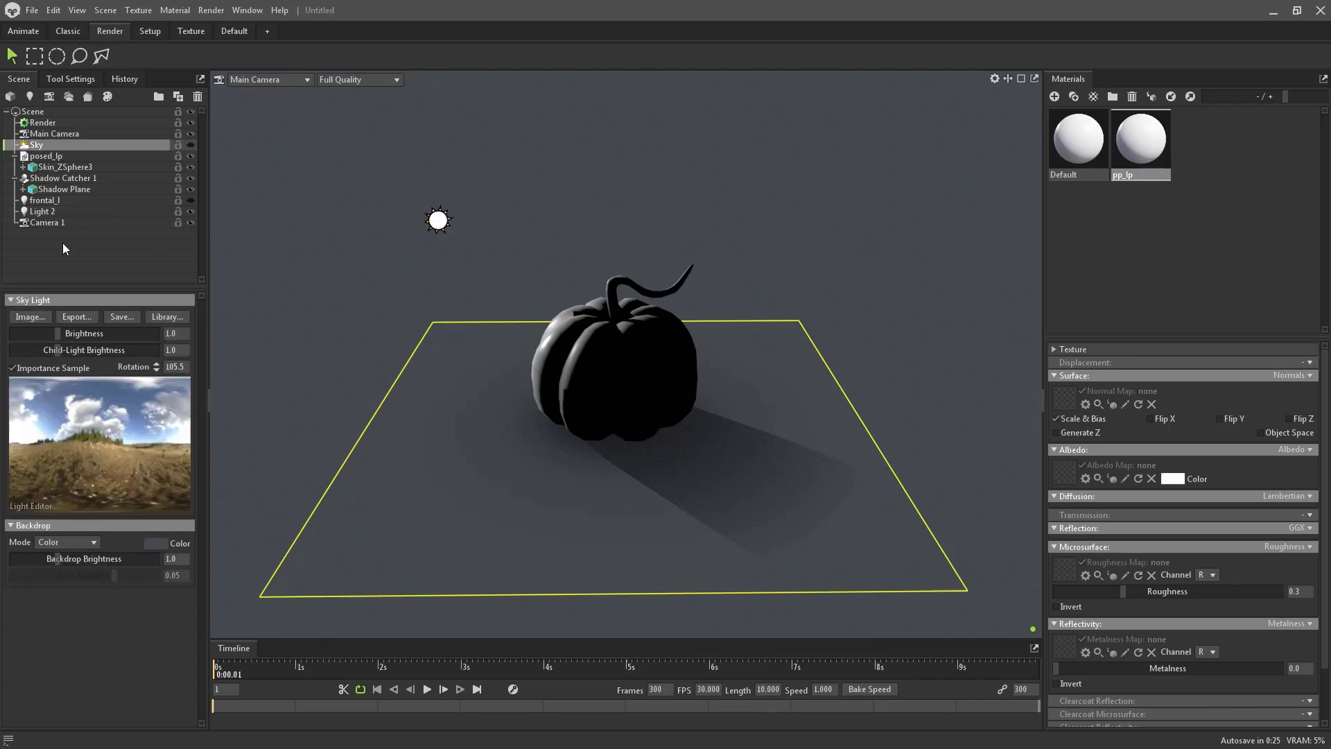
{"action": "left_click", "coordinate": [156, 543]}
{"action": "left_click_drag", "start_coordinate": [589, 422], "coordinate": [459, 490]}
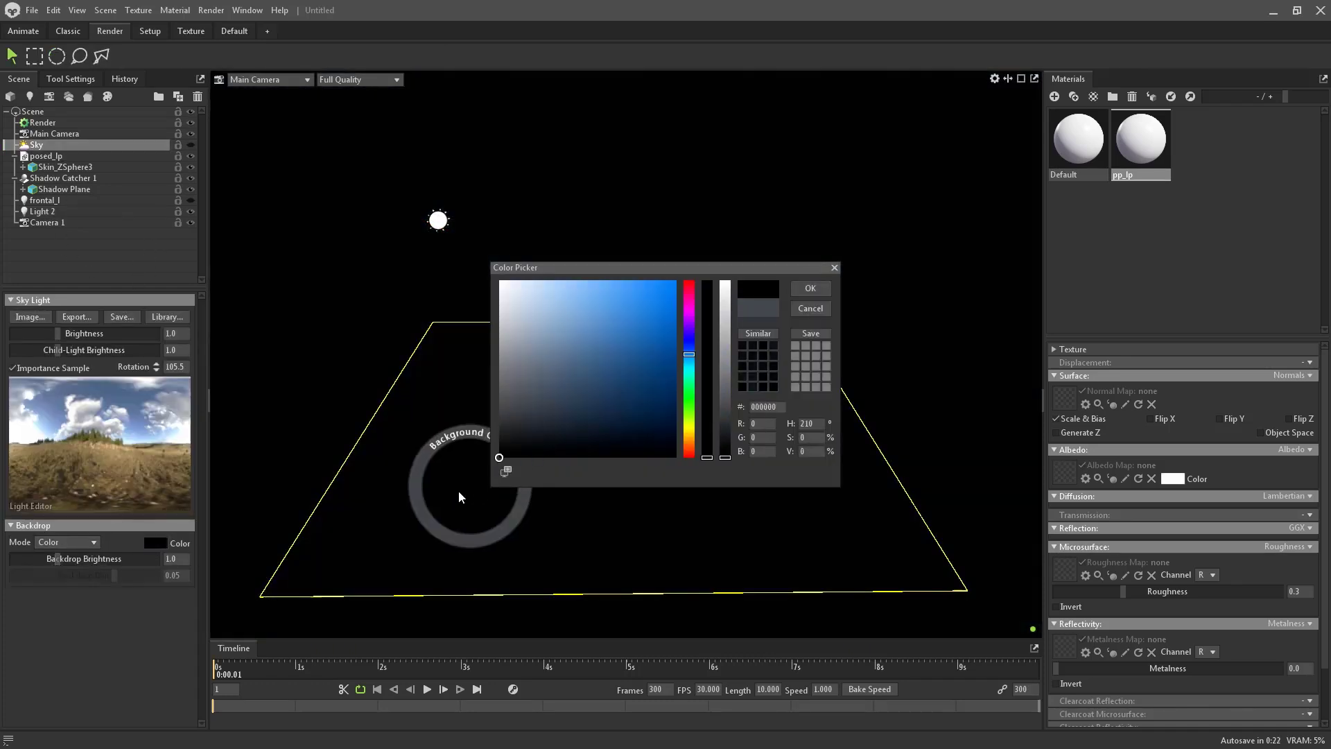
{"action": "left_click", "coordinate": [793, 303]}
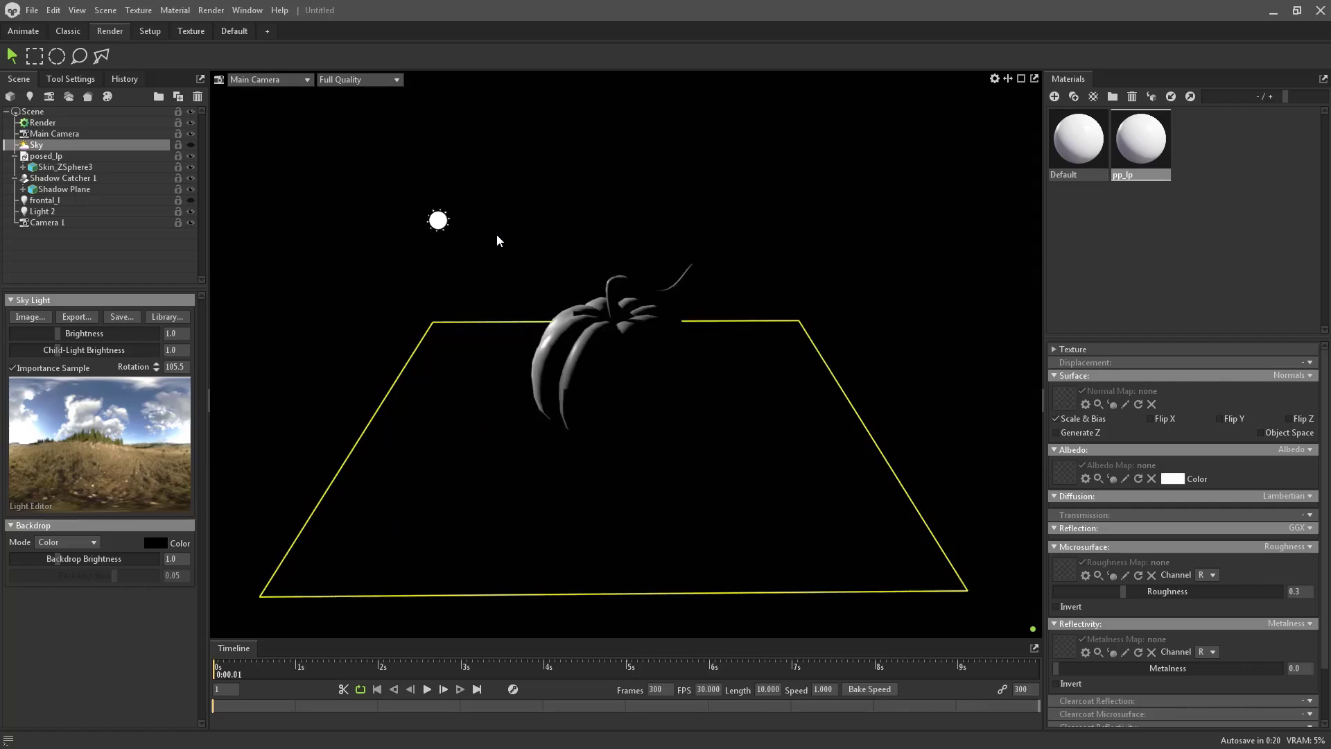
{"action": "left_click", "coordinate": [191, 178]}
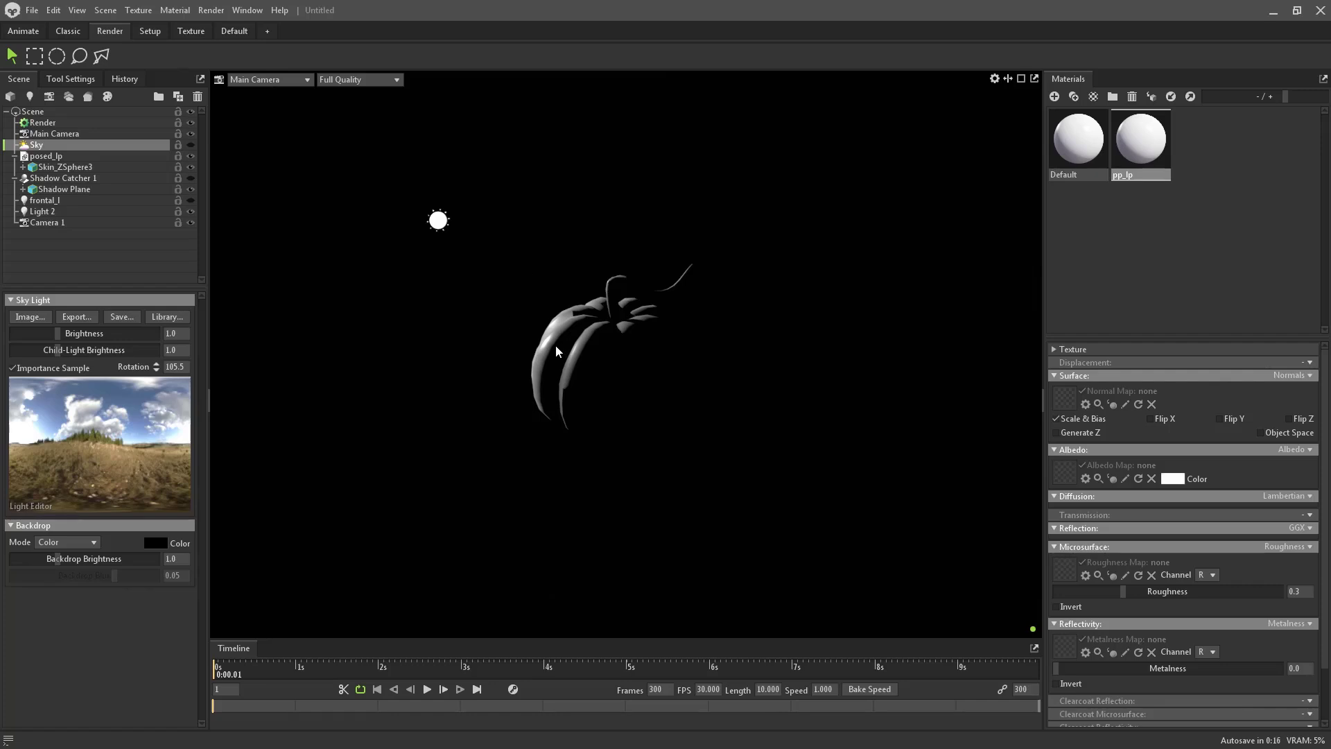
Step: Lower Light 2 slightly and rotate it around its red axis until only a thin rim of the pumpkin is lit
{"action": "left_click", "coordinate": [443, 244]}
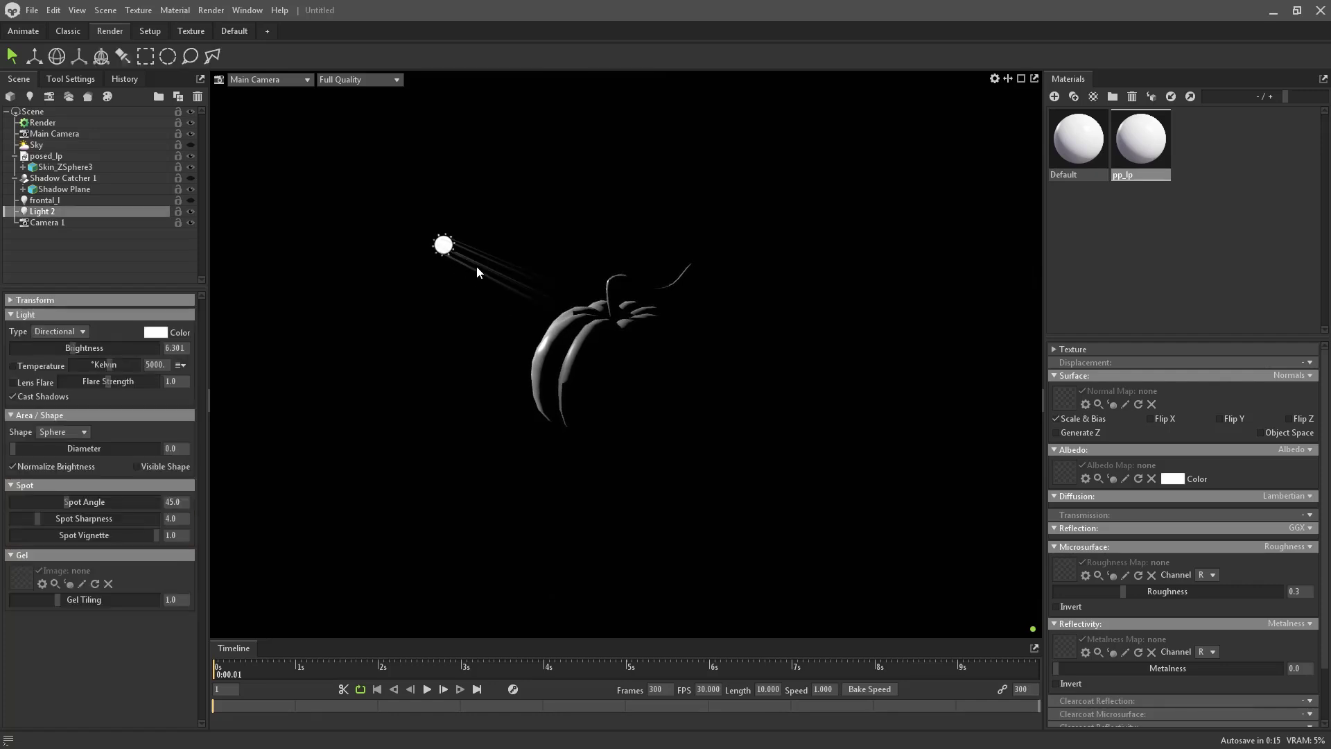
{"action": "key", "text": "e"}
{"action": "mouse_move", "coordinate": [479, 256]}
{"action": "left_mouse_down"}
{"action": "mouse_move", "coordinate": [475, 236]}
{"action": "mouse_move", "coordinate": [453, 268]}
{"action": "mouse_move", "coordinate": [468, 255]}
{"action": "mouse_move", "coordinate": [458, 244]}
{"action": "left_mouse_up"}
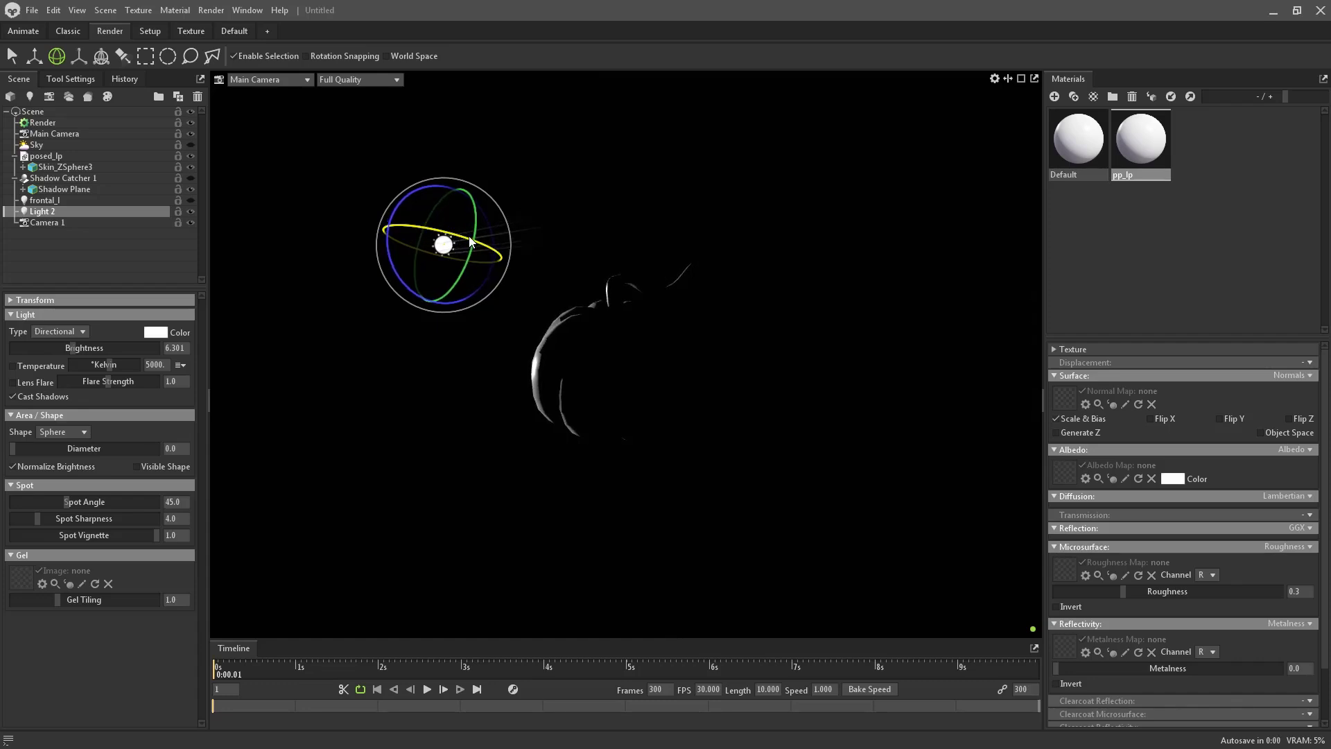
Step: Set the brightness of Light 2 to 7.5
{"action": "left_click_drag", "start_coordinate": [76, 345], "coordinate": [90, 344]}
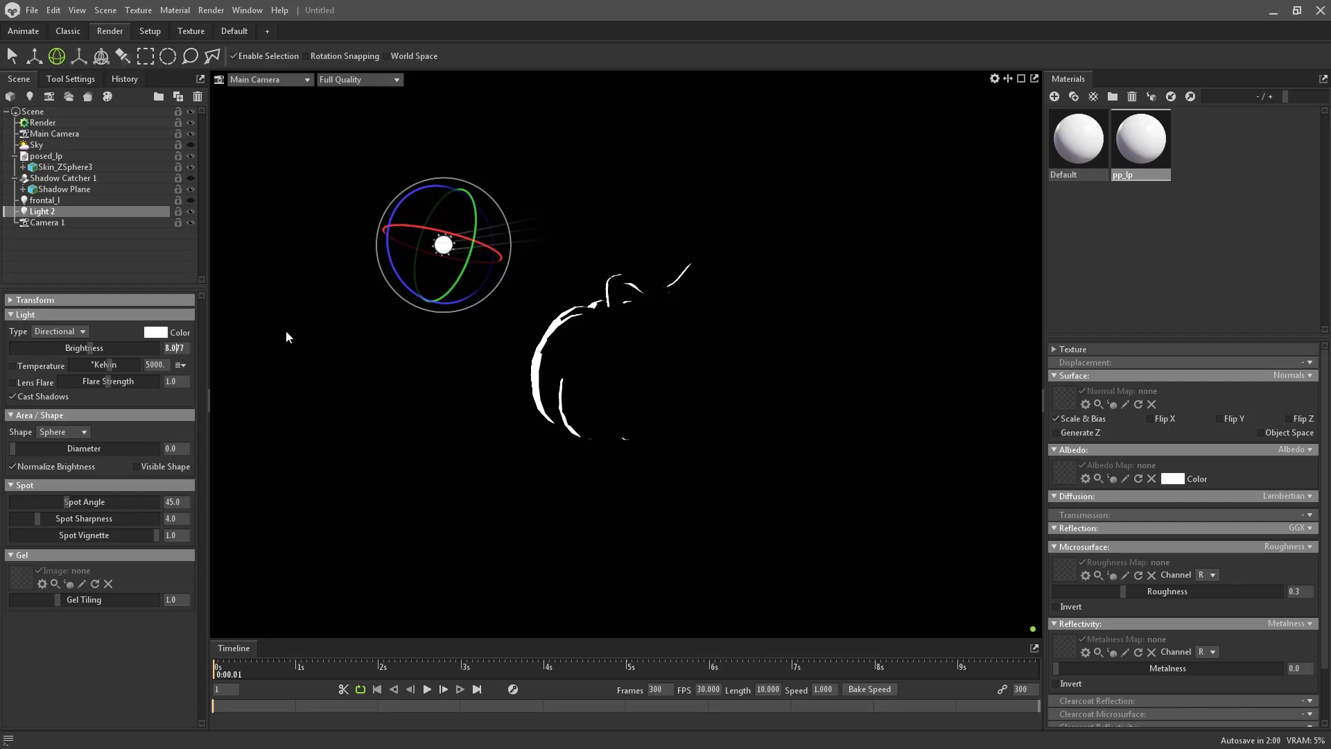
{"action": "type", "text": "7.5"}
{"action": "key", "text": "Return"}
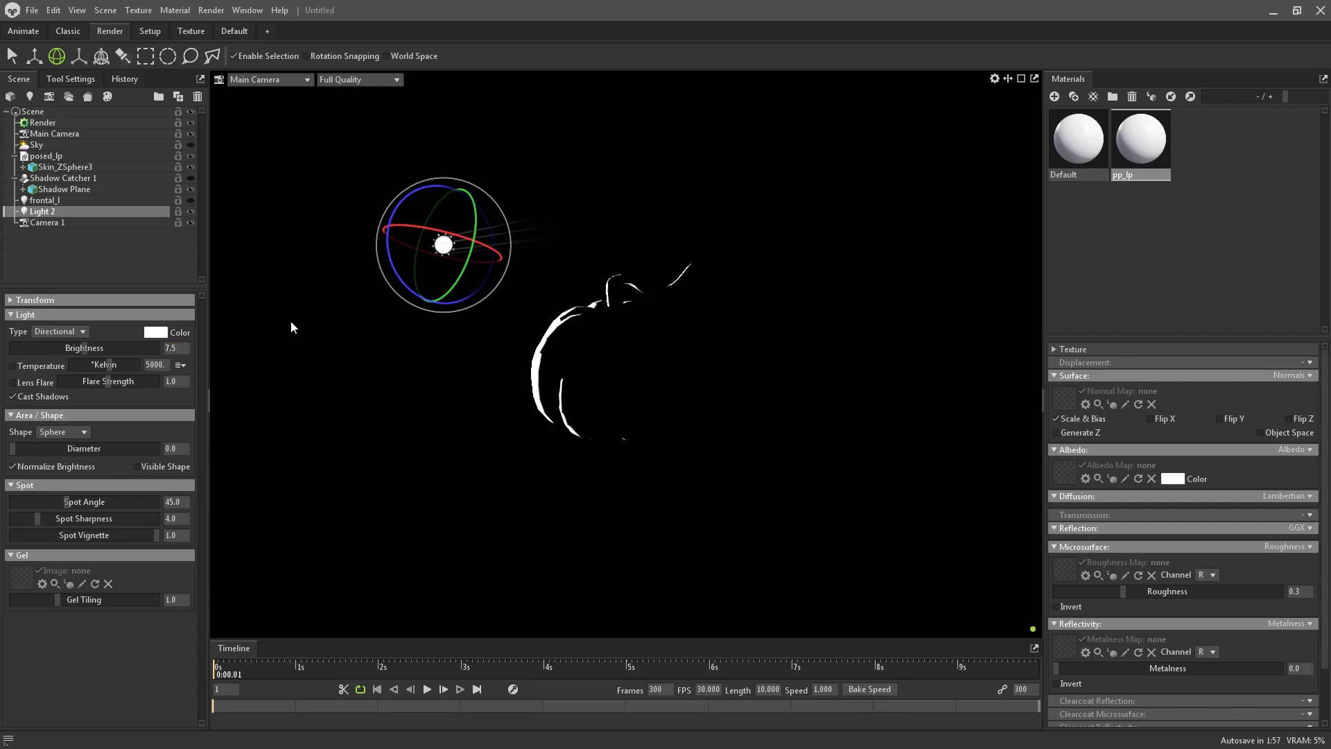
Step: Set Light 2's color to purple (c678e9) and rotate it slightly until its rim along the pumpkin's left side is thinner
{"action": "left_click", "coordinate": [155, 332]}
{"action": "left_click_drag", "start_coordinate": [692, 273], "coordinate": [1009, 298]}
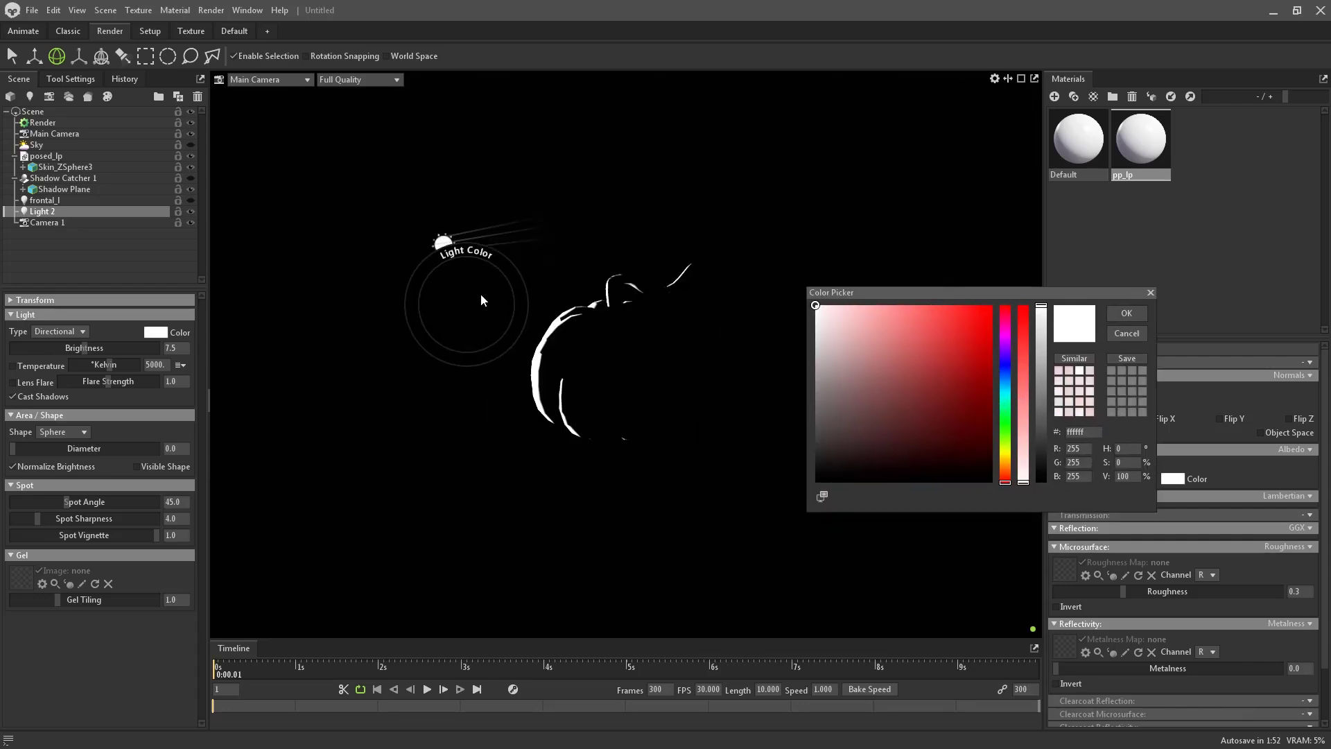
{"action": "left_click", "coordinate": [1005, 463]}
{"action": "left_click", "coordinate": [883, 359]}
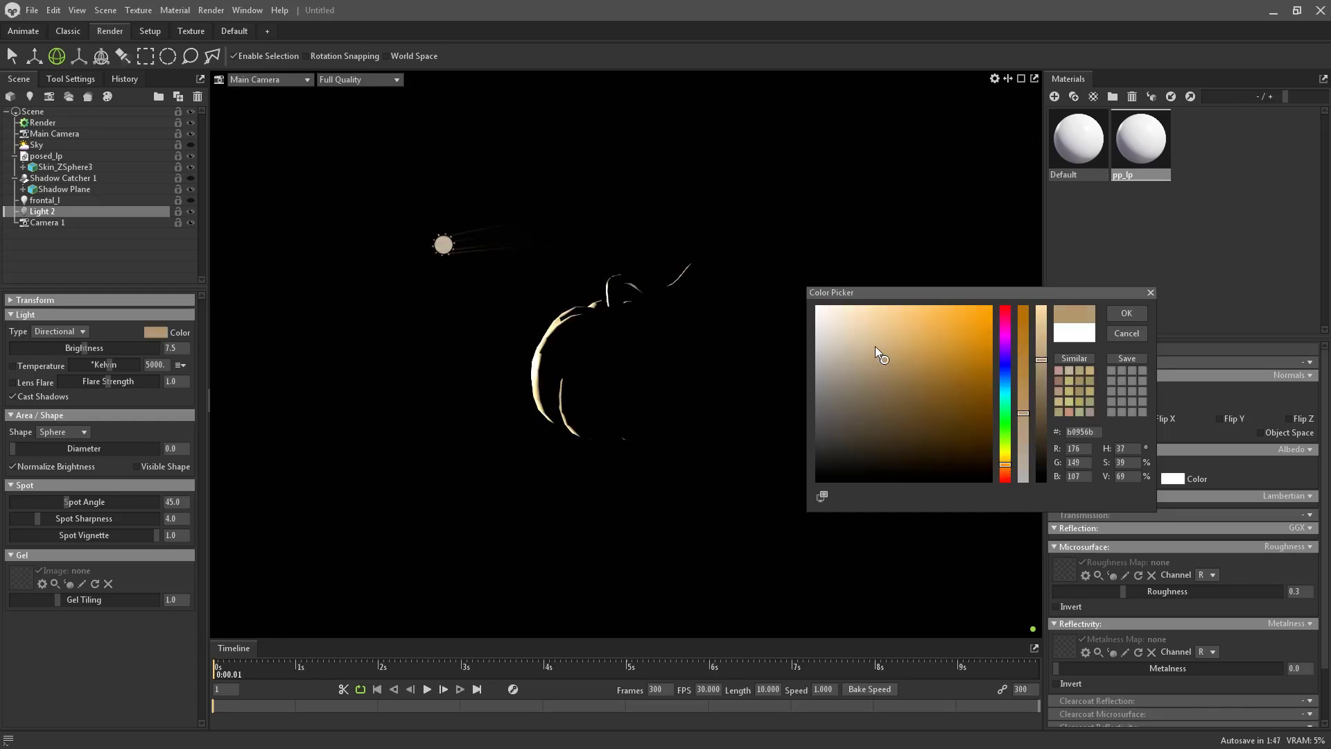
{"action": "left_click_drag", "start_coordinate": [875, 347], "coordinate": [901, 319]}
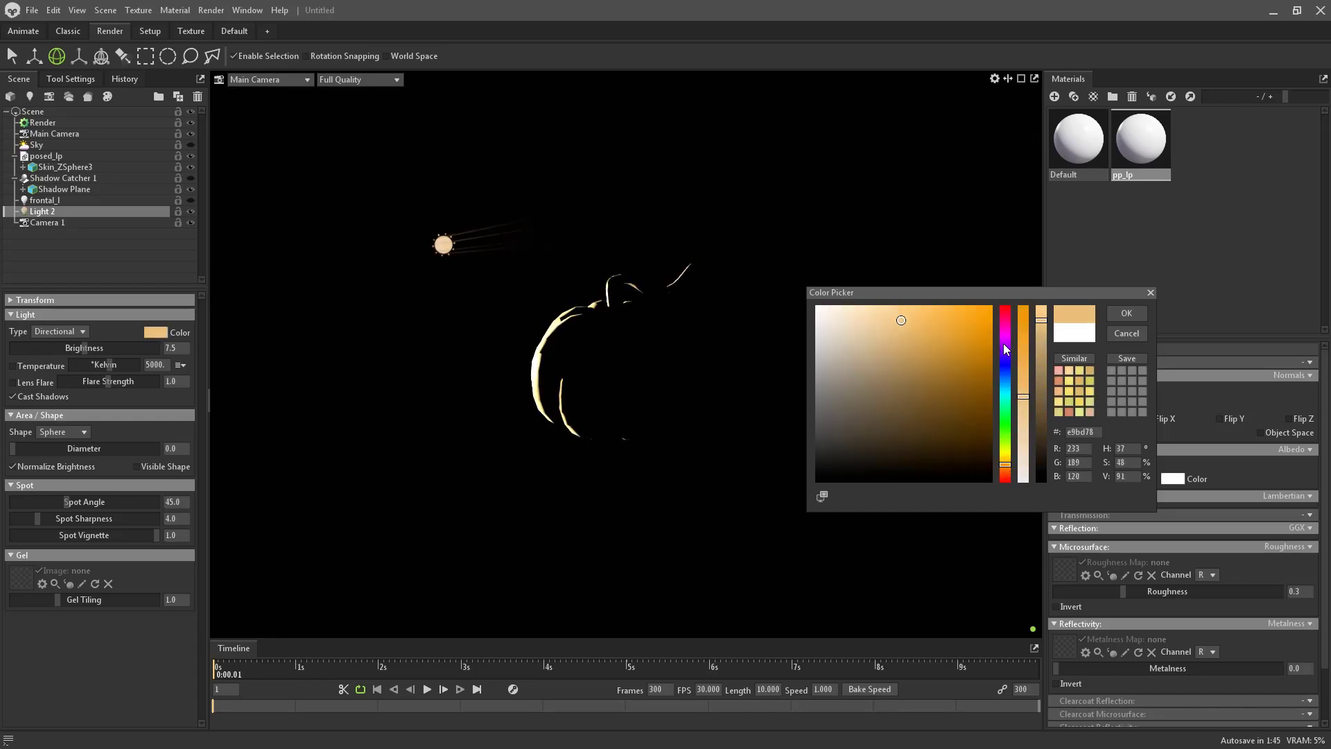
{"action": "mouse_move", "coordinate": [1004, 401]}
{"action": "left_mouse_down"}
{"action": "mouse_move", "coordinate": [1016, 327]}
{"action": "mouse_move", "coordinate": [1009, 343]}
{"action": "left_mouse_up"}
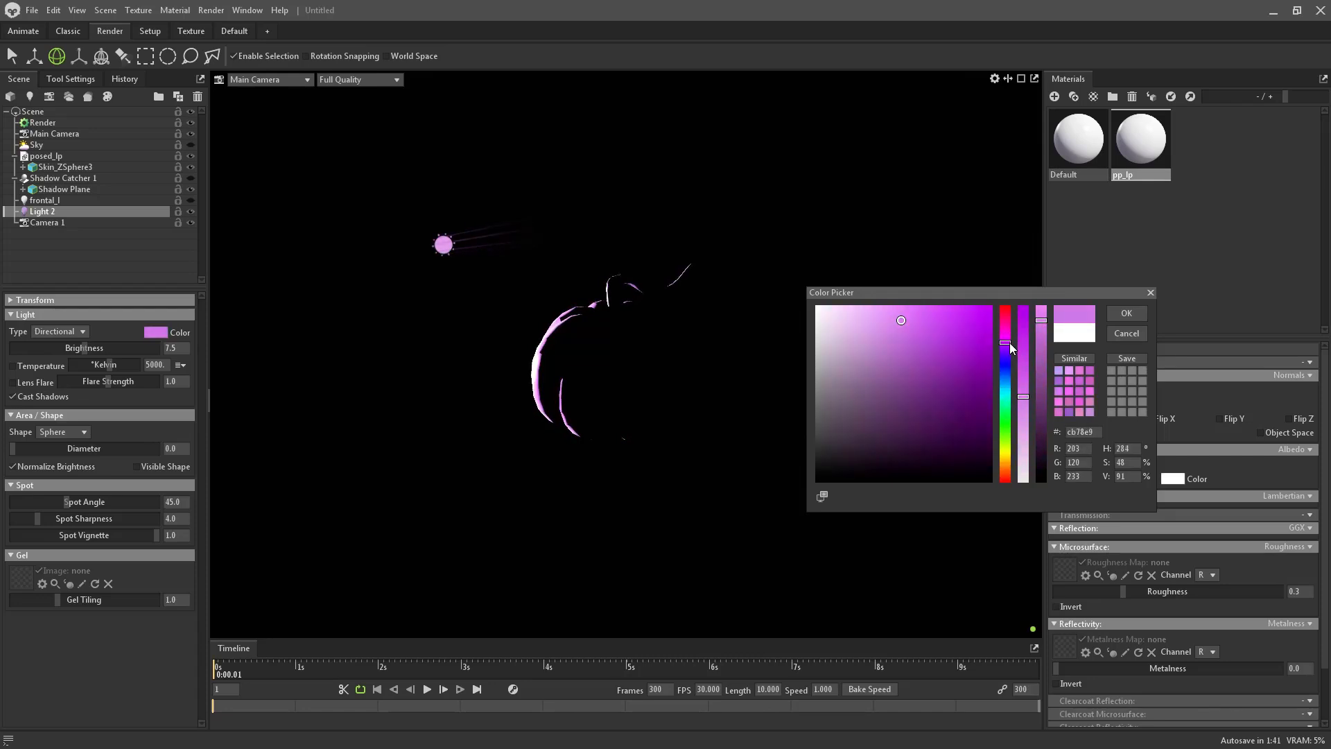
{"action": "left_click", "coordinate": [1127, 313]}
{"action": "left_click_drag", "start_coordinate": [483, 221], "coordinate": [413, 242]}
{"action": "left_click", "coordinate": [656, 205]}
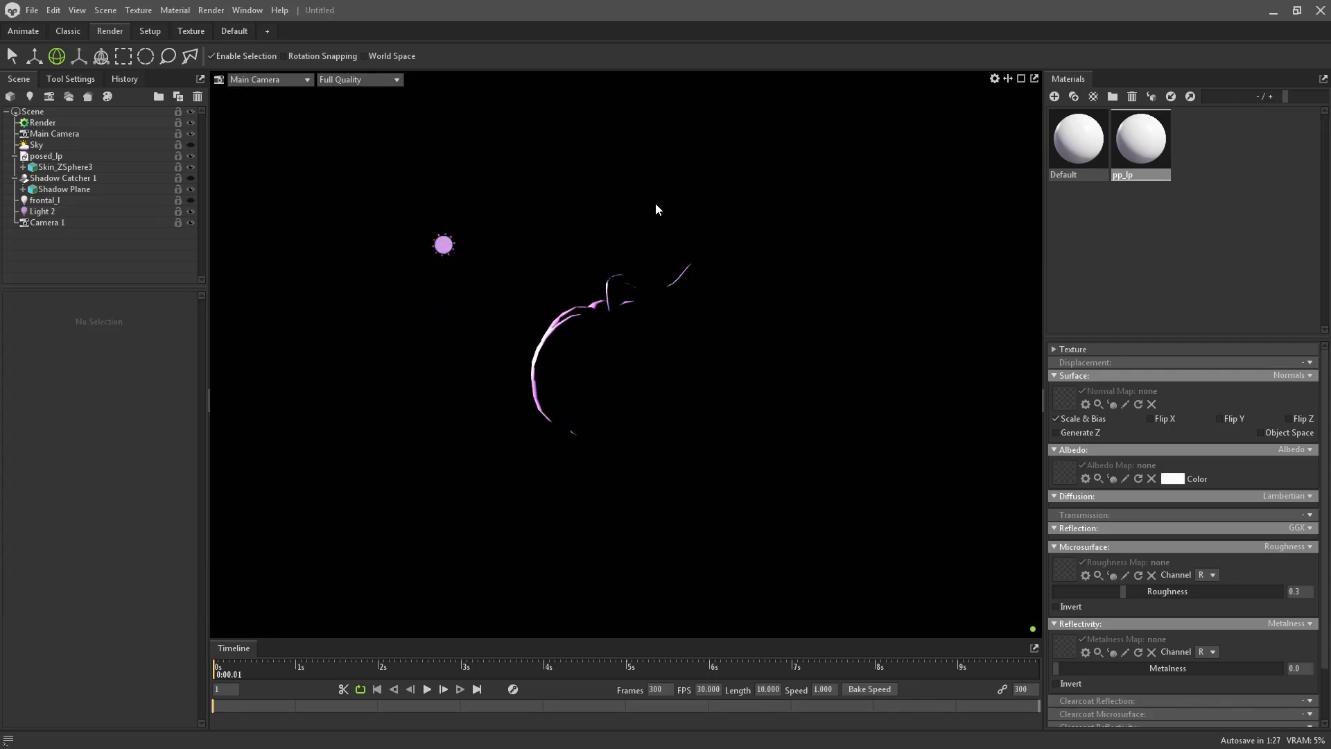
Step: Duplicate Light 2 and rename the original light side_purple
{"action": "left_click", "coordinate": [135, 209]}
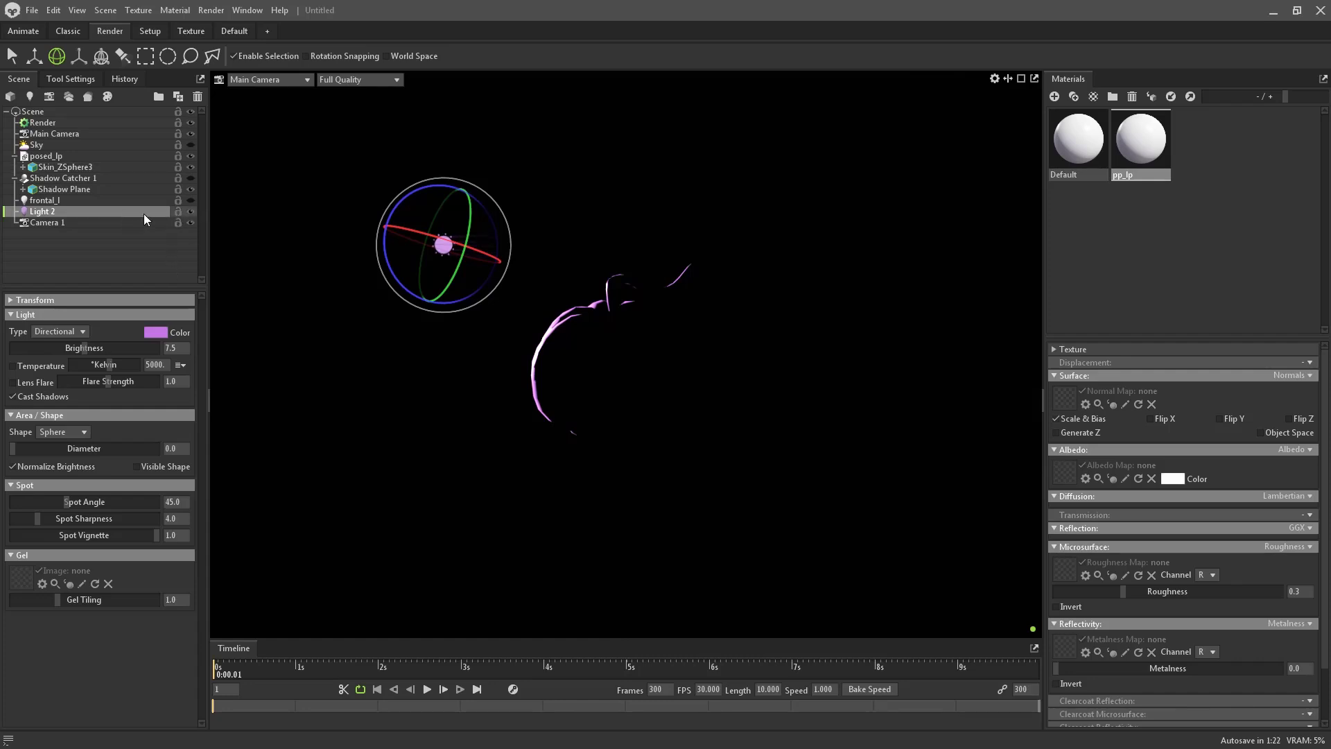
{"action": "key", "text": "ctrl+d"}
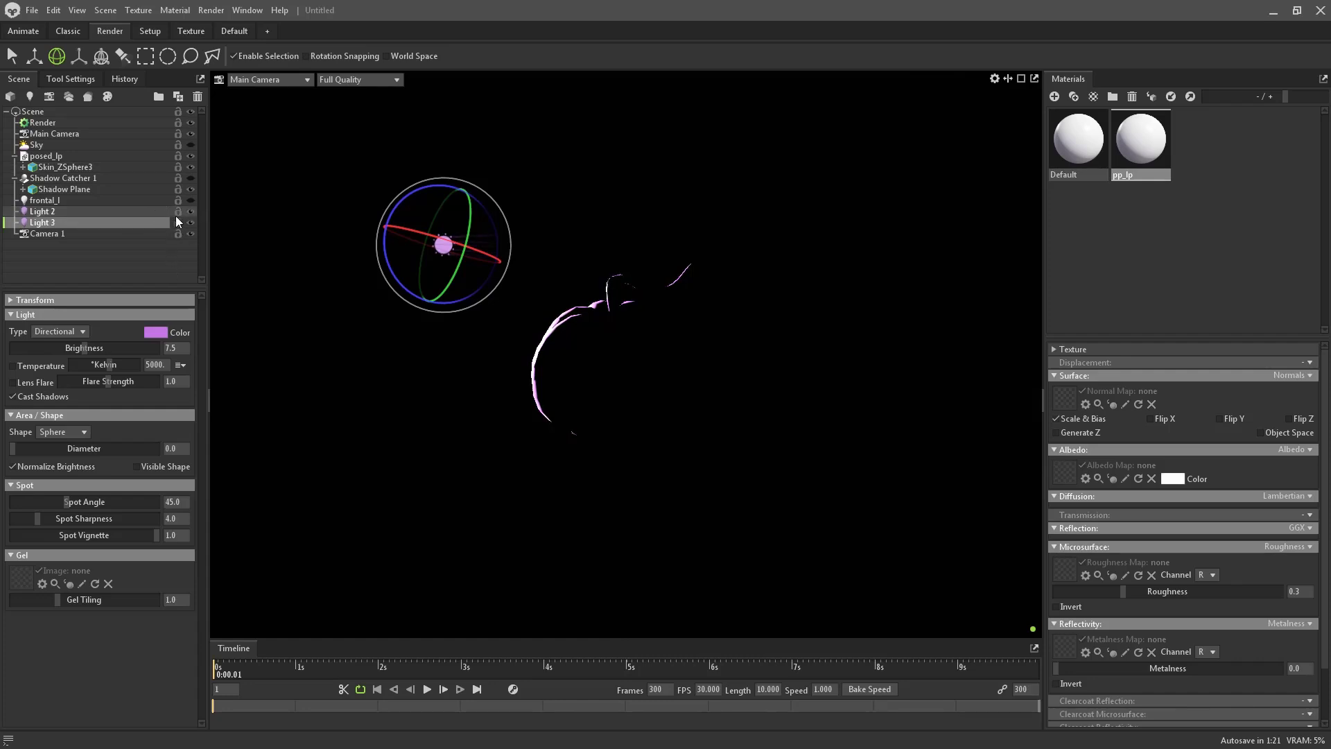
{"action": "left_click", "coordinate": [69, 210]}
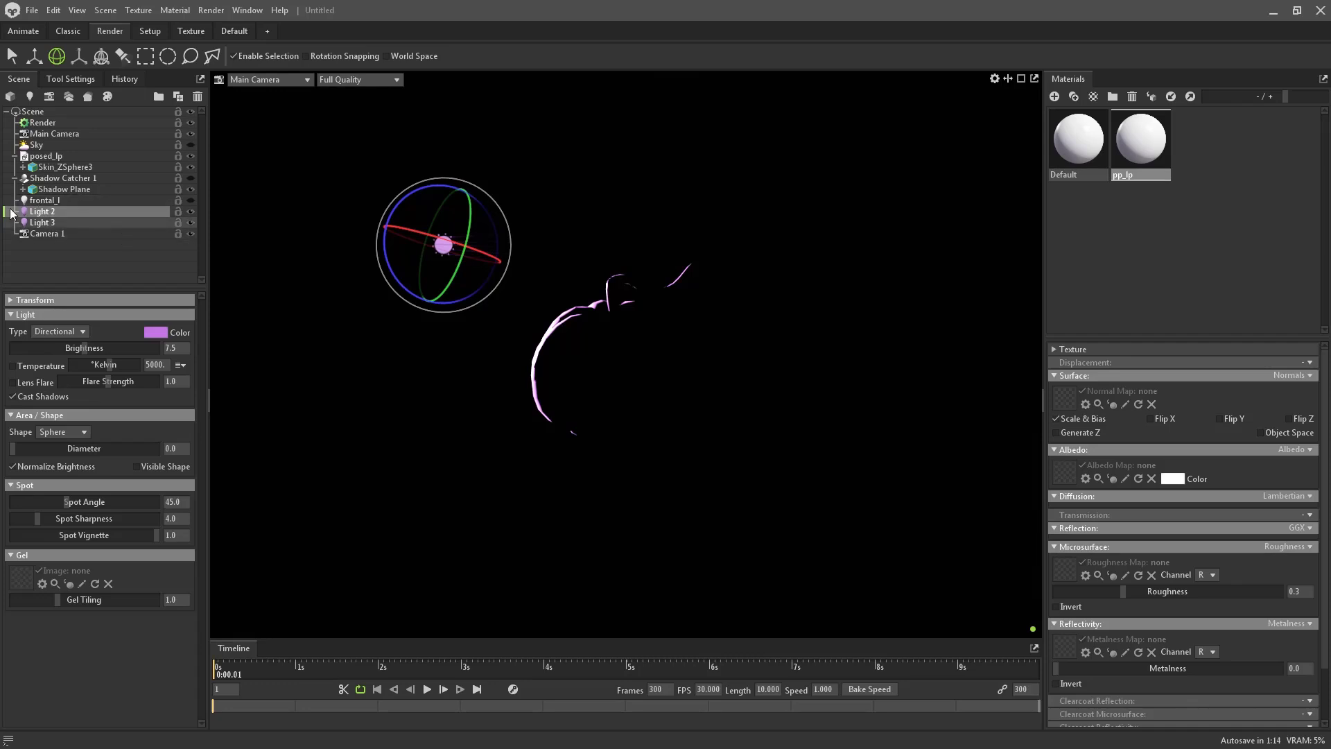
{"action": "double_click", "coordinate": [46, 213]}
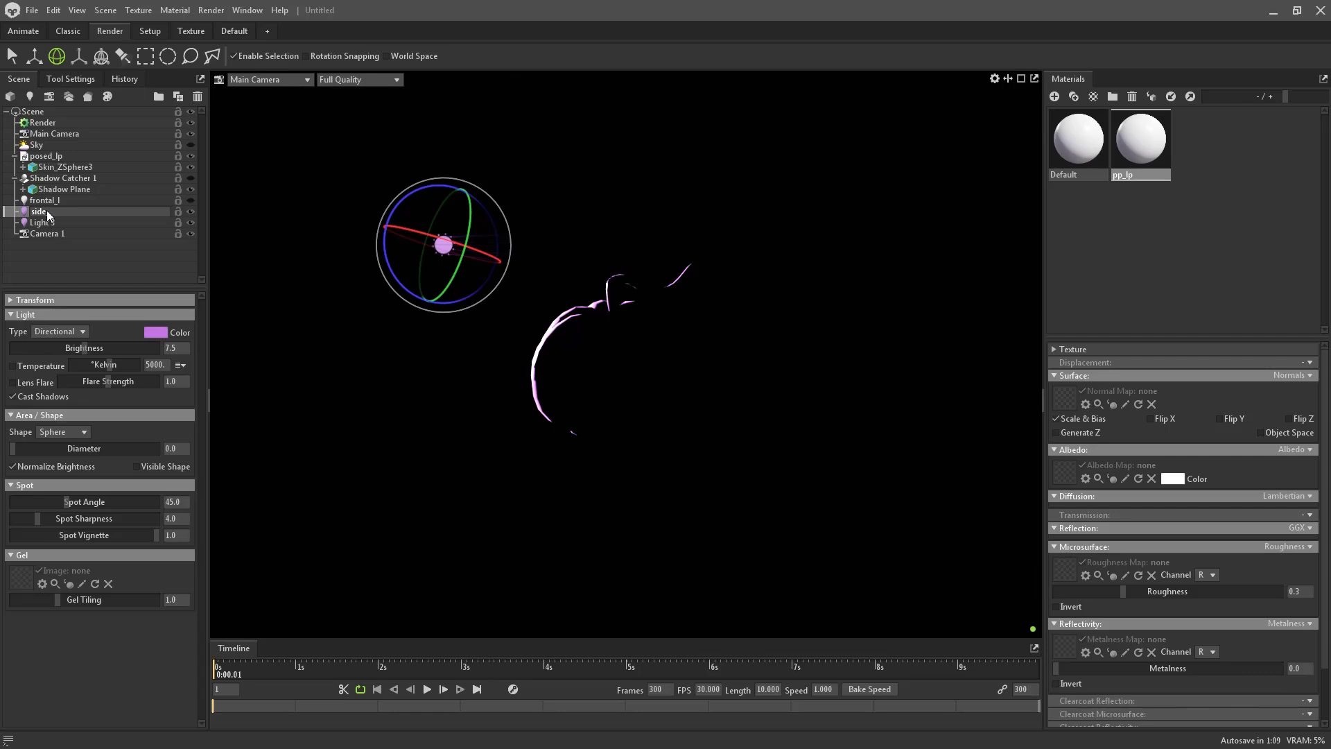
{"action": "type", "text": "side purple"}
{"action": "key", "text": "Return"}
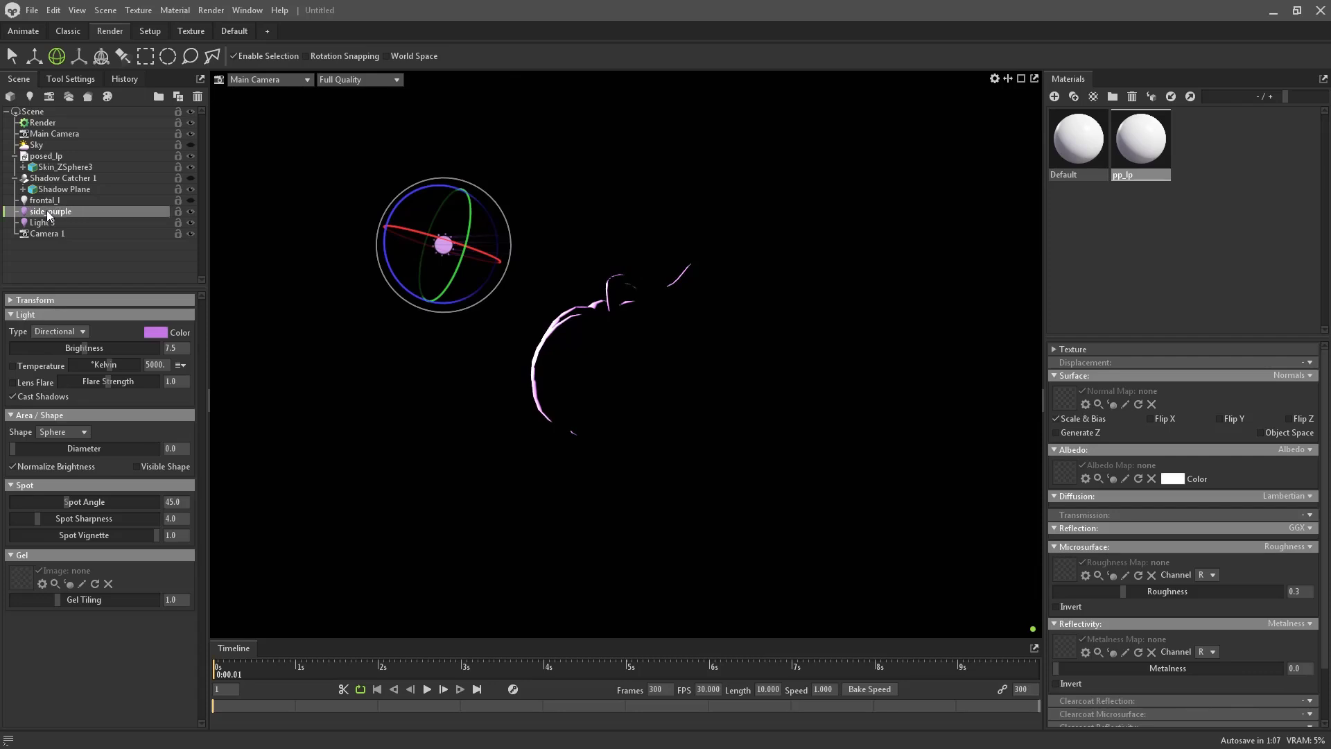
Step: Hide side_purple, then rotate the duplicated light to hit the pumpkin's right rim and move it to the right of the pumpkin
{"action": "left_click", "coordinate": [112, 223]}
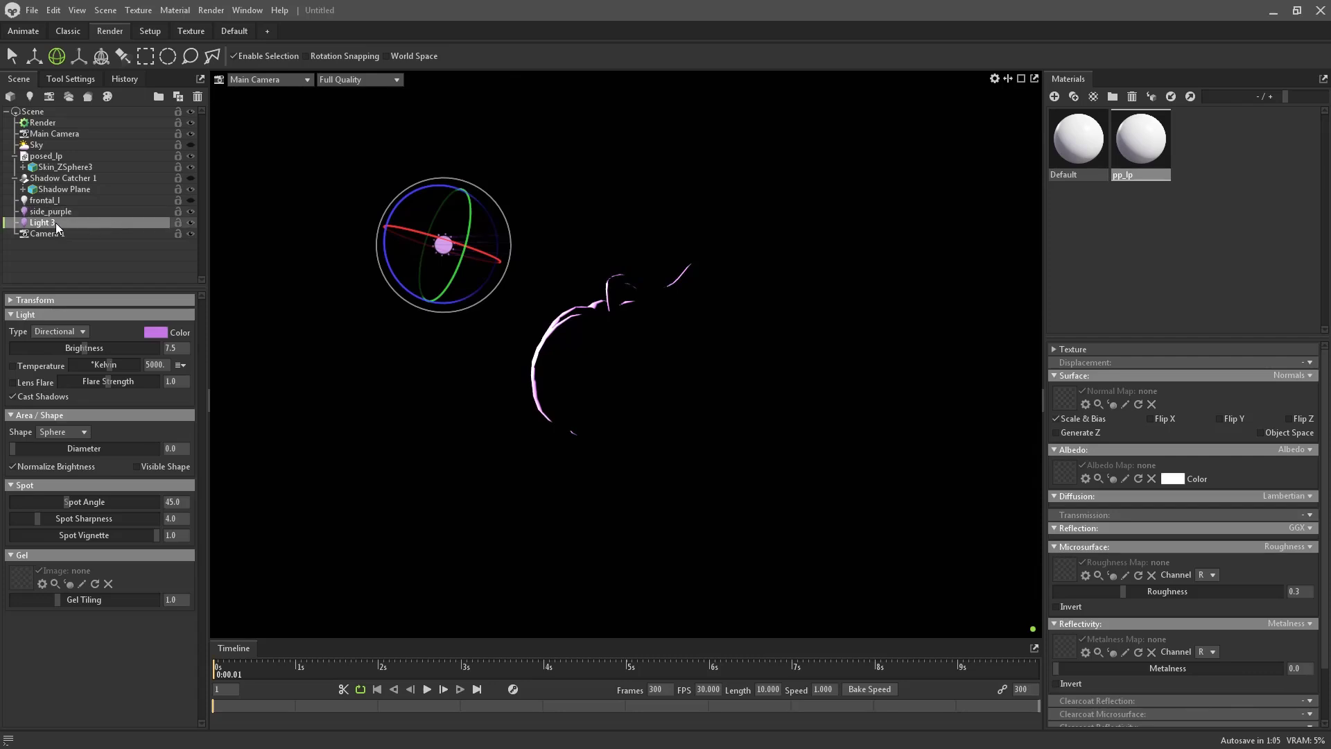
{"action": "left_click", "coordinate": [191, 210]}
{"action": "double_click", "coordinate": [97, 223]}
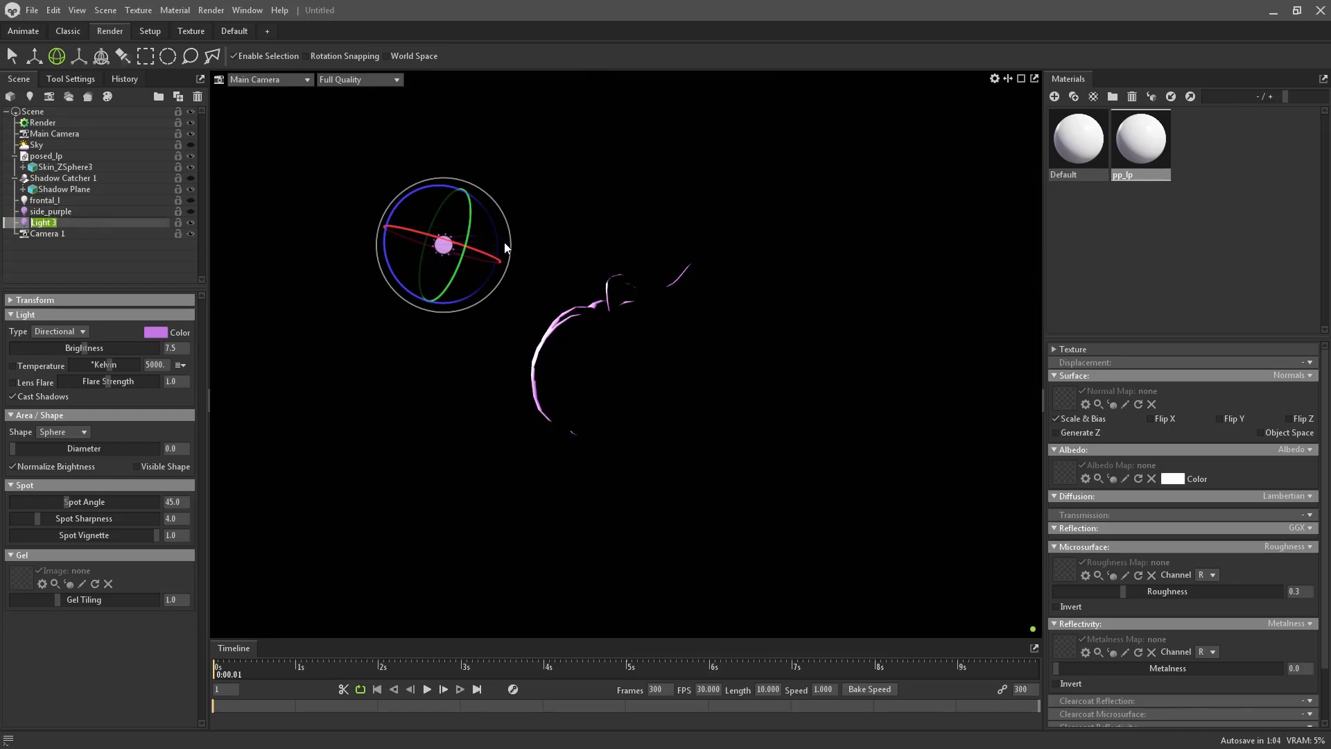
{"action": "type", "text": "w"}
{"action": "left_click_drag", "start_coordinate": [505, 247], "coordinate": [323, 263]}
{"action": "left_click_drag", "start_coordinate": [401, 206], "coordinate": [385, 246]}
{"action": "key", "text": "w"}
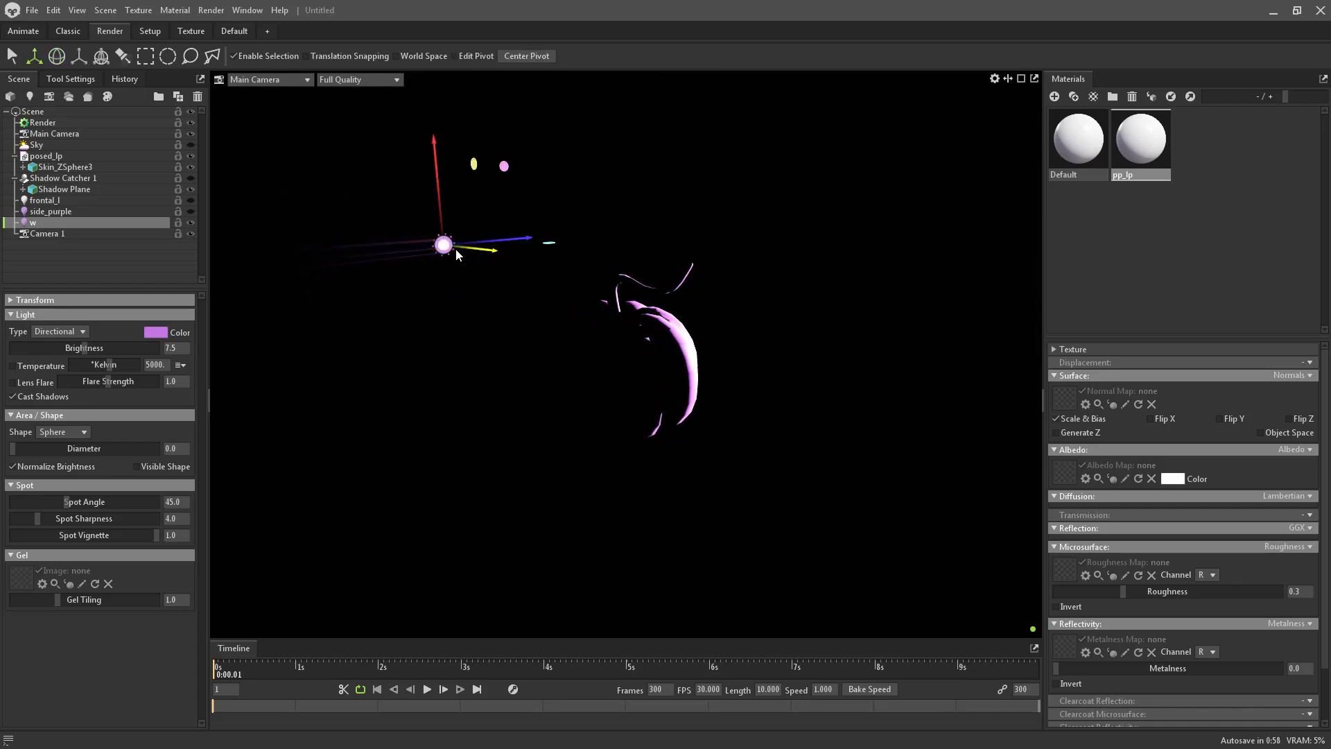
{"action": "left_click_drag", "start_coordinate": [539, 239], "coordinate": [1051, 268]}
Step: Set the duplicated light's color to light blue (78d4e9) and rotate it until only a thin rim of the pumpkin is lit
{"action": "left_click", "coordinate": [179, 336]}
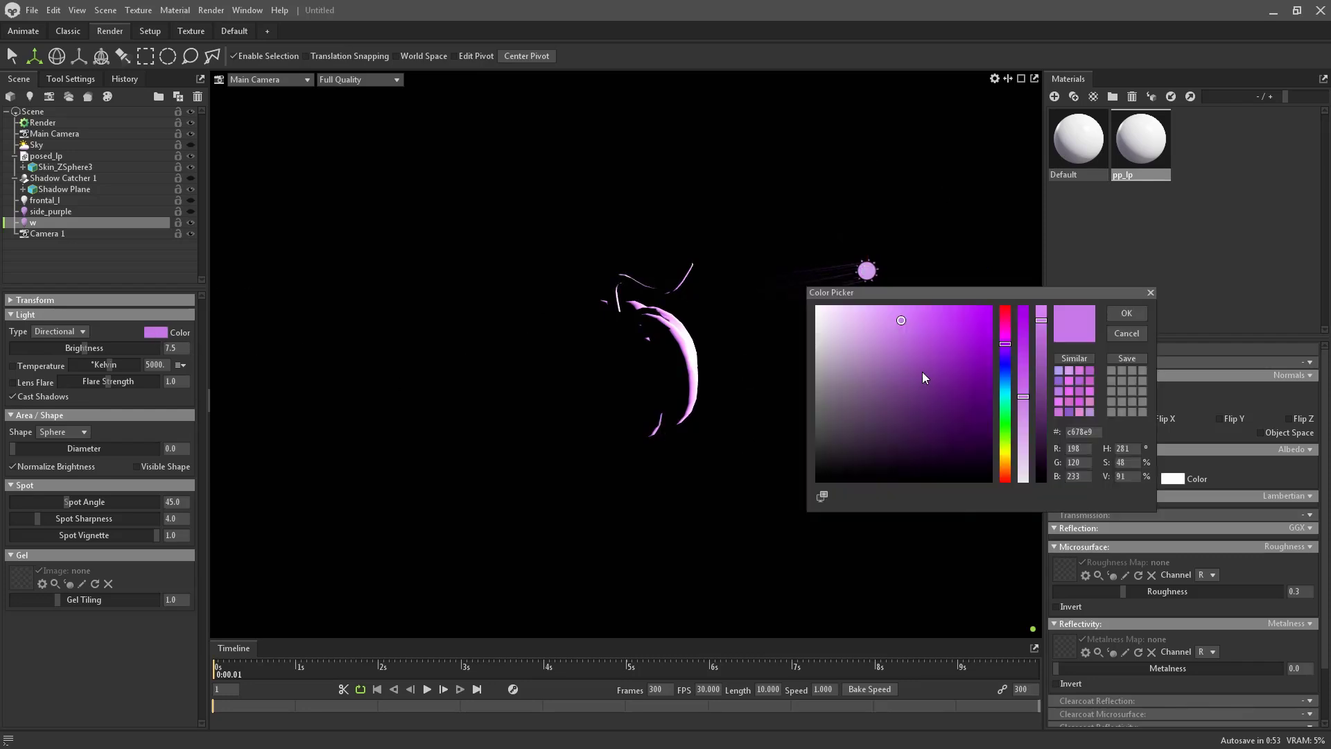
{"action": "left_click_drag", "start_coordinate": [1005, 395], "coordinate": [1006, 389]}
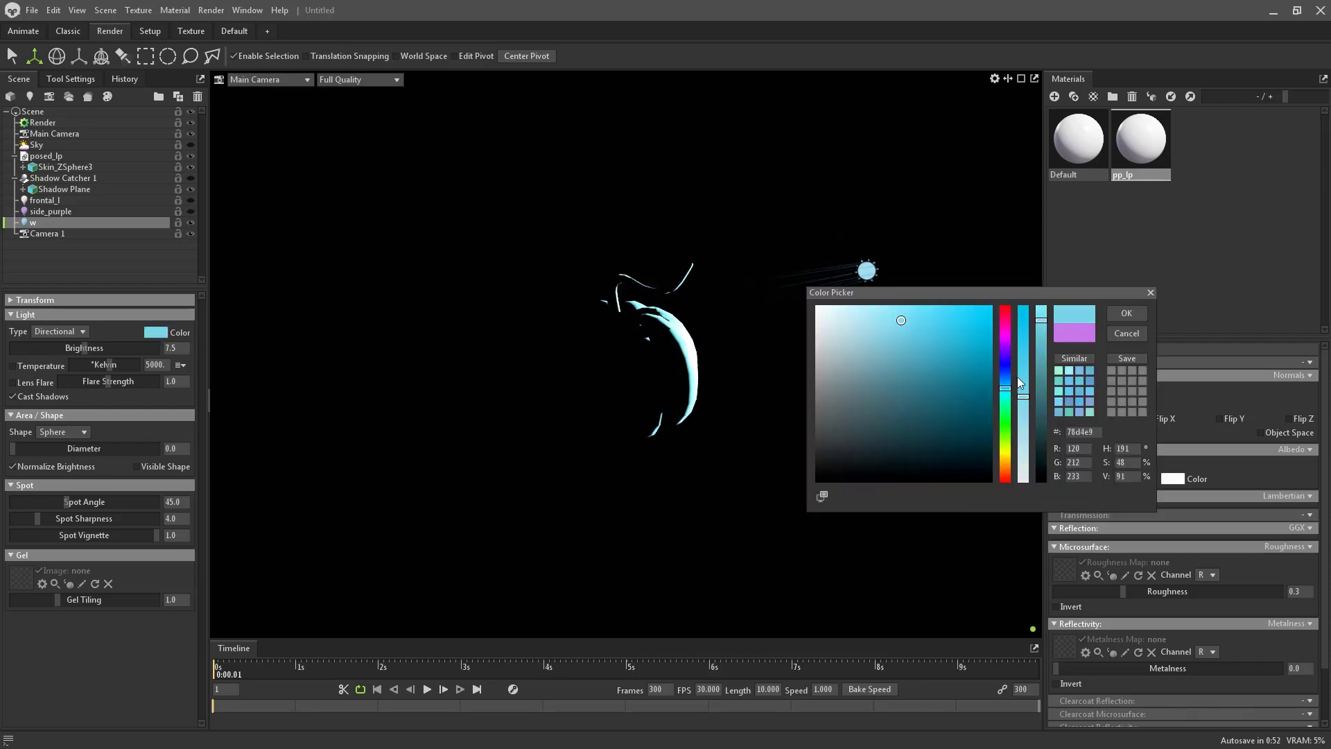
{"action": "left_click", "coordinate": [1126, 312]}
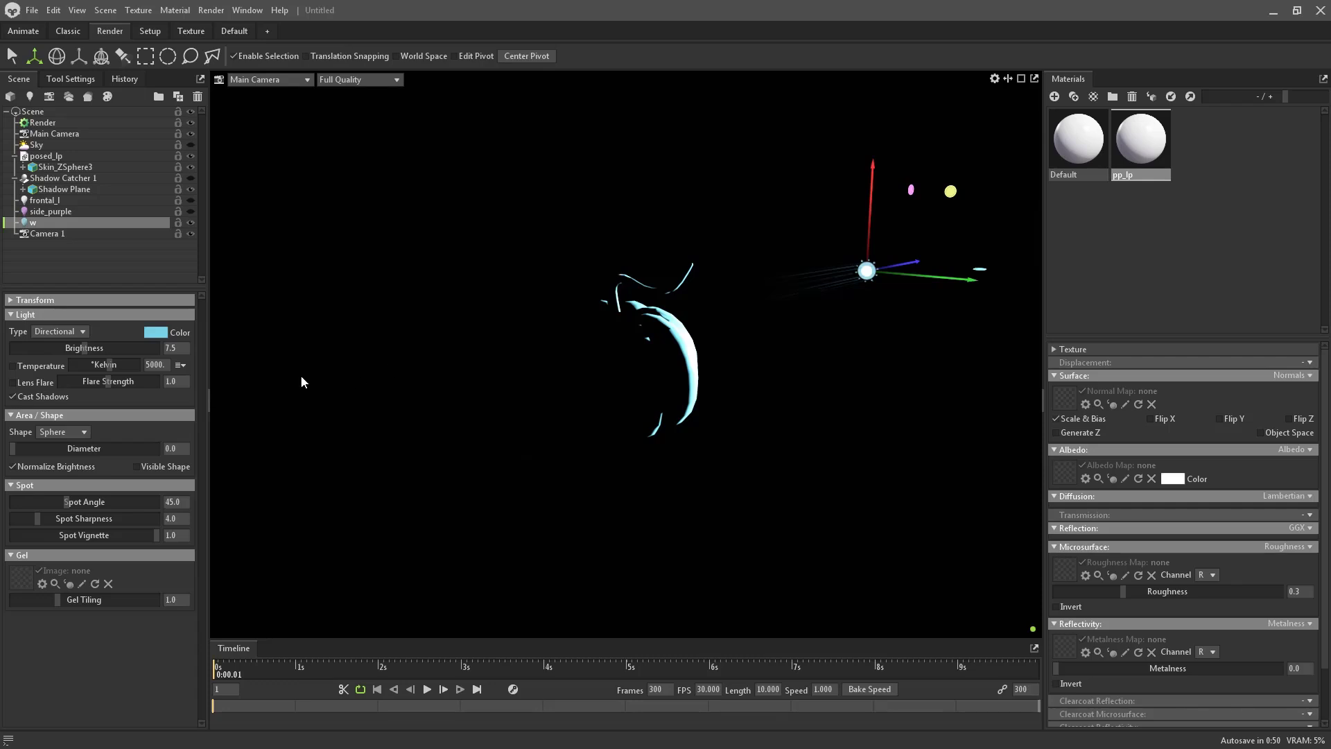
{"action": "key", "text": "e"}
{"action": "left_click_drag", "start_coordinate": [908, 283], "coordinate": [859, 281]}
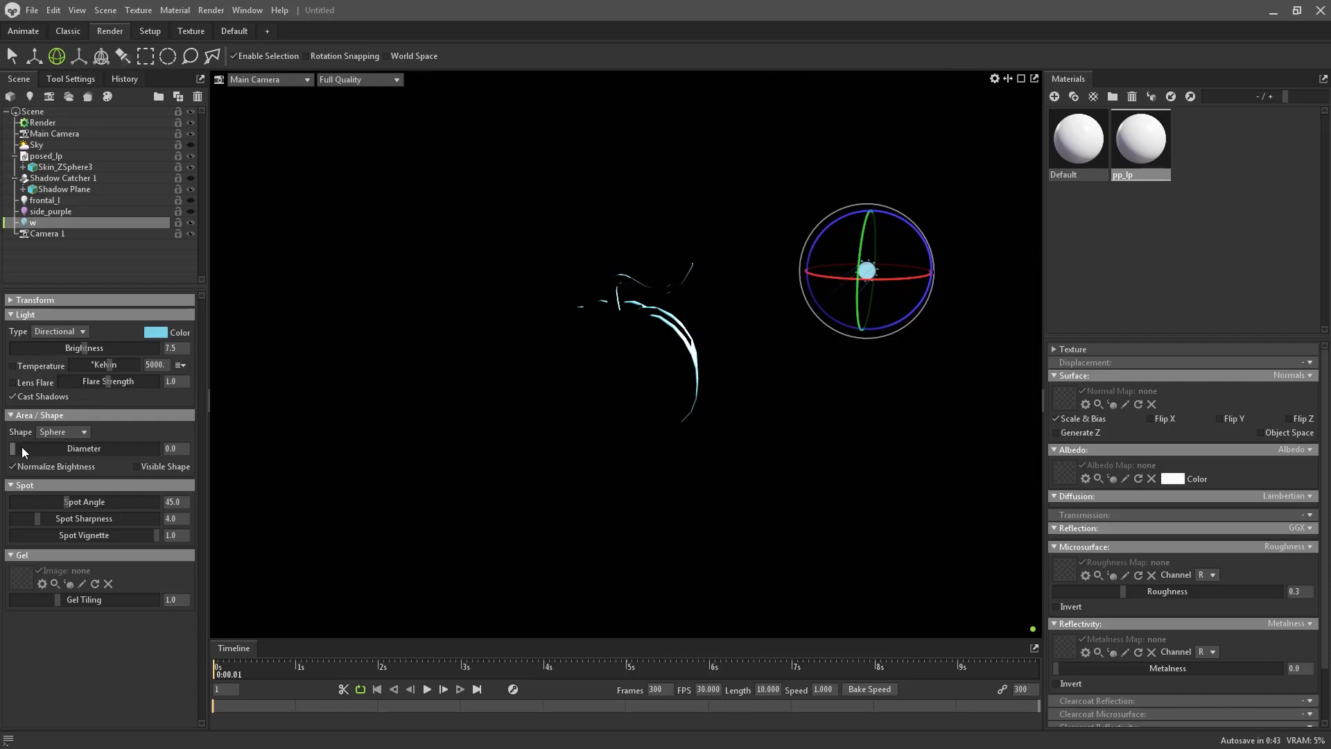
Step: Try a larger diameter on the light blue light and return it to 0.0
{"action": "left_click_drag", "start_coordinate": [22, 449], "coordinate": [44, 449]}
{"action": "left_click_drag", "start_coordinate": [39, 450], "coordinate": [11, 453]}
Step: Rename the light blue light side_blue and make side_purple and frontal_l visible again
{"action": "double_click", "coordinate": [92, 221]}
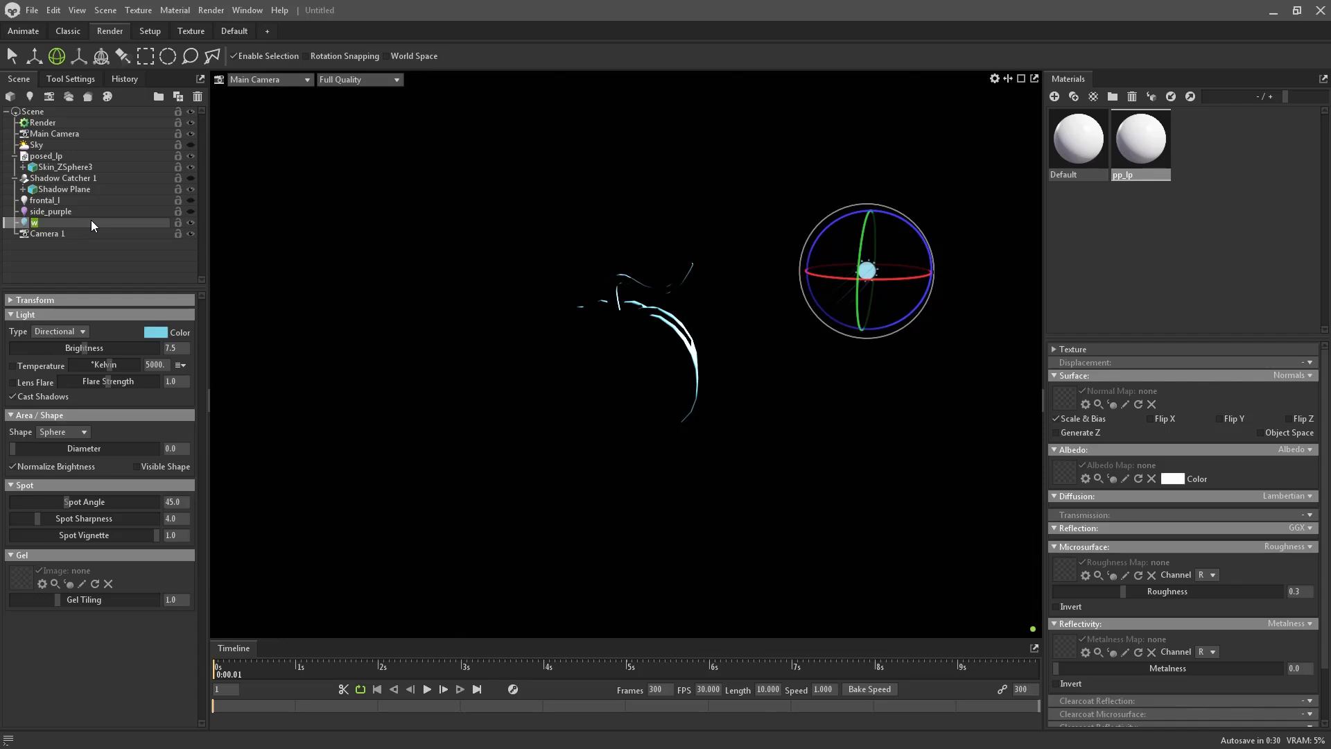
{"action": "type", "text": "side_blue"}
{"action": "key", "text": "Return"}
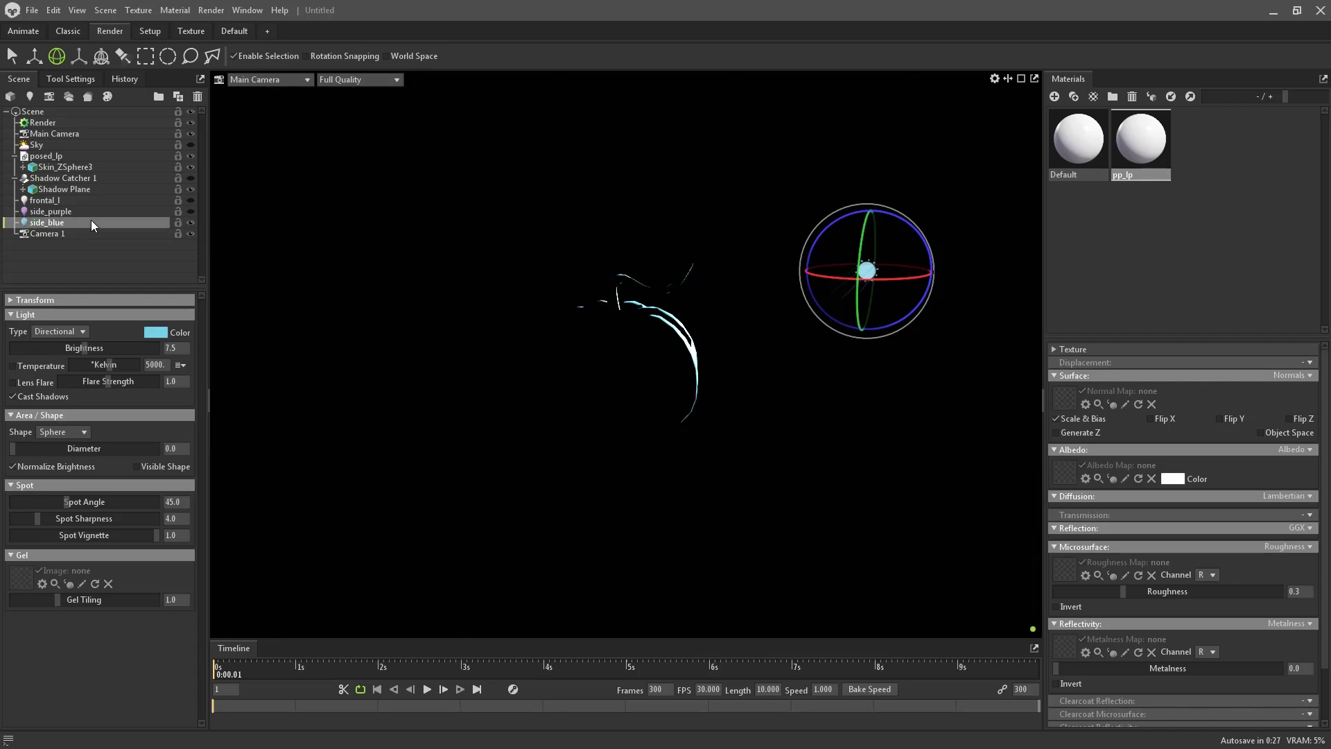
{"action": "left_click", "coordinate": [191, 211]}
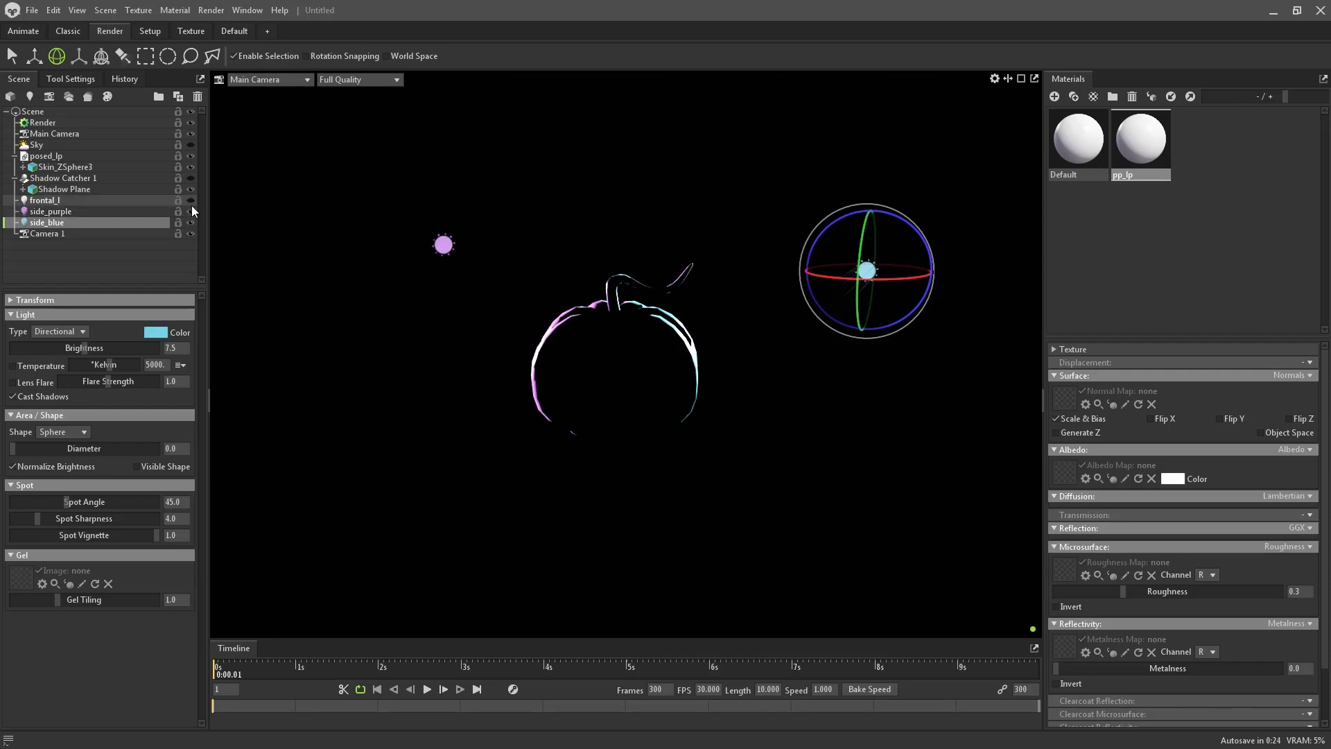
{"action": "left_click", "coordinate": [191, 202]}
Step: Set the color of frontal_l to a slightly yellowish off-white (f6f6e8)
{"action": "left_click", "coordinate": [145, 202]}
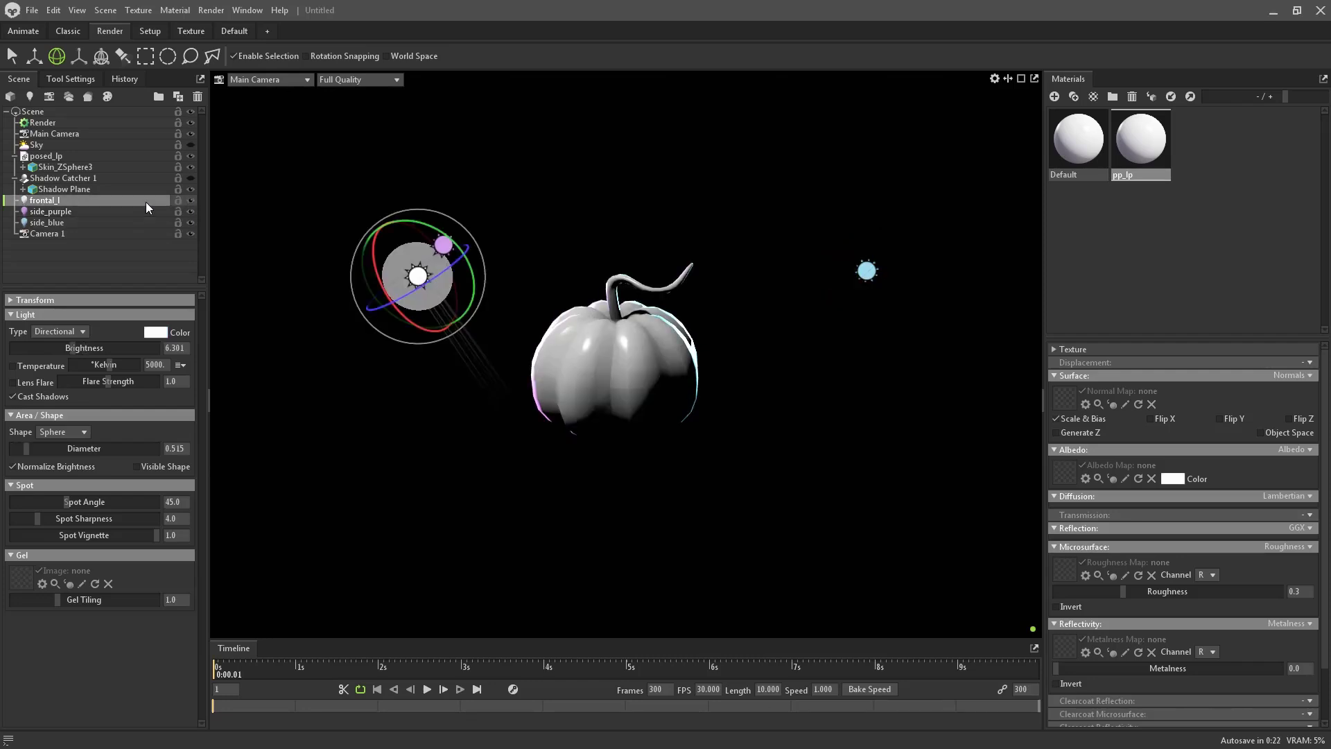
{"action": "left_click", "coordinate": [155, 332]}
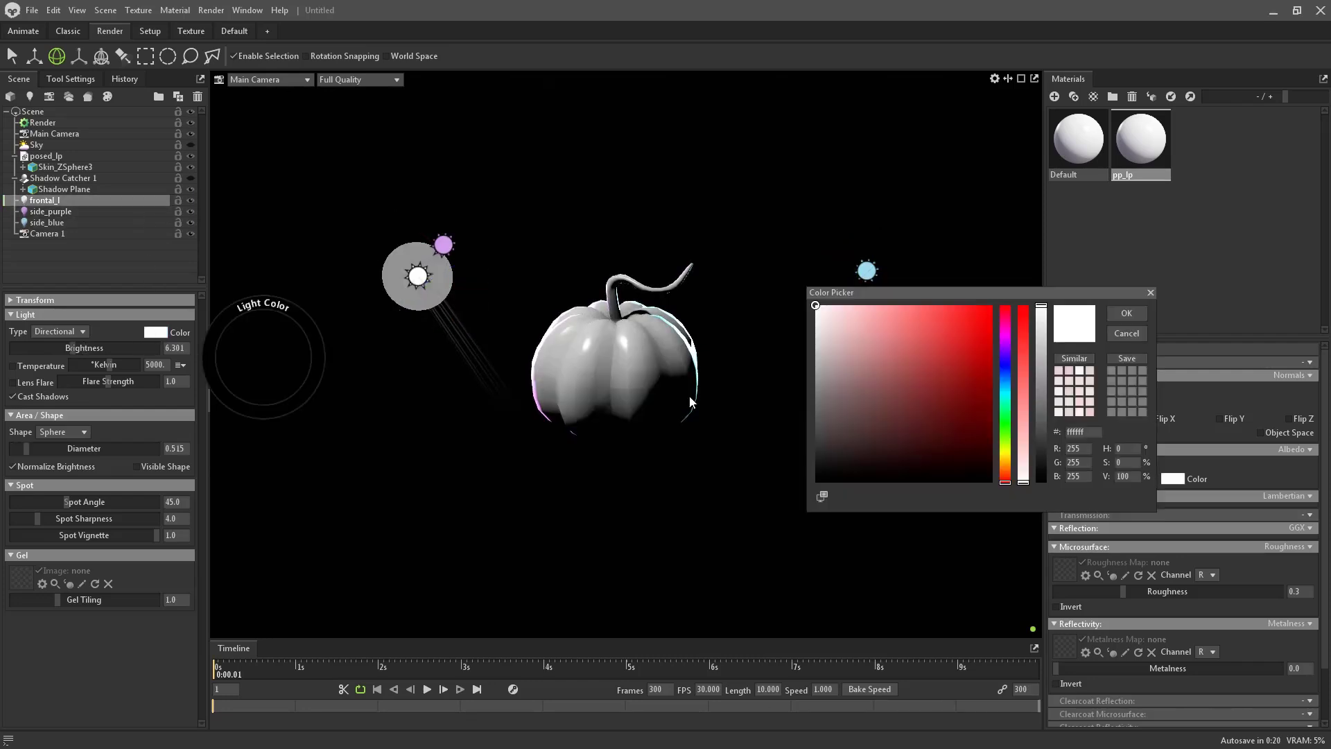
{"action": "left_click", "coordinate": [1004, 452]}
{"action": "left_click", "coordinate": [826, 311]}
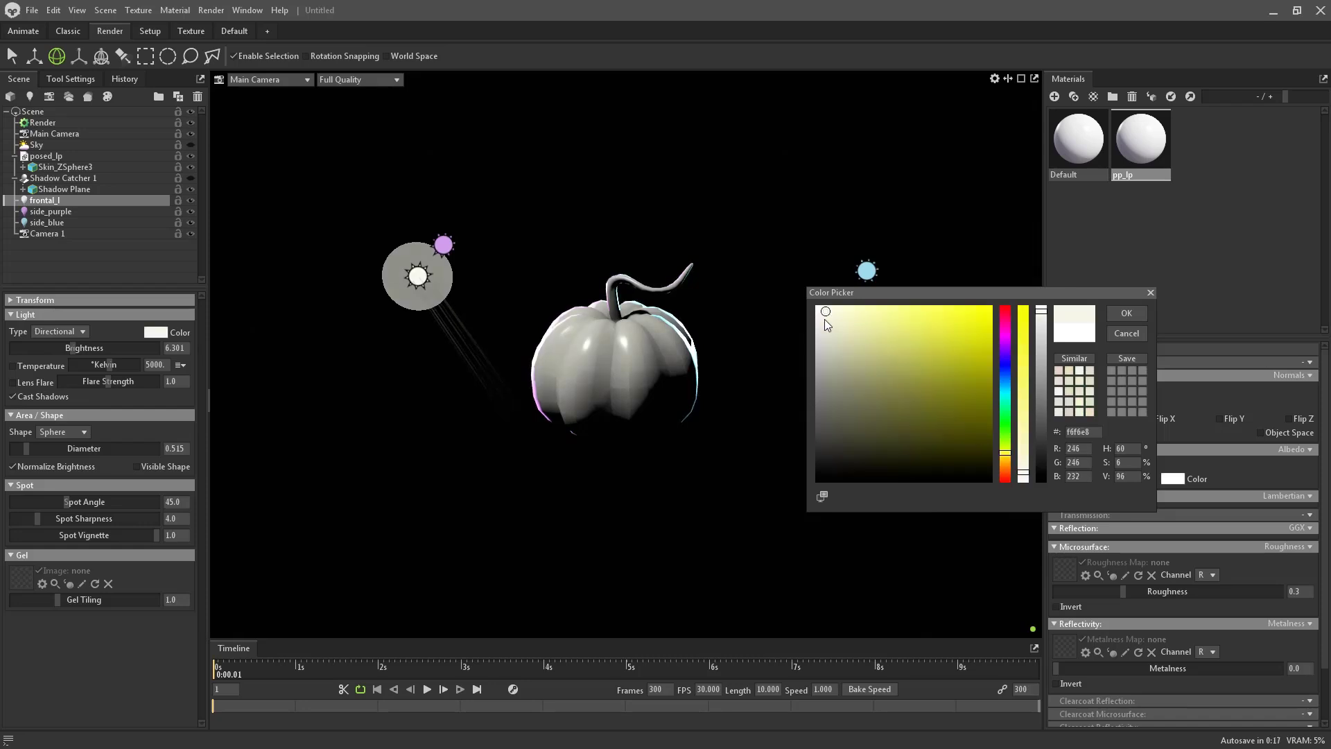
{"action": "left_click", "coordinate": [1125, 317]}
{"action": "left_click", "coordinate": [775, 223]}
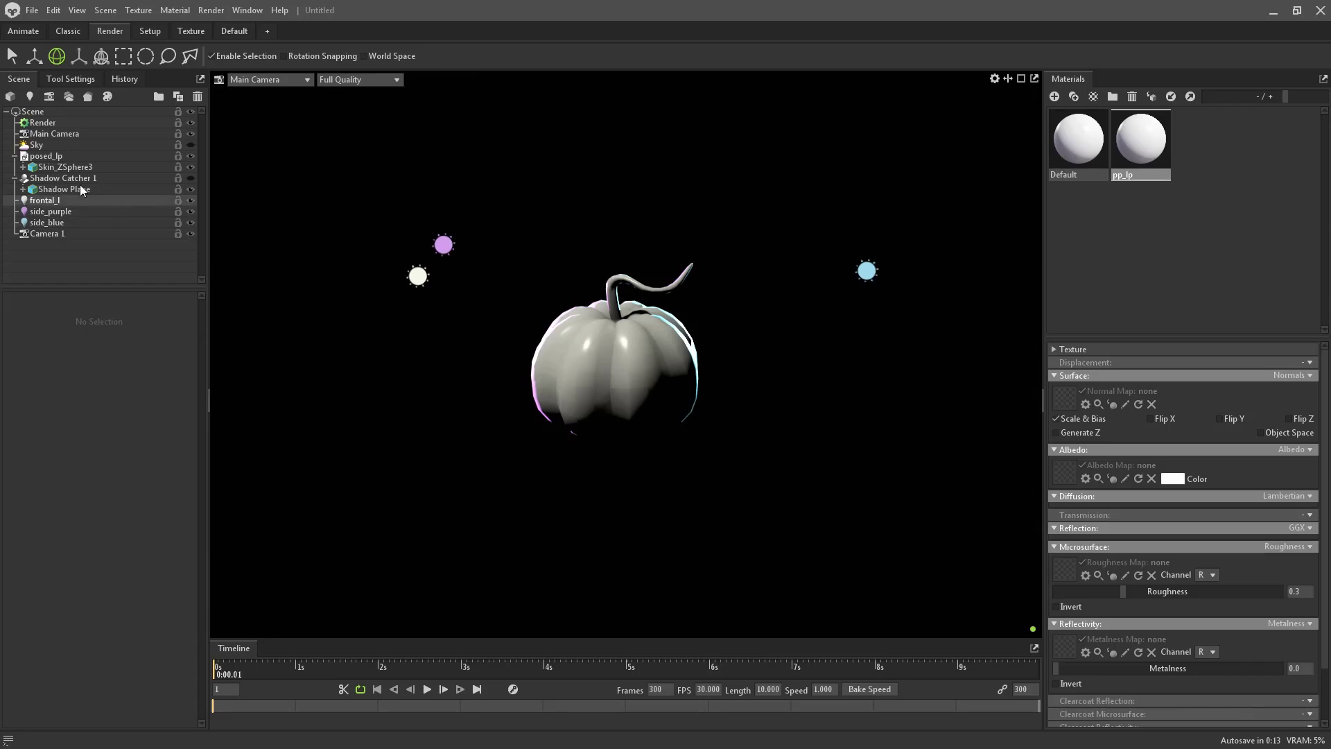
Step: Set the sky's backdrop color to a very dark purple and make Shadow Catcher 1 visible again
{"action": "left_click", "coordinate": [56, 145]}
{"action": "left_click", "coordinate": [152, 543]}
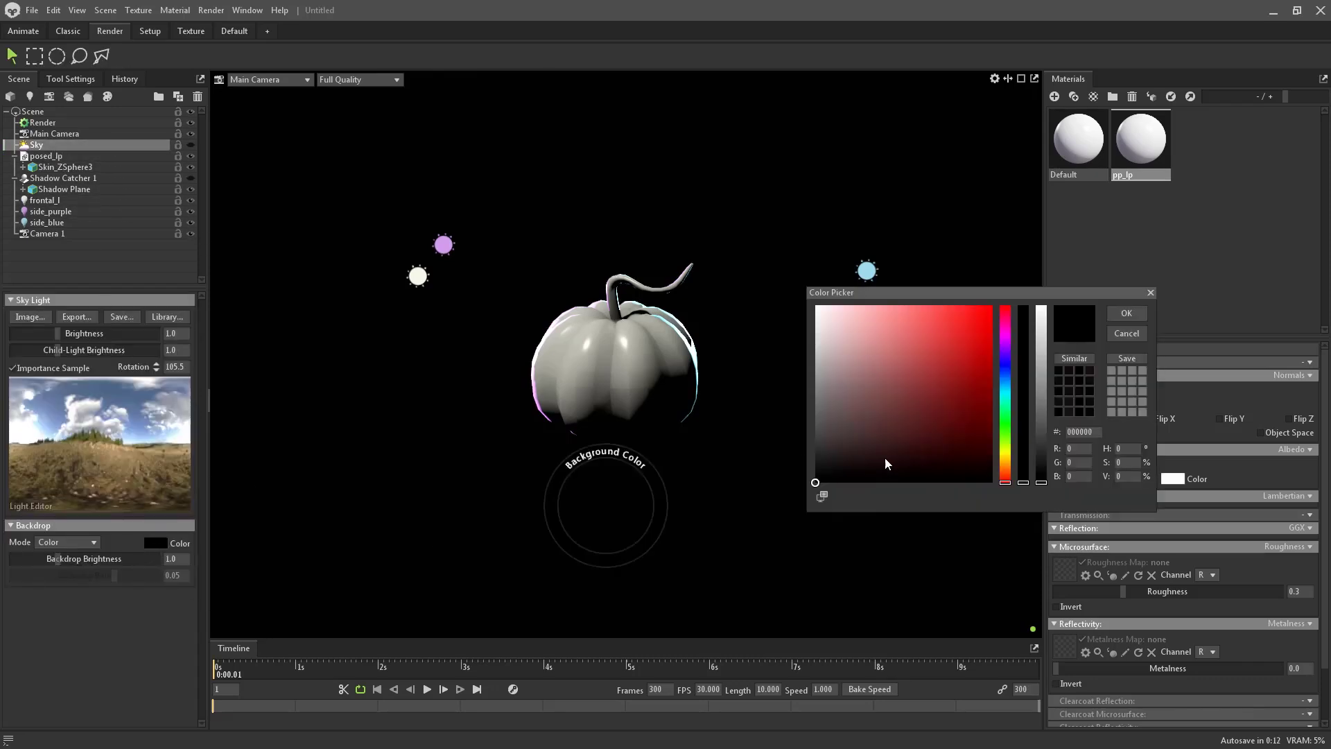
{"action": "left_click_drag", "start_coordinate": [1006, 406], "coordinate": [1002, 347]}
{"action": "left_click_drag", "start_coordinate": [831, 455], "coordinate": [845, 451]}
{"action": "left_click", "coordinate": [1125, 315]}
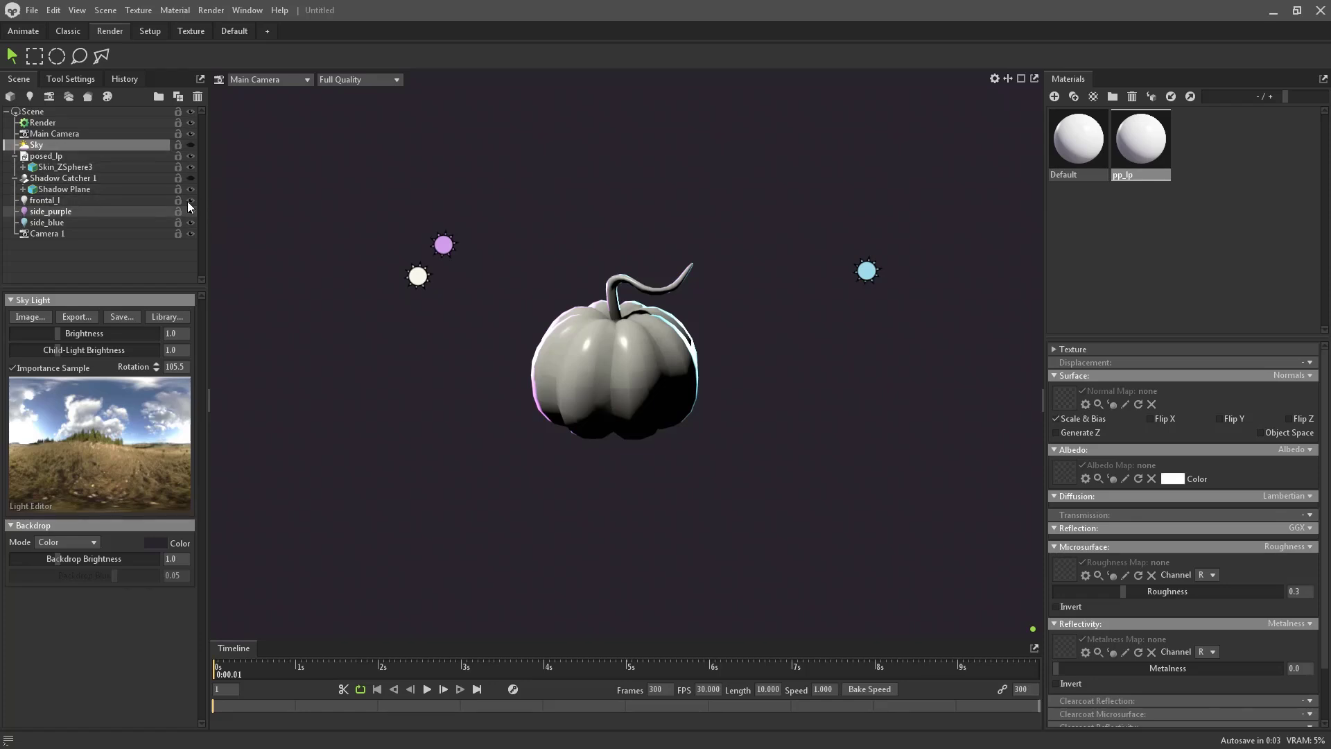
{"action": "left_click", "coordinate": [191, 178]}
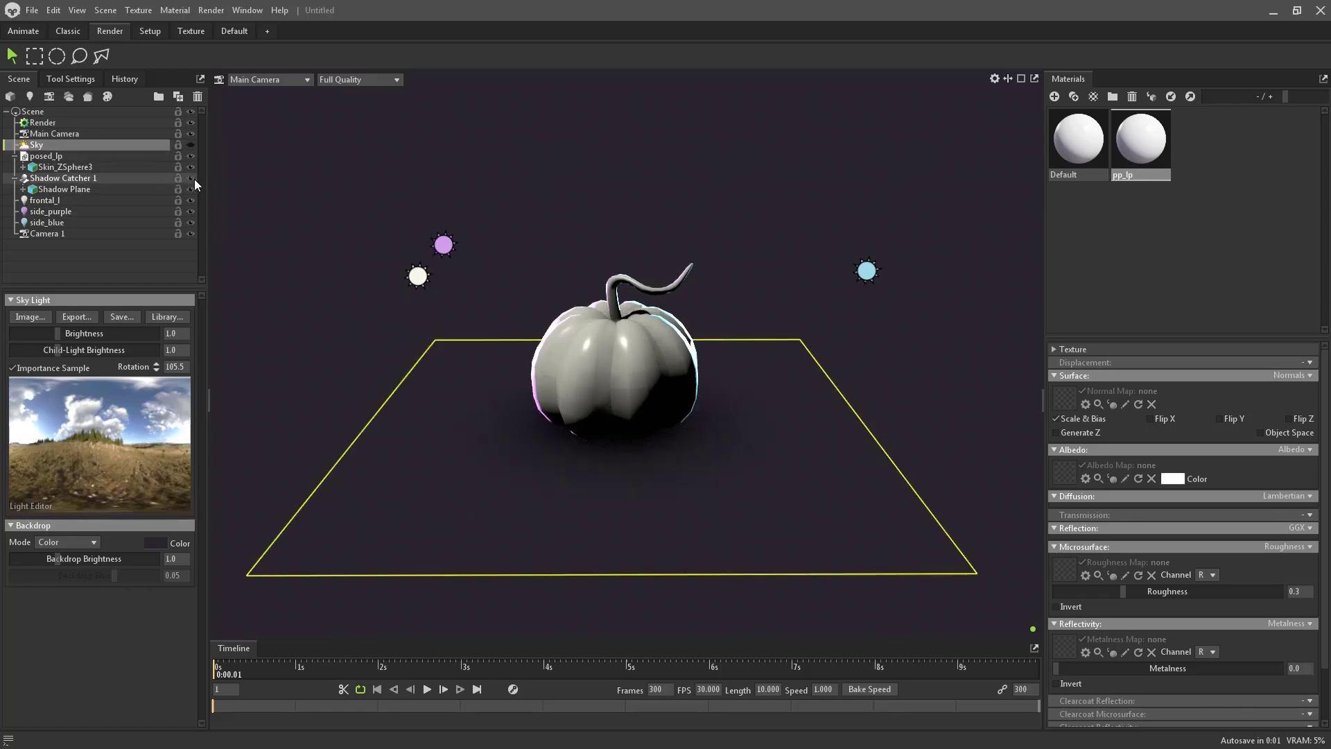
{"action": "left_click", "coordinate": [618, 192]}
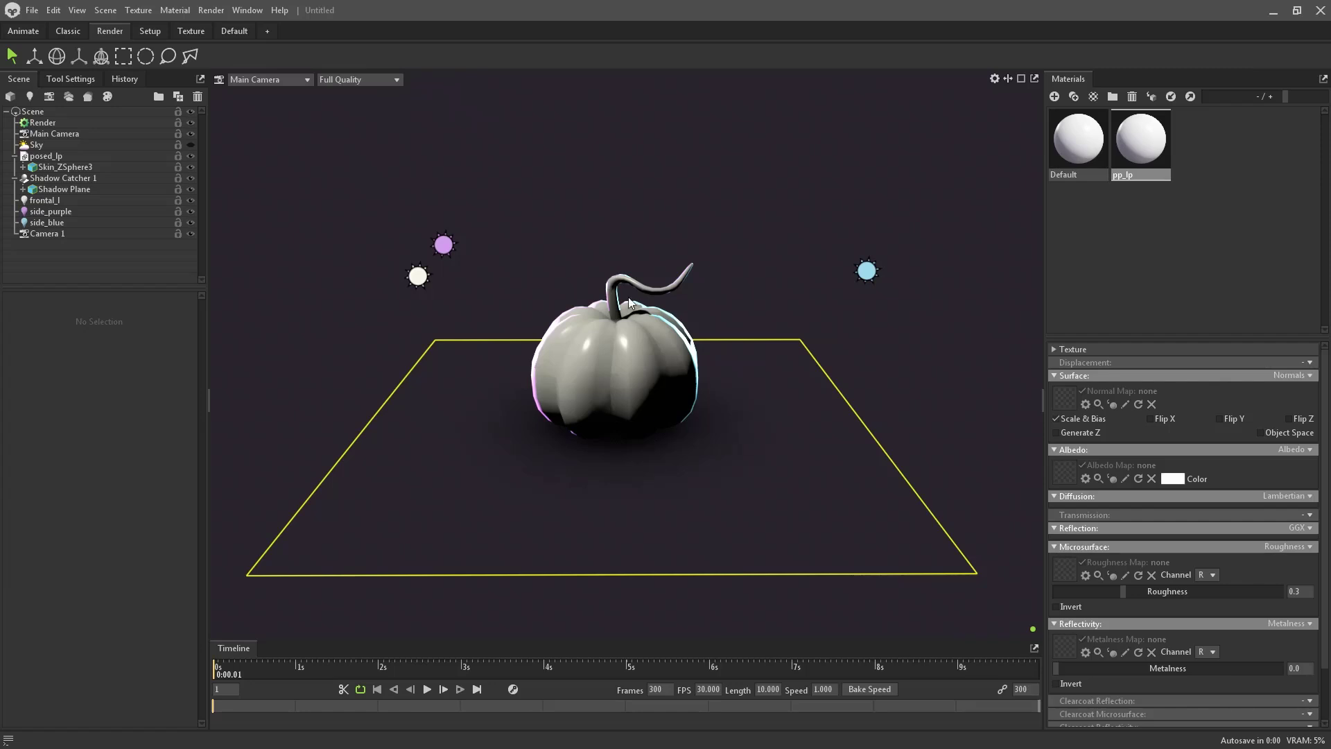
Step: Move frontal_l higher and further left of the pumpkin and rotate it until it lights most of the pumpkin's front
{"action": "left_click", "coordinate": [654, 393]}
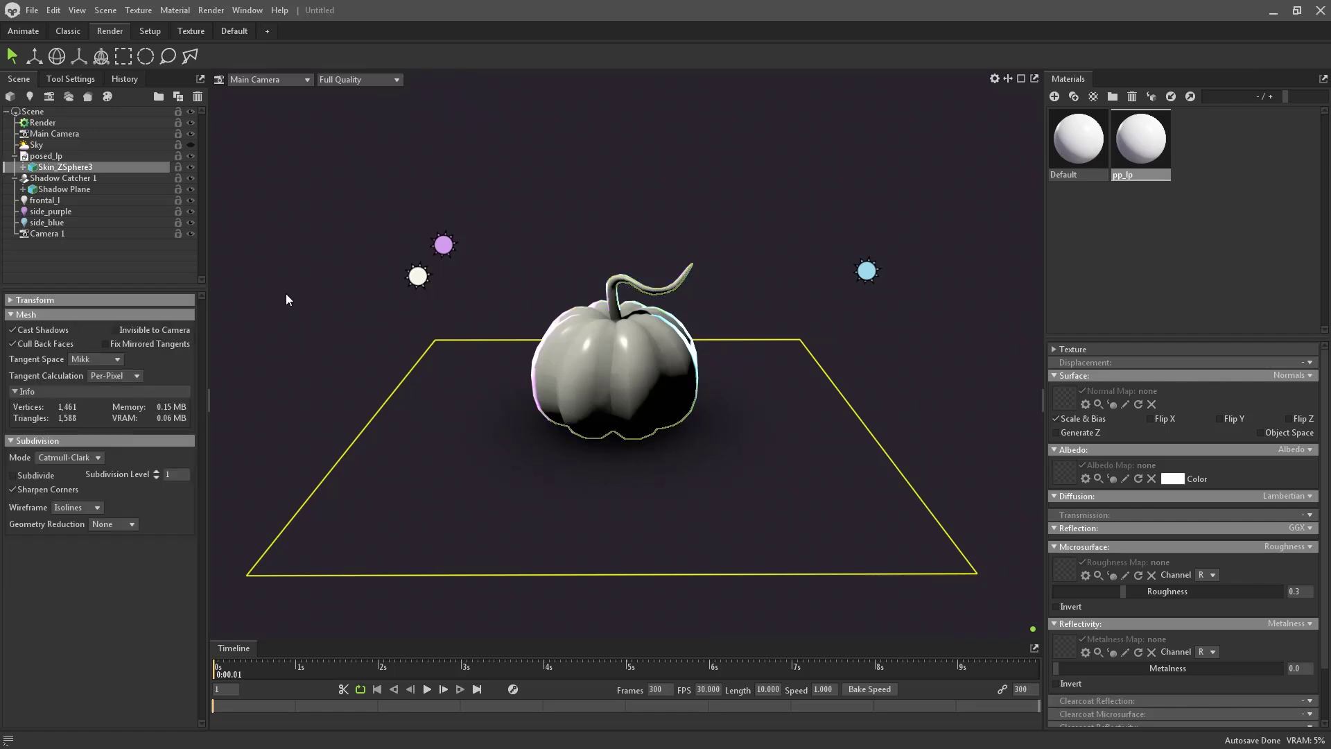
{"action": "left_click", "coordinate": [93, 200]}
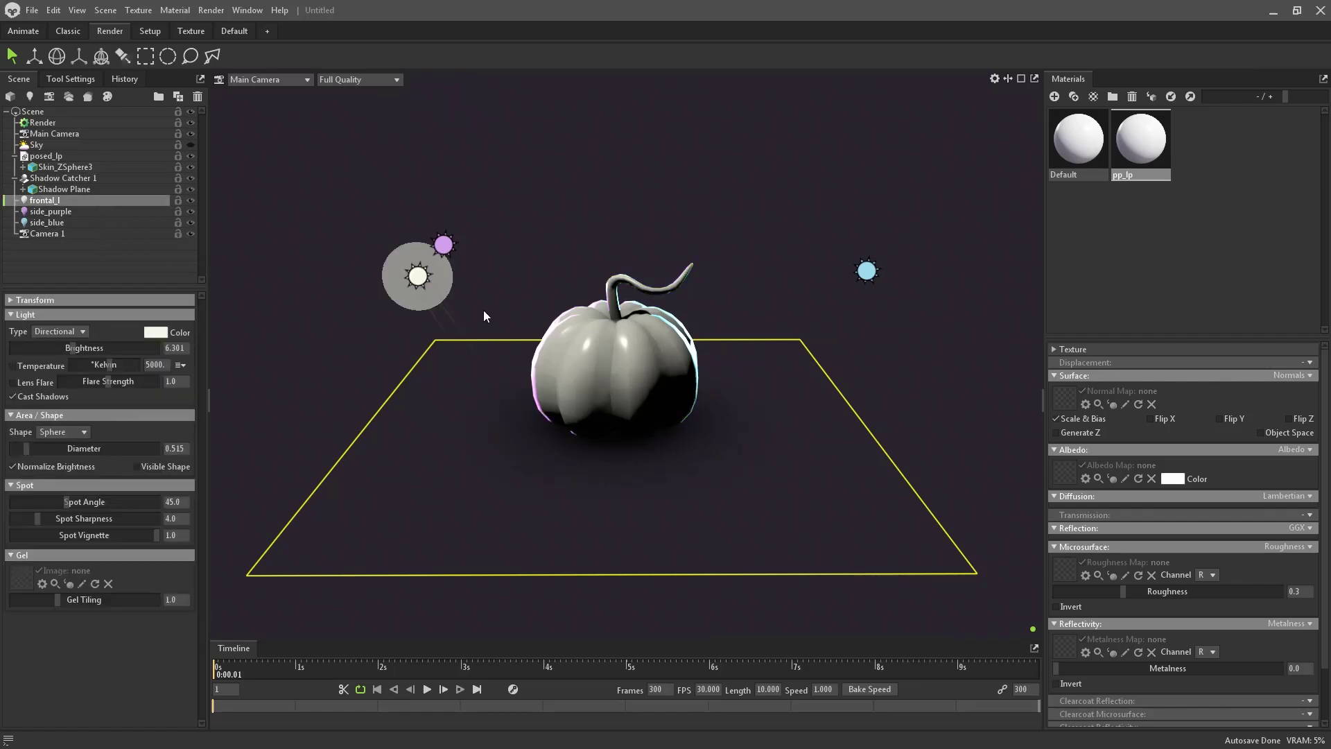
{"action": "key", "text": "e"}
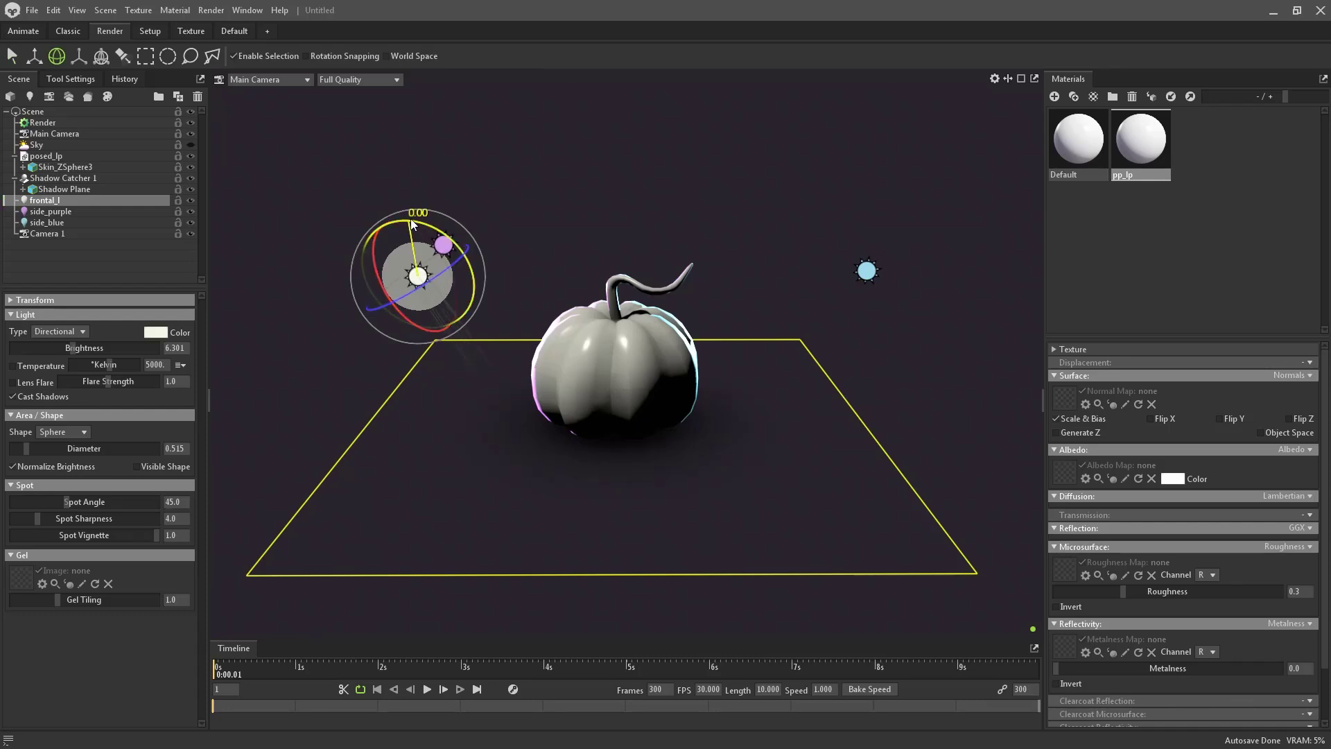
{"action": "left_click_drag", "start_coordinate": [410, 218], "coordinate": [364, 214]}
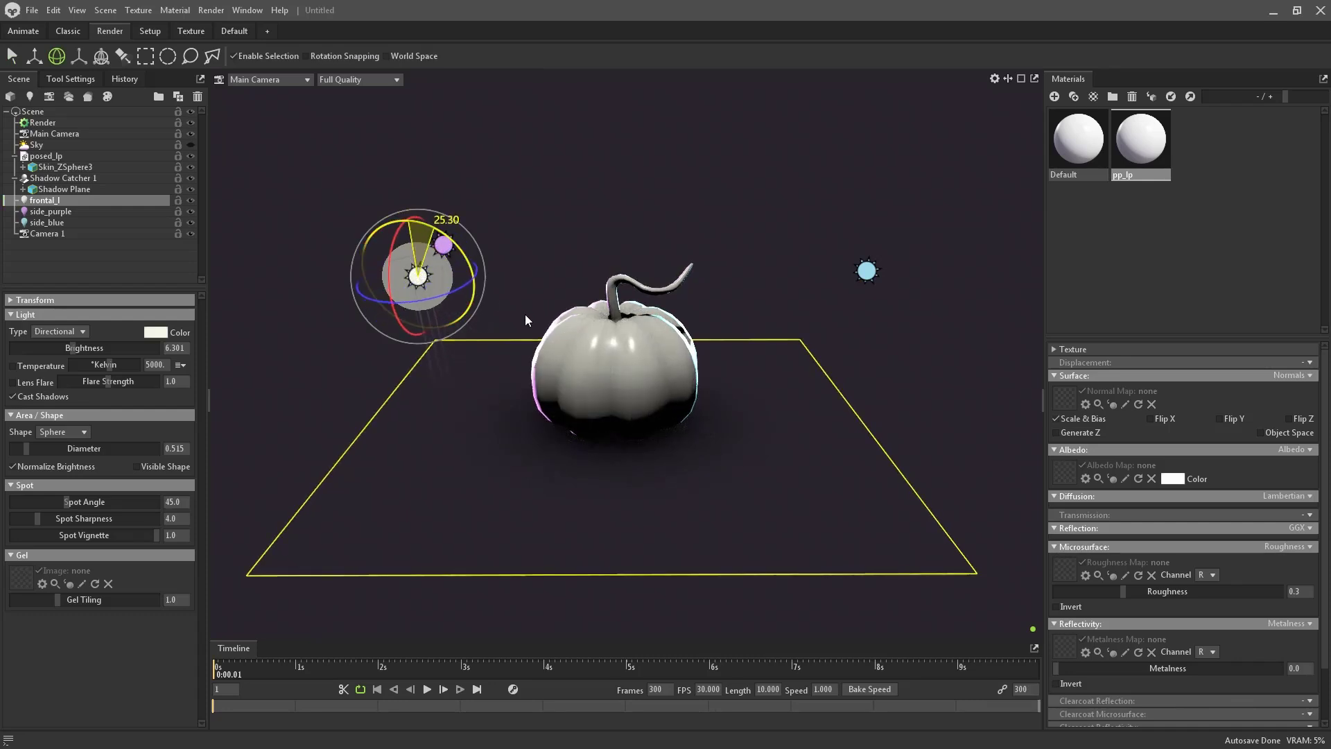
{"action": "left_click_drag", "start_coordinate": [415, 319], "coordinate": [439, 344]}
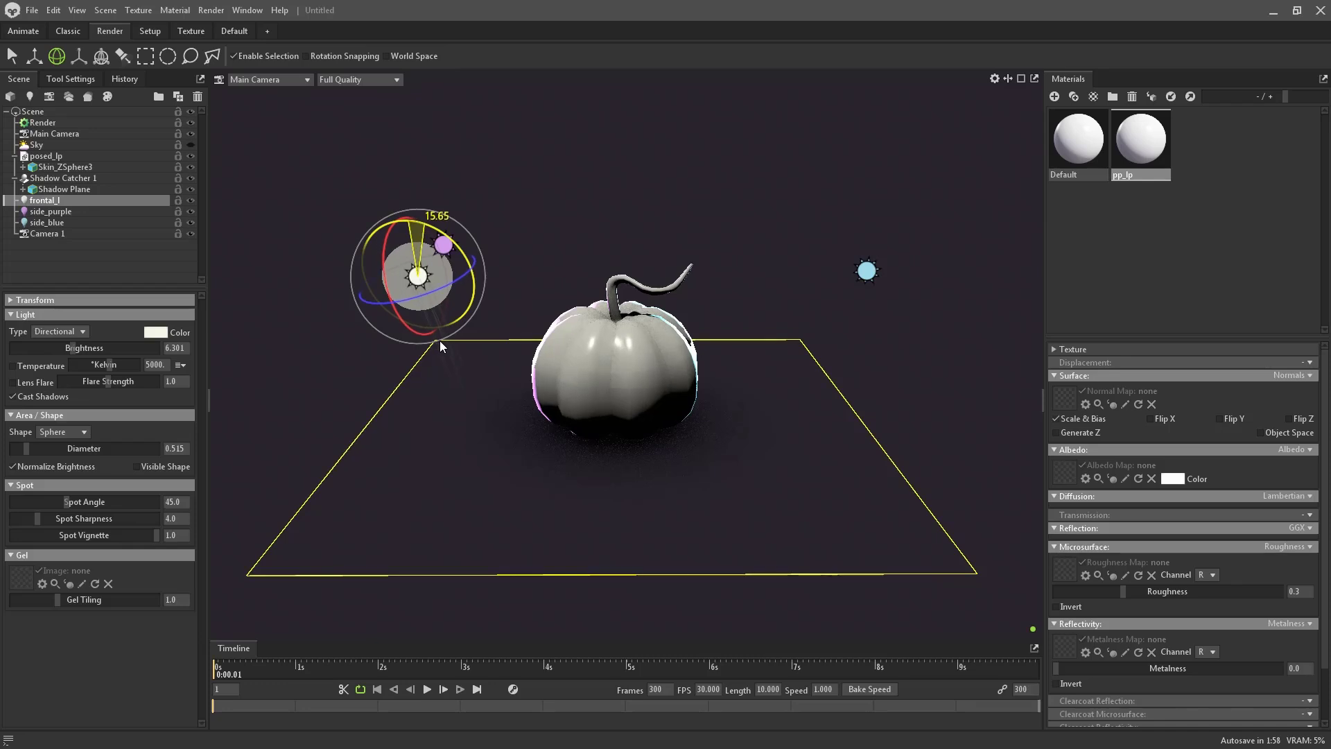
{"action": "mouse_move", "coordinate": [27, 449]}
{"action": "left_mouse_down"}
{"action": "mouse_move", "coordinate": [13, 455]}
{"action": "mouse_move", "coordinate": [64, 451]}
{"action": "left_mouse_up"}
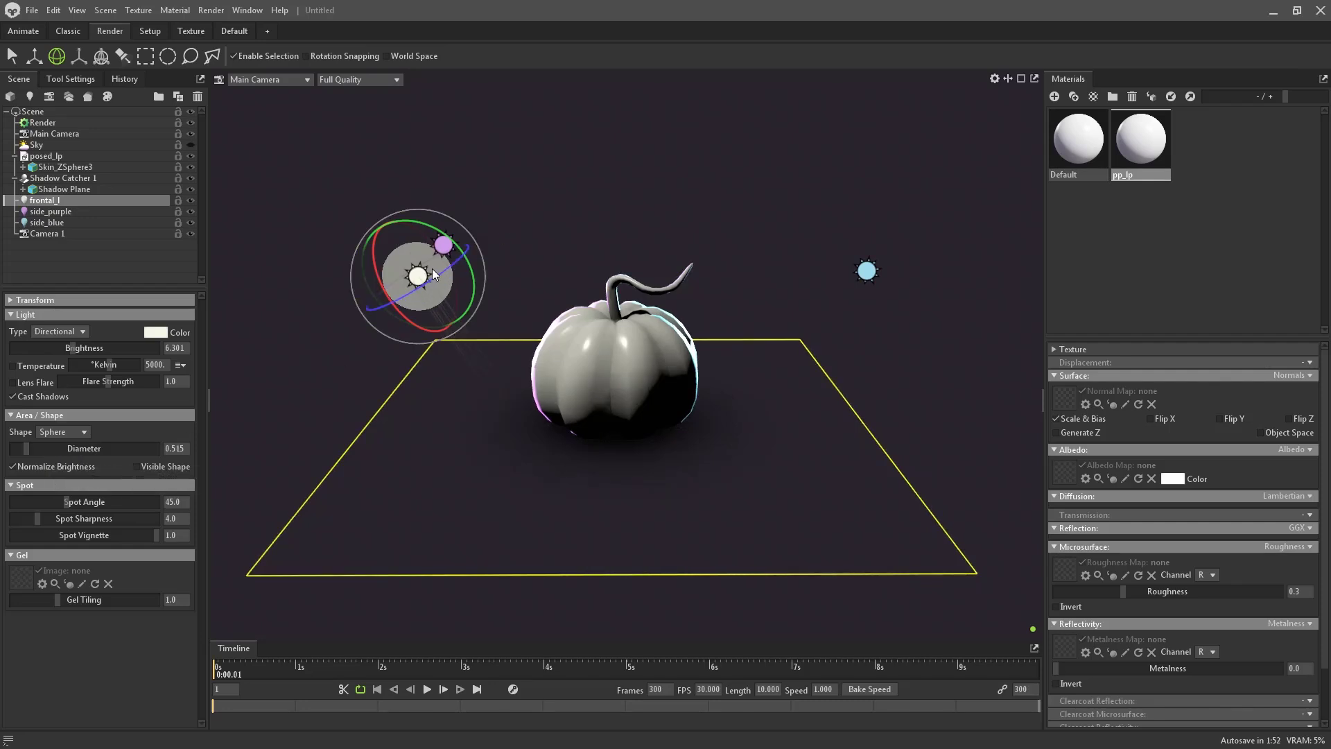
{"action": "left_click_drag", "start_coordinate": [409, 263], "coordinate": [259, 212]}
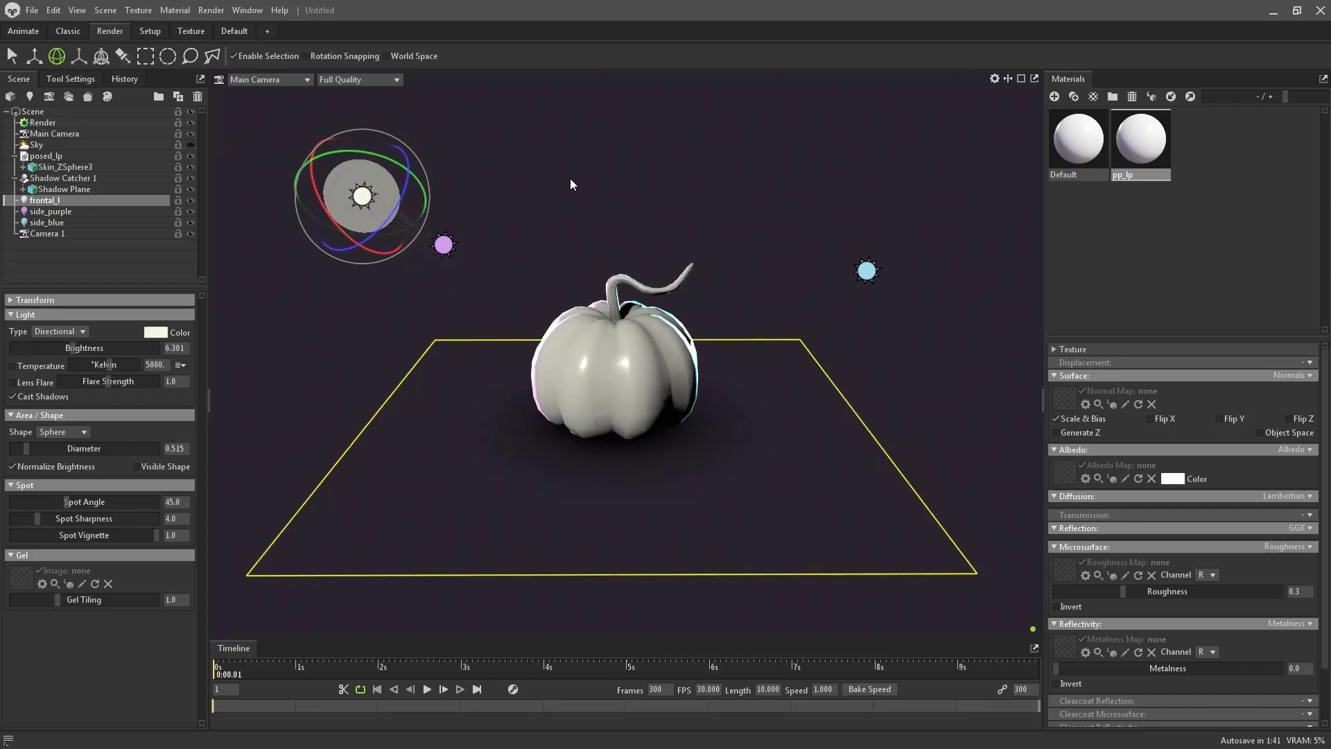
{"action": "left_click", "coordinate": [264, 80]}
{"action": "mouse_move", "coordinate": [278, 93]}
{"action": "left_click", "coordinate": [603, 120]}
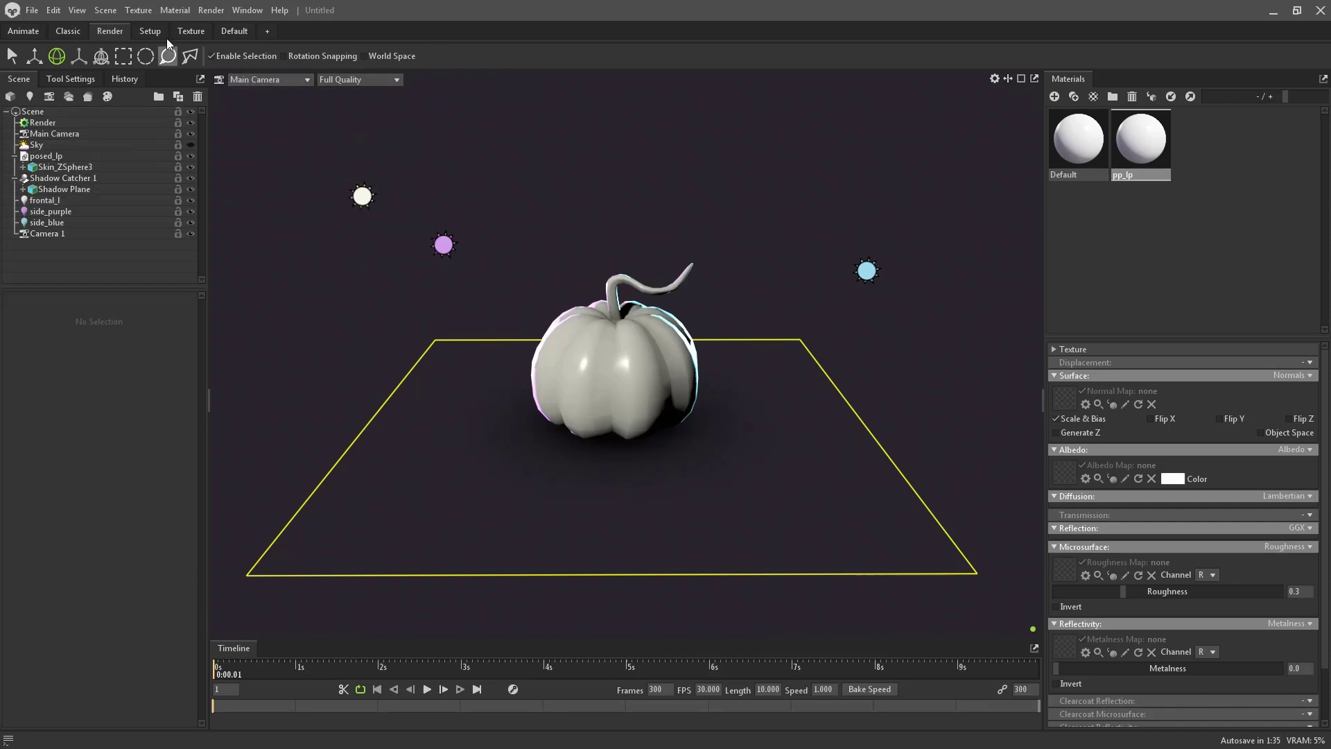
Step: Add a backdrop object to the scene and move it from Main Camera to Camera 1
{"action": "left_click", "coordinate": [134, 12]}
{"action": "mouse_move", "coordinate": [174, 13]}
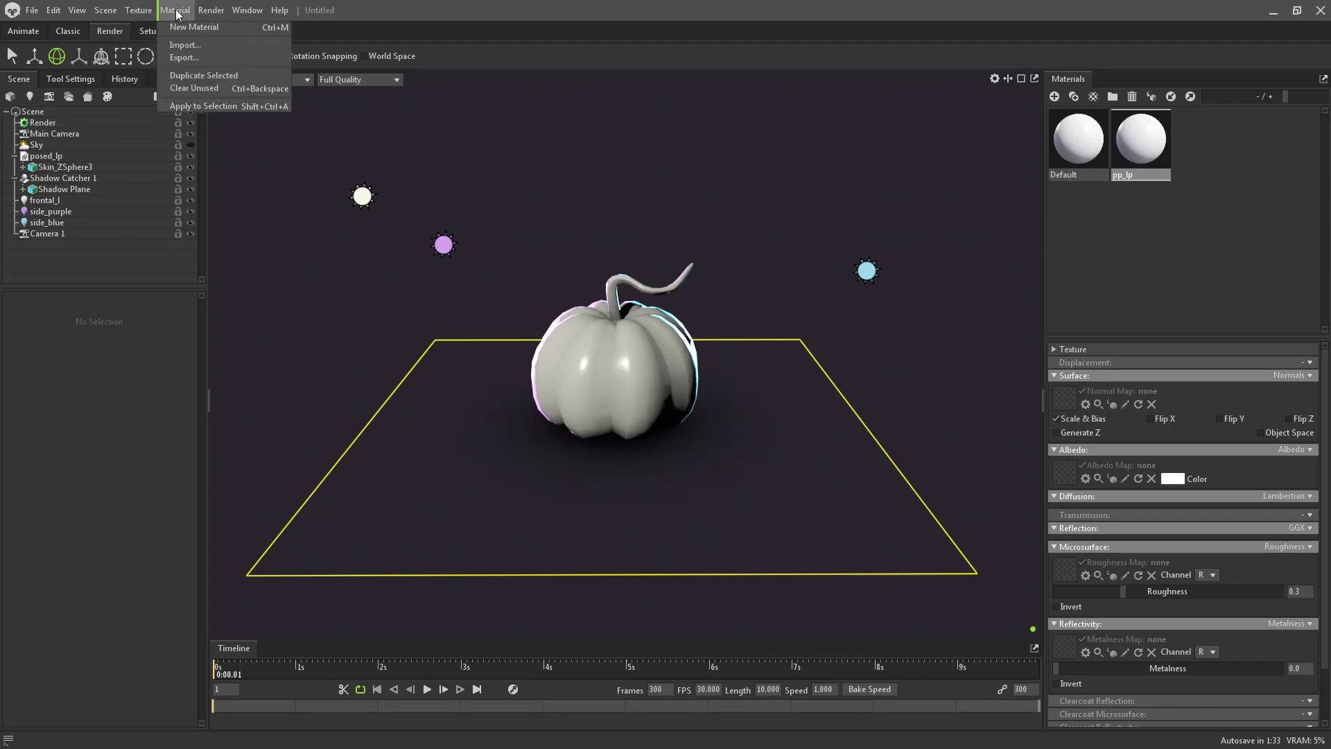
{"action": "mouse_move", "coordinate": [105, 11]}
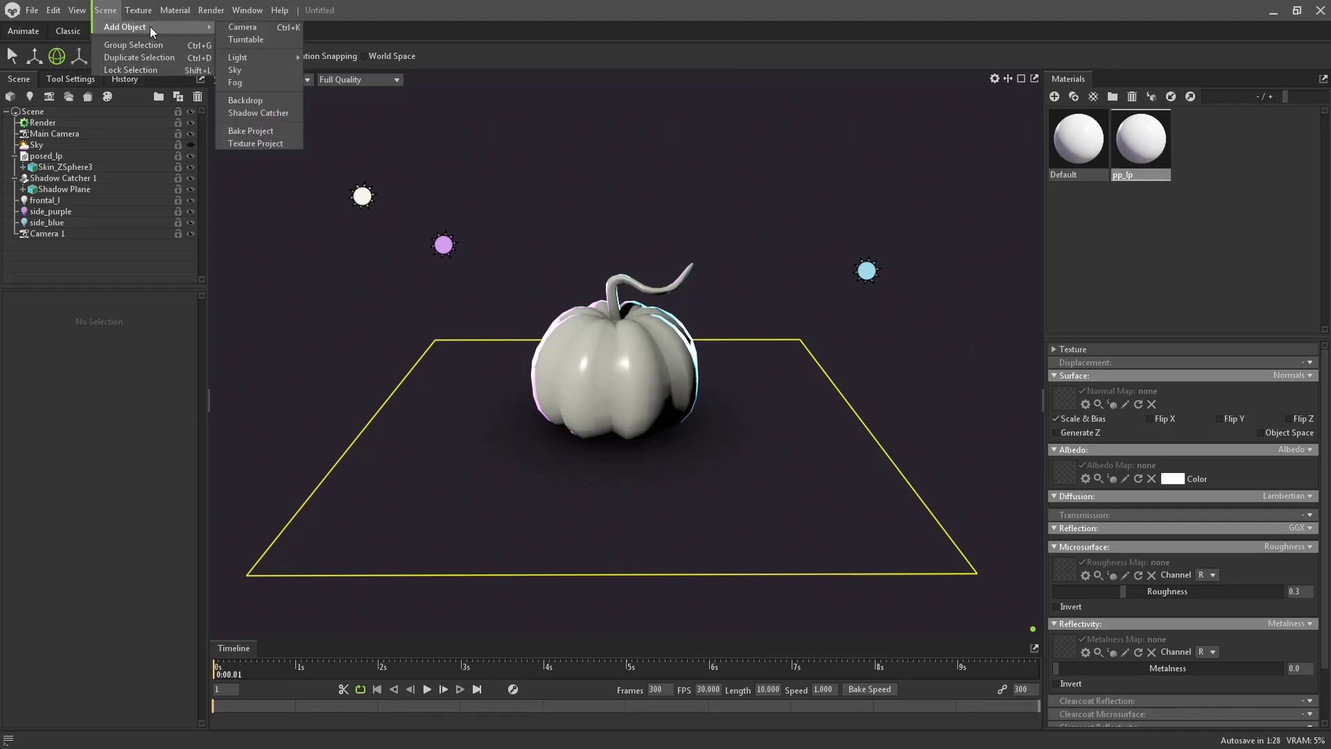
{"action": "left_click", "coordinate": [257, 97]}
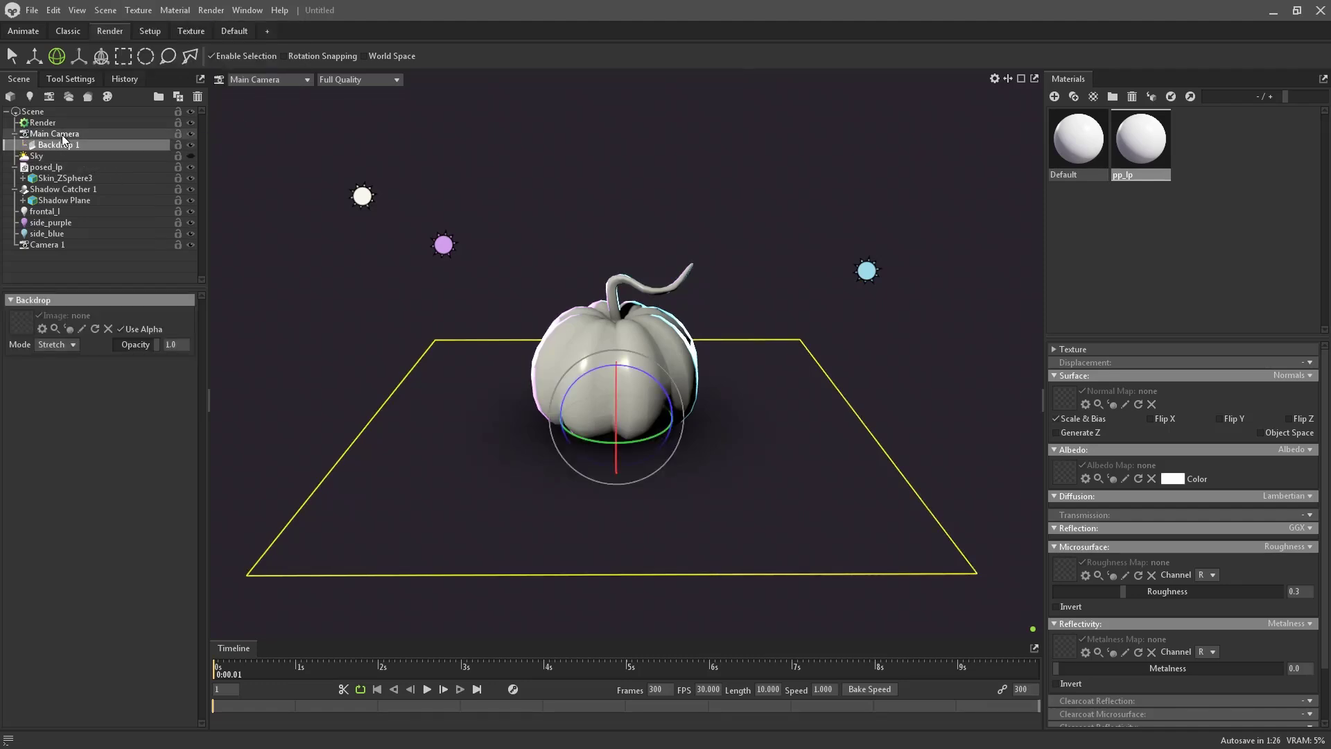
{"action": "left_click_drag", "start_coordinate": [62, 142], "coordinate": [76, 248]}
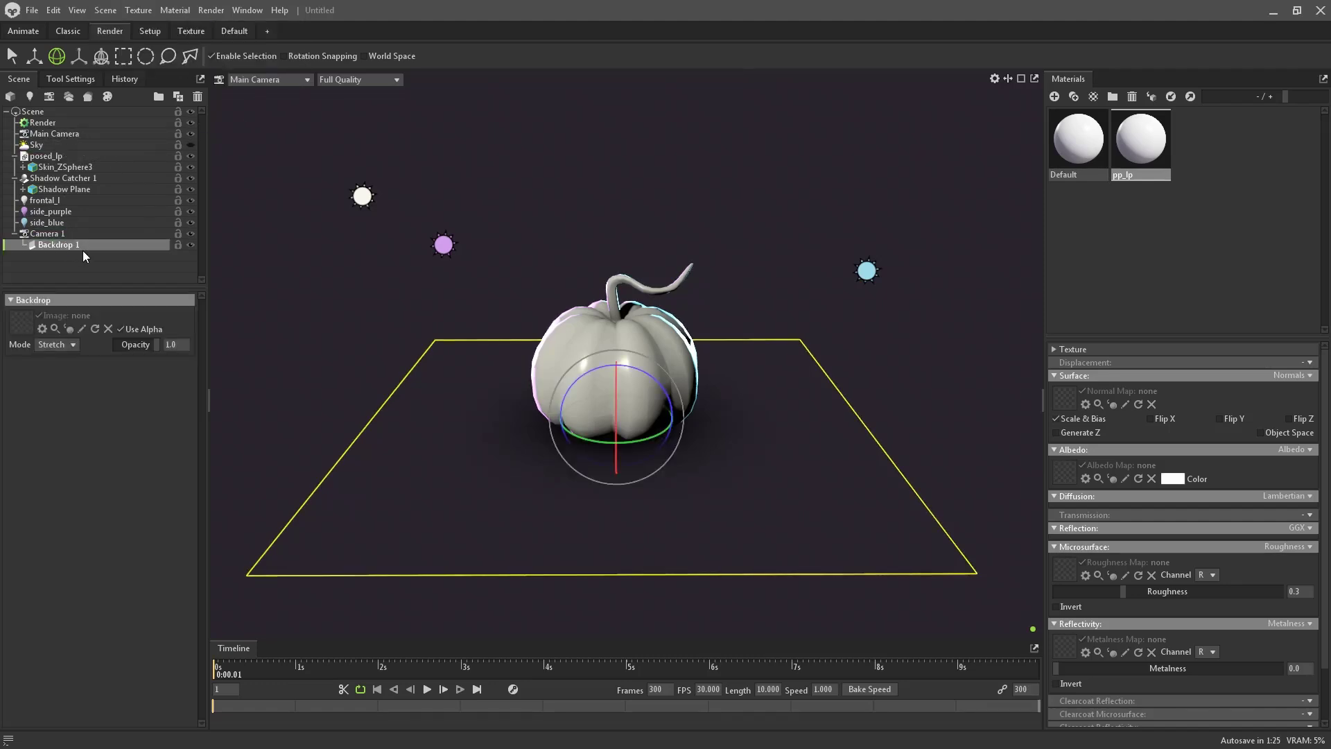
Step: Switch the viewport to Camera 1, orbit it to view the pumpkin from the front, and select Backdrop 1
{"action": "left_click", "coordinate": [276, 81]}
{"action": "mouse_move", "coordinate": [297, 93]}
{"action": "left_click", "coordinate": [342, 105]}
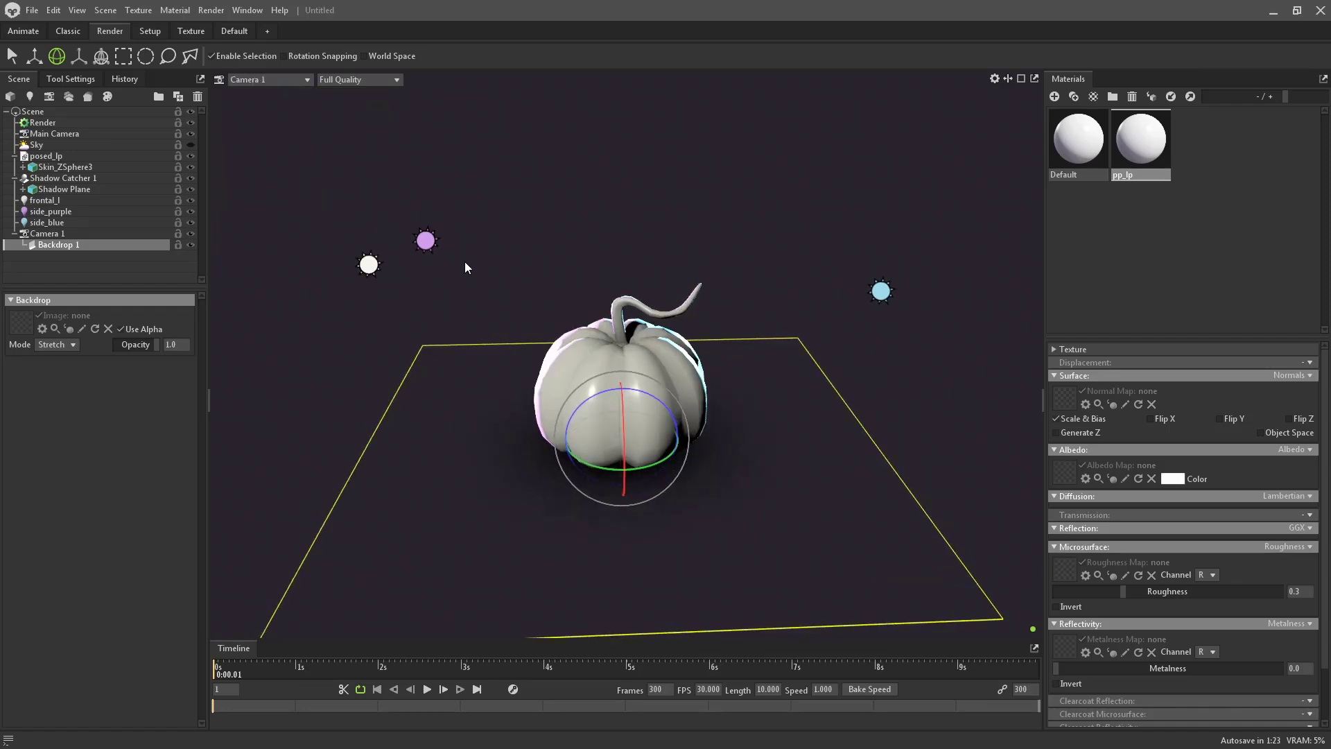
{"action": "left_click", "coordinate": [561, 217]}
{"action": "left_click_drag", "start_coordinate": [650, 387], "coordinate": [643, 247]}
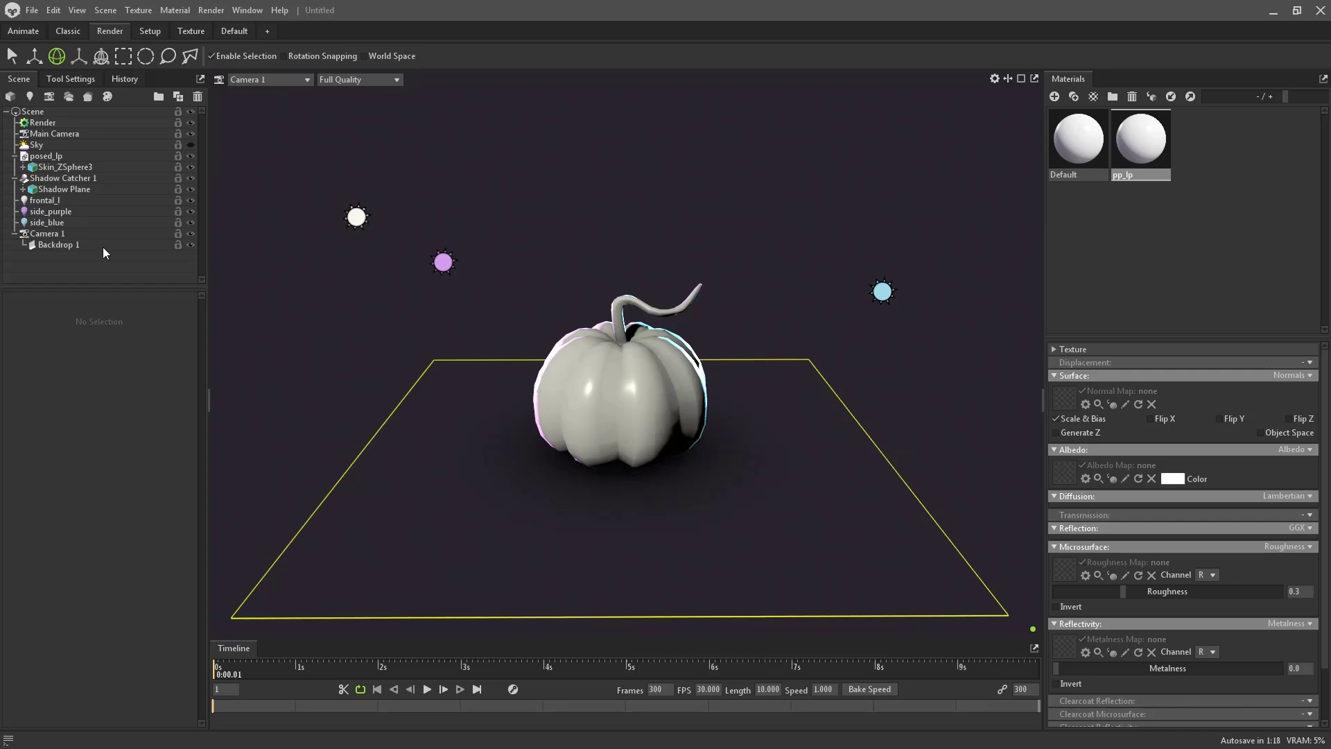
{"action": "left_click", "coordinate": [77, 246]}
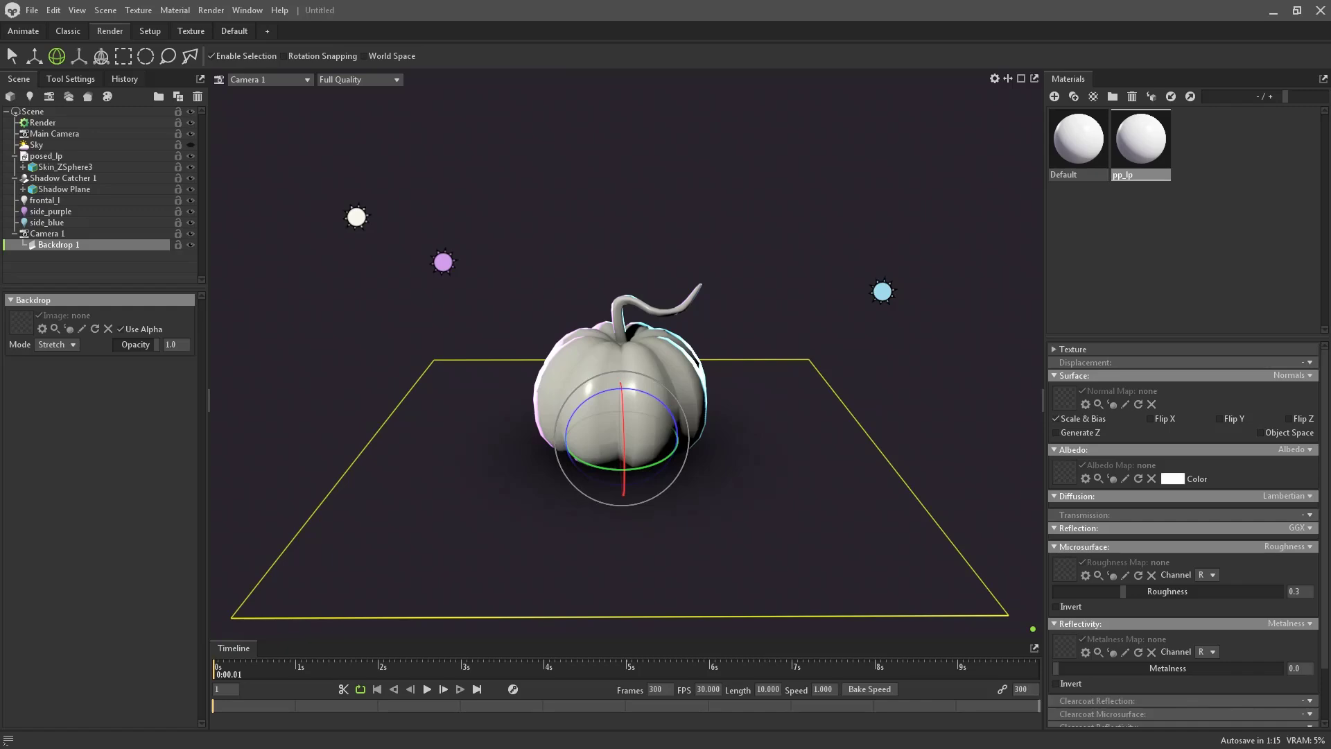
Step: Switch to the browser and limit the purple gradient wallpaper image results to large images
{"action": "key", "text": "alt+Tab"}
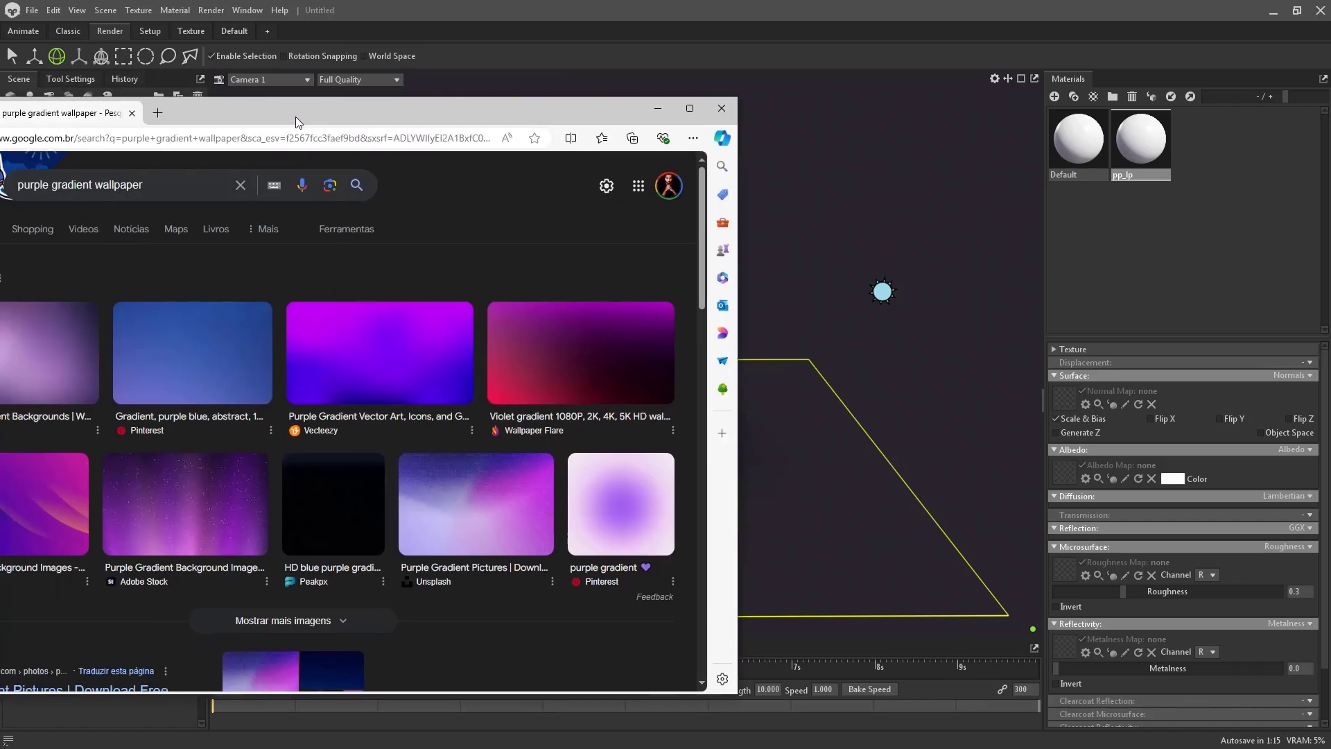
{"action": "double_click", "coordinate": [298, 115]}
{"action": "left_click", "coordinate": [229, 130]}
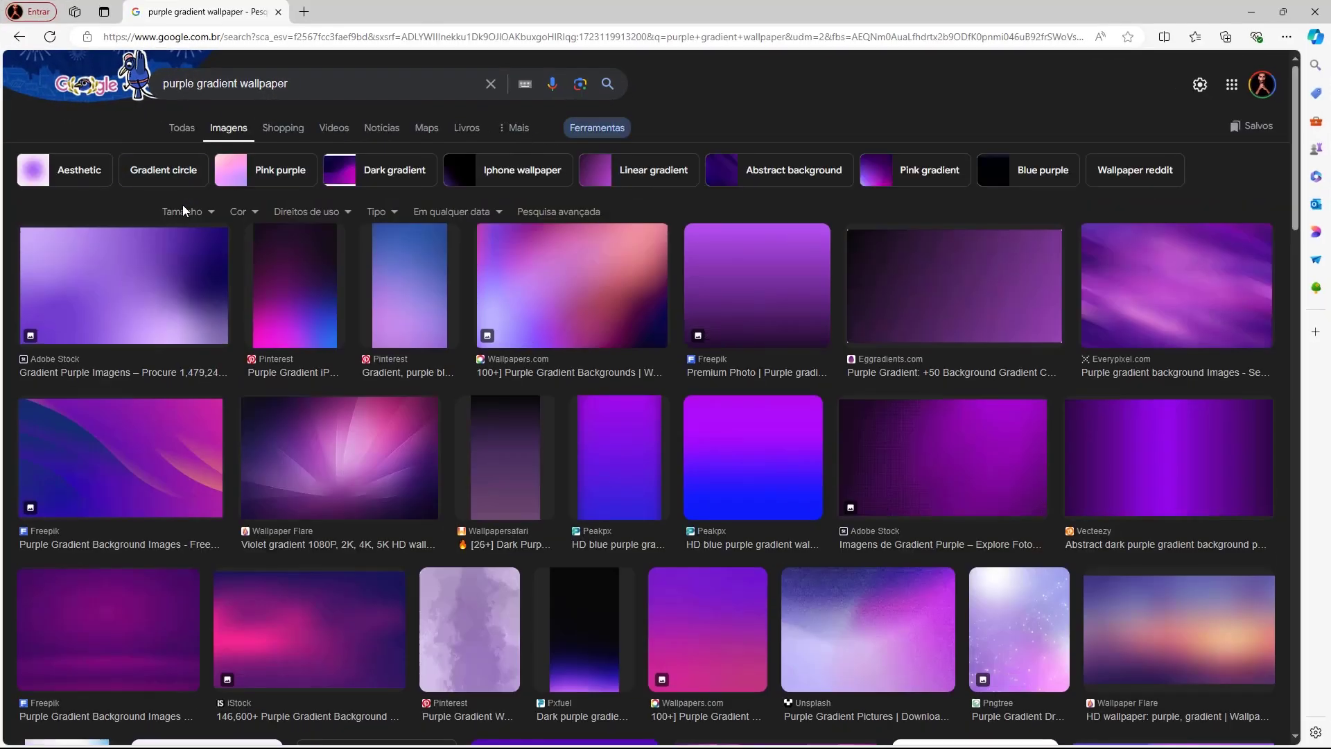
{"action": "left_click", "coordinate": [183, 210]}
{"action": "left_click", "coordinate": [196, 255]}
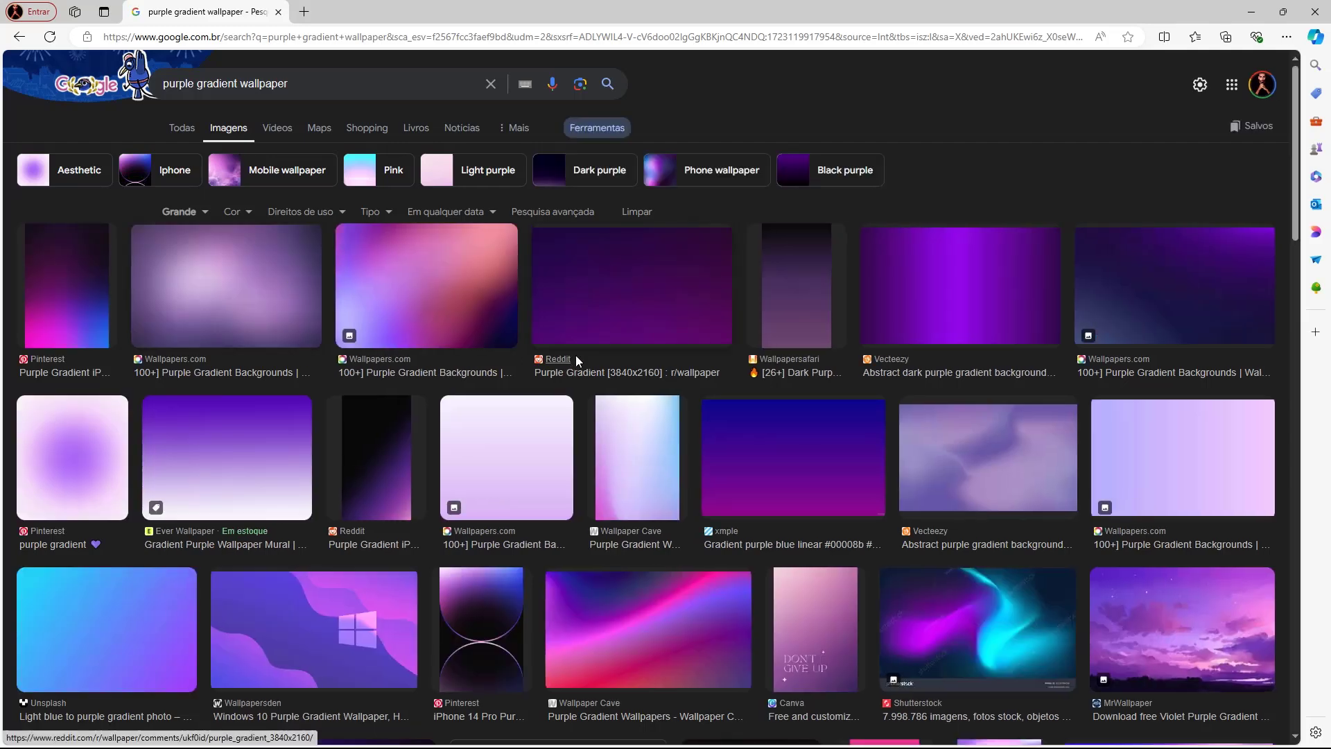
Step: Open the full MrWallpaper violet purple gradient skies image in a new browser tab
{"action": "scroll", "coordinate": [746, 393], "scroll_direction": "down", "scroll_amount": 1}
{"action": "left_click", "coordinate": [1154, 537]}
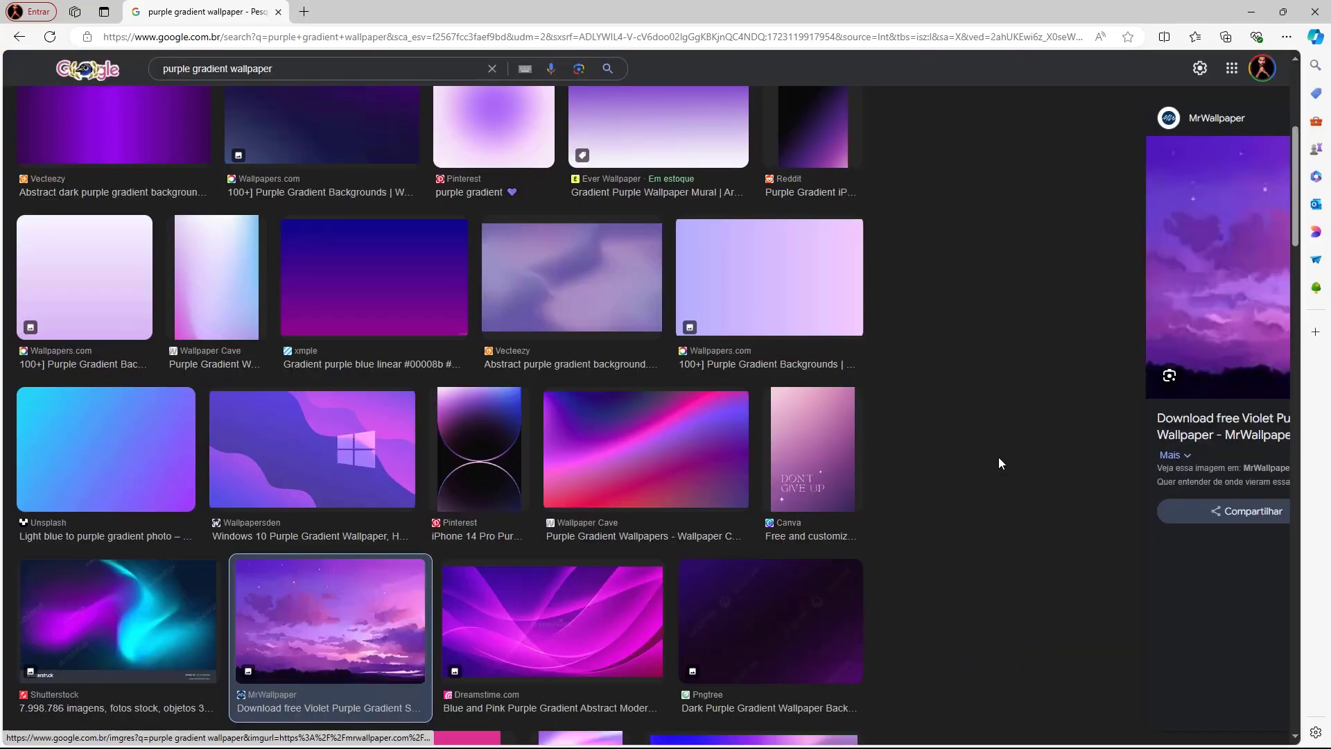
{"action": "right_click", "coordinate": [991, 298]}
{"action": "left_click", "coordinate": [1046, 477]}
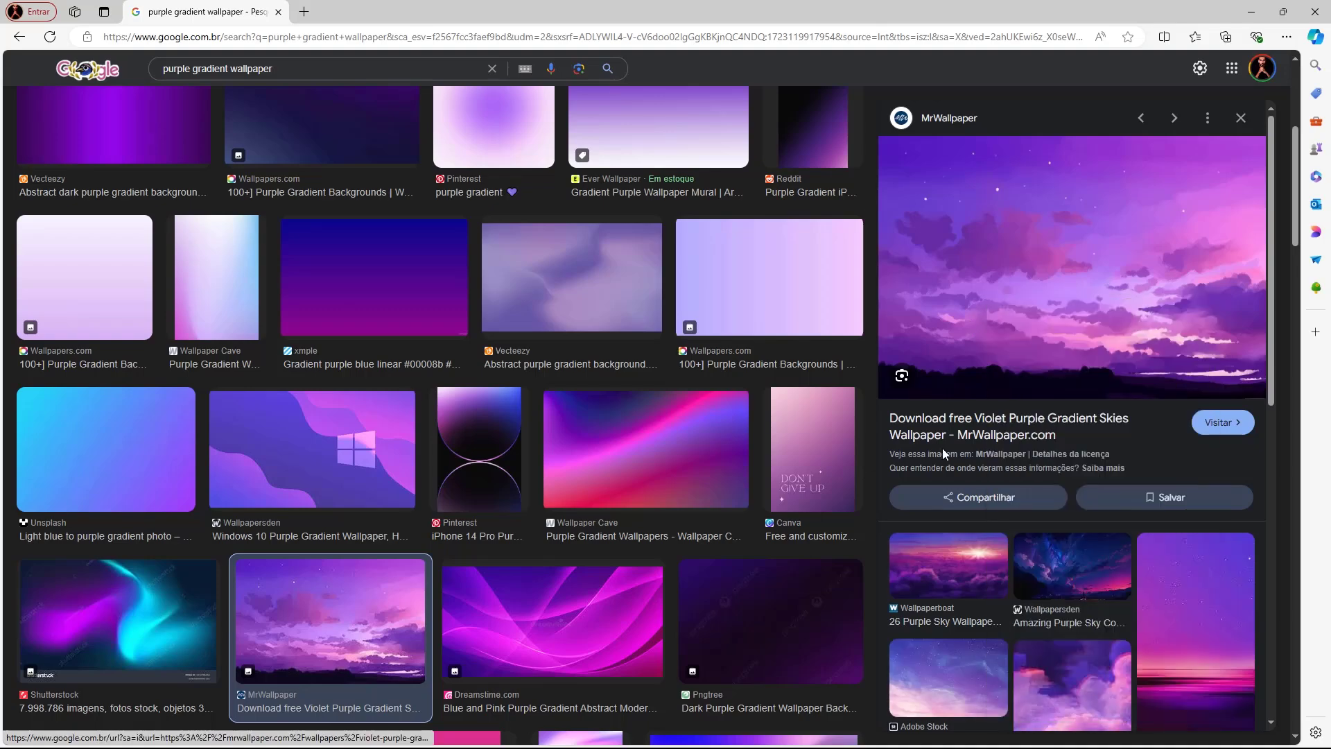
Step: Try to open the Getwallpapers.com Color Gradient Wallpaper HD image in a new browser tab
{"action": "scroll", "coordinate": [530, 447], "scroll_direction": "down", "scroll_amount": 5}
{"action": "scroll", "coordinate": [530, 447], "scroll_direction": "down", "scroll_amount": 7}
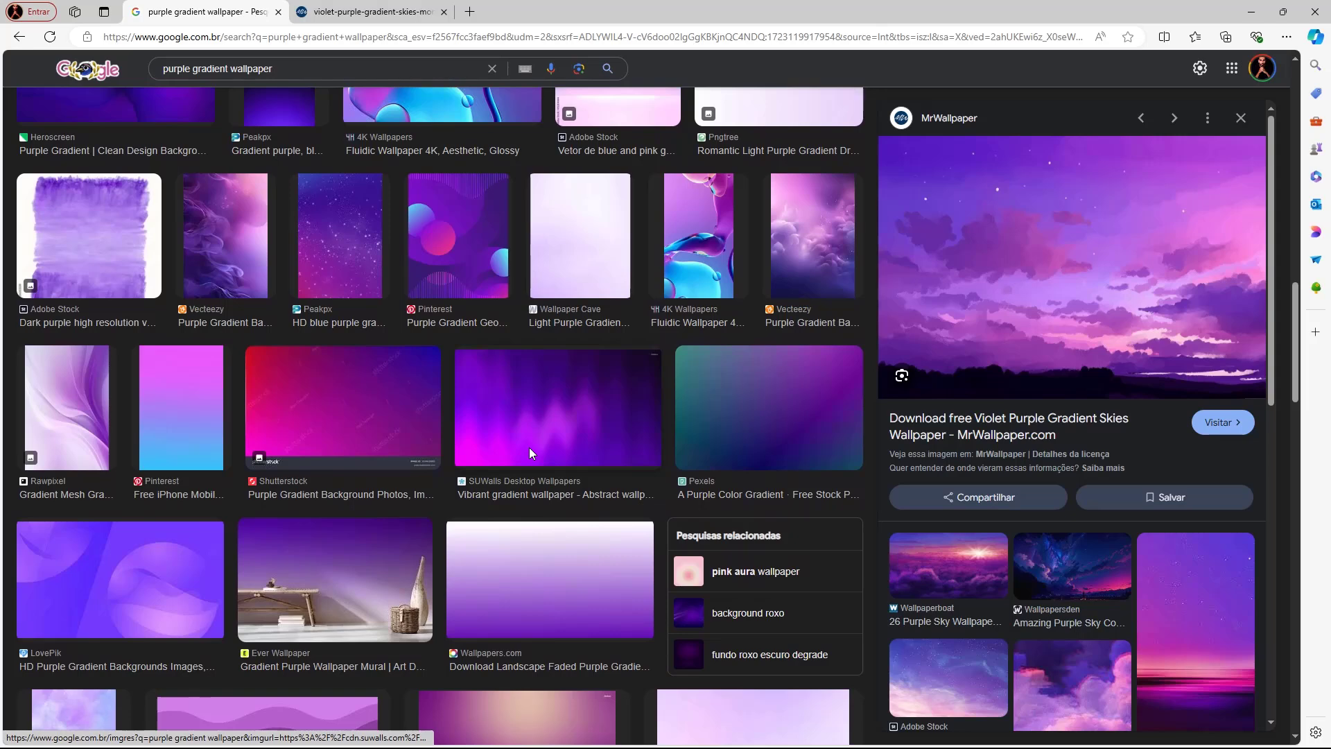
{"action": "scroll", "coordinate": [529, 449], "scroll_direction": "down", "scroll_amount": 3}
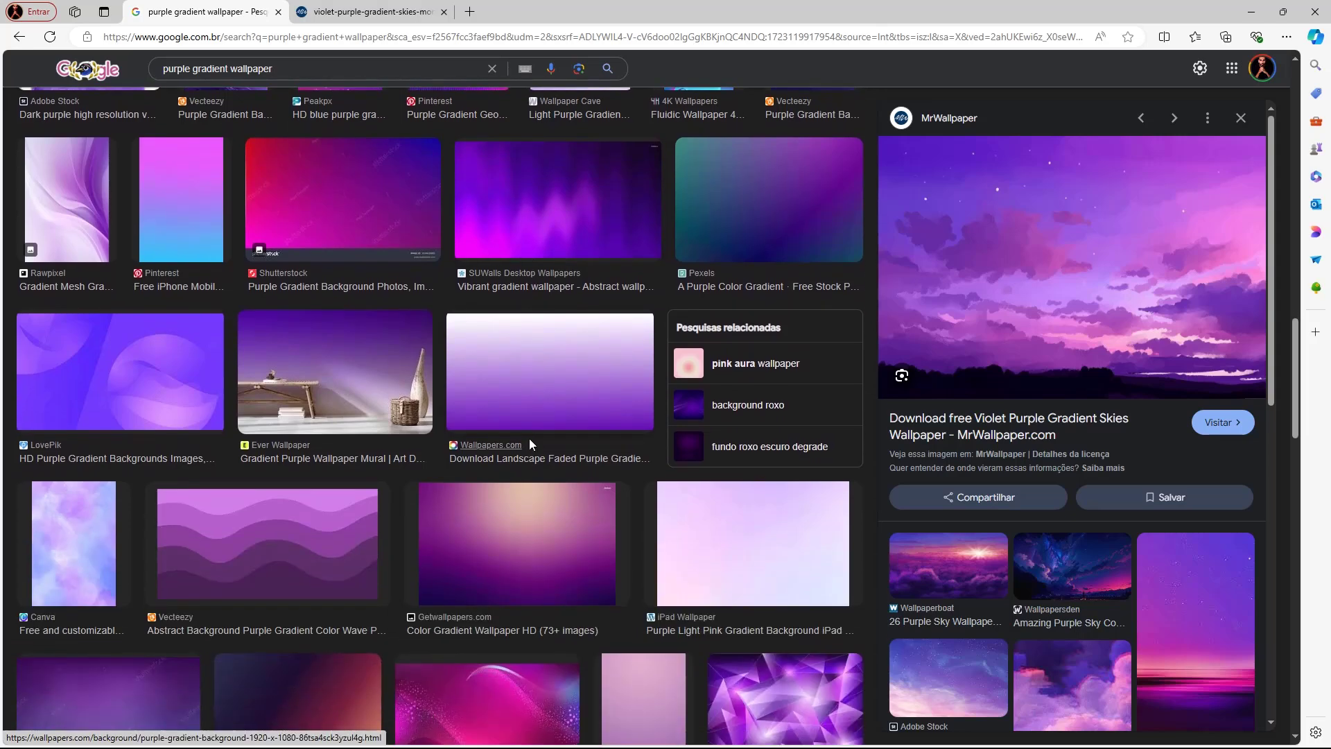
{"action": "scroll", "coordinate": [530, 437], "scroll_direction": "down", "scroll_amount": 2}
{"action": "left_click", "coordinate": [524, 384]}
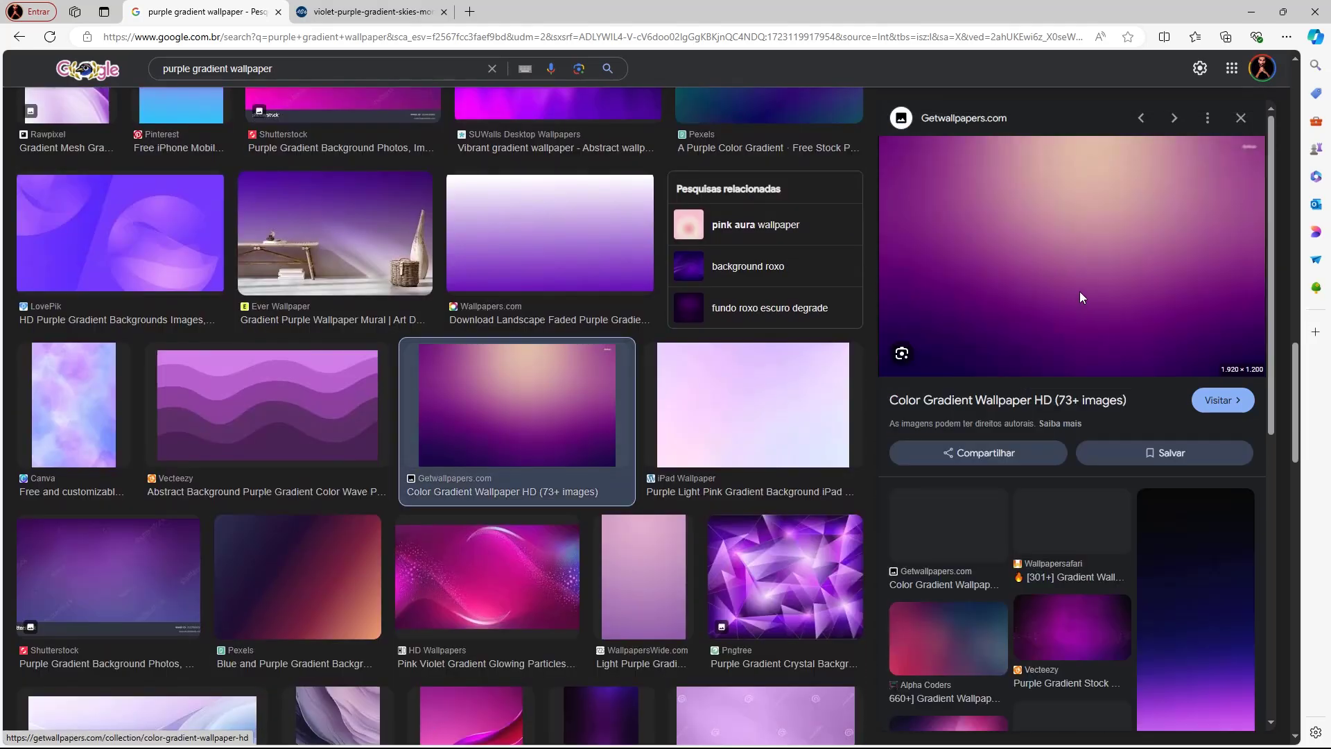
{"action": "right_click", "coordinate": [1079, 291]}
{"action": "left_click", "coordinate": [1091, 446]}
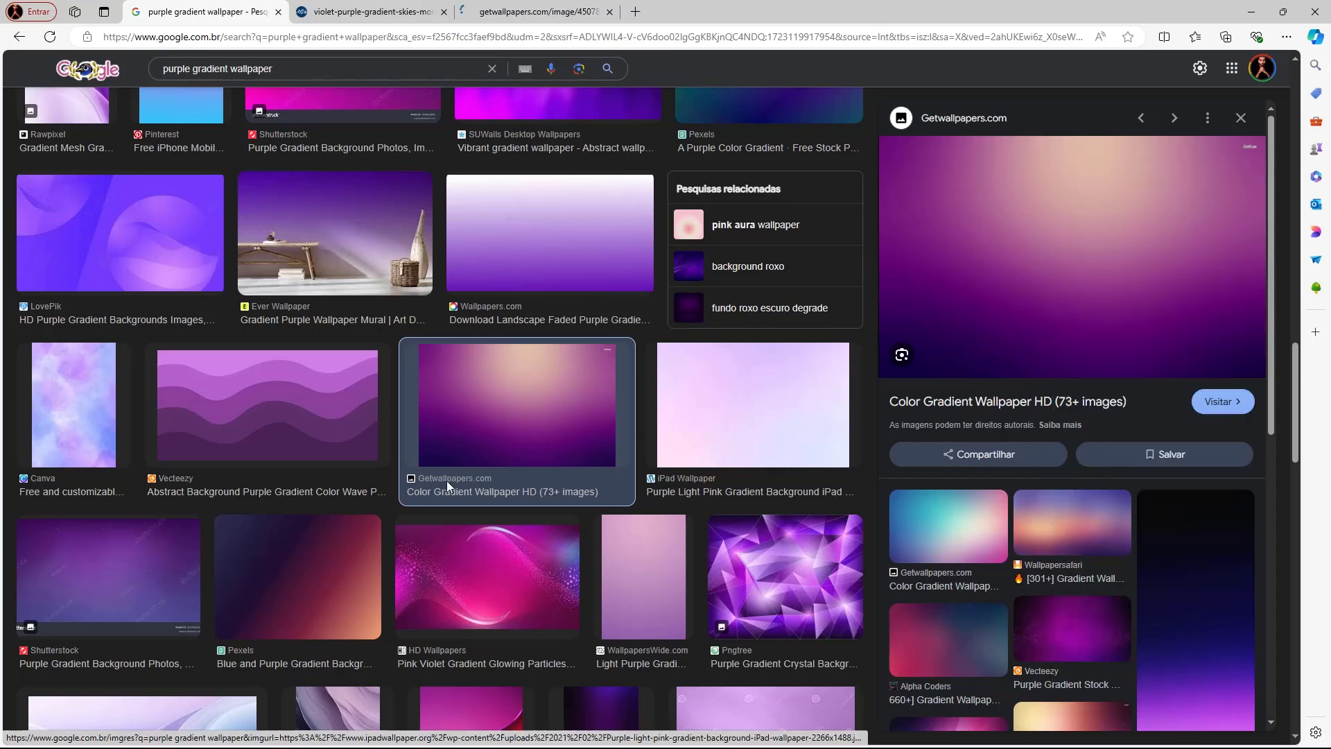
Step: Browse more gradient images, review the two opened image tabs, and close the Getwallpapers tab
{"action": "scroll", "coordinate": [447, 481], "scroll_direction": "down", "scroll_amount": 4}
{"action": "scroll", "coordinate": [450, 475], "scroll_direction": "down", "scroll_amount": 15}
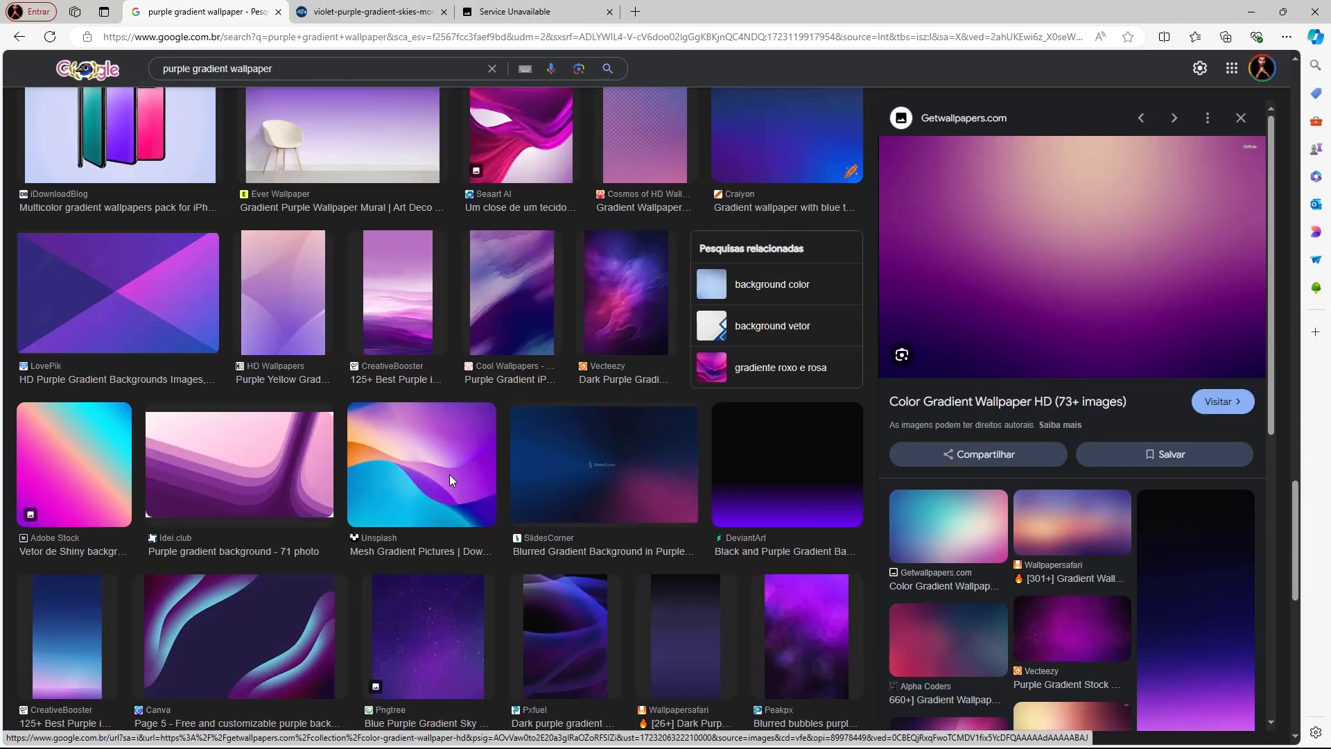
{"action": "scroll", "coordinate": [451, 475], "scroll_direction": "down", "scroll_amount": 6}
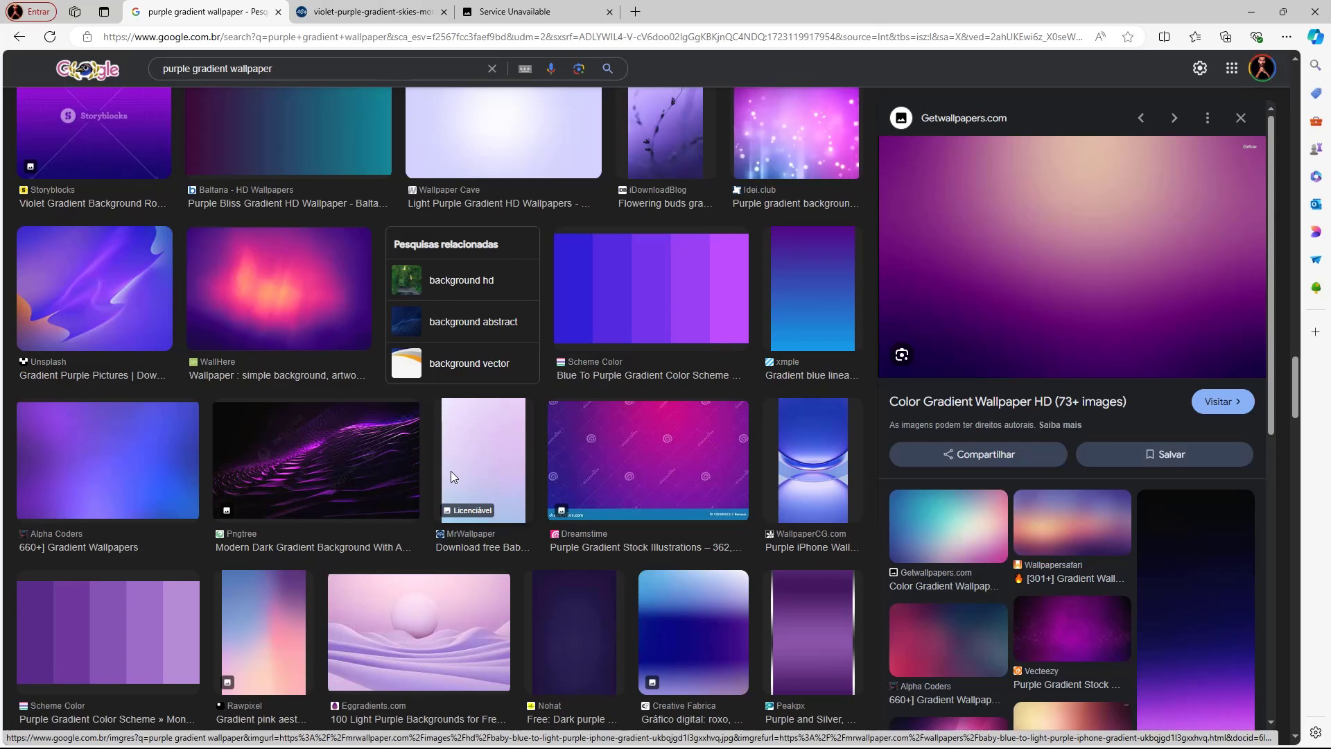
{"action": "left_click", "coordinate": [370, 14]}
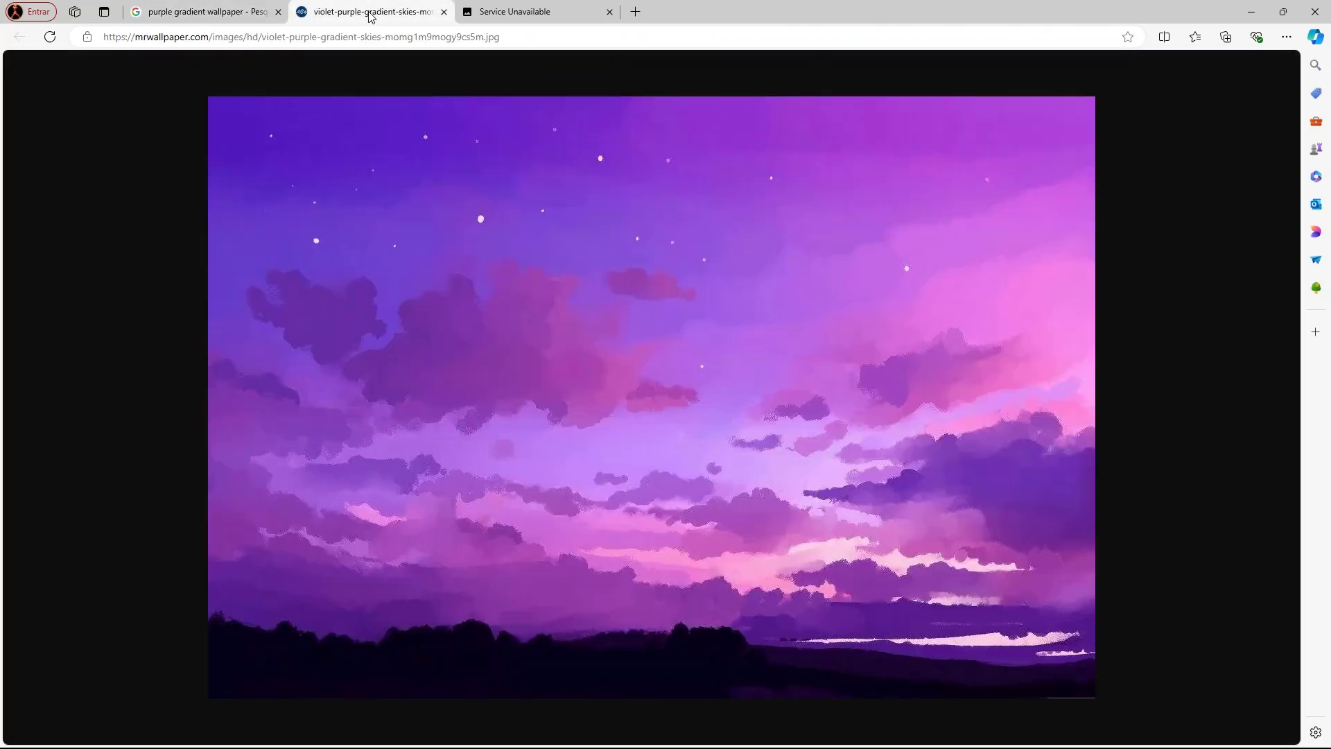
{"action": "left_click", "coordinate": [521, 15]}
{"action": "left_click", "coordinate": [610, 12]}
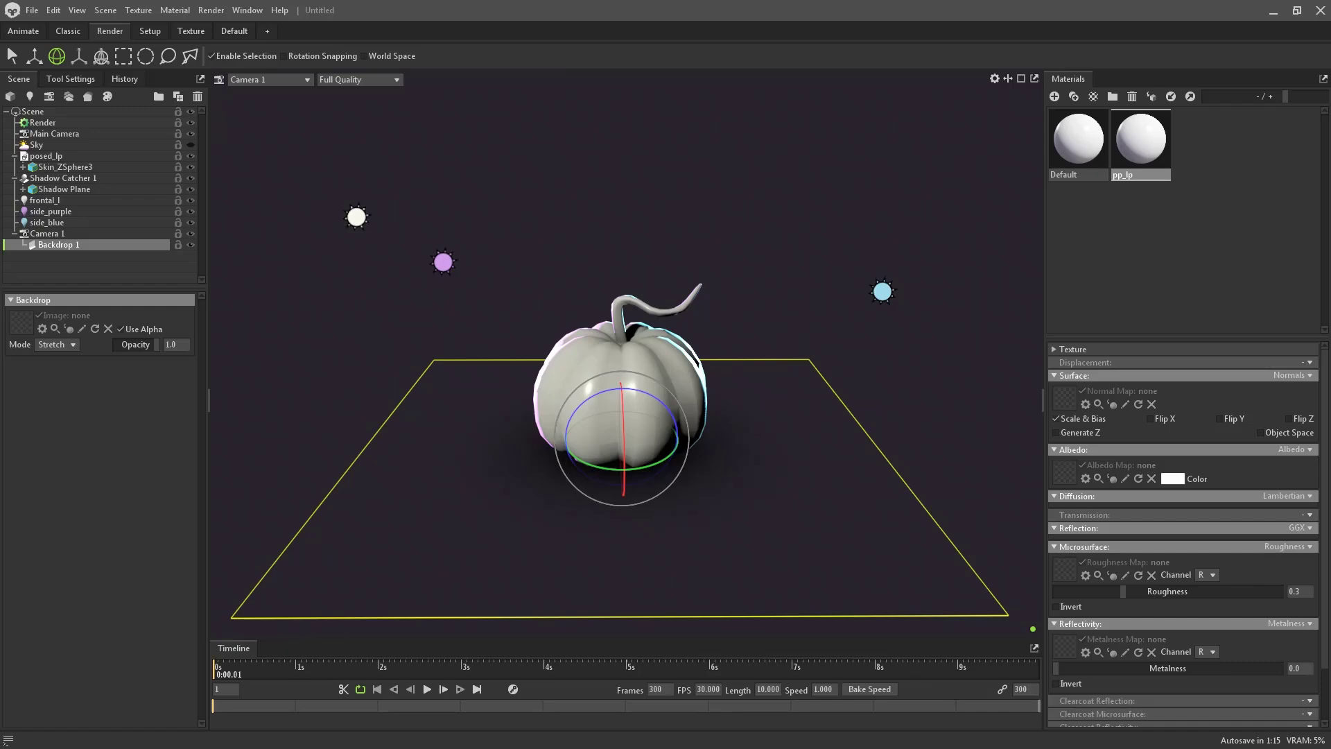
Step: Preview the downloaded violet purple gradient skies image from the 04_Pumpkin folder and close the viewer
{"action": "left_click_drag", "start_coordinate": [0, 196], "coordinate": [843, 156]}
{"action": "double_click", "coordinate": [531, 381]}
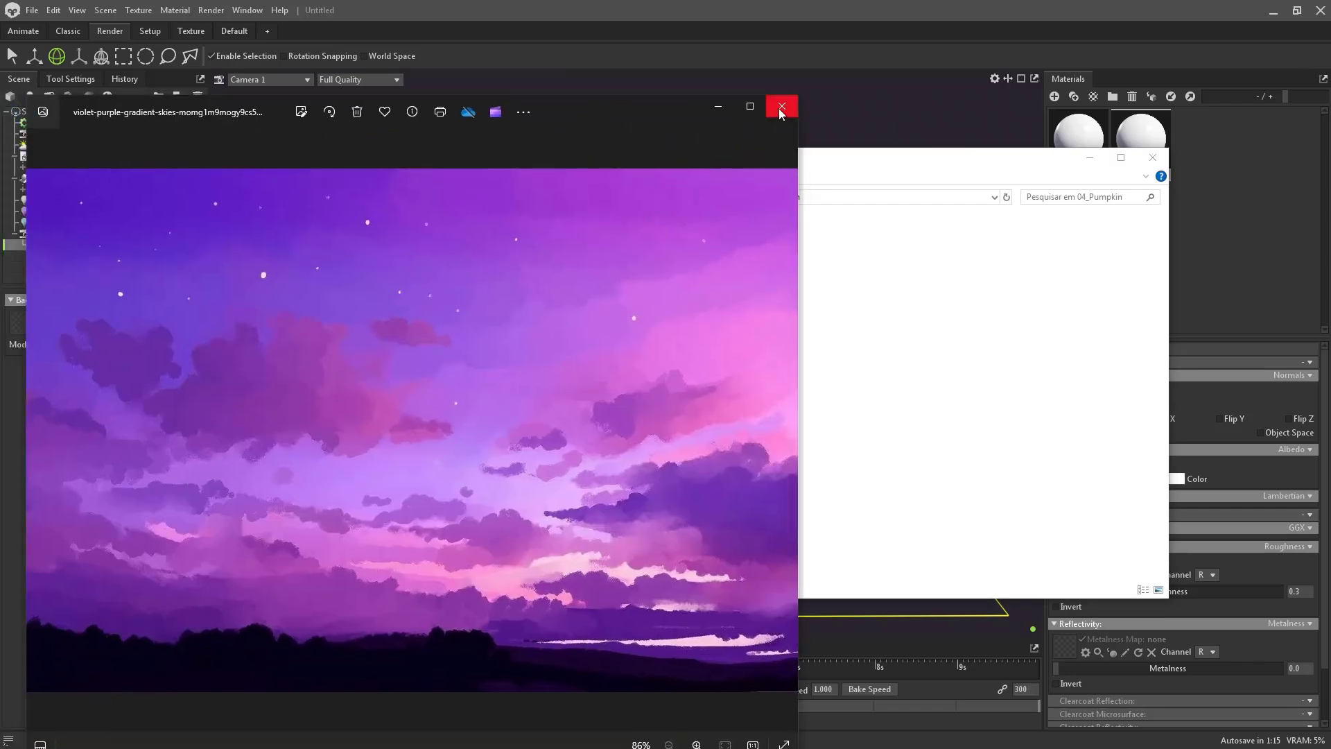
{"action": "left_click", "coordinate": [779, 109]}
Step: Load violet-purple-gradient-skies-momg1m9mogy9cs5m from the 04_Pumpkin folder as Backdrop 1's image and set its opacity to 0.017
{"action": "left_click", "coordinate": [20, 325]}
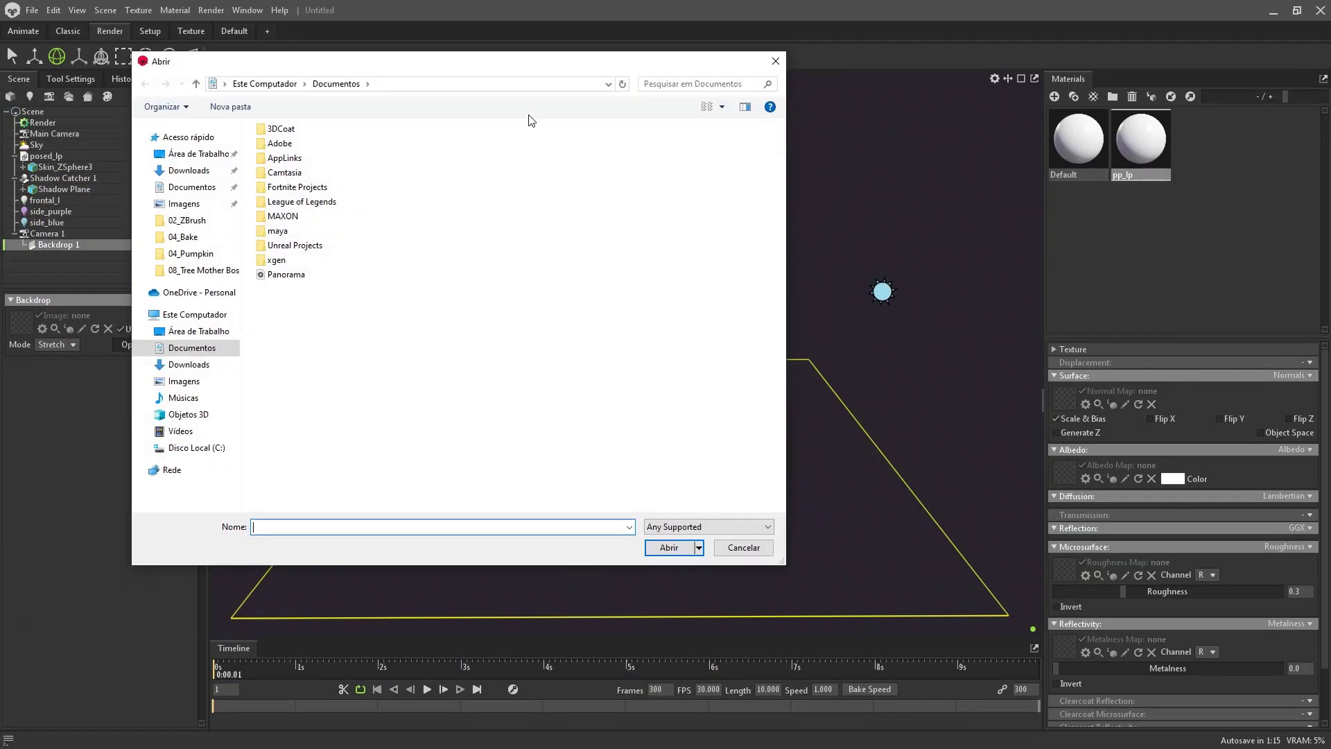
{"action": "key", "text": "alt+Tab"}
{"action": "left_click", "coordinate": [831, 197]}
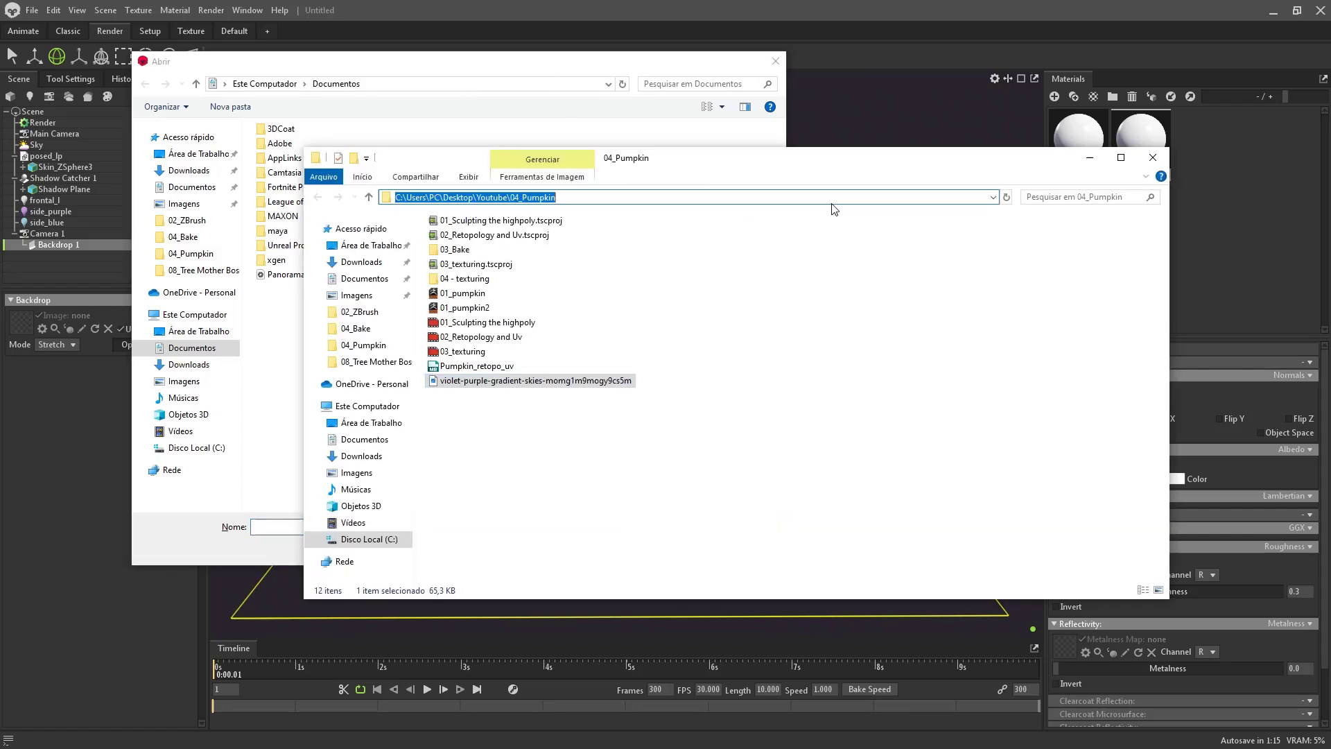
{"action": "key", "text": "ctrl+c"}
{"action": "left_click", "coordinate": [498, 84]}
{"action": "key", "text": "ctrl+v"}
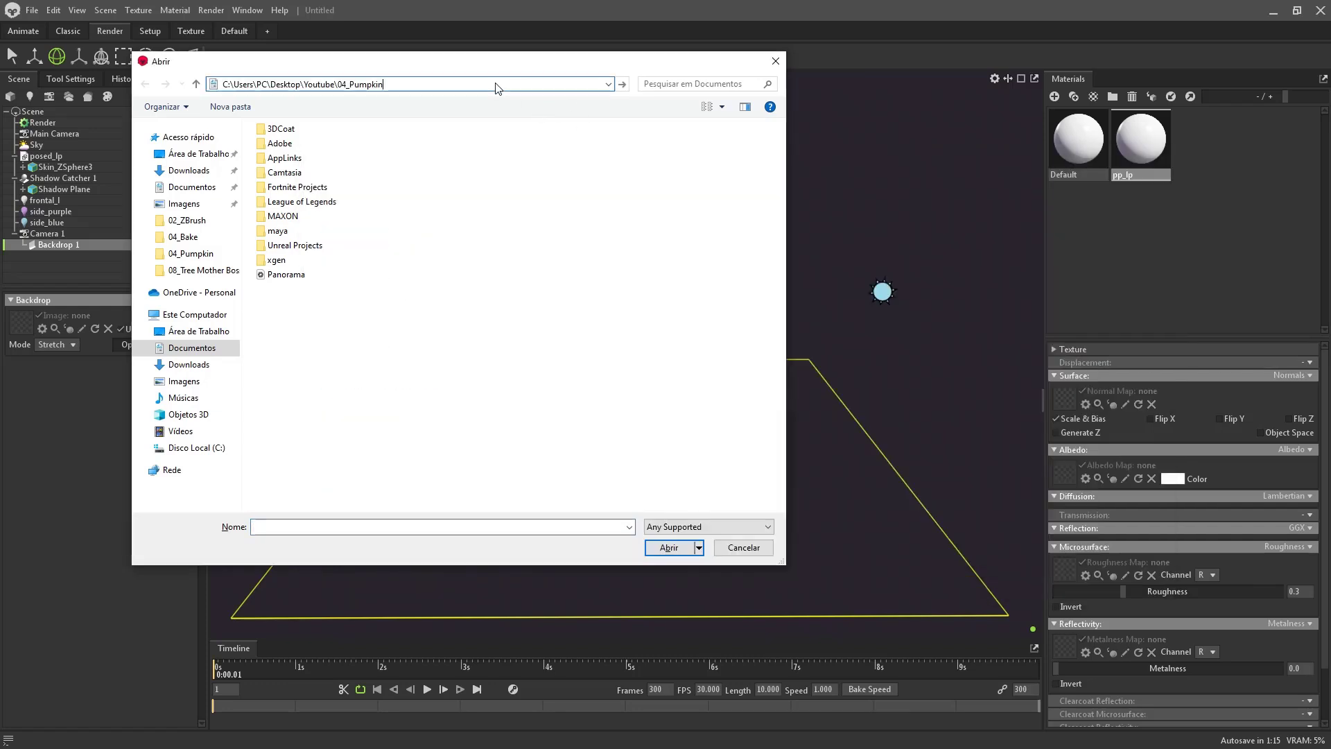
{"action": "key", "text": "Return"}
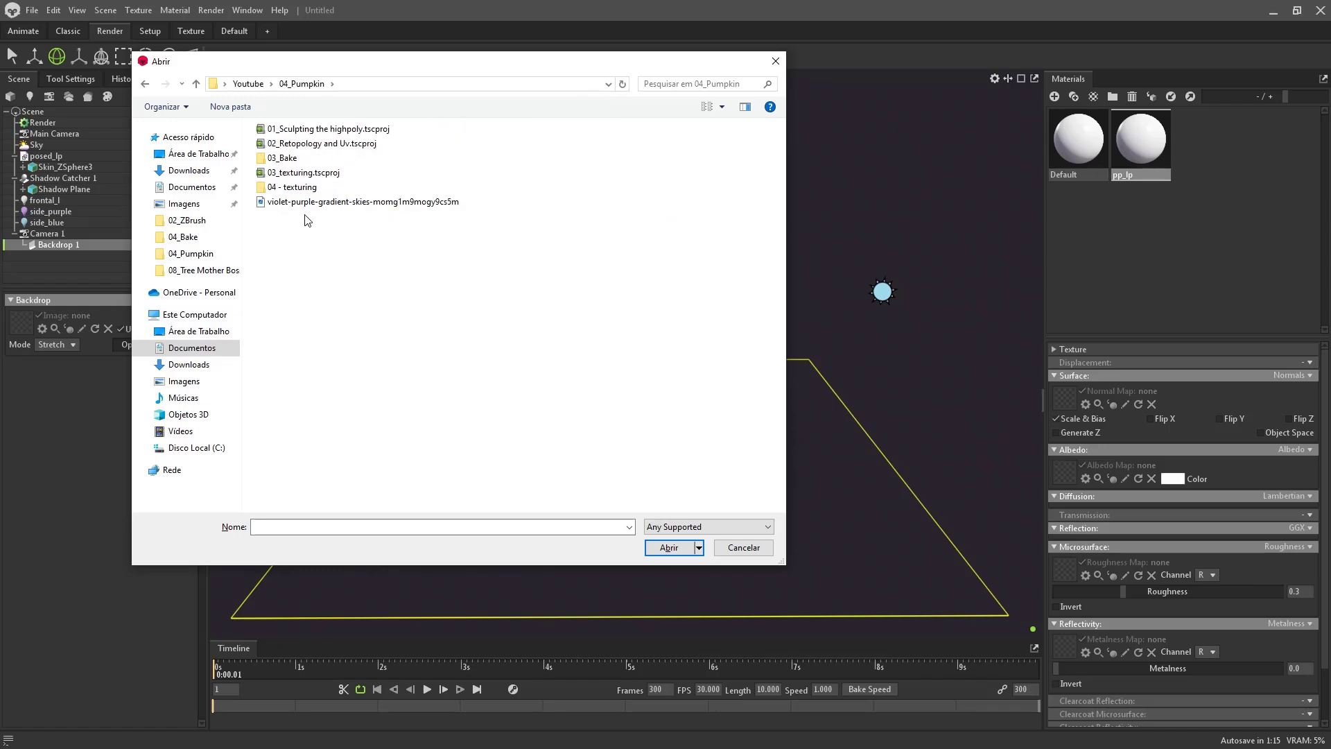
{"action": "double_click", "coordinate": [312, 202]}
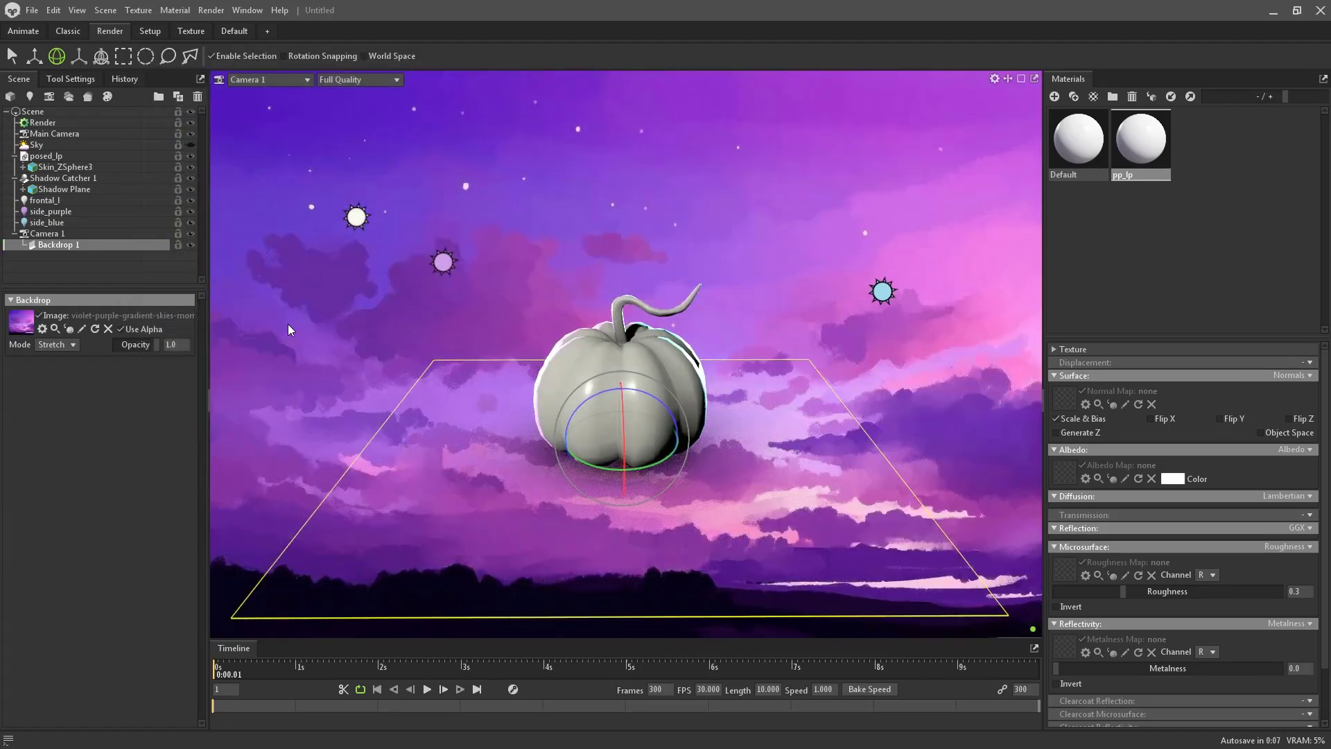
{"action": "left_click_drag", "start_coordinate": [156, 346], "coordinate": [116, 349]}
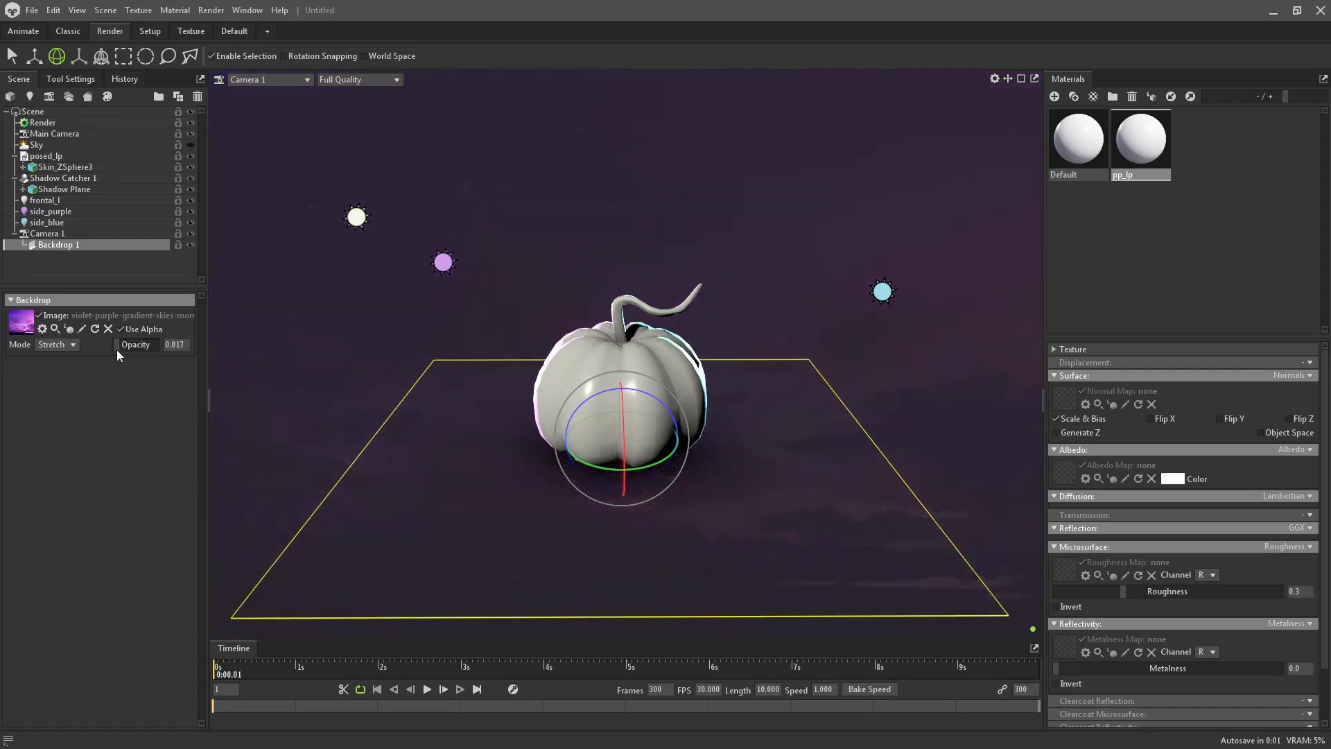
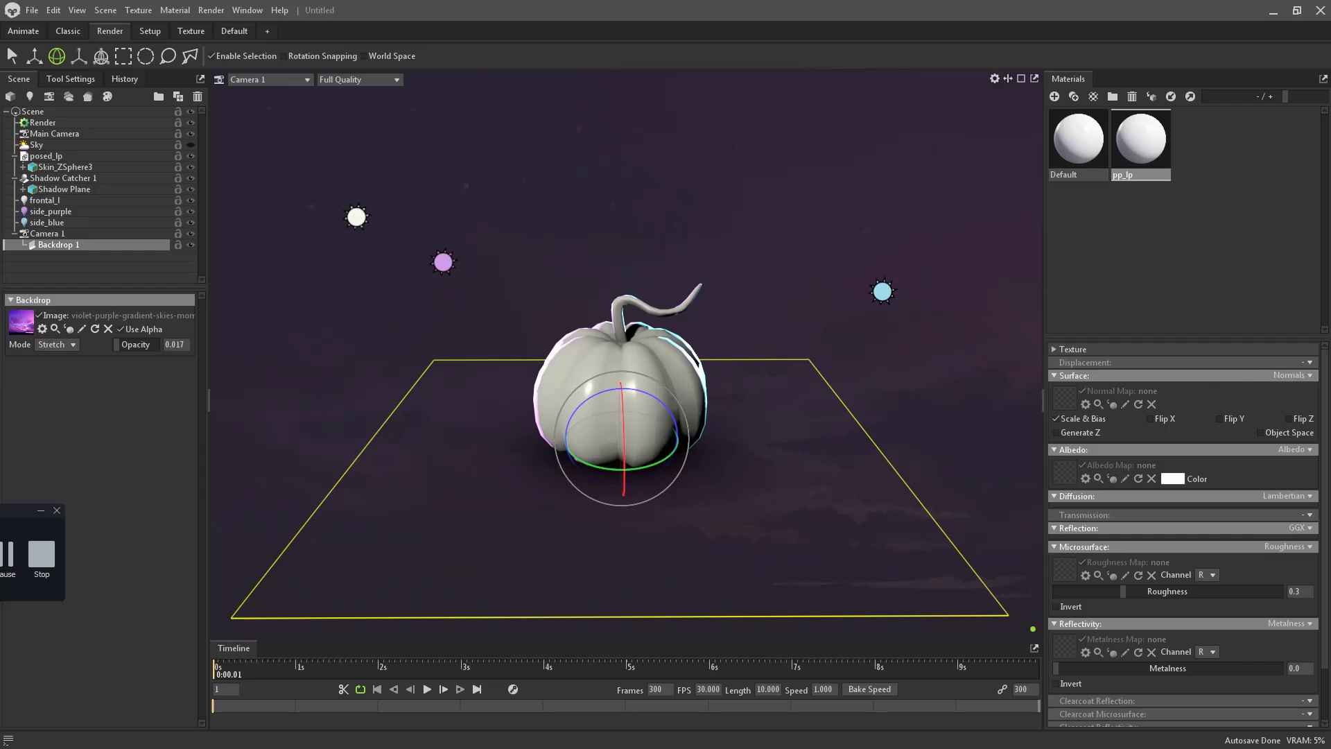
Step: Open the file selection for Backdrop 1's image and enlarge the file thumbnails in the 04_Pumpkin folder
{"action": "left_click", "coordinate": [18, 323]}
{"action": "left_click", "coordinate": [351, 217]}
{"action": "scroll", "coordinate": [374, 280], "scroll_direction": "up", "scroll_amount": 4, "text": "ctrl"}
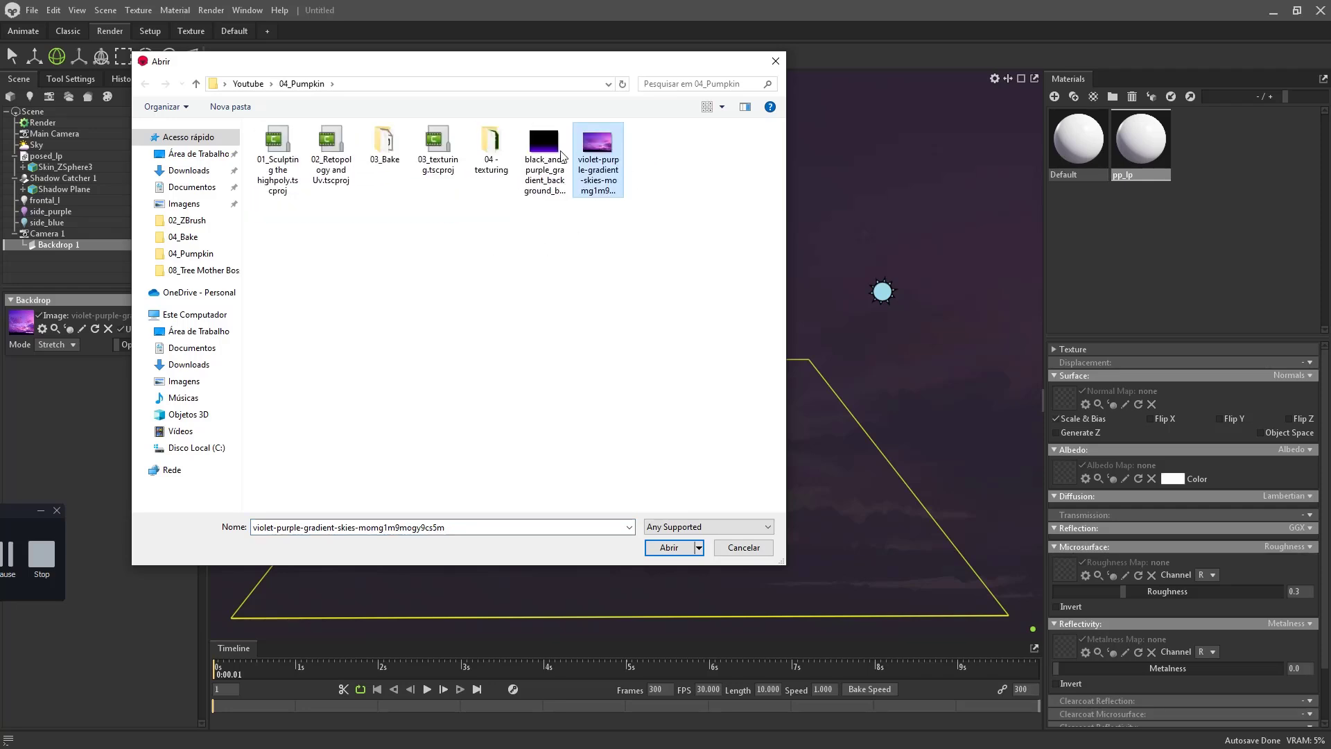
Step: Load the black-and-purple gradient background as the camera backdrop image and set its opacity to about 0.271
{"action": "double_click", "coordinate": [561, 156]}
{"action": "mouse_move", "coordinate": [124, 349]}
{"action": "left_mouse_down"}
{"action": "mouse_move", "coordinate": [141, 350]}
{"action": "mouse_move", "coordinate": [127, 352]}
{"action": "left_mouse_up"}
{"action": "left_click", "coordinate": [695, 241]}
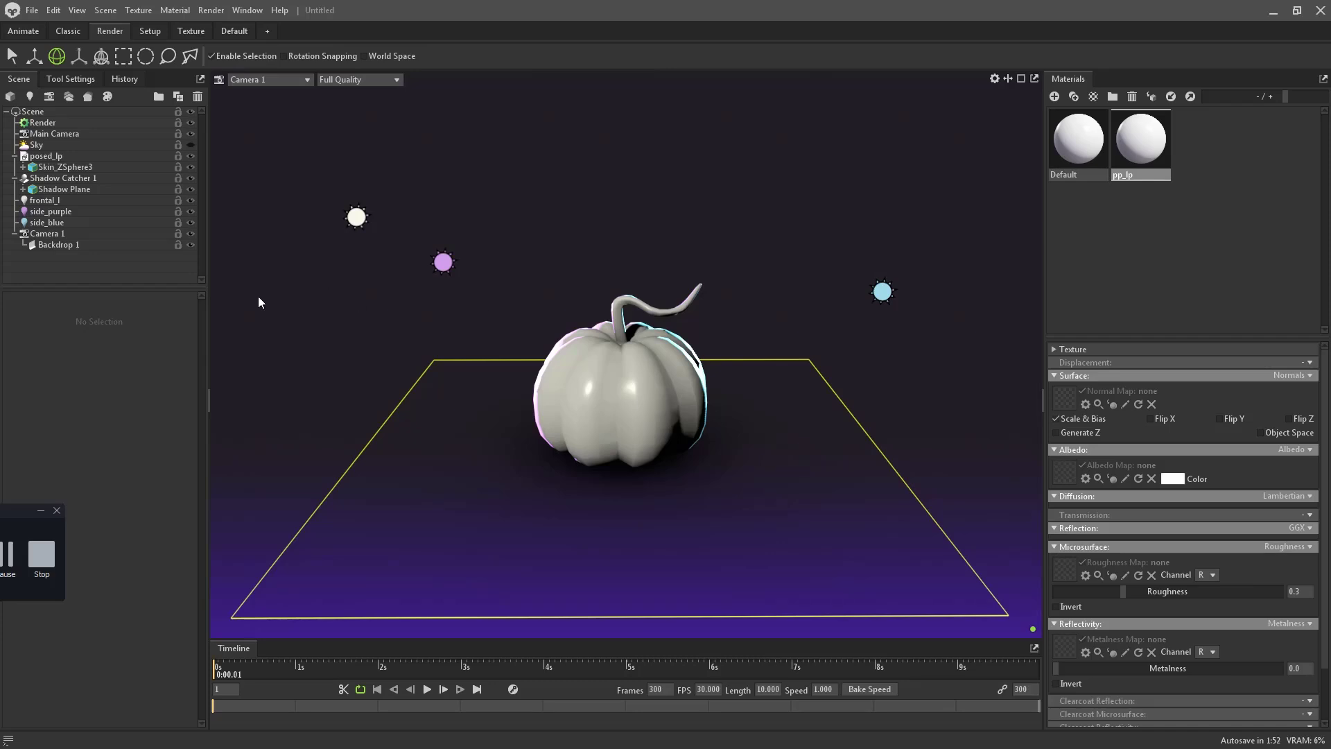
Step: Increase the fade falloff of Shadow Catcher 1 to about 9.073
{"action": "left_click", "coordinate": [71, 179]}
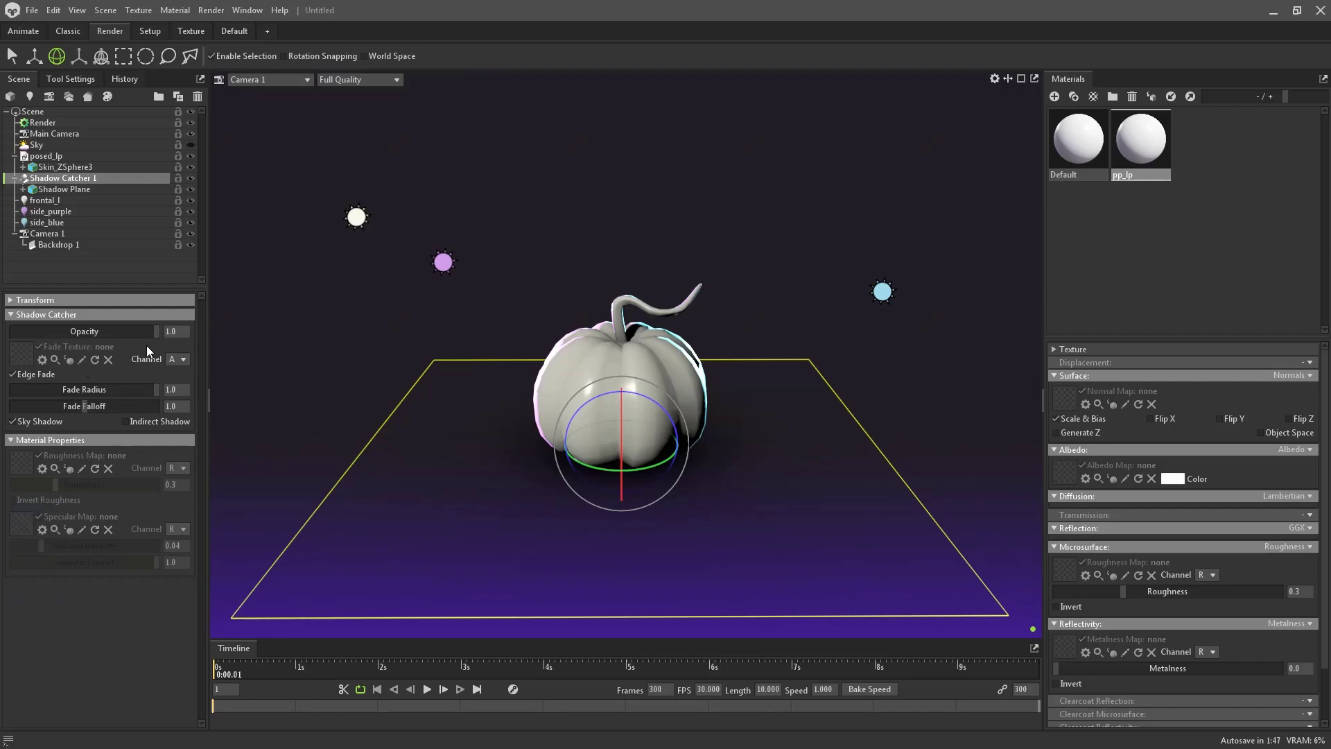
{"action": "left_click_drag", "start_coordinate": [85, 406], "coordinate": [152, 427]}
{"action": "left_click", "coordinate": [380, 308]}
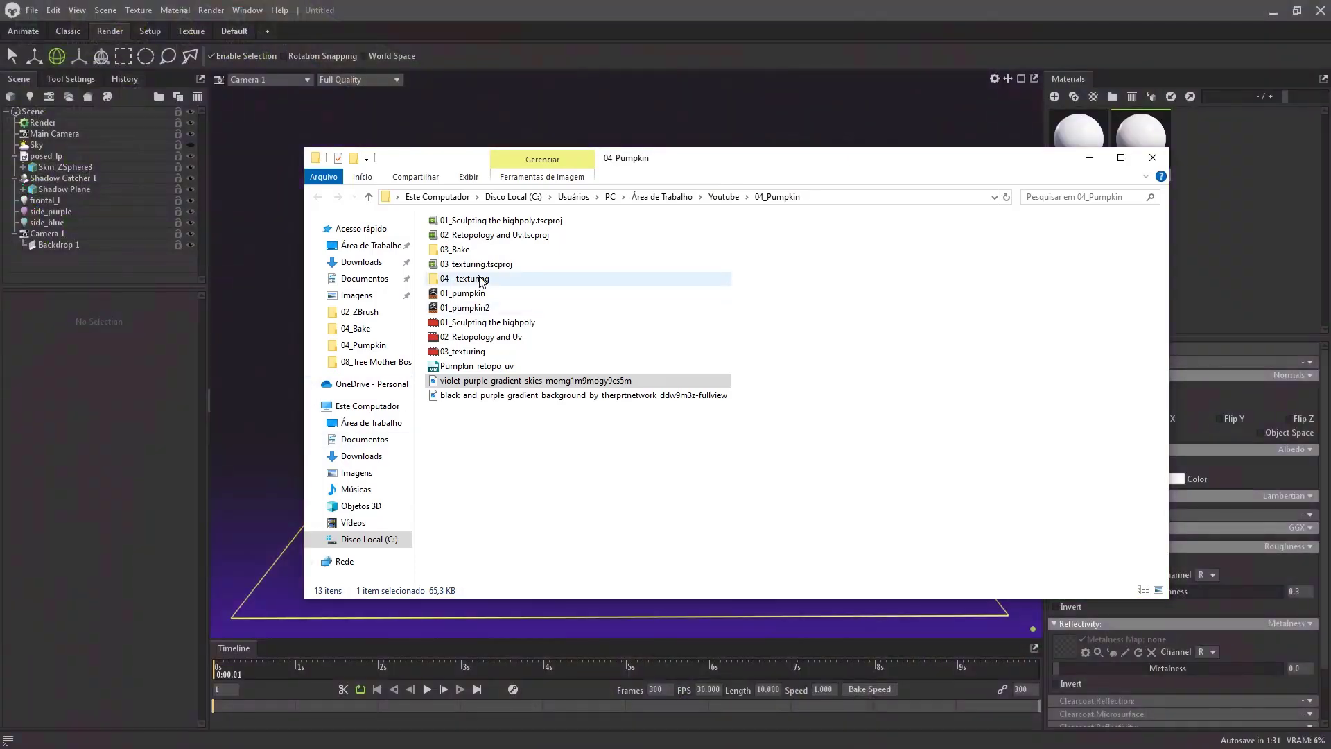
Step: Open the maps folder inside 04 - texturing in File Explorer and move the window clear of the material settings
{"action": "double_click", "coordinate": [478, 278]}
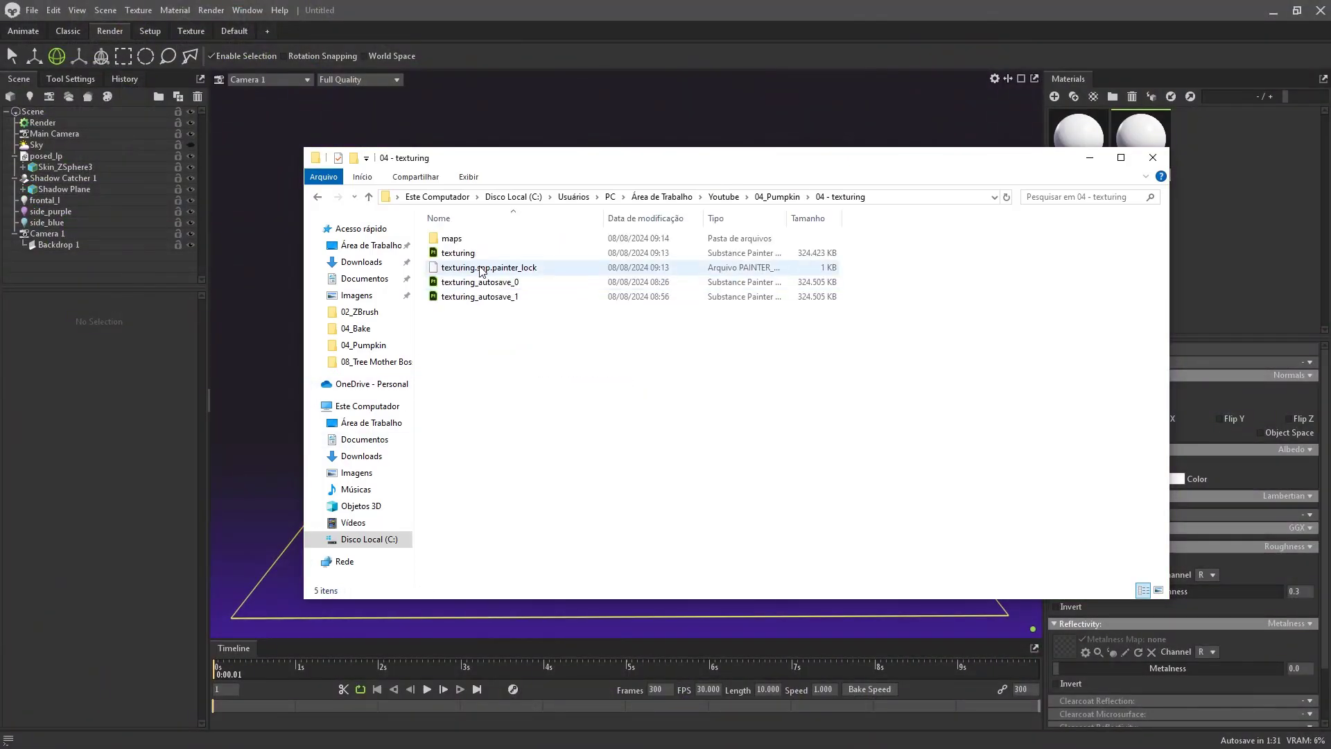
{"action": "double_click", "coordinate": [447, 220]}
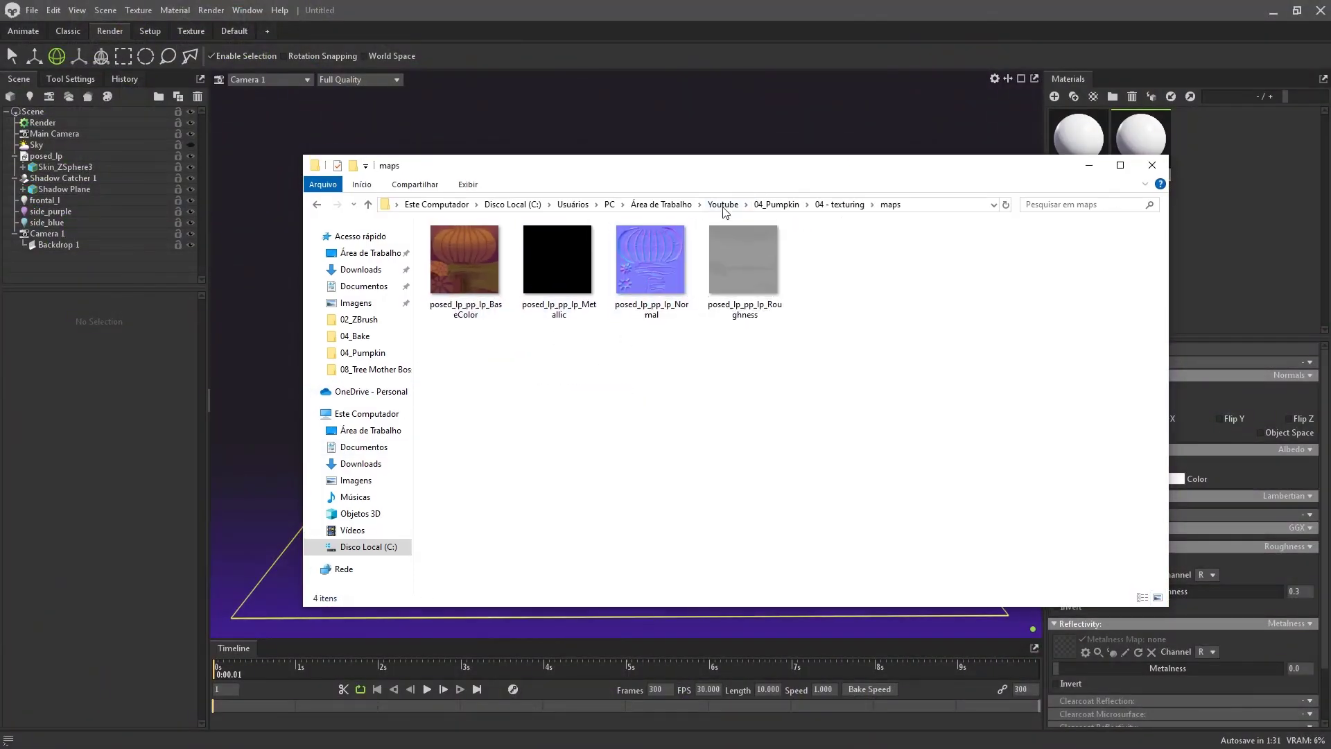
{"action": "left_click_drag", "start_coordinate": [723, 165], "coordinate": [351, 392]}
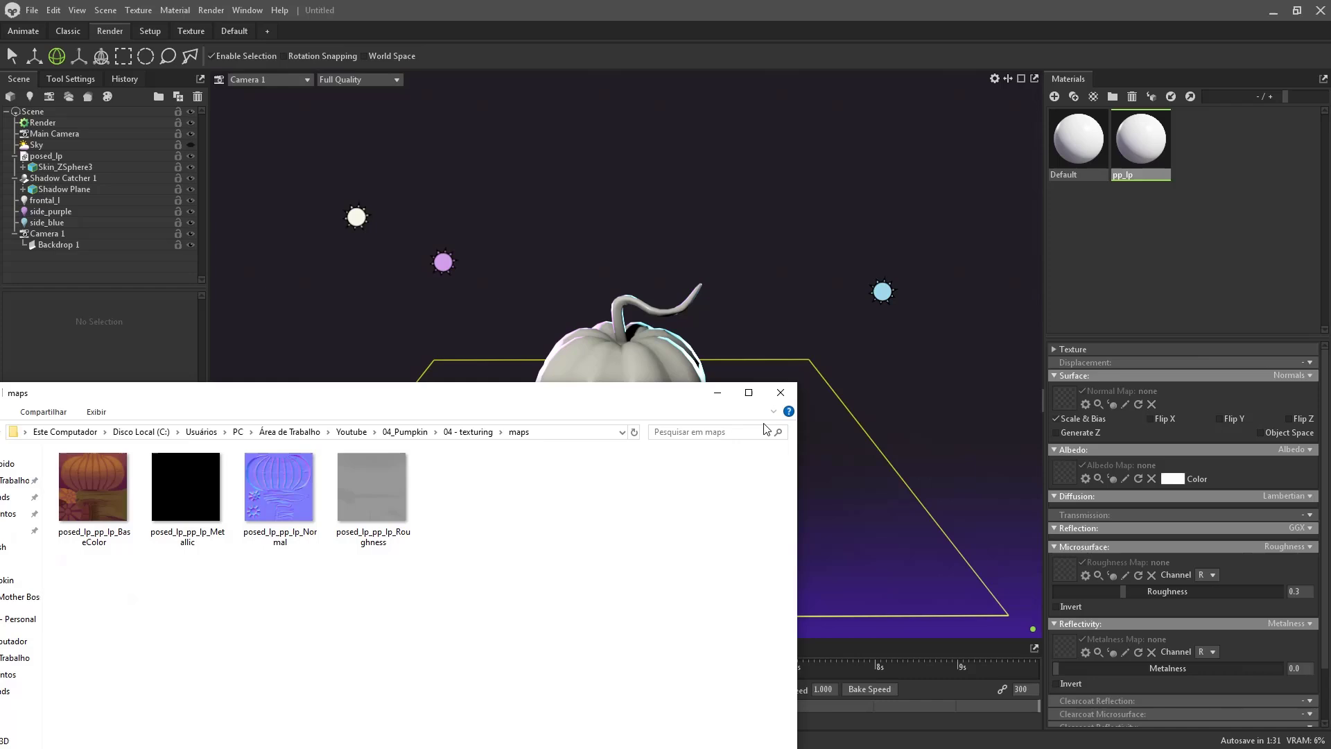
Step: Assign posed_lp_pp_lp_Normal as the normal map of the pp_lp material and enable Flip Y
{"action": "left_click", "coordinate": [267, 483]}
{"action": "left_click_drag", "start_coordinate": [1074, 451], "coordinate": [1065, 399]}
{"action": "left_click_drag", "start_coordinate": [651, 405], "coordinate": [570, 458]}
{"action": "left_click", "coordinate": [1238, 418]}
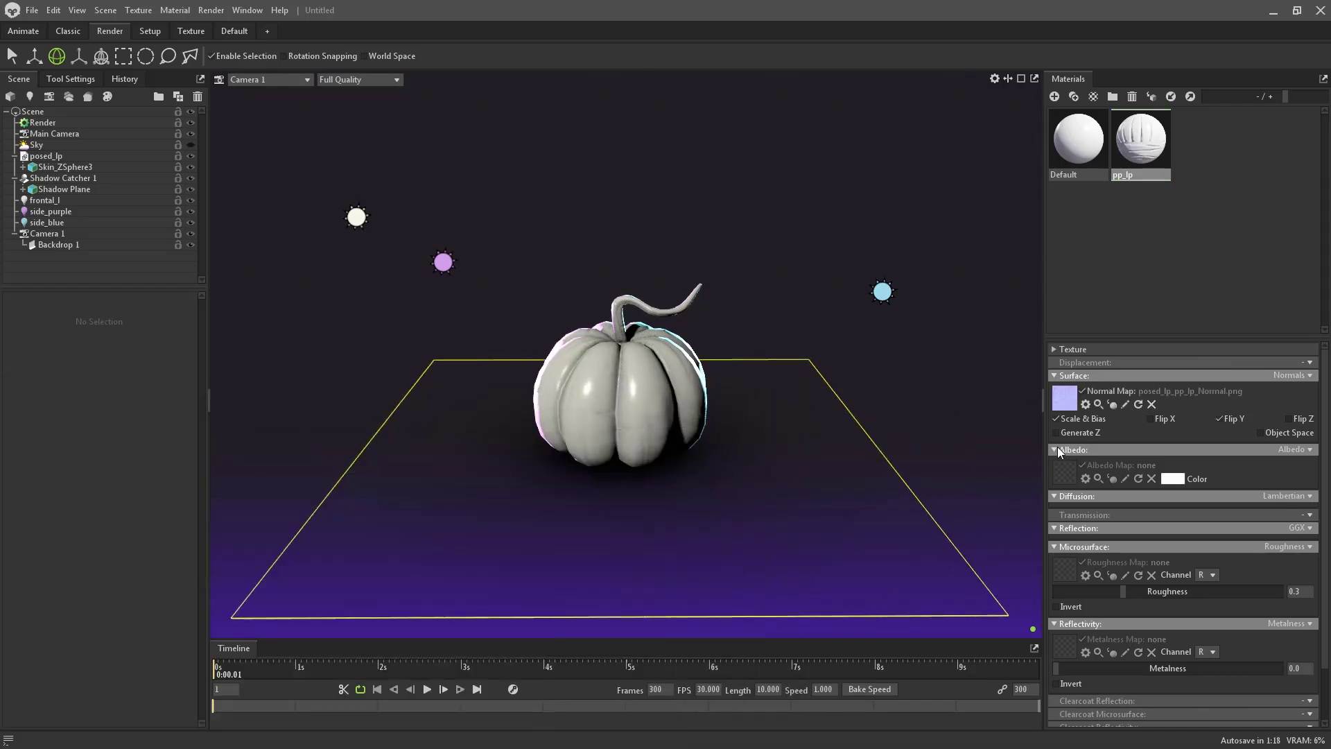
Step: Assign posed_lp_pp_lp_Roughness as the roughness map and posed_lp_pp_lp_Metallic as the metalness map of the pp_lp material
{"action": "key", "text": "alt+Tab"}
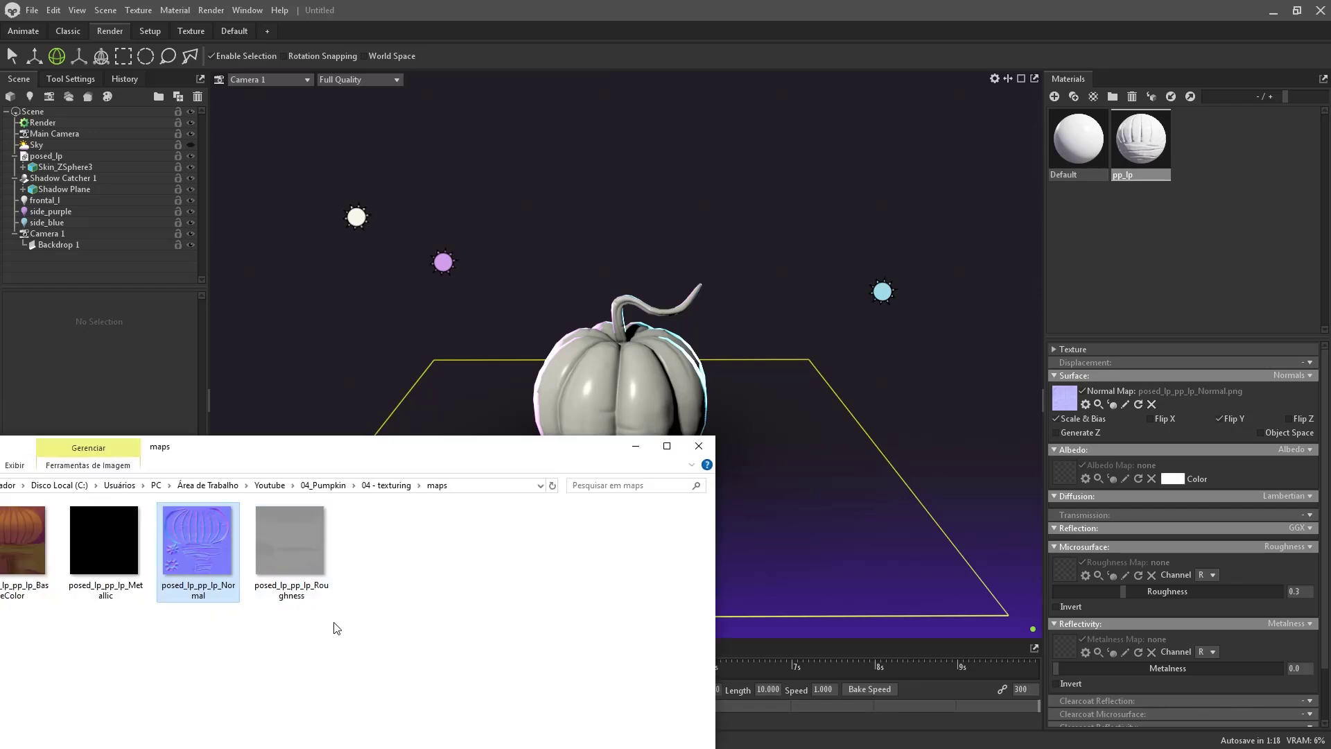
{"action": "left_click_drag", "start_coordinate": [305, 561], "coordinate": [1062, 572]}
{"action": "left_click_drag", "start_coordinate": [591, 470], "coordinate": [630, 516]}
{"action": "left_click_drag", "start_coordinate": [159, 624], "coordinate": [1059, 652]}
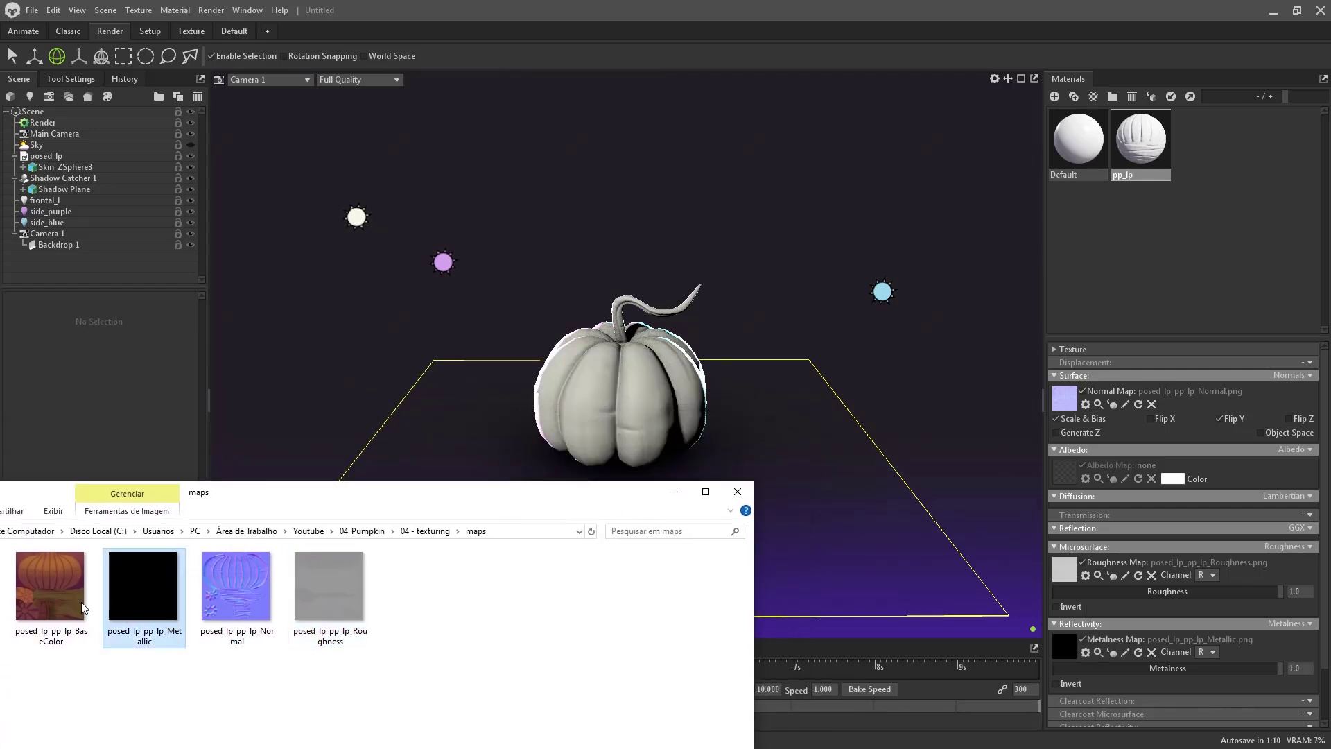
Step: Assign posed_lp_pp_lp_BaseColor as the albedo map of the pp_lp material
{"action": "left_click_drag", "start_coordinate": [49, 586], "coordinate": [1001, 541]}
{"action": "left_click_drag", "start_coordinate": [1061, 471], "coordinate": [1060, 471]}
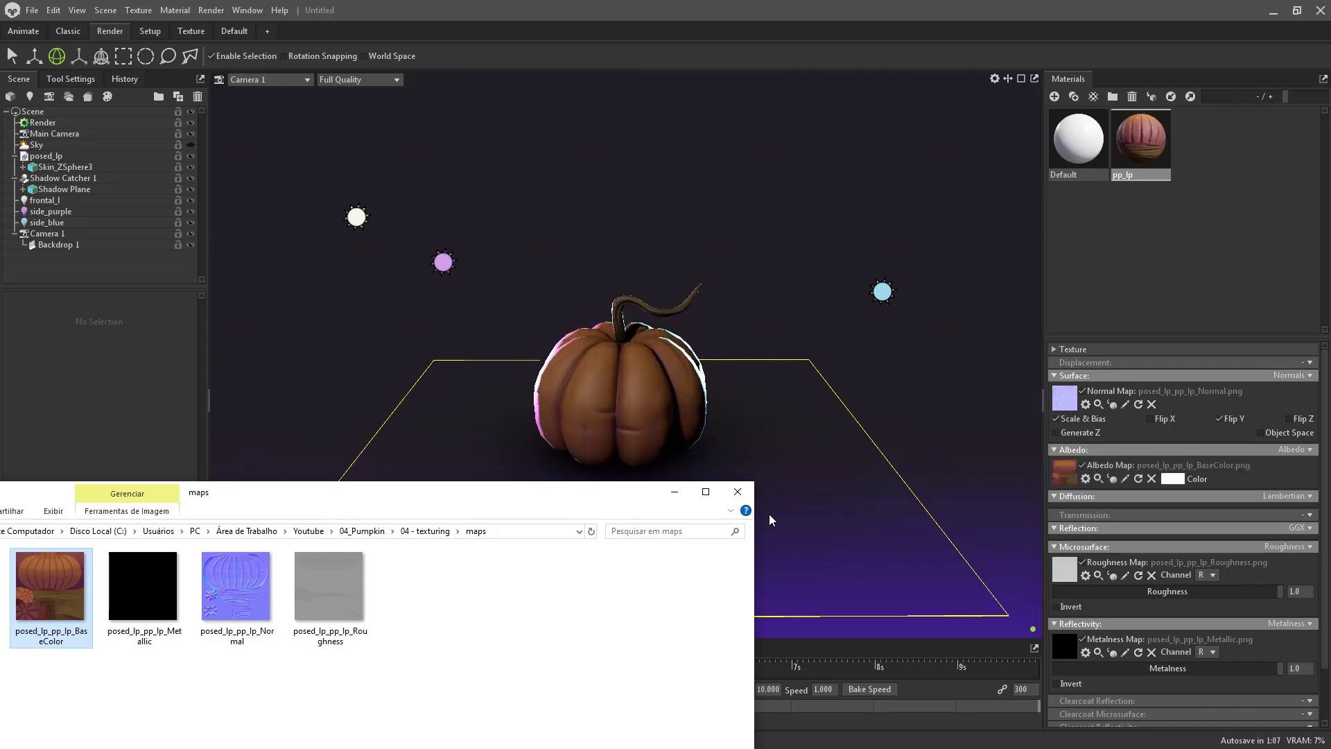
{"action": "left_click", "coordinate": [1086, 478]}
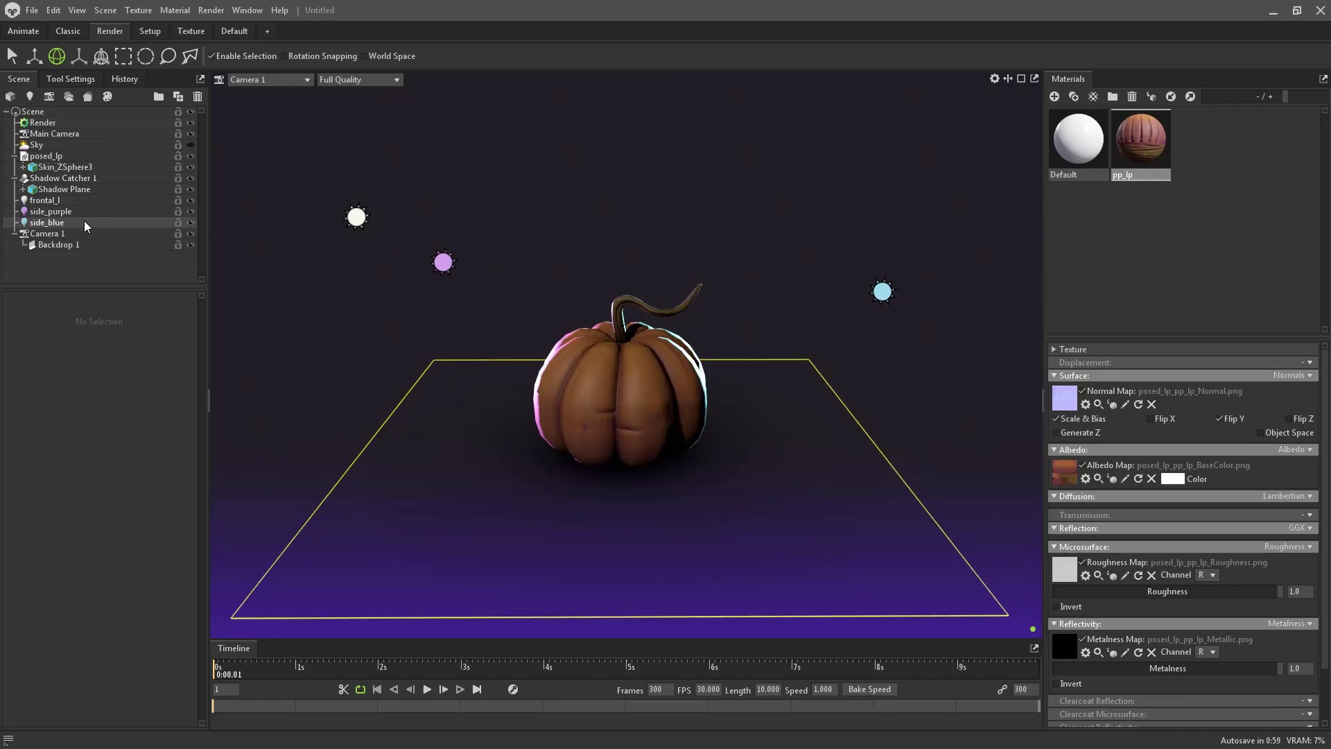
Step: Set the brightness of the frontal_l directional light to 6.85
{"action": "left_click", "coordinate": [77, 200]}
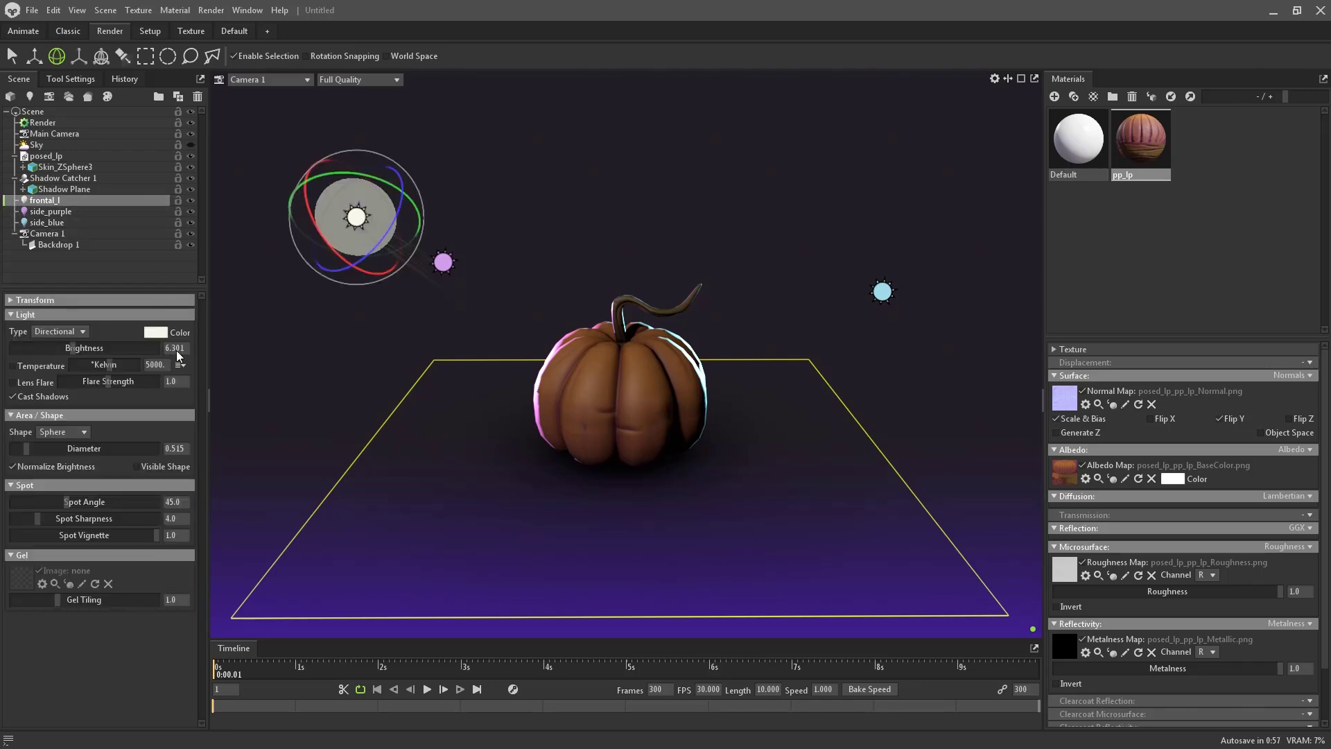
{"action": "left_click_drag", "start_coordinate": [73, 347], "coordinate": [77, 350]}
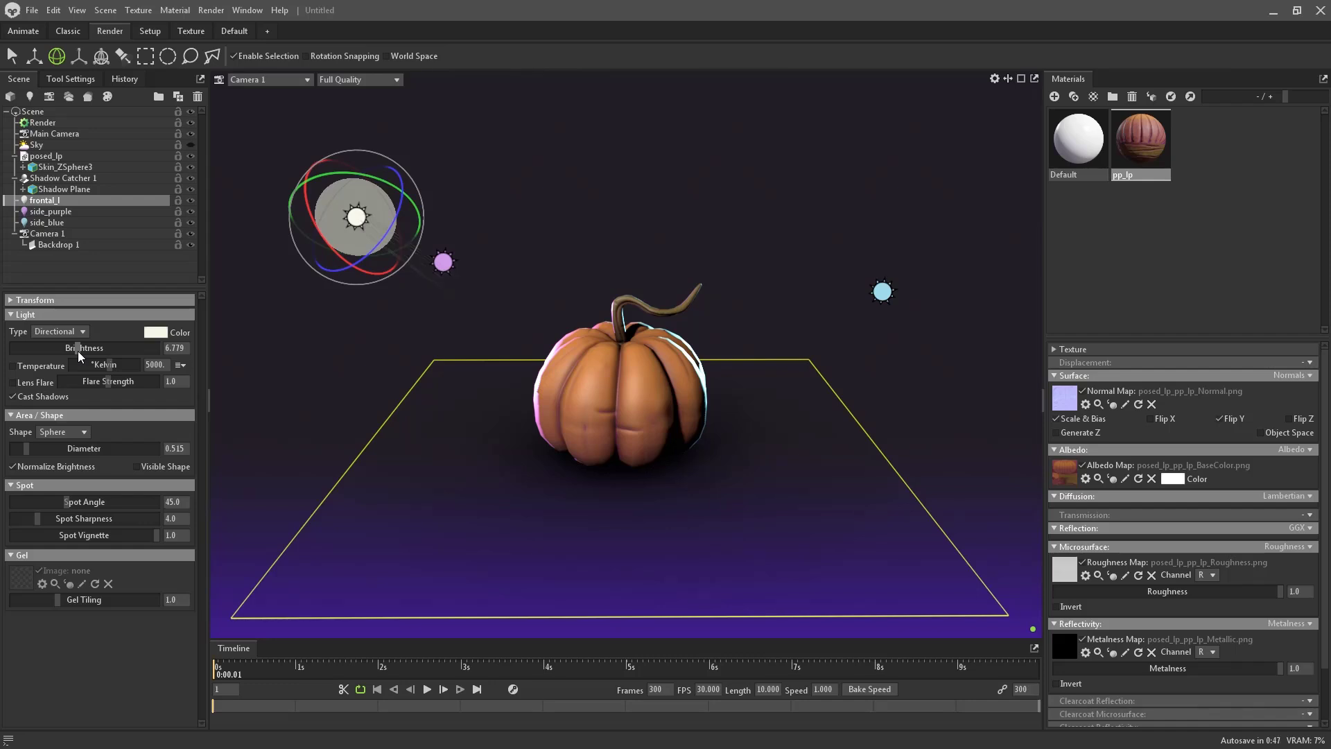
{"action": "left_click_drag", "start_coordinate": [78, 350], "coordinate": [79, 351]}
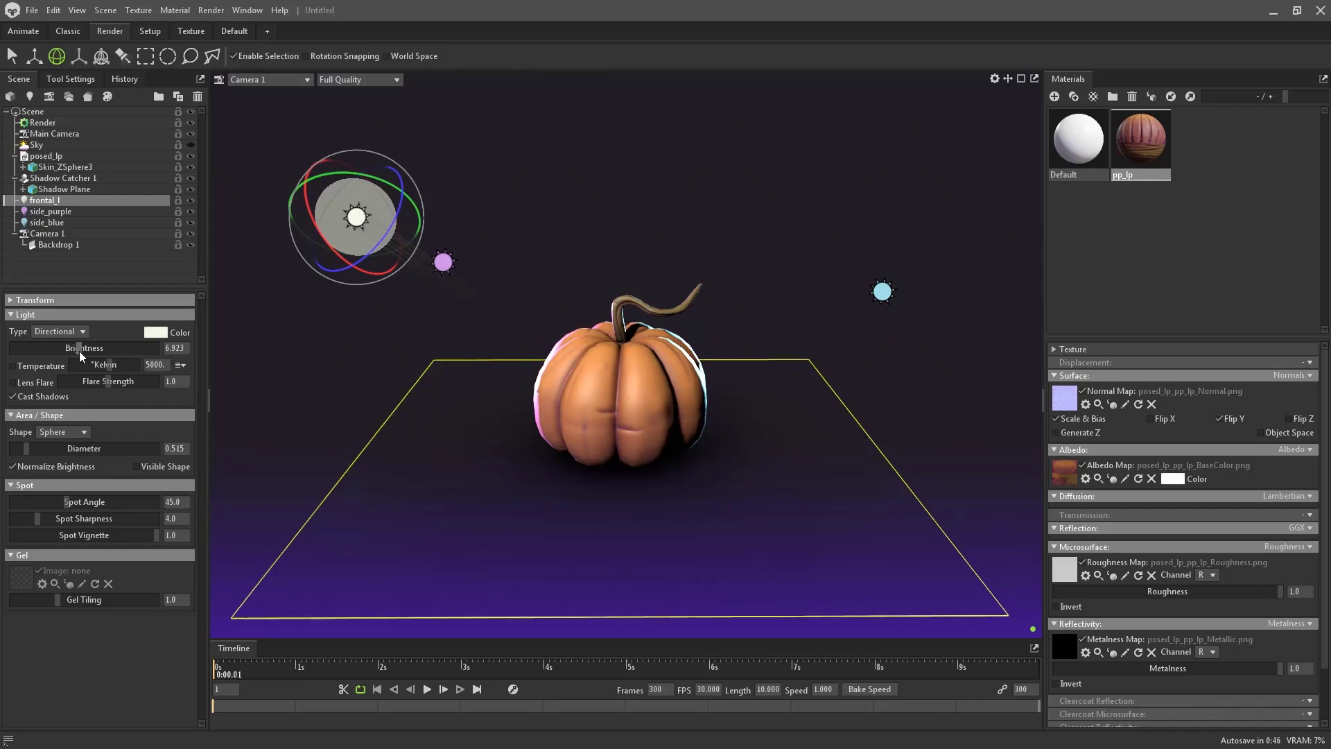
{"action": "type", "text": ".8"}
{"action": "key", "text": "Return"}
{"action": "left_click", "coordinate": [186, 348]}
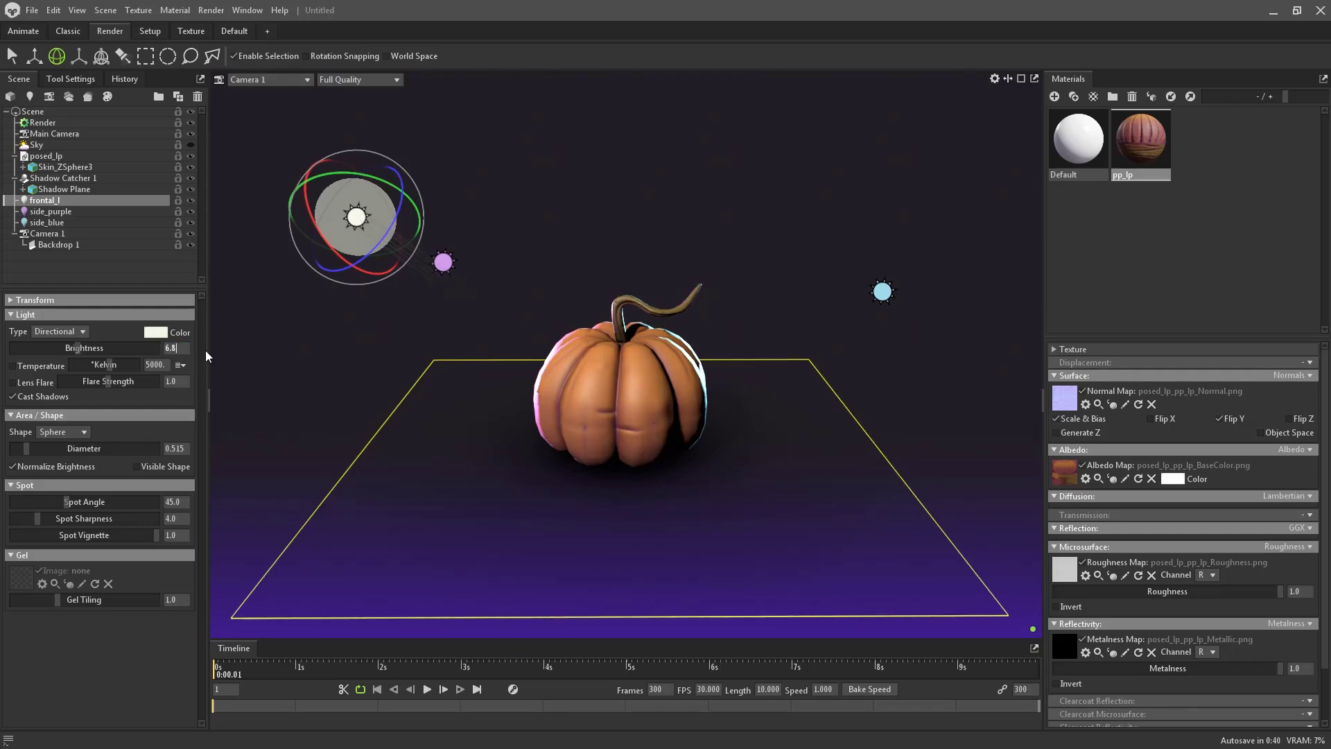
{"action": "type", "text": "5"}
Step: Inspect the textured pumpkin up close and compare it with the frontal light hidden and shown
{"action": "scroll", "coordinate": [939, 305], "scroll_direction": "up", "scroll_amount": 5}
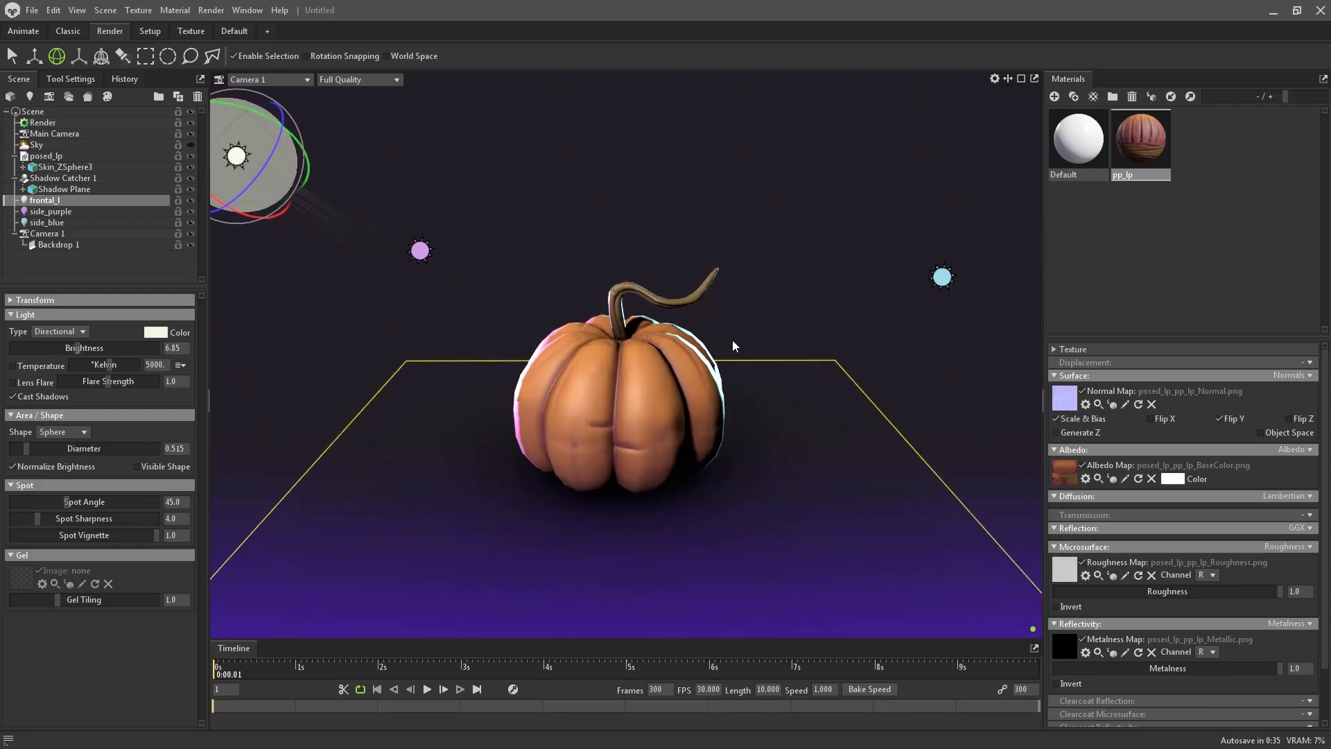
{"action": "left_click_drag", "start_coordinate": [1133, 153], "coordinate": [735, 460]}
{"action": "left_click", "coordinate": [621, 456]}
{"action": "left_click_drag", "start_coordinate": [655, 388], "coordinate": [662, 454]}
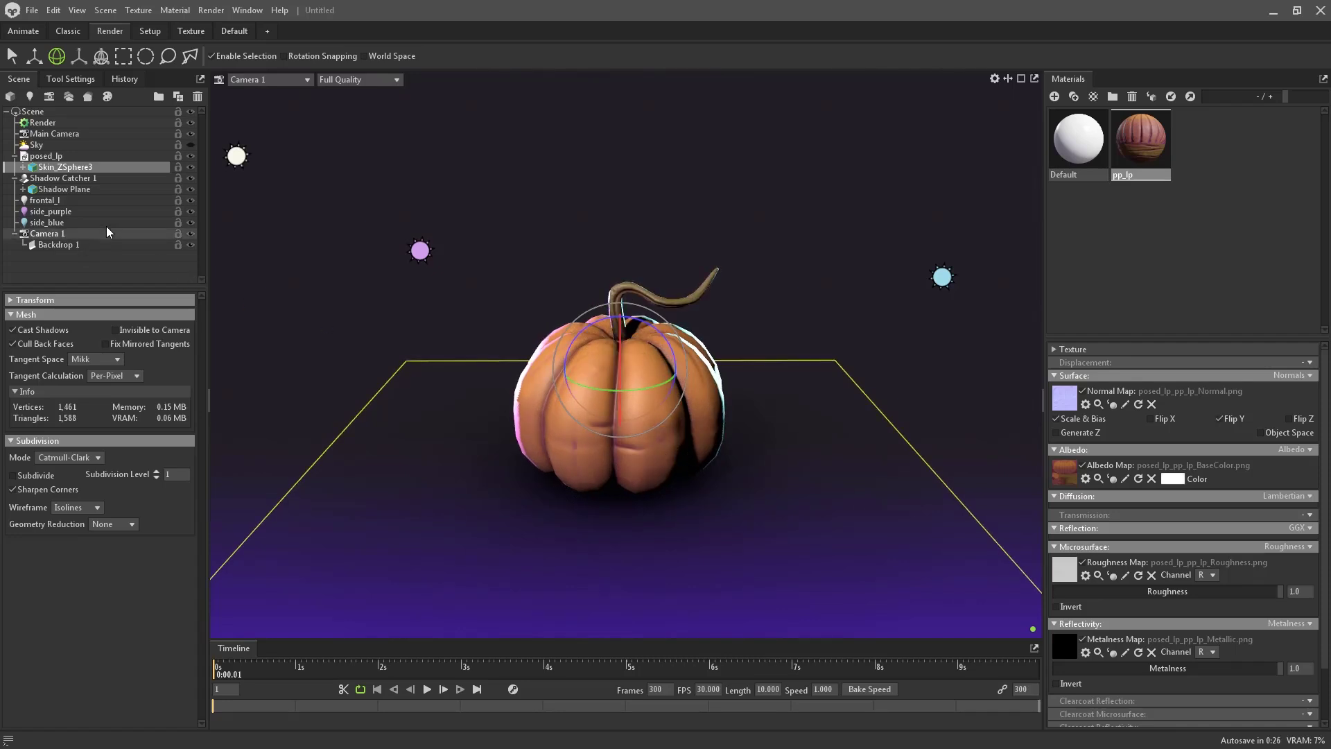
{"action": "double_click", "coordinate": [190, 201]}
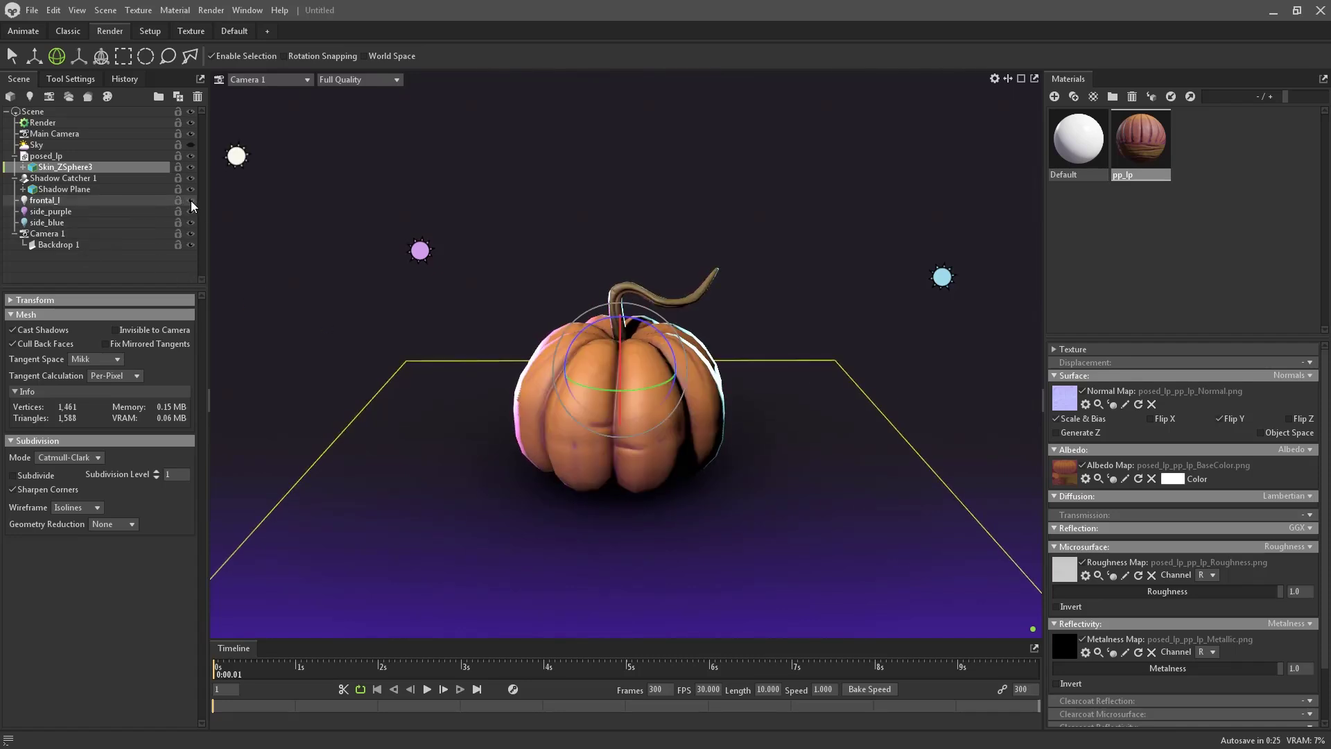
Step: Rotate the frontal_l light slightly to adjust how it illuminates the pumpkin
{"action": "left_click", "coordinate": [120, 201]}
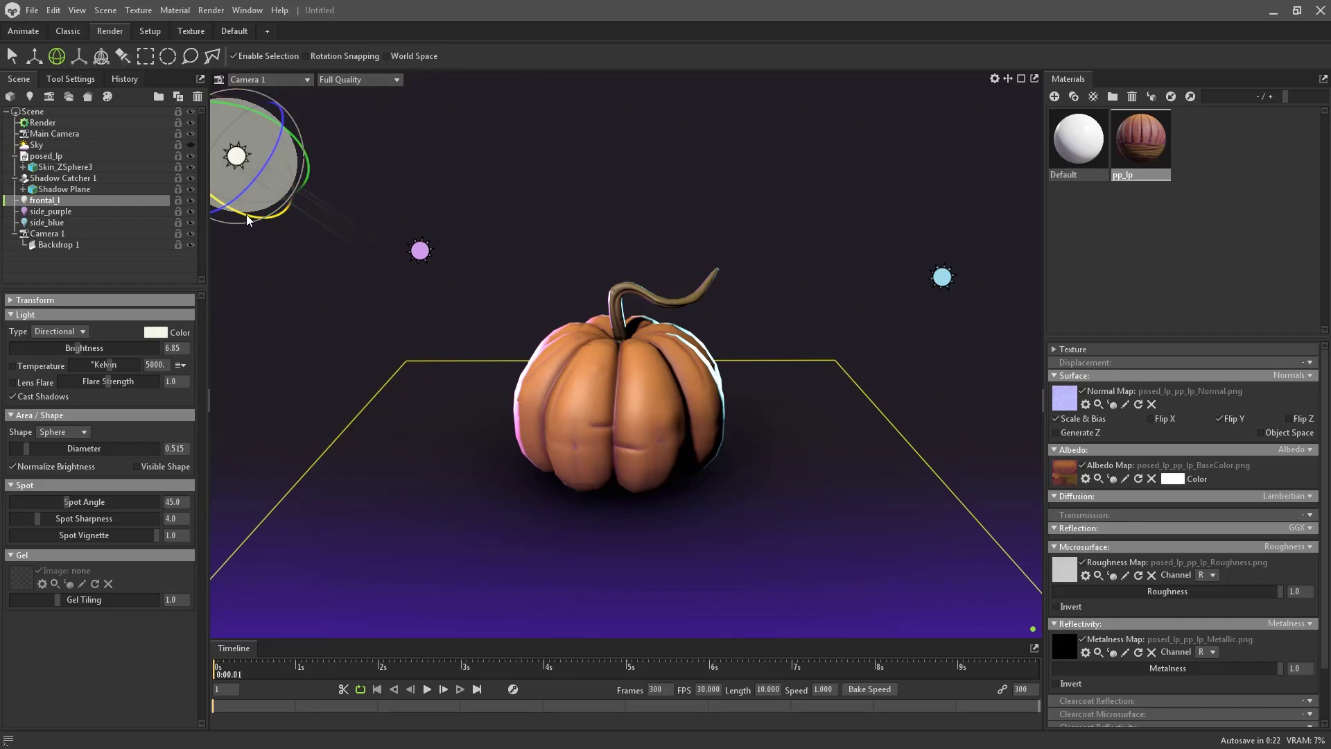
{"action": "mouse_move", "coordinate": [247, 214]}
{"action": "left_mouse_down"}
{"action": "mouse_move", "coordinate": [201, 205]}
{"action": "mouse_move", "coordinate": [414, 298]}
{"action": "mouse_move", "coordinate": [216, 211]}
{"action": "mouse_move", "coordinate": [226, 217]}
{"action": "left_mouse_up"}
{"action": "left_click", "coordinate": [592, 365]}
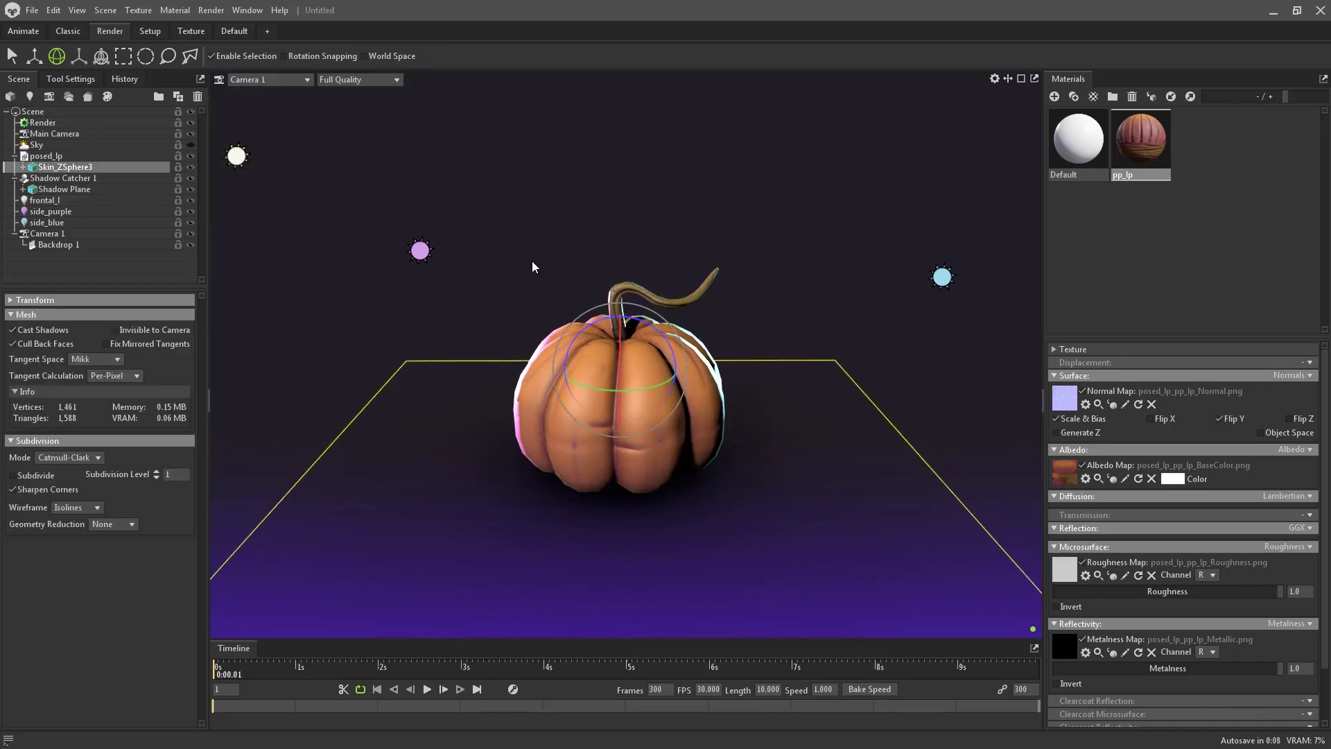
{"action": "left_click", "coordinate": [721, 196]}
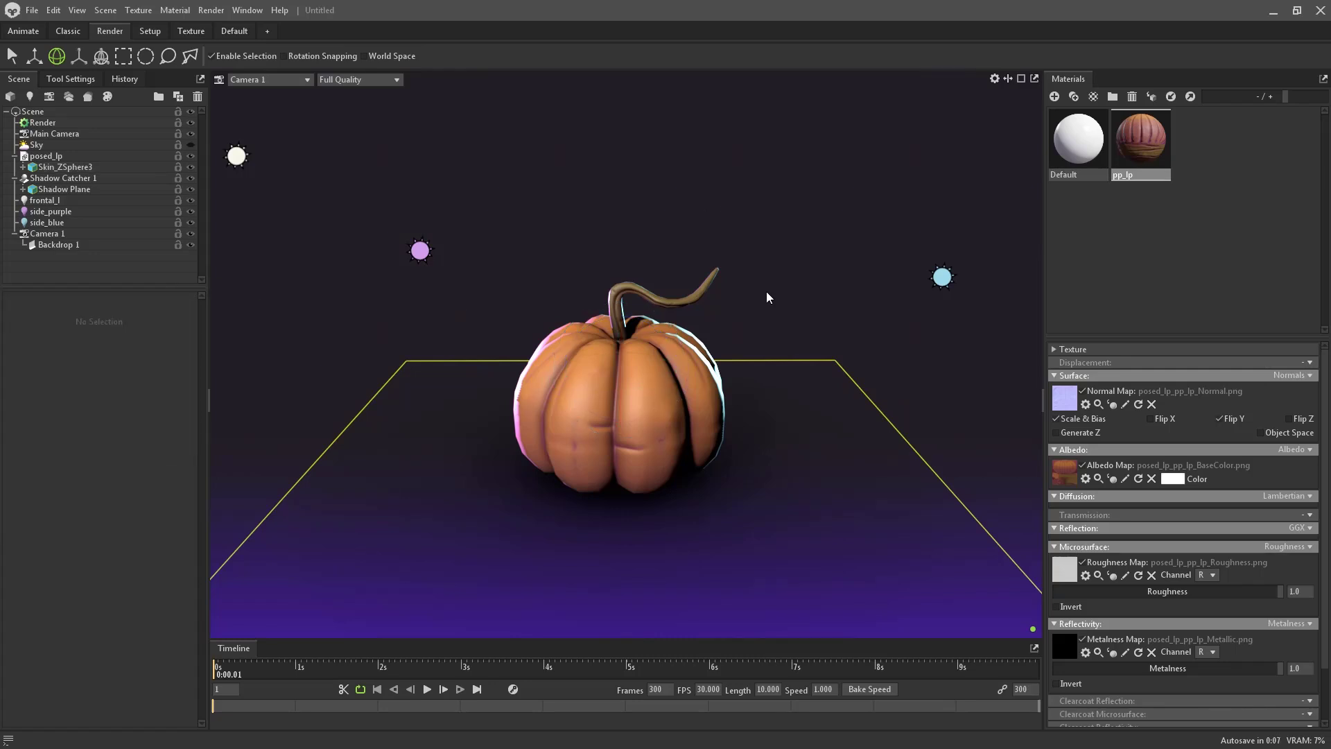
Step: Turn off the display of guides in the viewport
{"action": "left_click_drag", "start_coordinate": [767, 292], "coordinate": [767, 281]}
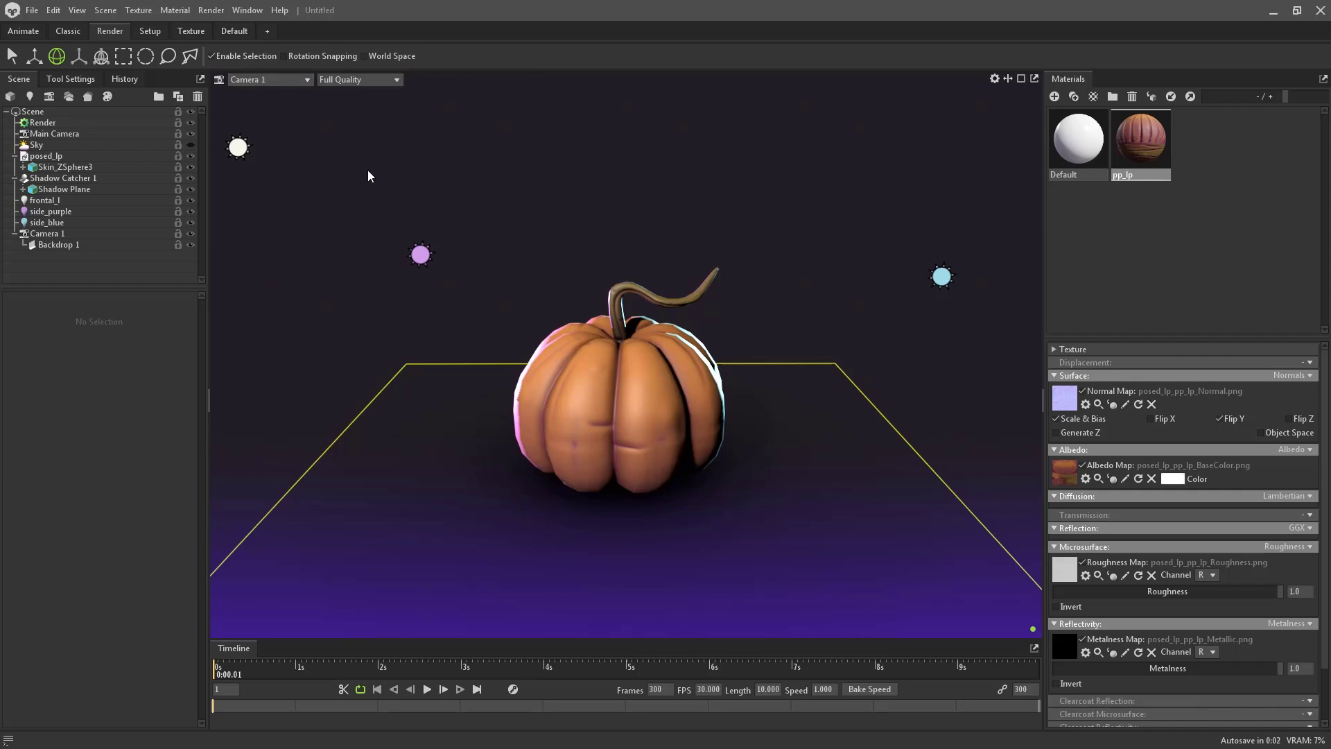
{"action": "left_click", "coordinate": [994, 78]}
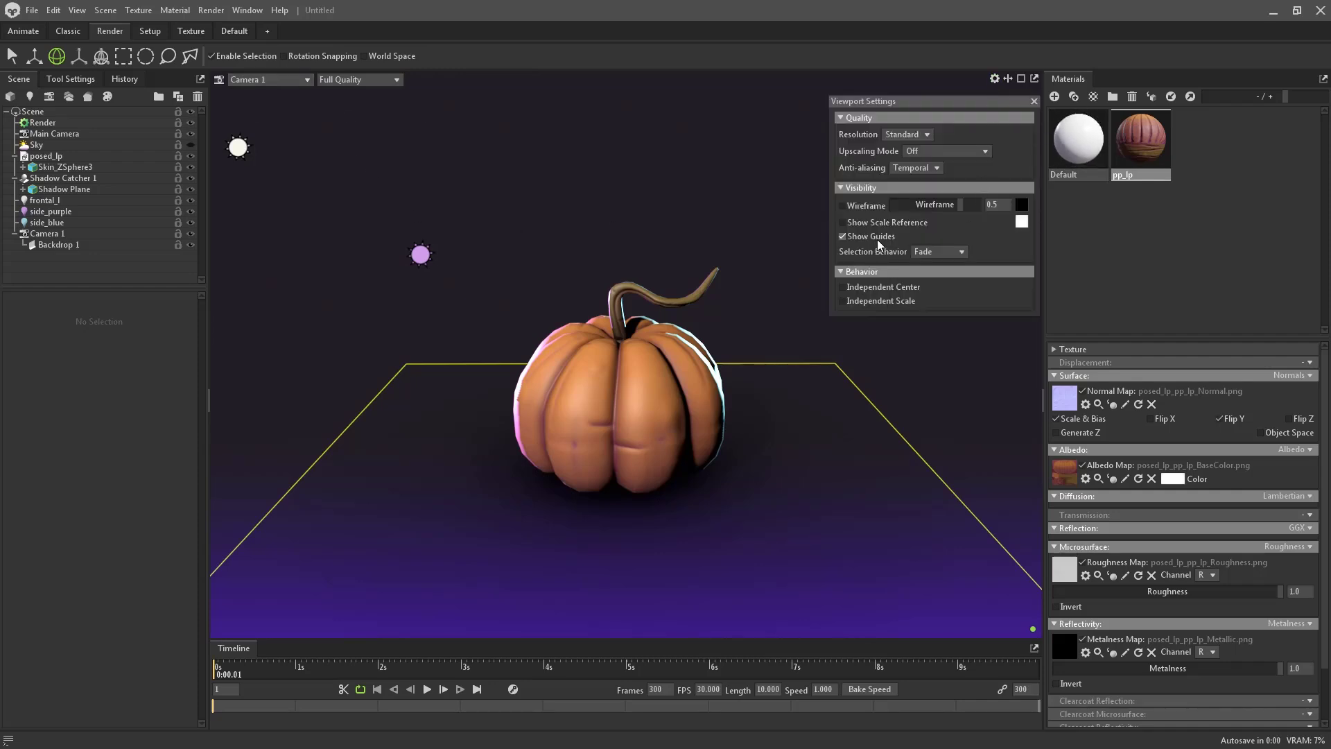
{"action": "left_click", "coordinate": [876, 237]}
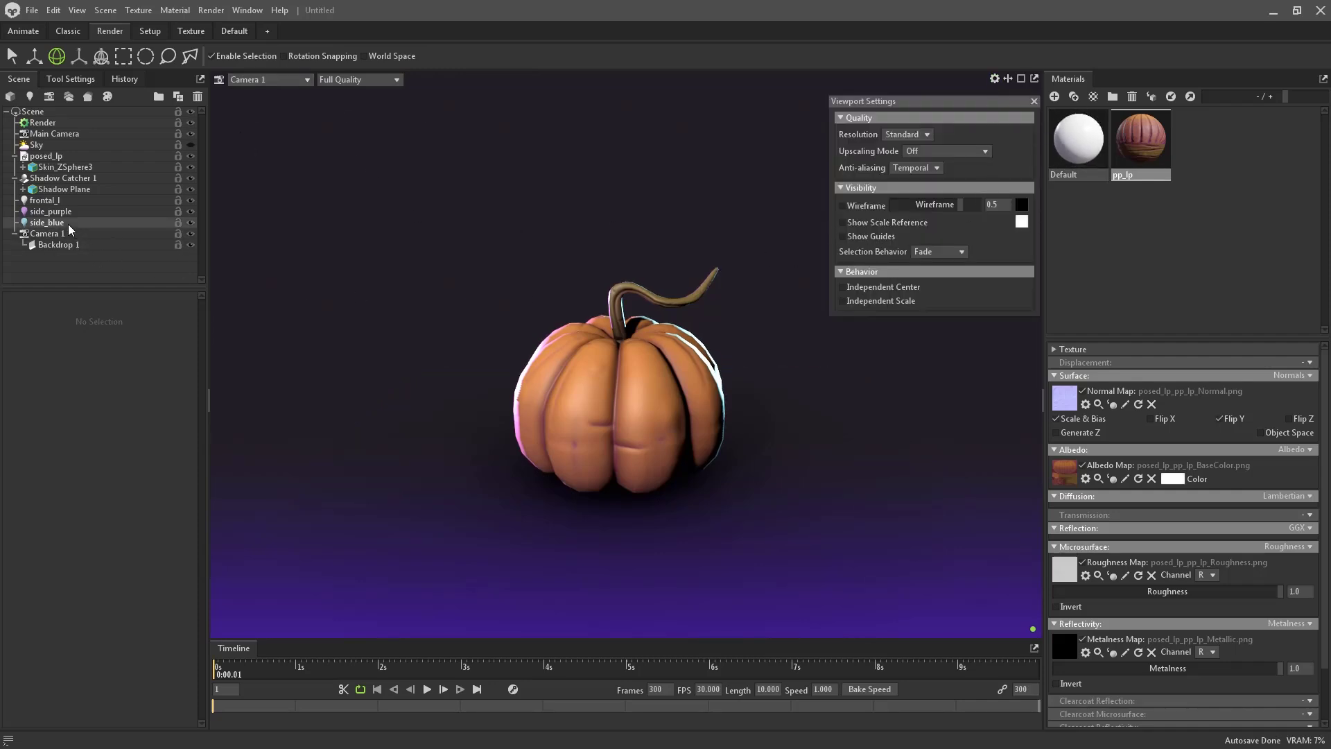
Step: Lower the opacity of Backdrop 1 to about 0.119
{"action": "left_click", "coordinate": [61, 178]}
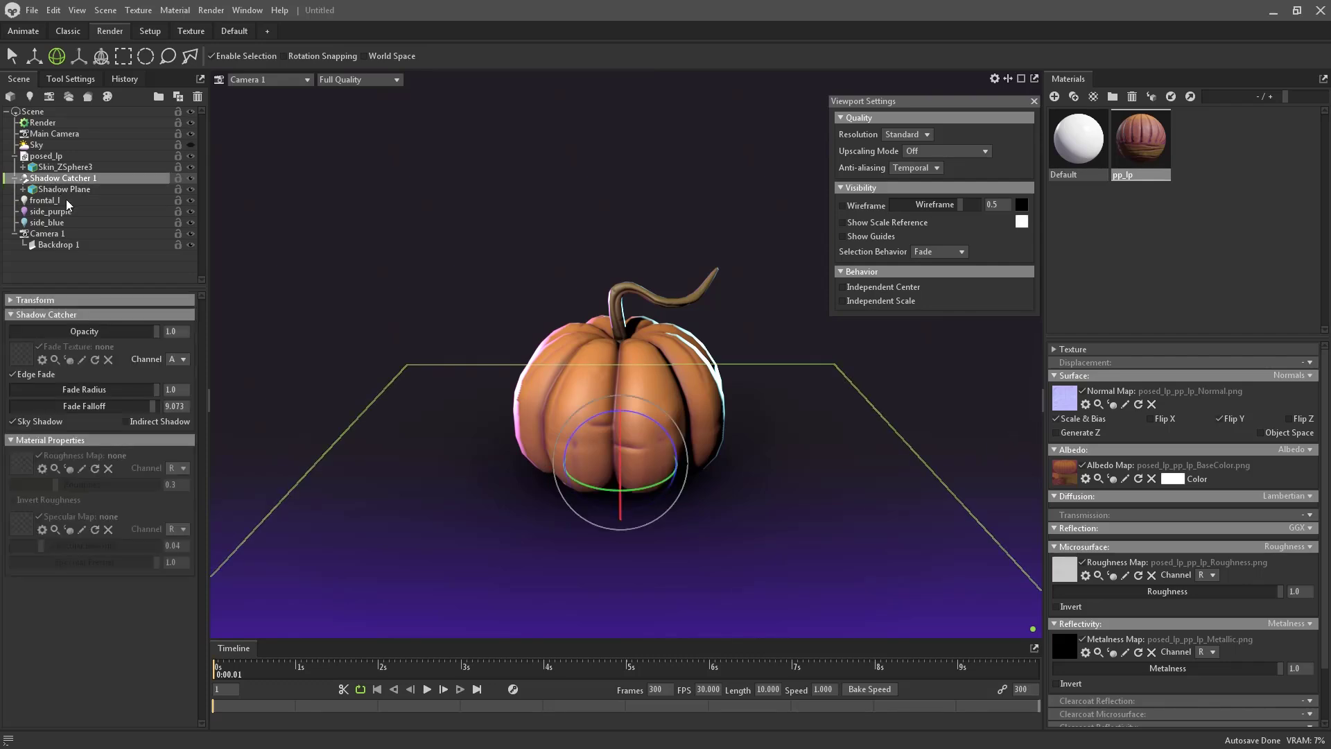
{"action": "left_click", "coordinate": [60, 244]}
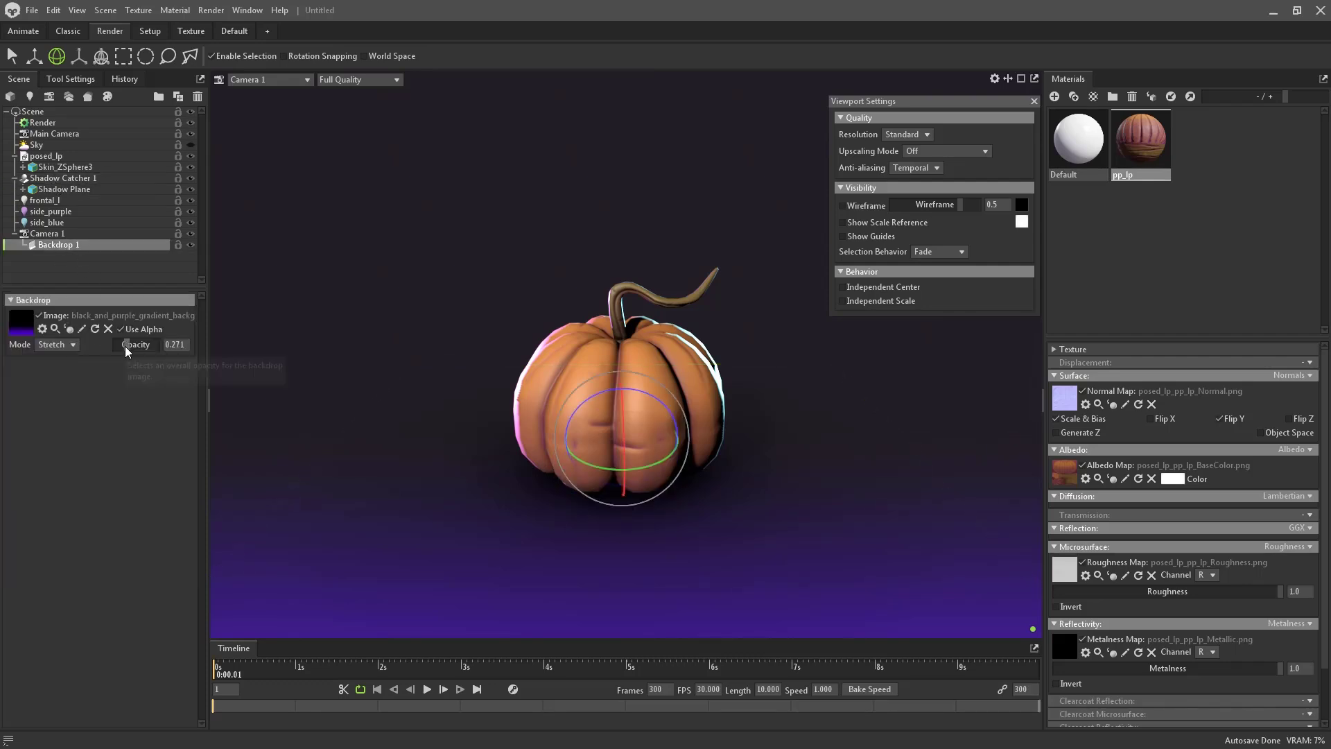
{"action": "left_click_drag", "start_coordinate": [124, 347], "coordinate": [121, 346]}
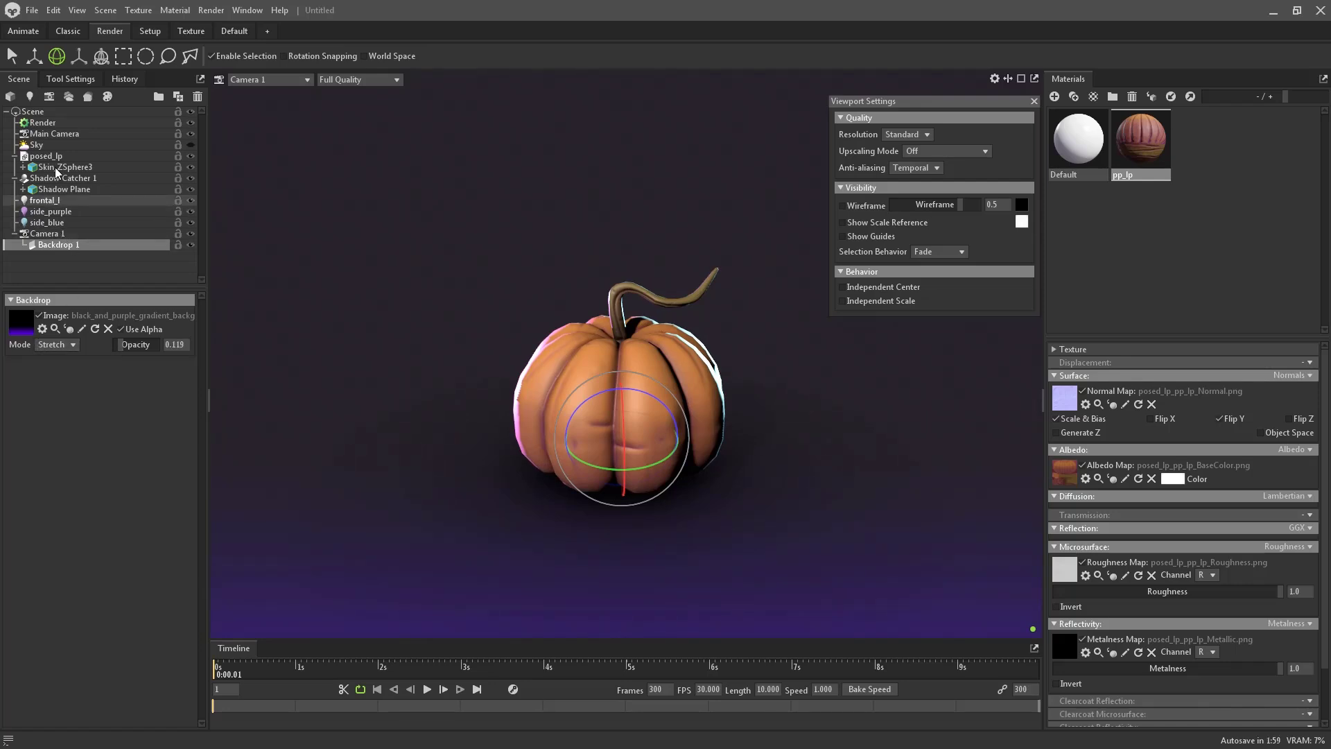
Step: Change the Sky's backdrop color to dark purple, hex 190d22
{"action": "left_click", "coordinate": [55, 146]}
{"action": "left_click", "coordinate": [155, 543]}
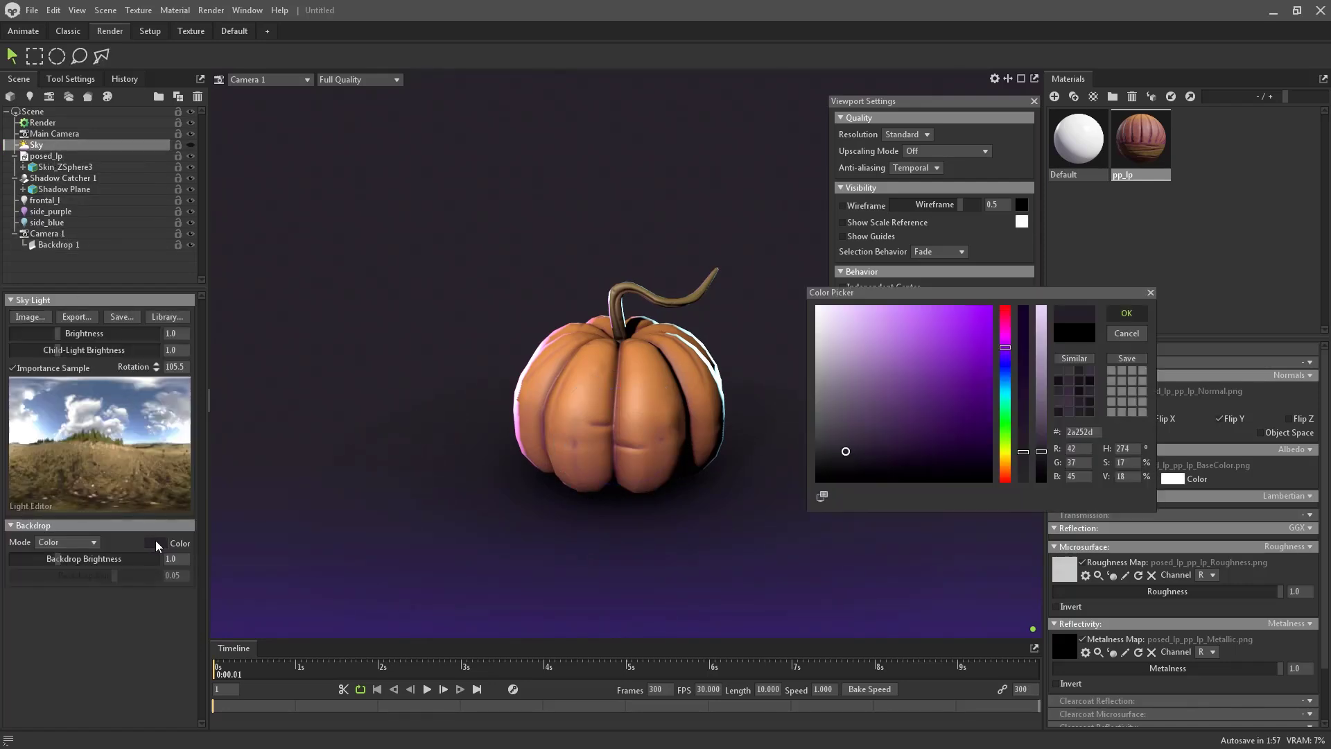
{"action": "left_click", "coordinate": [155, 543]}
{"action": "left_click_drag", "start_coordinate": [879, 440], "coordinate": [928, 462]}
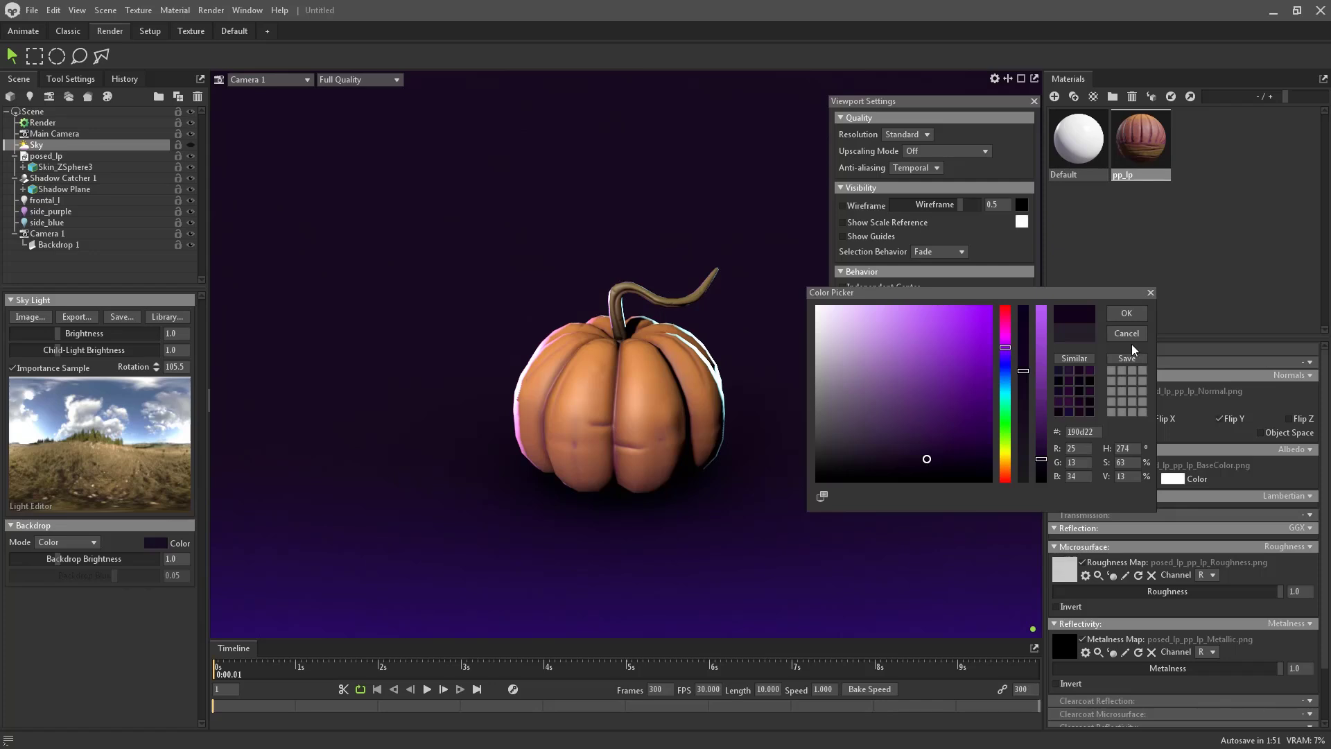
{"action": "left_click", "coordinate": [1127, 313]}
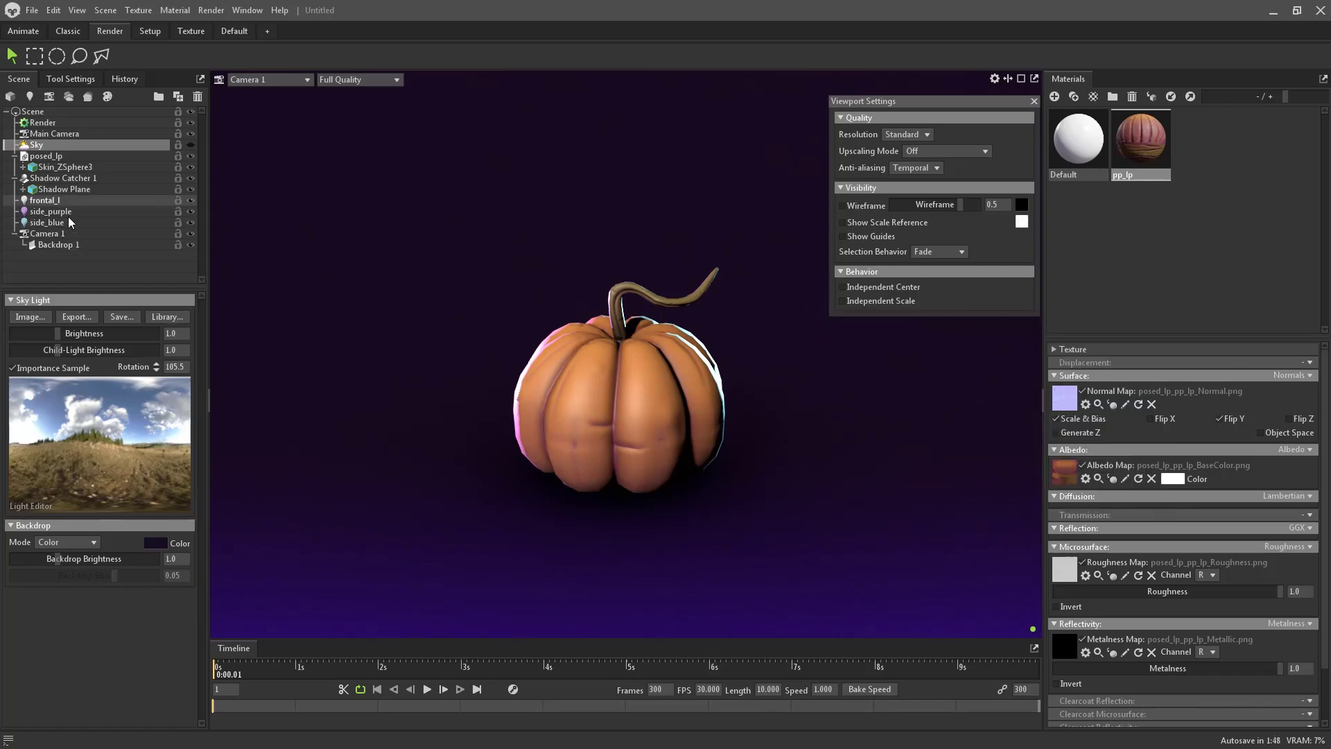
Step: Check the texture settings of the Backdrop 1 image and change its display mode to Fill
{"action": "left_click", "coordinate": [69, 244]}
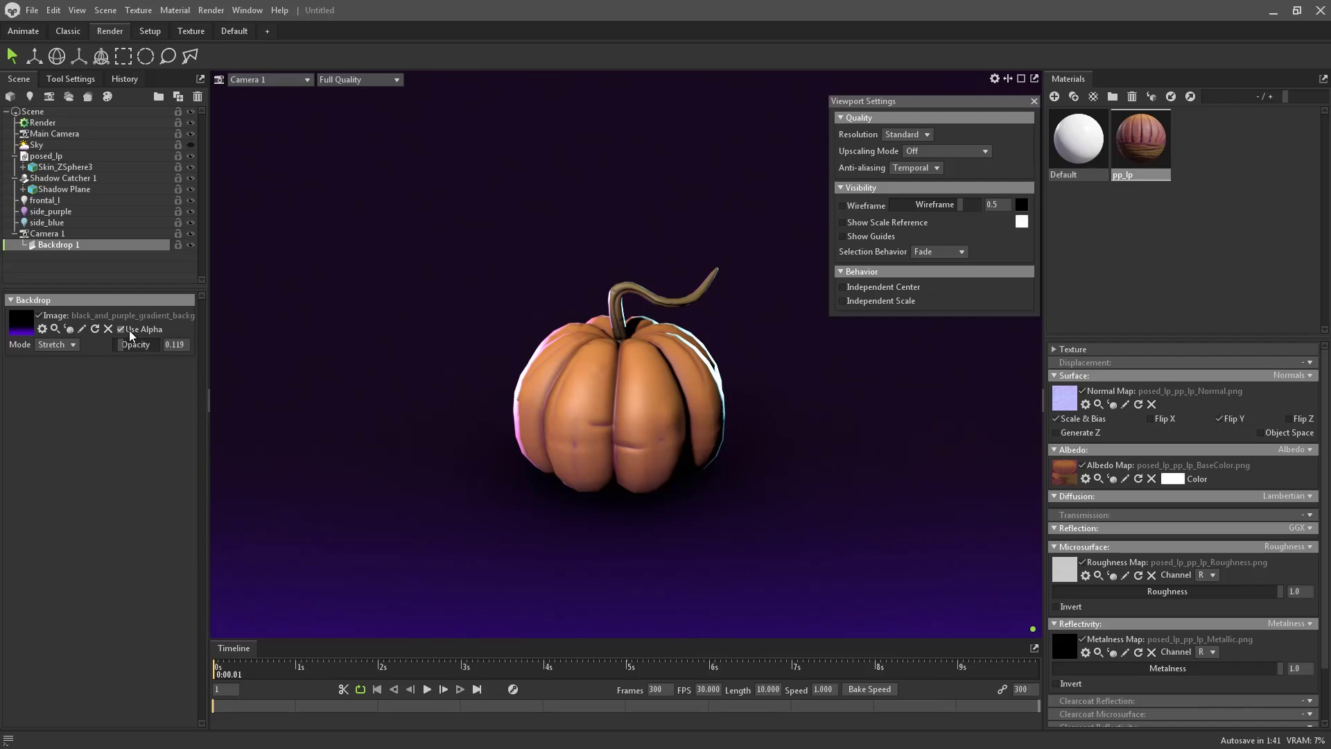
{"action": "left_click", "coordinate": [46, 332]}
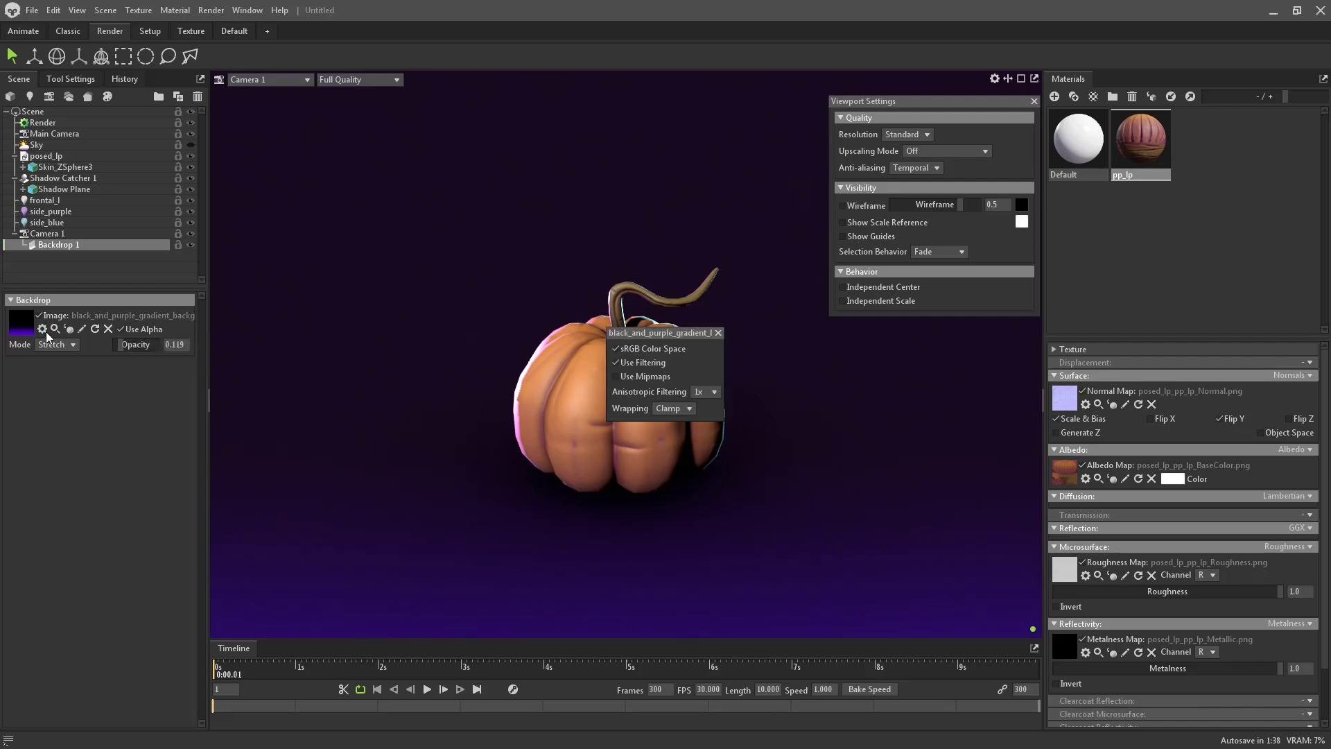
{"action": "left_click", "coordinate": [718, 334]}
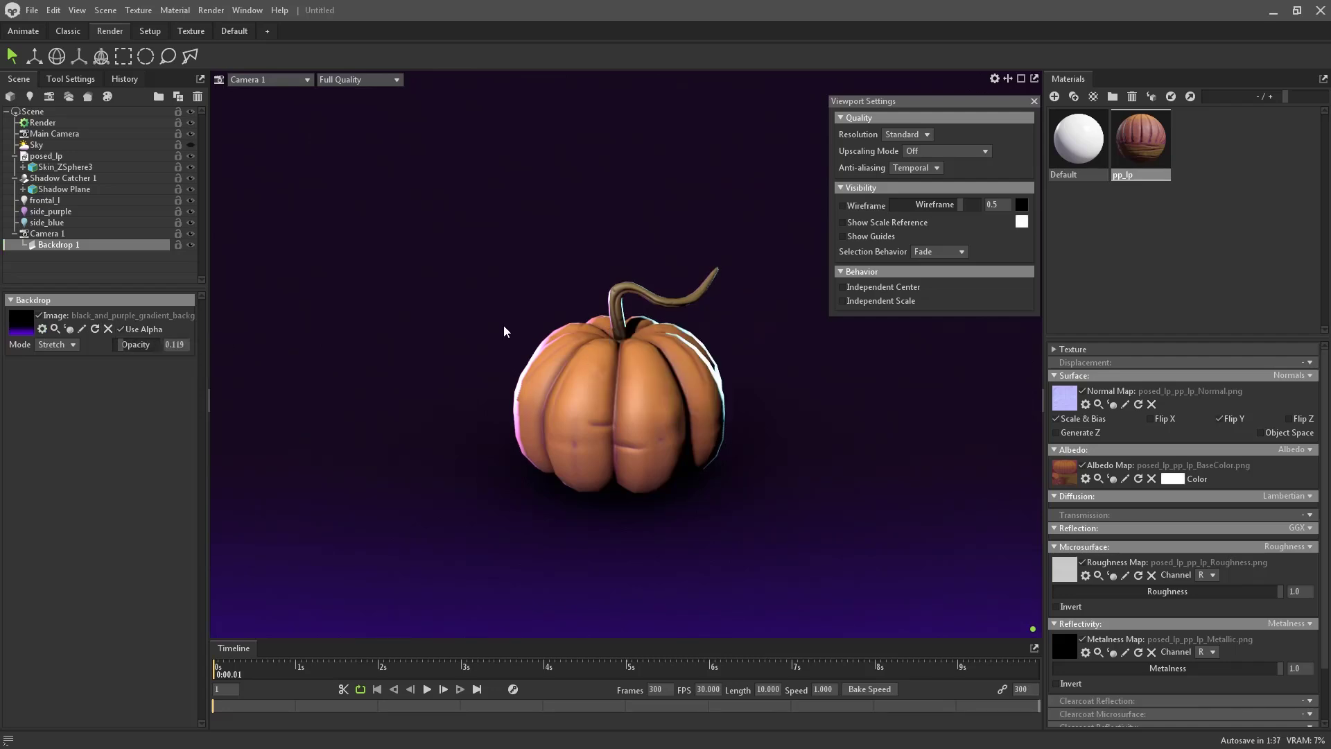
{"action": "left_click", "coordinate": [72, 344]}
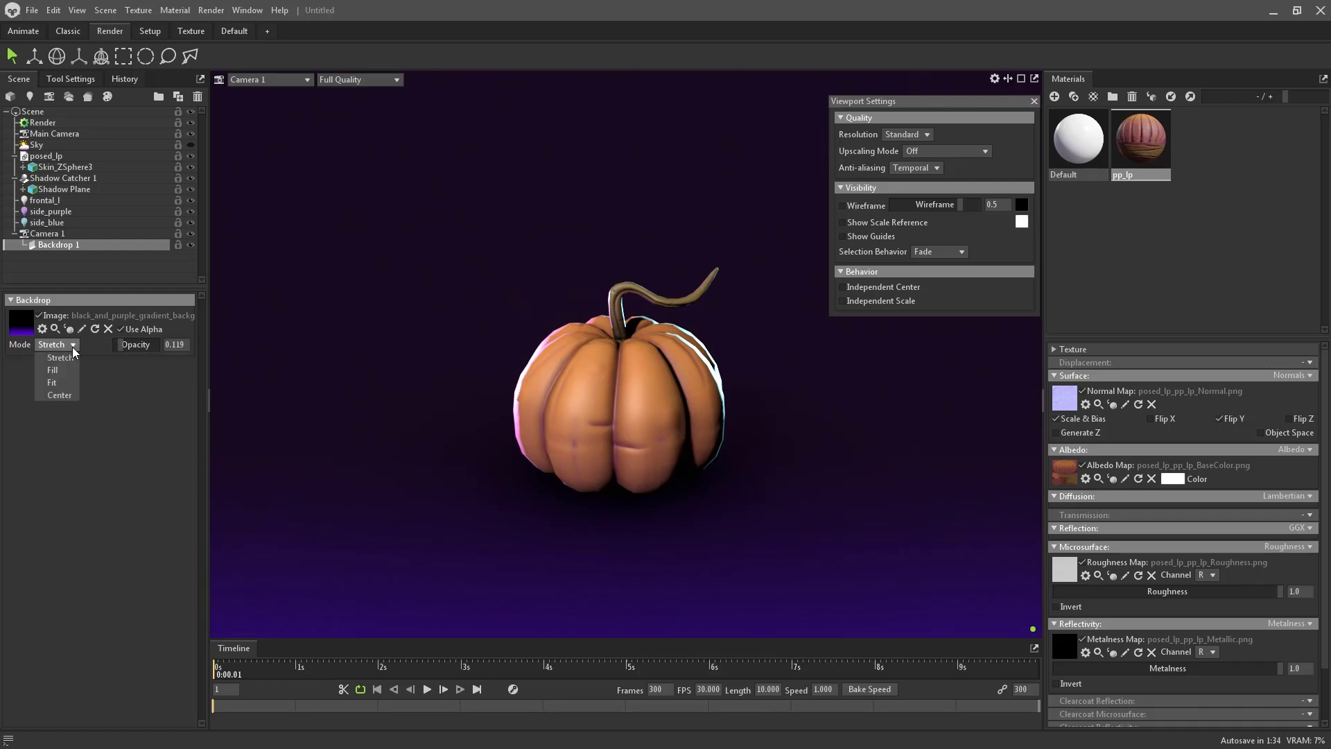
{"action": "left_click", "coordinate": [69, 369]}
{"action": "left_click", "coordinate": [68, 346]}
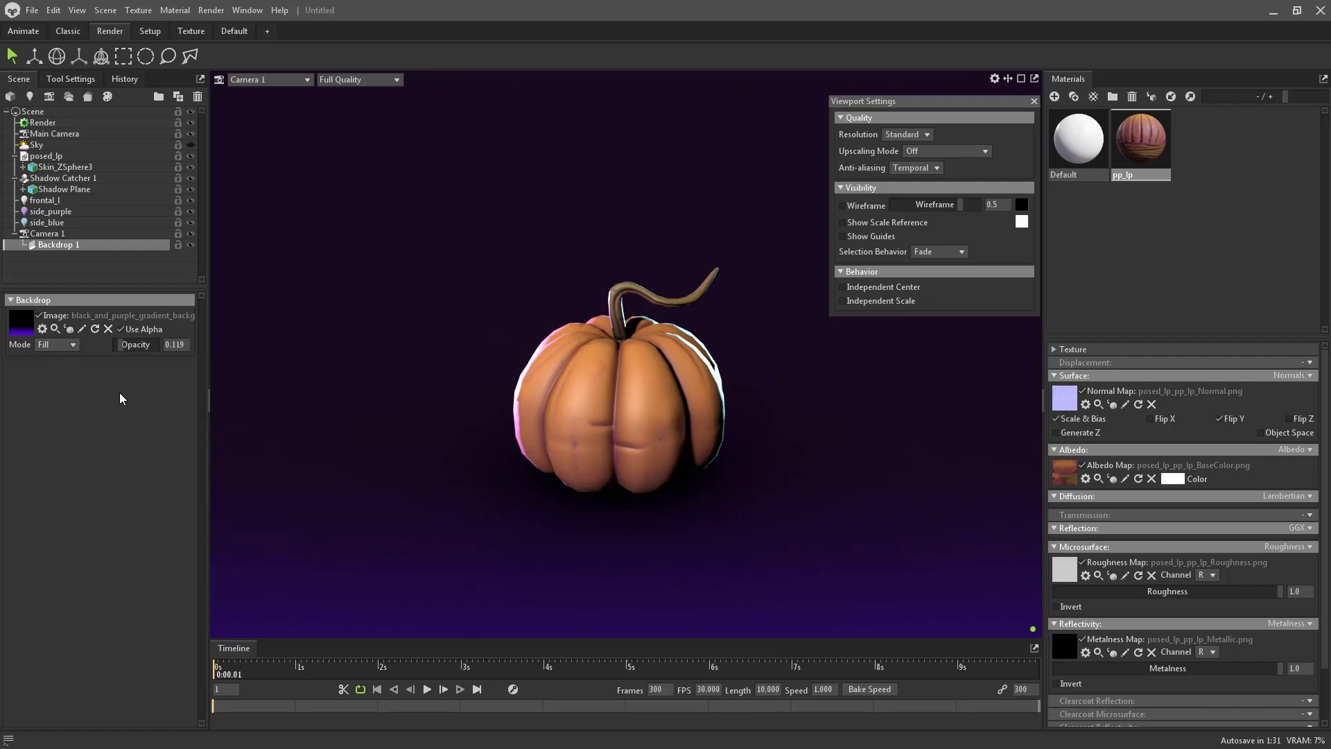
Step: Turn off the image of Backdrop 1 and bring up the settings of Camera 1
{"action": "left_click", "coordinate": [38, 316]}
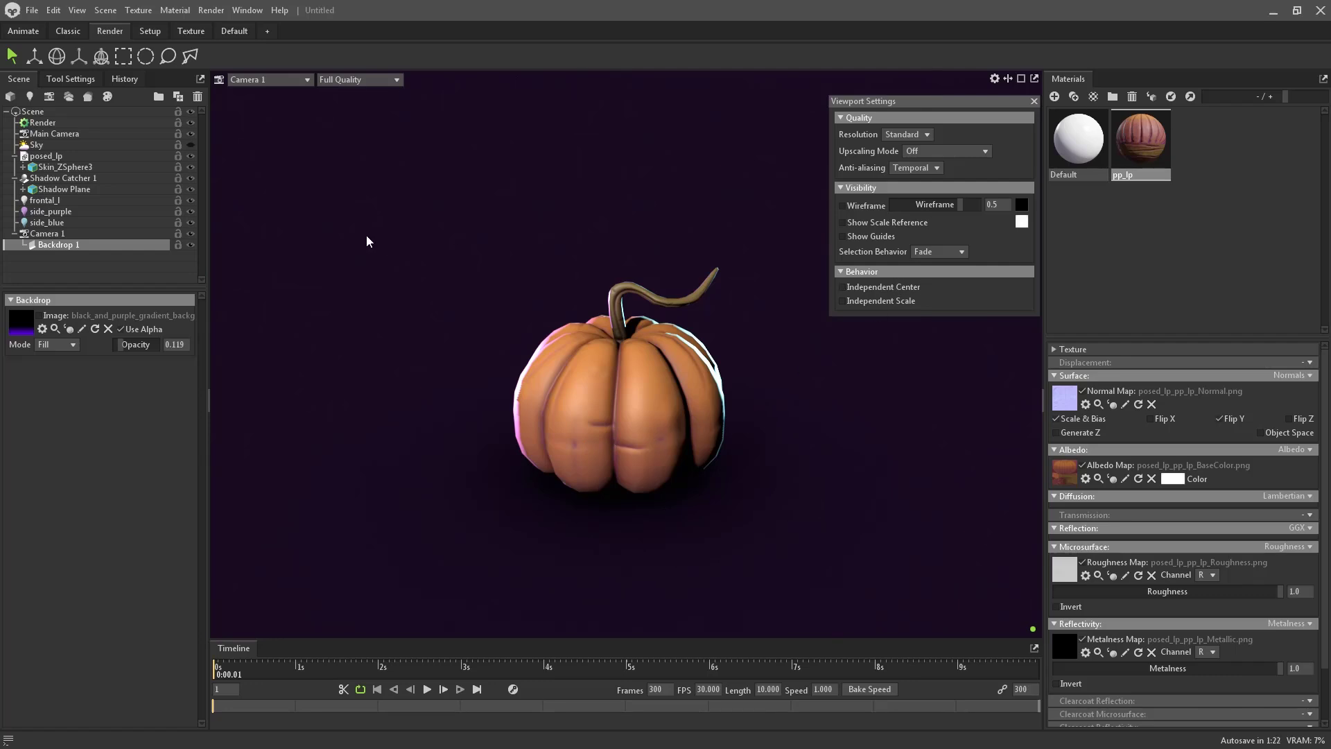
{"action": "left_click", "coordinate": [82, 233]}
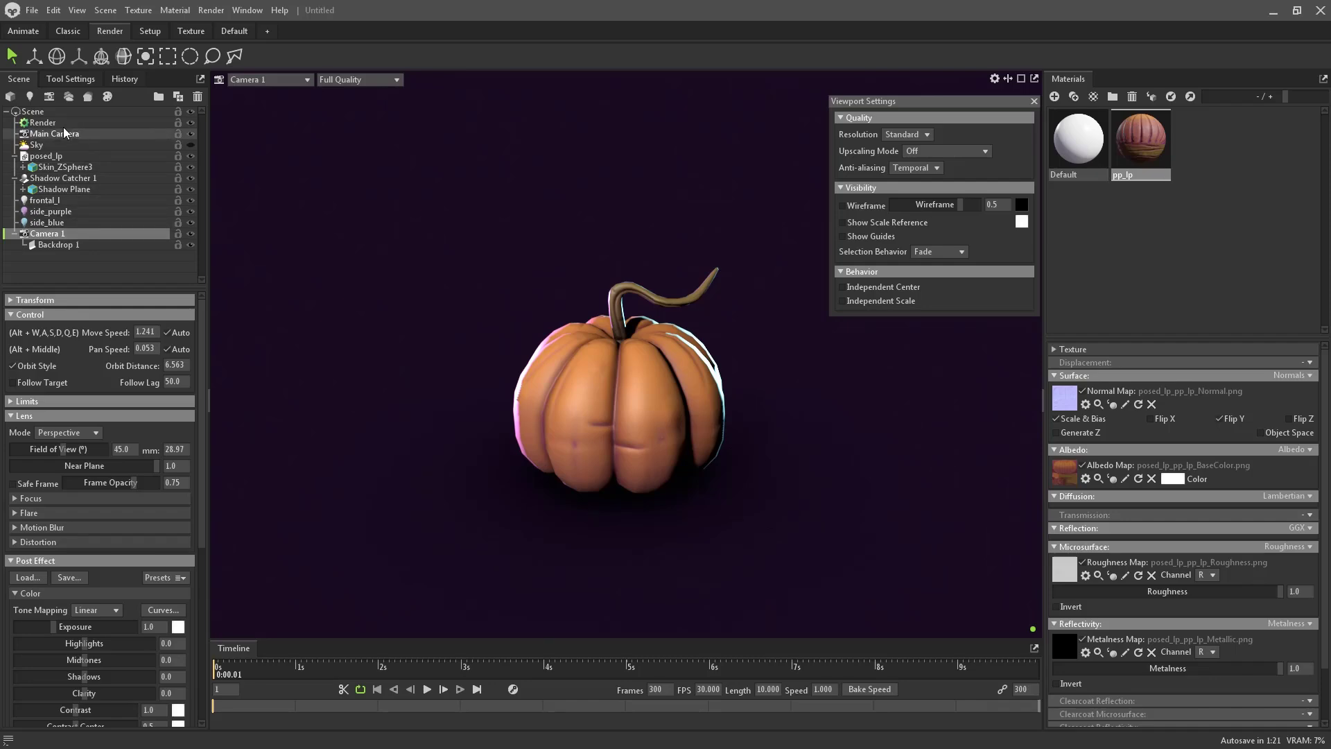
{"action": "left_click", "coordinate": [61, 126]}
{"action": "left_click", "coordinate": [65, 231]}
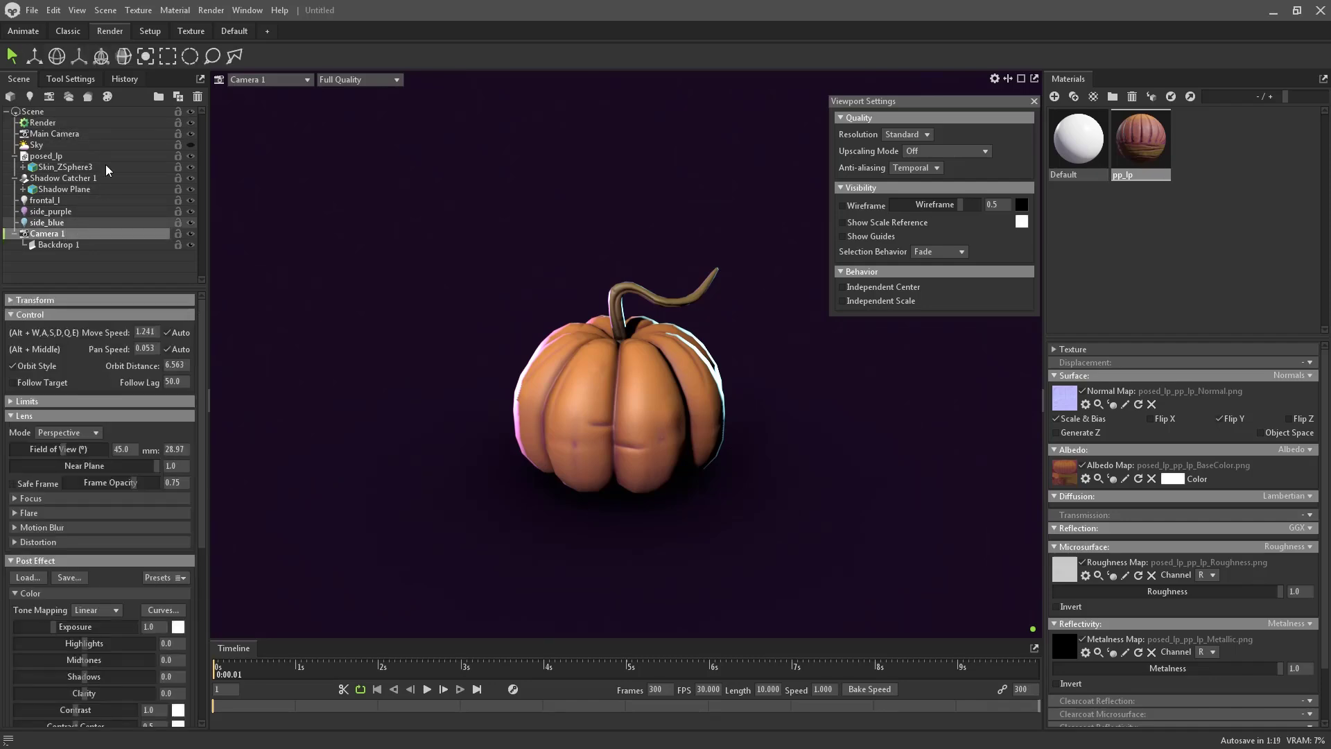
Step: Compare the pumpkin with ray tracing on and off, leave it off, and look through the remaining render settings
{"action": "left_click", "coordinate": [76, 122]}
{"action": "left_click", "coordinate": [60, 335]}
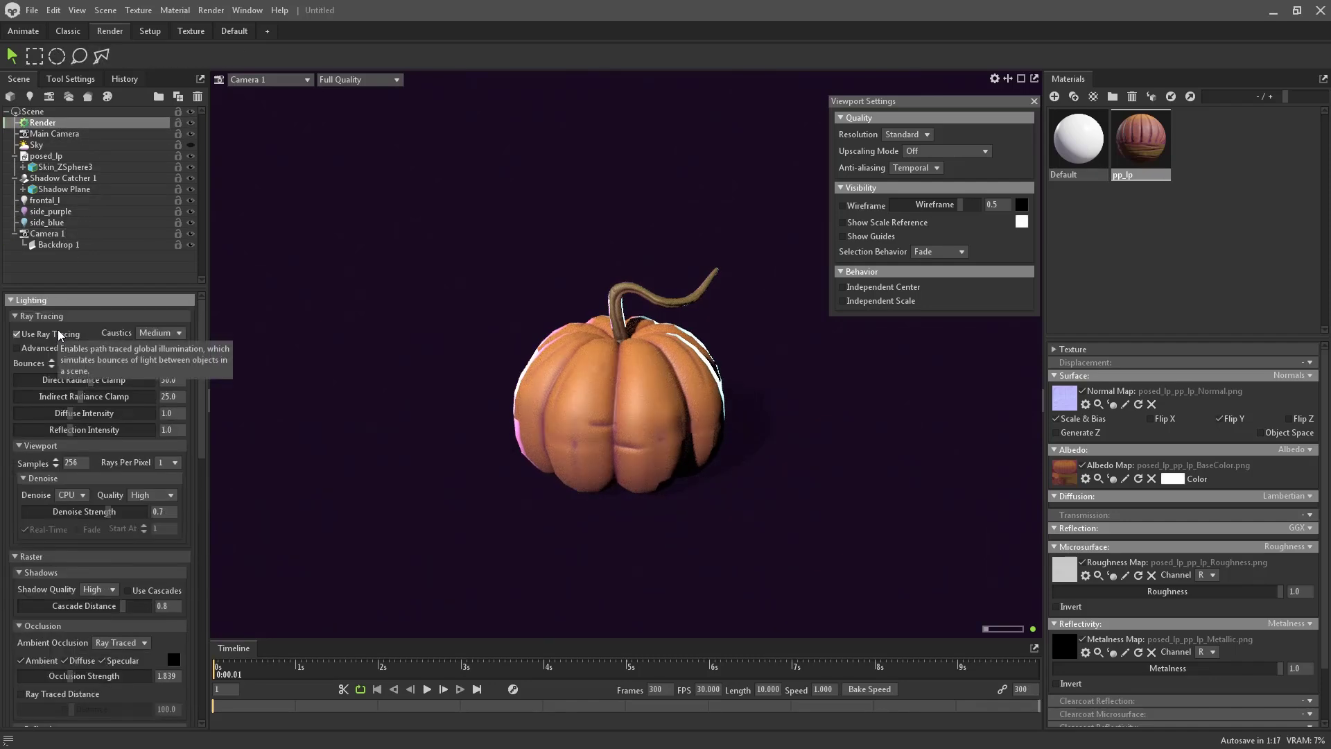
{"action": "left_click", "coordinate": [57, 334]}
{"action": "left_click", "coordinate": [58, 334]}
{"action": "left_click", "coordinate": [58, 335]}
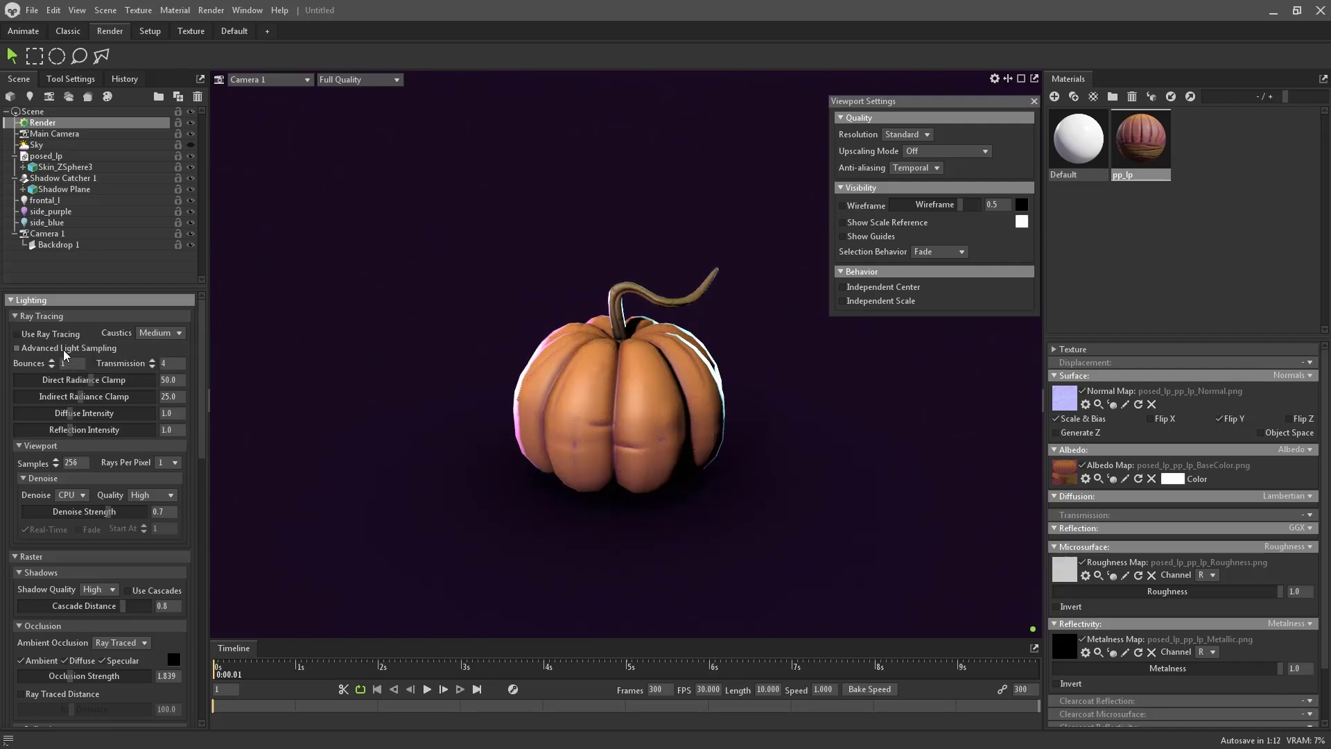
{"action": "scroll", "coordinate": [88, 476], "scroll_direction": "down", "scroll_amount": 8}
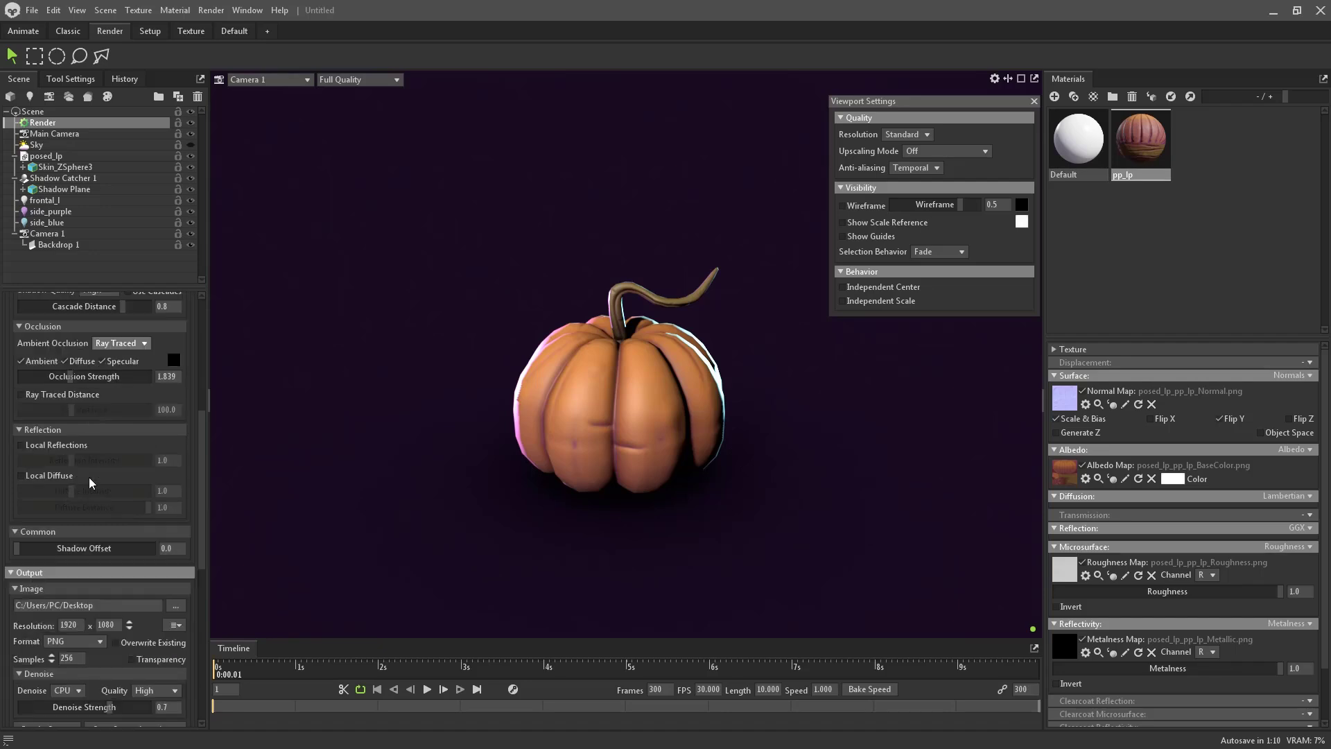
{"action": "scroll", "coordinate": [89, 477], "scroll_direction": "down", "scroll_amount": 3}
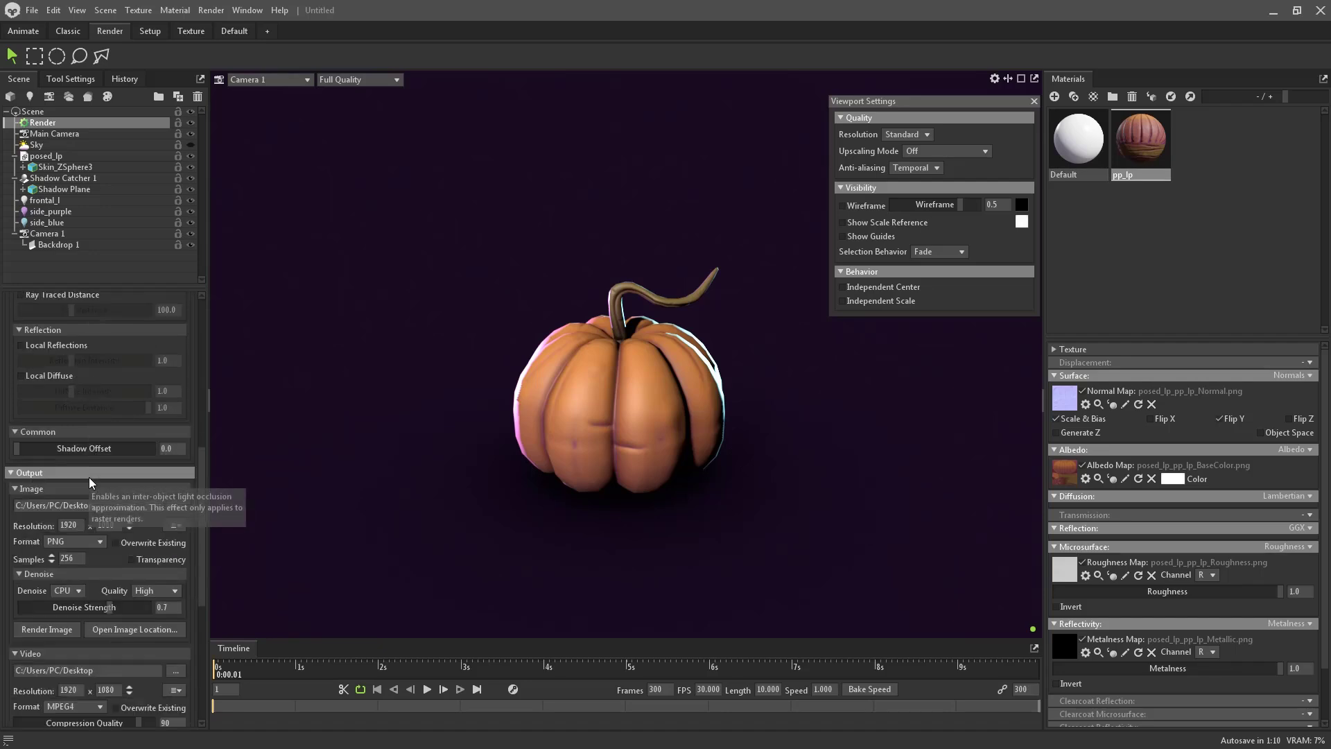
Step: Try the ACES and Hejl tone mapping modes on Camera 1, and return to Linear
{"action": "left_click", "coordinate": [61, 234]}
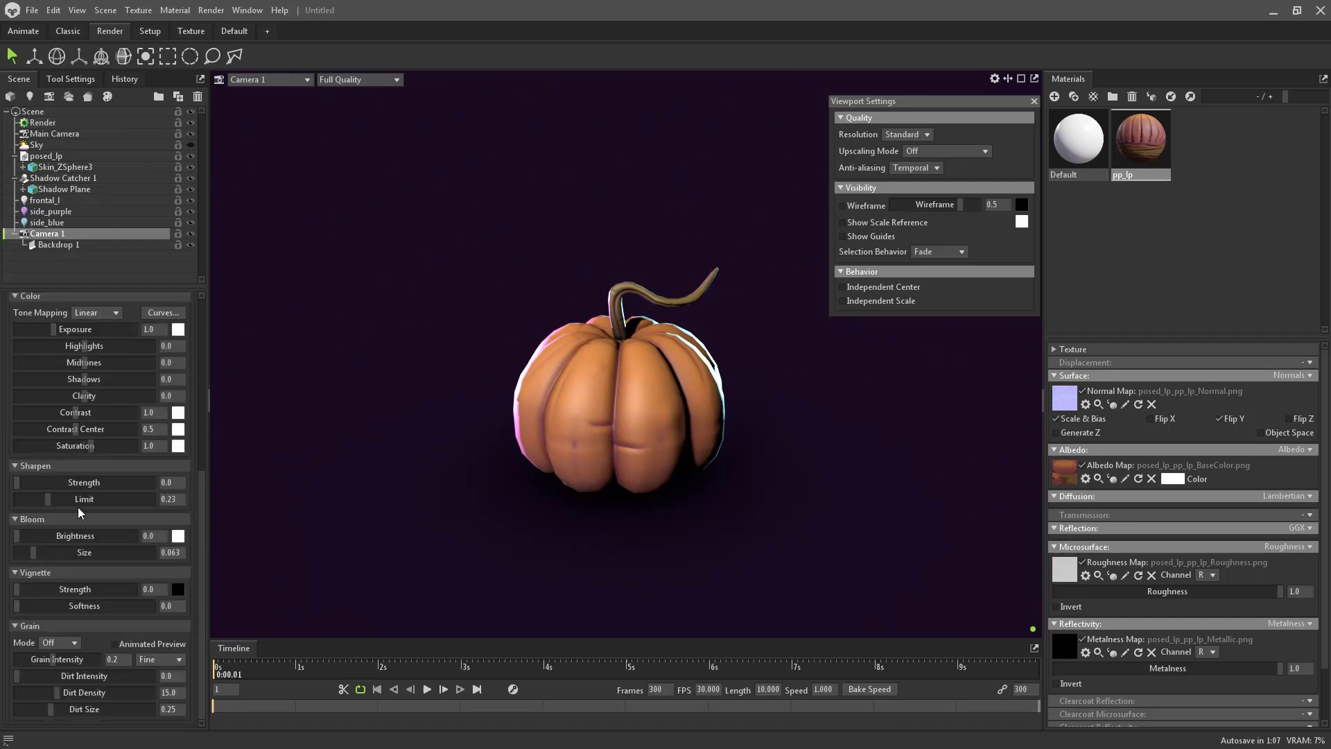
{"action": "left_click", "coordinate": [108, 310]}
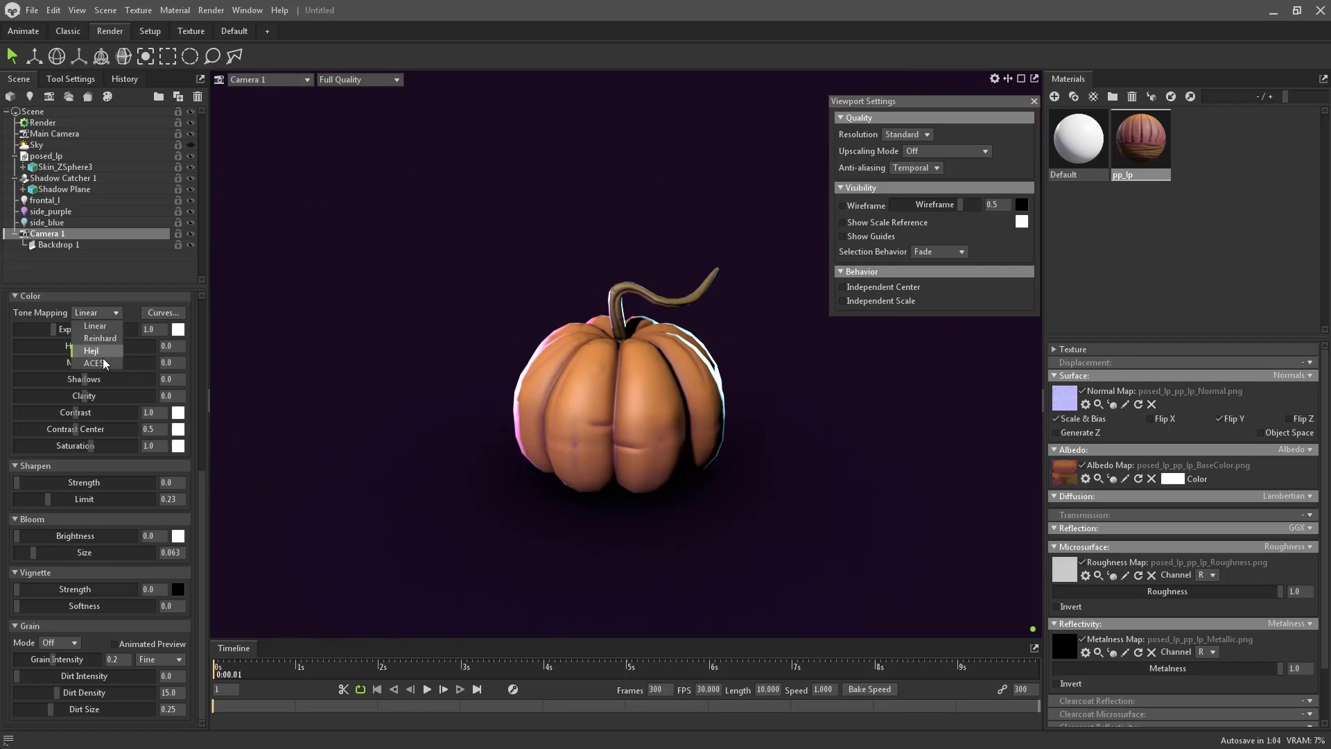
{"action": "left_click", "coordinate": [102, 358]}
{"action": "left_click", "coordinate": [106, 311]}
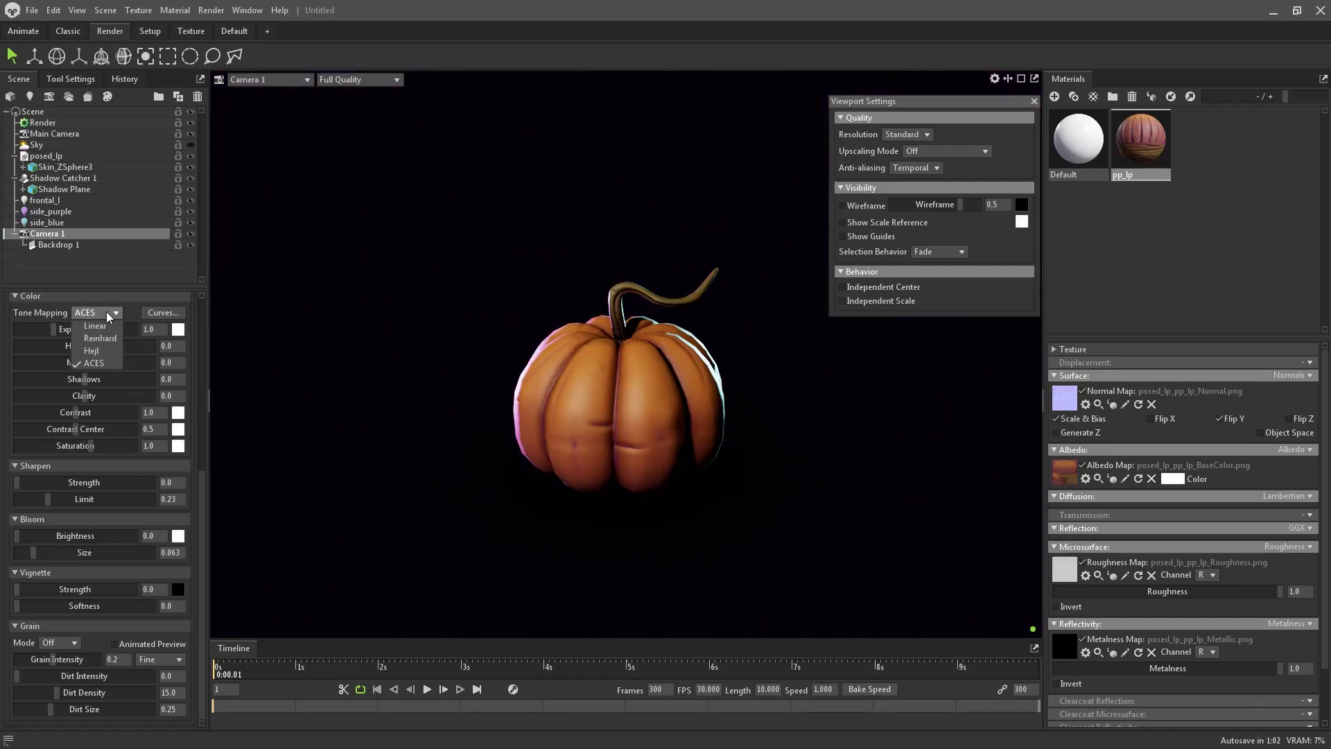
{"action": "left_click", "coordinate": [104, 351]}
{"action": "left_click", "coordinate": [115, 314]}
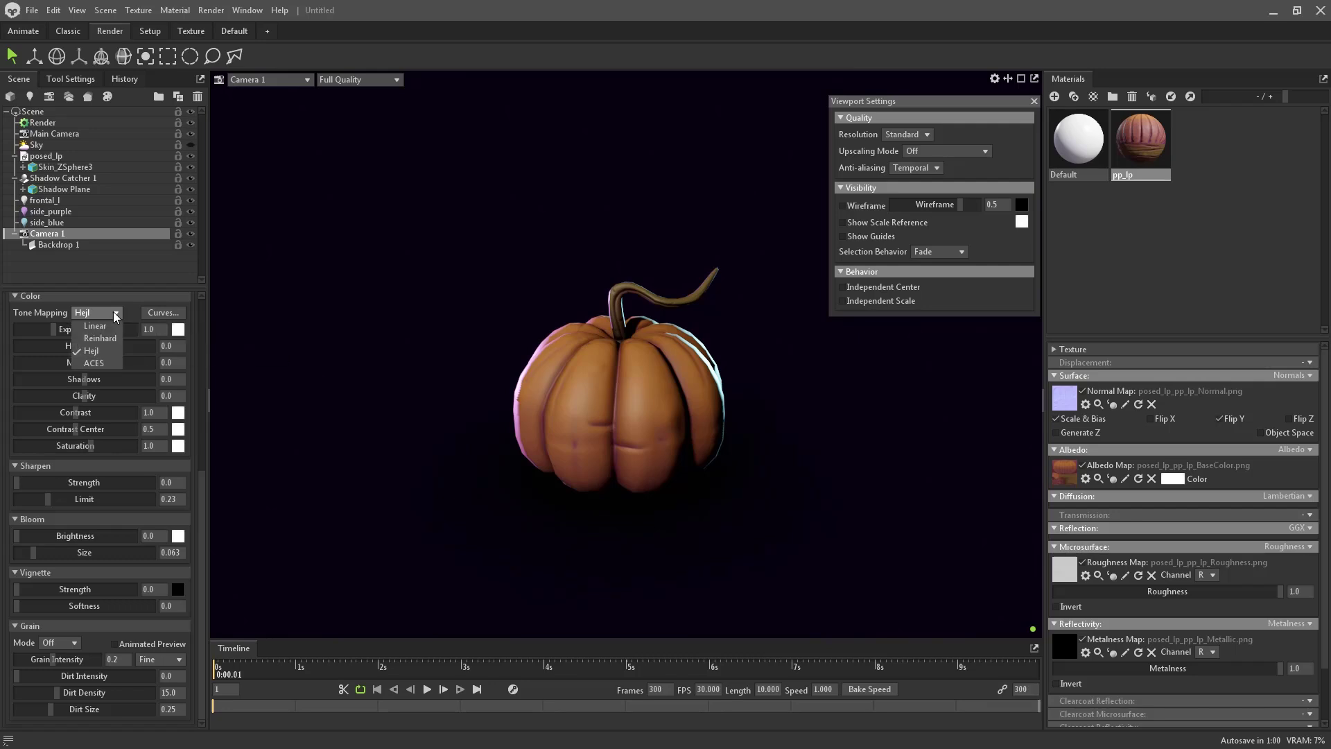
{"action": "left_click", "coordinate": [108, 361]}
{"action": "left_click", "coordinate": [110, 312]}
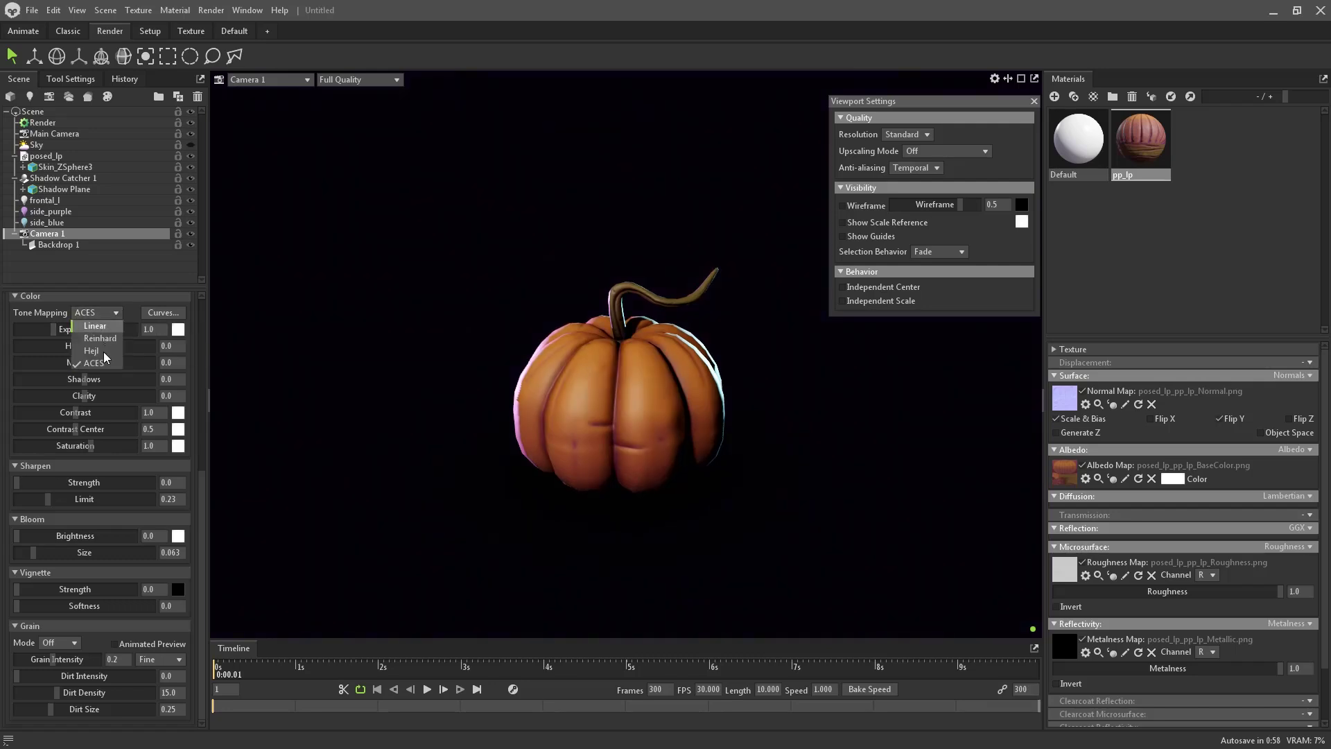
{"action": "left_click", "coordinate": [102, 326]}
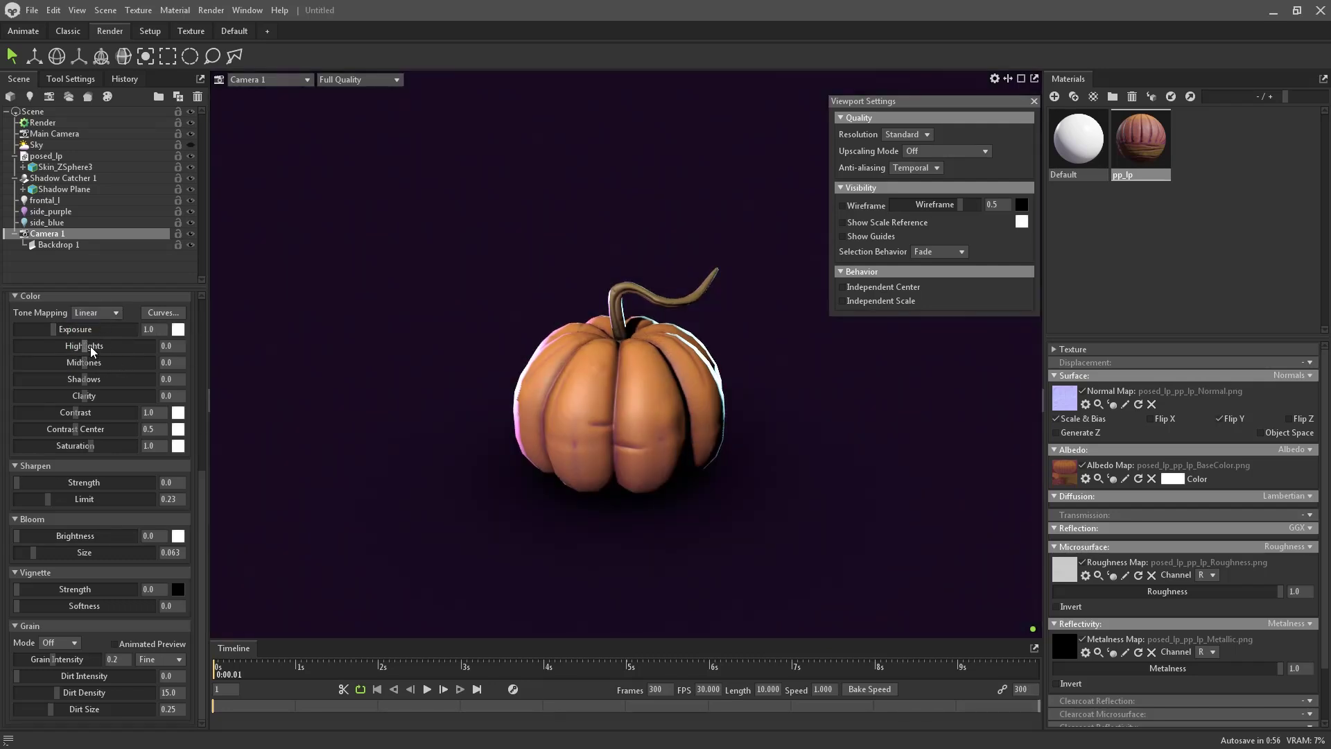
Step: Set Camera 1's highlights to about -0.031, midtones and shadows to about -0.163, contrast to about 1.004 and saturation to 1.04
{"action": "mouse_move", "coordinate": [85, 380]}
{"action": "left_mouse_down"}
{"action": "mouse_move", "coordinate": [74, 379]}
{"action": "mouse_move", "coordinate": [99, 344]}
{"action": "mouse_move", "coordinate": [69, 344]}
{"action": "mouse_move", "coordinate": [92, 364]}
{"action": "mouse_move", "coordinate": [74, 366]}
{"action": "left_mouse_up"}
{"action": "left_click_drag", "start_coordinate": [77, 413], "coordinate": [87, 417]}
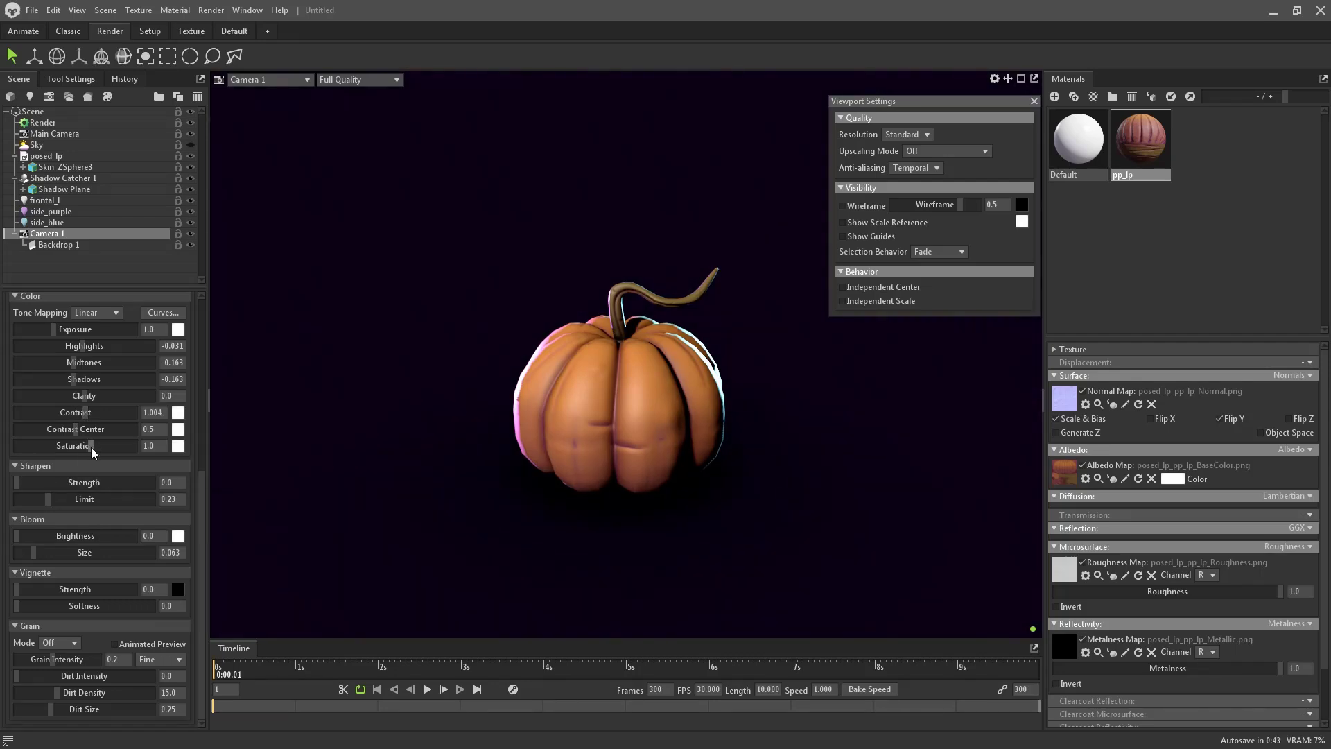
{"action": "left_click_drag", "start_coordinate": [92, 449], "coordinate": [94, 449]}
{"action": "left_click_drag", "start_coordinate": [95, 449], "coordinate": [94, 449]}
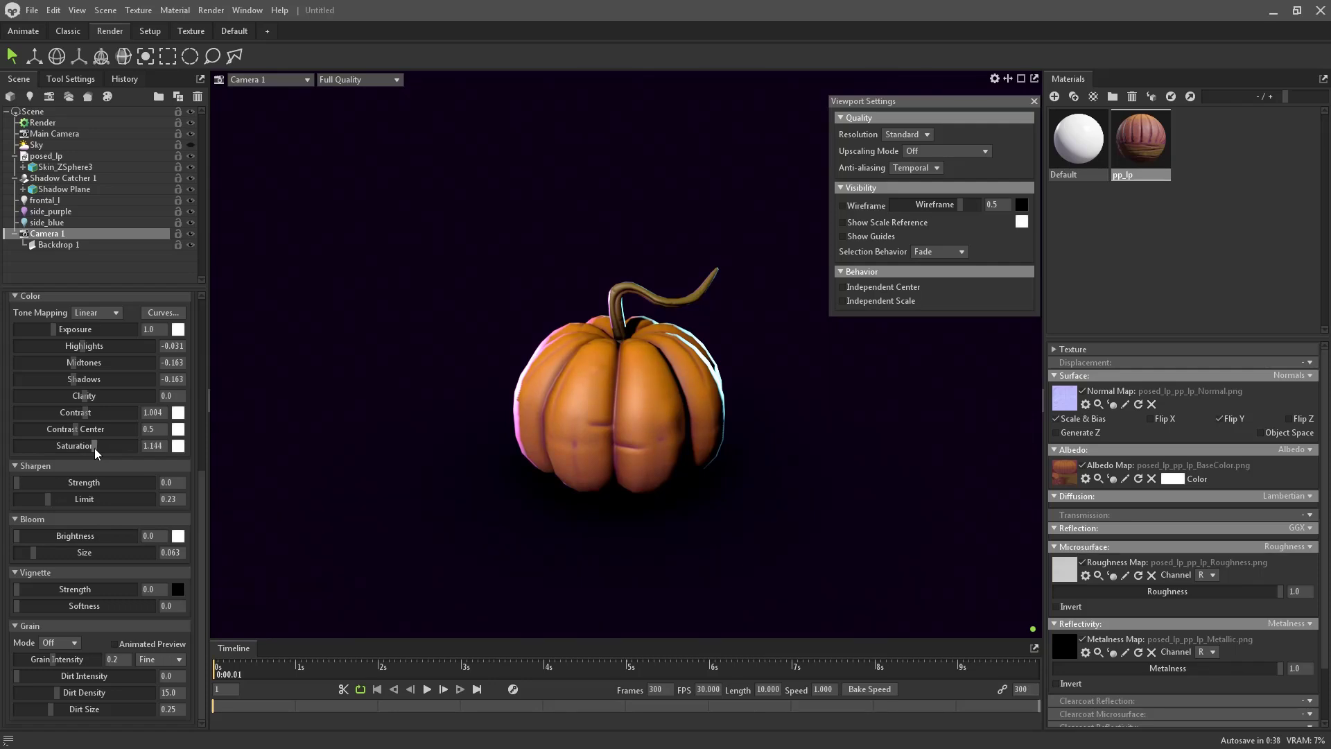
{"action": "left_click", "coordinate": [164, 441]}
{"action": "type", "text": "1."}
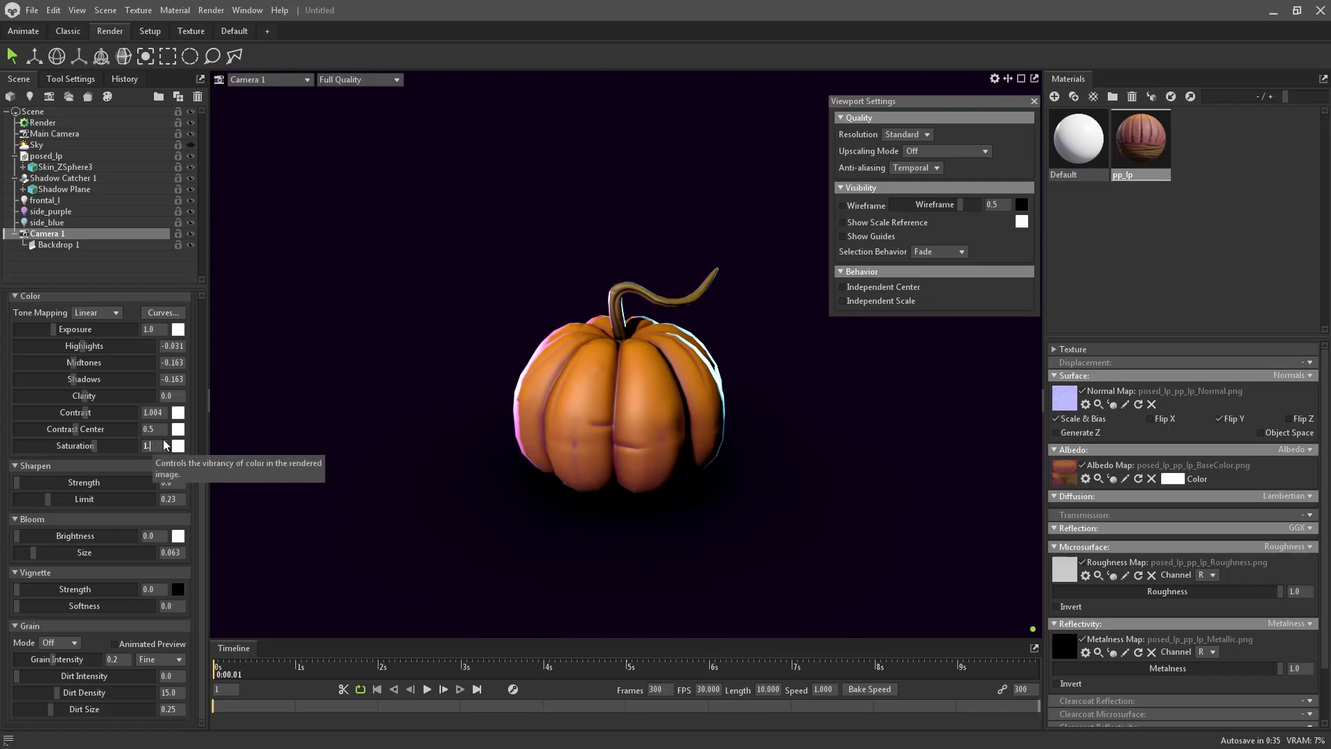
{"action": "type", "text": "04"}
{"action": "key", "text": "Return"}
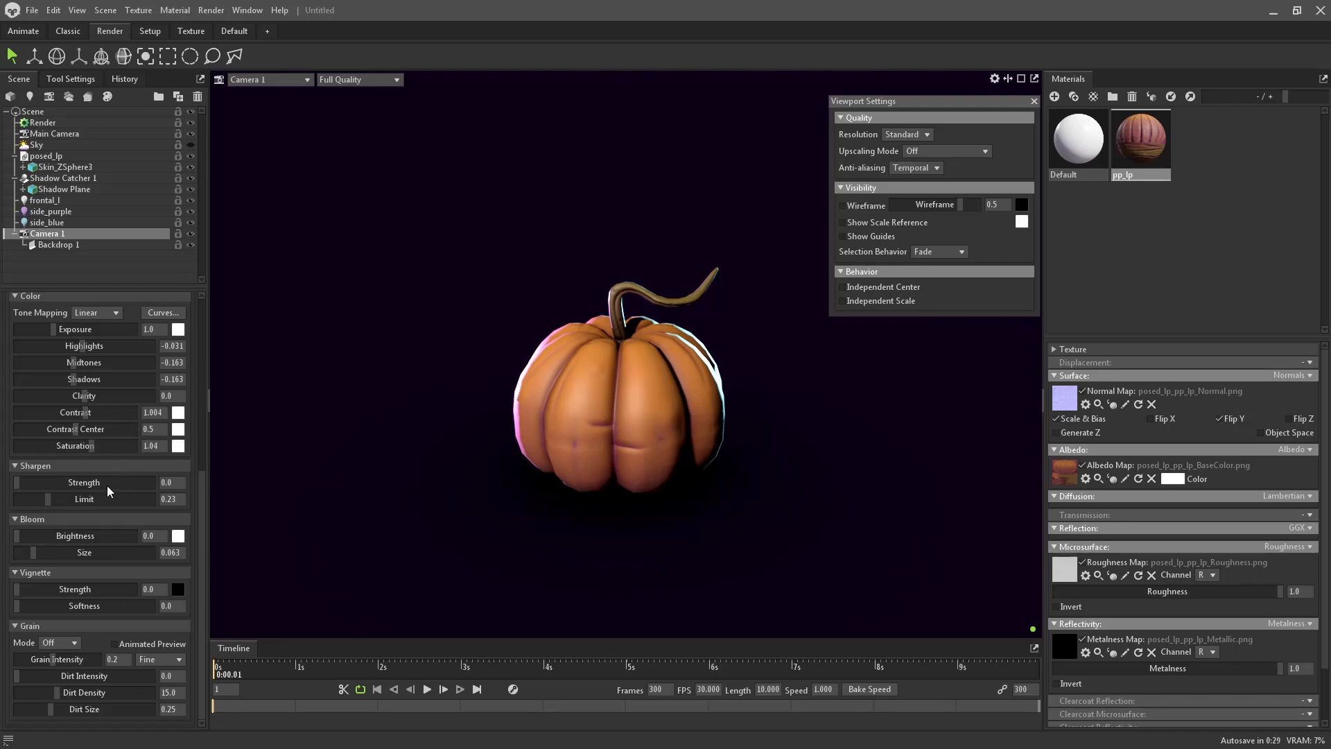
Step: Set Camera 1's sharpen strength to about 0.079, and its bloom to about 0.055 brightness and 0.199 size
{"action": "mouse_move", "coordinate": [18, 485]}
{"action": "left_mouse_down"}
{"action": "mouse_move", "coordinate": [69, 497]}
{"action": "mouse_move", "coordinate": [27, 501]}
{"action": "left_mouse_up"}
{"action": "left_click_drag", "start_coordinate": [16, 537], "coordinate": [58, 539]}
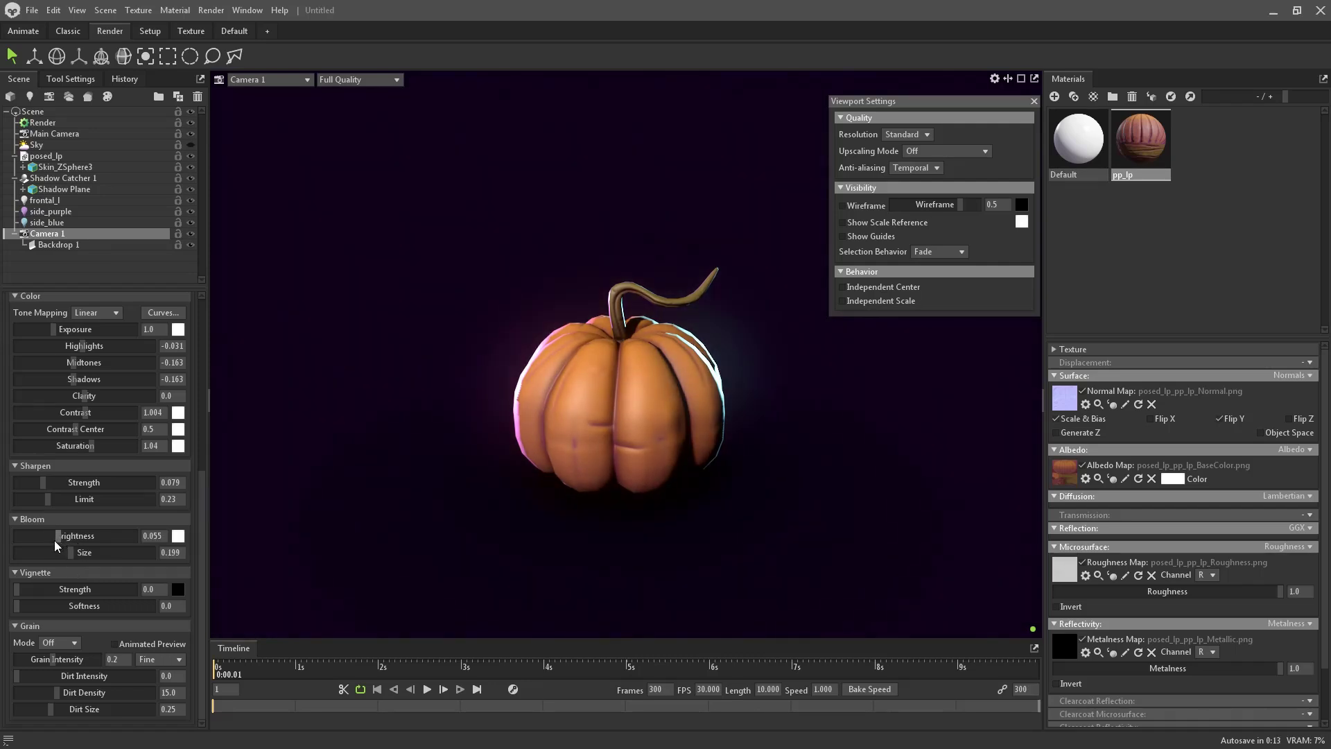
Step: Add a vignette of about 0.524 strength and 0.589 softness to Camera 1, plus Film grain at about 0.035 intensity
{"action": "left_click_drag", "start_coordinate": [19, 589], "coordinate": [97, 592]}
{"action": "left_click_drag", "start_coordinate": [22, 592], "coordinate": [82, 593]}
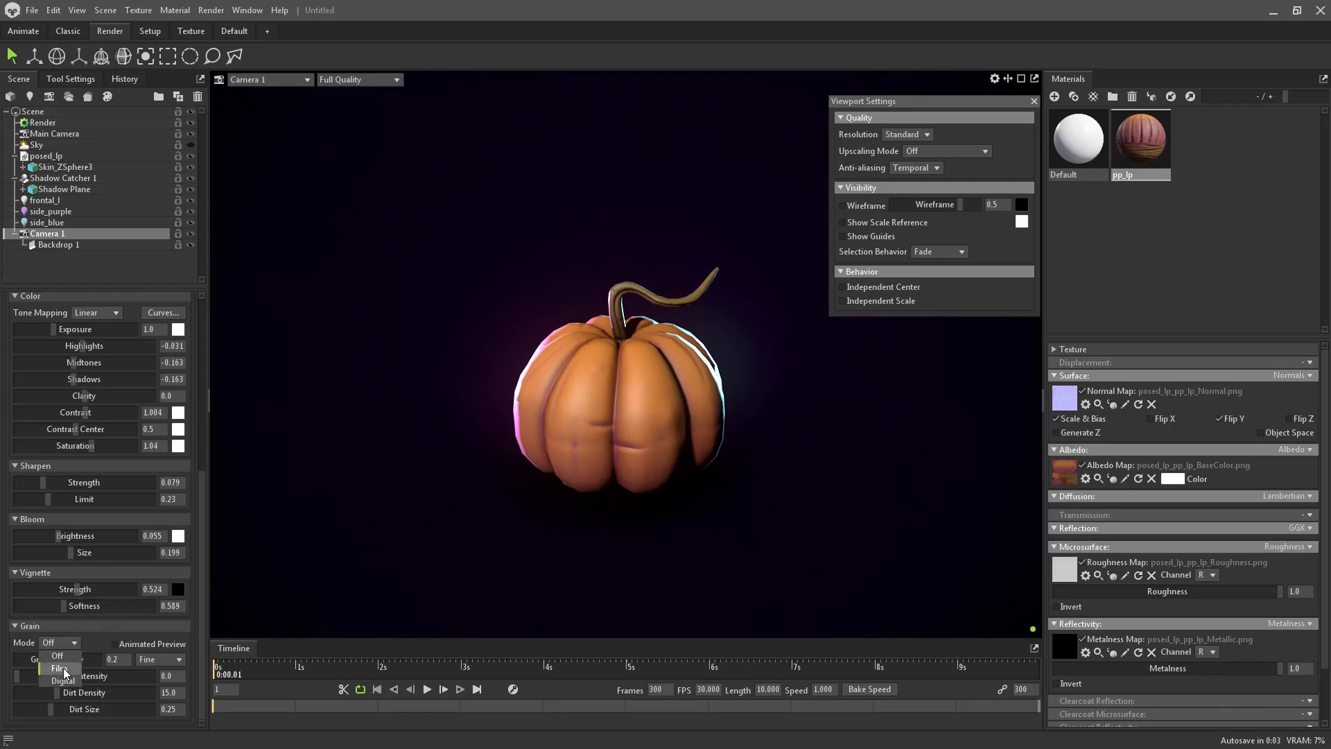
{"action": "left_click", "coordinate": [60, 668]}
{"action": "left_click_drag", "start_coordinate": [49, 659], "coordinate": [30, 658]}
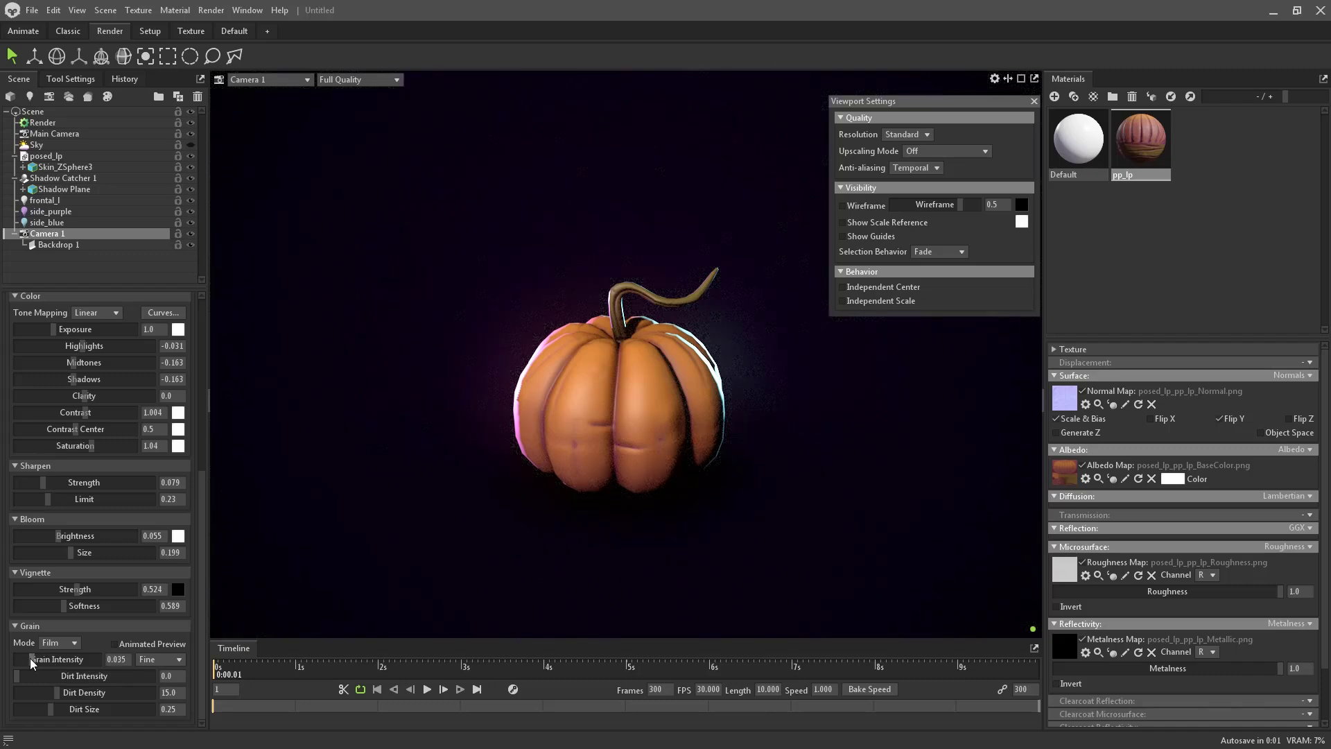
Step: Duplicate the pumpkin and place the copy behind and to the left of the original
{"action": "left_click", "coordinate": [604, 417]}
{"action": "key", "text": "w"}
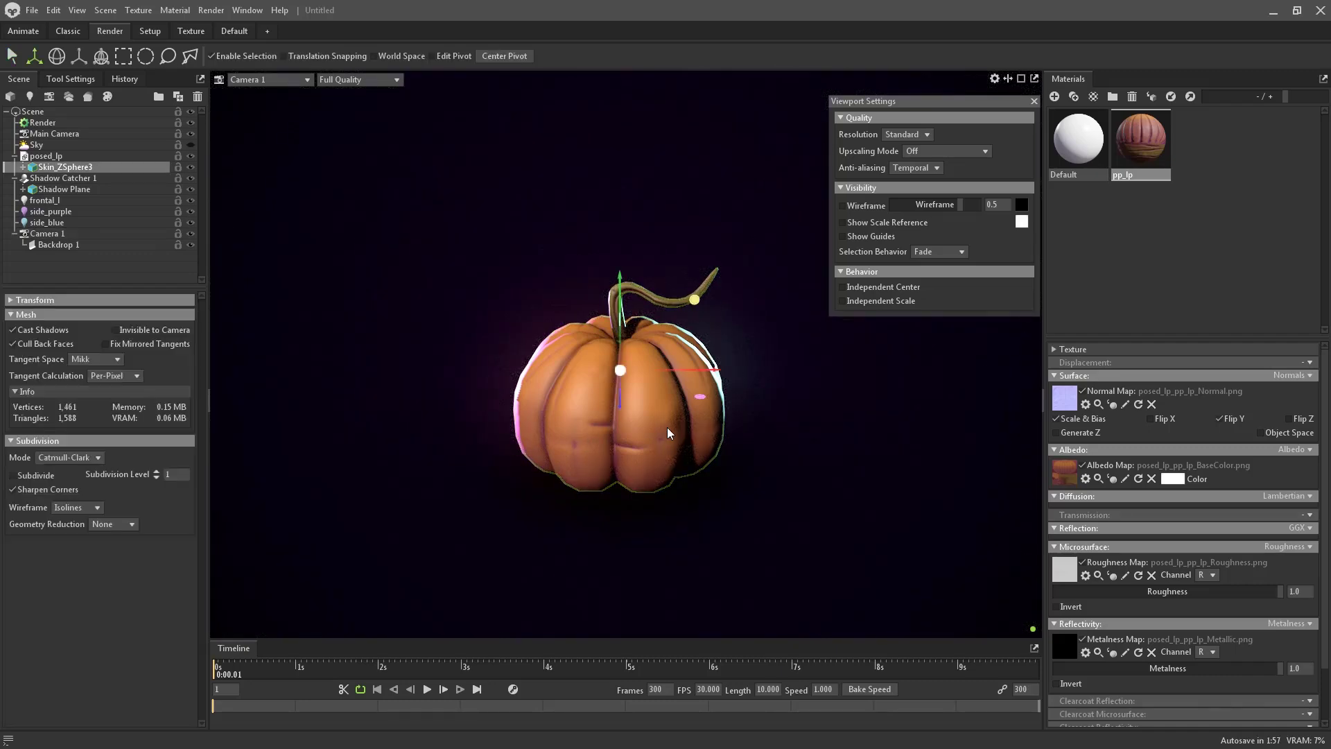
{"action": "key", "text": "ctrl+d"}
{"action": "left_click_drag", "start_coordinate": [704, 401], "coordinate": [433, 407]}
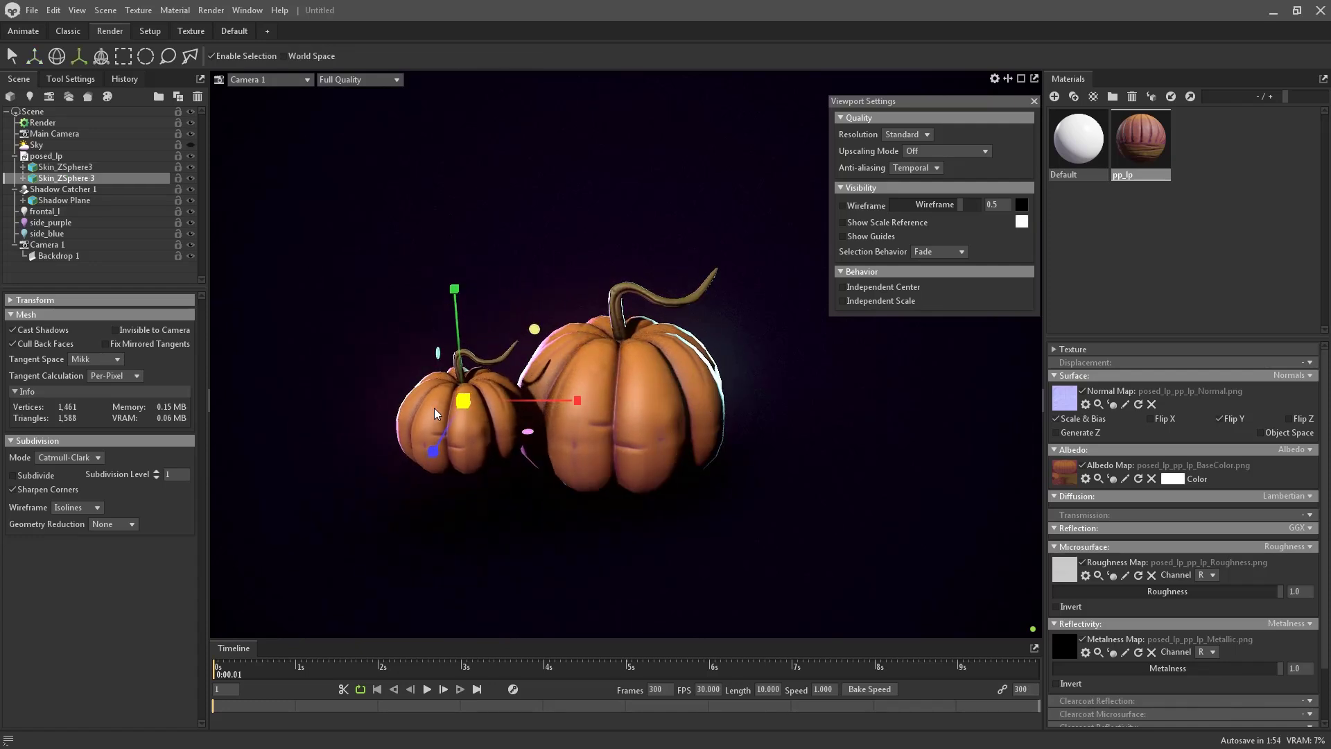
{"action": "key", "text": "ctrl+z"}
{"action": "key", "text": "w"}
{"action": "left_click_drag", "start_coordinate": [514, 401], "coordinate": [506, 301]}
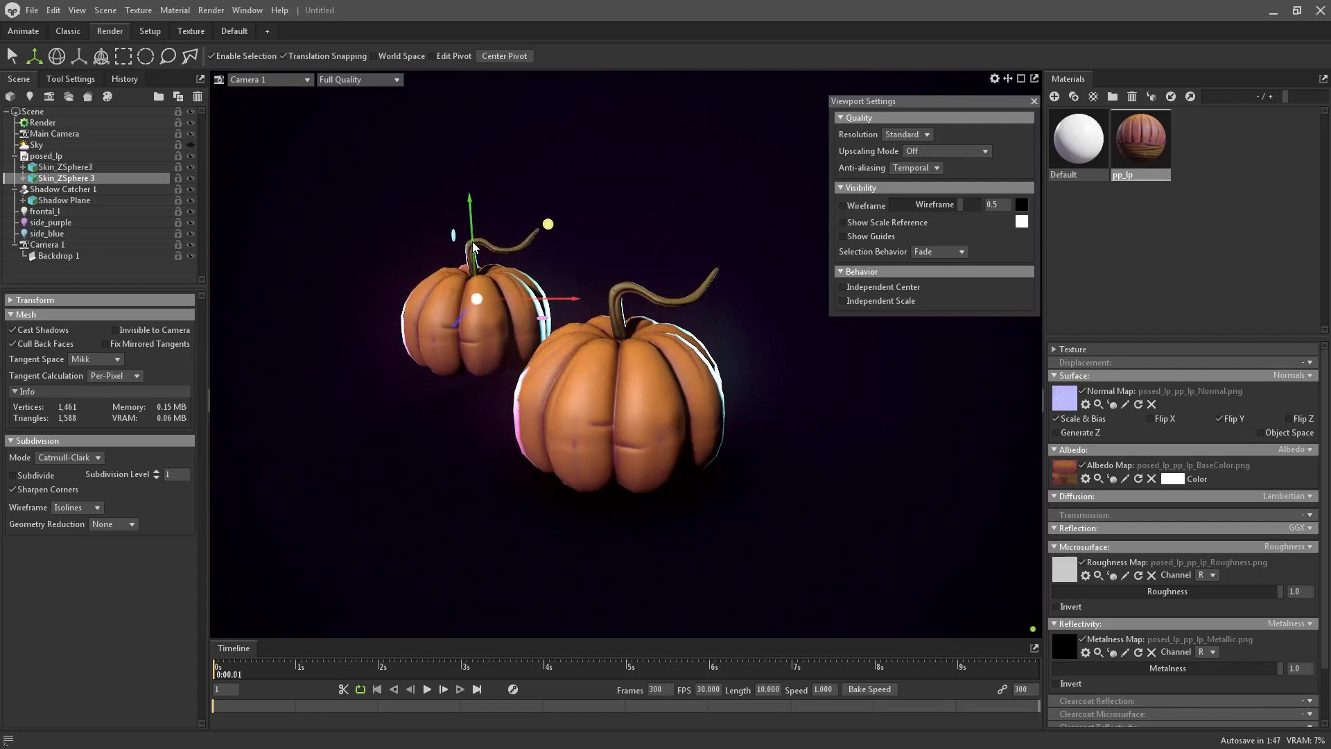
{"action": "left_click_drag", "start_coordinate": [527, 294], "coordinate": [417, 346]}
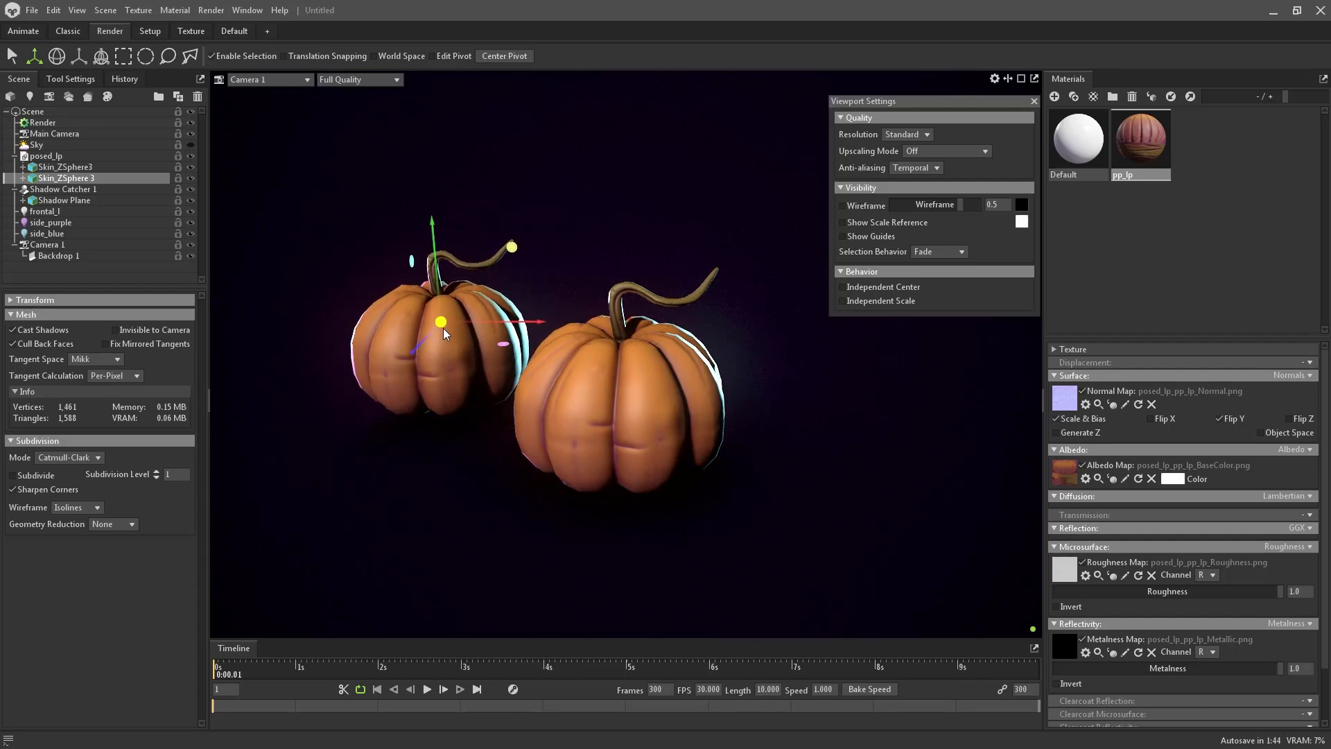
Step: Scale down the pumpkin copy and lower it onto the ground
{"action": "key", "text": "r"}
{"action": "key", "text": "w"}
{"action": "left_click_drag", "start_coordinate": [437, 292], "coordinate": [436, 297]}
Step: Rotate the left pumpkin copy around its vertical axis and shift it closer to the original pumpkin
{"action": "key", "text": "e"}
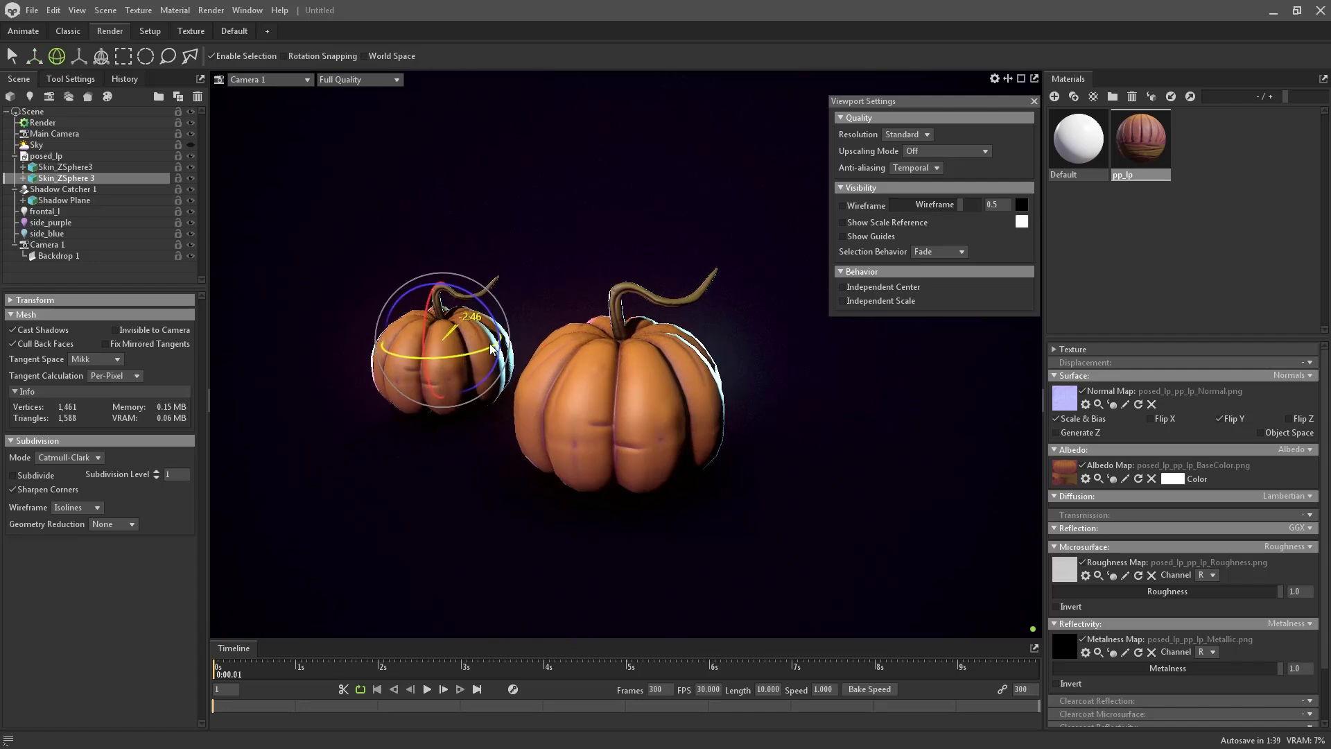
{"action": "left_click_drag", "start_coordinate": [489, 344], "coordinate": [625, 336]}
{"action": "key", "text": "w"}
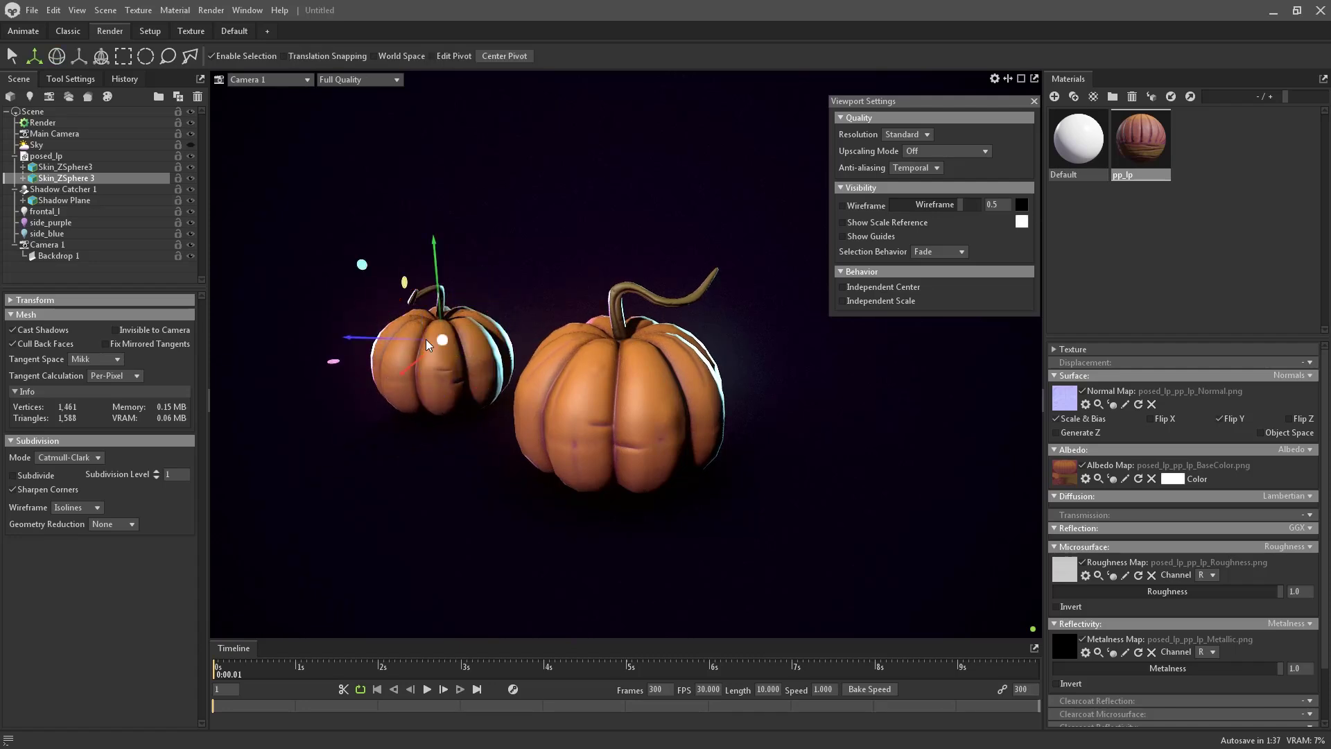
{"action": "left_click_drag", "start_coordinate": [386, 343], "coordinate": [408, 339], "text": "shift"}
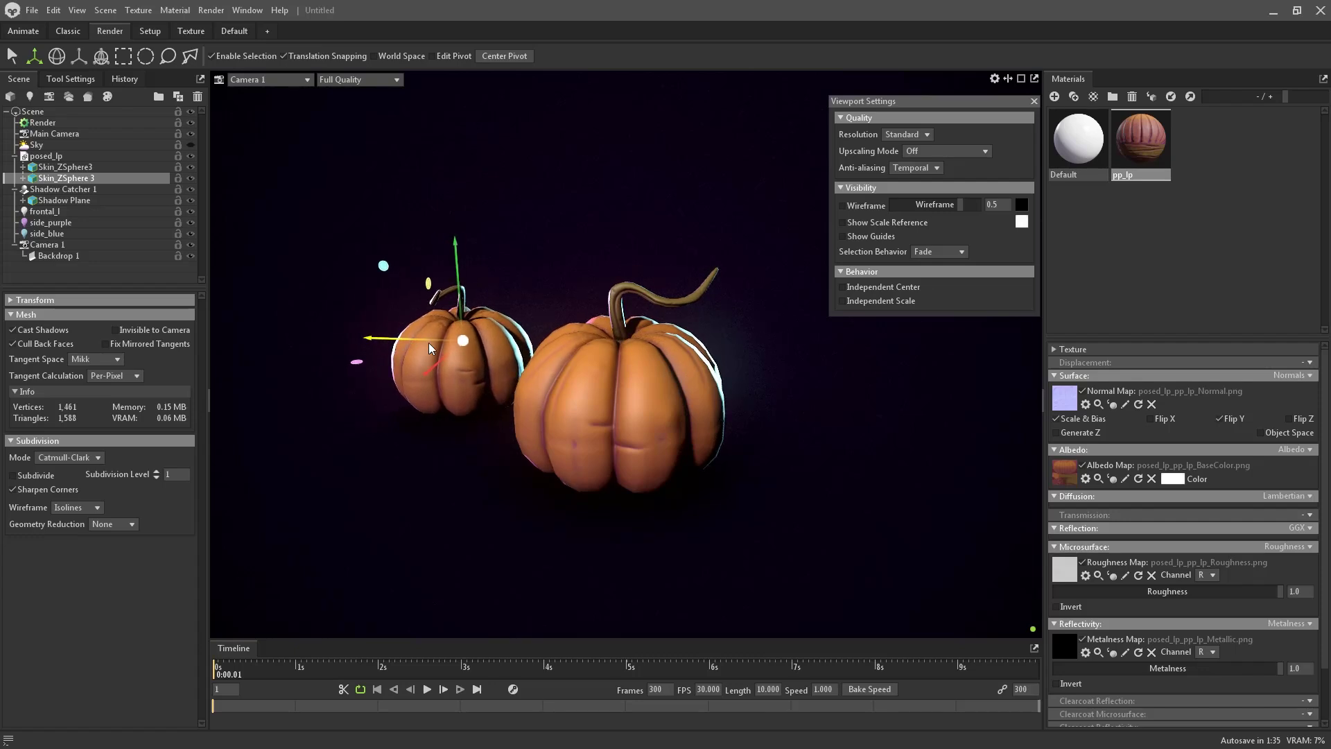
Step: Duplicate the small pumpkin, place the new copy behind and to the right of the main pumpkin, and rotate it differently
{"action": "left_click_drag", "start_coordinate": [520, 357], "coordinate": [746, 385], "text": "shift"}
{"action": "key", "text": "e"}
{"action": "key", "text": "w"}
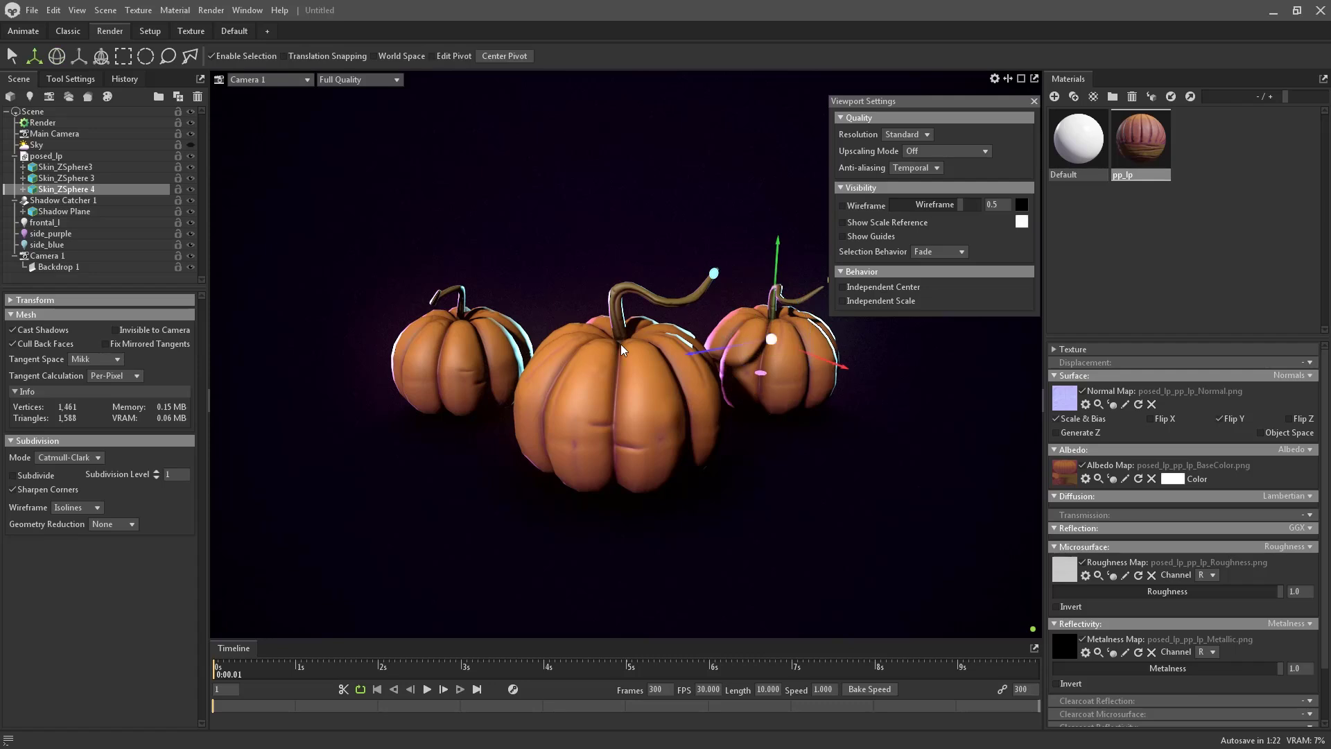
Step: Turn on Camera 1's safe frame and adjust the camera so the three pumpkins sit within it
{"action": "scroll", "coordinate": [672, 300], "scroll_direction": "up", "scroll_amount": 2}
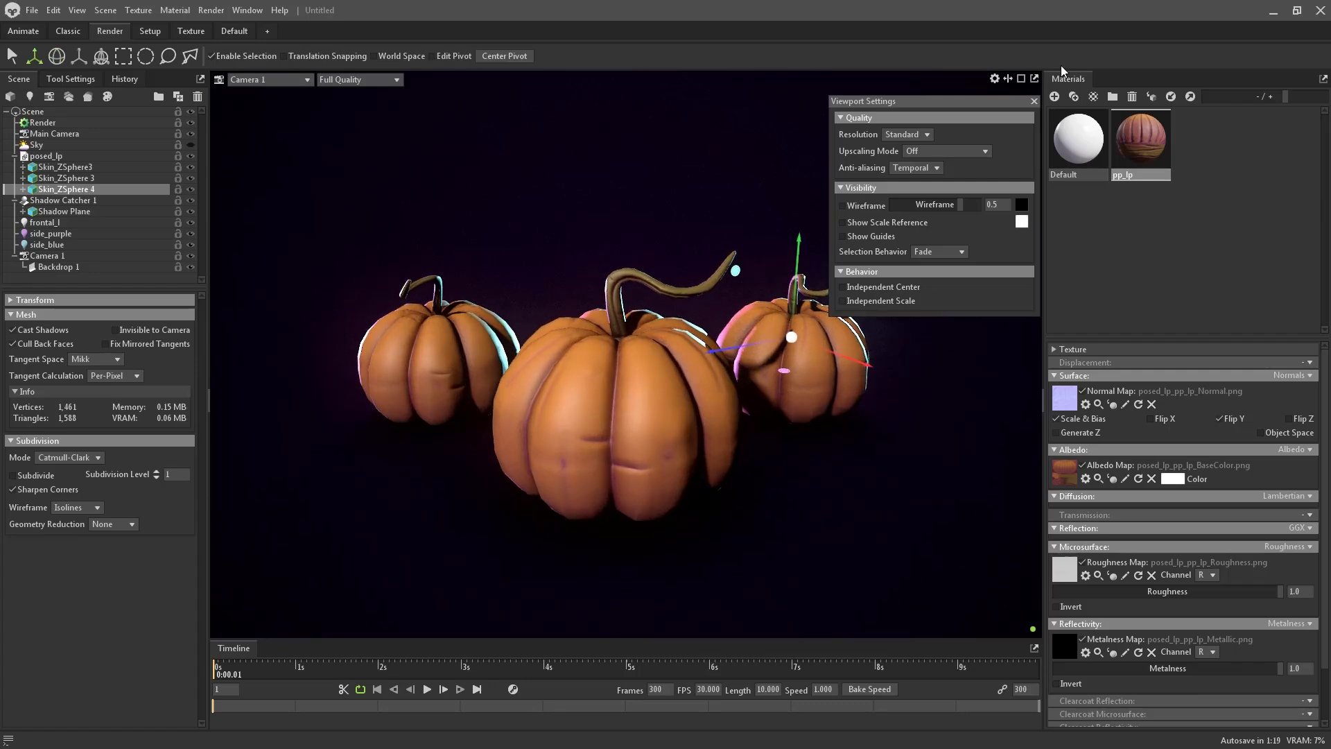
{"action": "left_click", "coordinate": [95, 122]}
{"action": "left_click", "coordinate": [47, 255]}
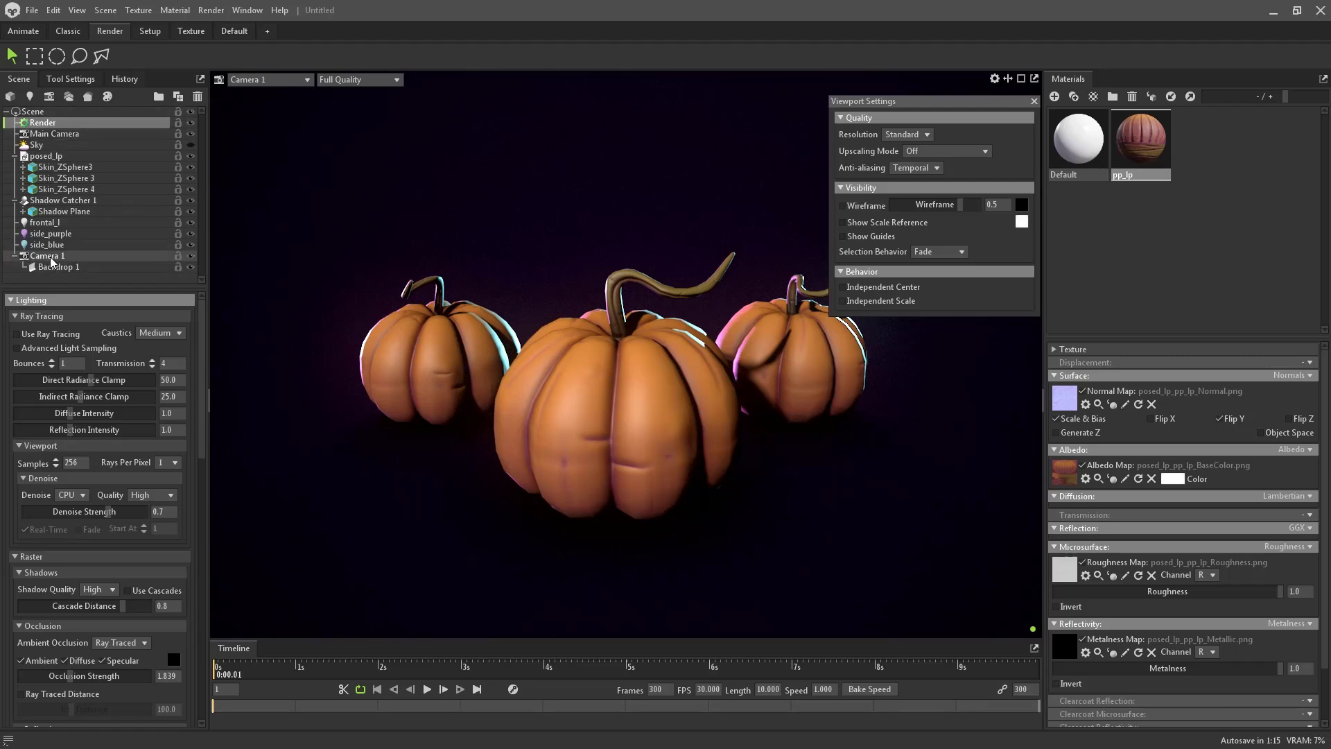
{"action": "left_click", "coordinate": [49, 481]}
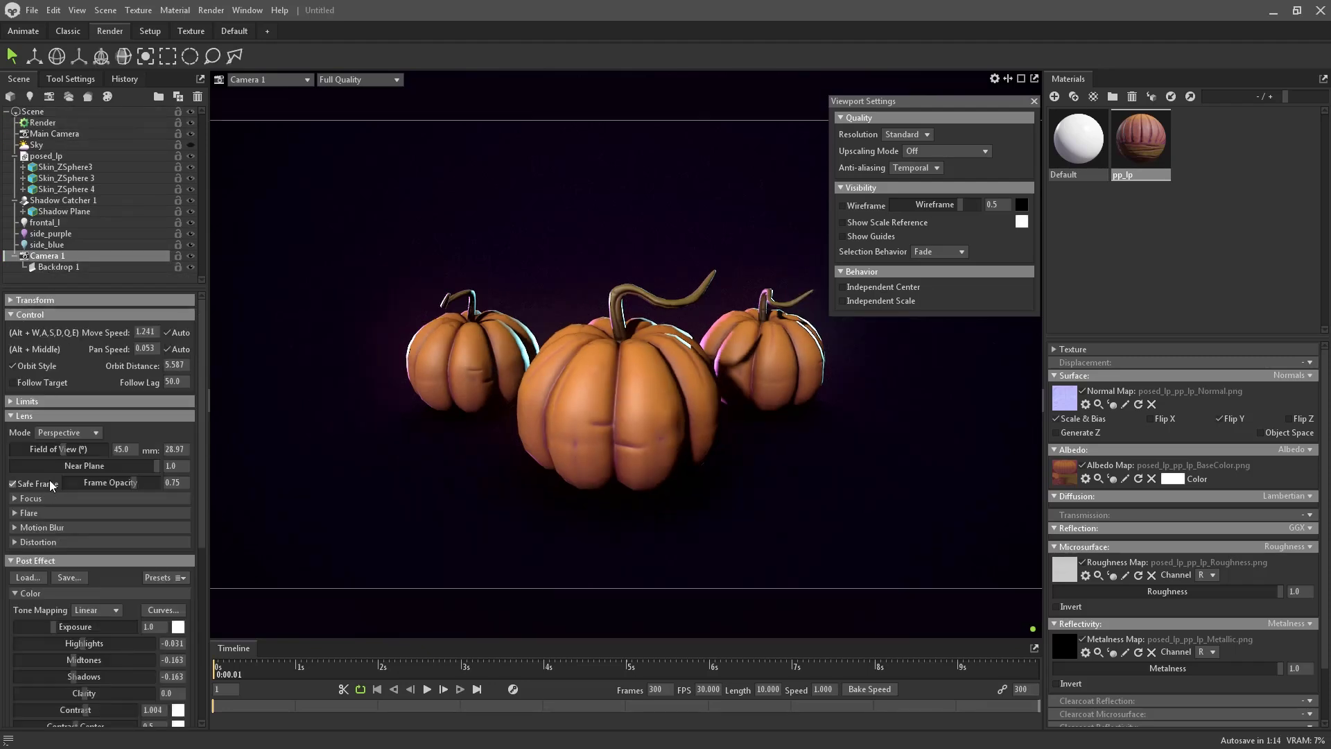
{"action": "left_click_drag", "start_coordinate": [797, 391], "coordinate": [798, 378], "text": "alt"}
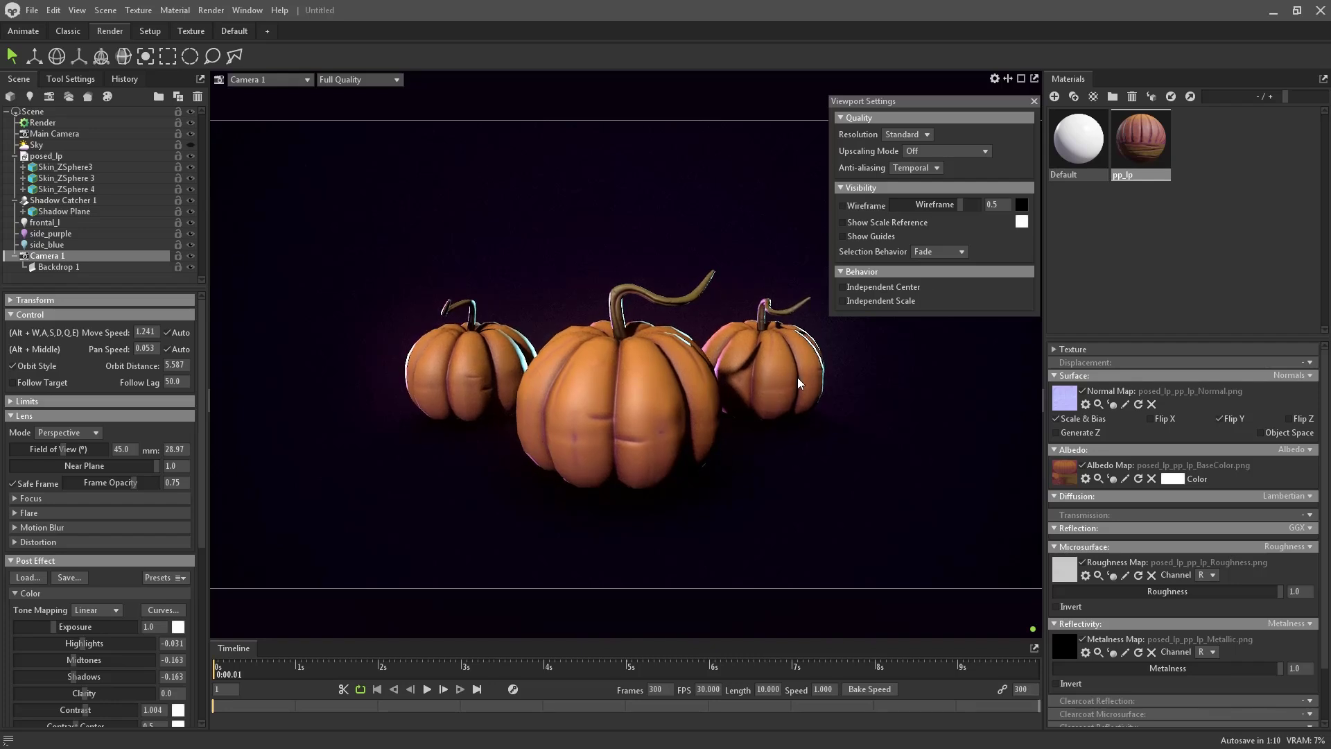
{"action": "right_click_drag", "start_coordinate": [798, 379], "coordinate": [820, 405], "text": "alt"}
{"action": "left_click", "coordinate": [807, 398]}
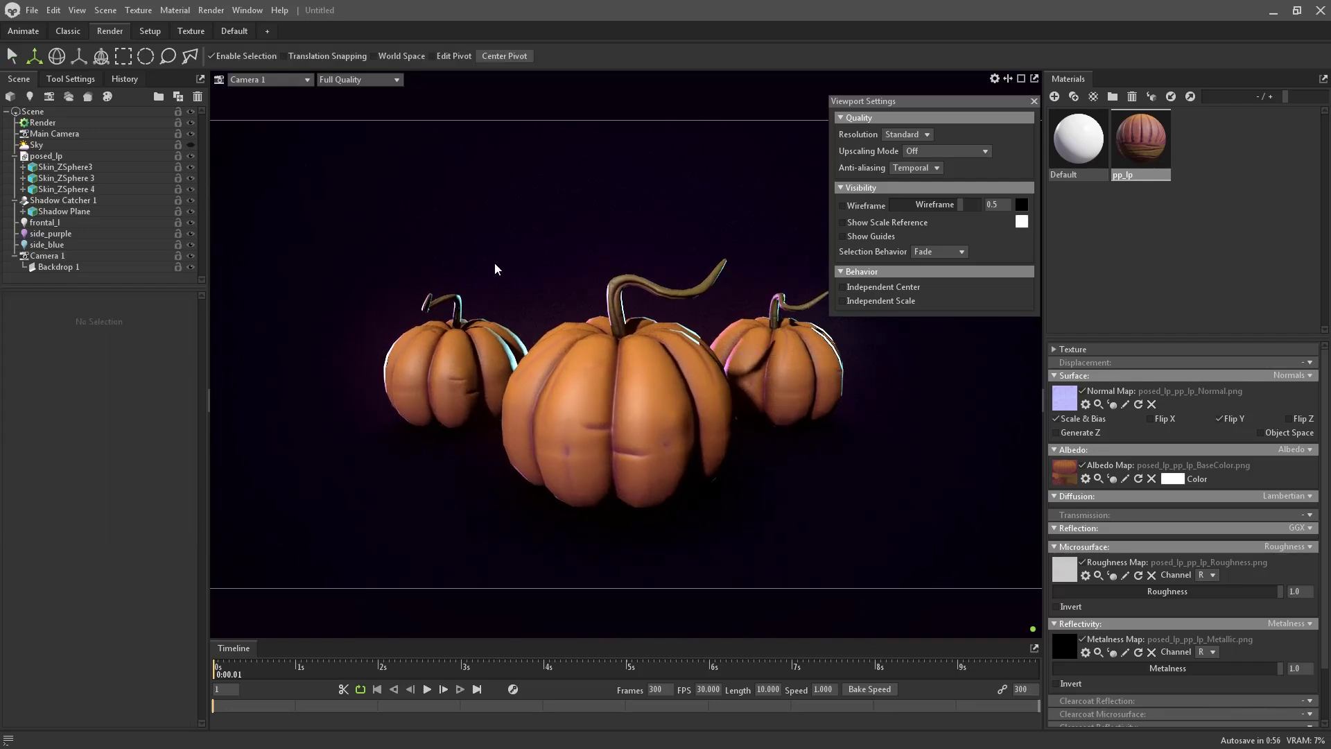
Step: Recolor the Sky's backdrop to a brighter purple, hex 531c5b
{"action": "left_click", "coordinate": [73, 155]}
{"action": "left_click", "coordinate": [65, 144]}
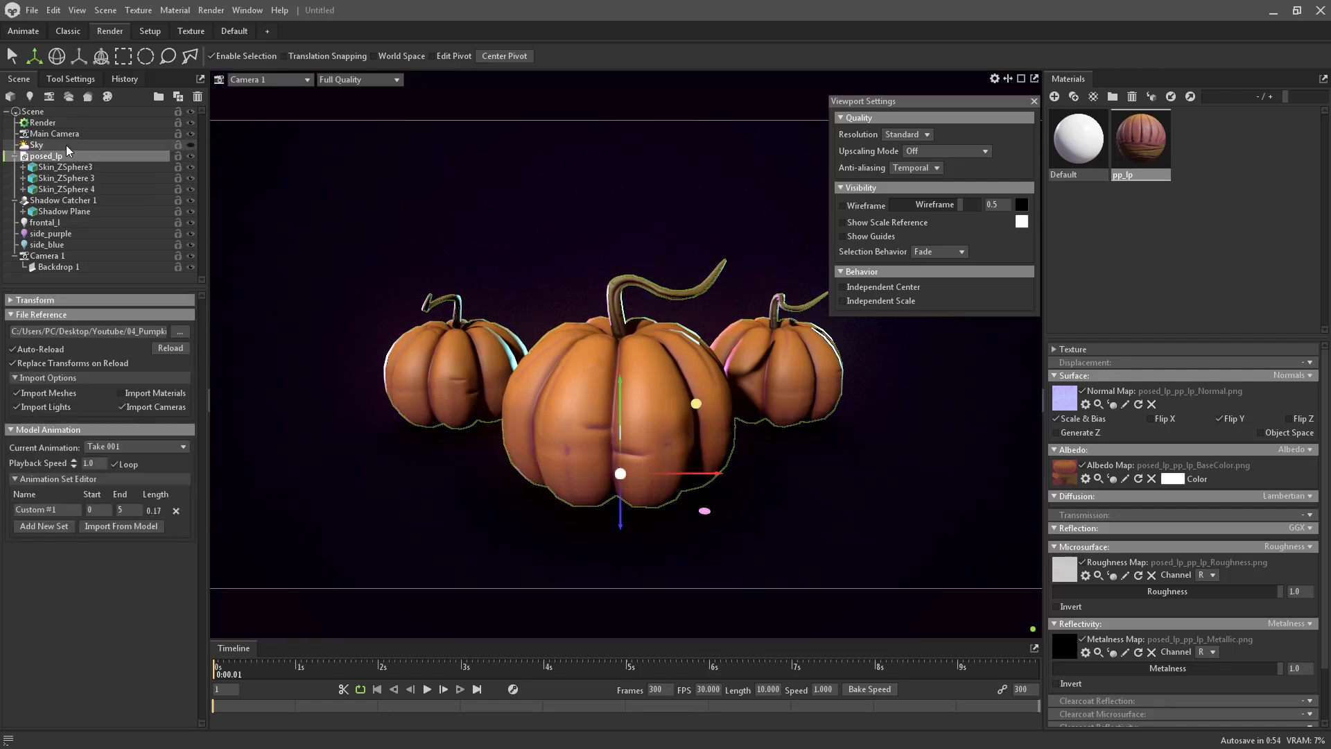
{"action": "left_click", "coordinate": [155, 543]}
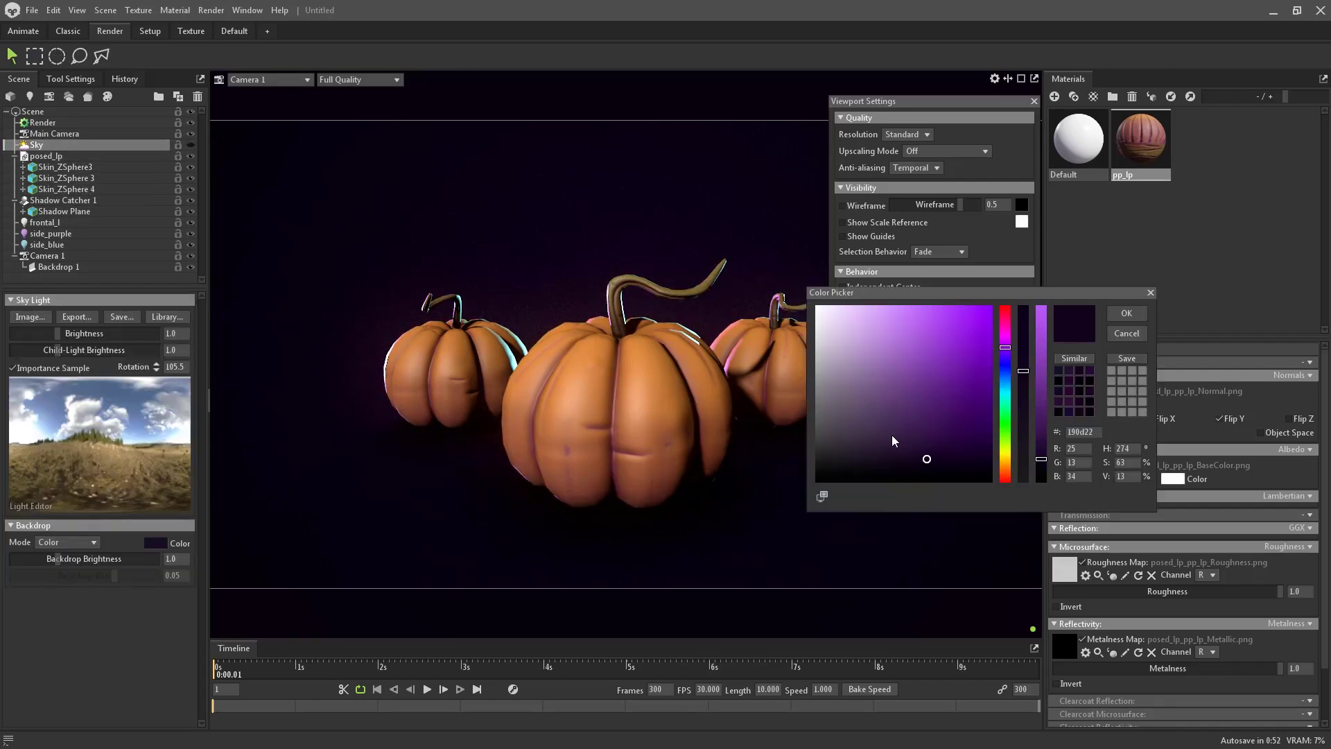
{"action": "mouse_move", "coordinate": [908, 435]}
{"action": "left_mouse_down"}
{"action": "mouse_move", "coordinate": [977, 439]}
{"action": "mouse_move", "coordinate": [945, 434]}
{"action": "left_mouse_up"}
{"action": "left_click_drag", "start_coordinate": [1011, 350], "coordinate": [1006, 345]}
{"action": "left_click_drag", "start_coordinate": [921, 409], "coordinate": [937, 421]}
{"action": "left_click", "coordinate": [1112, 316]}
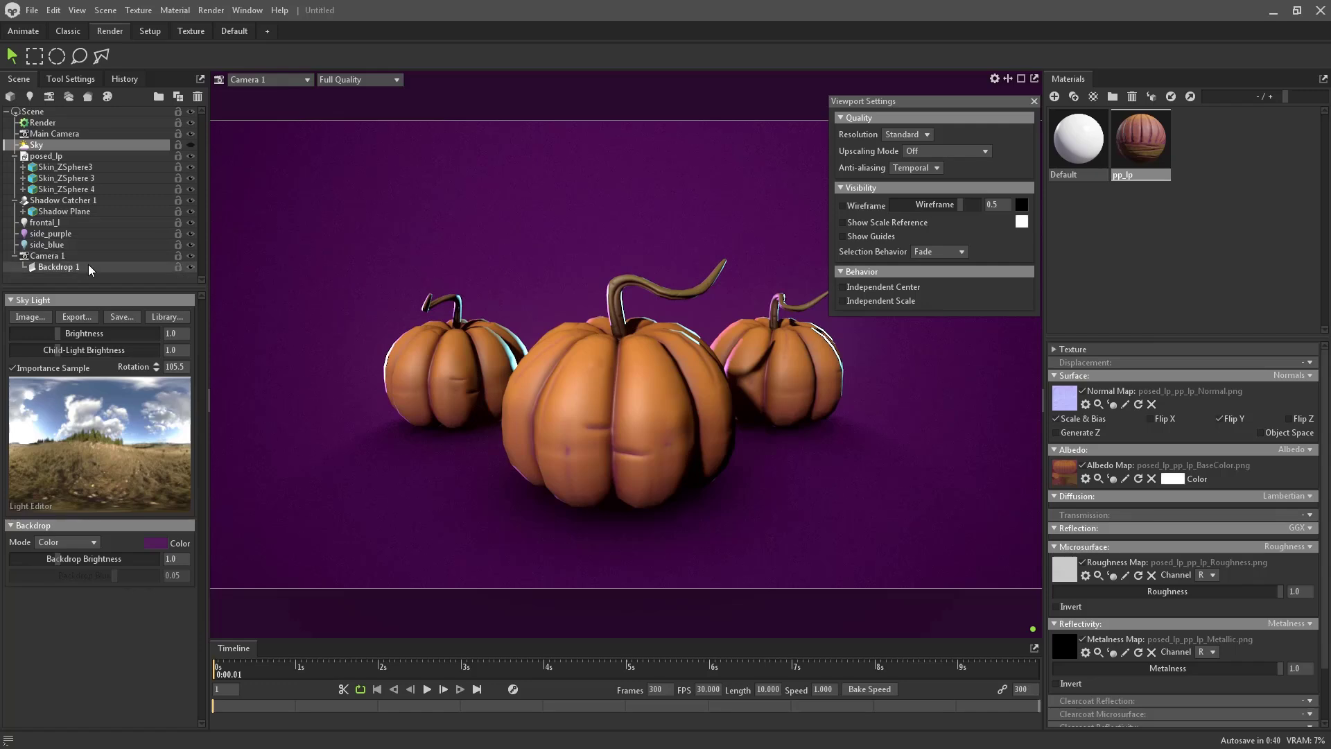
Step: Load bg.png as the image of Camera 1's Backdrop 1
{"action": "left_click", "coordinate": [89, 264]}
{"action": "left_click", "coordinate": [79, 254]}
{"action": "left_click", "coordinate": [76, 267]}
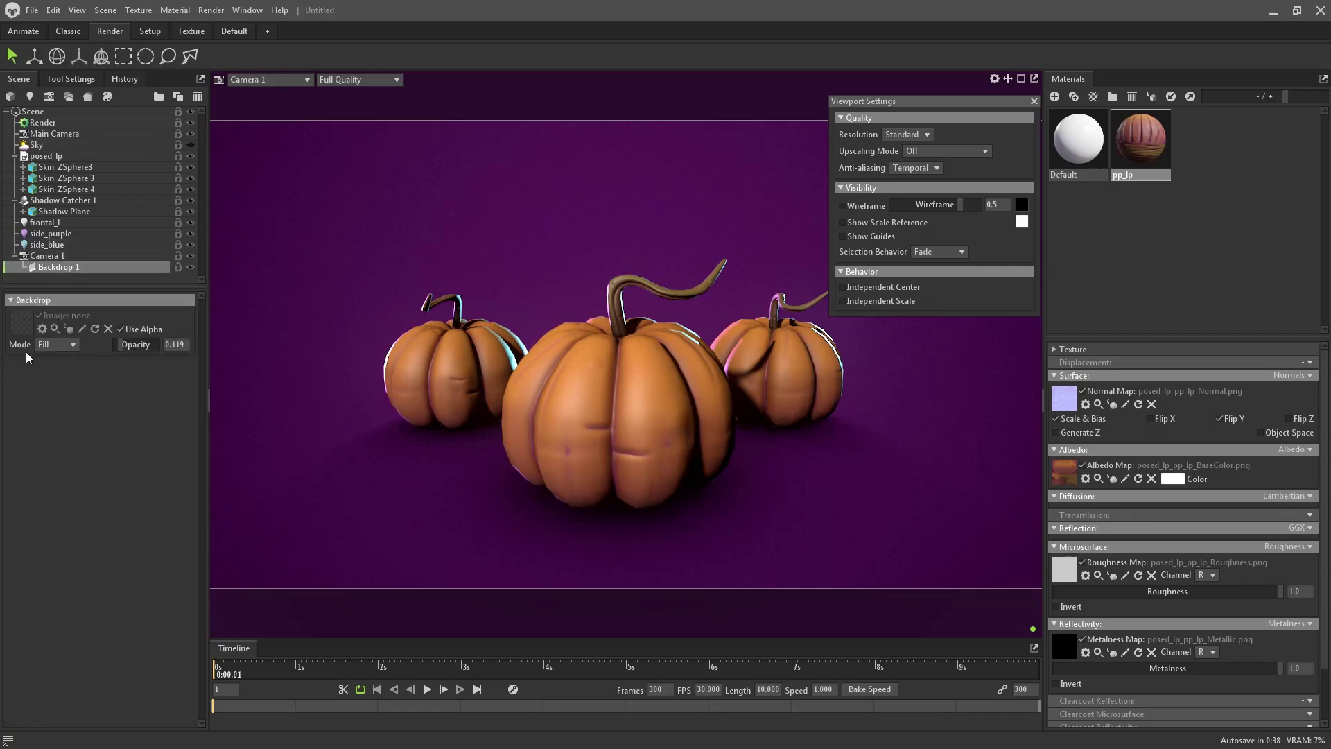
{"action": "left_click", "coordinate": [22, 323]}
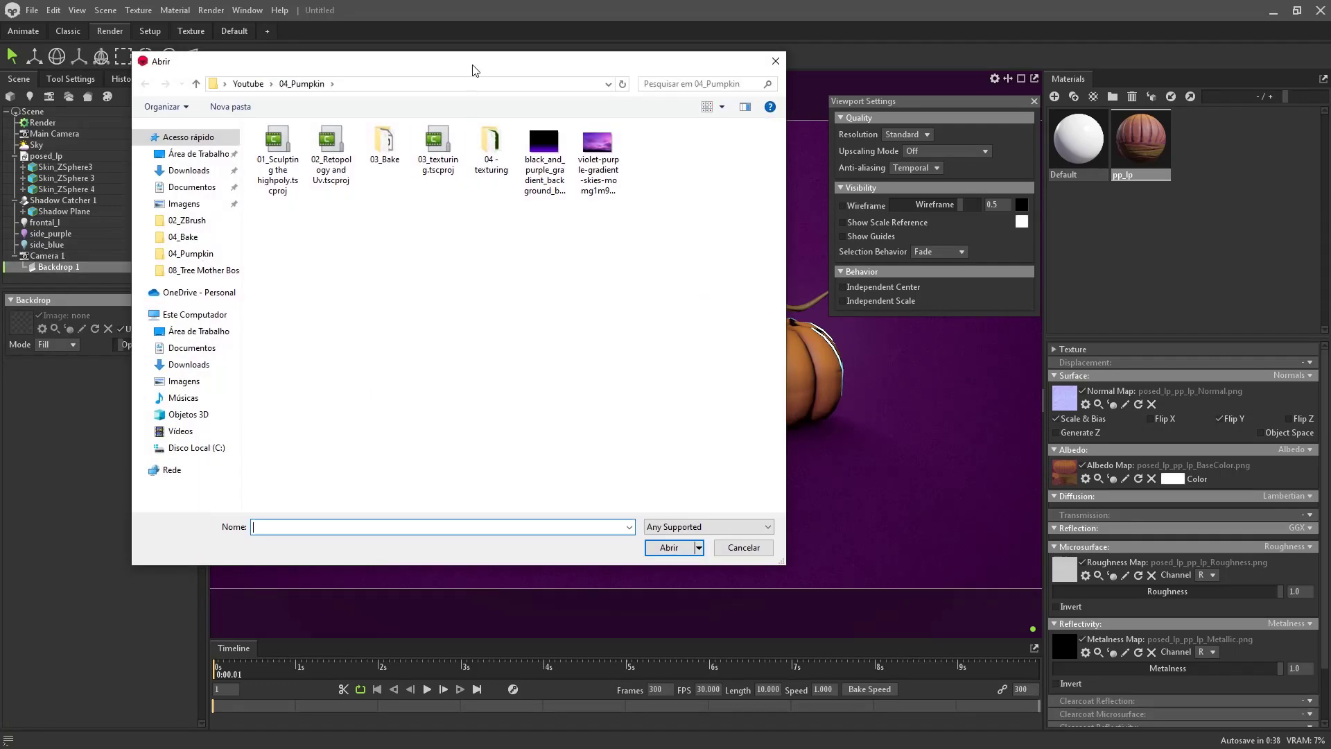
{"action": "left_click_drag", "start_coordinate": [475, 70], "coordinate": [261, 87]}
{"action": "key", "text": "Escape"}
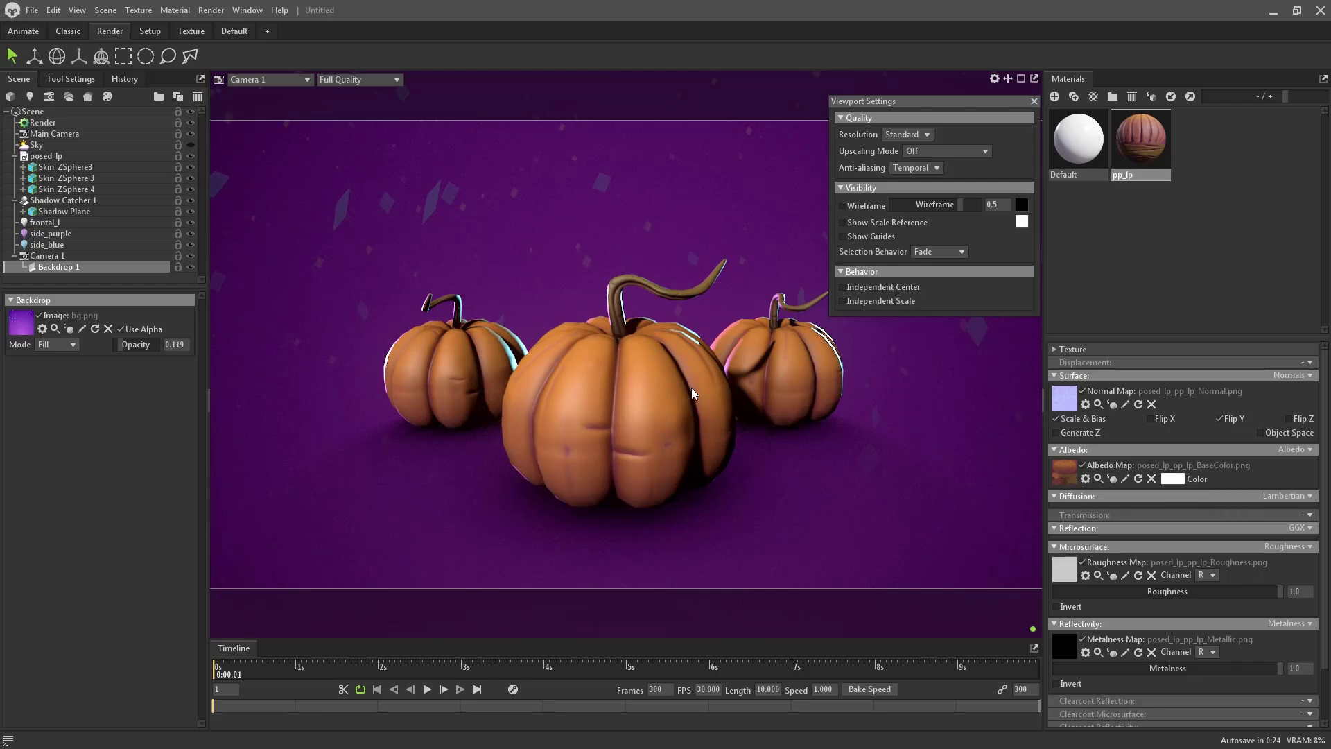
Step: Raise Camera 1's post effect exposure to 1.355 and set its saturation to 1.0
{"action": "left_click", "coordinate": [63, 255]}
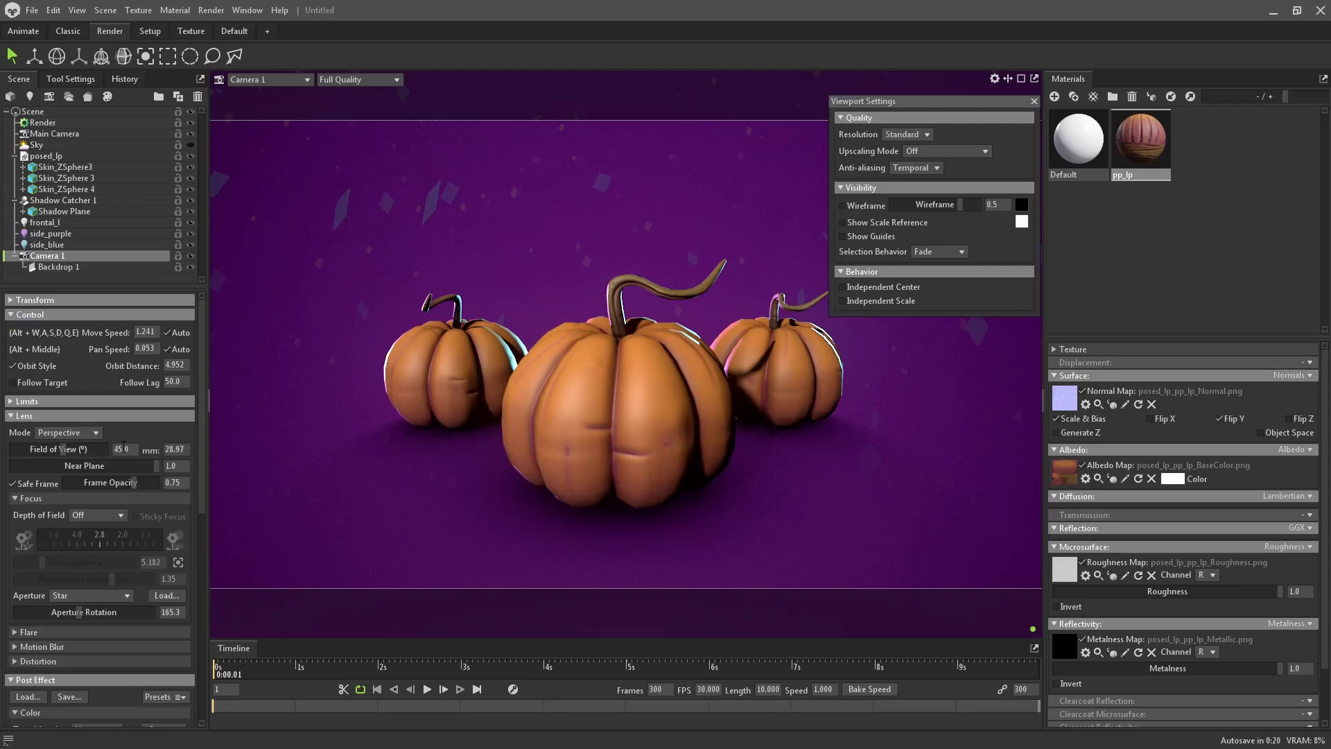
{"action": "scroll", "coordinate": [119, 517], "scroll_direction": "down", "scroll_amount": 5}
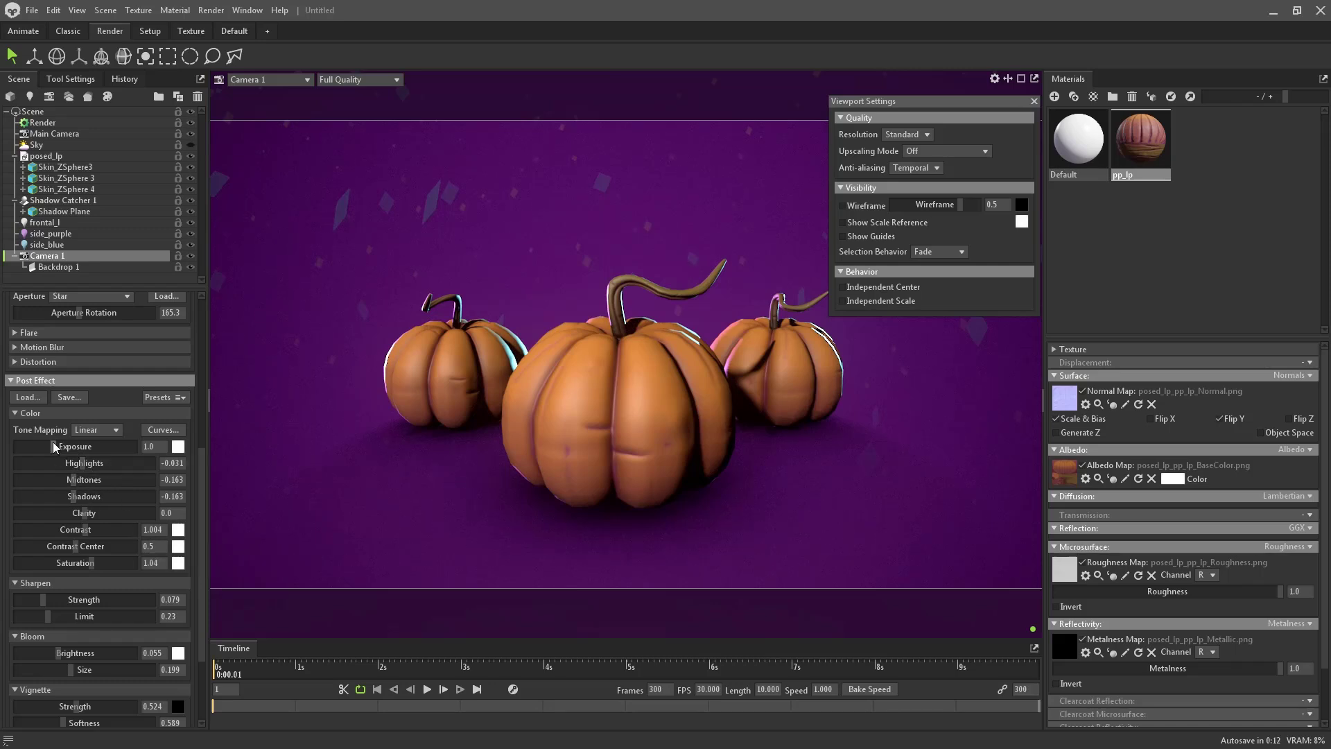
{"action": "left_click_drag", "start_coordinate": [54, 446], "coordinate": [56, 443]}
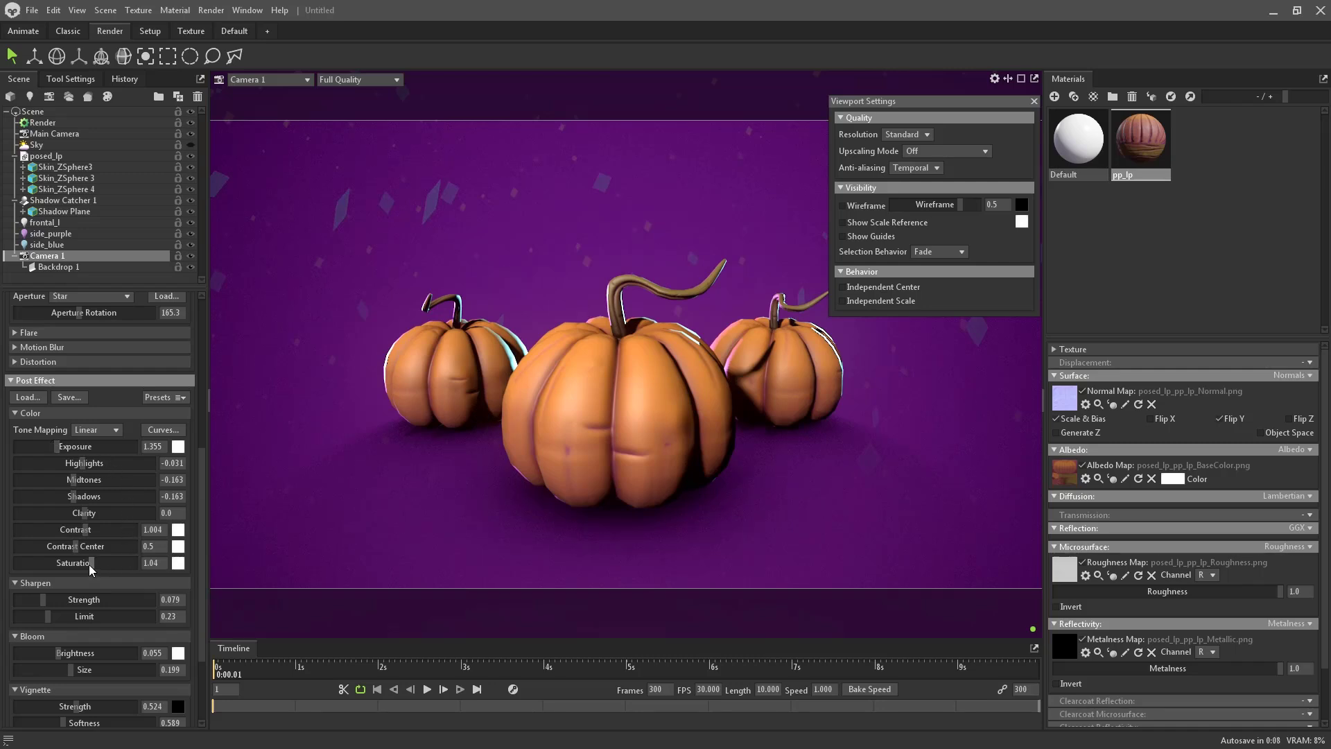
{"action": "left_click", "coordinate": [151, 563]}
{"action": "type", "text": "1"}
{"action": "key", "text": "Return"}
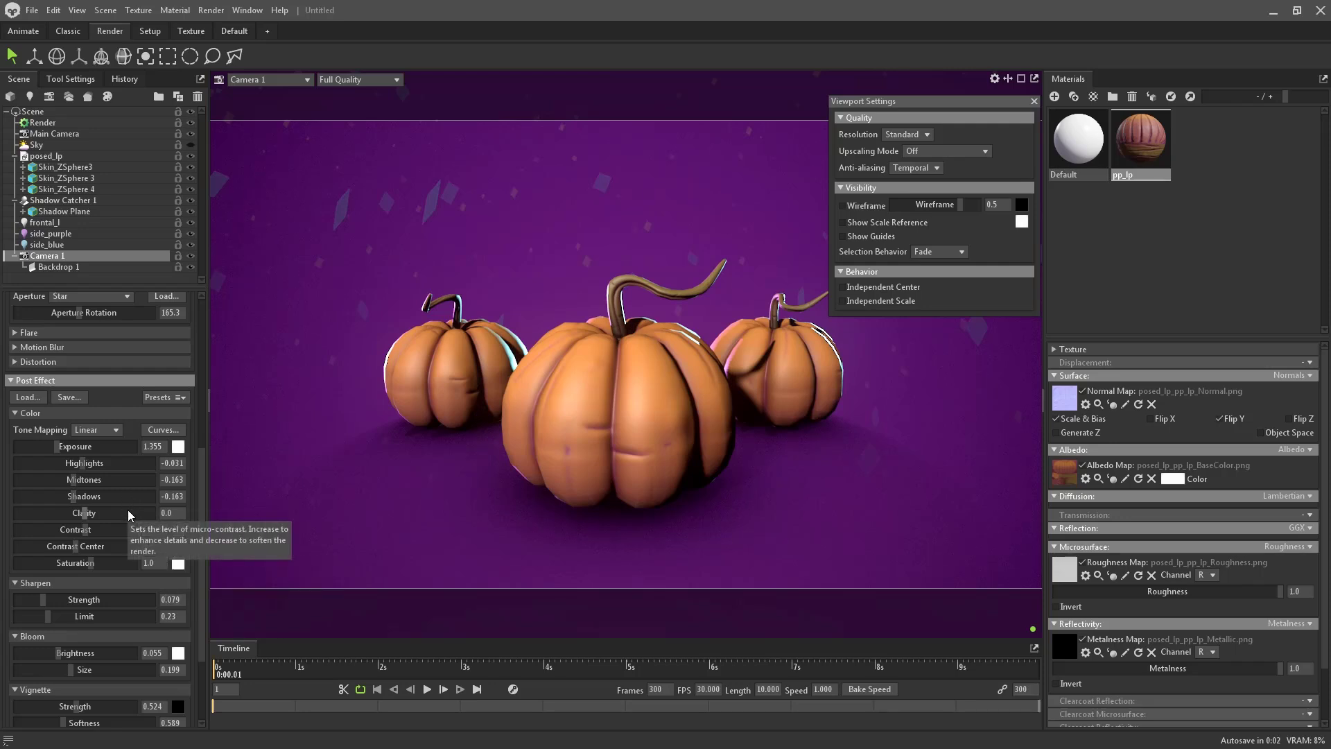
Step: Lower the opacity of the Backdrop 1 image to 0.01
{"action": "left_click", "coordinate": [75, 268]}
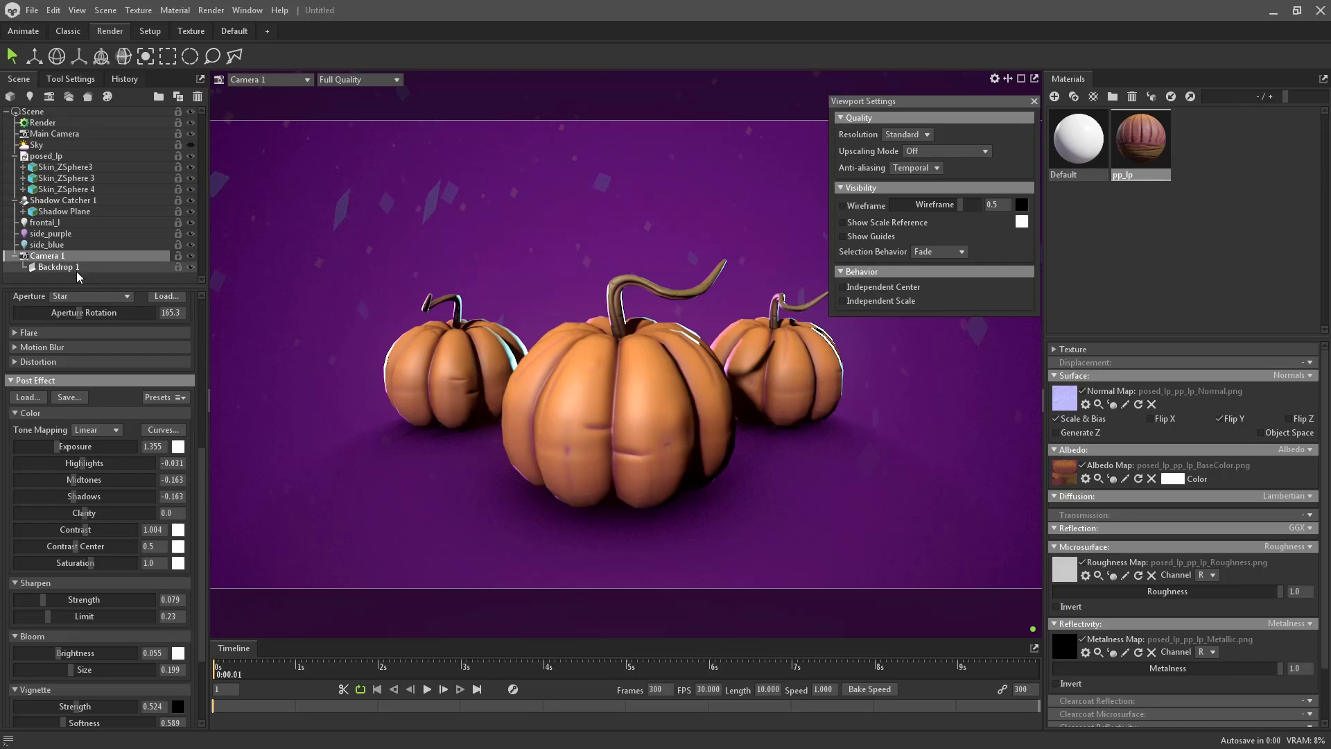
{"action": "left_click", "coordinate": [172, 342]}
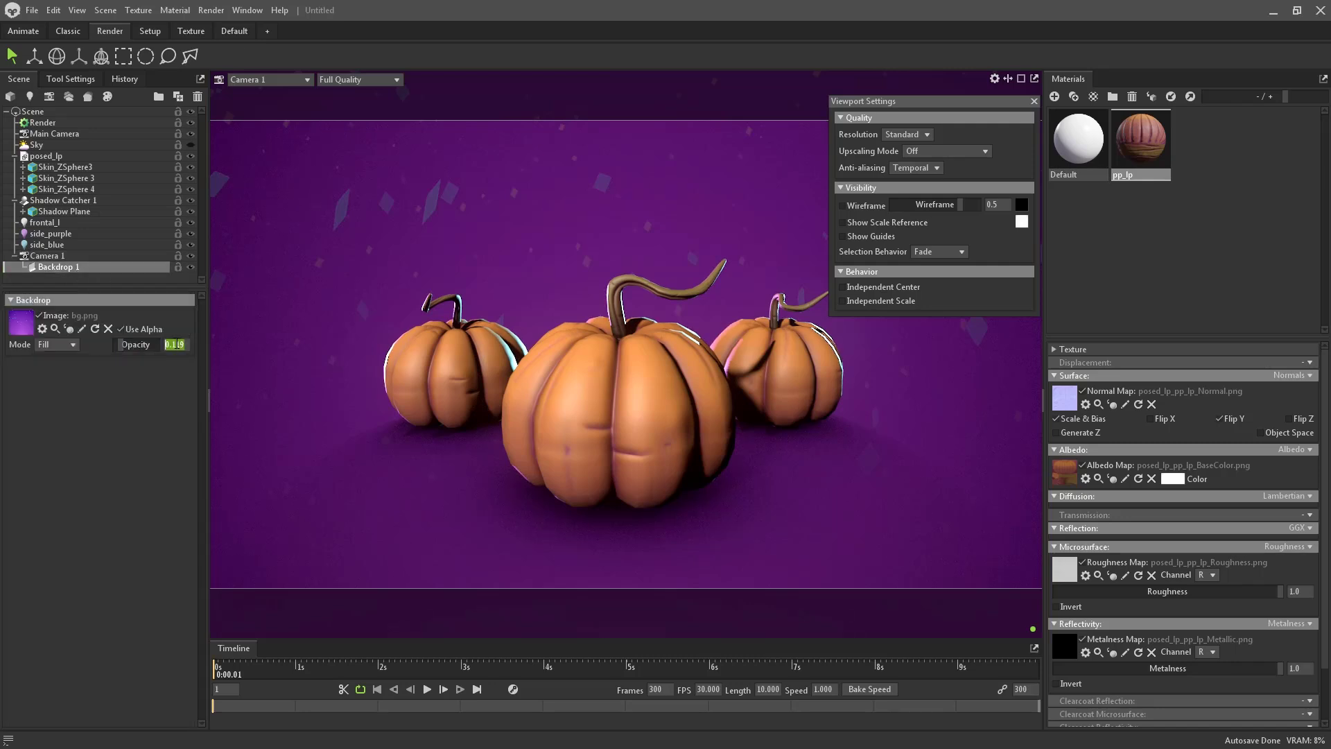
{"action": "key", "text": "Return"}
{"action": "left_click", "coordinate": [179, 343]}
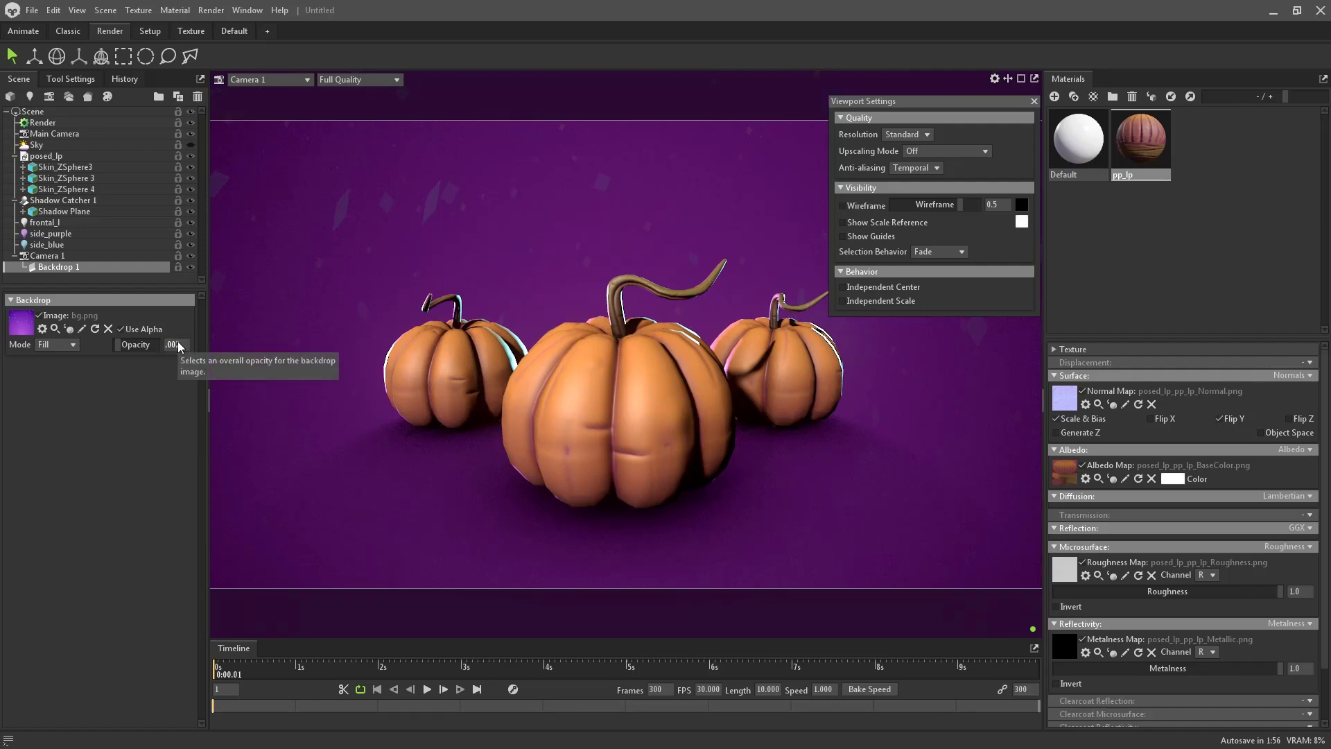
{"action": "type", "text": "0.00"}
{"action": "key", "text": "Return"}
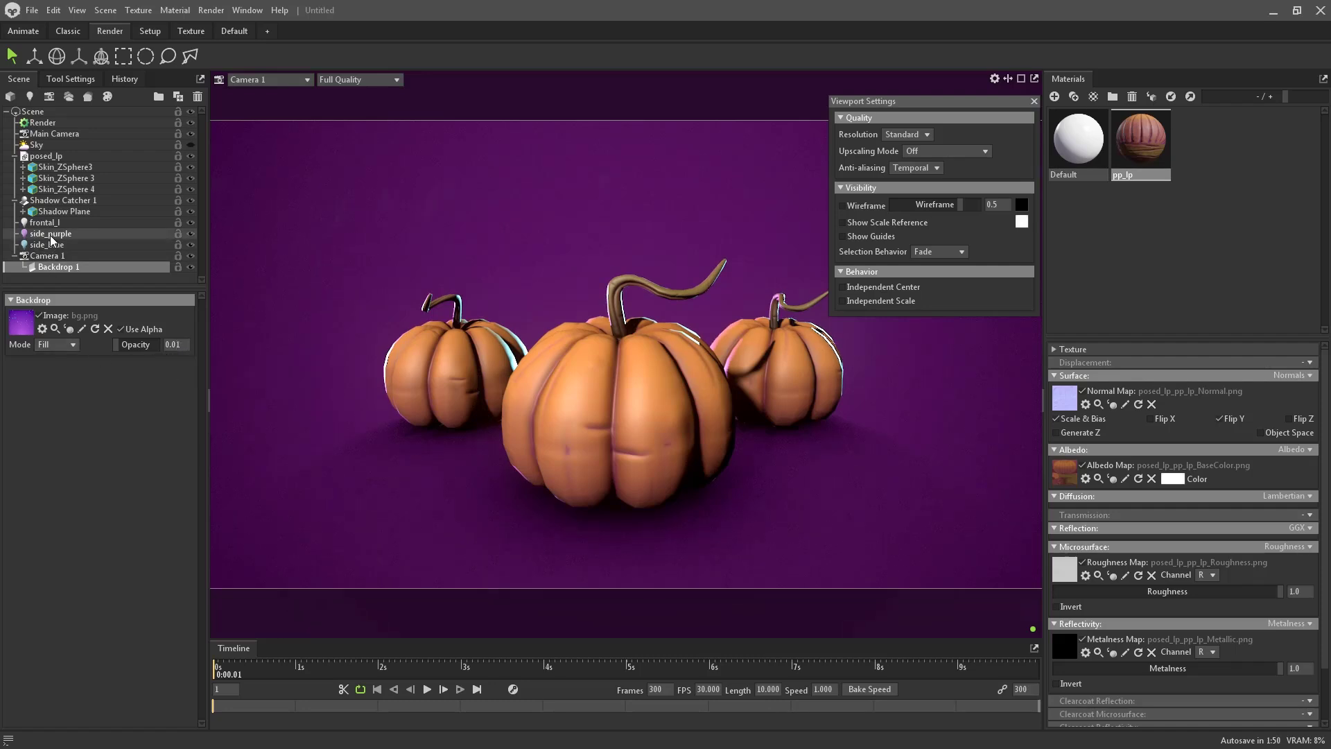
Step: Increase Camera 1's vignette strength to 0.692
{"action": "left_click", "coordinate": [59, 254]}
{"action": "scroll", "coordinate": [106, 534], "scroll_direction": "down", "scroll_amount": 10}
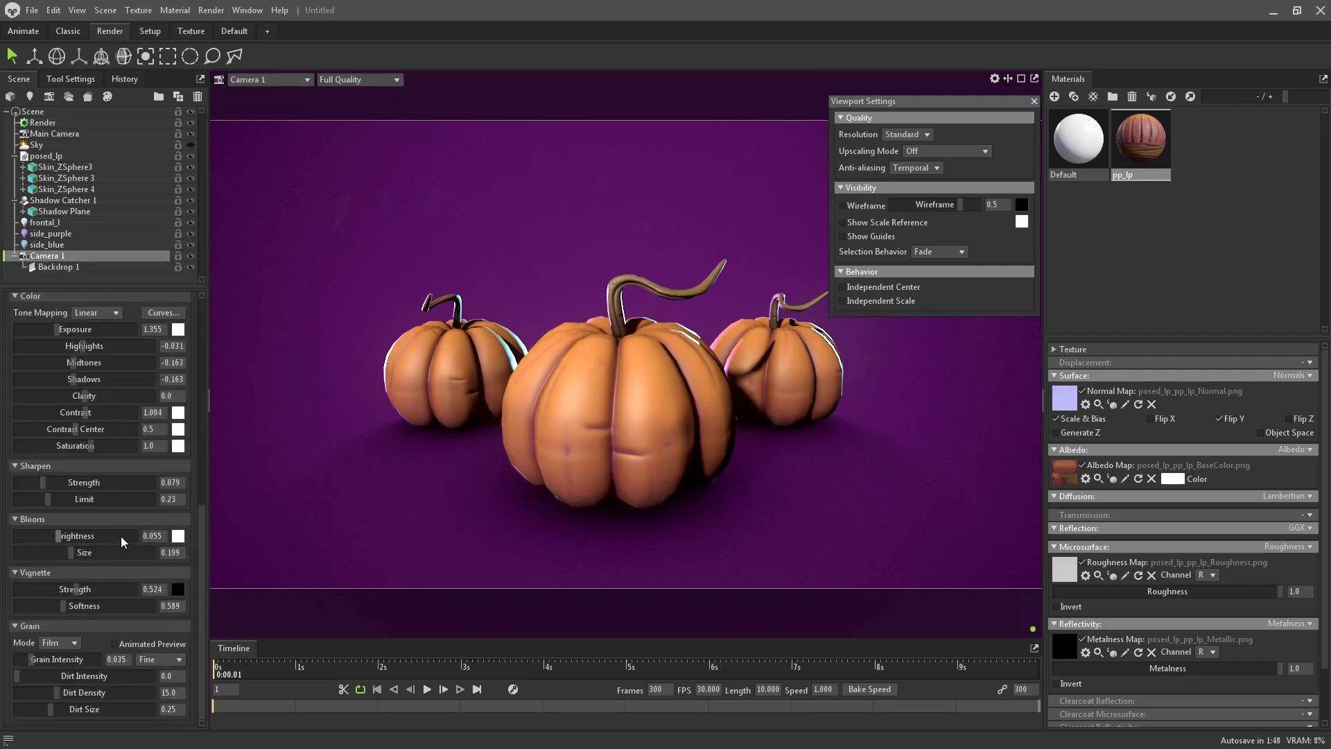
{"action": "scroll", "coordinate": [116, 545], "scroll_direction": "down", "scroll_amount": 1}
{"action": "mouse_move", "coordinate": [83, 583]}
{"action": "left_mouse_down"}
{"action": "mouse_move", "coordinate": [104, 589]}
{"action": "mouse_move", "coordinate": [85, 589]}
{"action": "left_mouse_up"}
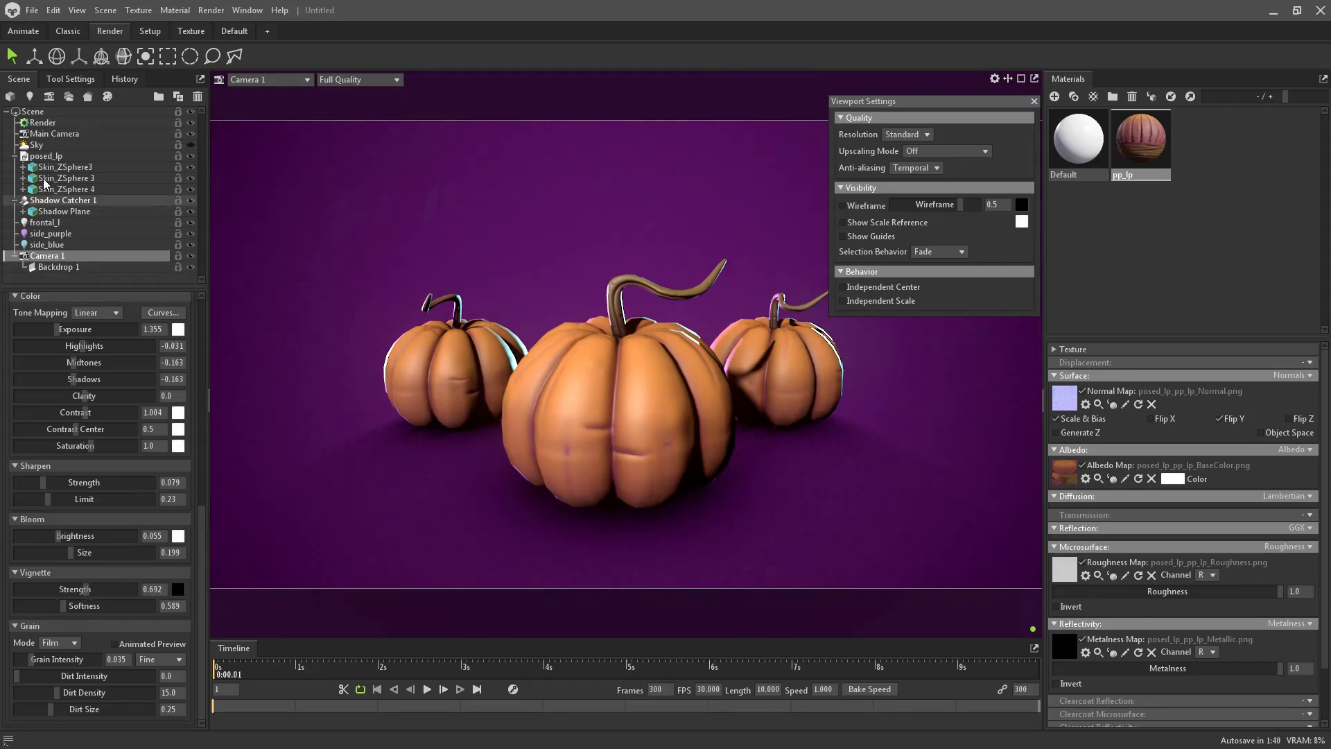
Step: Darken the Sky's backdrop color to a deep purple, hex 36113c
{"action": "left_click", "coordinate": [38, 145]}
{"action": "left_click", "coordinate": [156, 544]}
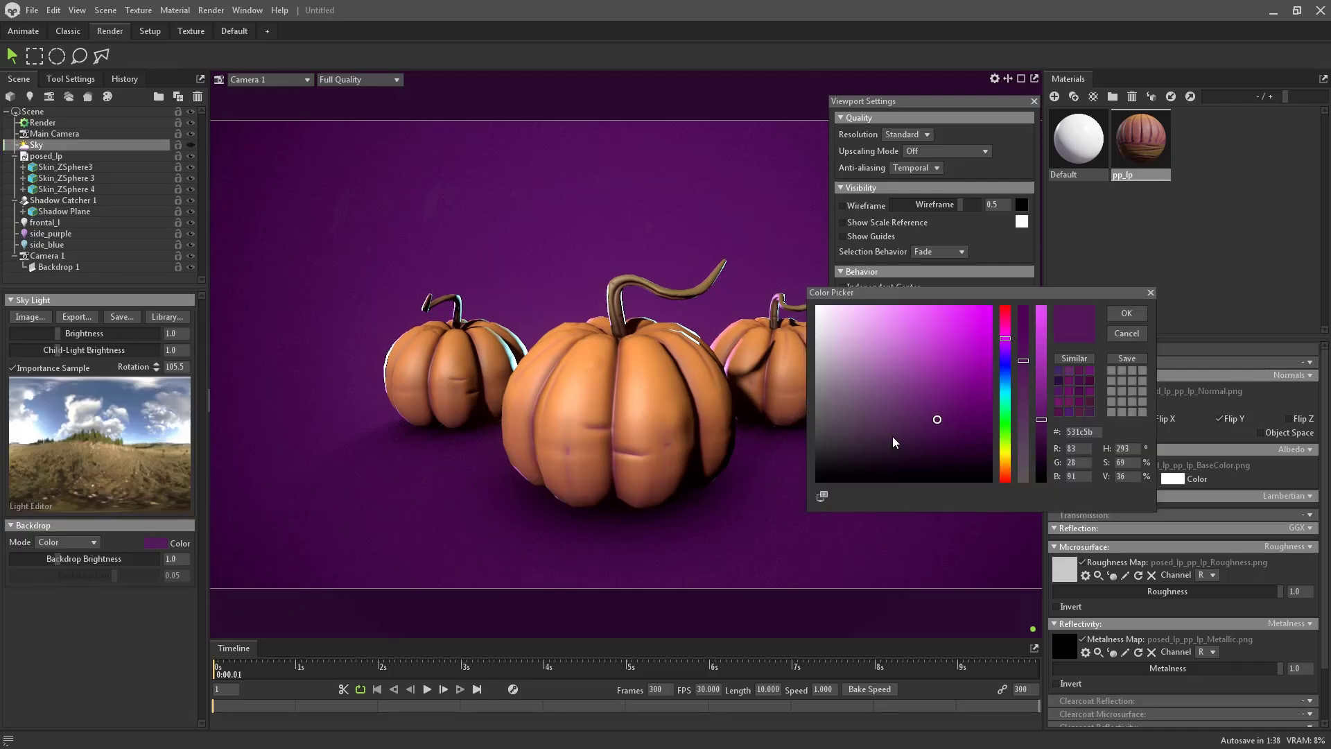
{"action": "left_click_drag", "start_coordinate": [938, 421], "coordinate": [942, 442]}
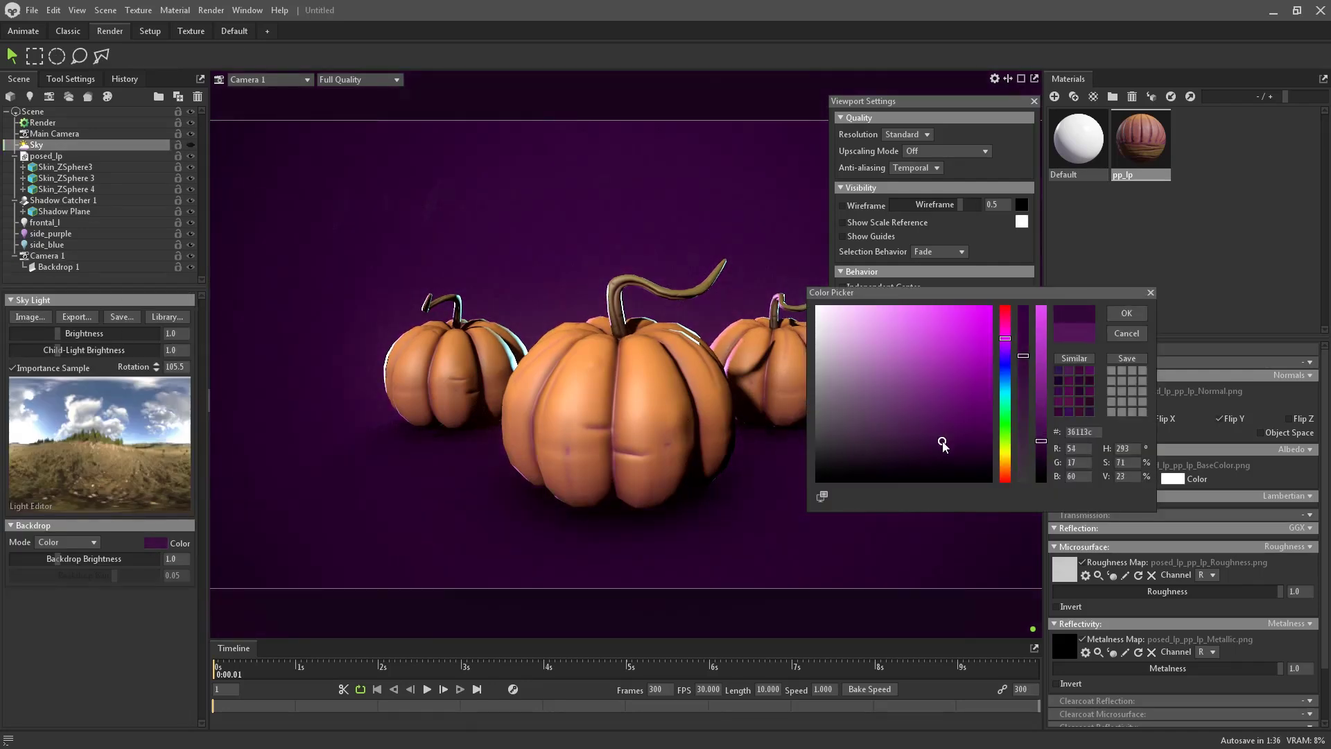
{"action": "left_click", "coordinate": [1126, 314]}
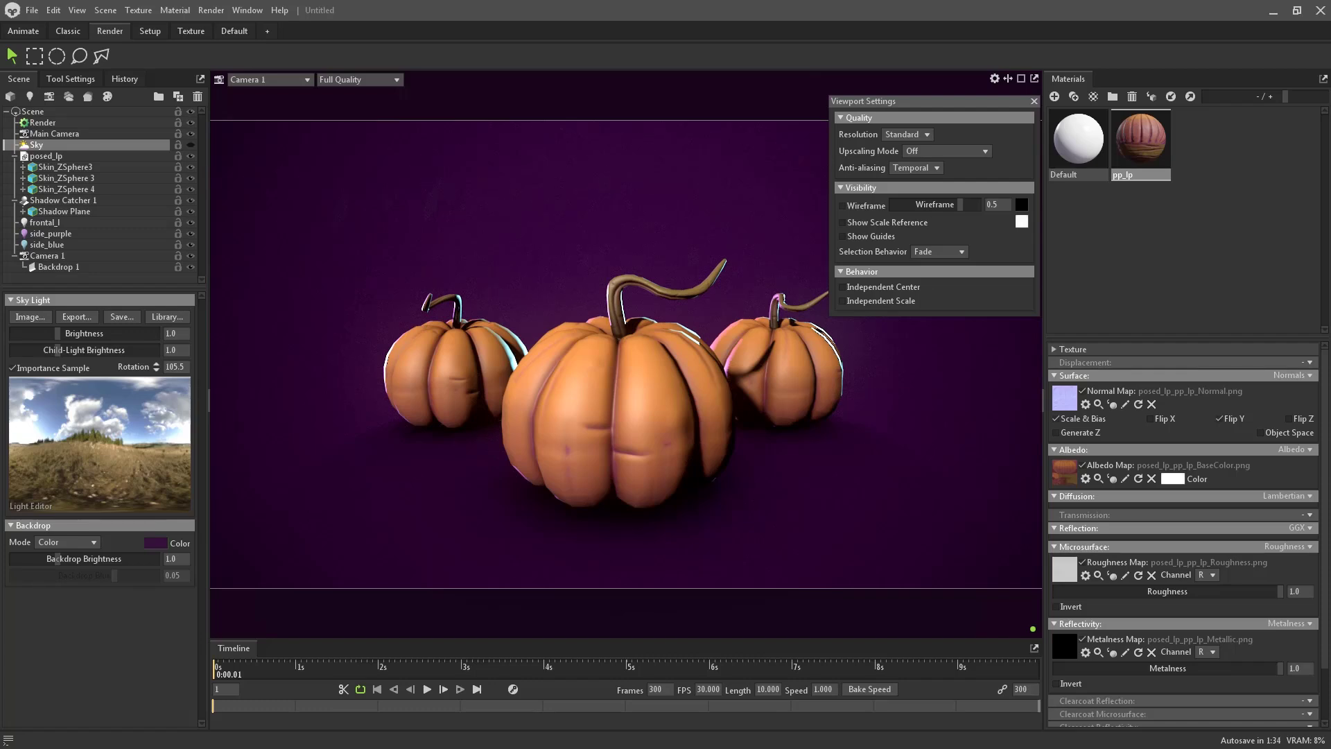
{"action": "left_click", "coordinate": [115, 265]}
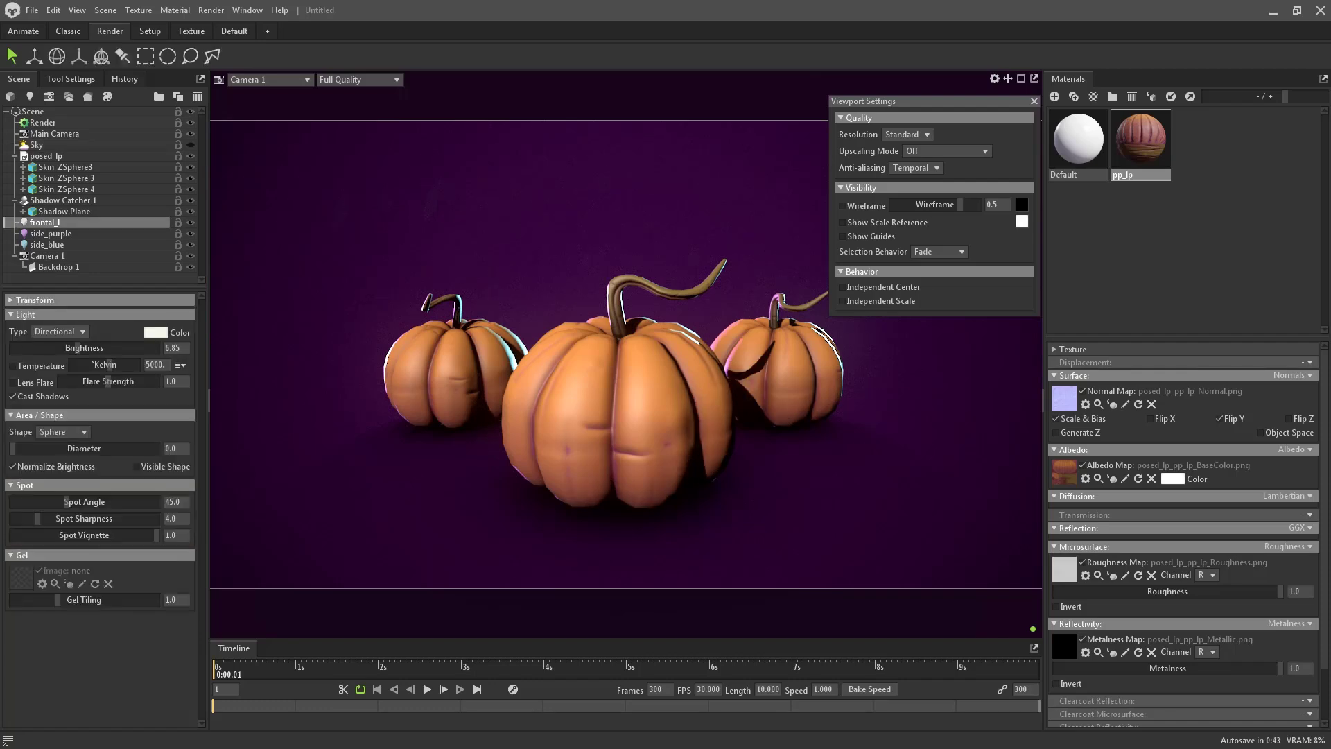
Step: Select the frontal_l light for rotating, show the viewport guides, and view the scene through Main Camera
{"action": "left_click", "coordinate": [70, 222]}
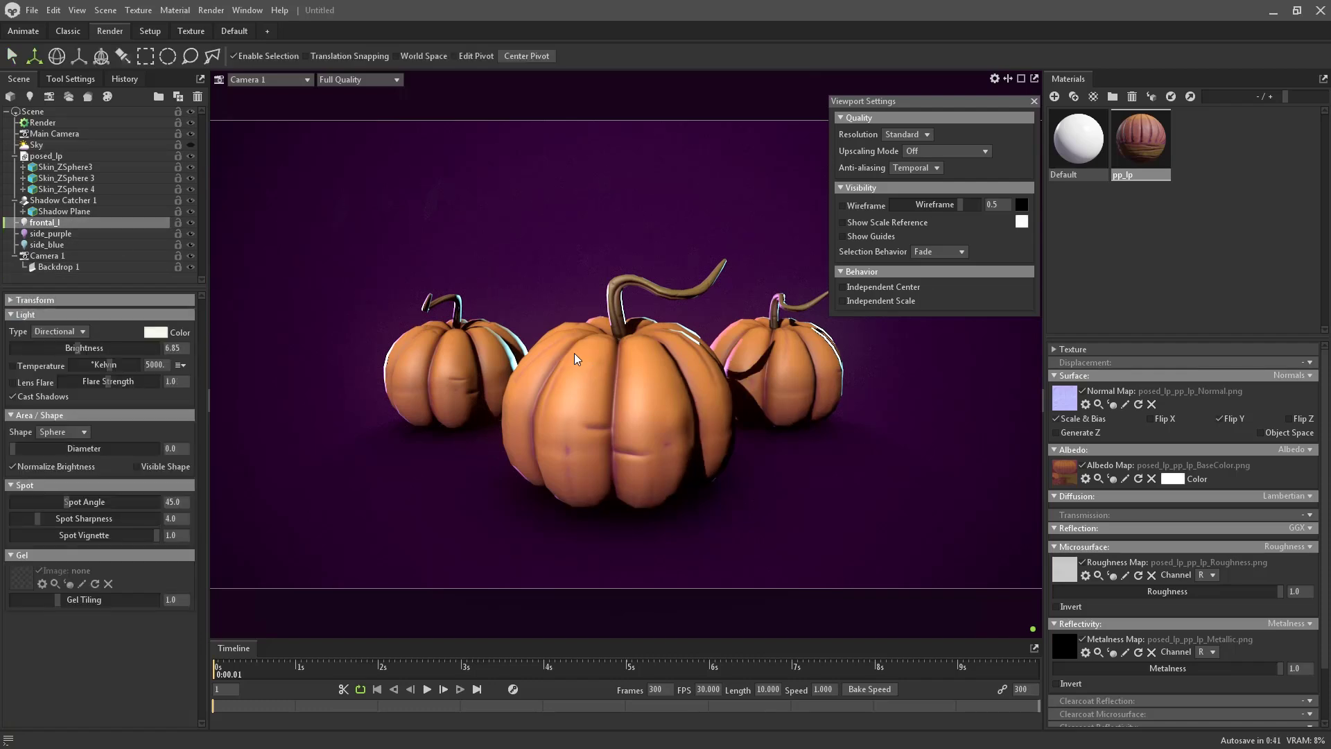
{"action": "left_click", "coordinate": [886, 236]}
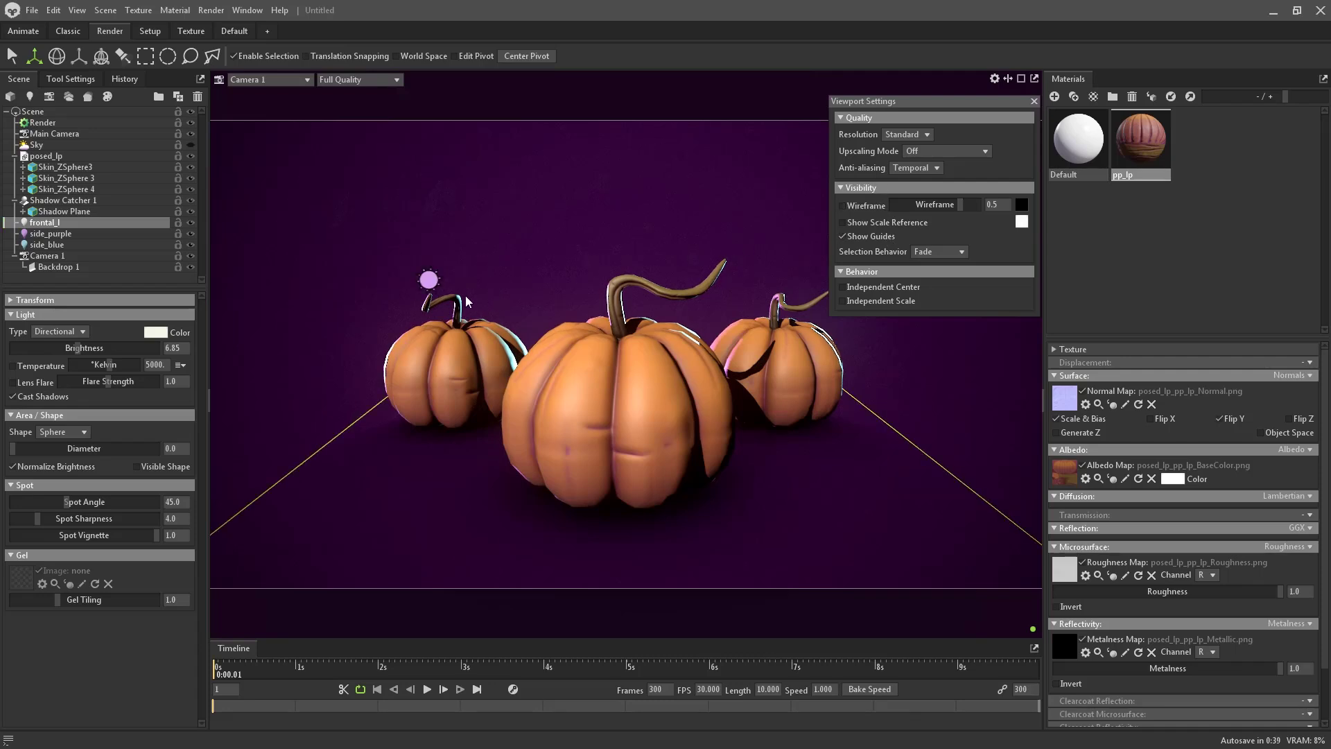
{"action": "key", "text": "e"}
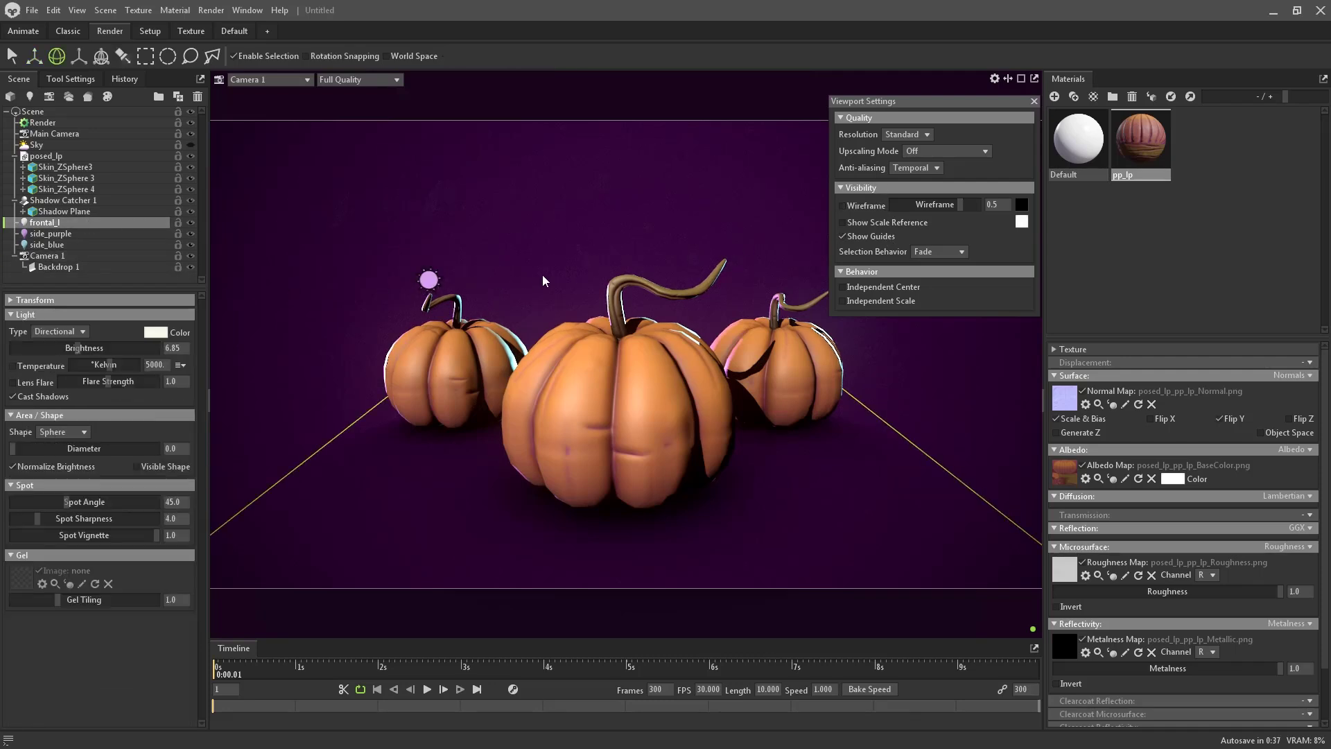
{"action": "left_click", "coordinate": [288, 79]}
{"action": "mouse_move", "coordinate": [277, 97]}
{"action": "left_click", "coordinate": [368, 97]}
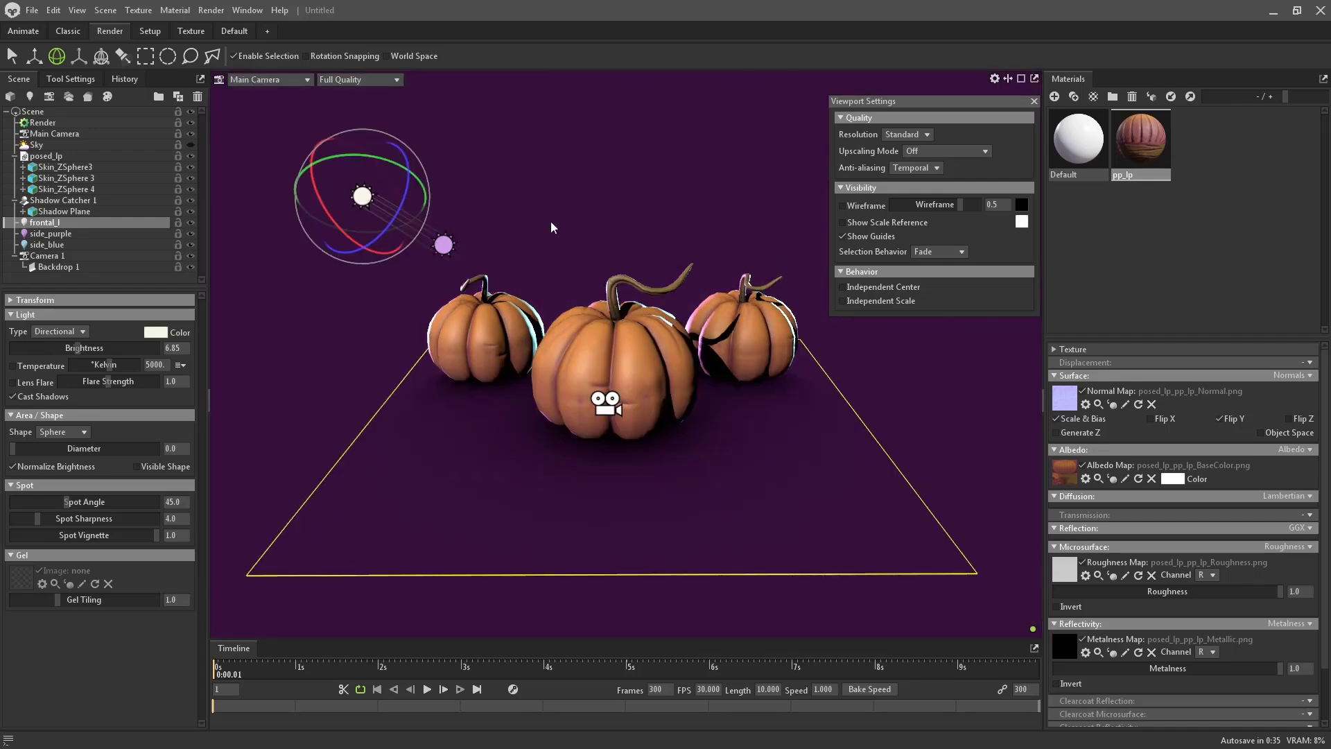
Step: Try different rotations of the frontal_l light and check the lighting through Camera 1
{"action": "left_click_drag", "start_coordinate": [343, 236], "coordinate": [396, 251]}
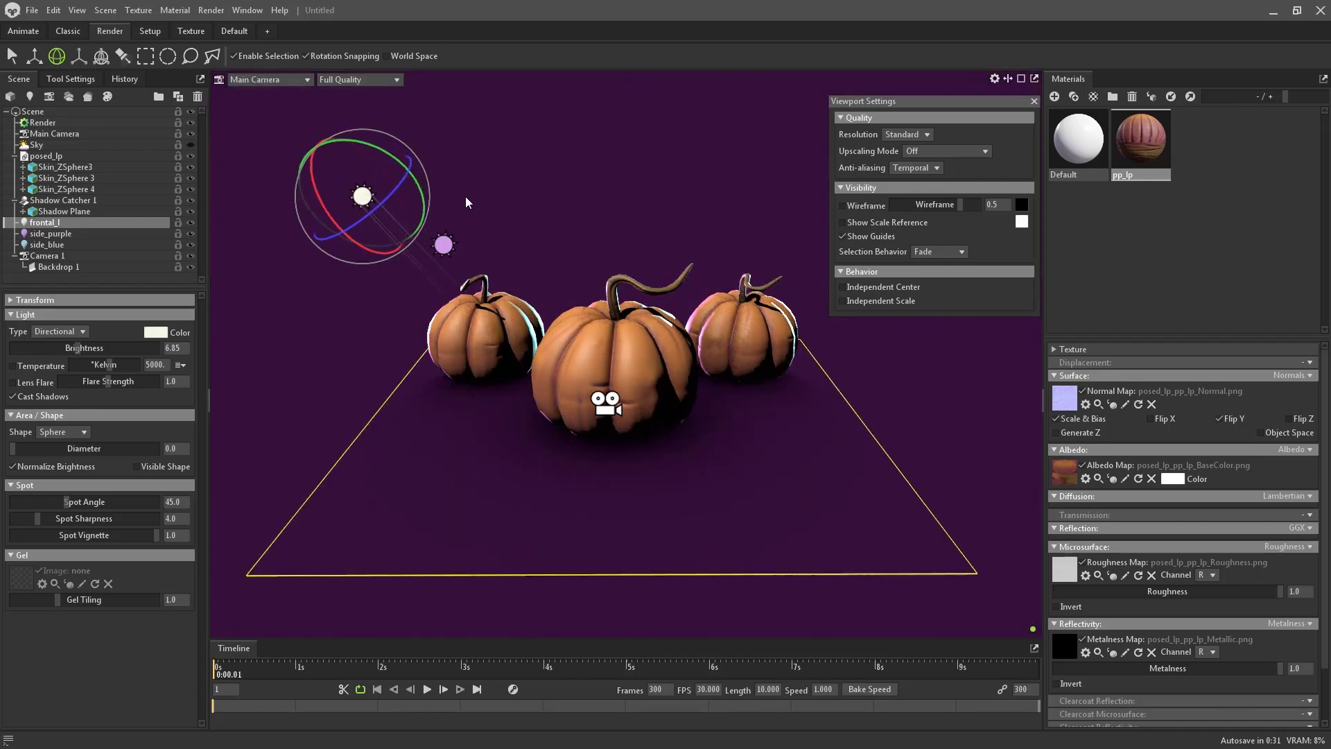
{"action": "left_click_drag", "start_coordinate": [547, 201], "coordinate": [513, 243]}
{"action": "mouse_move", "coordinate": [335, 338]}
{"action": "left_mouse_down"}
{"action": "mouse_move", "coordinate": [367, 258]}
{"action": "mouse_move", "coordinate": [376, 290]}
{"action": "mouse_move", "coordinate": [355, 241]}
{"action": "left_mouse_up"}
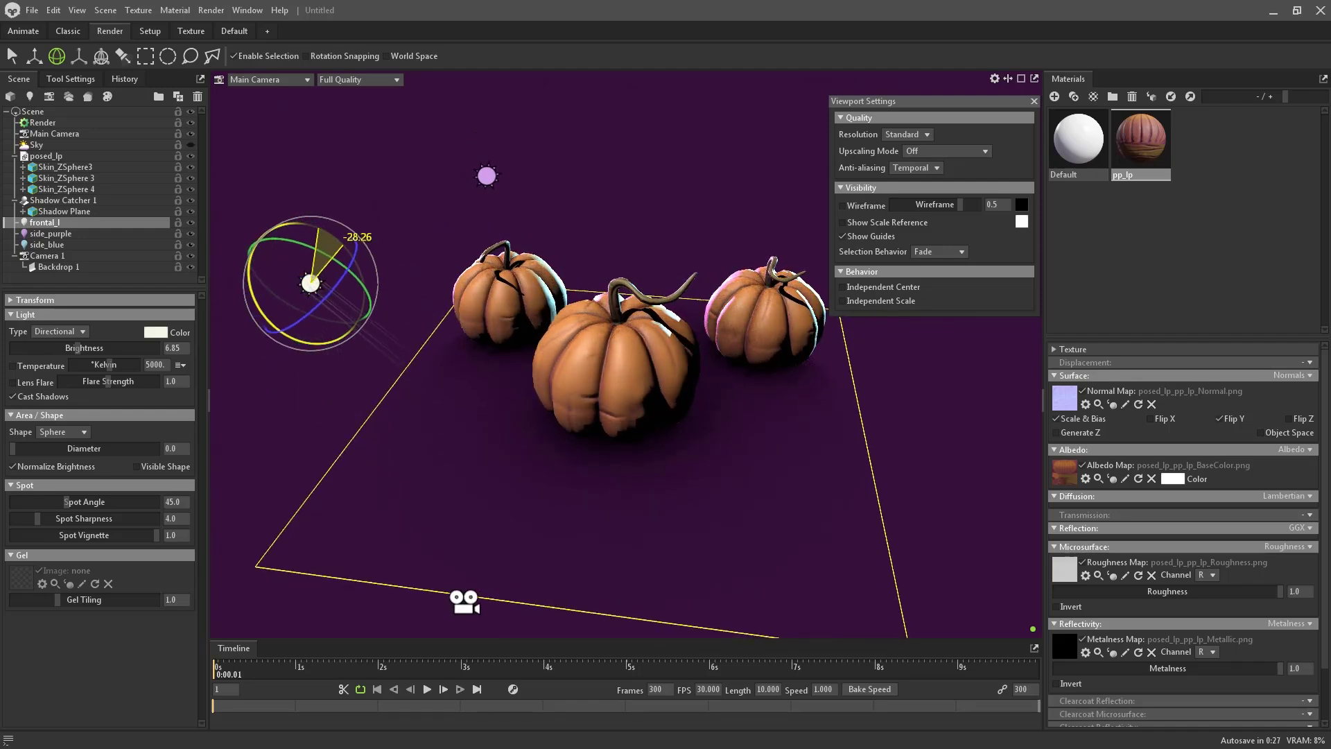
{"action": "left_click_drag", "start_coordinate": [464, 277], "coordinate": [361, 314]}
{"action": "left_click_drag", "start_coordinate": [386, 193], "coordinate": [291, 90]}
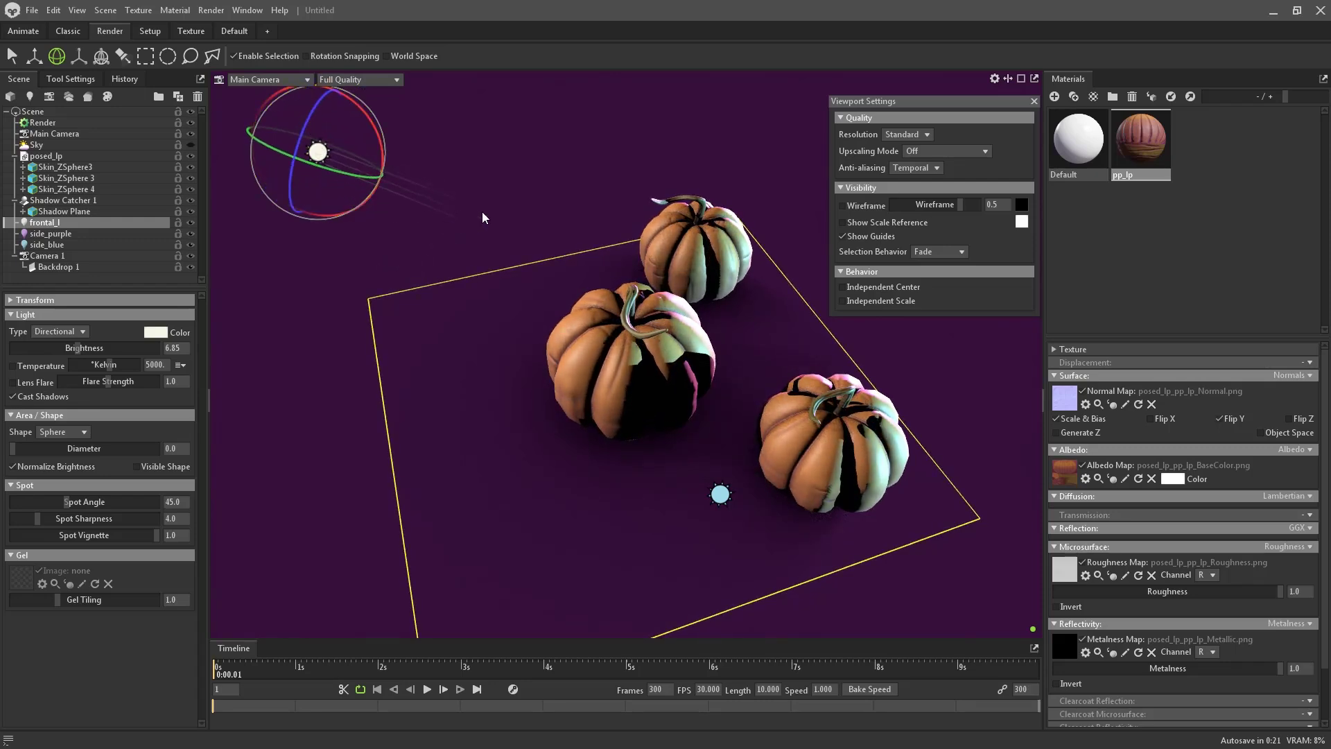
{"action": "left_click_drag", "start_coordinate": [481, 211], "coordinate": [628, 127]}
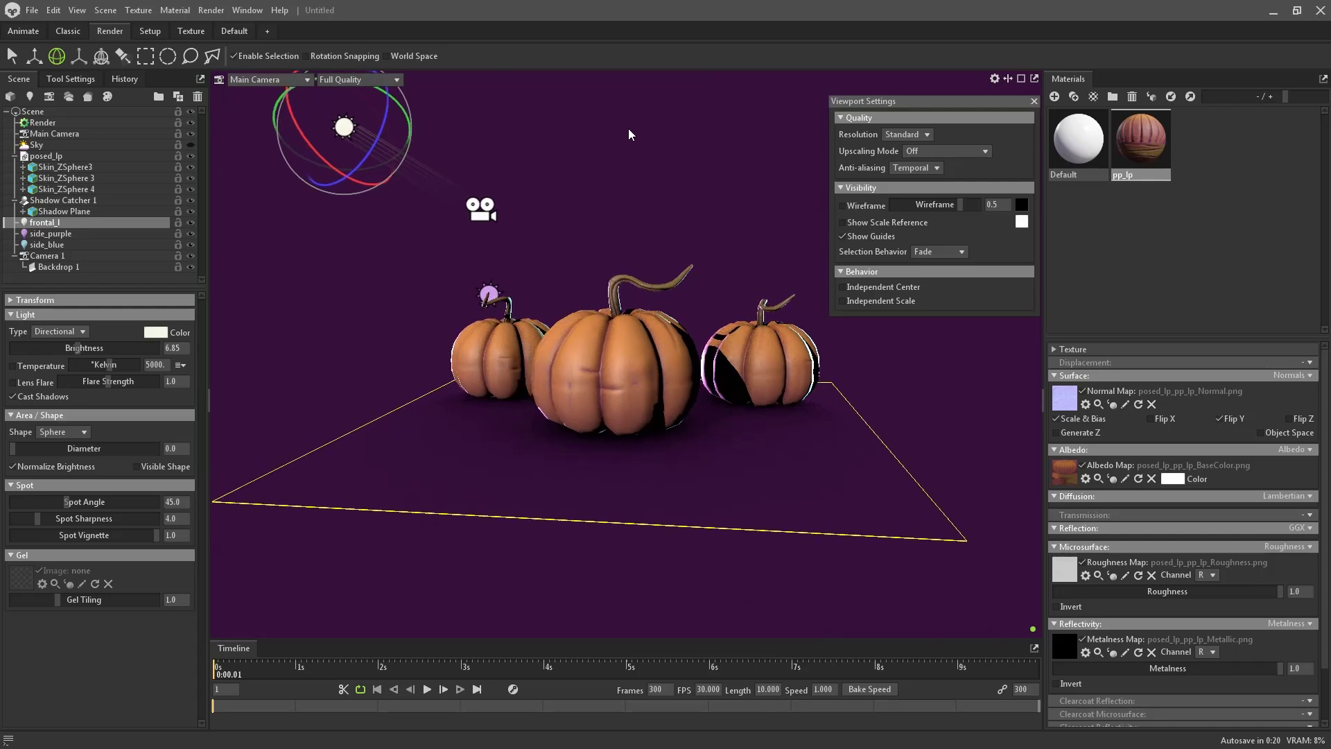
{"action": "left_click", "coordinate": [269, 81]}
{"action": "left_click", "coordinate": [359, 102]}
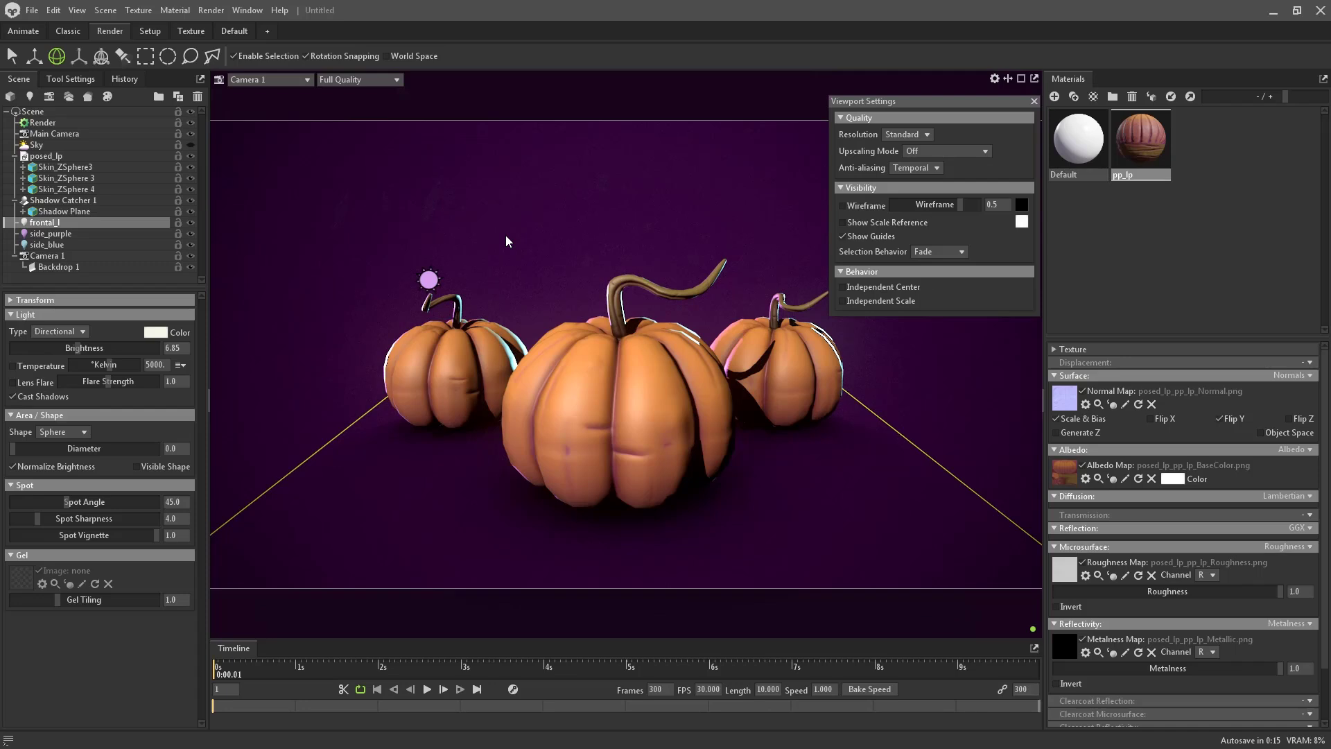
Step: Rotate the frontal_l light from the Main Camera view to light the pumpkins from another direction, and check it through Camera 1
{"action": "left_click", "coordinate": [307, 80]}
{"action": "mouse_move", "coordinate": [267, 93]}
{"action": "left_click", "coordinate": [350, 95]}
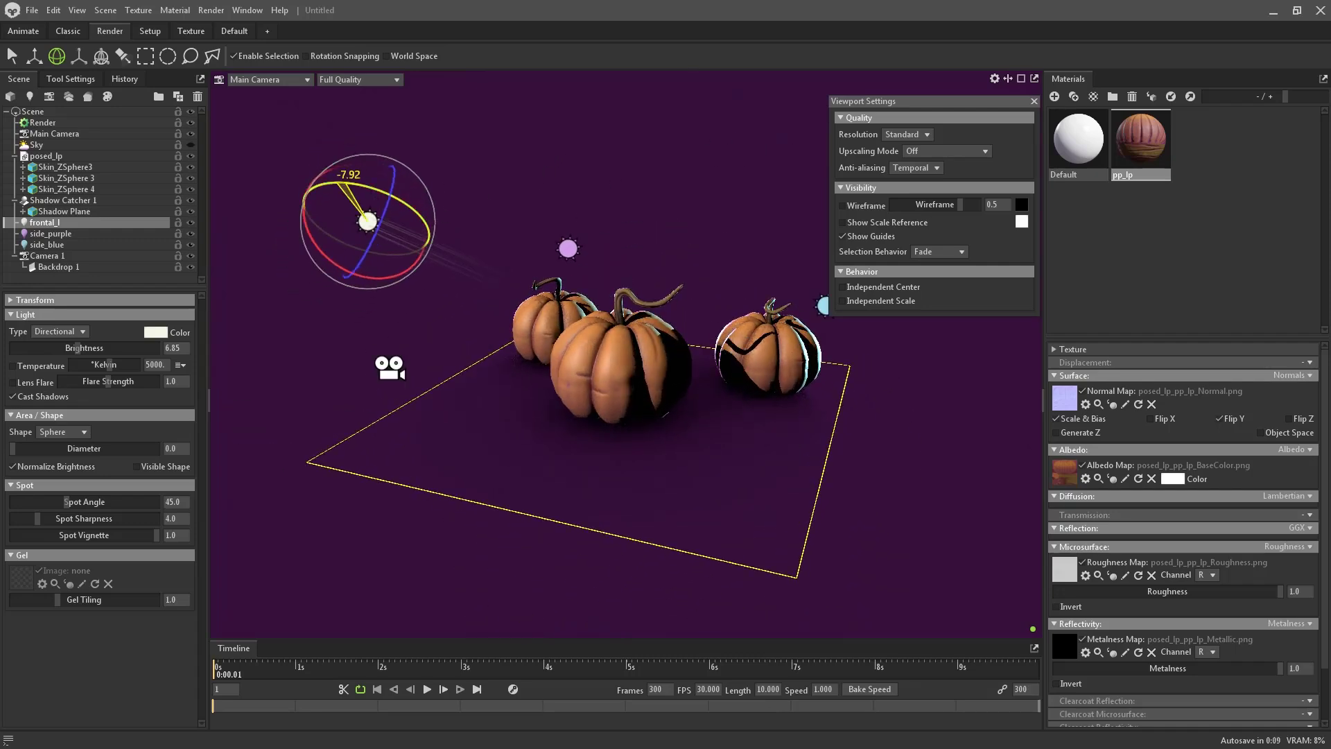
{"action": "mouse_move", "coordinate": [338, 183]}
{"action": "left_mouse_down"}
{"action": "mouse_move", "coordinate": [314, 188]}
{"action": "mouse_move", "coordinate": [386, 193]}
{"action": "mouse_move", "coordinate": [430, 222]}
{"action": "mouse_move", "coordinate": [404, 195]}
{"action": "left_mouse_up"}
{"action": "left_click_drag", "start_coordinate": [666, 361], "coordinate": [771, 284]}
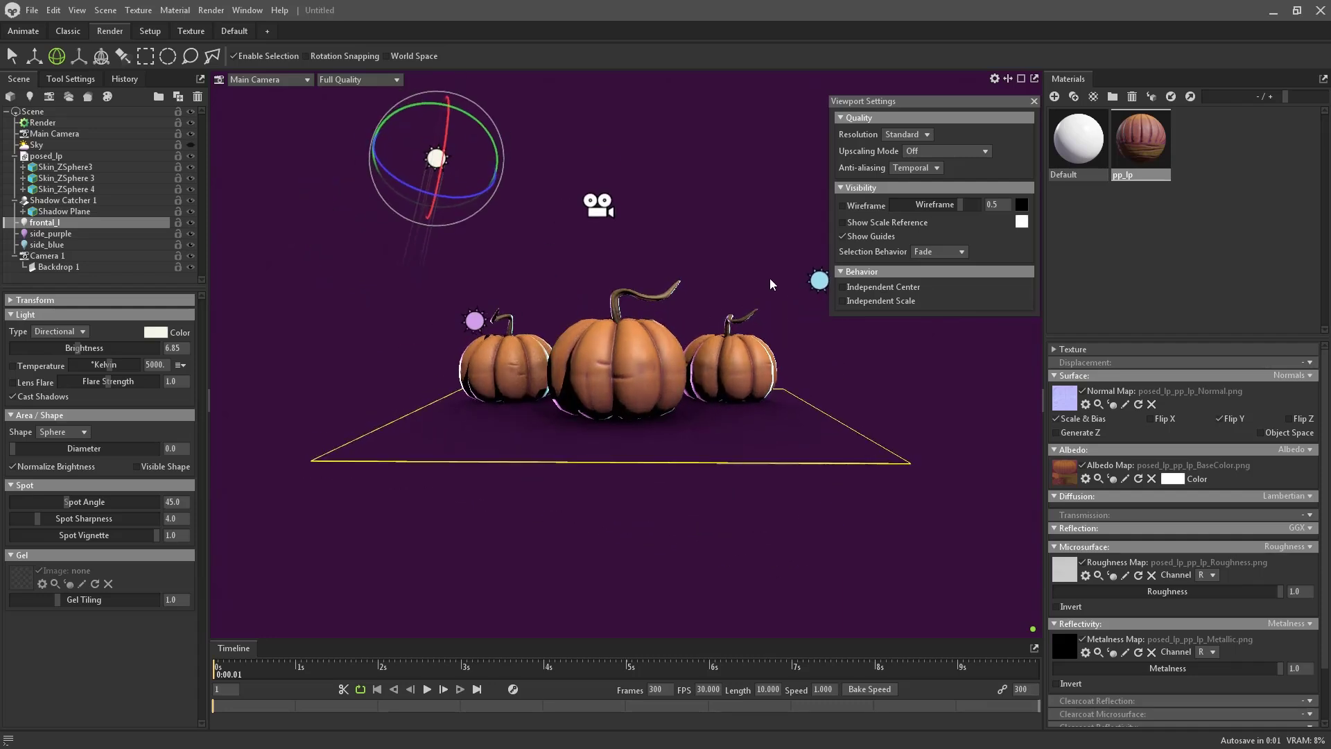
{"action": "left_click", "coordinate": [267, 80]}
{"action": "mouse_move", "coordinate": [289, 96]}
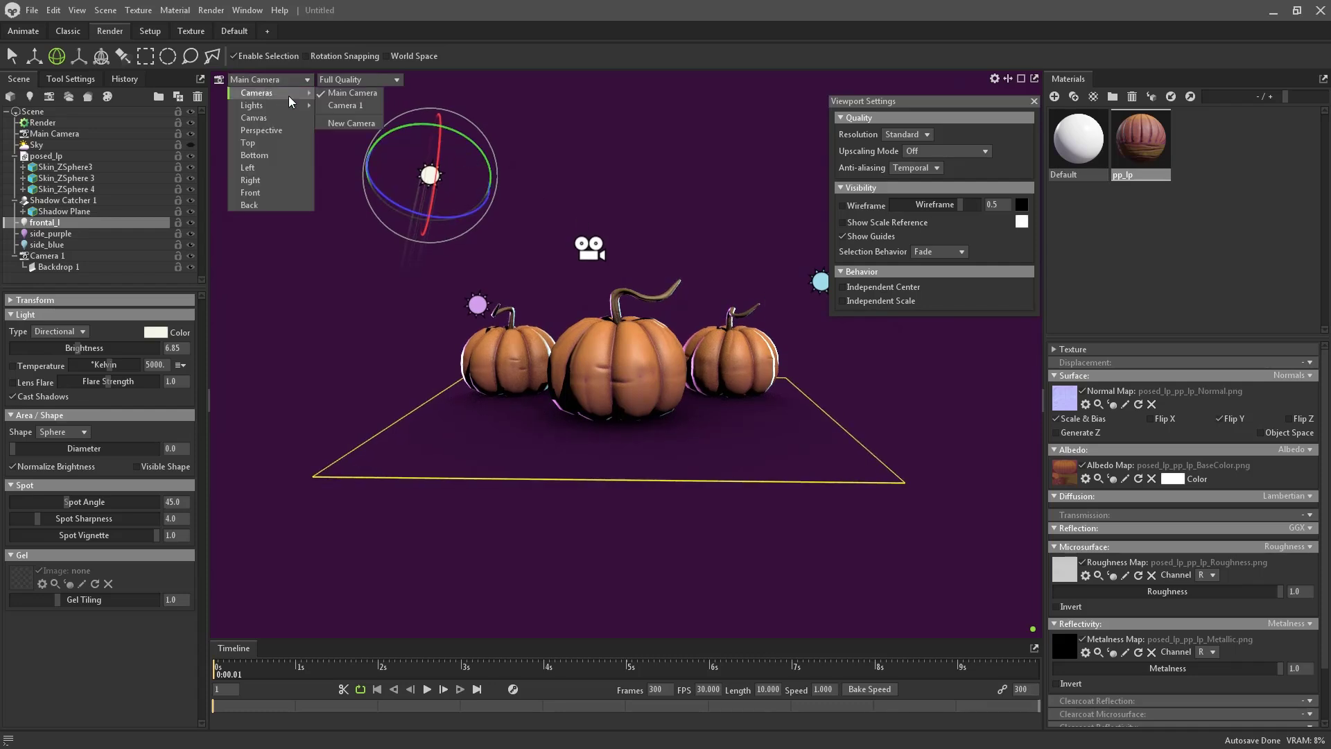
{"action": "left_click", "coordinate": [368, 105]}
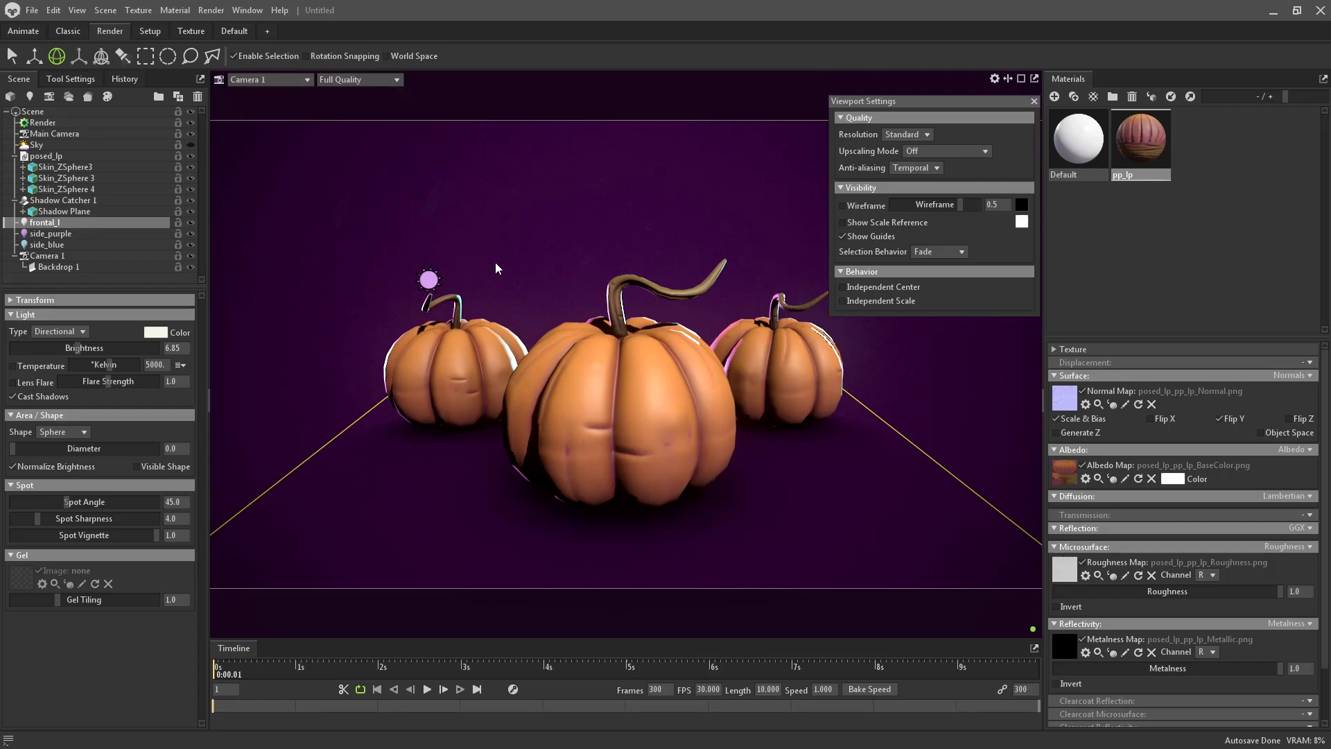
Step: View the scene through Main Camera with the frontal_l light ready for rotation, and open a second floating viewport
{"action": "key", "text": "w"}
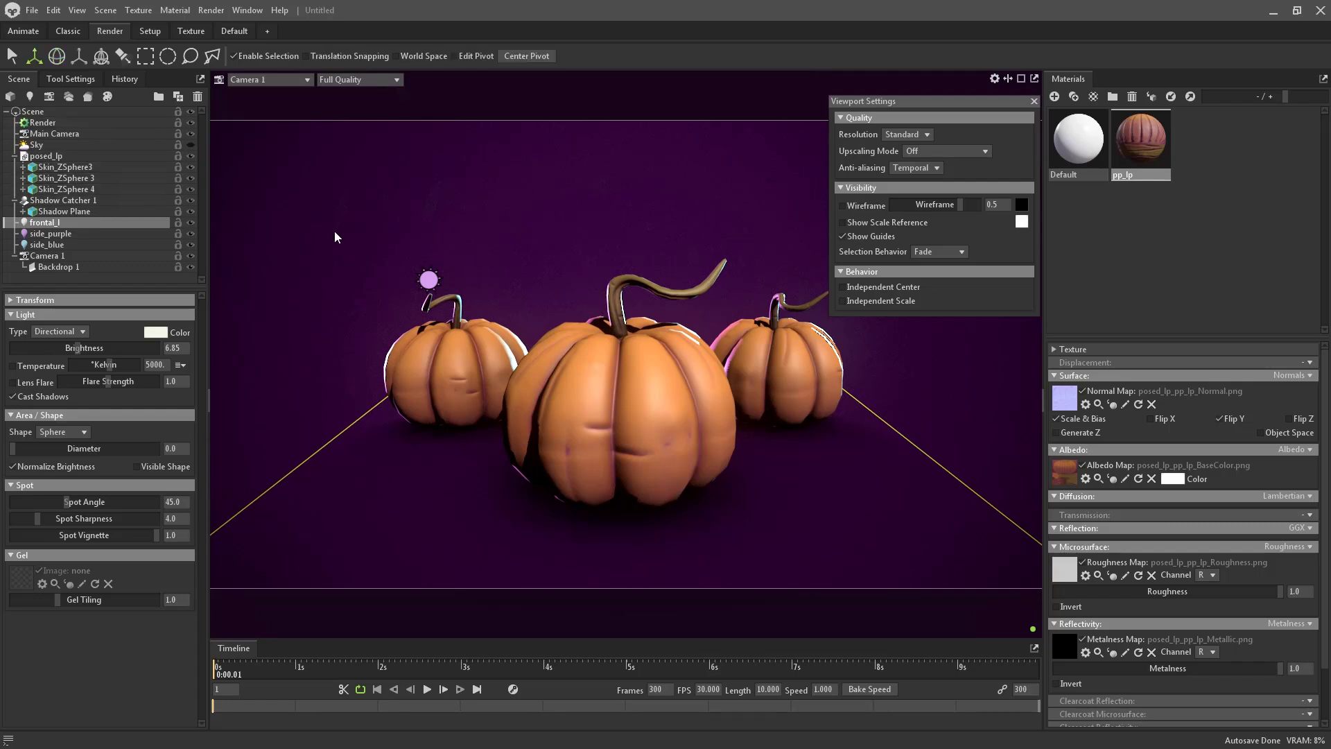
{"action": "left_click", "coordinate": [282, 82]}
{"action": "mouse_move", "coordinate": [290, 91]}
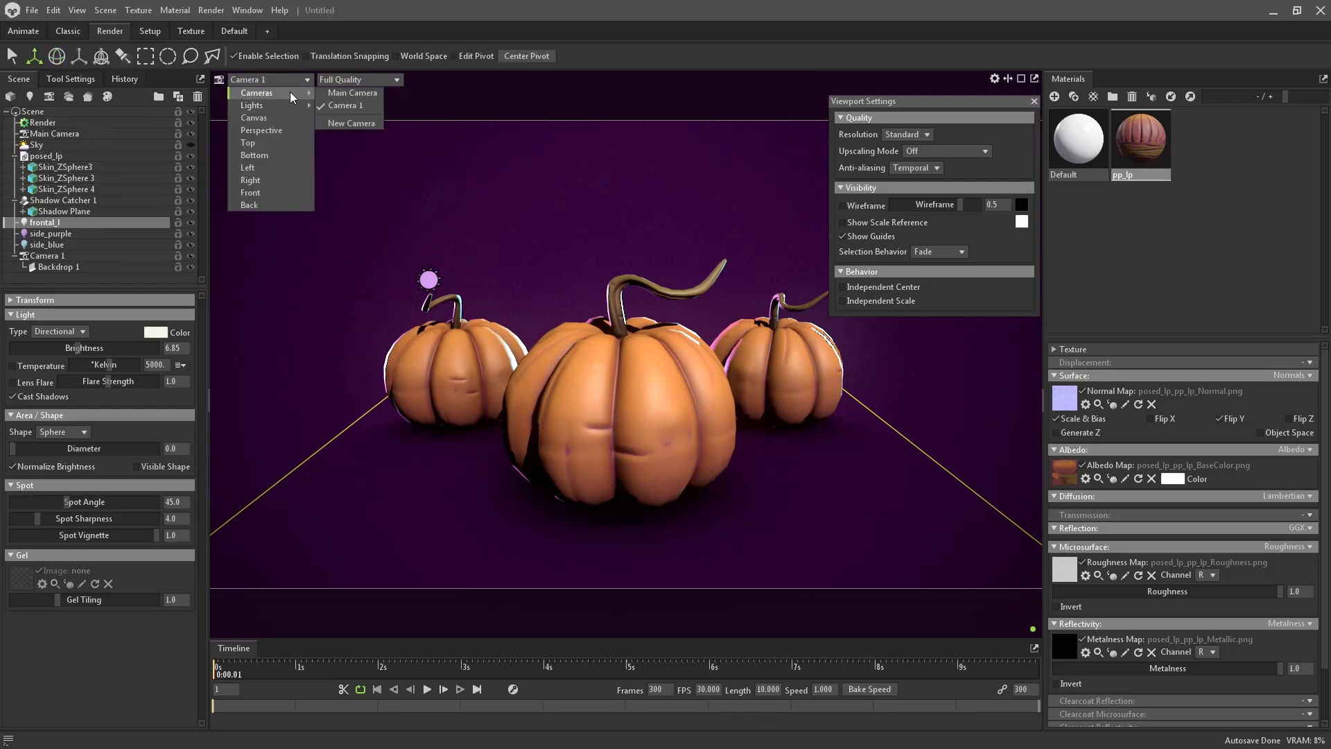
{"action": "left_click", "coordinate": [356, 101]}
{"action": "key", "text": "e"}
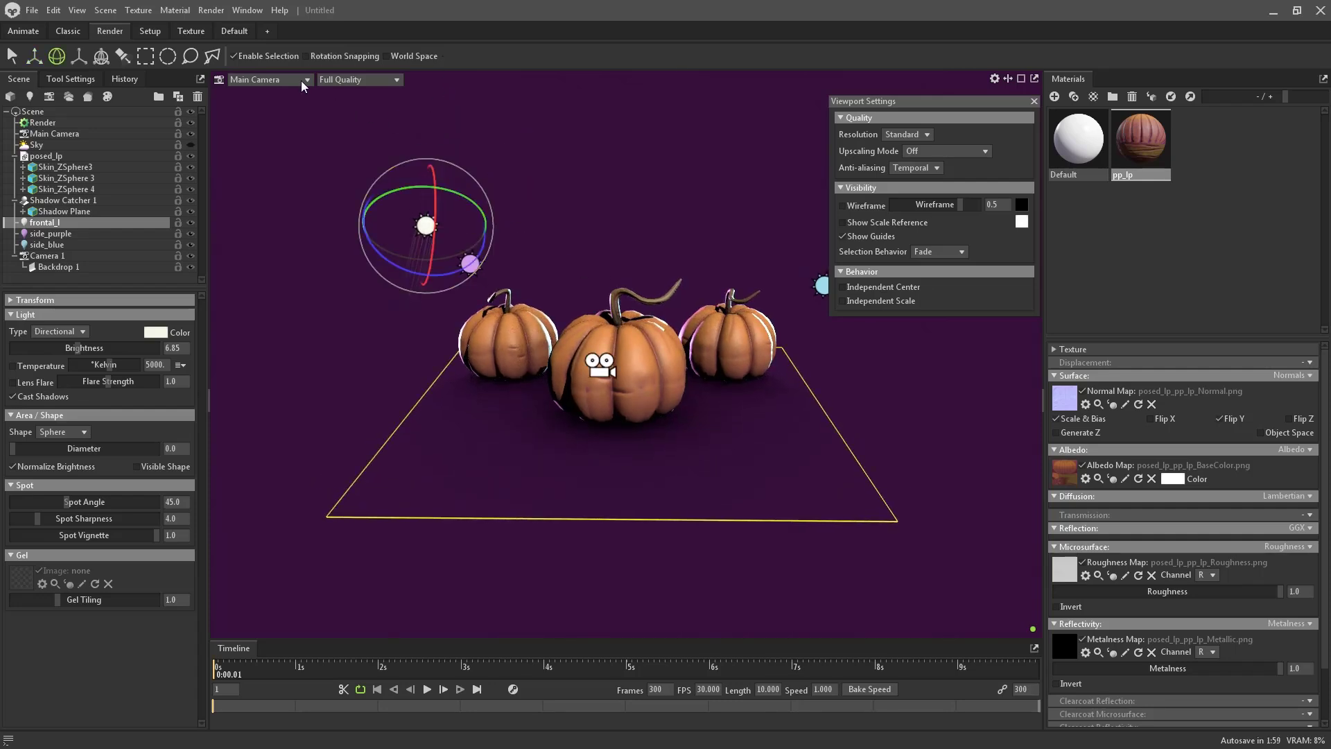
{"action": "left_click", "coordinate": [1022, 78]}
{"action": "left_click_drag", "start_coordinate": [1176, 82], "coordinate": [770, 94]}
Step: Show Camera 1 in the floating viewport, then narrow it and place it beside the pumpkins in the Main Camera view
{"action": "left_click", "coordinate": [692, 129]}
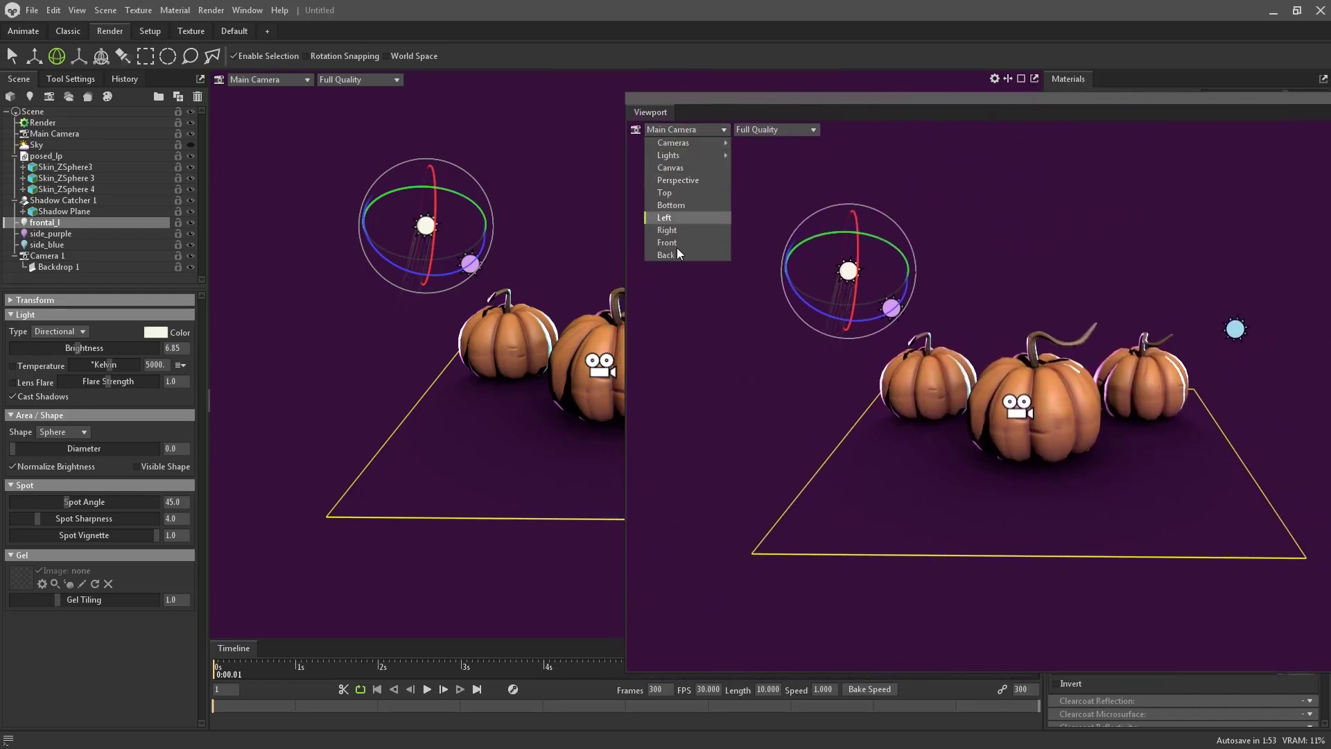
{"action": "mouse_move", "coordinate": [702, 143]}
{"action": "left_click", "coordinate": [770, 153]}
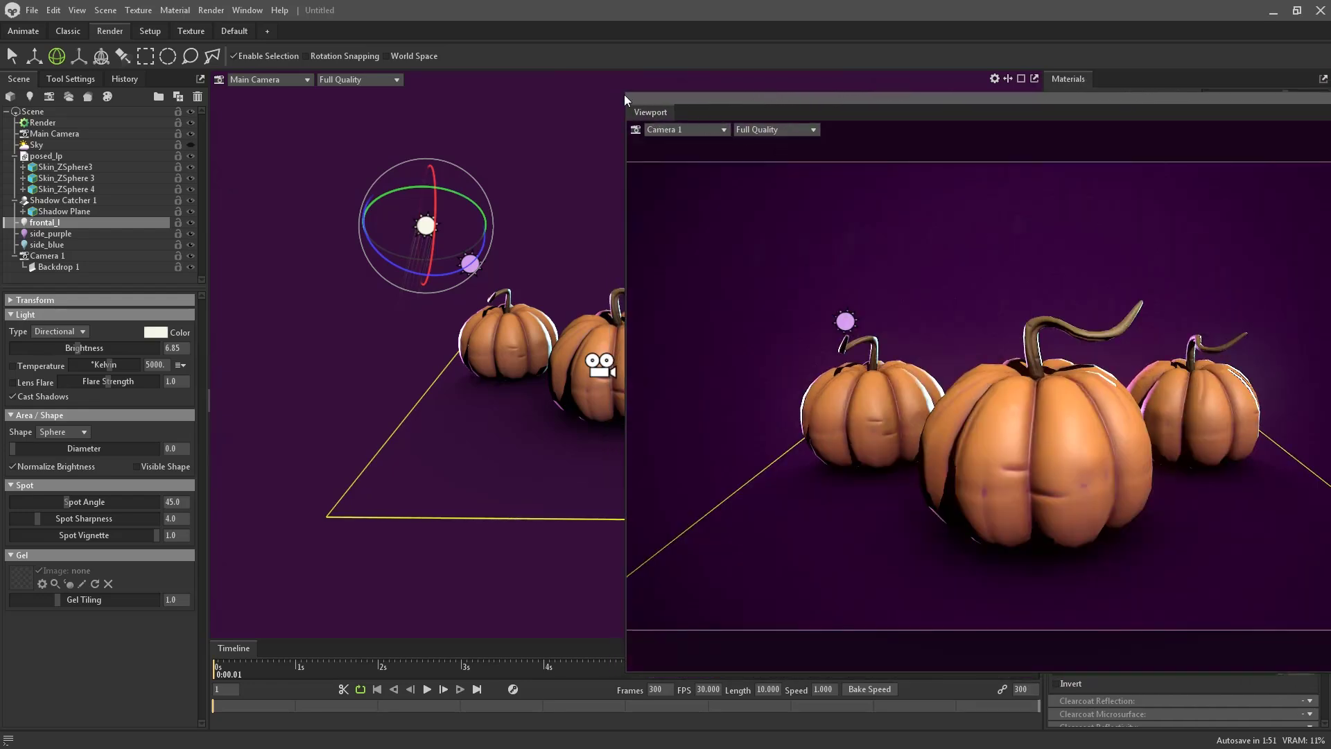
{"action": "left_click_drag", "start_coordinate": [624, 95], "coordinate": [347, 105]}
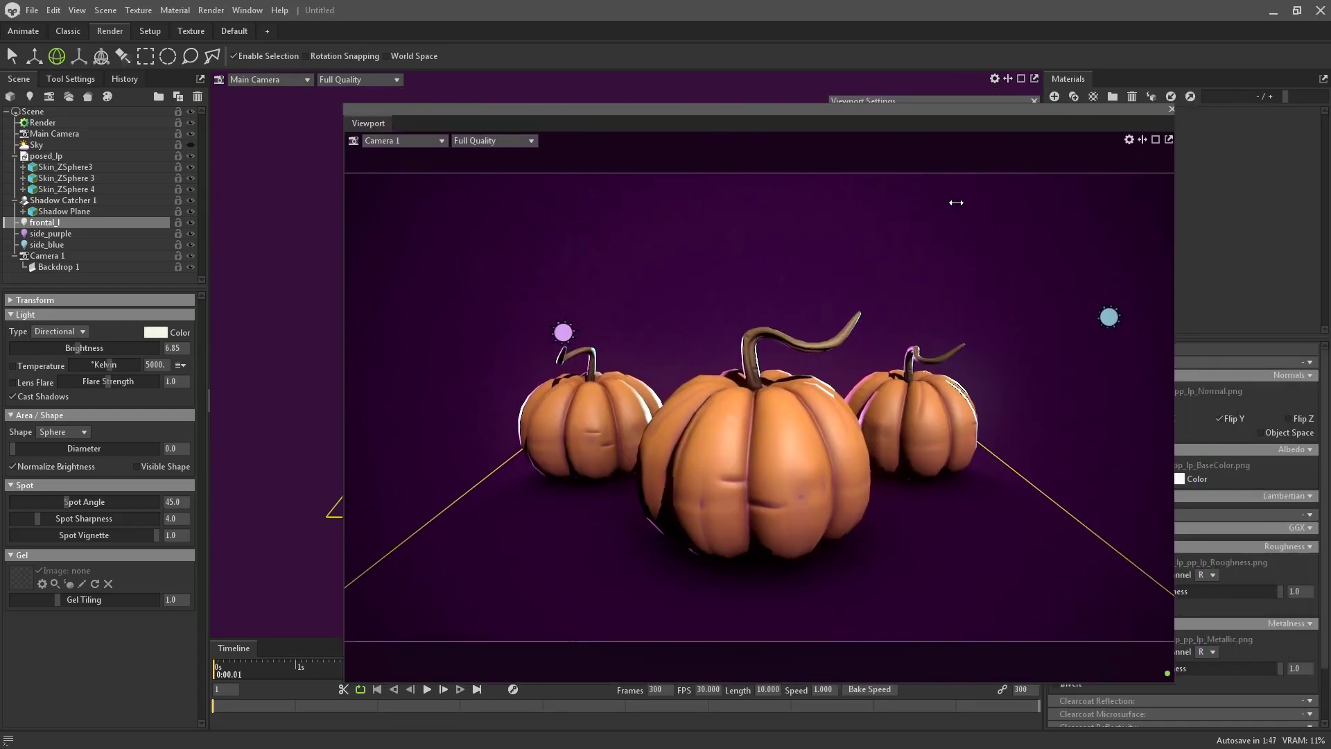
{"action": "left_click_drag", "start_coordinate": [1177, 214], "coordinate": [817, 214]}
{"action": "left_click_drag", "start_coordinate": [748, 109], "coordinate": [1158, 102]}
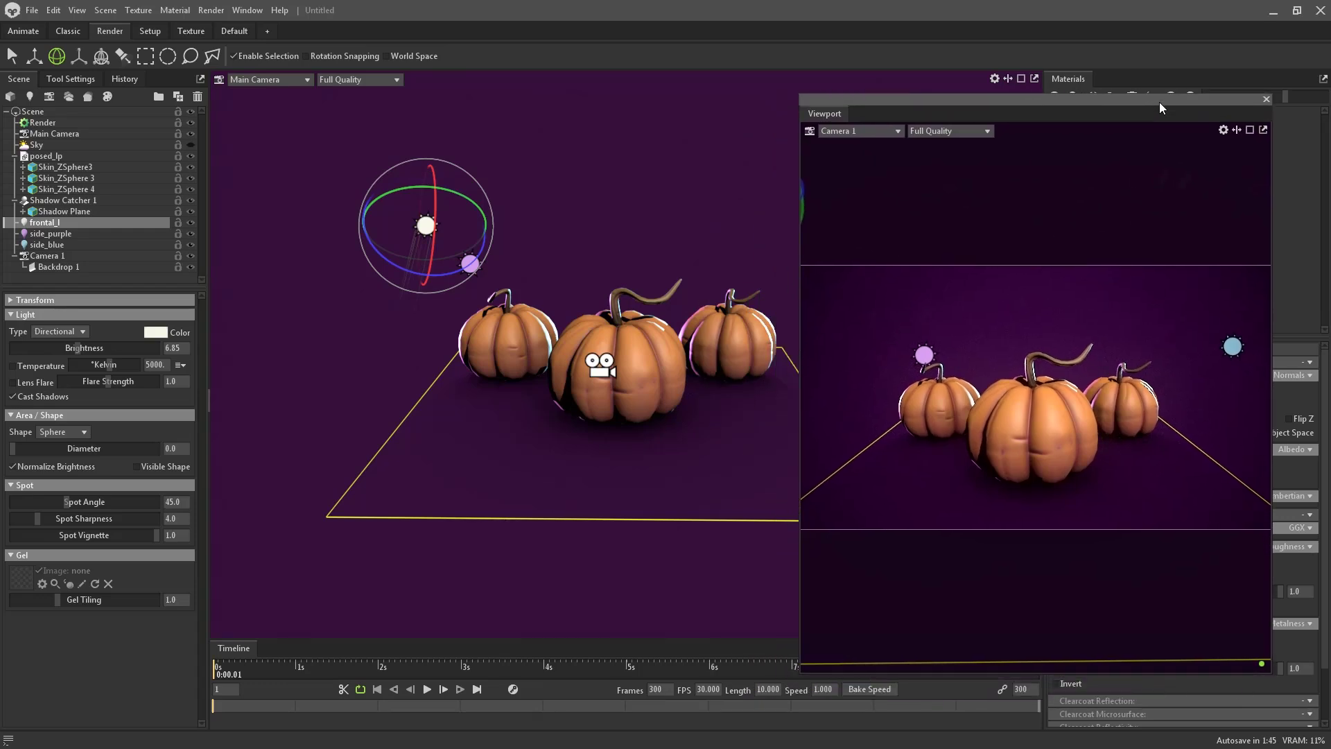
Step: Rotate the frontal_l light so it lights the front pumpkin more evenly, then deselect it
{"action": "mouse_move", "coordinate": [455, 191]}
{"action": "left_mouse_down"}
{"action": "mouse_move", "coordinate": [431, 170]}
{"action": "mouse_move", "coordinate": [483, 248]}
{"action": "left_mouse_up"}
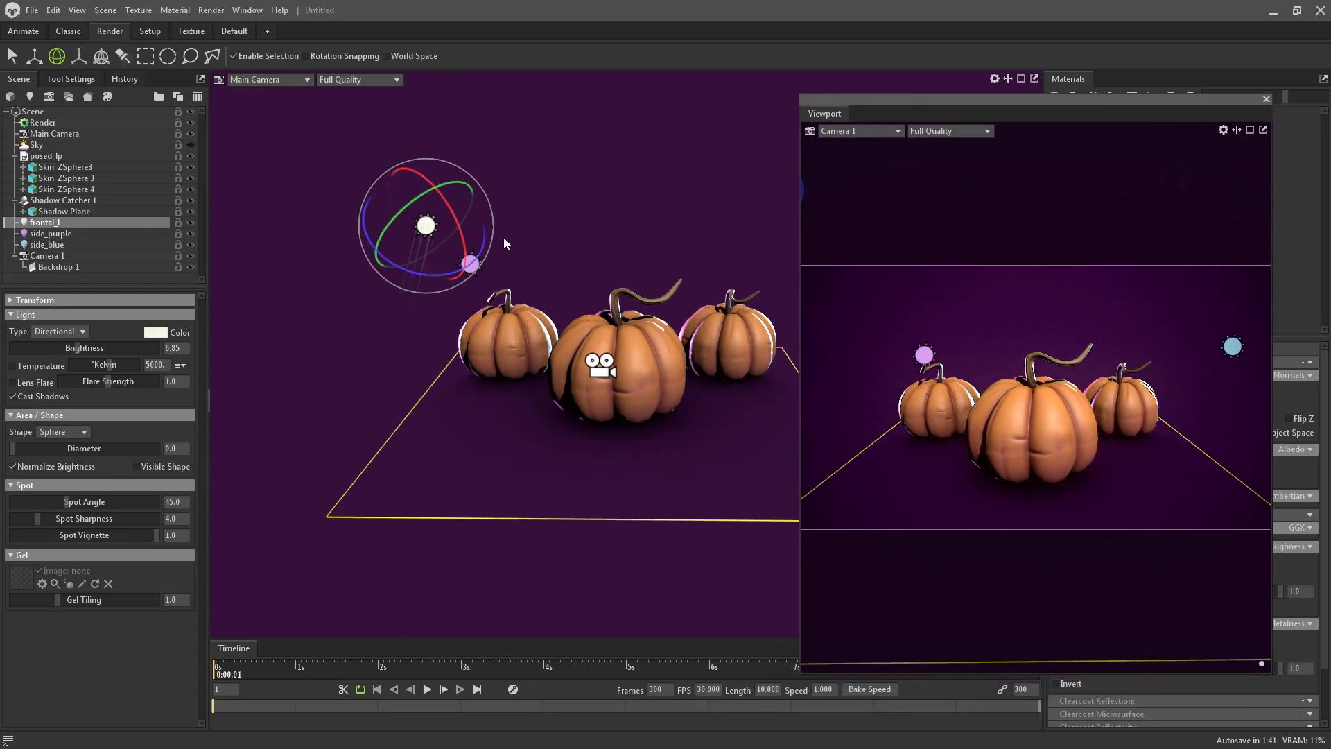
{"action": "mouse_move", "coordinate": [454, 185]}
{"action": "left_mouse_down"}
{"action": "mouse_move", "coordinate": [456, 202]}
{"action": "mouse_move", "coordinate": [473, 201]}
{"action": "mouse_move", "coordinate": [416, 250]}
{"action": "mouse_move", "coordinate": [426, 224]}
{"action": "left_mouse_up"}
{"action": "left_click", "coordinate": [705, 218]}
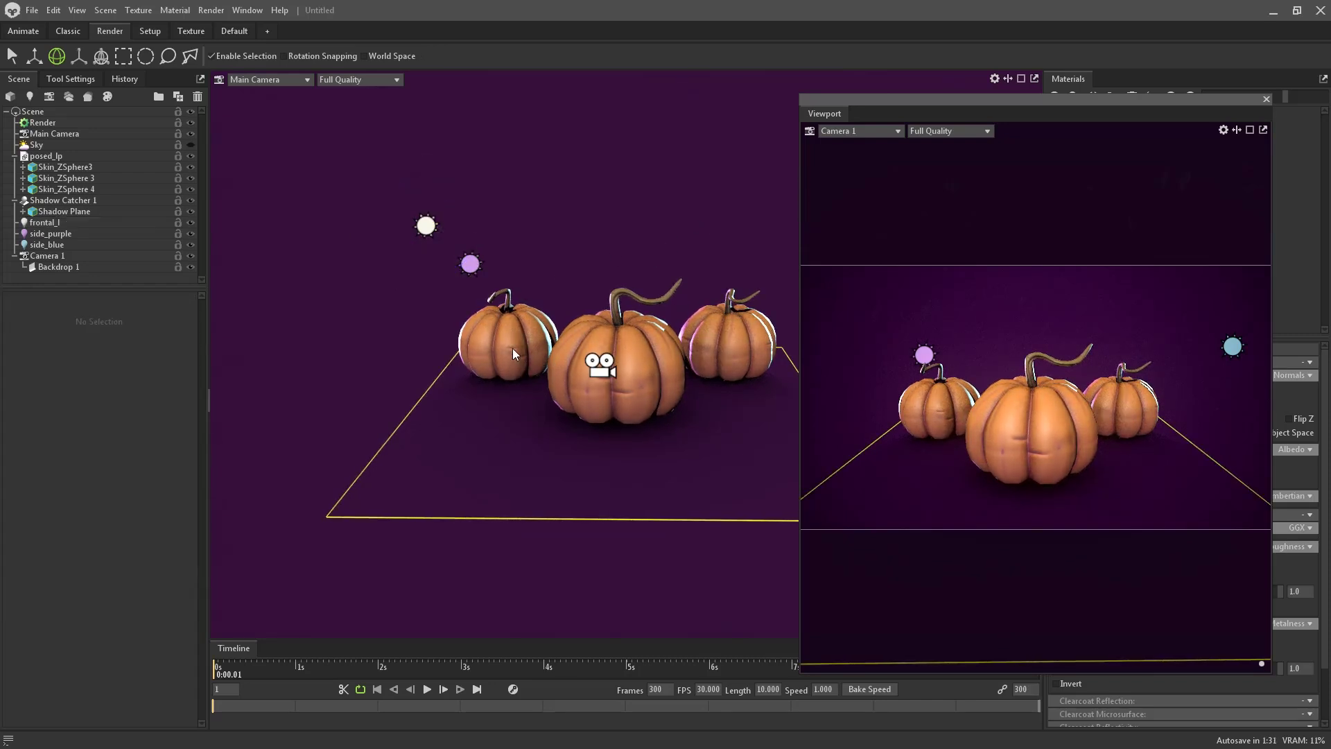
Step: Hide the guides in the floating Camera 1 viewport and close its viewport settings
{"action": "left_click", "coordinate": [1223, 131]}
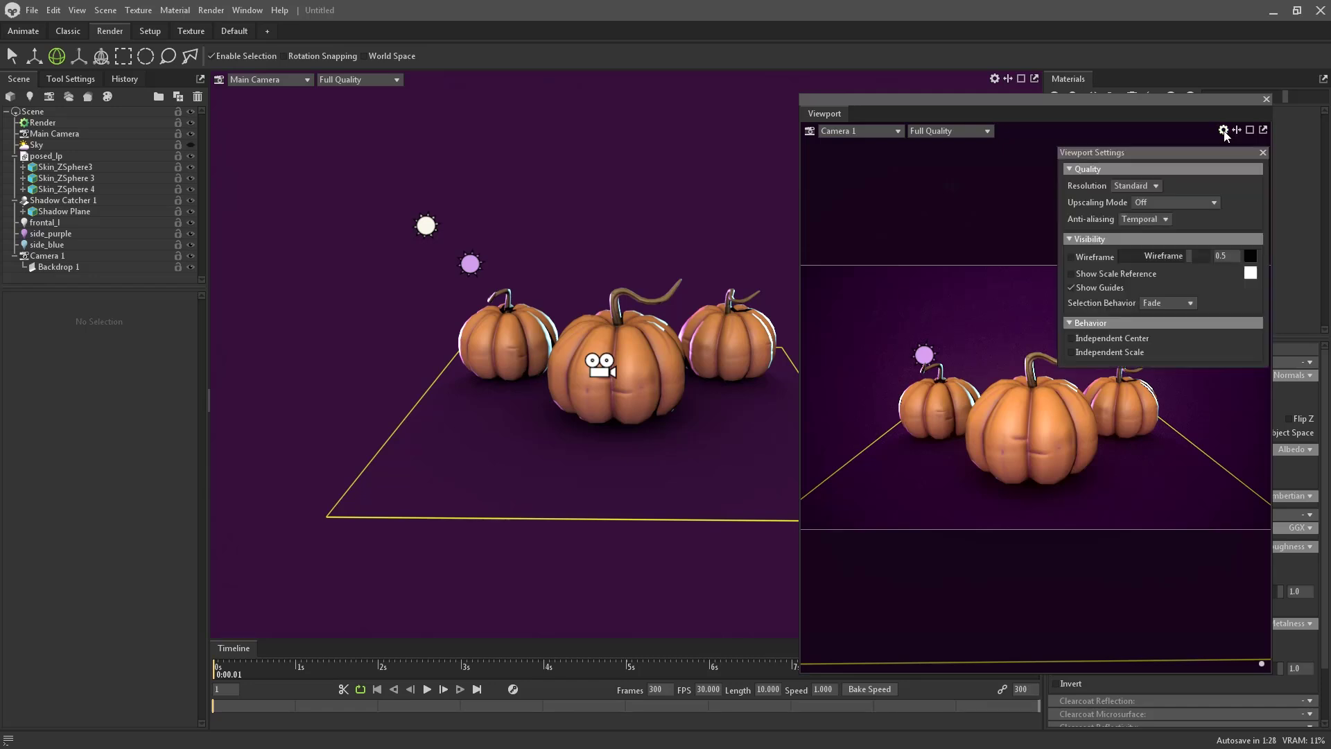
{"action": "left_click", "coordinate": [1104, 286]}
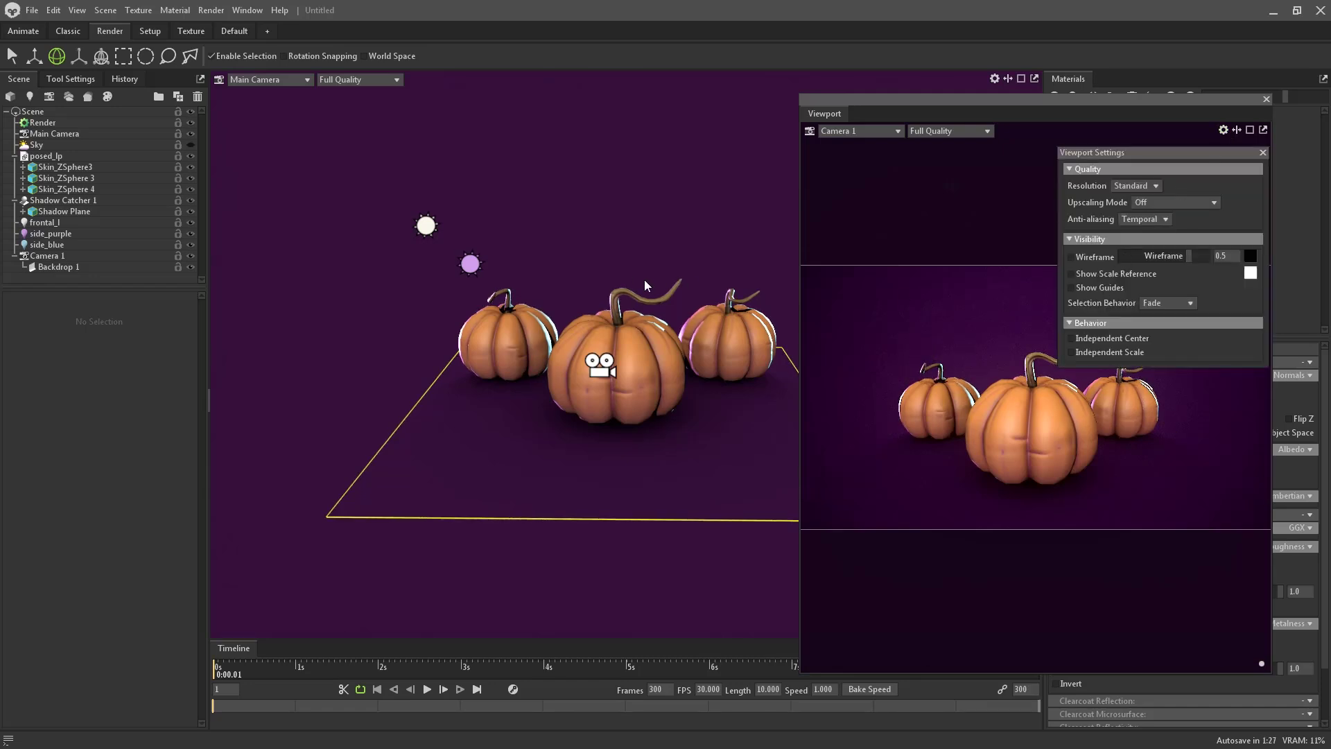
{"action": "left_click", "coordinate": [1262, 152]}
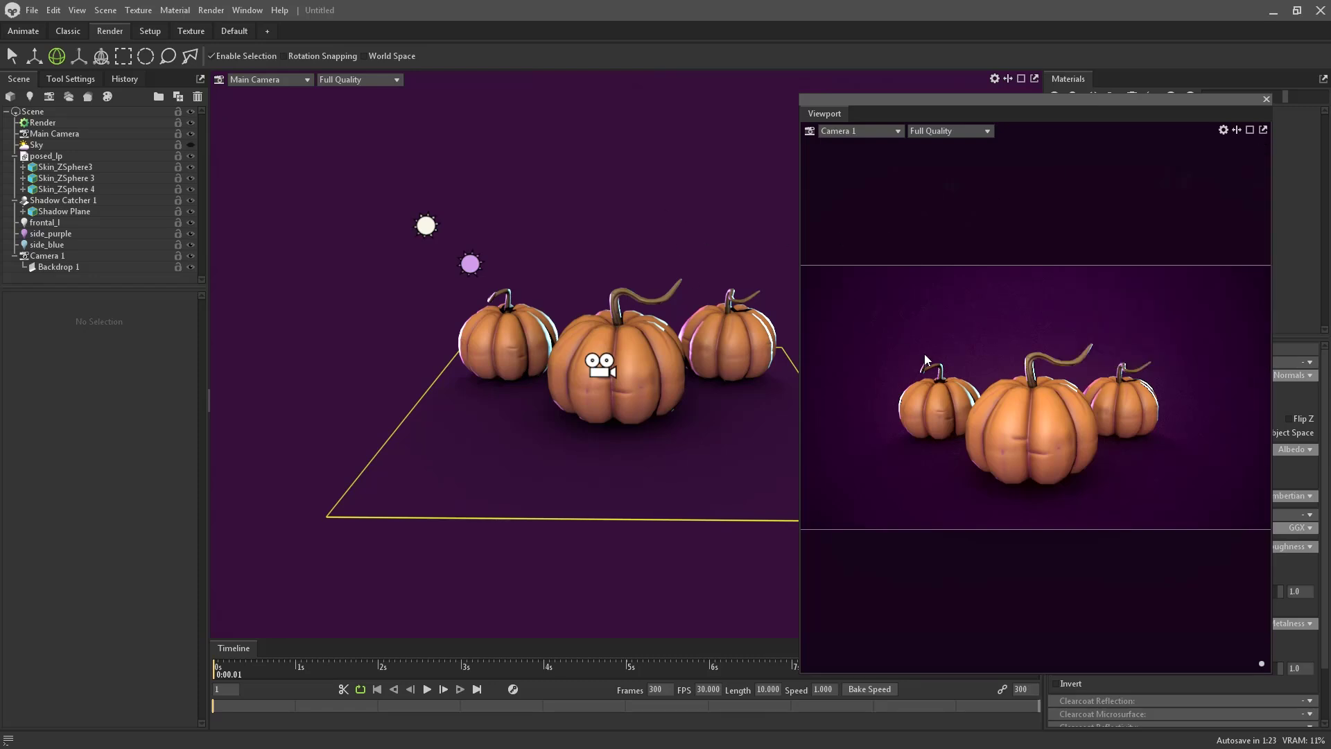
Step: Reframe Camera 1 slightly closer to the pumpkins and from a somewhat higher angle
{"action": "right_click_drag", "start_coordinate": [932, 356], "coordinate": [946, 371], "text": "alt"}
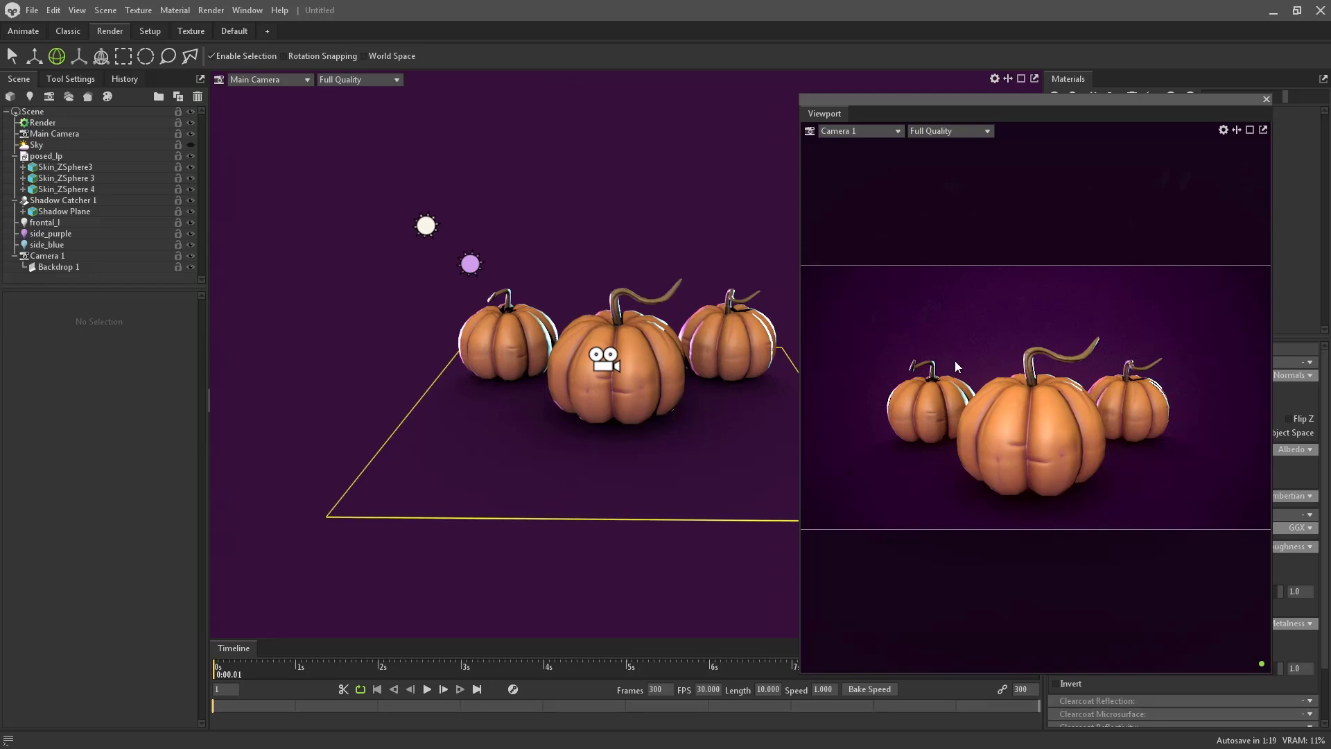
{"action": "left_click_drag", "start_coordinate": [1076, 334], "coordinate": [1066, 375]}
{"action": "right_click_drag", "start_coordinate": [1074, 370], "coordinate": [1081, 372], "text": "alt"}
{"action": "left_click_drag", "start_coordinate": [1081, 372], "coordinate": [1083, 367], "text": "alt"}
Step: Move the two rear pumpkins, Skin_ZSphere 4 and Skin_ZSphere 3, outward so they stand farther from the front pumpkin
{"action": "left_click", "coordinate": [1113, 374]}
{"action": "key", "text": "w"}
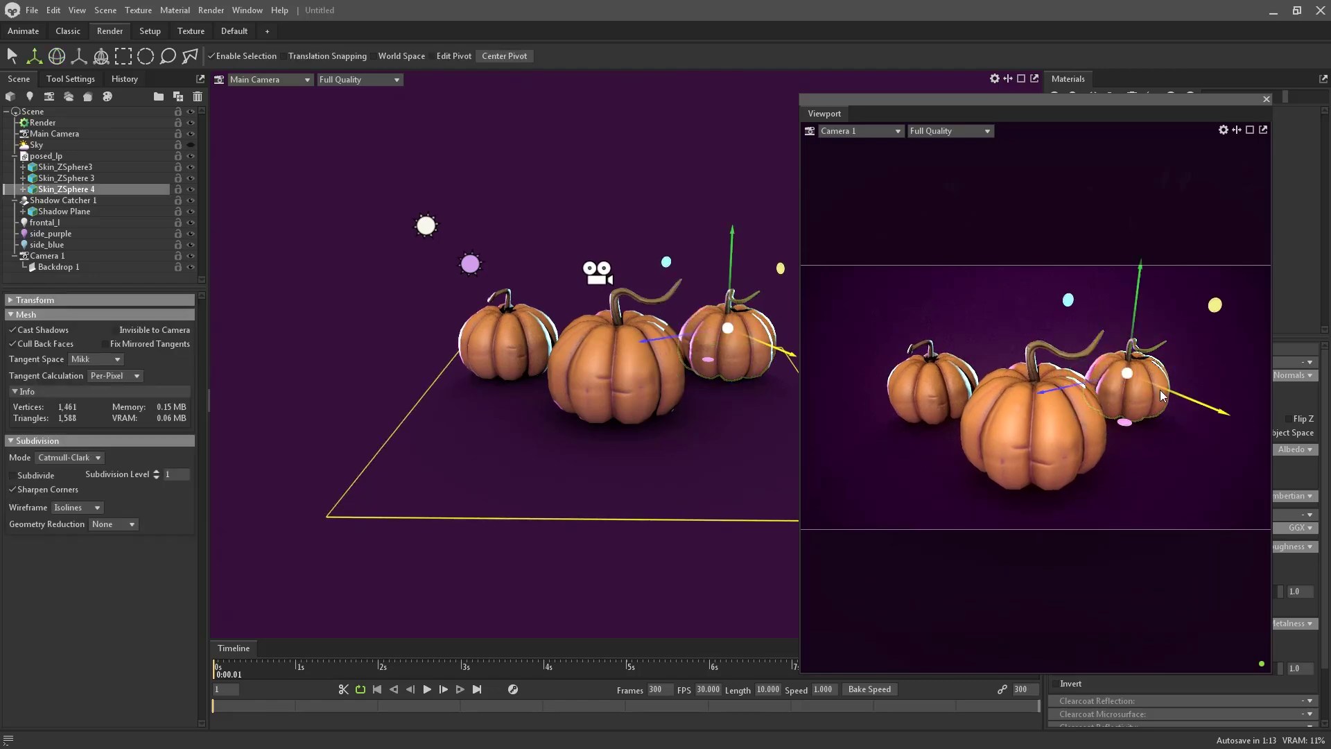
{"action": "left_click_drag", "start_coordinate": [1123, 421], "coordinate": [1150, 426]}
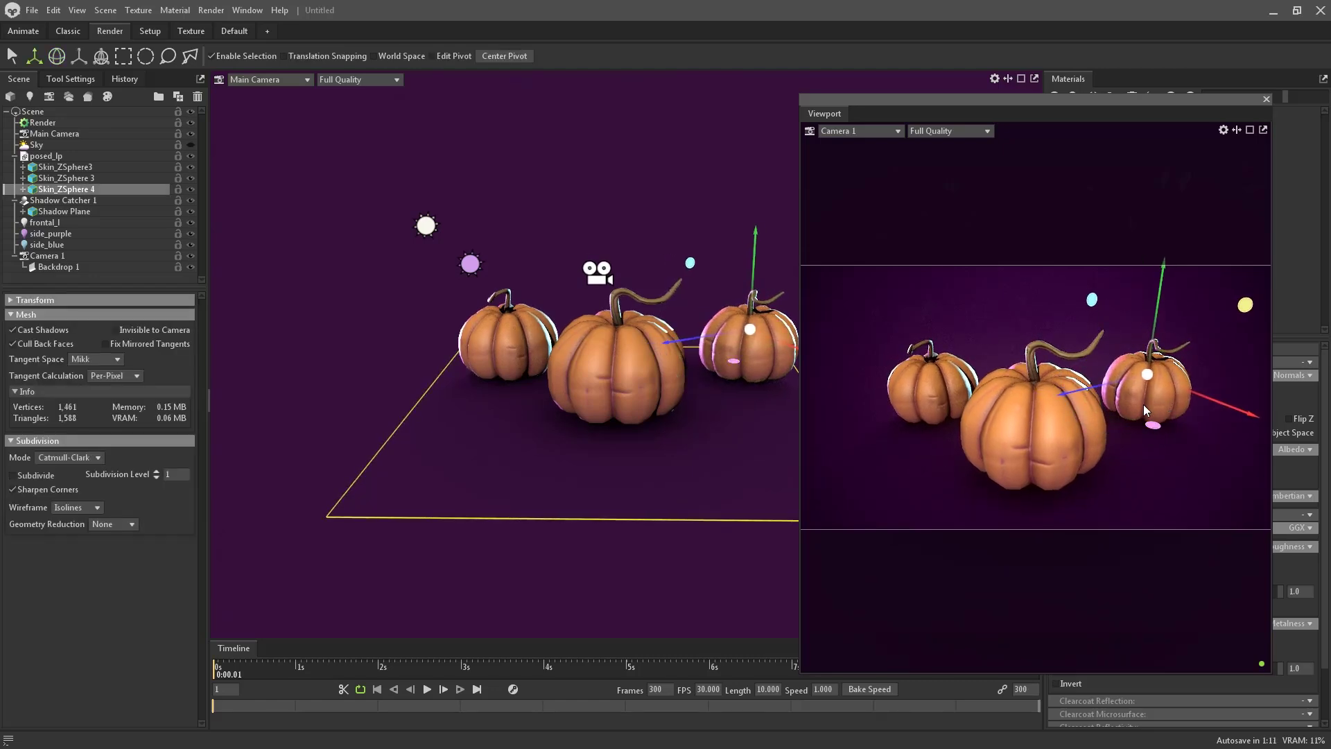
{"action": "left_click", "coordinate": [929, 392]}
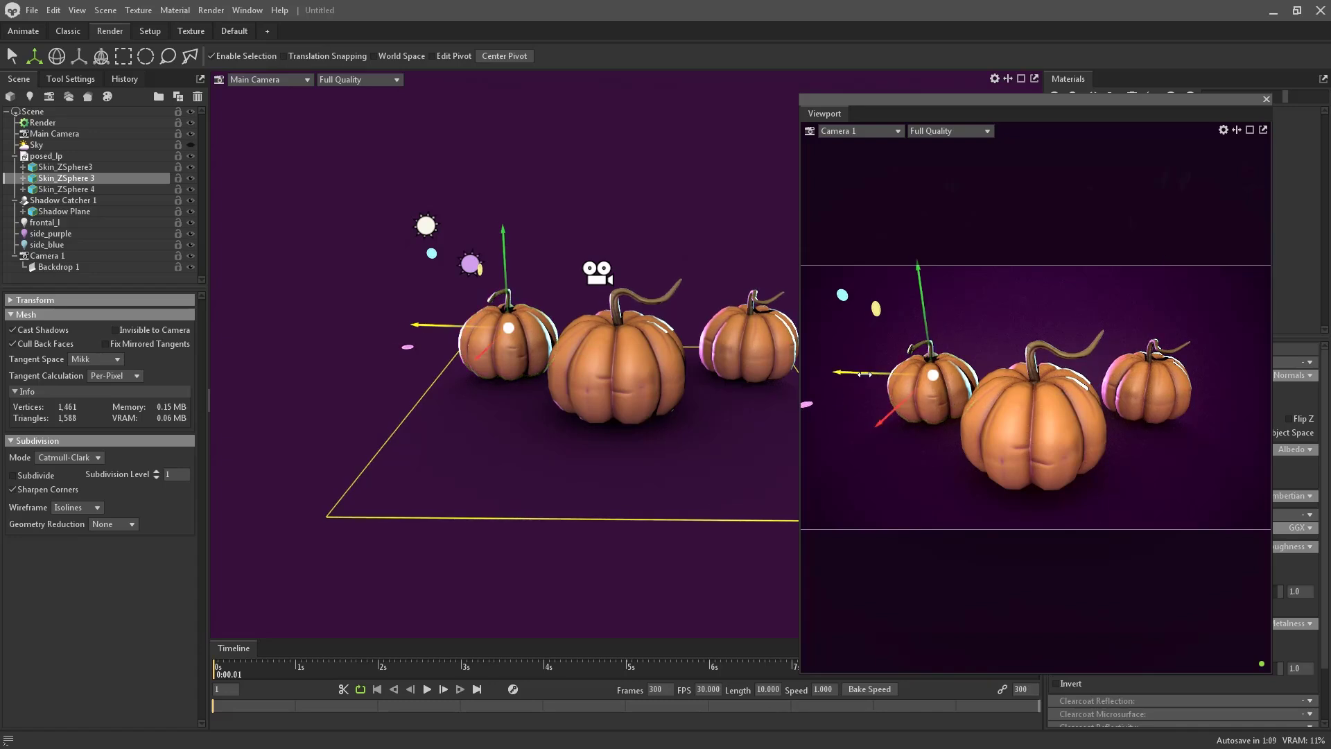
{"action": "left_click_drag", "start_coordinate": [865, 374], "coordinate": [853, 374]}
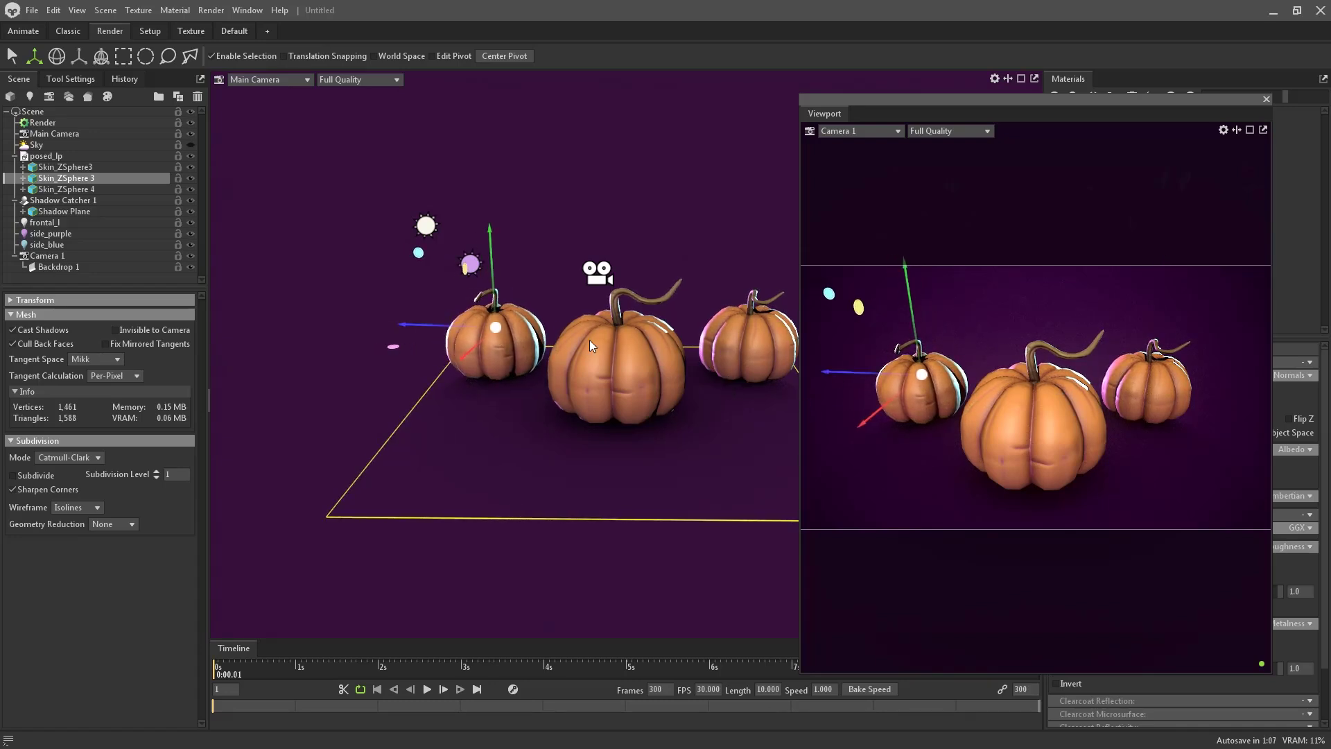
Step: Add a turntable to the front pumpkin, Skin_ZSphere3
{"action": "left_click", "coordinate": [620, 356]}
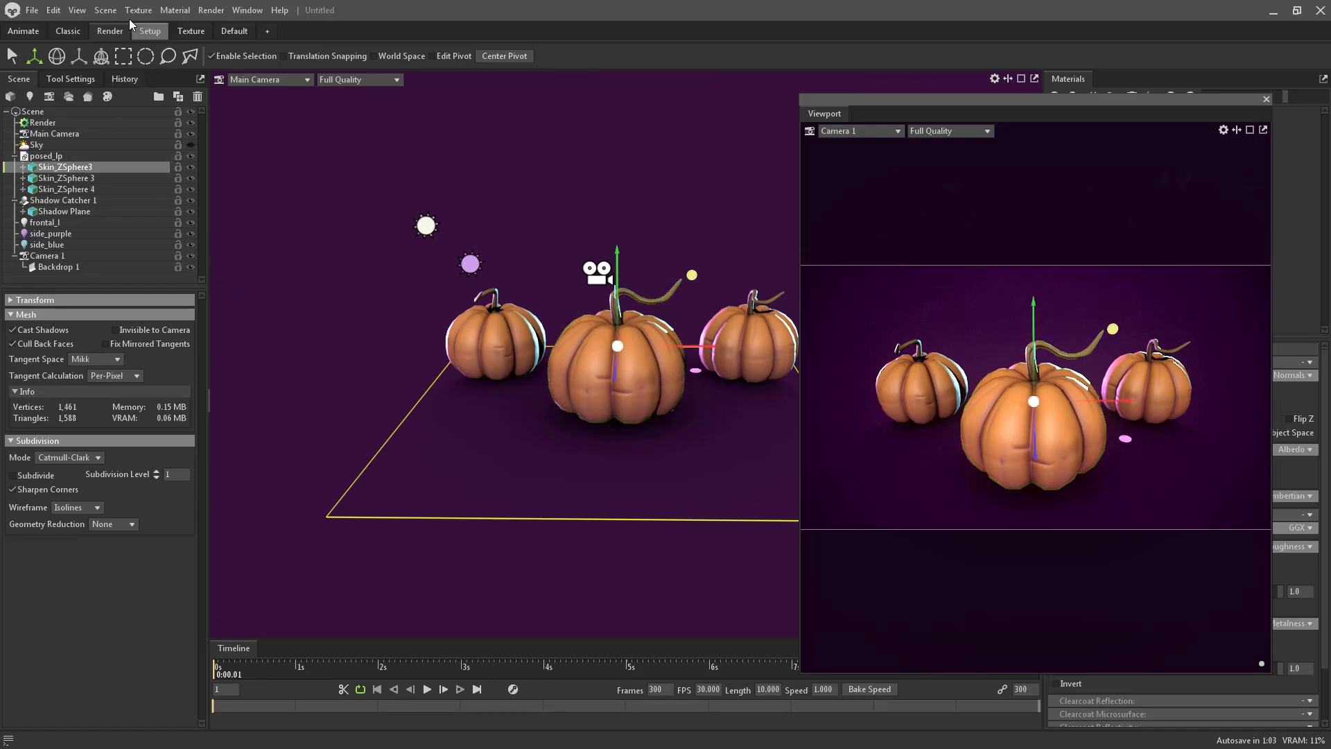
{"action": "left_click", "coordinate": [105, 9]}
{"action": "mouse_move", "coordinate": [154, 28]}
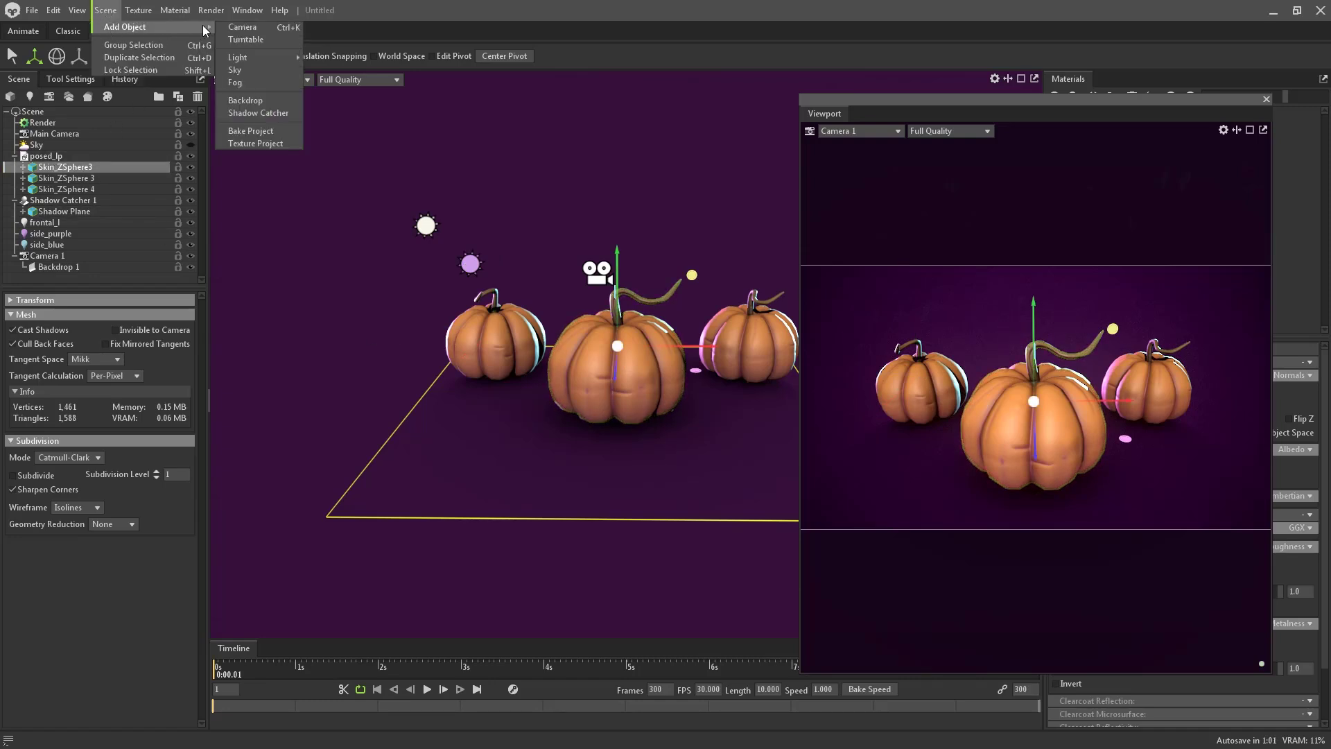
{"action": "left_click", "coordinate": [247, 38]}
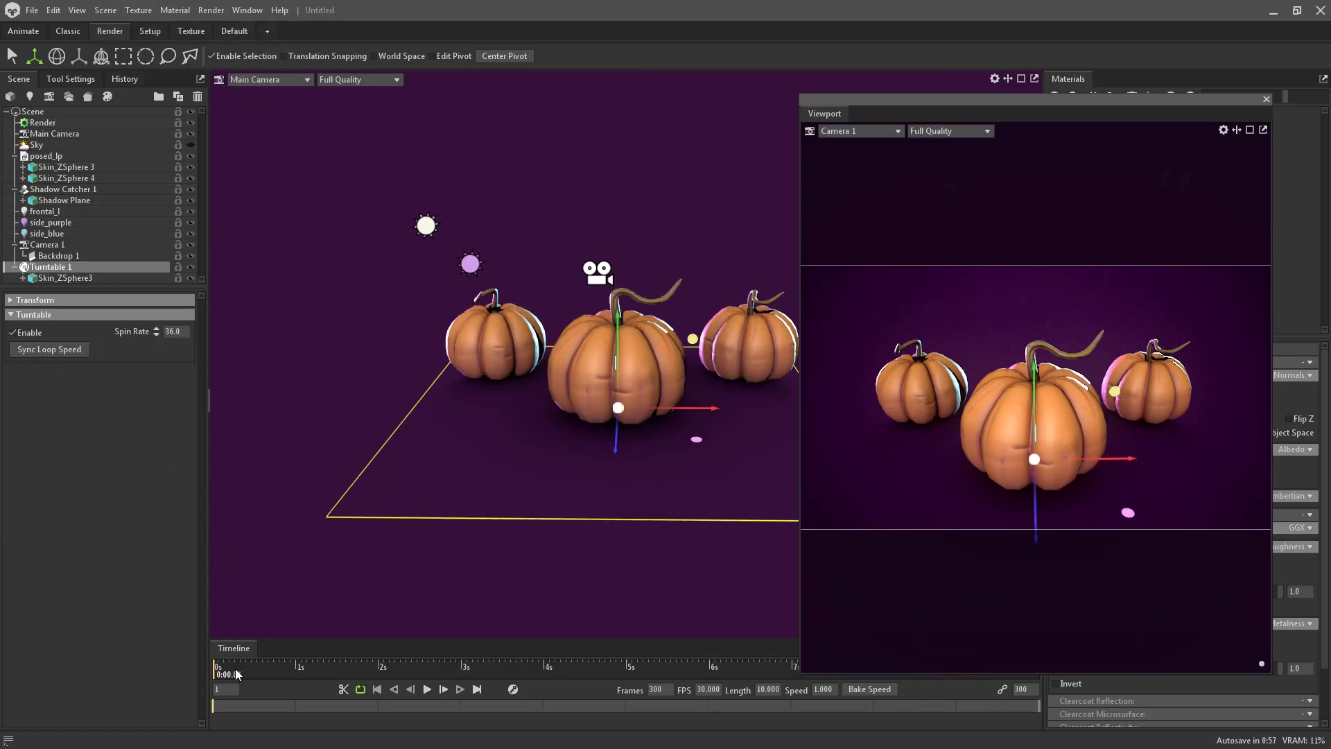
Step: Play the animation to preview the front pumpkin's turntable spin, then stop it and return to the first frame
{"action": "left_click_drag", "start_coordinate": [234, 671], "coordinate": [159, 671]}
{"action": "left_click", "coordinate": [427, 689]}
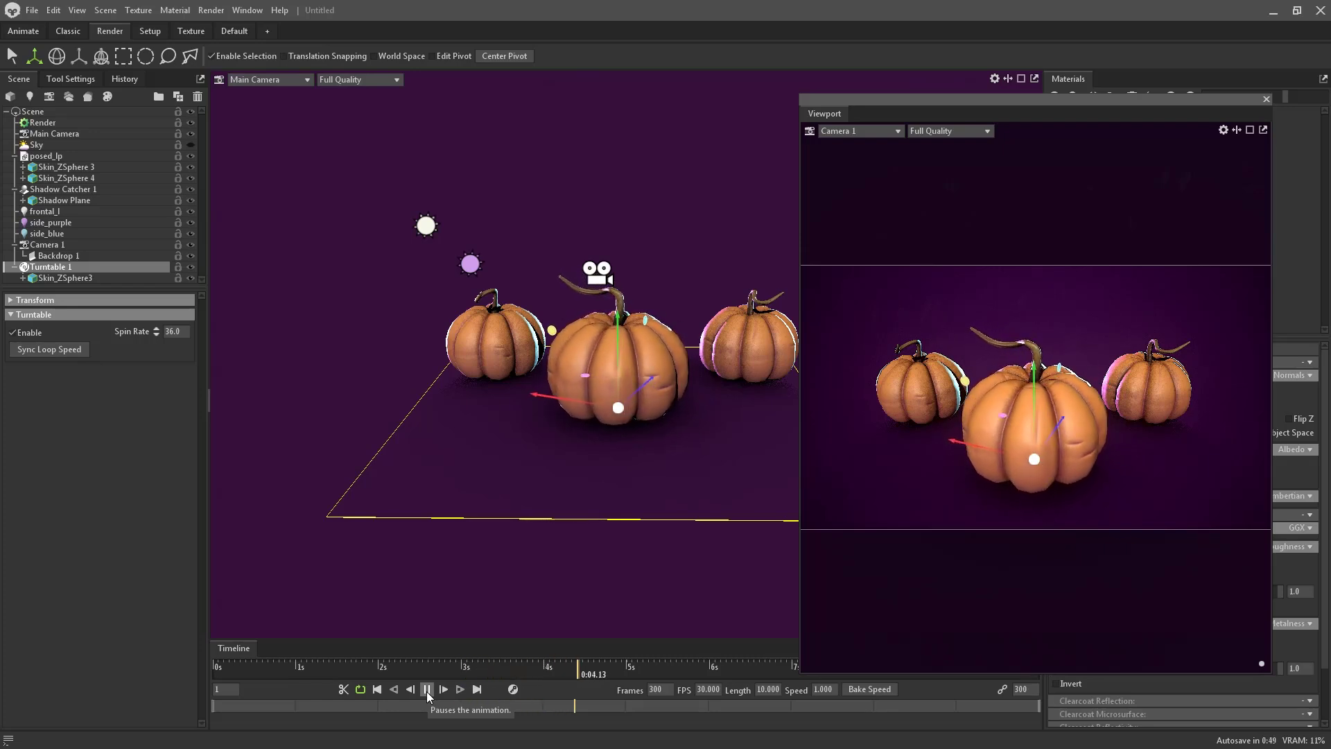
{"action": "left_click", "coordinate": [427, 689]}
{"action": "left_click_drag", "start_coordinate": [627, 675], "coordinate": [153, 648]}
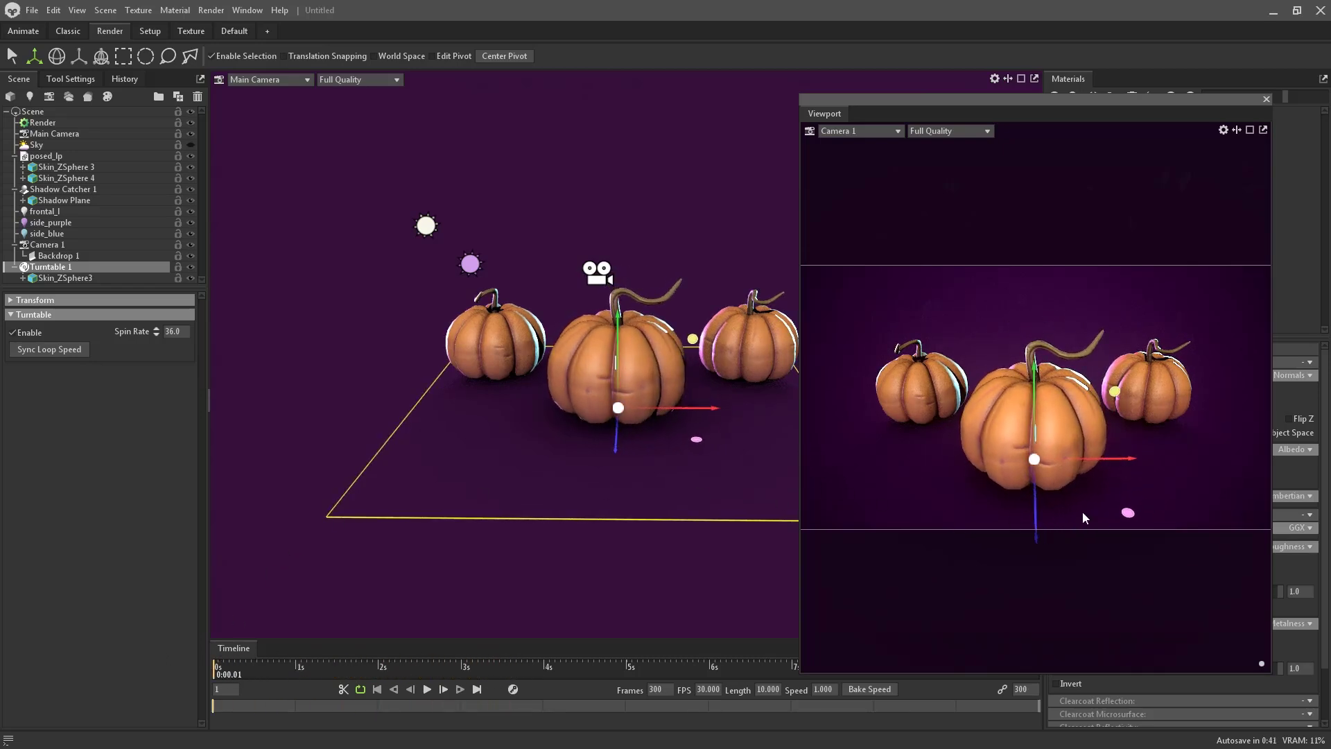
Step: Change Camera 1's vignette color from black to a deep purple, hex 5e007d
{"action": "left_click", "coordinate": [52, 244]}
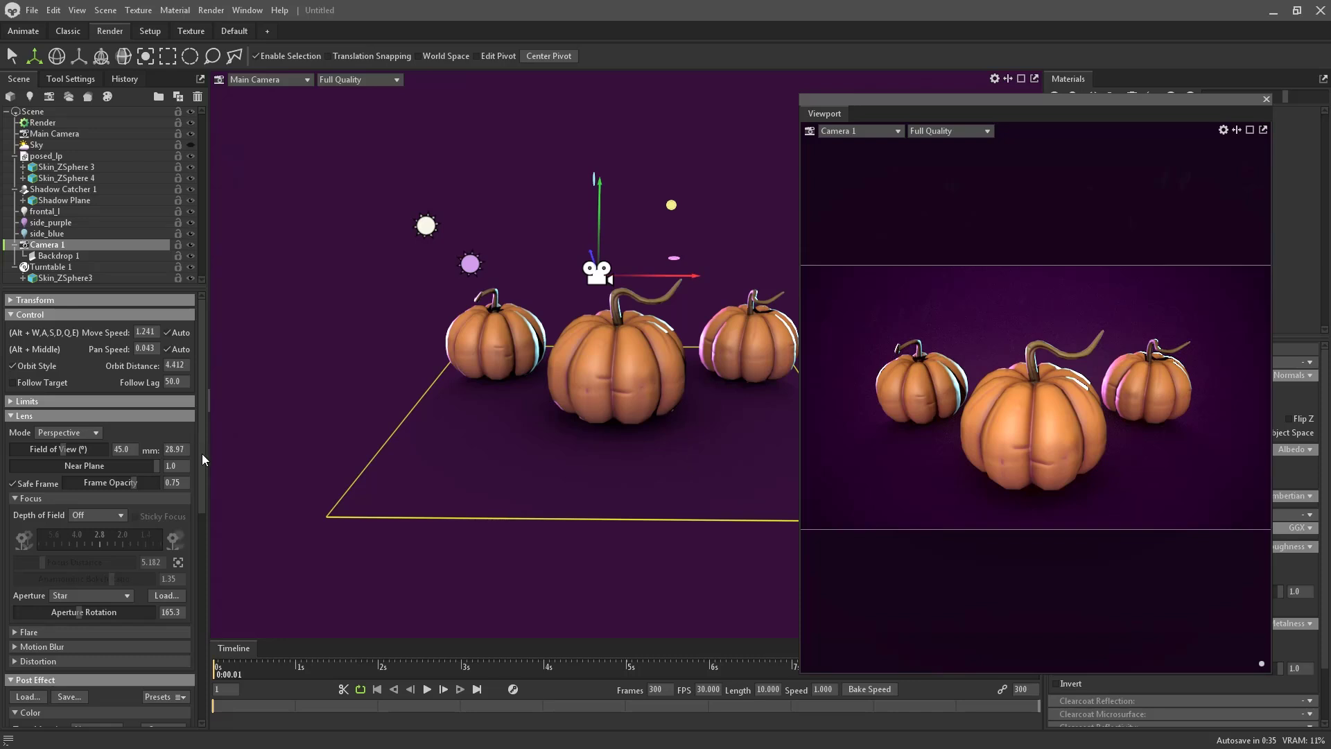
{"action": "left_click_drag", "start_coordinate": [202, 459], "coordinate": [193, 688]}
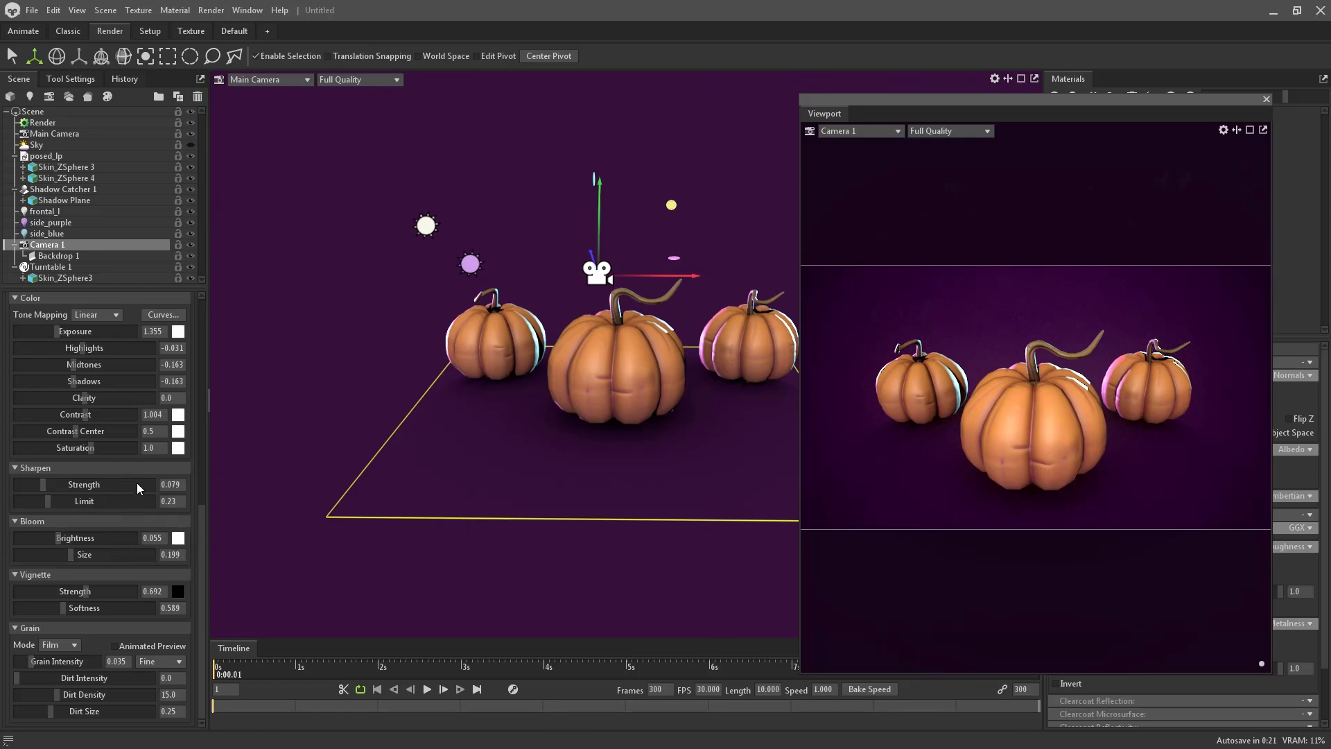
{"action": "left_click", "coordinate": [178, 591]}
{"action": "left_click_drag", "start_coordinate": [922, 289], "coordinate": [365, 323]}
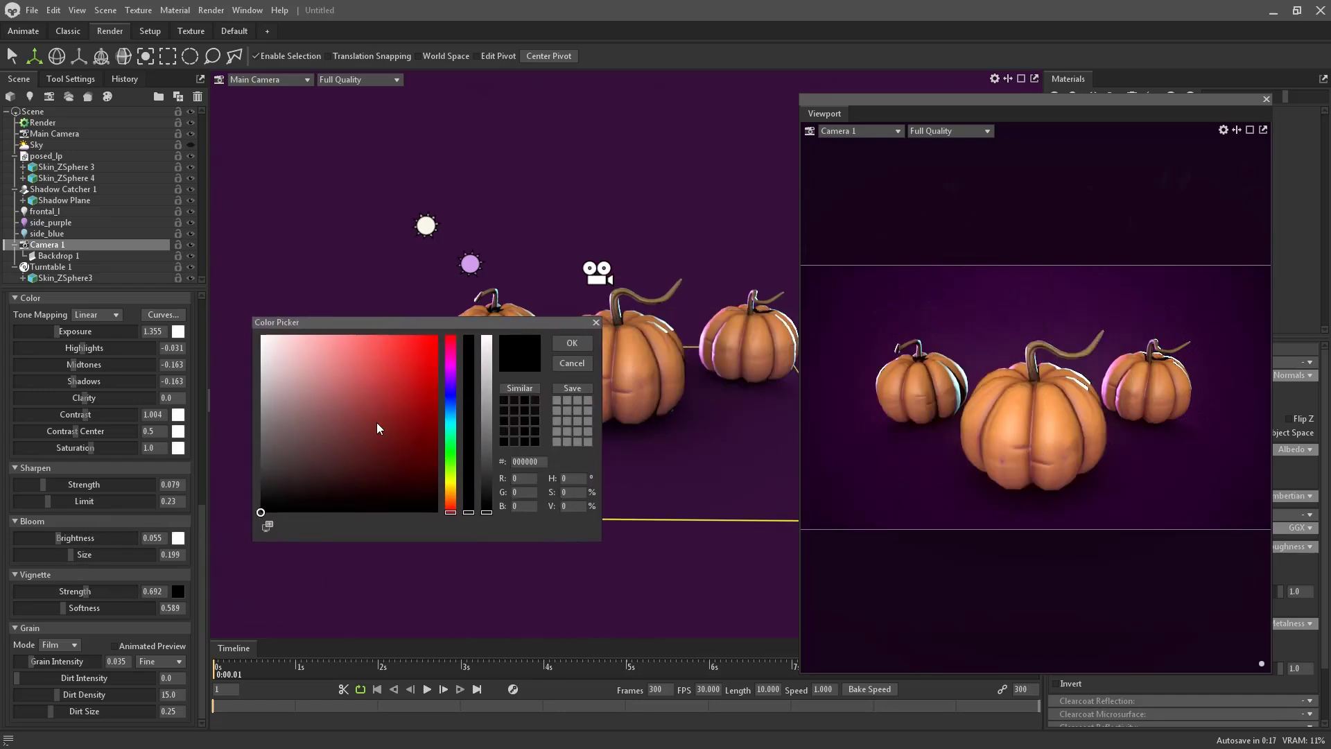
{"action": "left_click", "coordinate": [450, 371]}
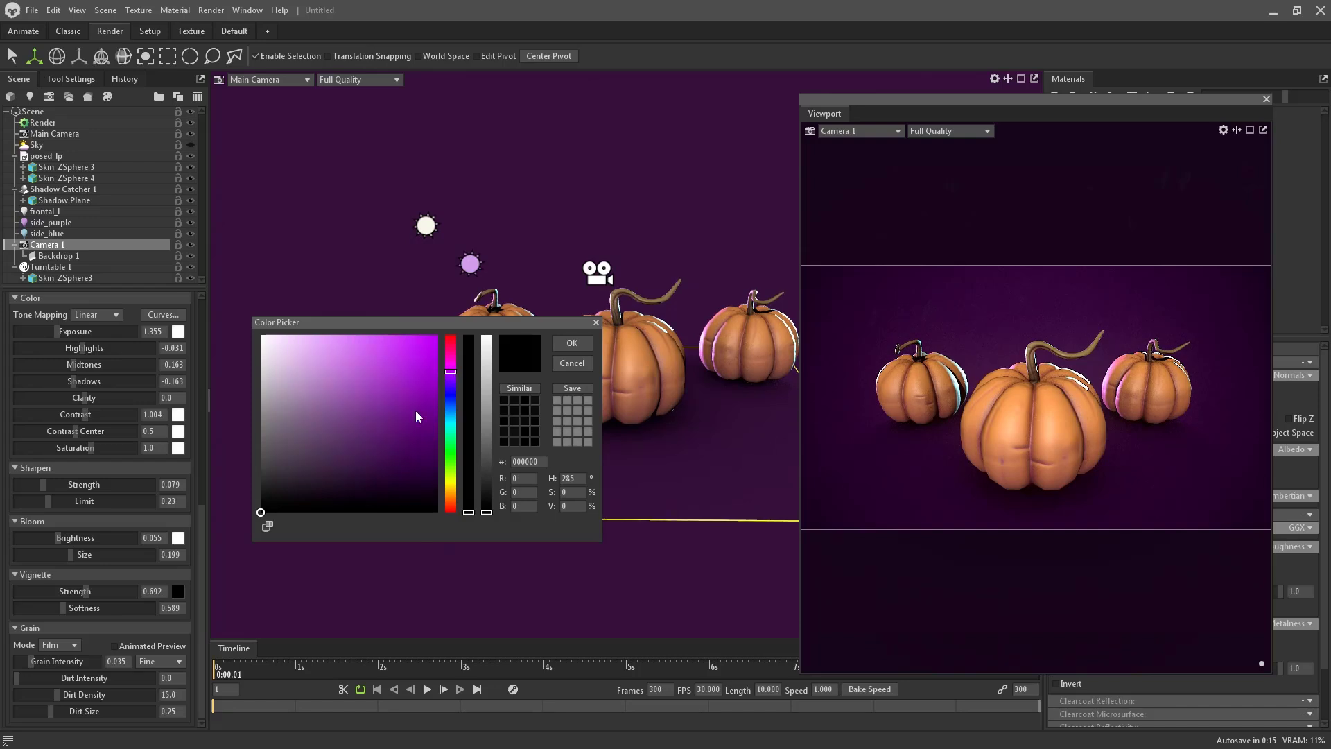
{"action": "left_click_drag", "start_coordinate": [381, 472], "coordinate": [398, 470]}
{"action": "mouse_move", "coordinate": [417, 420]}
{"action": "left_mouse_down"}
{"action": "mouse_move", "coordinate": [431, 417]}
{"action": "mouse_move", "coordinate": [426, 402]}
{"action": "mouse_move", "coordinate": [429, 476]}
{"action": "mouse_move", "coordinate": [438, 424]}
{"action": "left_mouse_up"}
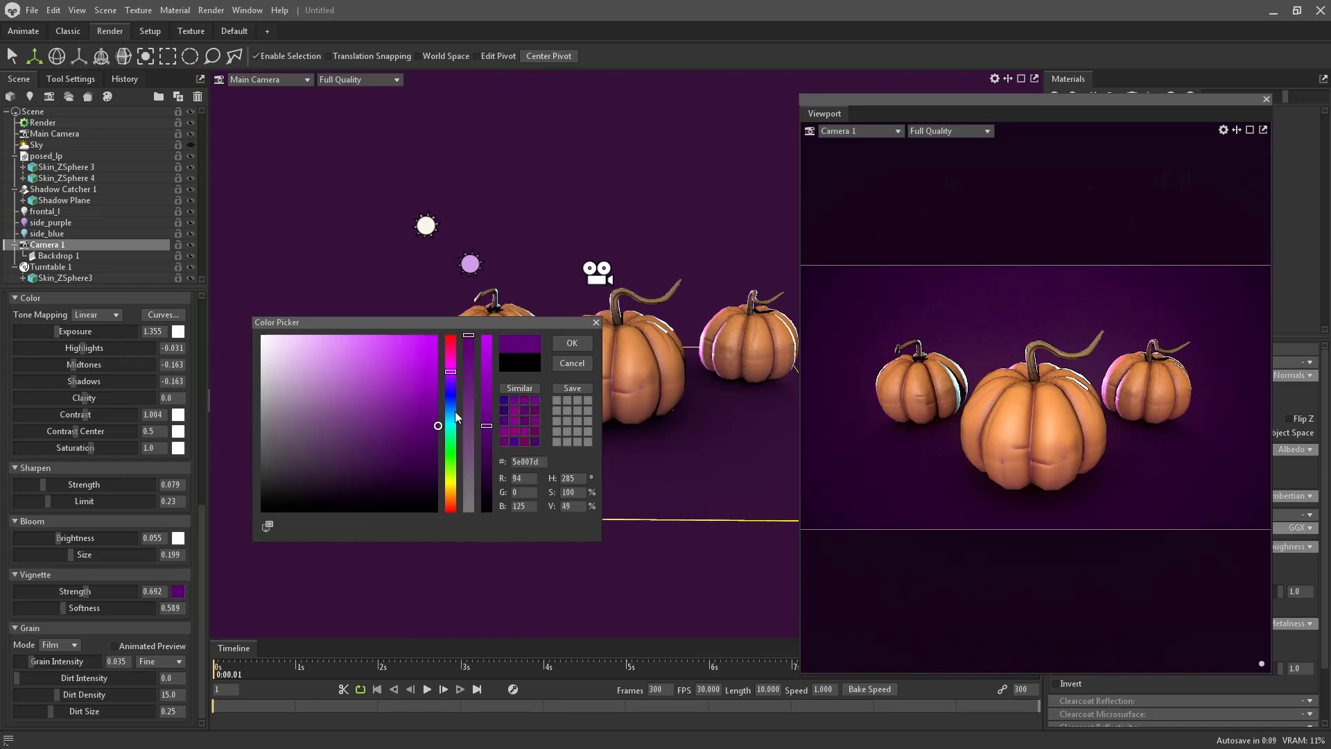
{"action": "left_click", "coordinate": [571, 343]}
Step: Set Camera 1's vignette strength to 1.17 and softness to 0.335, and brighten its color to purple, hex 771197
{"action": "left_click_drag", "start_coordinate": [90, 588], "coordinate": [38, 607]}
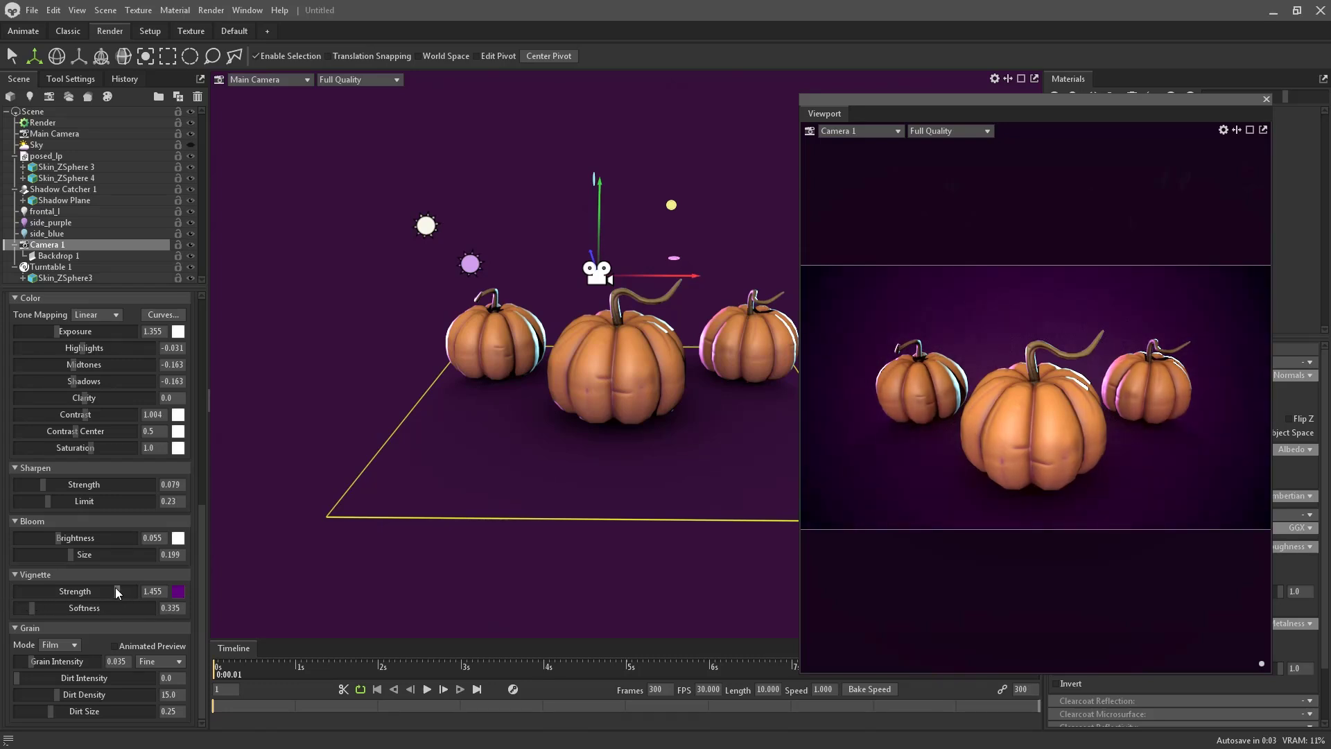
{"action": "left_click_drag", "start_coordinate": [118, 593], "coordinate": [107, 592]}
{"action": "left_click", "coordinate": [178, 591]}
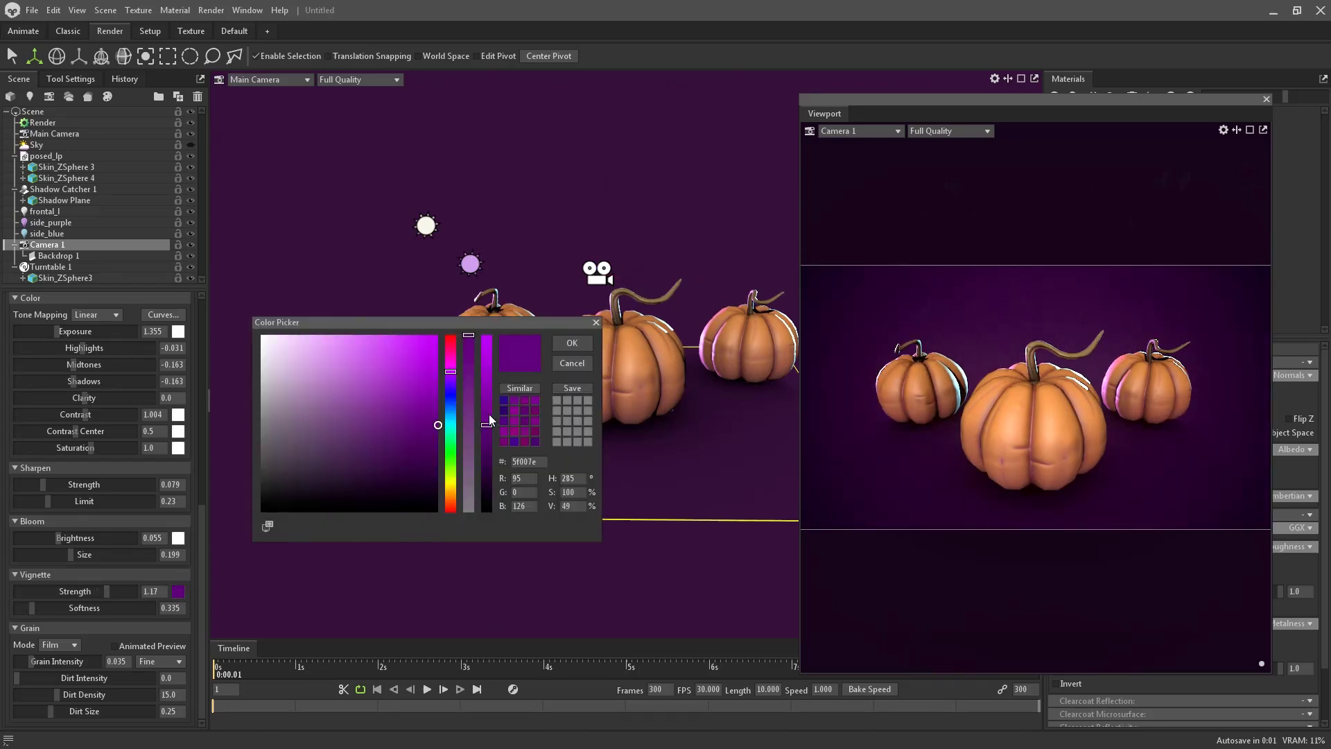
{"action": "mouse_move", "coordinate": [416, 409]}
{"action": "left_mouse_down"}
{"action": "mouse_move", "coordinate": [402, 404]}
{"action": "mouse_move", "coordinate": [417, 407]}
{"action": "left_mouse_up"}
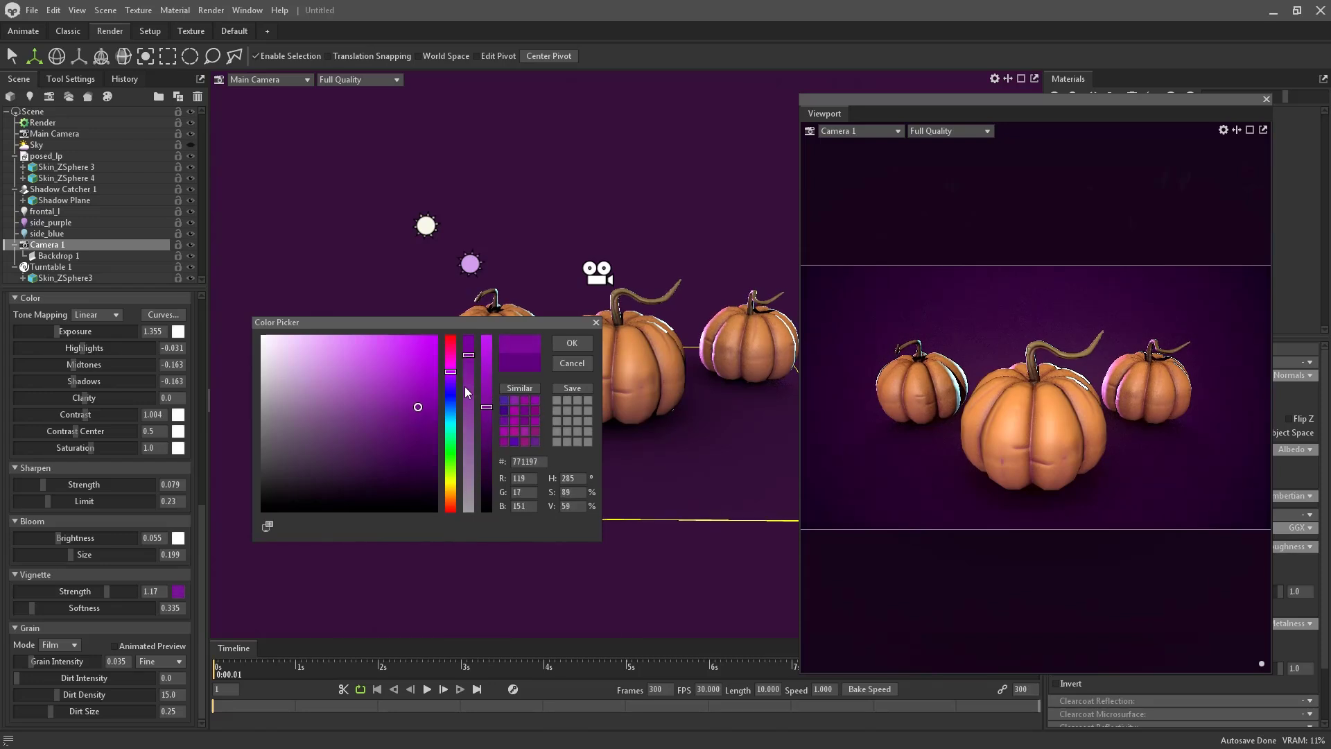
{"action": "left_click", "coordinate": [567, 345]}
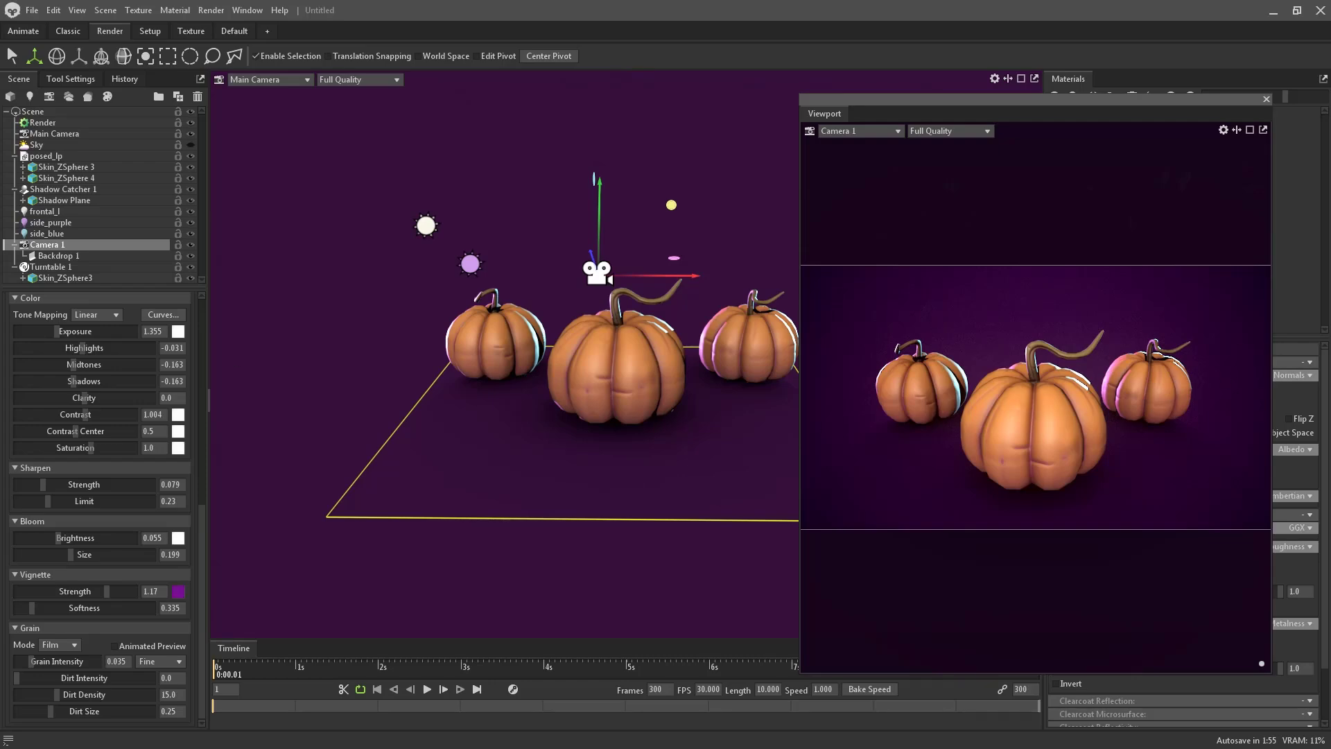
Step: Switch to the Edge browser and search Google Images for "purple gradient 4k"
{"action": "key", "text": "alt+Tab"}
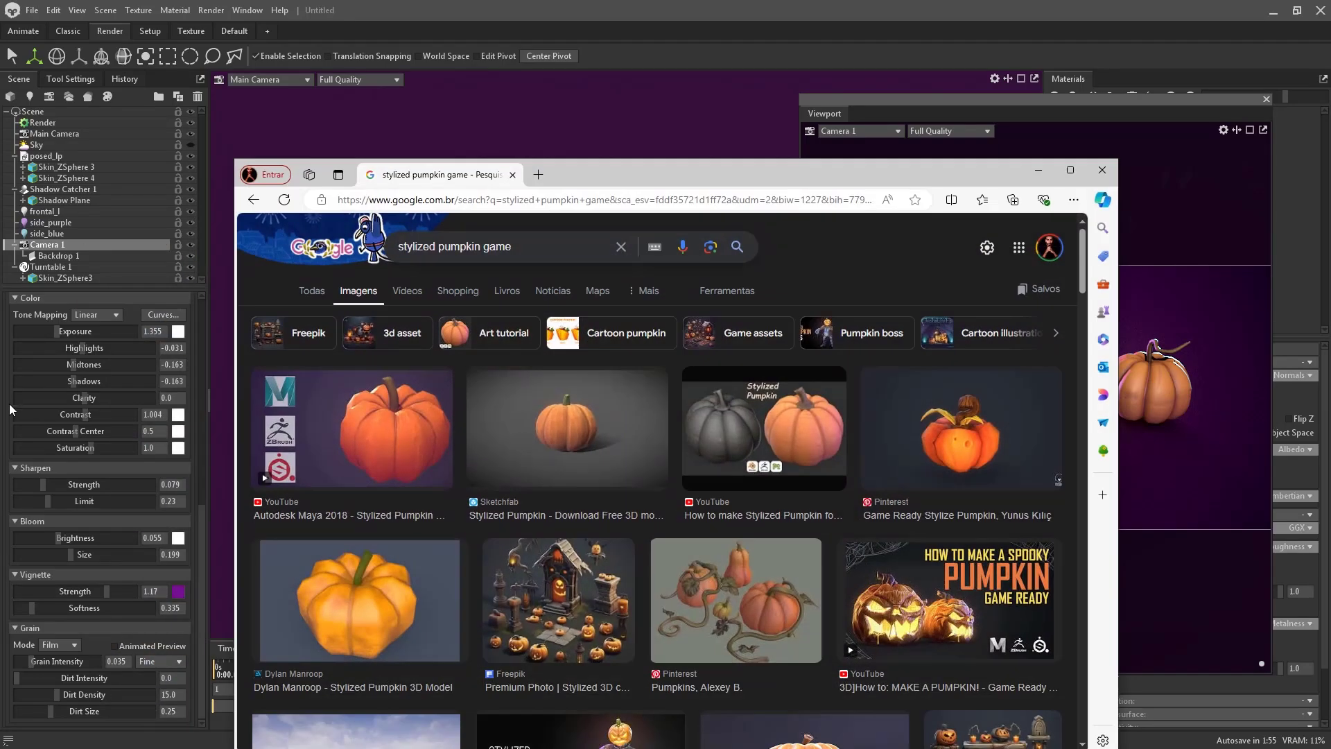
{"action": "key", "text": "ctrl+a"}
{"action": "type", "text": "purple g"}
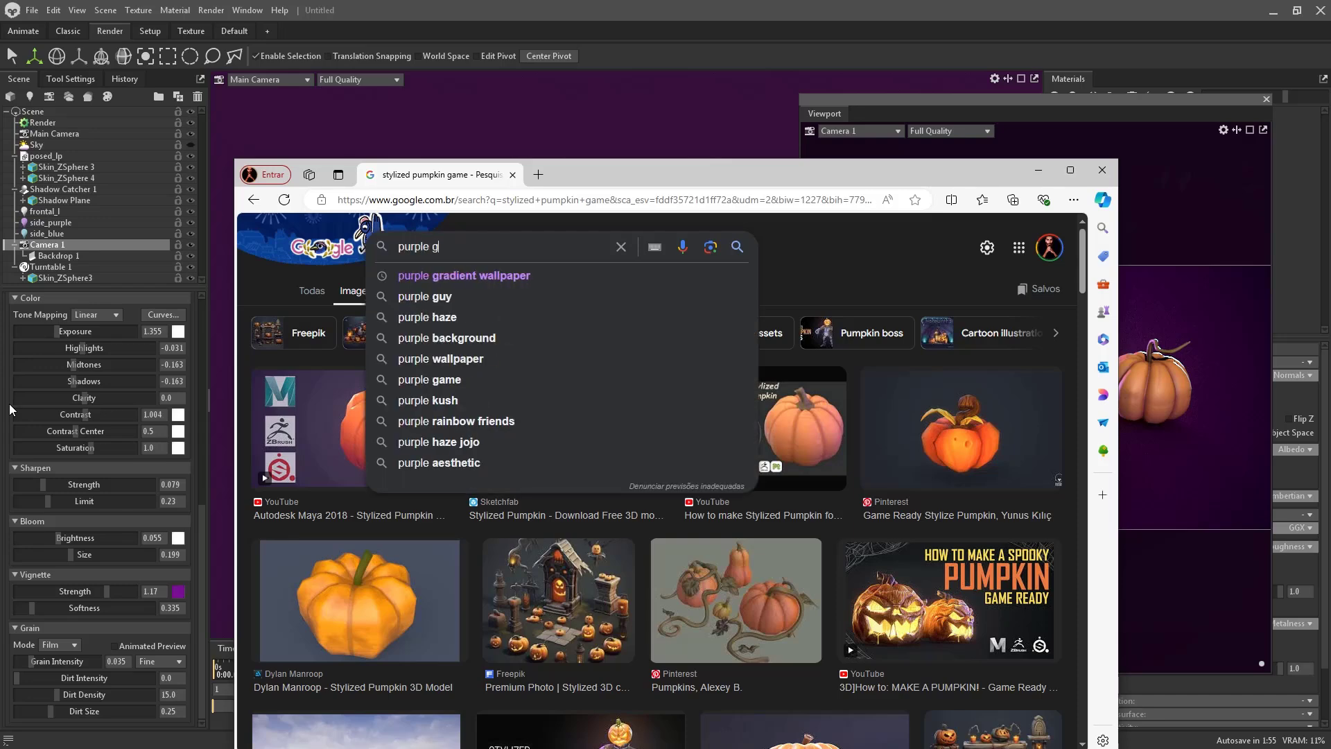
{"action": "type", "text": "radient 4k"}
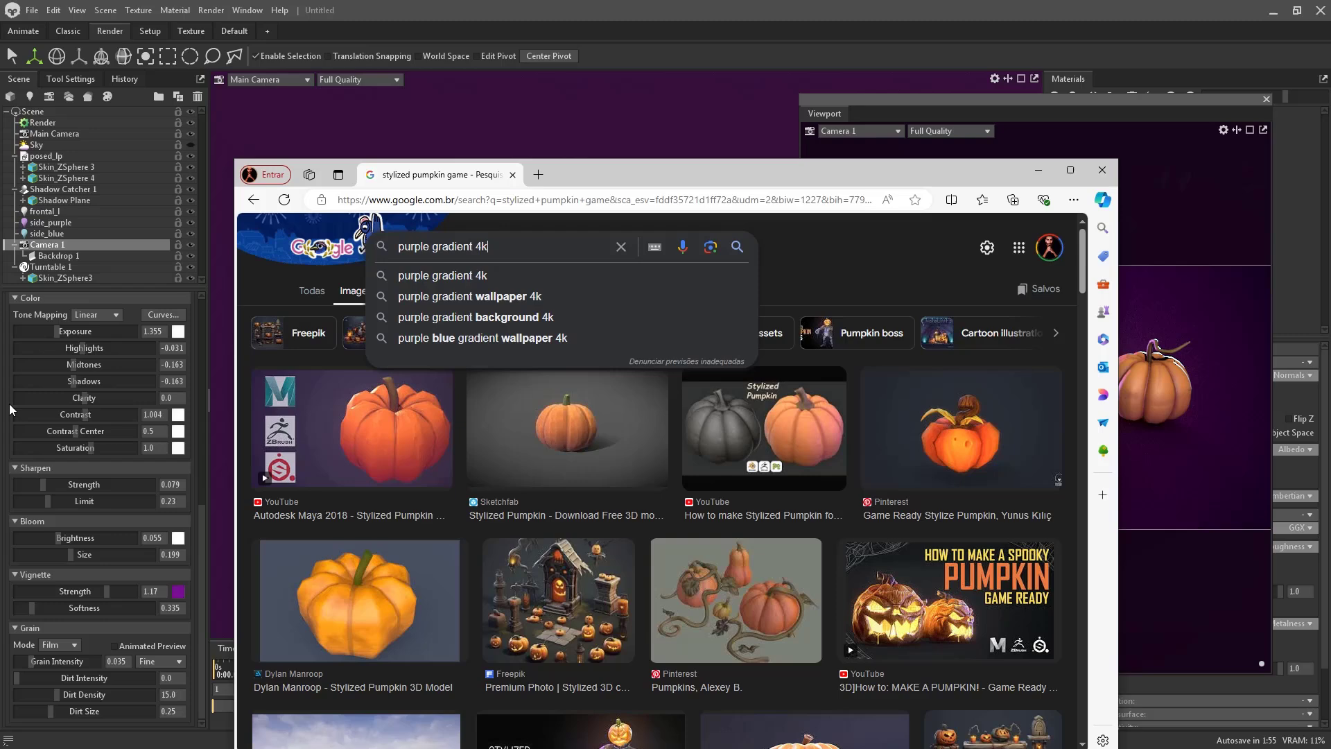
{"action": "key", "text": "Return"}
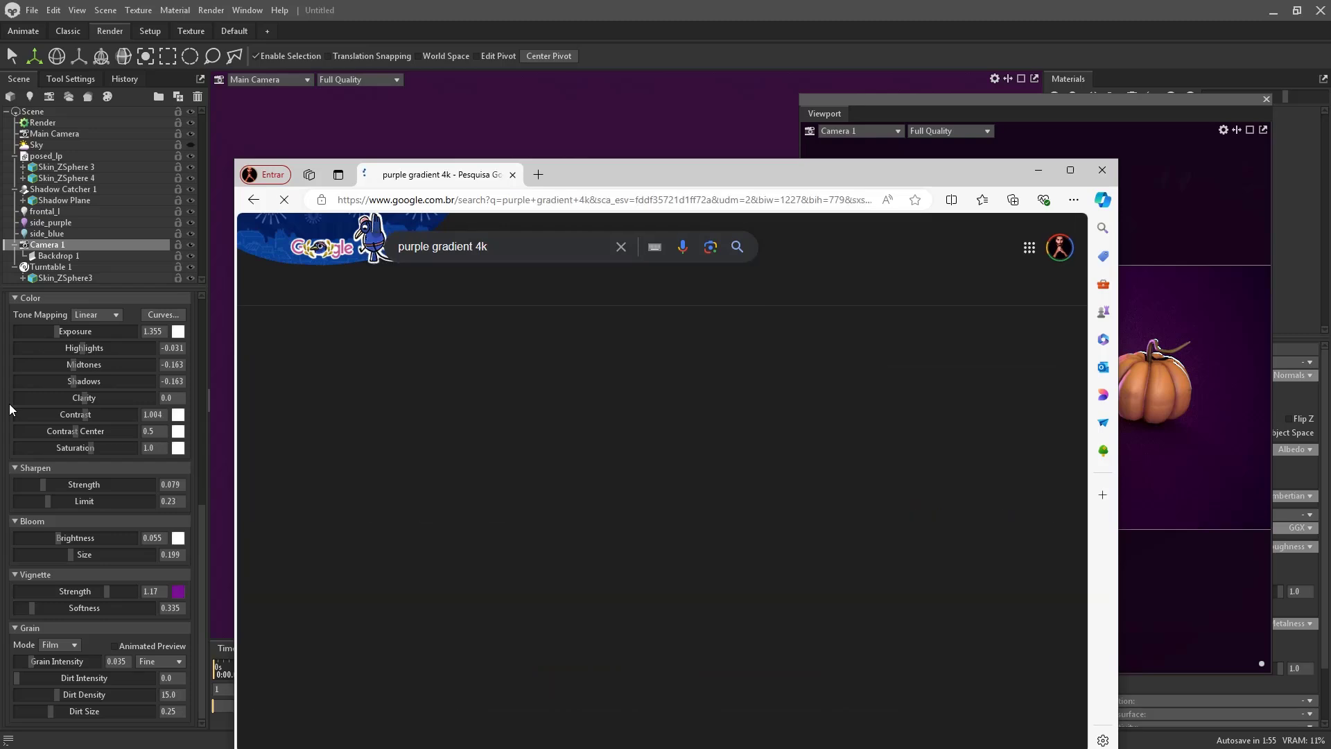
Step: Open the full image of the Getty Images purple gradient result in a new browser tab
{"action": "left_click", "coordinate": [592, 80]}
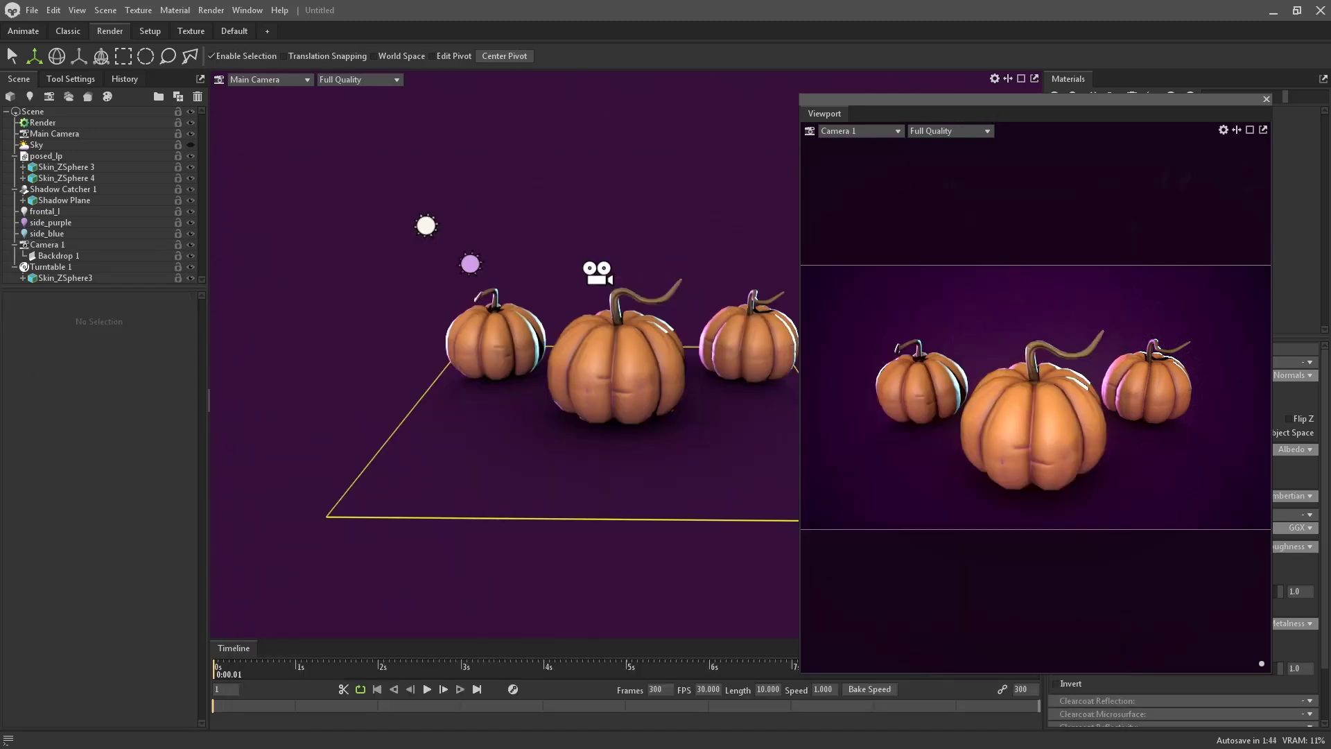
{"action": "key", "text": "alt+Tab"}
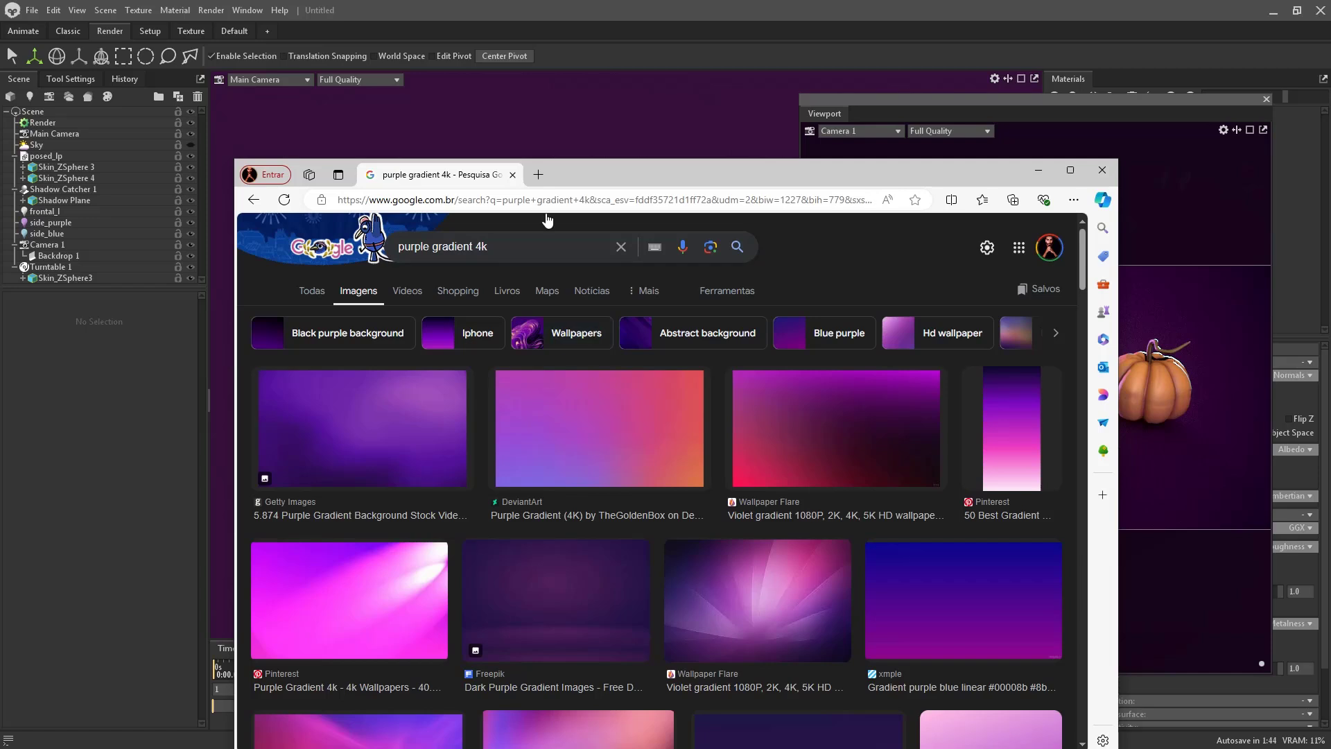
{"action": "left_click", "coordinate": [371, 419]}
{"action": "right_click", "coordinate": [910, 525]}
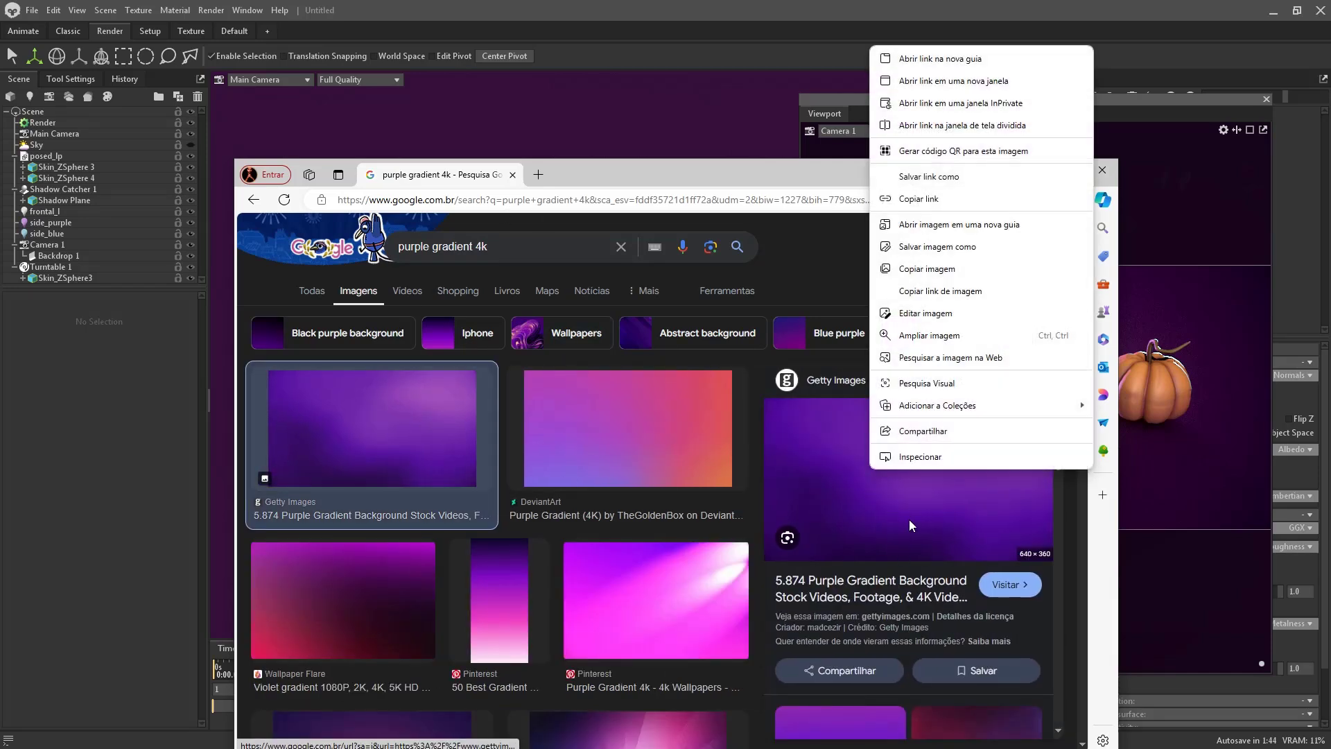
{"action": "left_click", "coordinate": [942, 224]}
Step: Open the Freepik dark purple gradient image in its own browser tab and switch to that tab
{"action": "scroll", "coordinate": [828, 489], "scroll_direction": "down", "scroll_amount": 1}
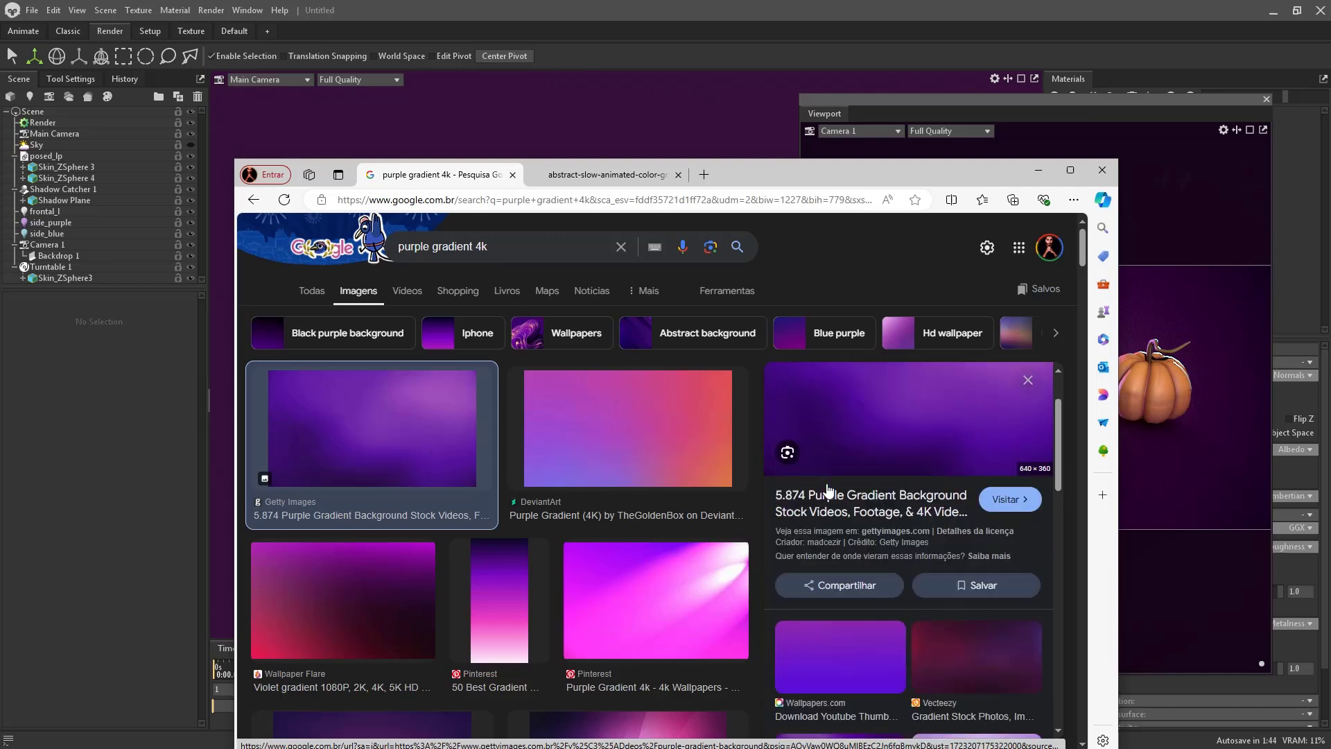
{"action": "scroll", "coordinate": [829, 490], "scroll_direction": "down", "scroll_amount": 2}
{"action": "scroll", "coordinate": [600, 571], "scroll_direction": "down", "scroll_amount": 5}
{"action": "left_click", "coordinate": [437, 395]}
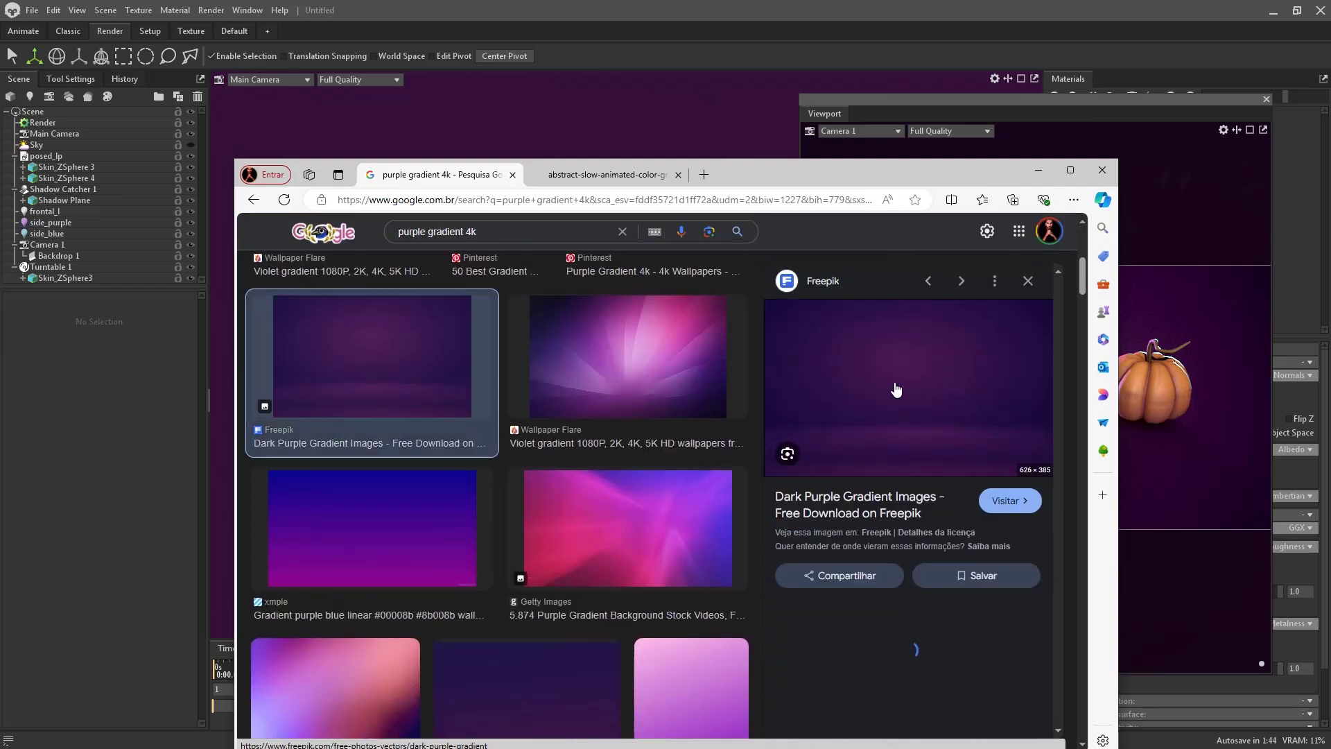
{"action": "right_click", "coordinate": [894, 390]}
{"action": "left_click", "coordinate": [932, 504]}
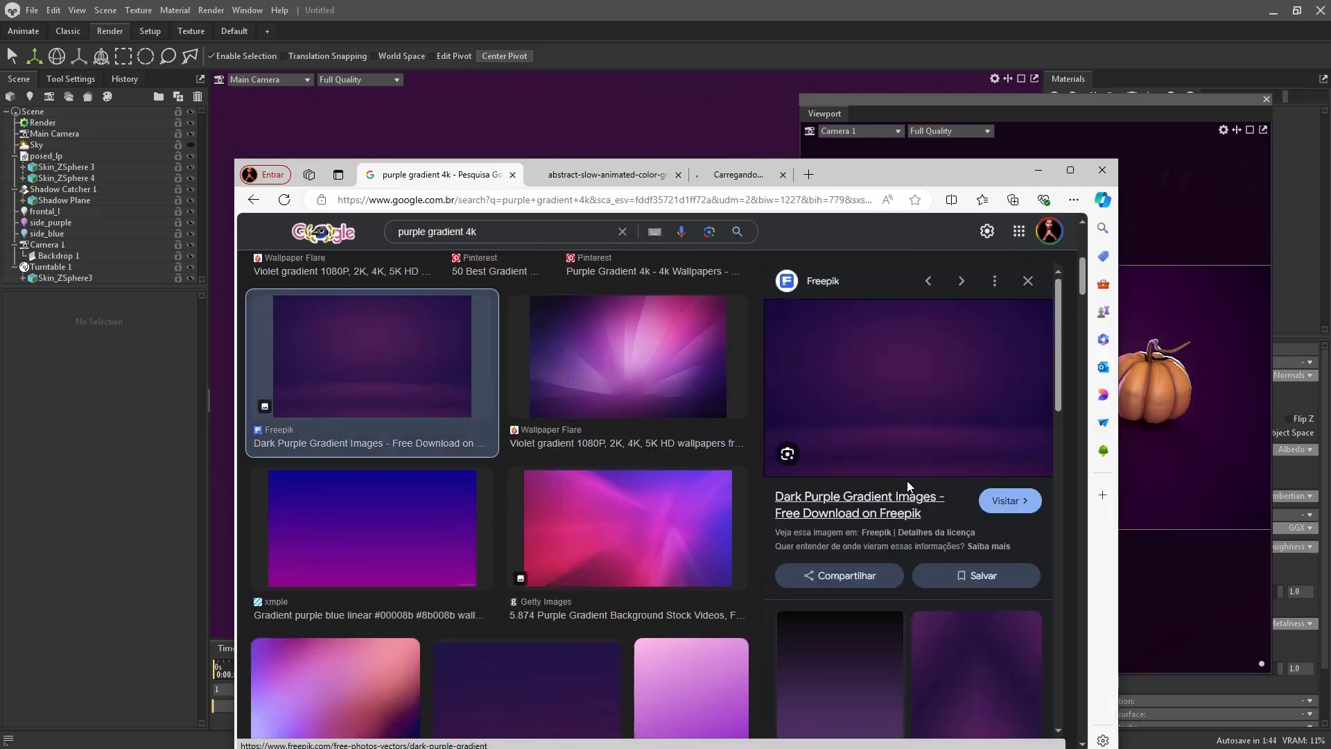
{"action": "key", "text": "ctrl+Tab"}
{"action": "key", "text": "ctrl+Tab"}
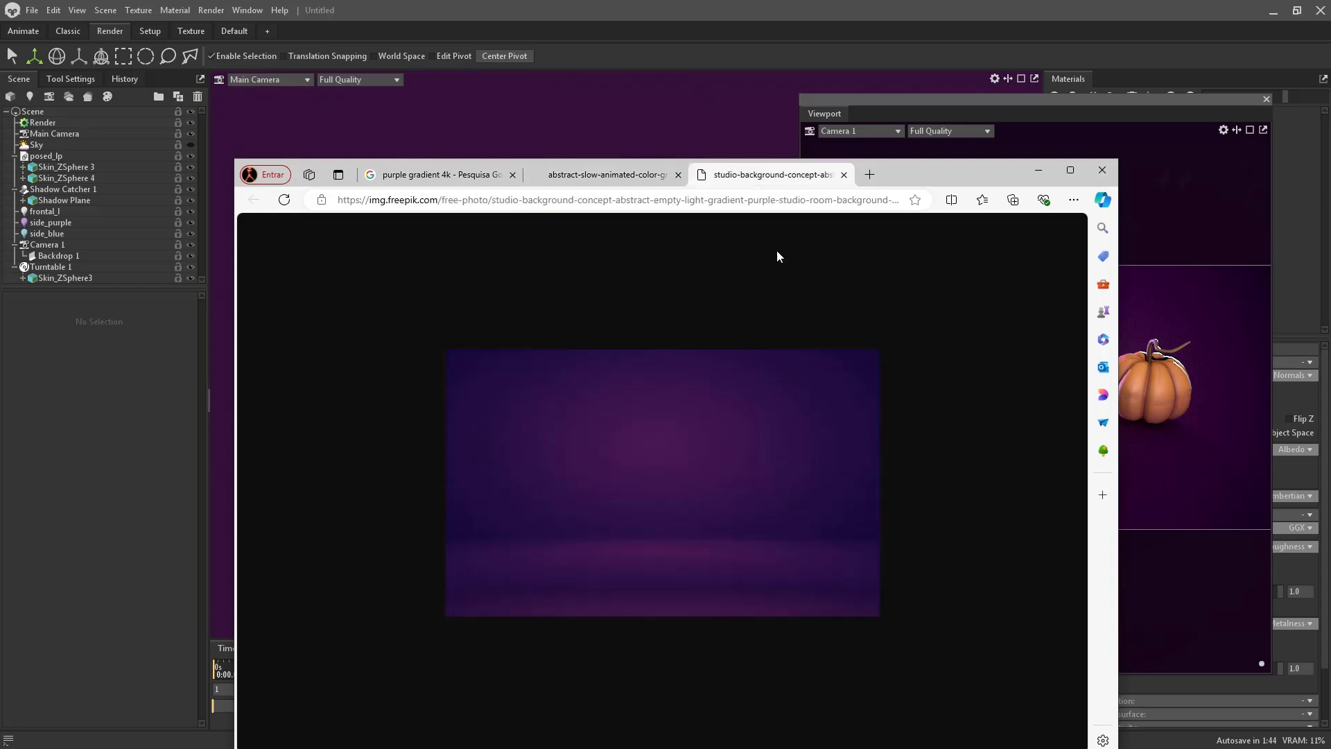
Step: Save the Freepik purple studio background image to disk and minimize the browser to return to Marmoset Toolbag
{"action": "right_click", "coordinate": [657, 414]}
{"action": "left_click", "coordinate": [697, 441]}
{"action": "left_click", "coordinate": [778, 484]}
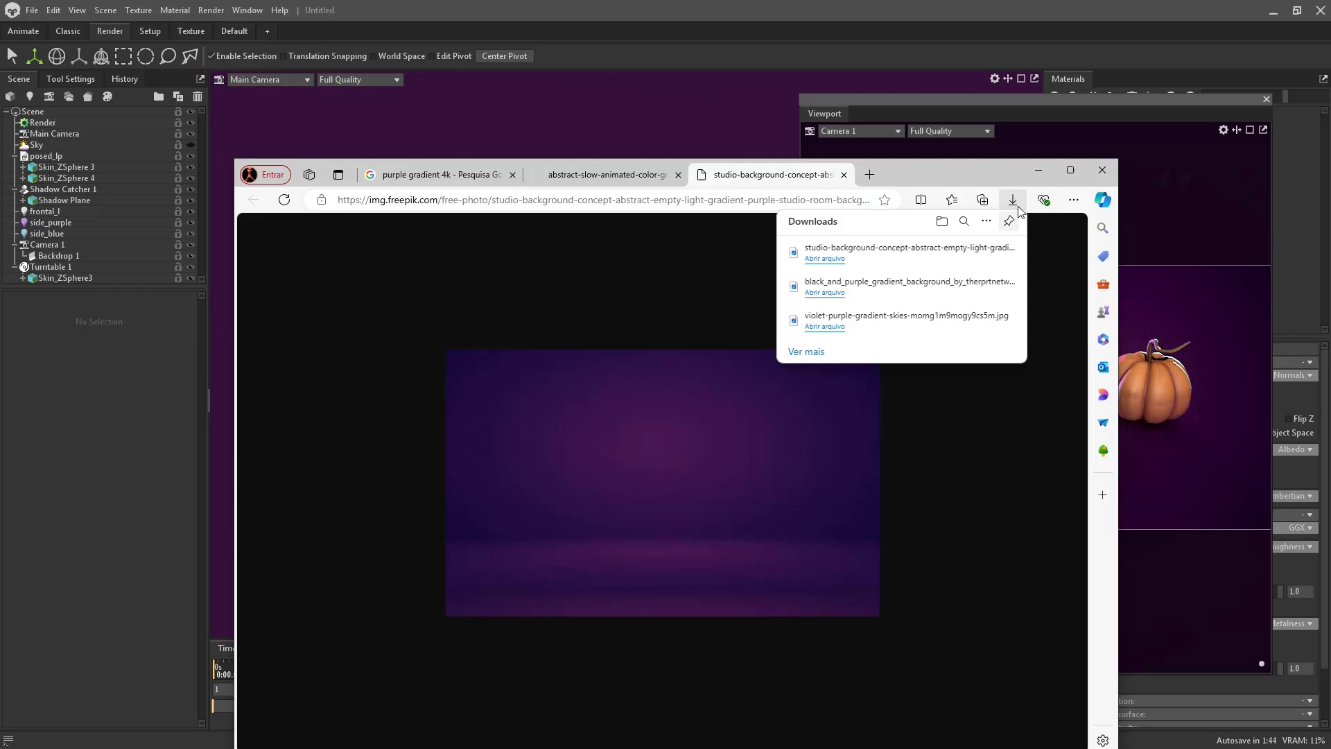
{"action": "left_click", "coordinate": [1037, 172]}
{"action": "left_click", "coordinate": [70, 254]}
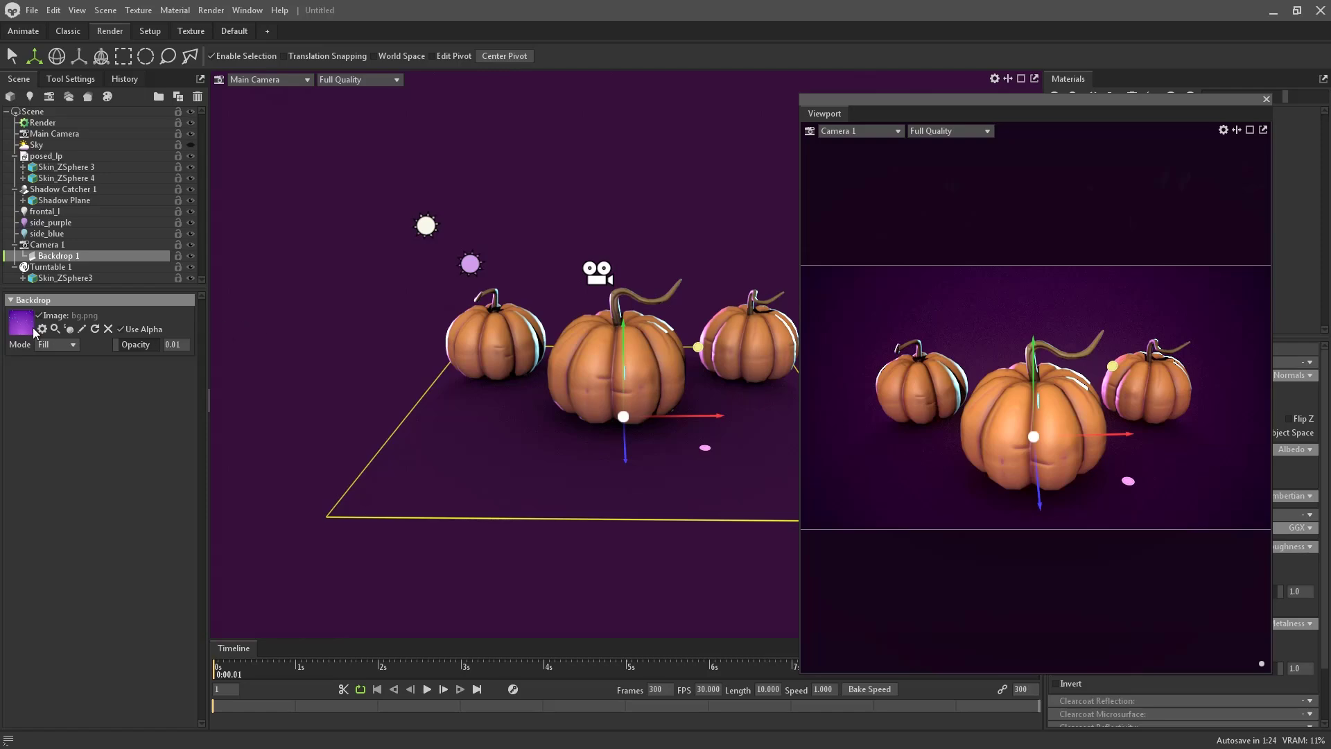
{"action": "left_click_drag", "start_coordinate": [0, 179], "coordinate": [430, 149]}
{"action": "double_click", "coordinate": [555, 274]}
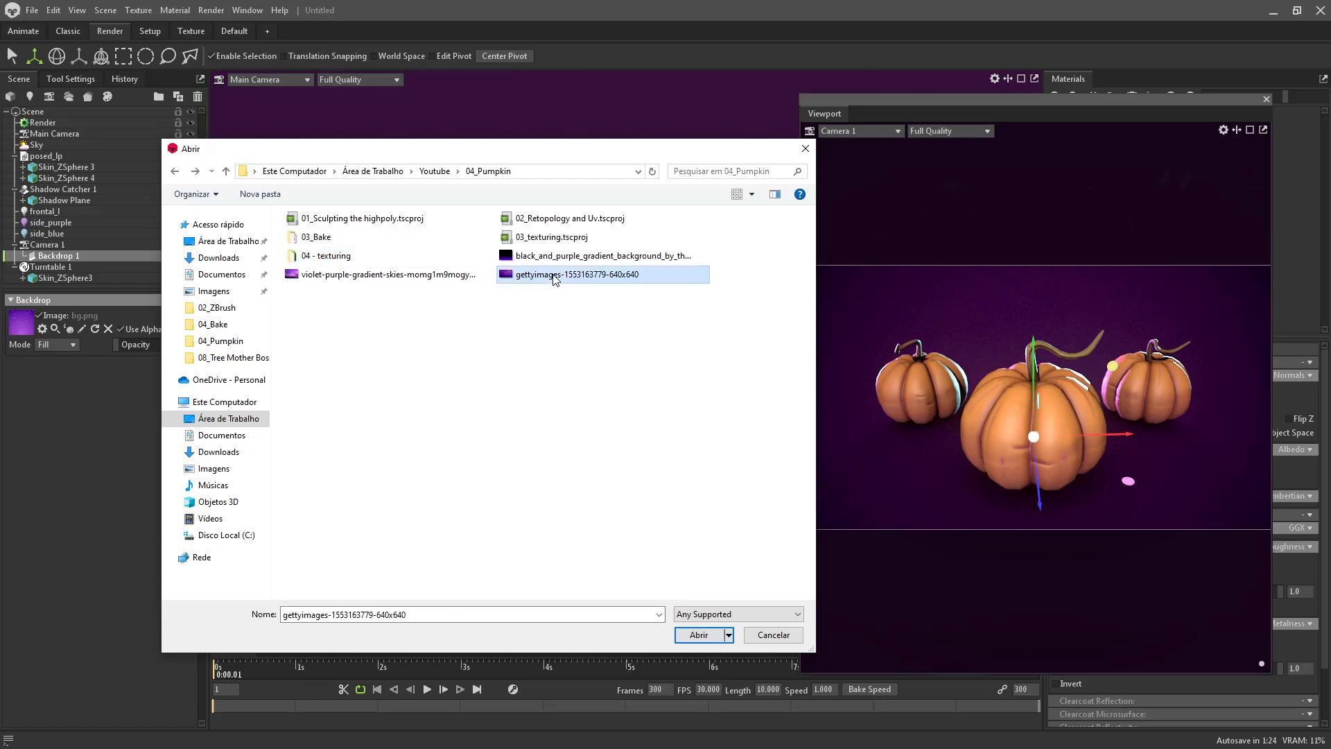
{"action": "left_click_drag", "start_coordinate": [111, 343], "coordinate": [131, 343]}
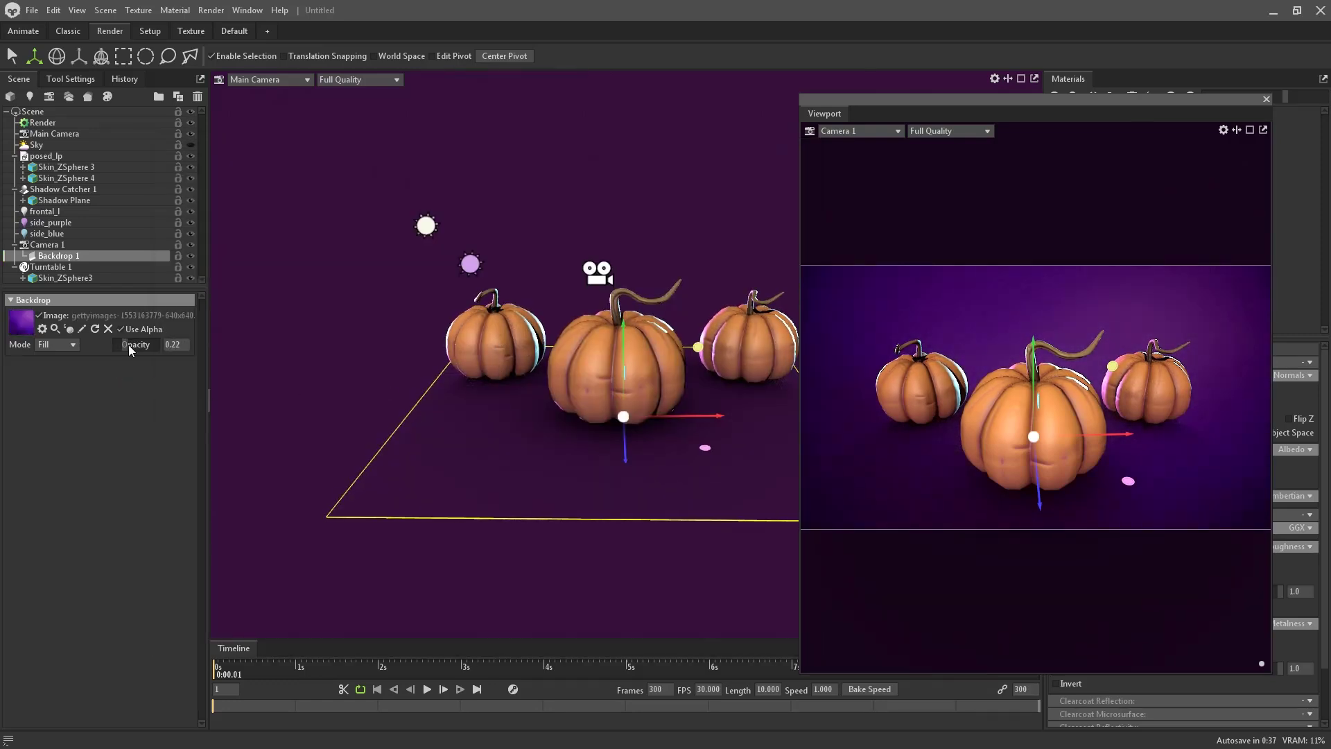
Step: Close the floating Camera 1 viewport and show Camera 1 in the main viewport instead
{"action": "left_click_drag", "start_coordinate": [897, 105], "coordinate": [582, 128]}
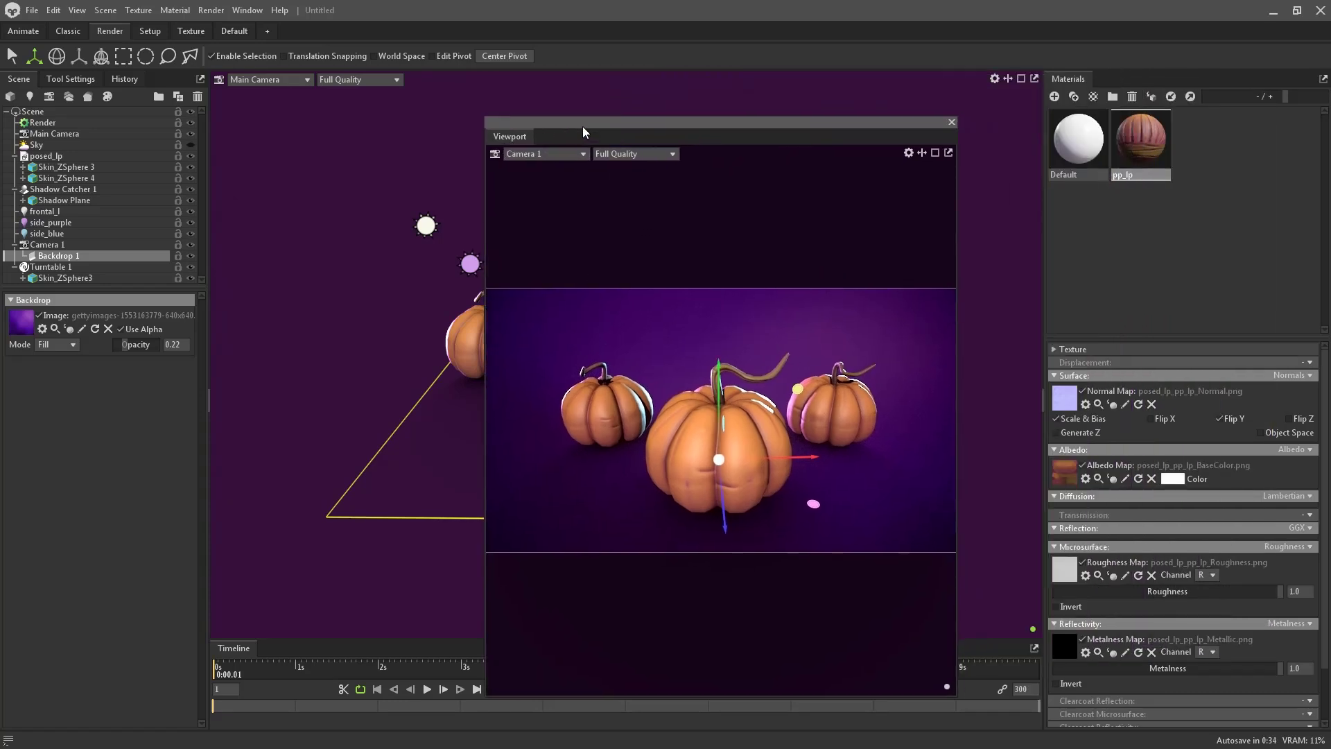
{"action": "left_click", "coordinate": [951, 124]}
{"action": "left_click", "coordinate": [233, 79]}
{"action": "mouse_move", "coordinate": [274, 92]}
{"action": "left_click", "coordinate": [348, 105]}
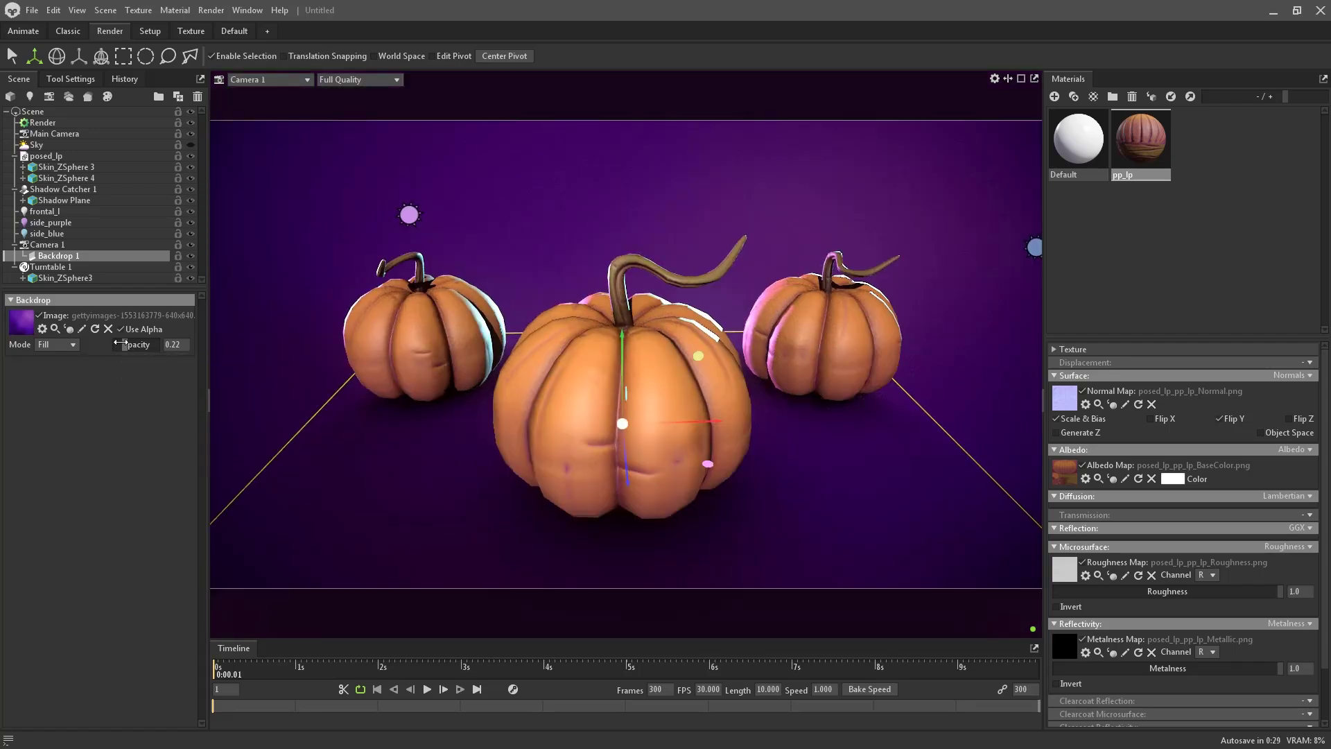
Step: Try lower opacities such as 0.1 for Backdrop 1, then settle on 0.322
{"action": "left_click_drag", "start_coordinate": [122, 342], "coordinate": [120, 344]}
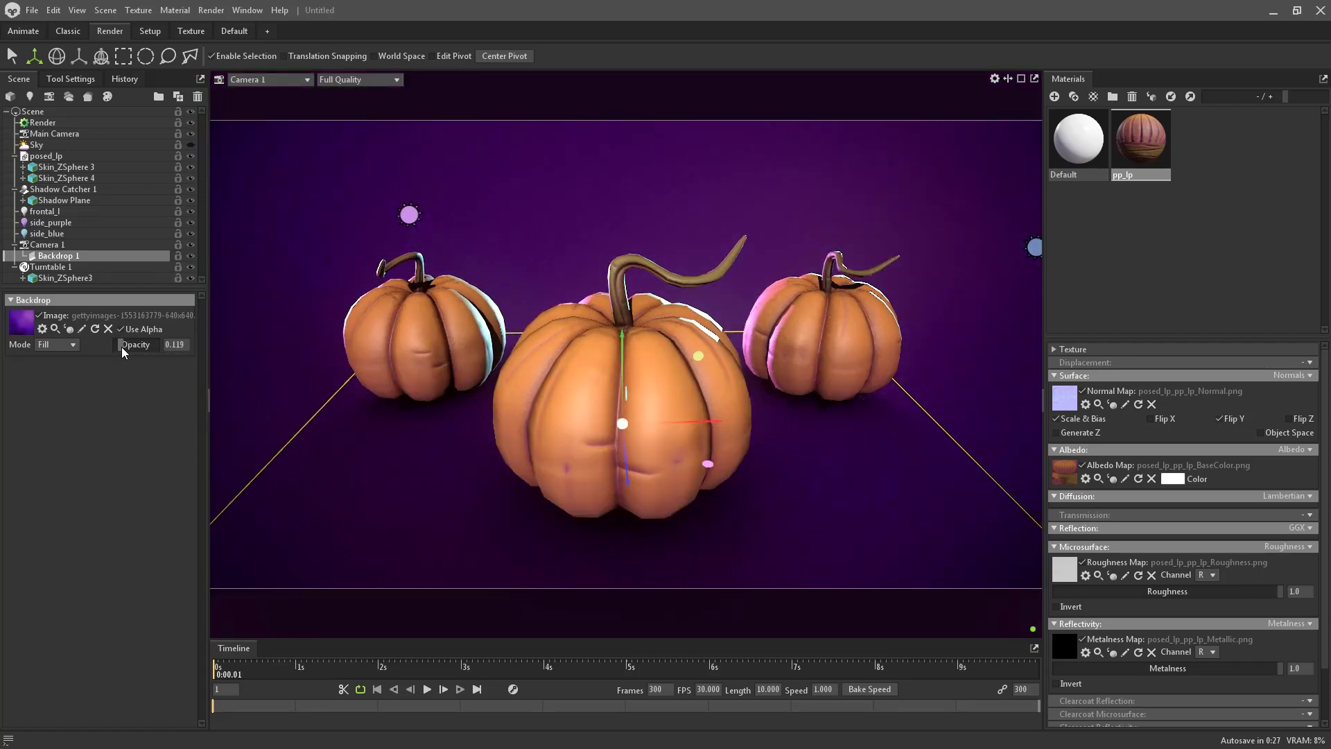
{"action": "left_click", "coordinate": [187, 345]}
{"action": "type", "text": "0.1"}
{"action": "key", "text": "Return"}
{"action": "left_click_drag", "start_coordinate": [119, 344], "coordinate": [129, 344]}
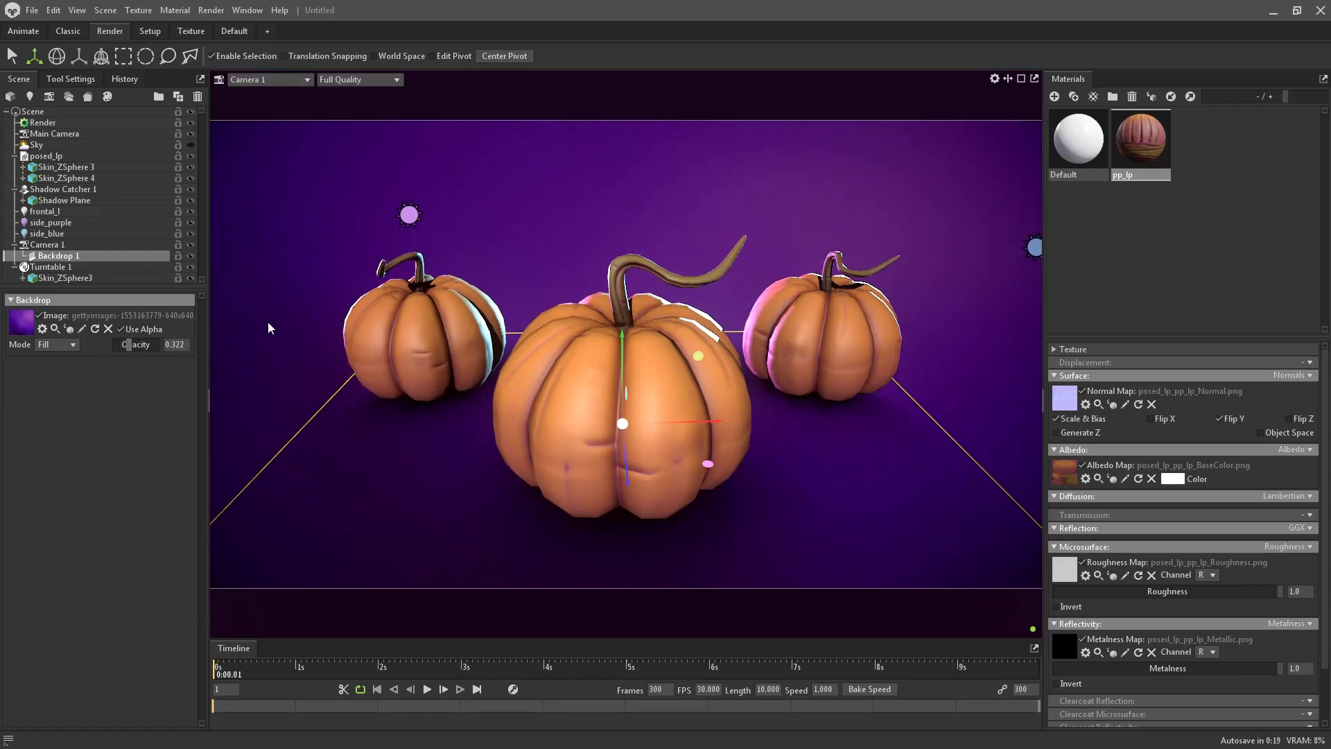
Step: Clear the selection and turn off Show Guides in the viewport settings
{"action": "left_click", "coordinate": [485, 236]}
{"action": "left_click", "coordinate": [994, 79]}
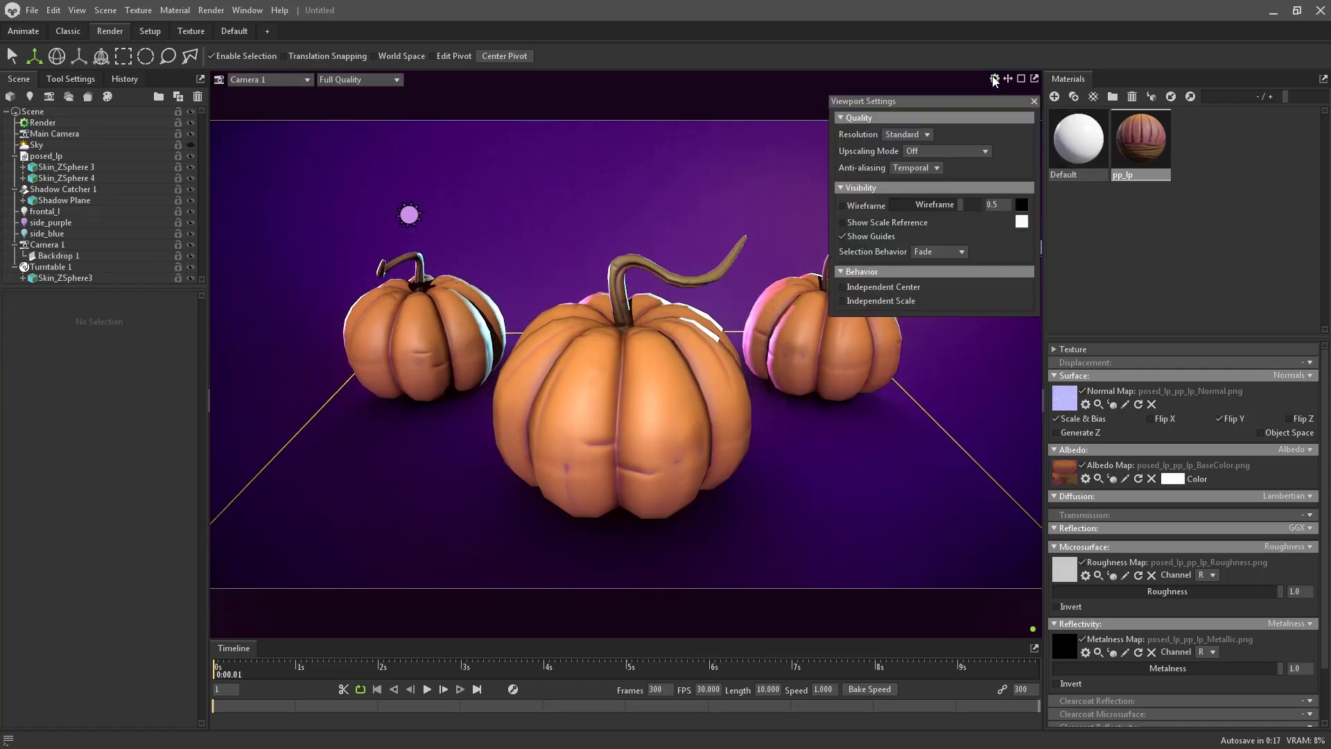
{"action": "left_click", "coordinate": [887, 236]}
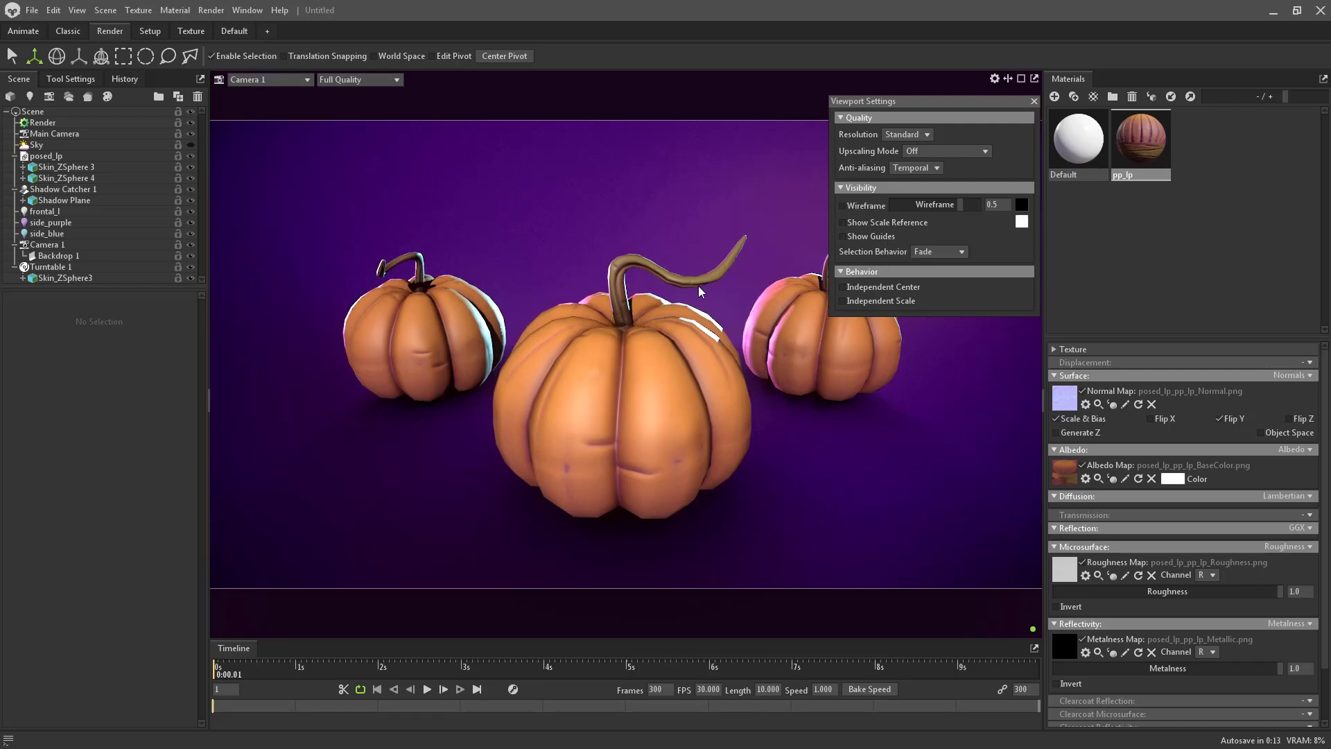
Step: Toggle the side_blue light's visibility to check its effect, and change its color to a more saturated light blue
{"action": "left_click", "coordinate": [192, 233]}
{"action": "left_click", "coordinate": [192, 233]}
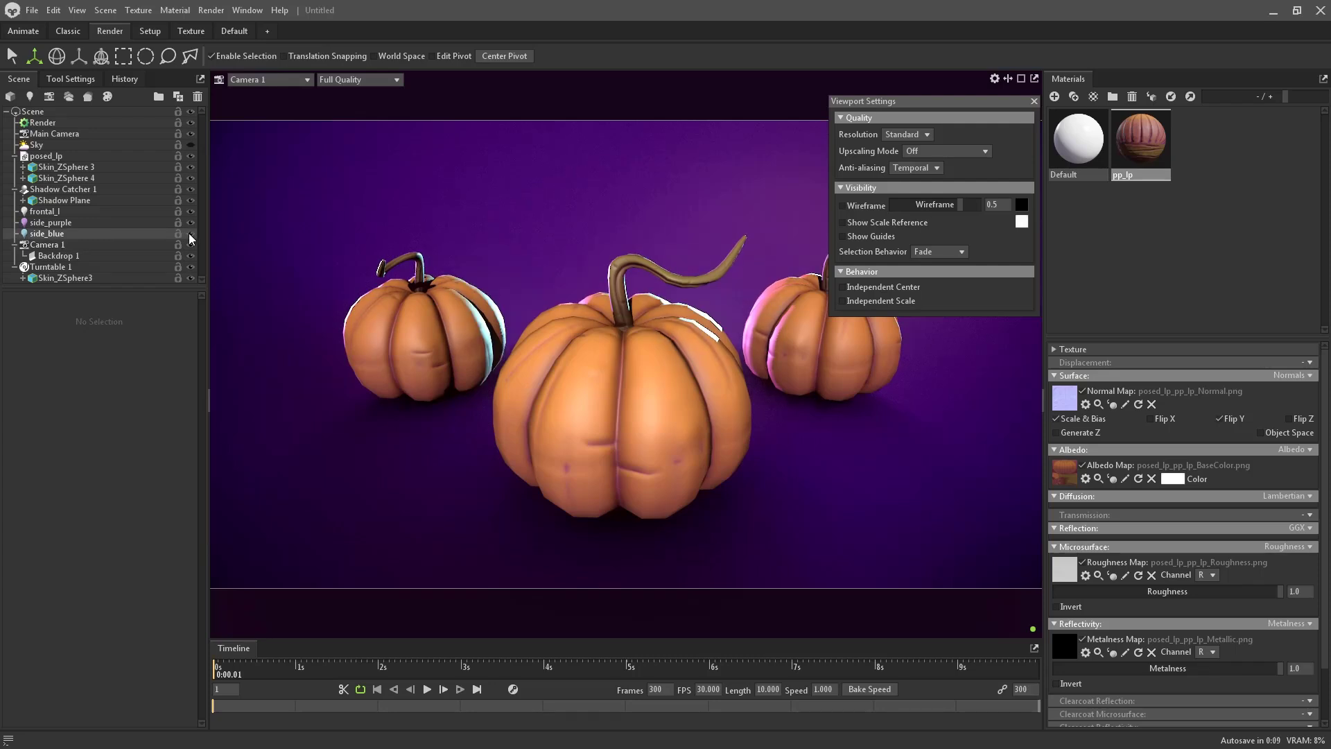
{"action": "left_click", "coordinate": [145, 235]}
{"action": "left_click", "coordinate": [156, 332]}
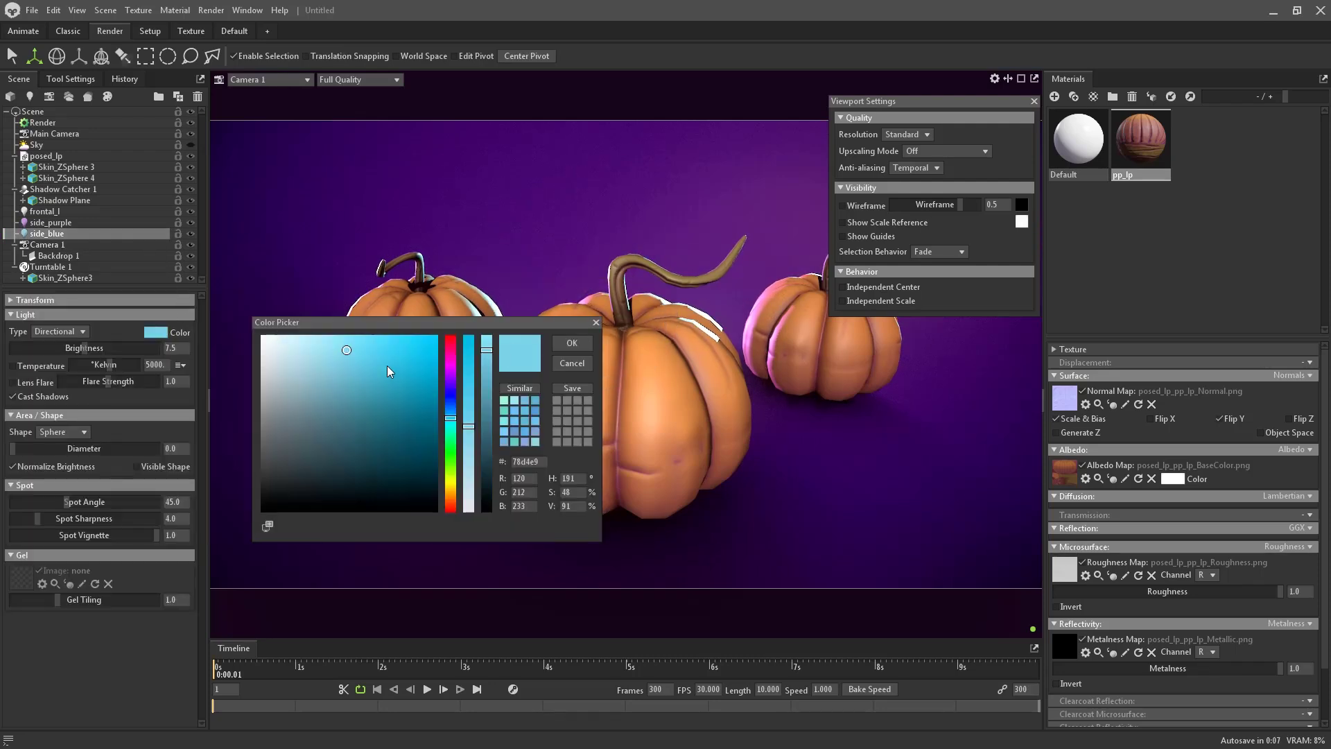
{"action": "left_click", "coordinate": [384, 343]}
{"action": "left_click", "coordinate": [555, 342]}
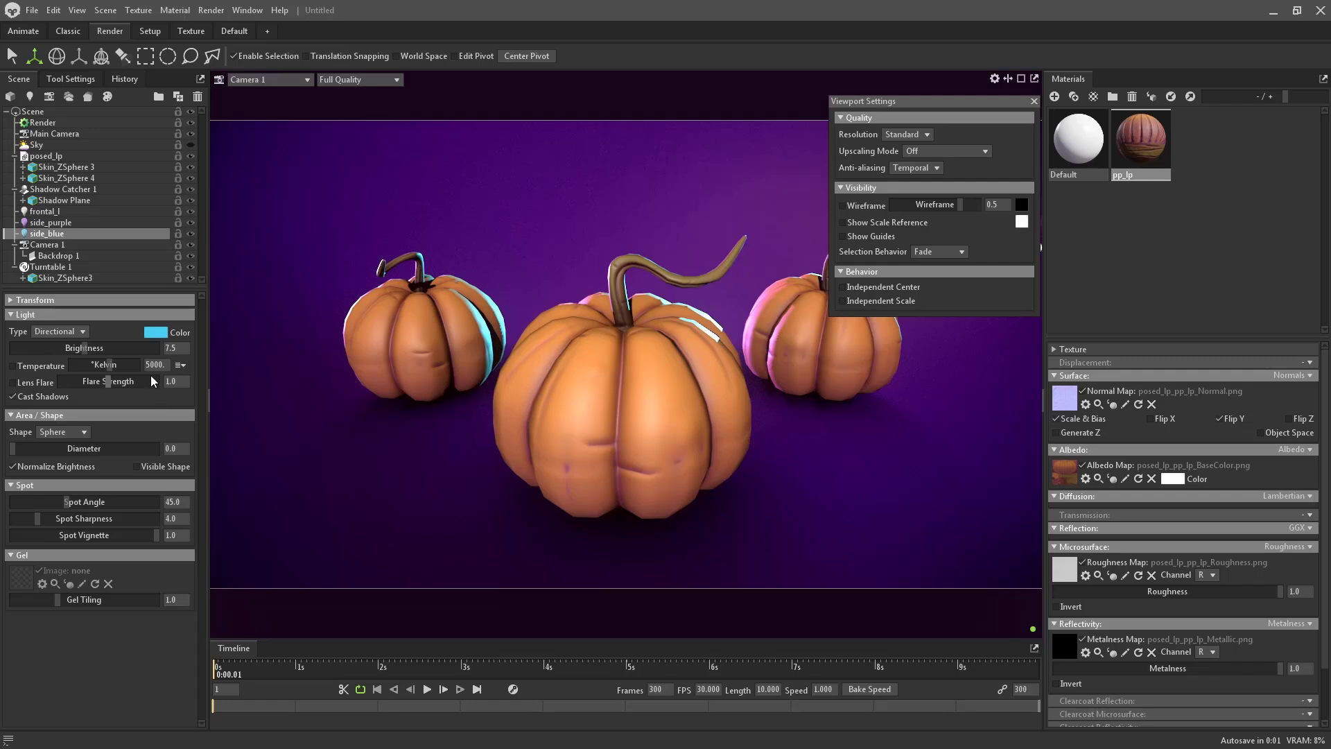
Step: Set the side_blue light's brightness to 7
{"action": "left_click_drag", "start_coordinate": [77, 350], "coordinate": [78, 345]}
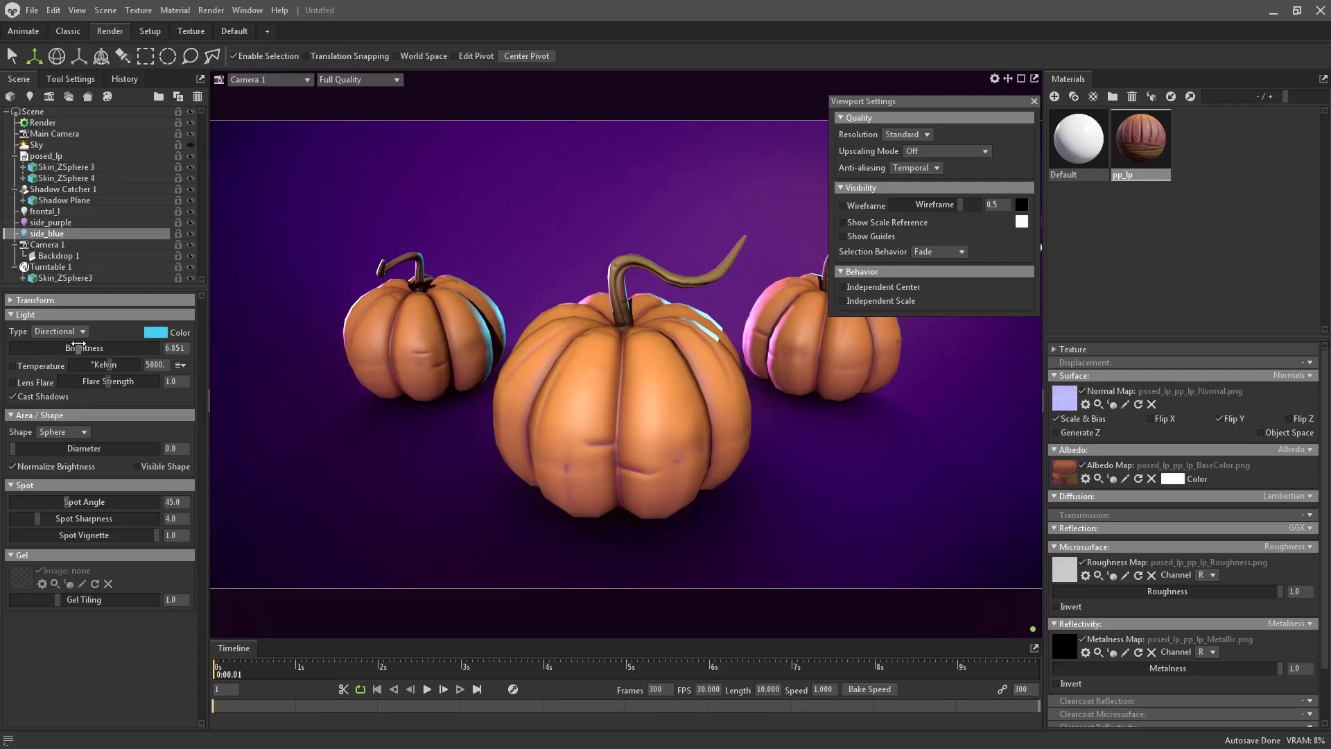
{"action": "double_click", "coordinate": [173, 348]}
{"action": "type", "text": "7"}
{"action": "key", "text": "Return"}
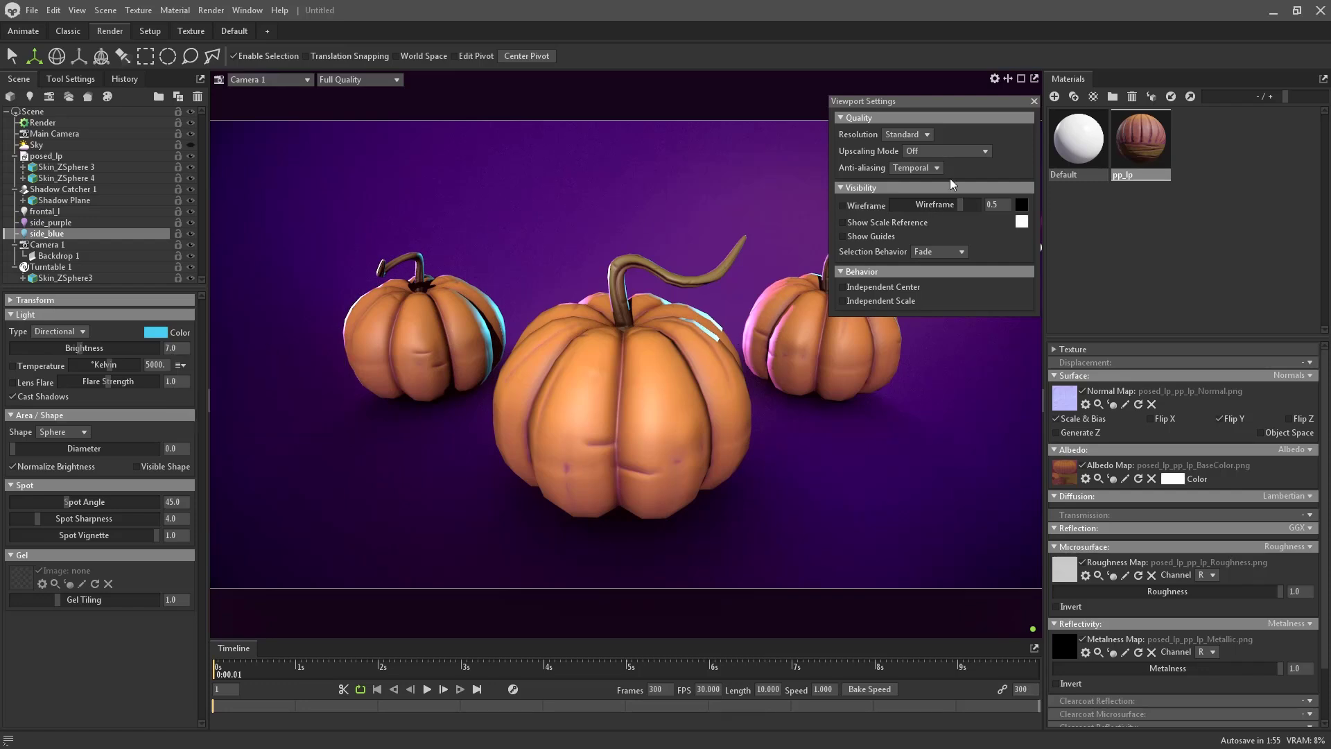
Step: Move the back pumpkin Skin_ZSphere 4 away from the center pumpkin and closer to the camera, and close the viewport settings
{"action": "left_click", "coordinate": [829, 311]}
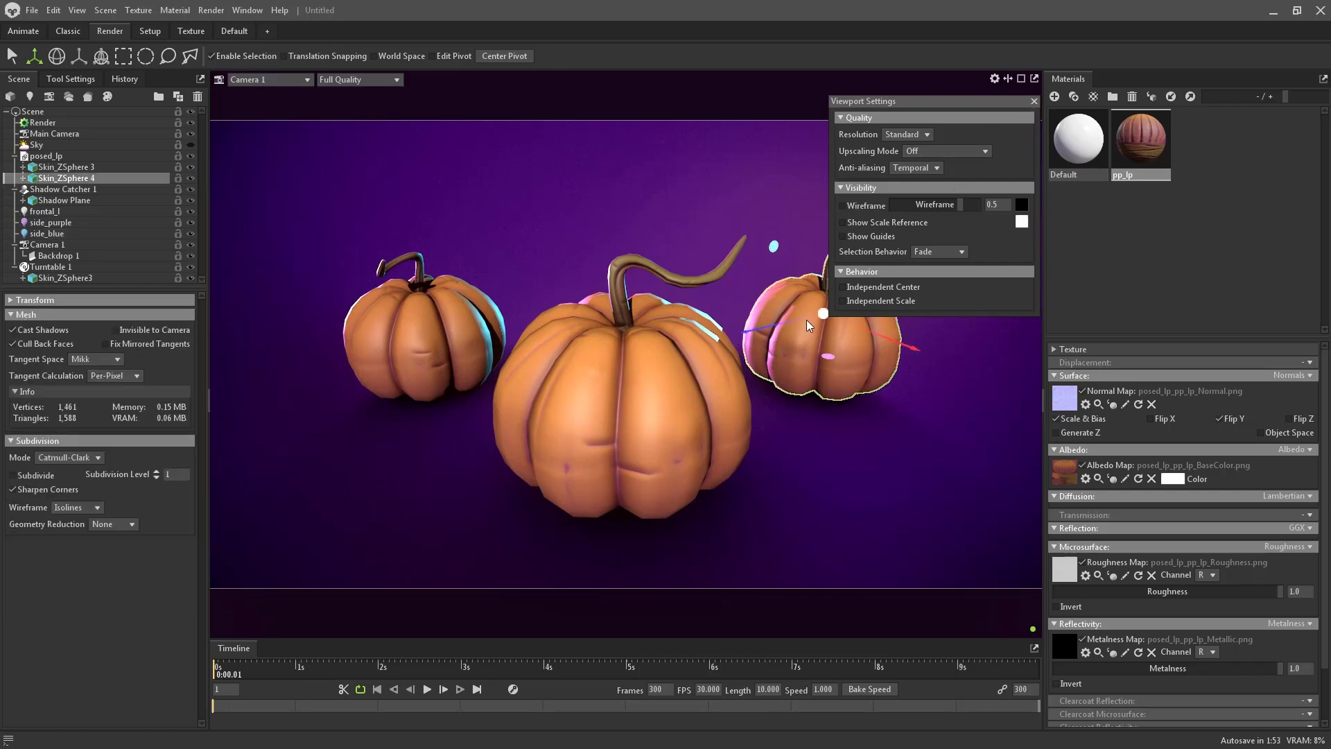
{"action": "left_click_drag", "start_coordinate": [805, 319], "coordinate": [981, 354]}
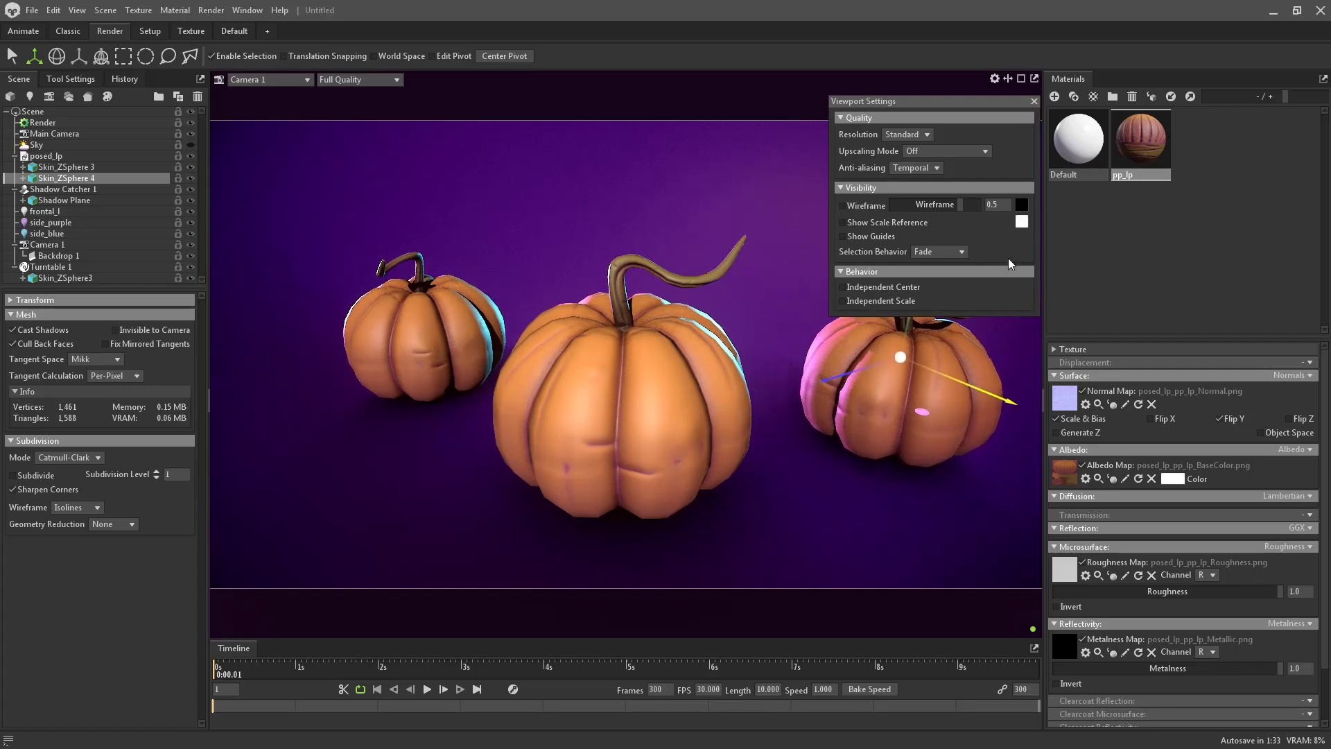
{"action": "left_click", "coordinate": [1033, 102]}
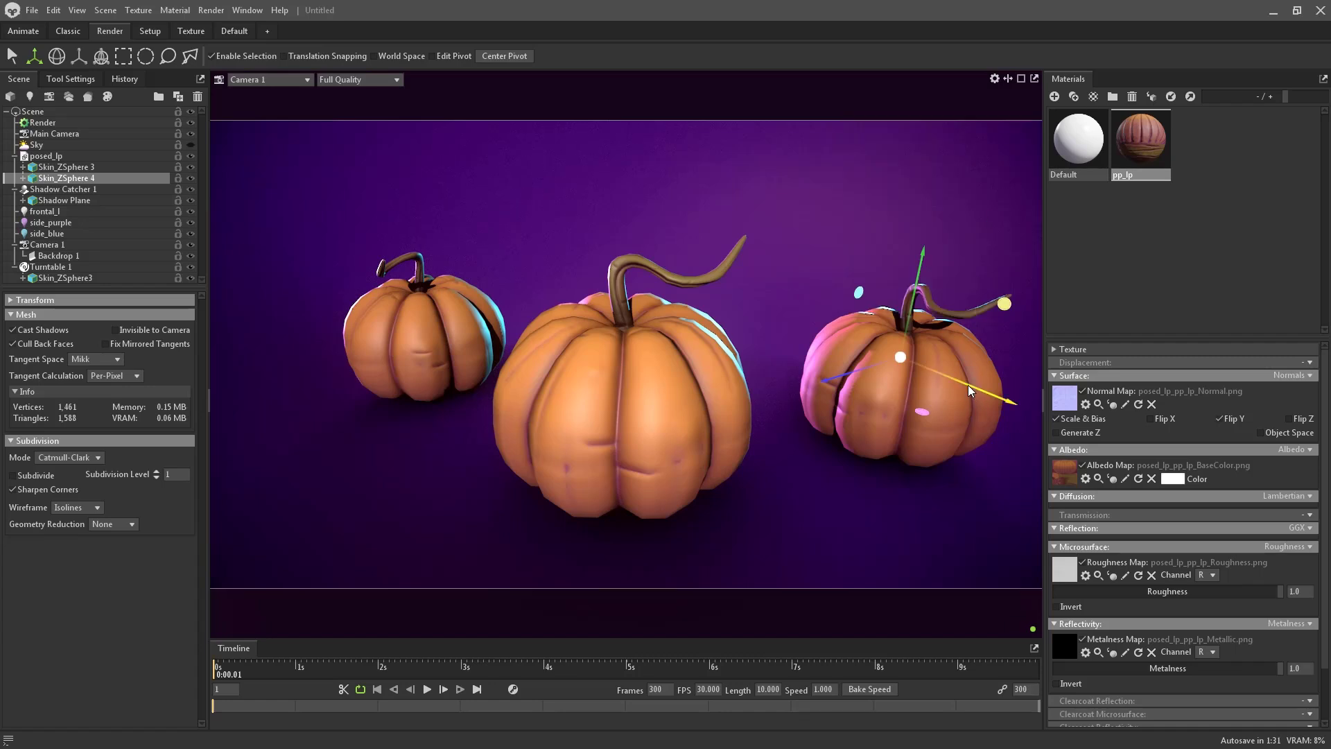
{"action": "left_click_drag", "start_coordinate": [967, 381], "coordinate": [860, 332]}
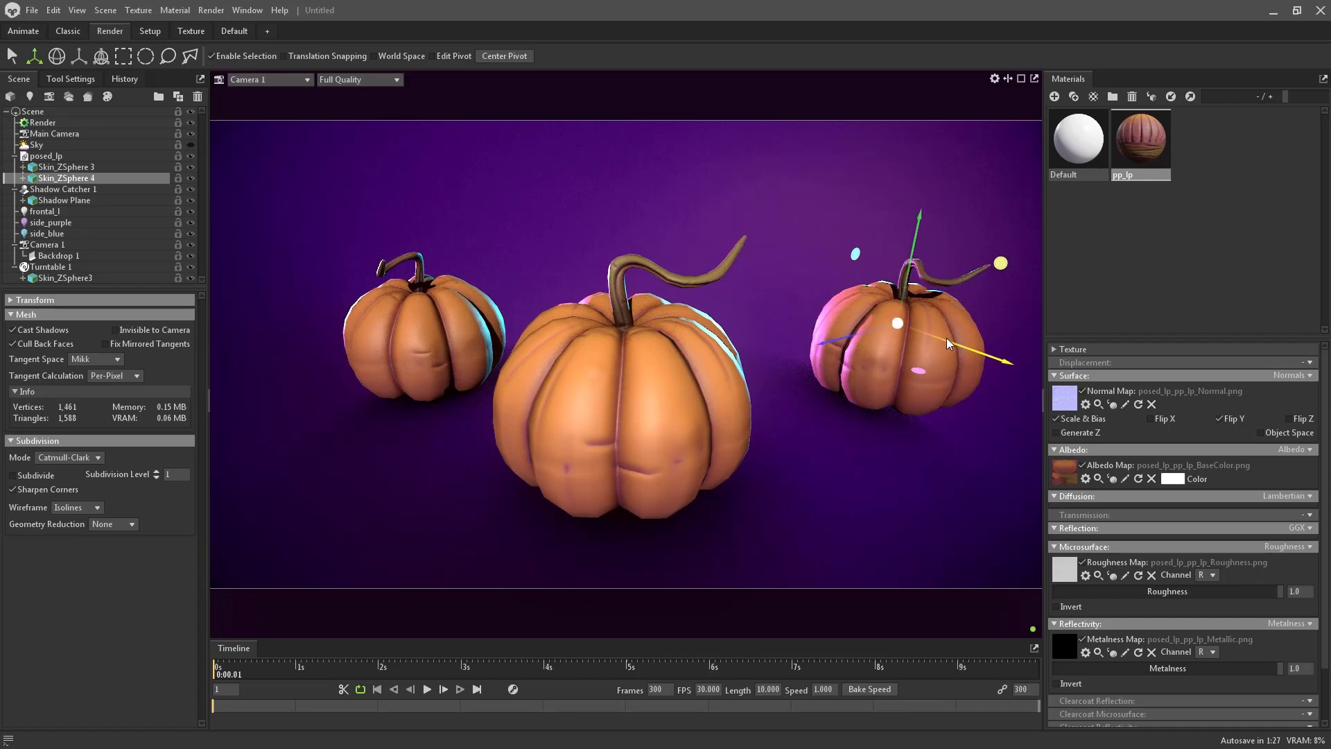
{"action": "left_click_drag", "start_coordinate": [946, 338], "coordinate": [801, 350]}
{"action": "left_click_drag", "start_coordinate": [933, 345], "coordinate": [834, 377]}
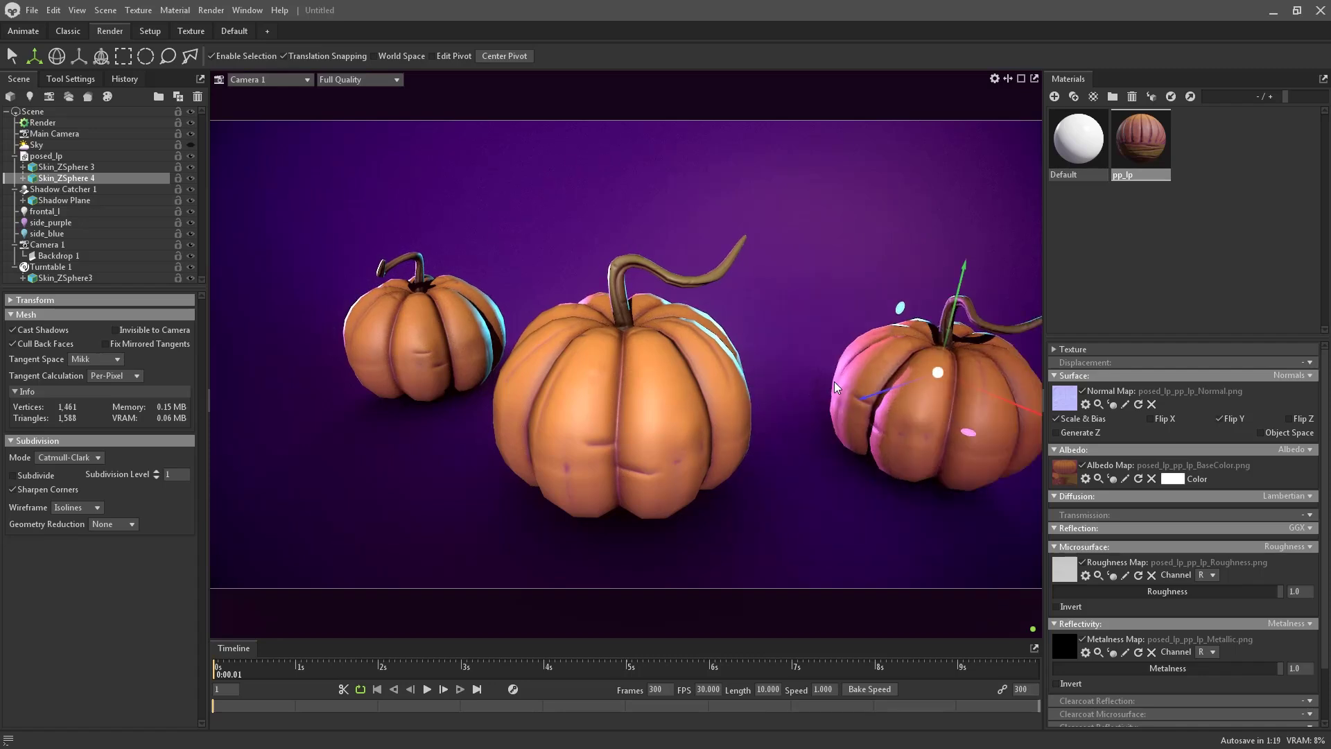
Step: Undo the last move of Skin_ZSphere 4, fine-tune its depth position, deselect it and slightly adjust Camera 1's framing
{"action": "key", "text": "super+space"}
{"action": "key", "text": "ctrl+z"}
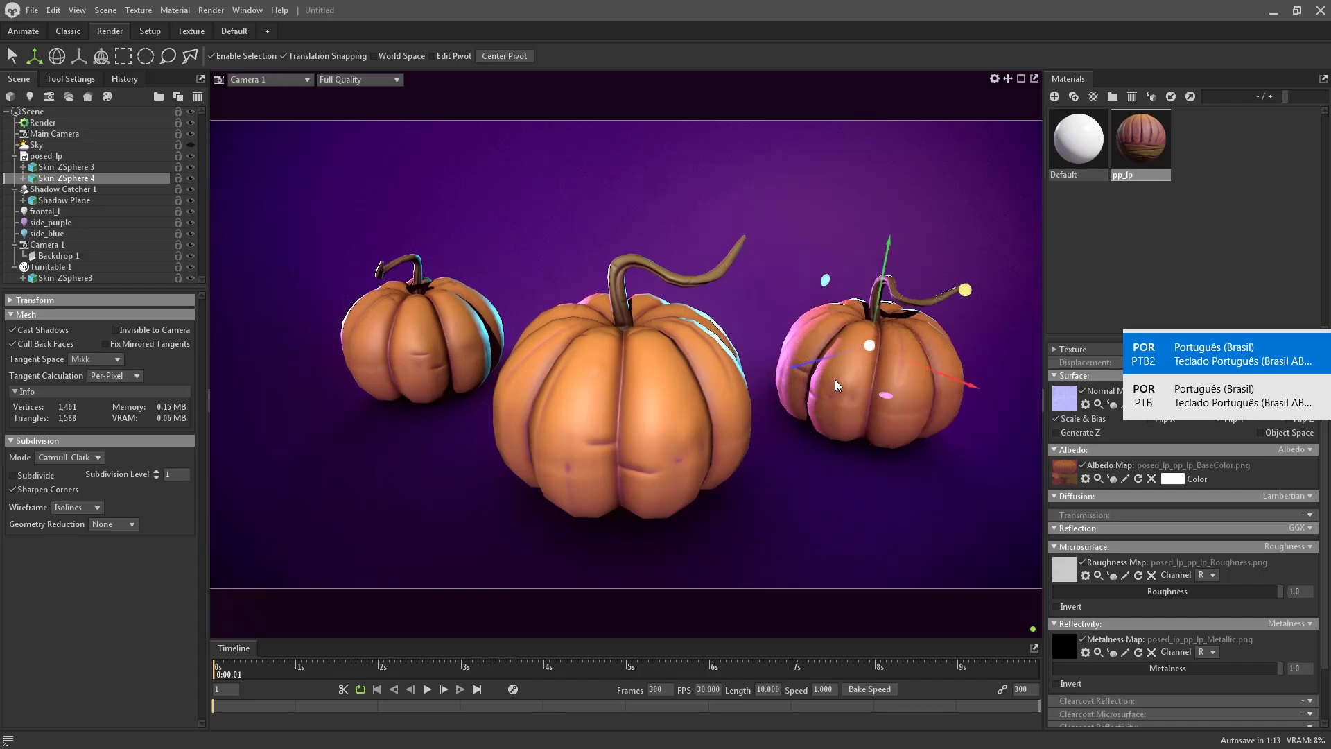
{"action": "left_click_drag", "start_coordinate": [828, 376], "coordinate": [826, 377]}
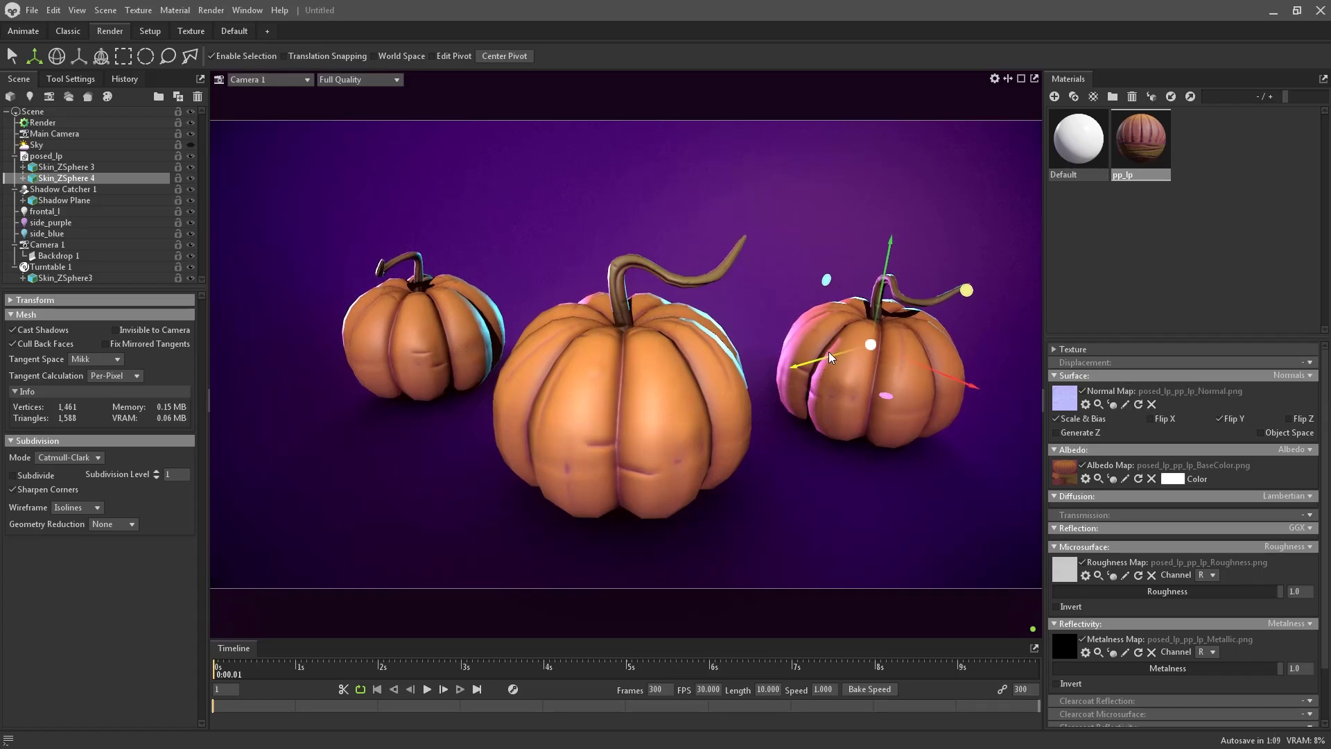
{"action": "left_click", "coordinate": [780, 252]}
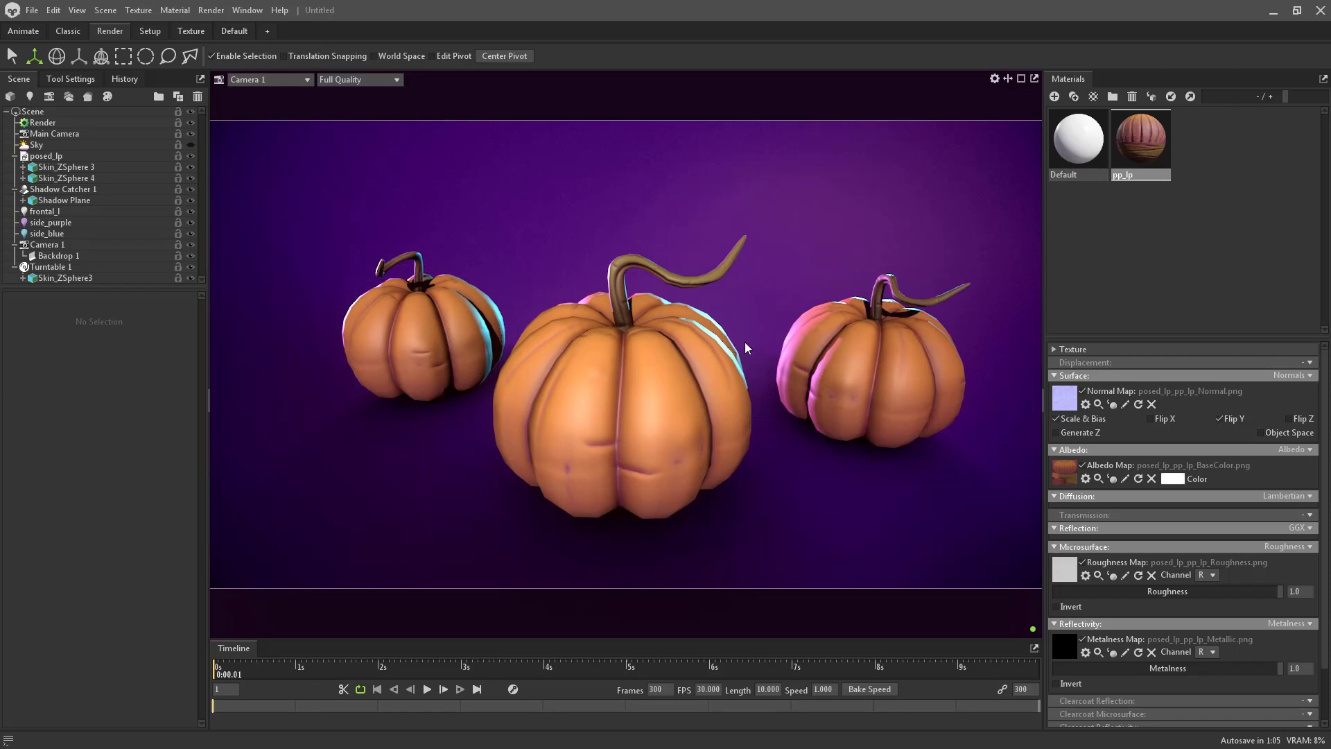
{"action": "left_click_drag", "start_coordinate": [731, 313], "coordinate": [742, 305]}
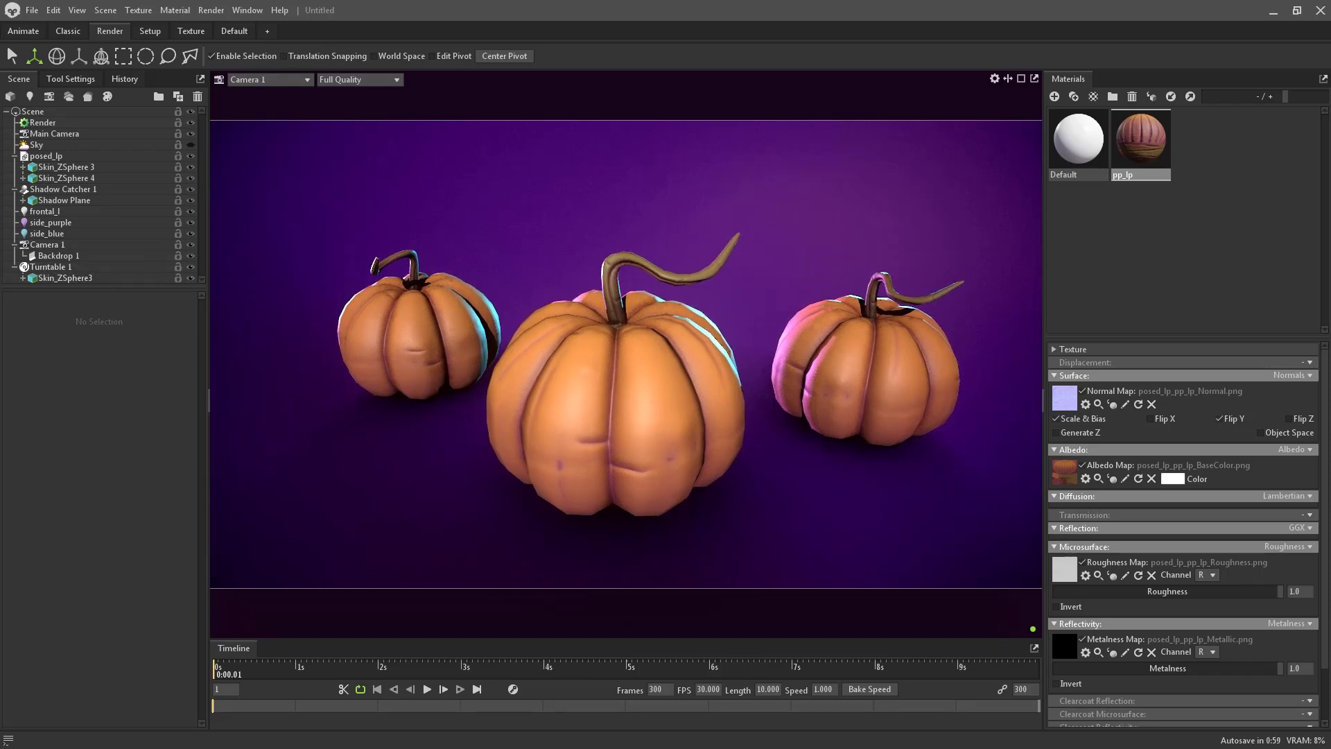
Step: Toggle Local Reflections in the Render object's raster lighting settings to compare its effect on the pumpkins
{"action": "left_click", "coordinate": [89, 121]}
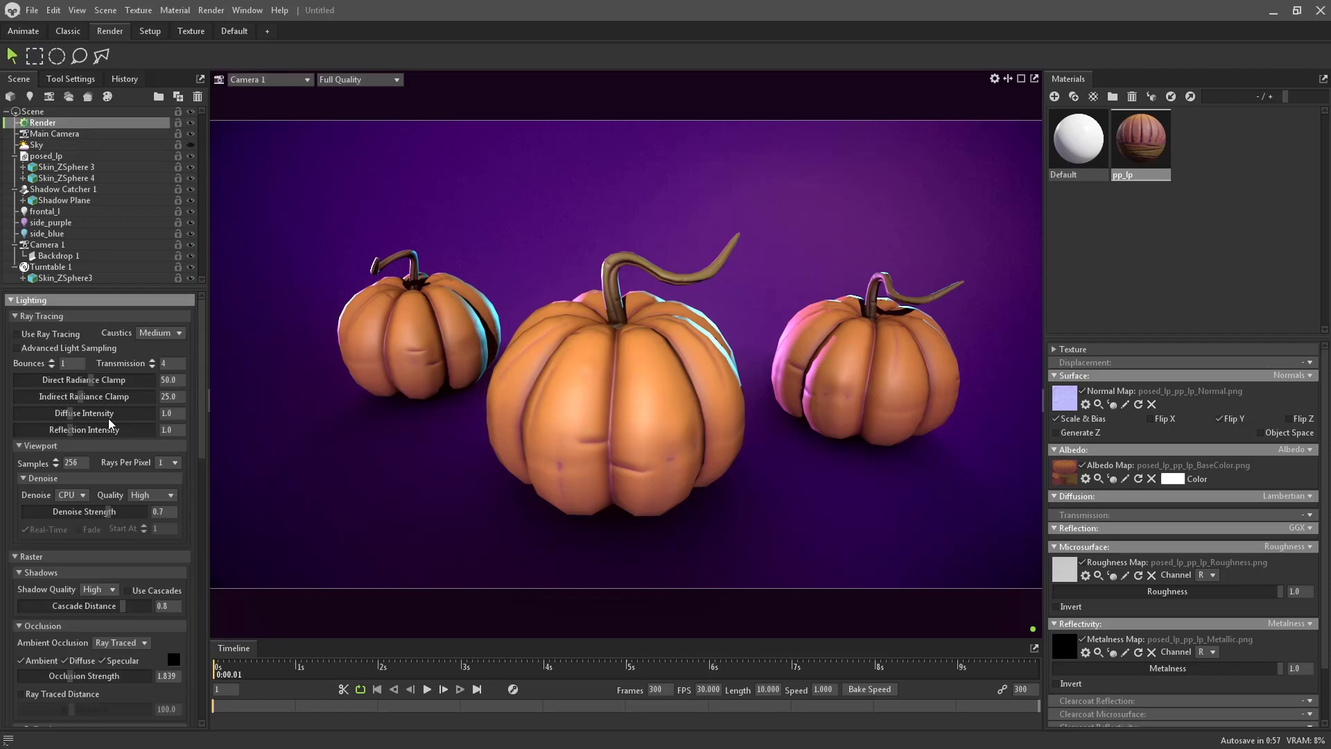
{"action": "scroll", "coordinate": [118, 463], "scroll_direction": "down", "scroll_amount": 5}
{"action": "scroll", "coordinate": [118, 463], "scroll_direction": "up", "scroll_amount": 1}
{"action": "mouse_move", "coordinate": [229, 669]}
{"action": "left_mouse_down"}
{"action": "mouse_move", "coordinate": [401, 672]}
{"action": "mouse_move", "coordinate": [216, 669]}
{"action": "left_mouse_up"}
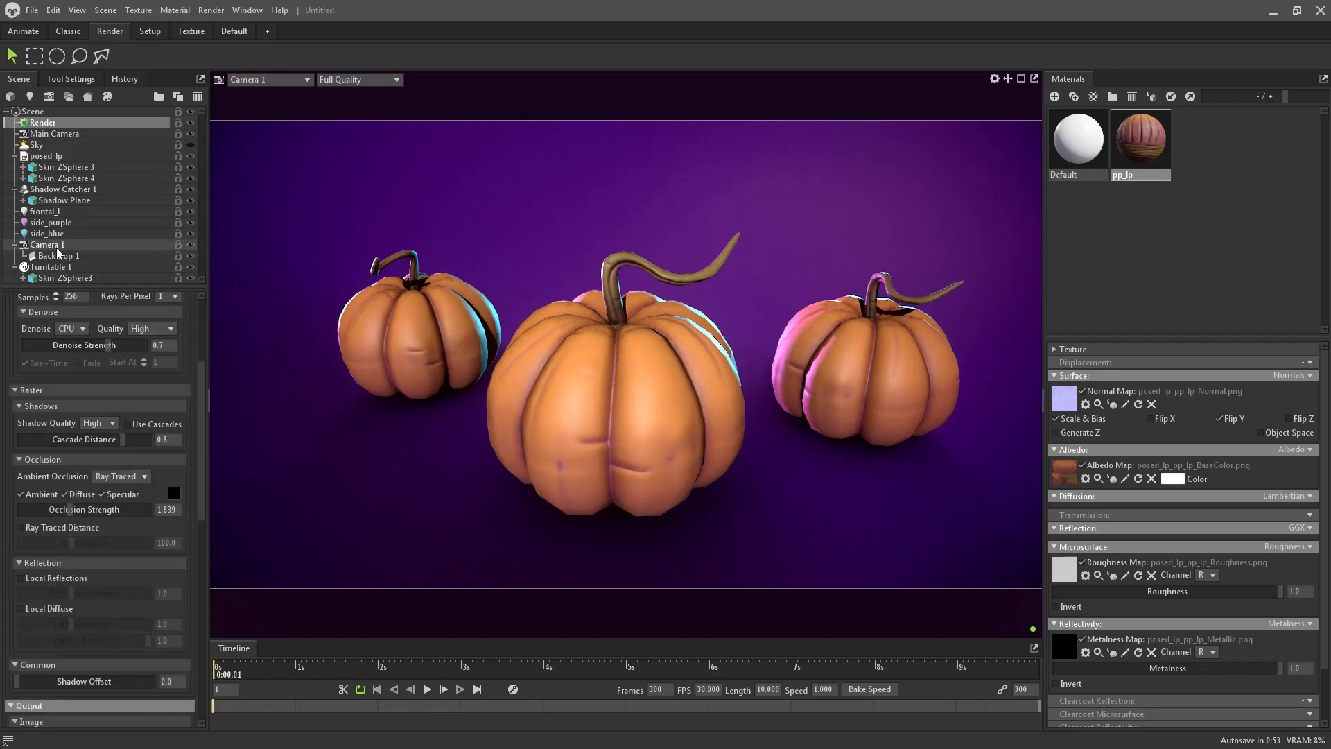
{"action": "scroll", "coordinate": [98, 502], "scroll_direction": "down", "scroll_amount": 3}
{"action": "scroll", "coordinate": [99, 502], "scroll_direction": "down", "scroll_amount": 1}
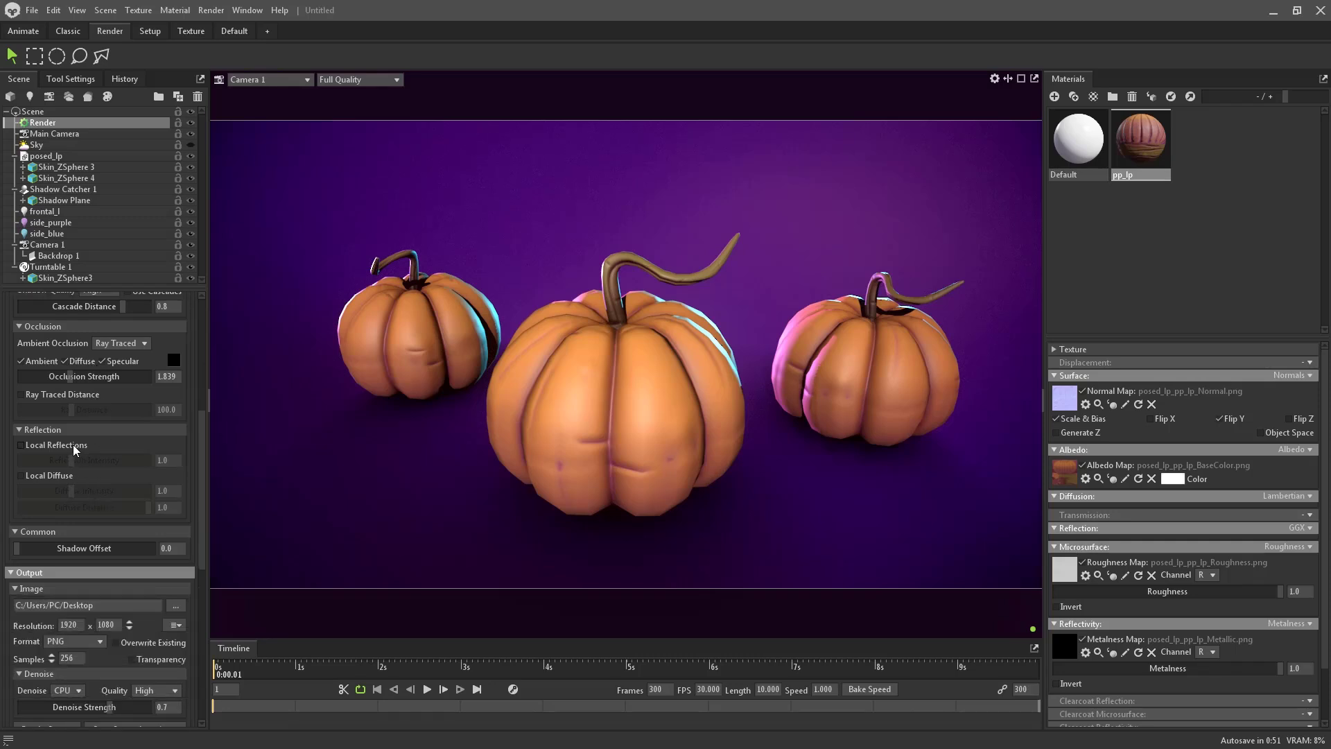
{"action": "left_click", "coordinate": [70, 447]}
{"action": "left_click", "coordinate": [69, 447]}
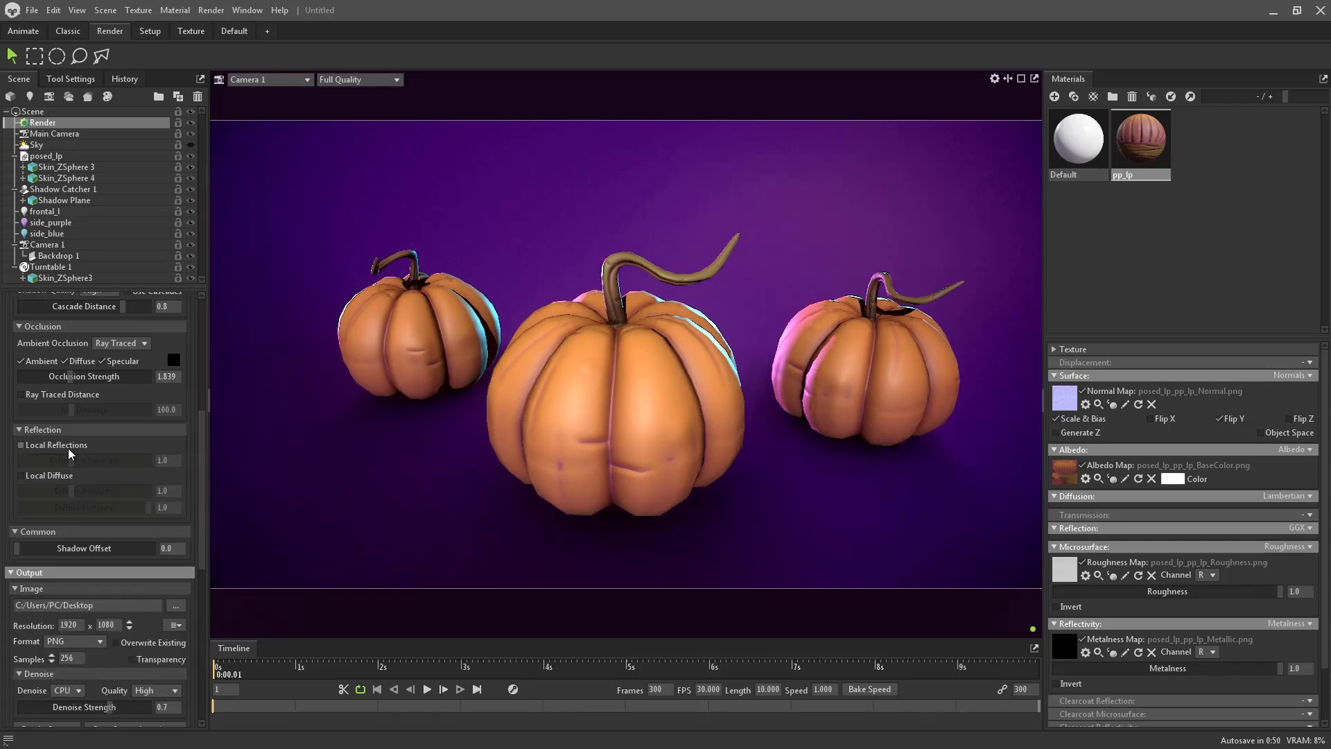
Step: Try ray tracing with Local Diffuse and Local Reflections enabled, then turn both local options off in the Render settings
{"action": "left_click", "coordinate": [40, 477]}
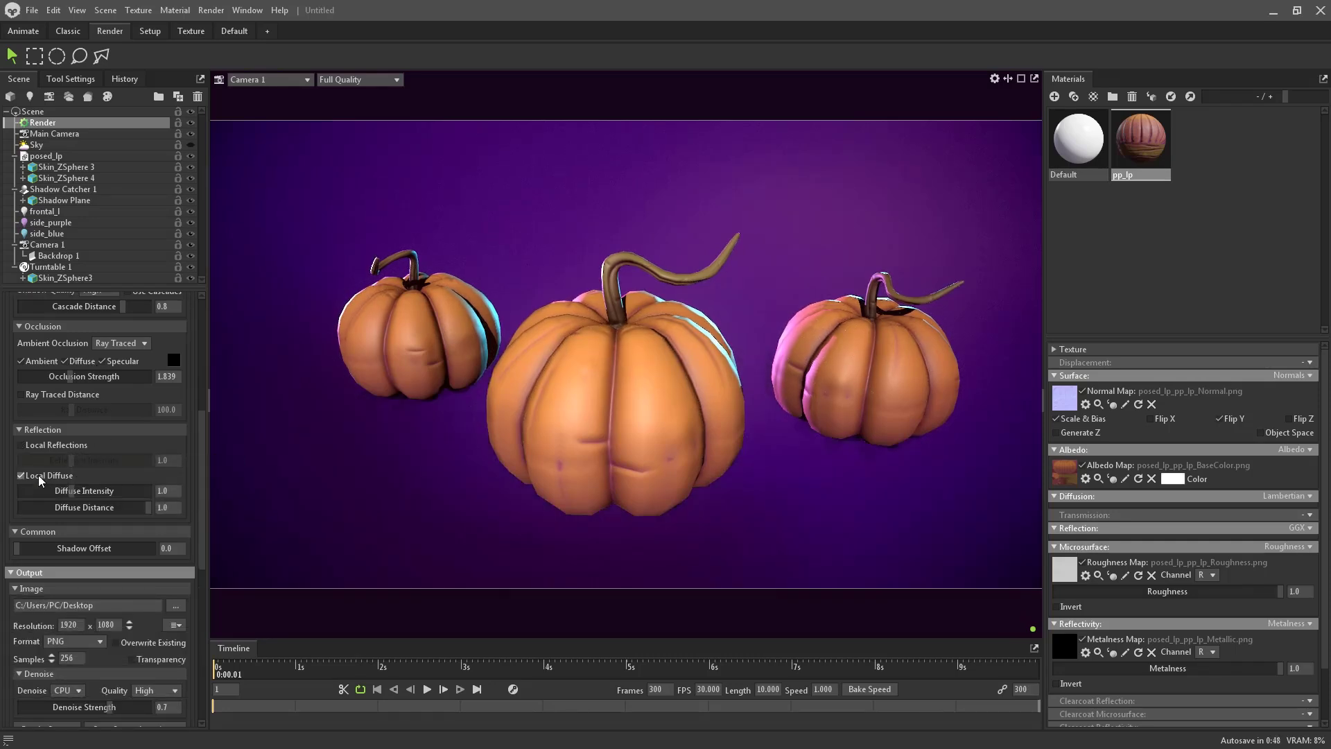
{"action": "left_click", "coordinate": [61, 448]}
{"action": "scroll", "coordinate": [74, 463], "scroll_direction": "up", "scroll_amount": 9}
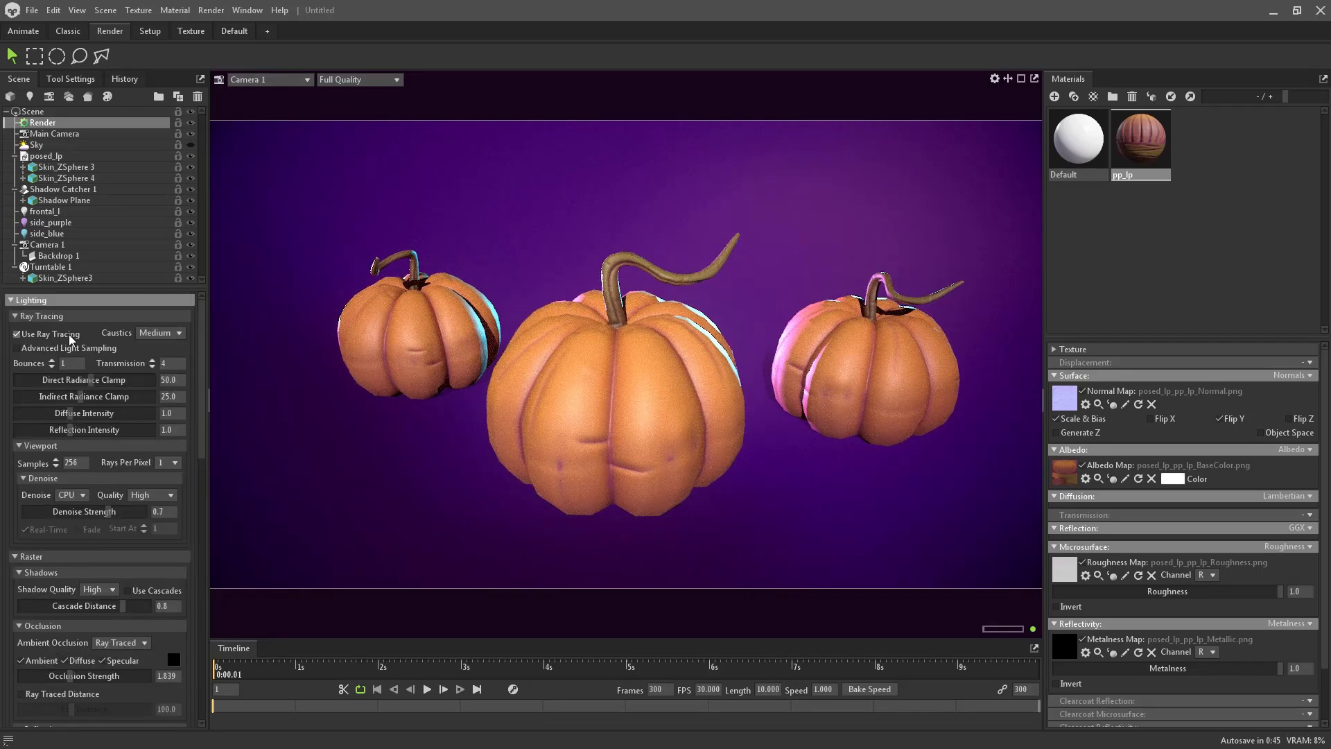
{"action": "scroll", "coordinate": [83, 388], "scroll_direction": "down", "scroll_amount": 4}
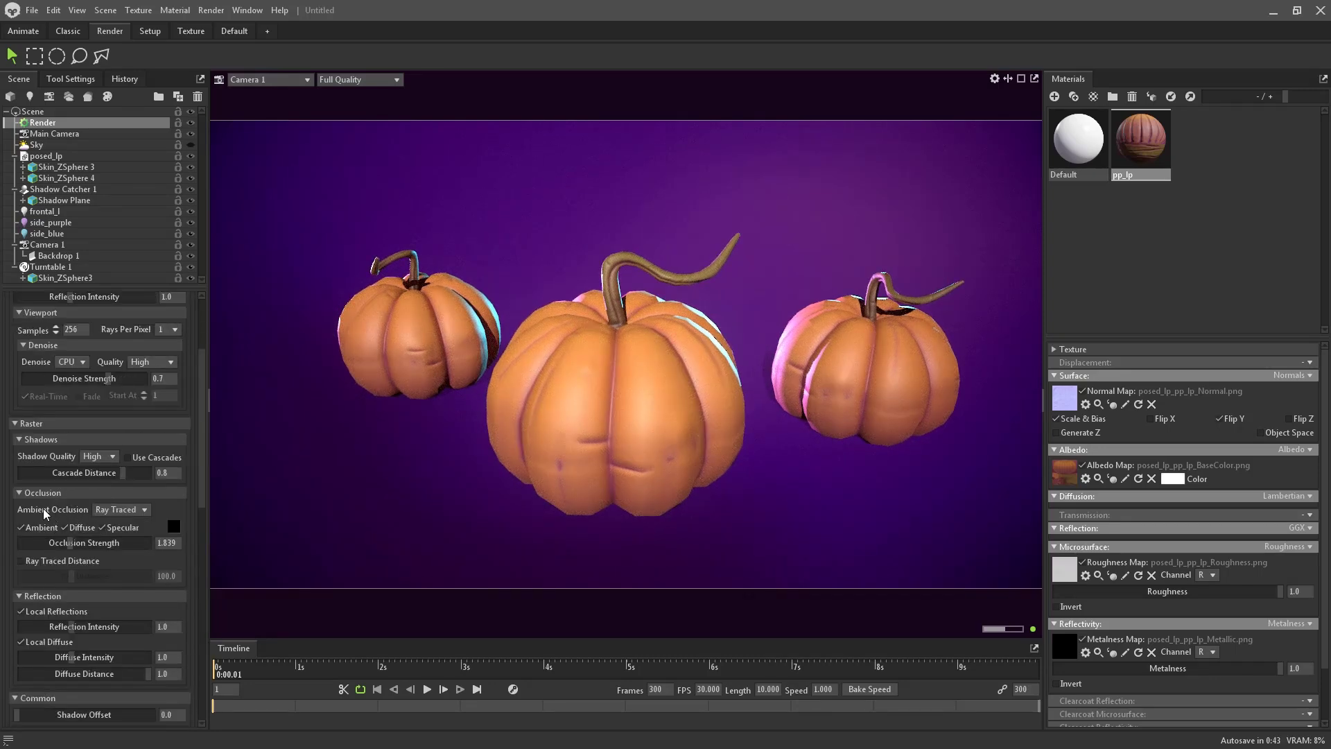
{"action": "scroll", "coordinate": [42, 509], "scroll_direction": "down", "scroll_amount": 4}
{"action": "left_click", "coordinate": [39, 478]}
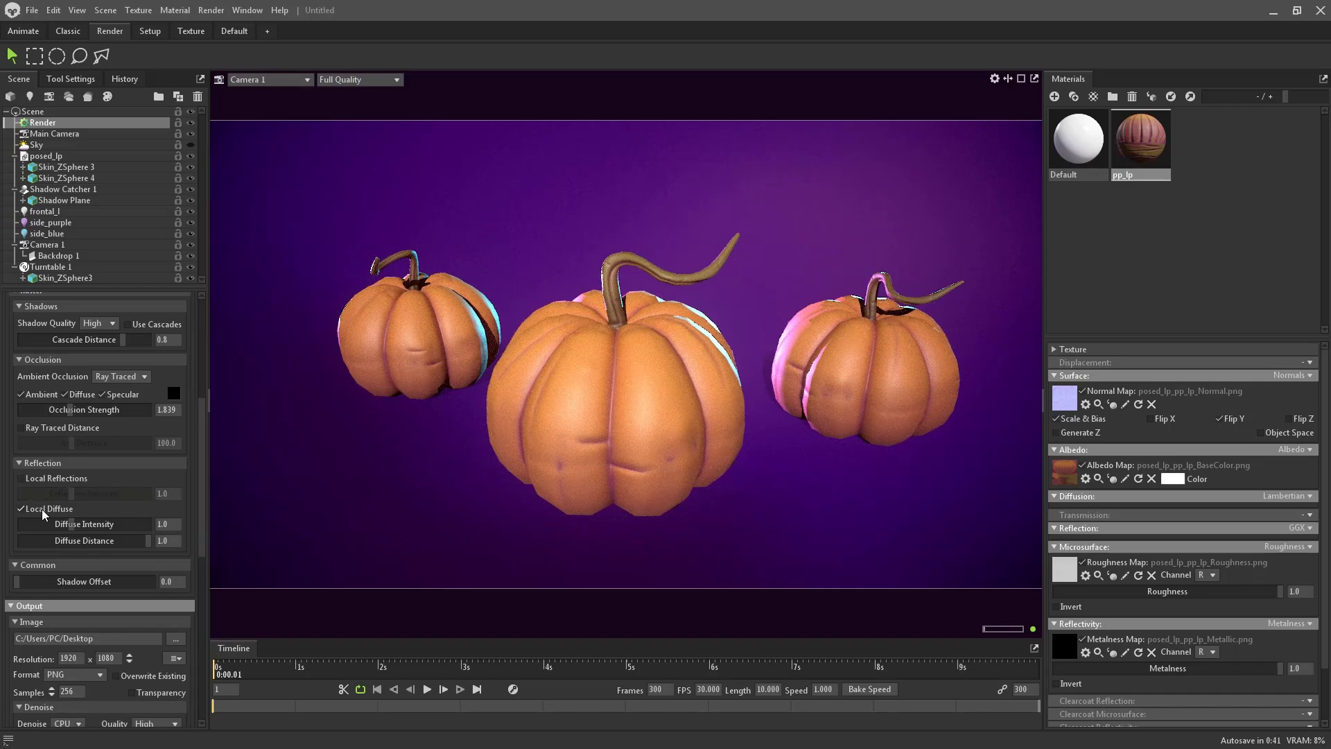
{"action": "left_click", "coordinate": [43, 510]}
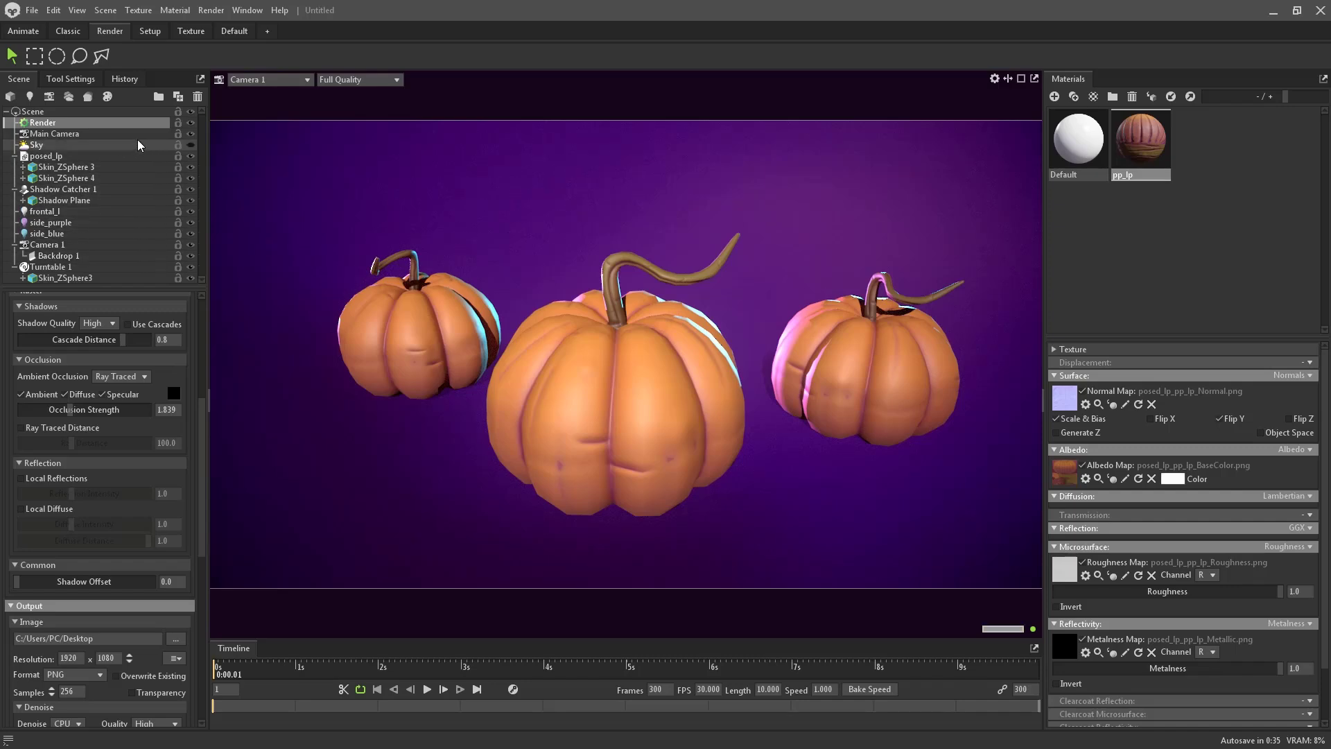
Step: Make the Sky visible in the scene and disable Use Ray Tracing for the Render object
{"action": "left_click", "coordinate": [191, 145]}
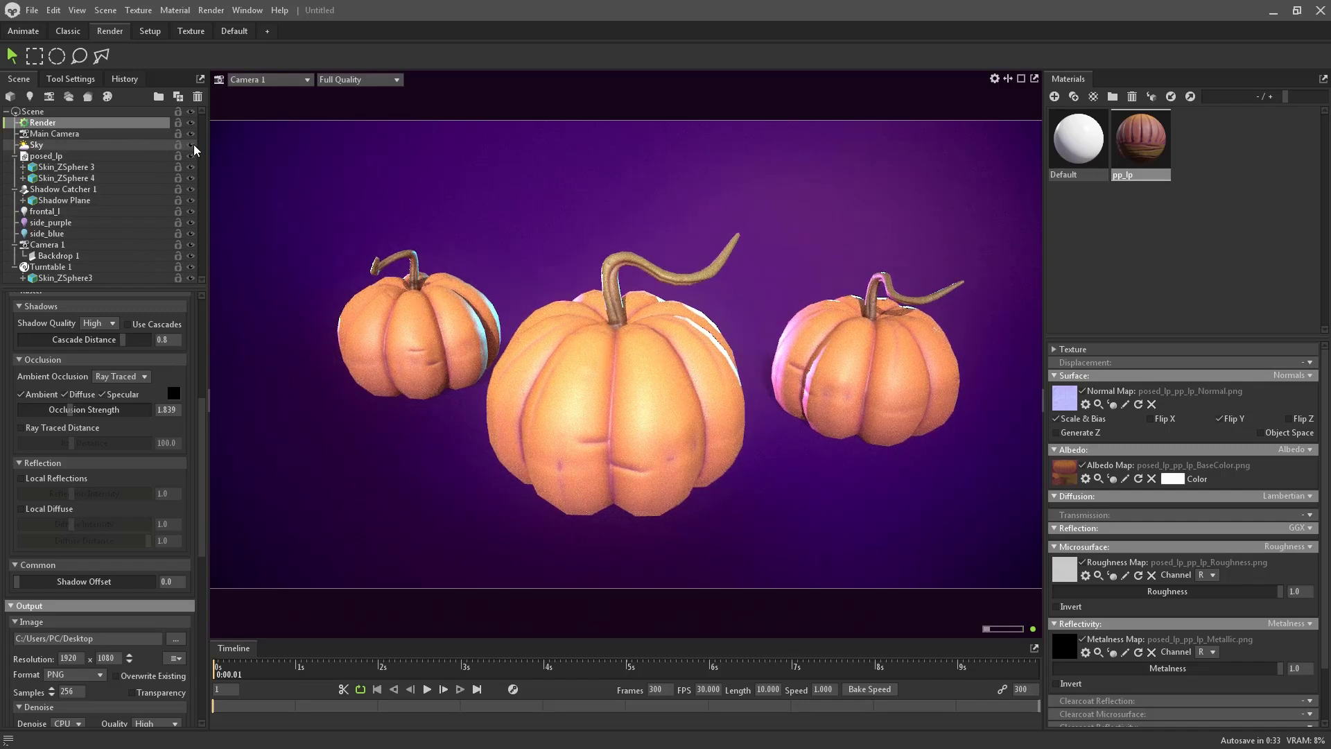
{"action": "scroll", "coordinate": [68, 470], "scroll_direction": "up", "scroll_amount": 4}
{"action": "left_click", "coordinate": [58, 333]}
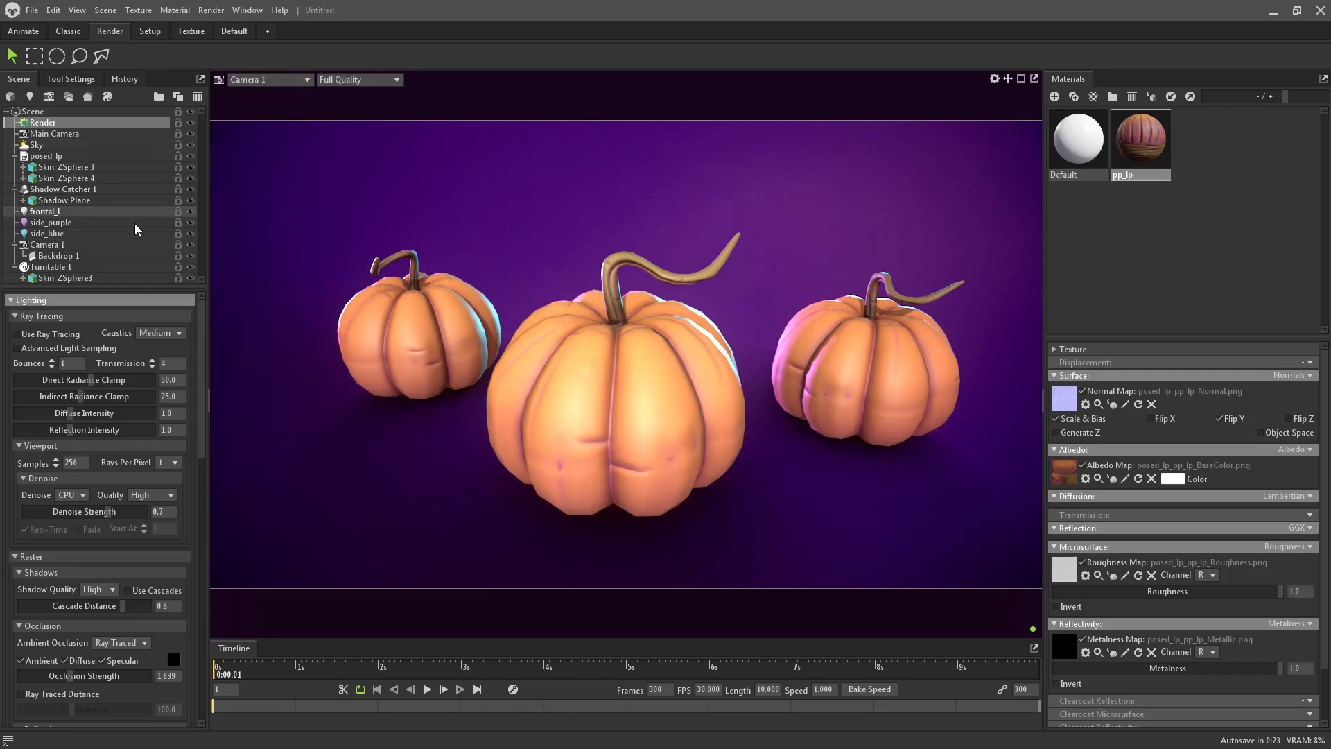
Step: Add a directional light to check its default brightness against frontal_l, and delete it
{"action": "left_click", "coordinate": [97, 212]}
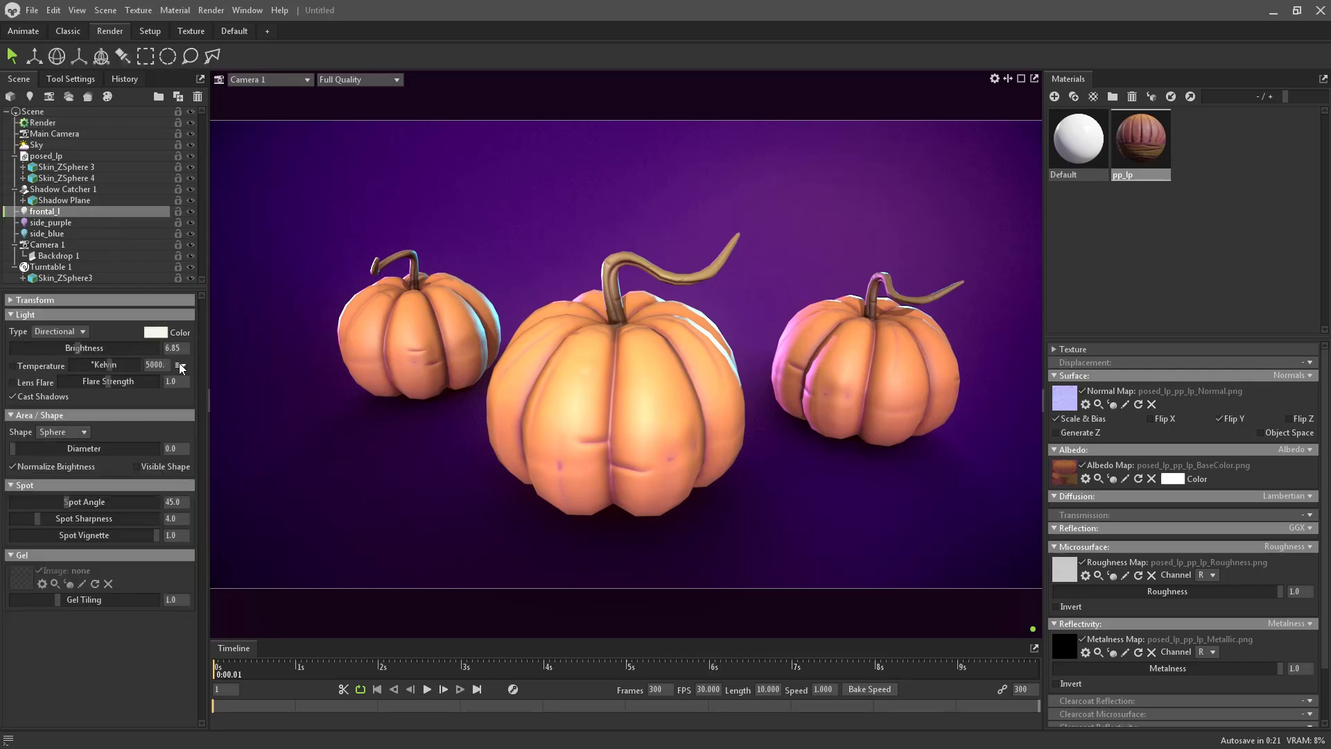
{"action": "left_click", "coordinate": [103, 11]}
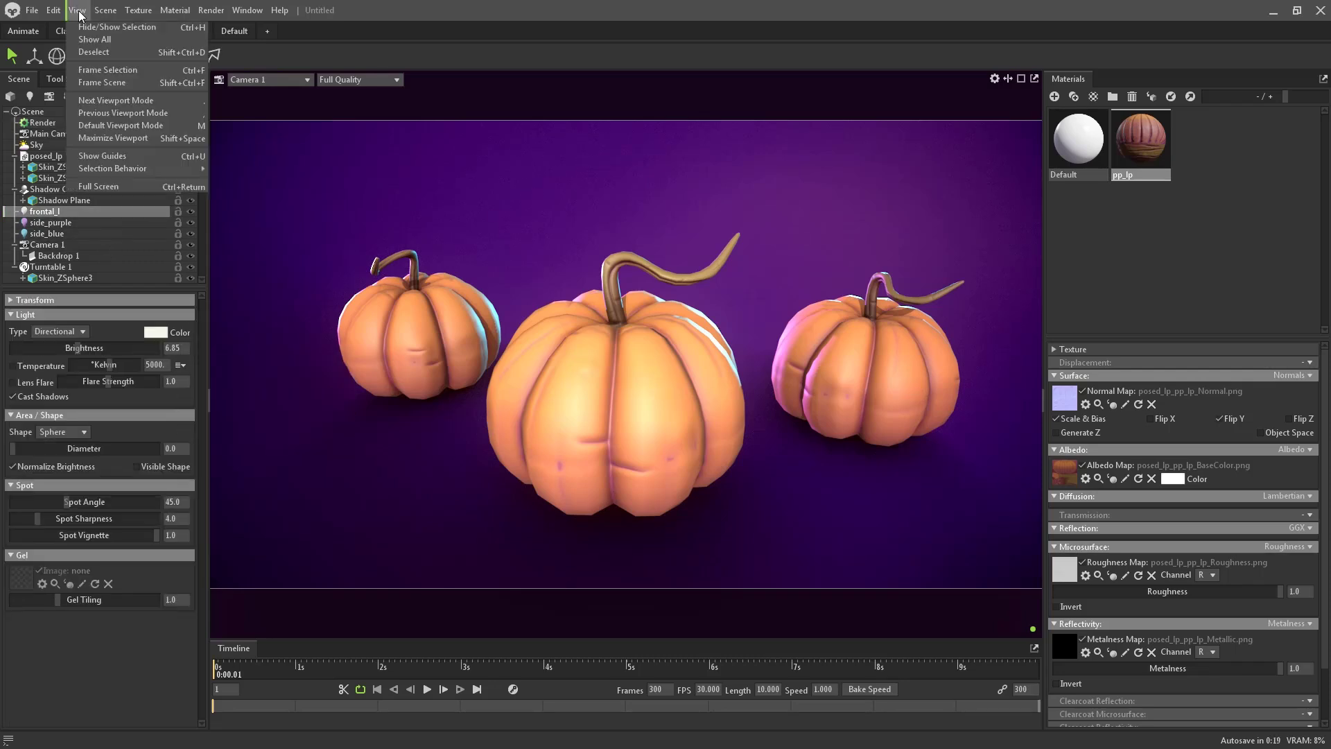
{"action": "mouse_move", "coordinate": [146, 32]}
{"action": "mouse_move", "coordinate": [273, 53]}
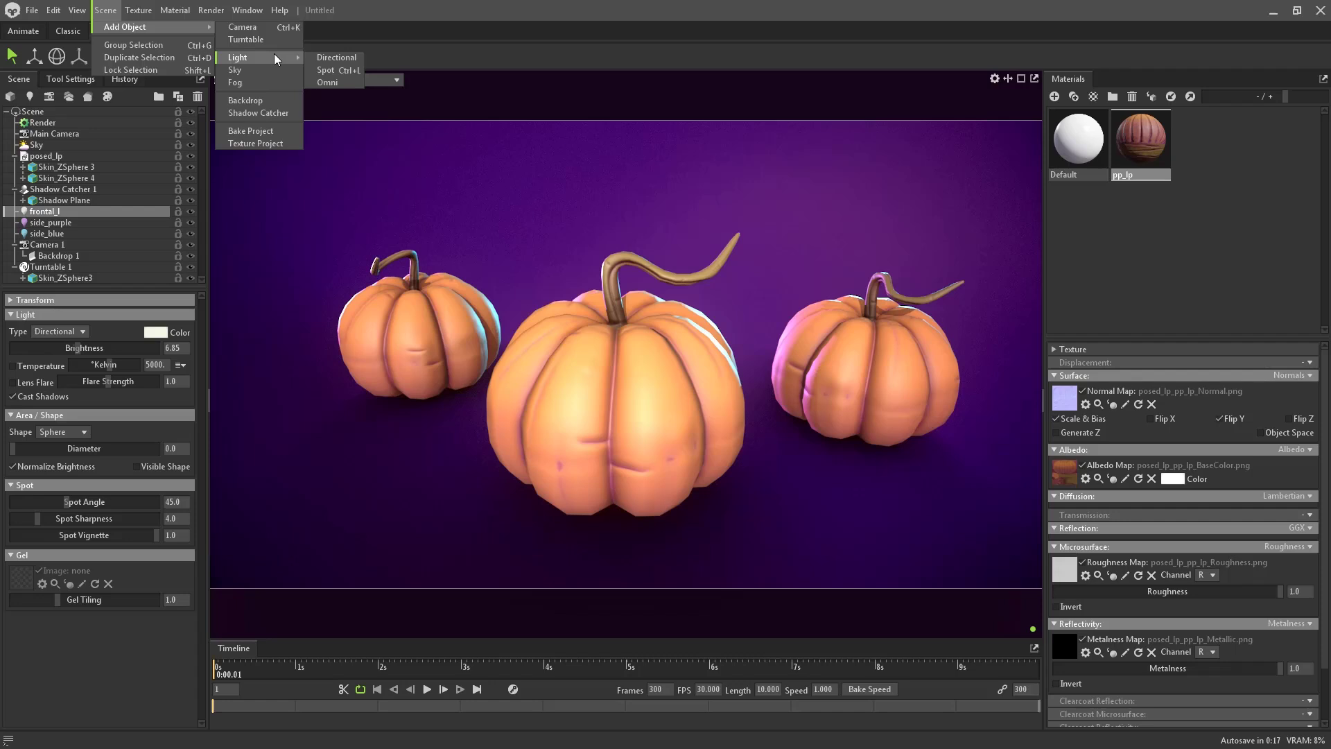
{"action": "left_click", "coordinate": [329, 56]}
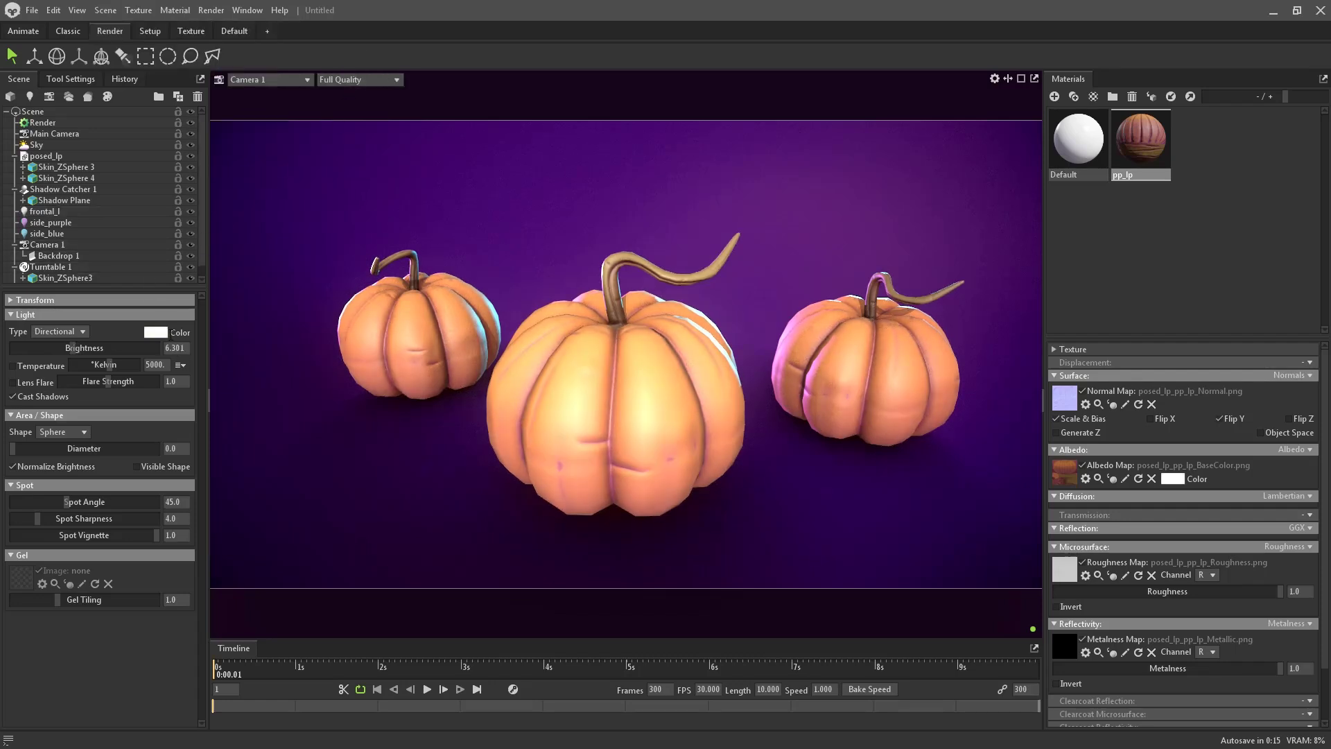
{"action": "key", "text": "Delete"}
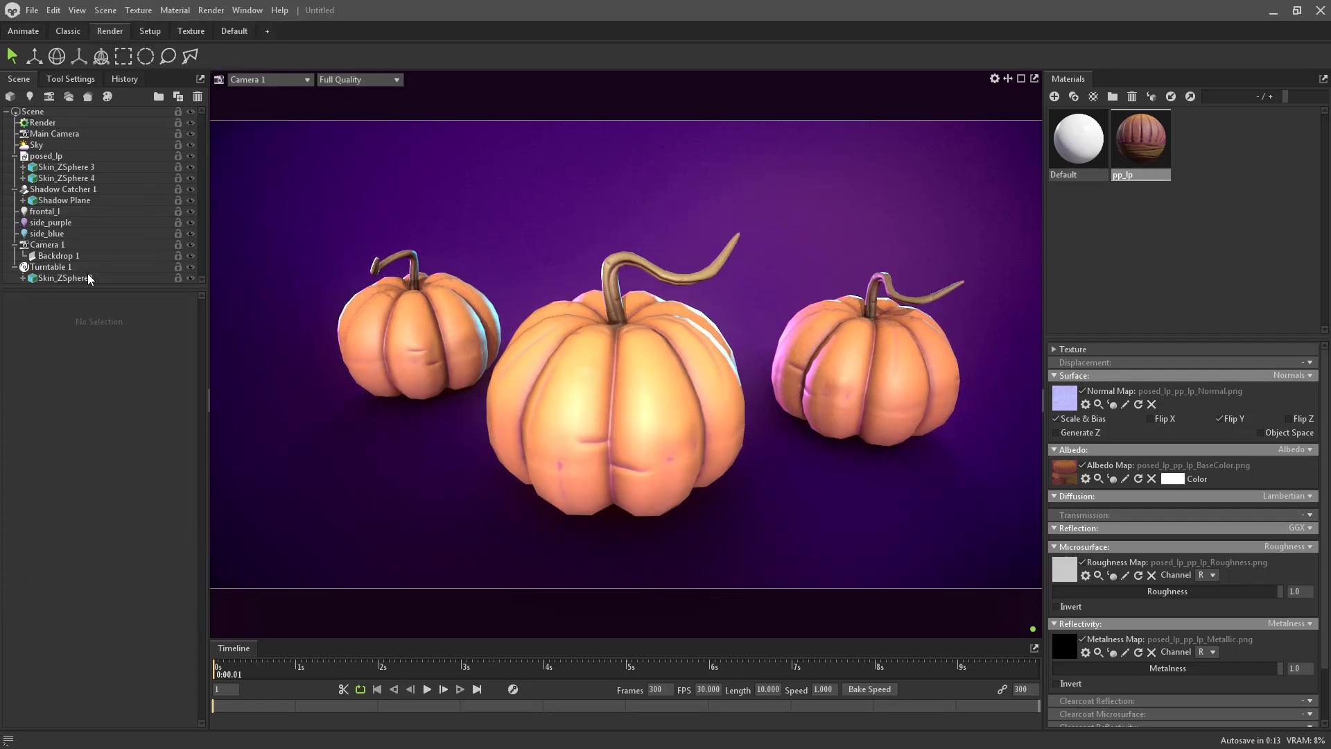
Step: Set the frontal_l light's brightness to 6.3
{"action": "left_click", "coordinate": [93, 211]}
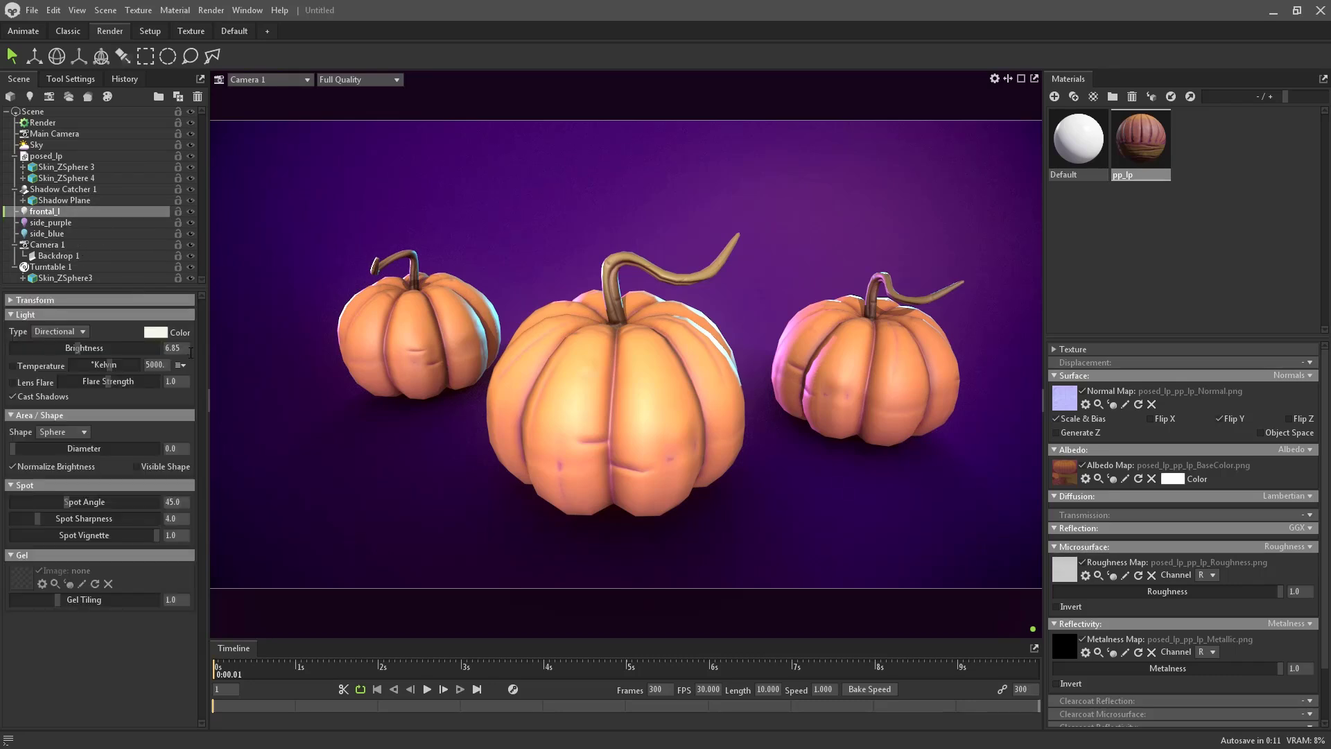
{"action": "key", "text": "BackSpace"}
{"action": "key", "text": "BackSpace"}
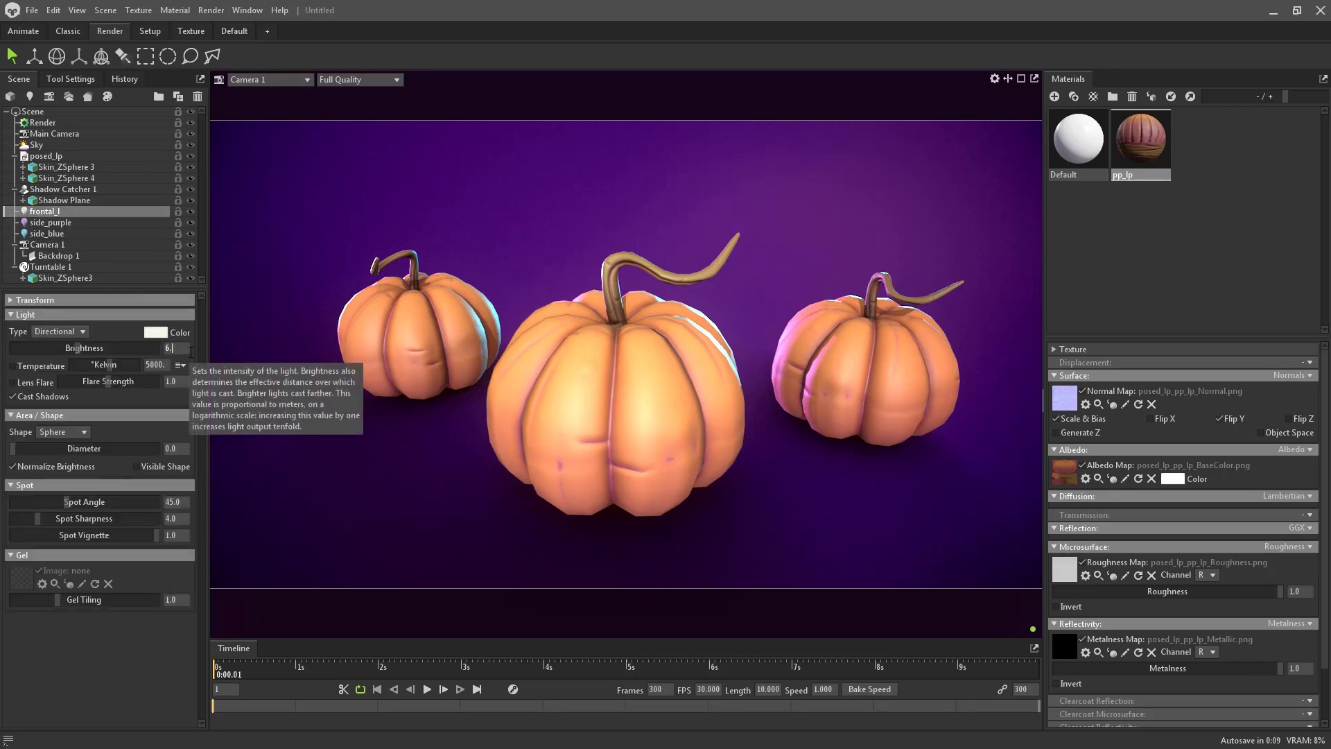
{"action": "key", "text": "Return"}
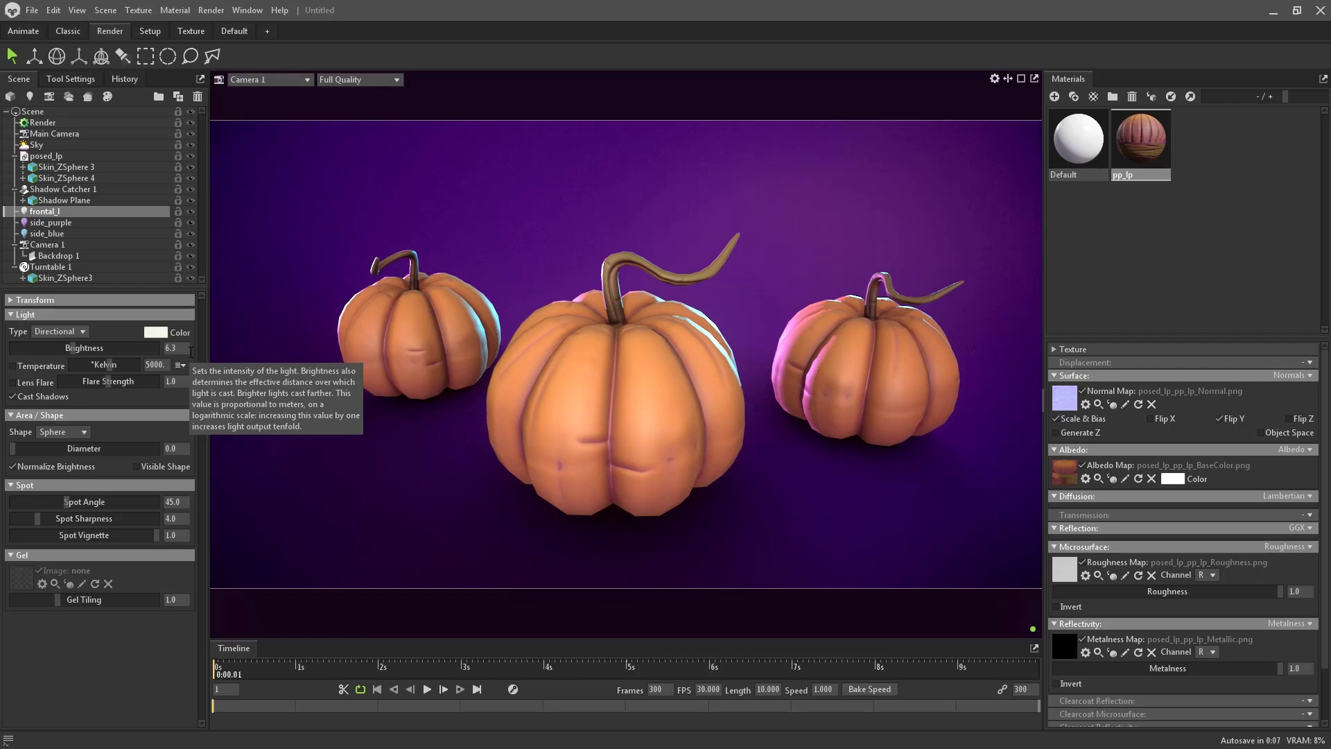
Step: Toggle the visibility of Backdrop 1 and Shadow Catcher 1 to compare the scene with and without them
{"action": "left_click", "coordinate": [132, 255]}
{"action": "left_click", "coordinate": [195, 255]}
{"action": "left_click", "coordinate": [194, 256]}
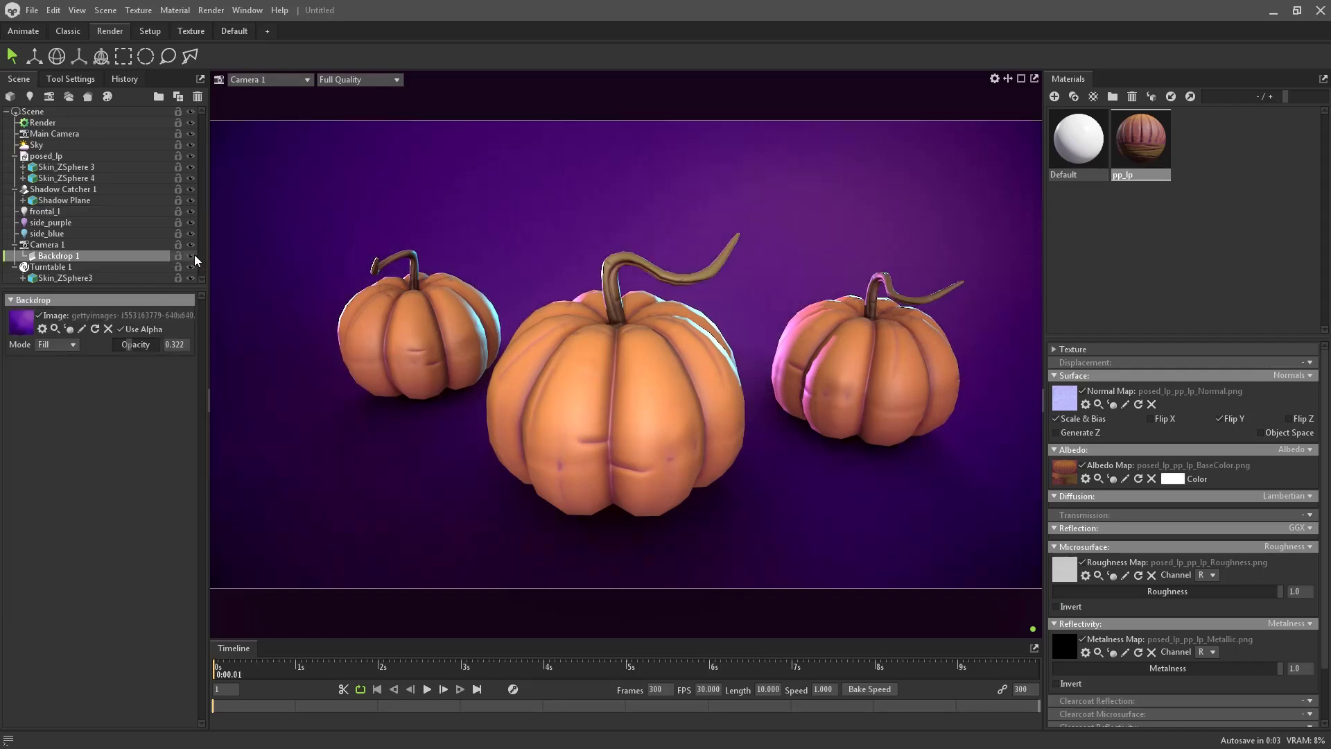
{"action": "left_click", "coordinate": [189, 189]}
{"action": "left_click", "coordinate": [189, 189]}
{"action": "left_click", "coordinate": [151, 190]}
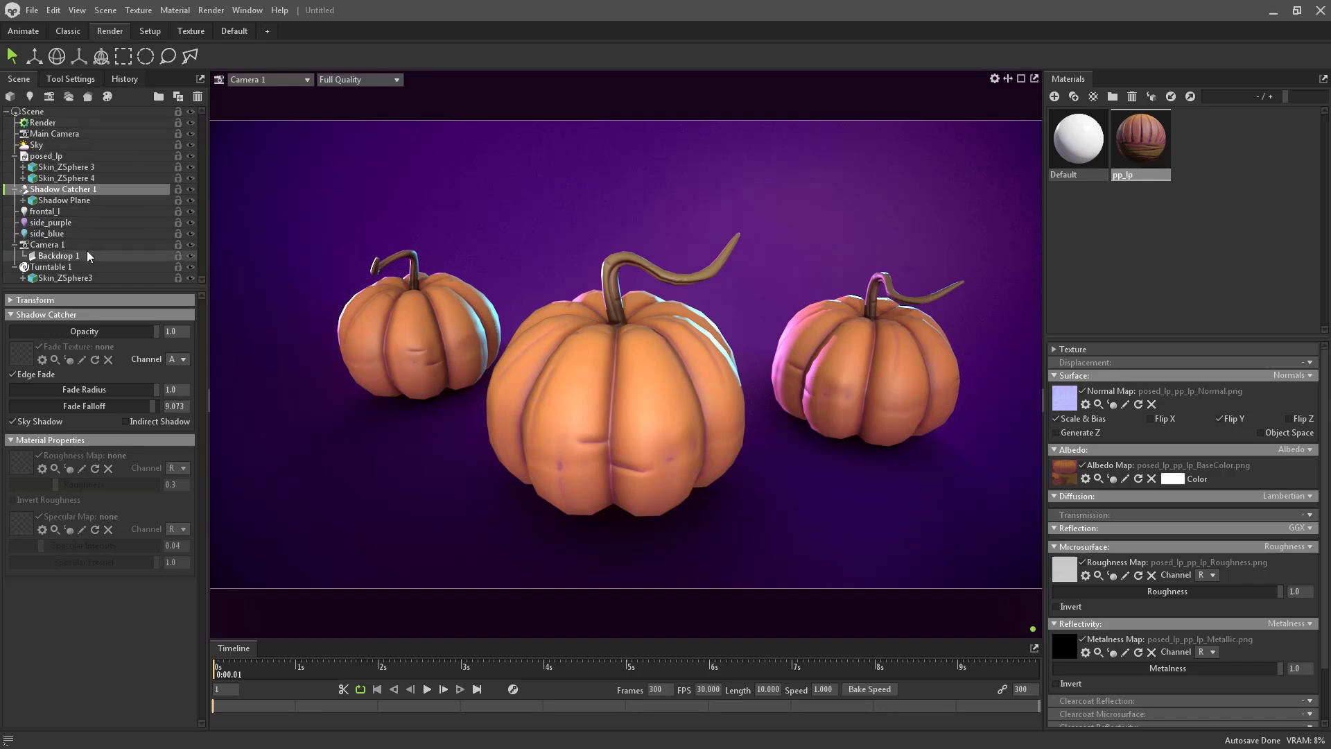
Step: Lower the exposure in Camera 1's post effects to 1.177
{"action": "left_click", "coordinate": [40, 245]}
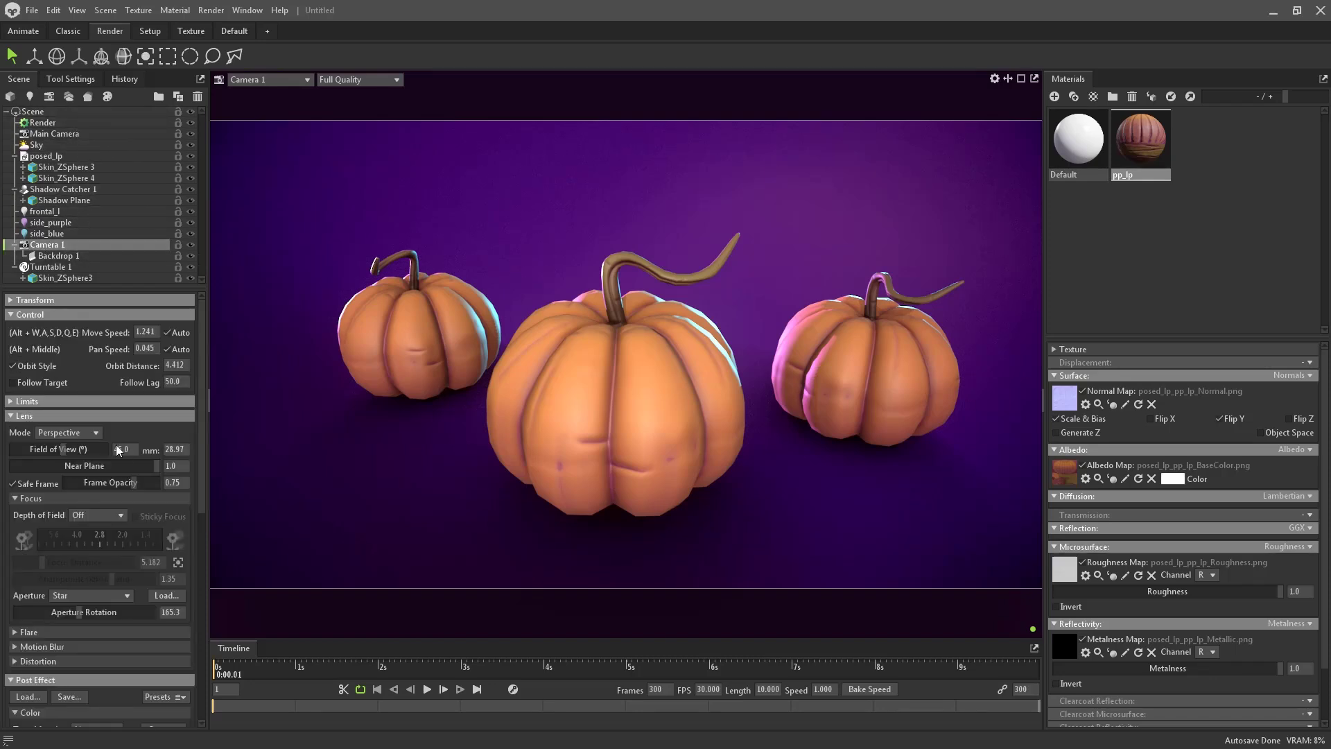
{"action": "scroll", "coordinate": [130, 444], "scroll_direction": "down", "scroll_amount": 11}
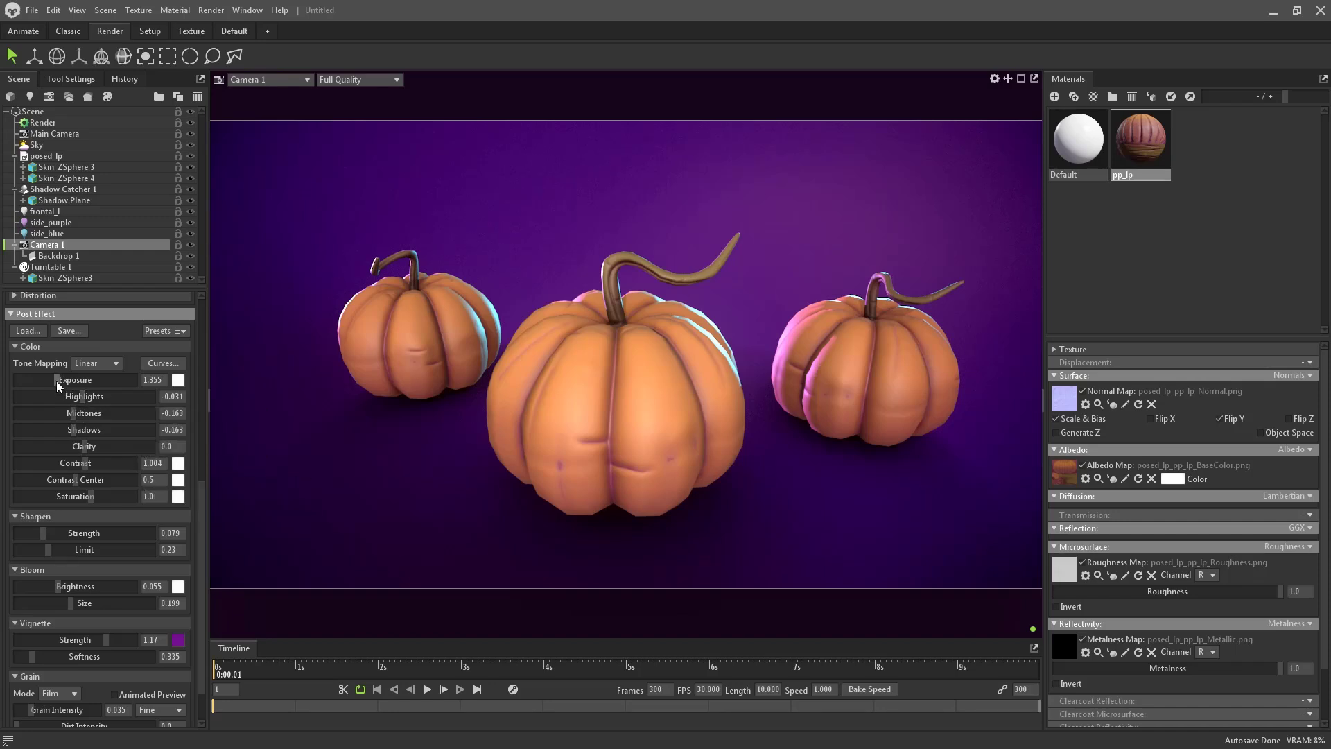
{"action": "left_click_drag", "start_coordinate": [56, 381], "coordinate": [55, 380]}
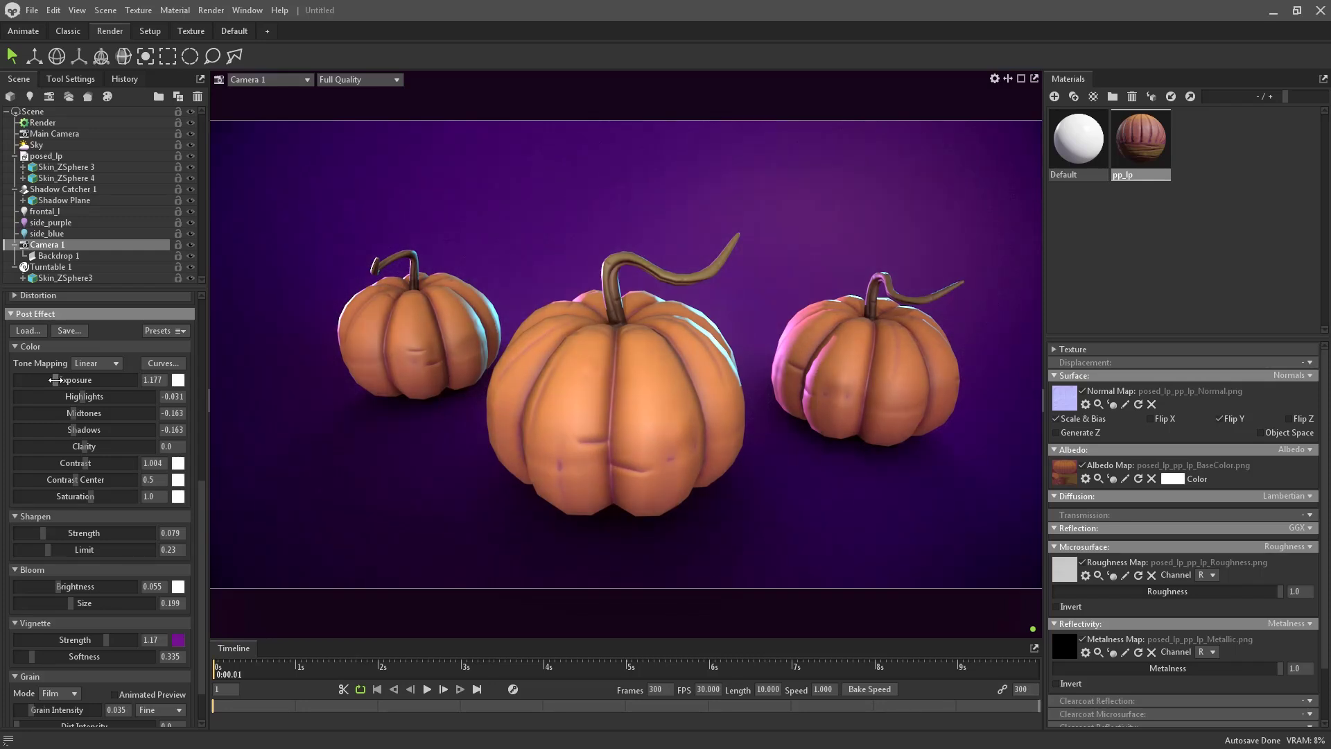
Step: Set Camera 1's bloom brightness to 0.046 and size to 0.186, and its vignette softness to 0.639
{"action": "scroll", "coordinate": [97, 531], "scroll_direction": "down", "scroll_amount": 3}
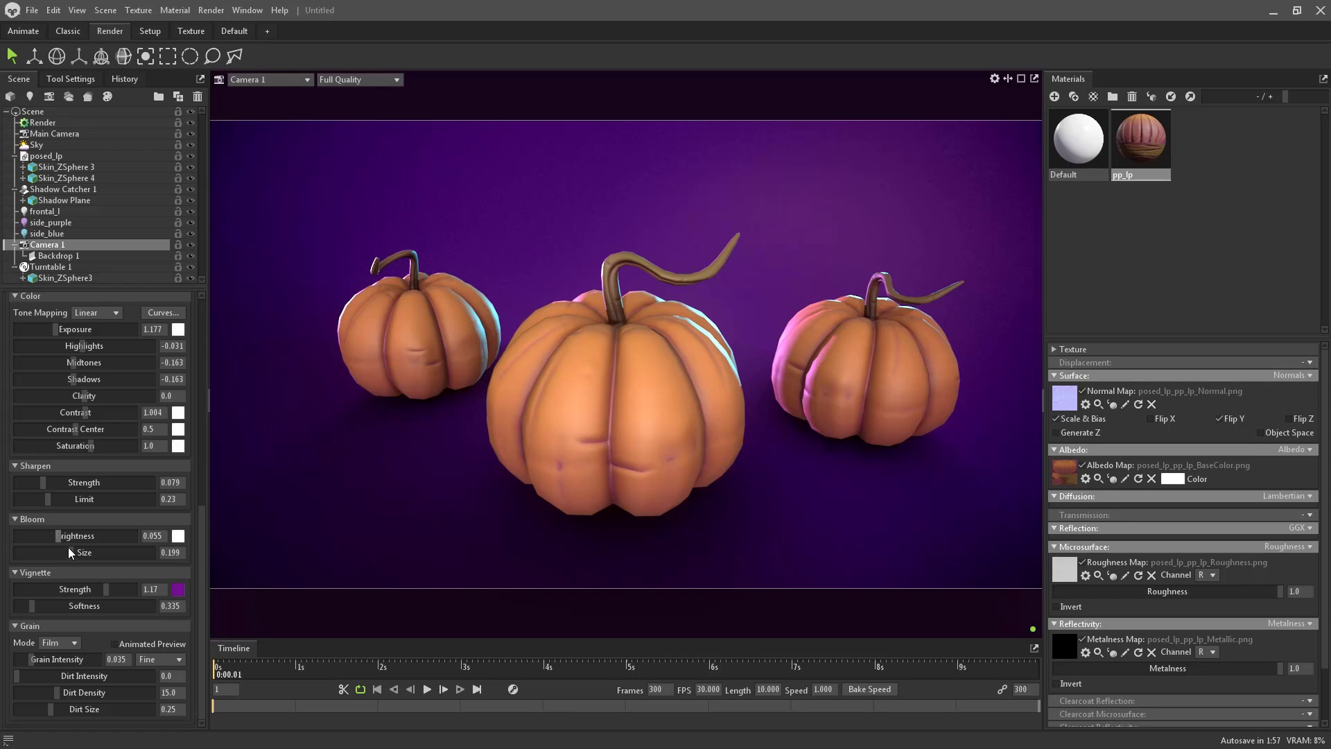
{"action": "mouse_move", "coordinate": [74, 552]}
{"action": "left_mouse_down"}
{"action": "mouse_move", "coordinate": [57, 552]}
{"action": "mouse_move", "coordinate": [69, 553]}
{"action": "mouse_move", "coordinate": [57, 535]}
{"action": "left_mouse_up"}
{"action": "left_click_drag", "start_coordinate": [29, 606], "coordinate": [71, 606]}
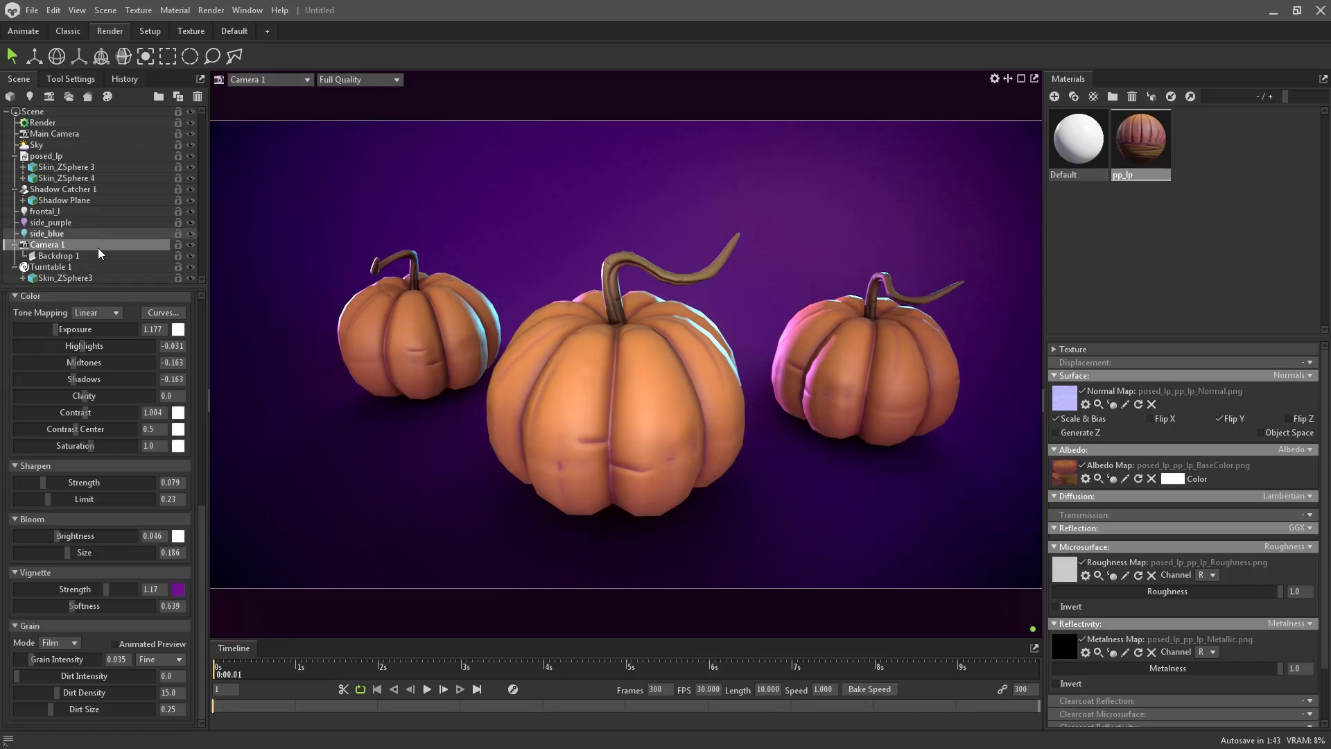
Step: Add Camera 1 to the Render object's render cameras and remove Main Camera from the list
{"action": "left_click", "coordinate": [43, 122]}
{"action": "scroll", "coordinate": [149, 461], "scroll_direction": "down", "scroll_amount": 3}
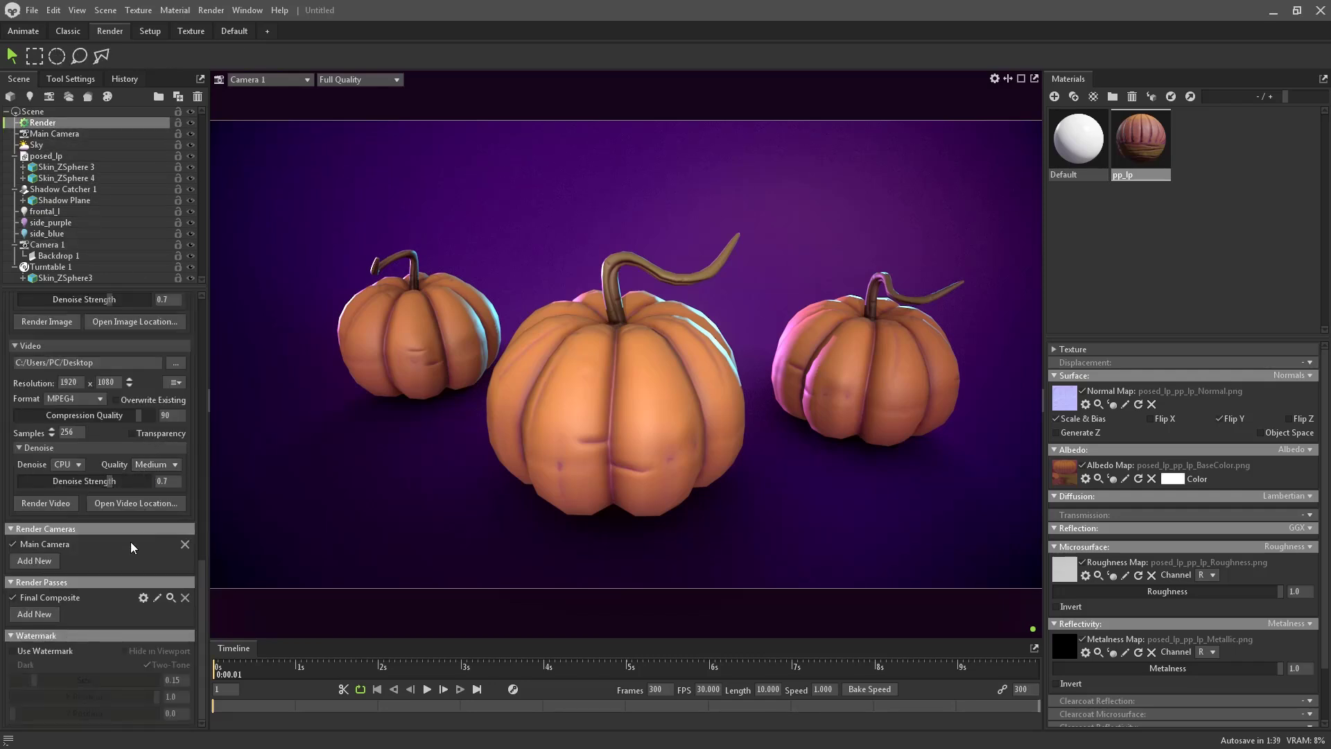
{"action": "left_click", "coordinate": [47, 563]}
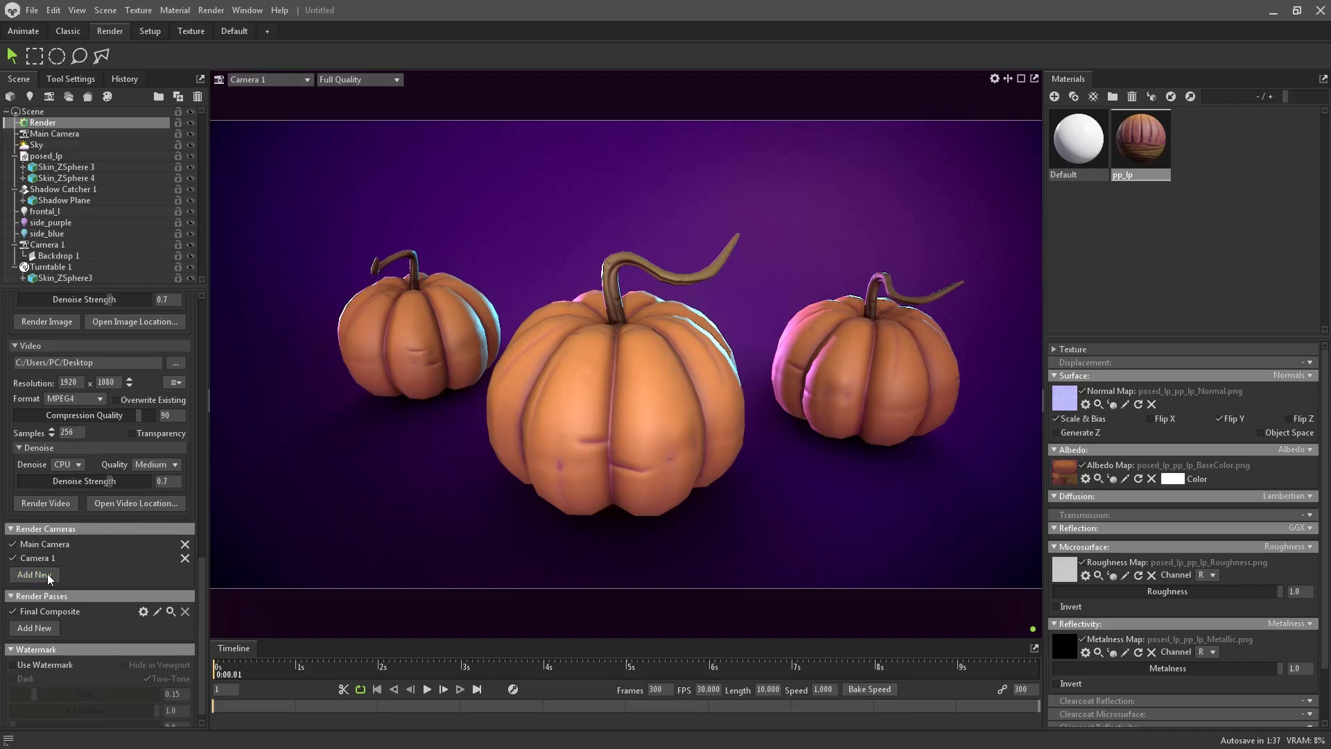
{"action": "left_click", "coordinate": [184, 545]}
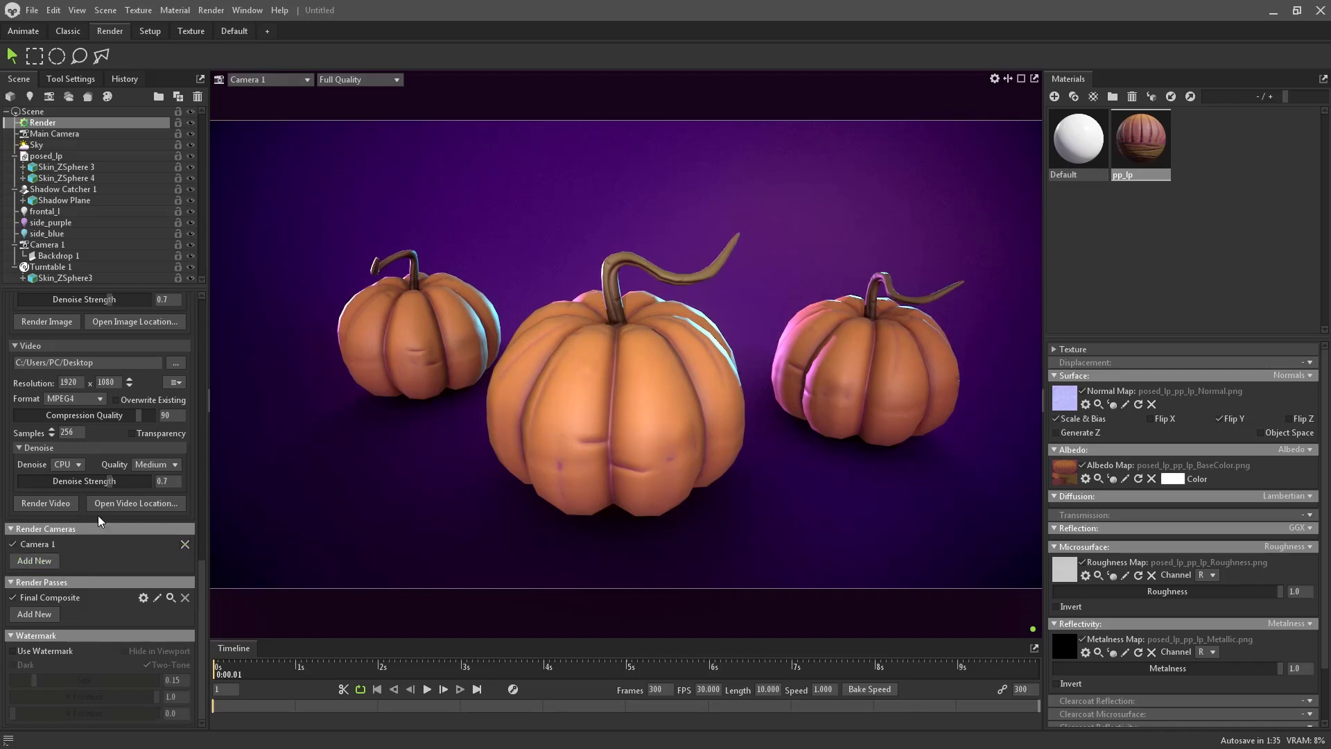
Step: Set the video output's compression quality to 45 and the image output's samples to 512
{"action": "left_click", "coordinate": [77, 416]}
{"action": "scroll", "coordinate": [76, 380], "scroll_direction": "up", "scroll_amount": 3}
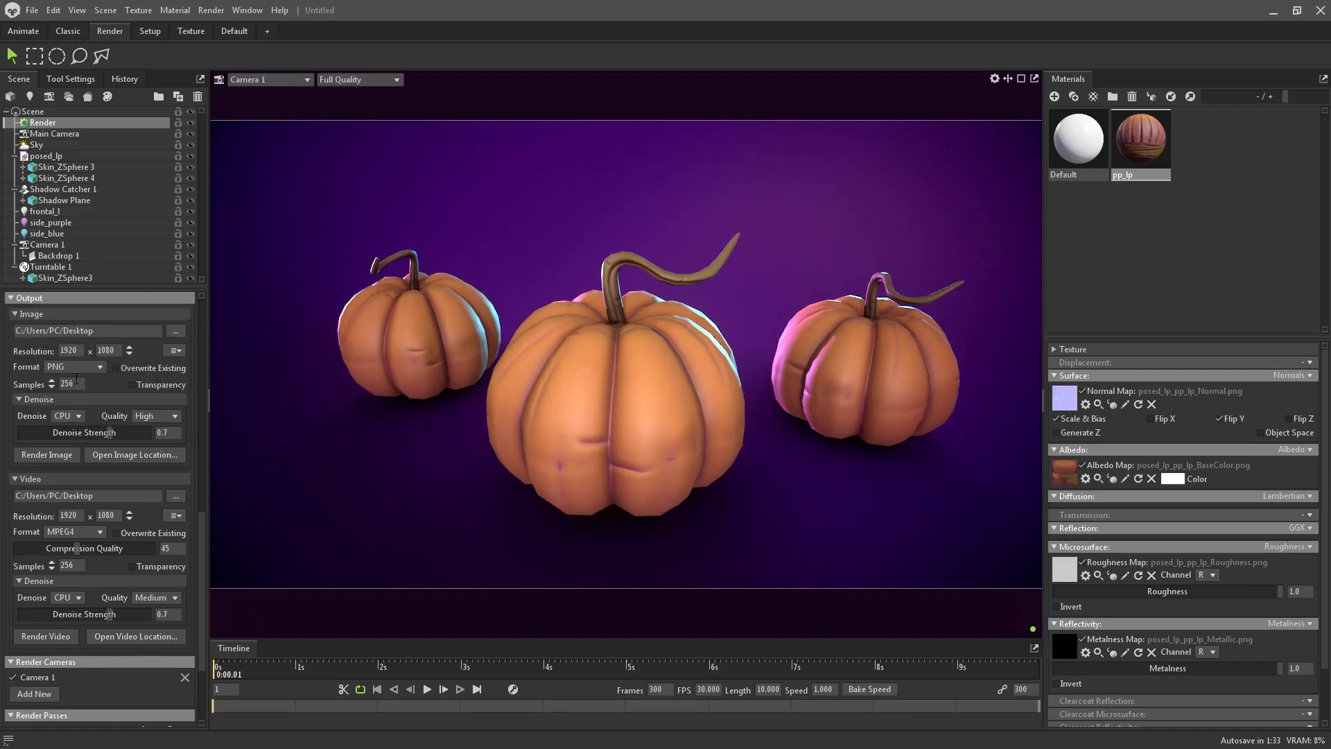
{"action": "double_click", "coordinate": [66, 387]}
{"action": "type", "text": "512"}
Step: Set the image output resolution to the 2560 x 1440 preset
{"action": "left_click", "coordinate": [128, 346]}
{"action": "left_click", "coordinate": [130, 353]}
{"action": "left_click", "coordinate": [173, 350]}
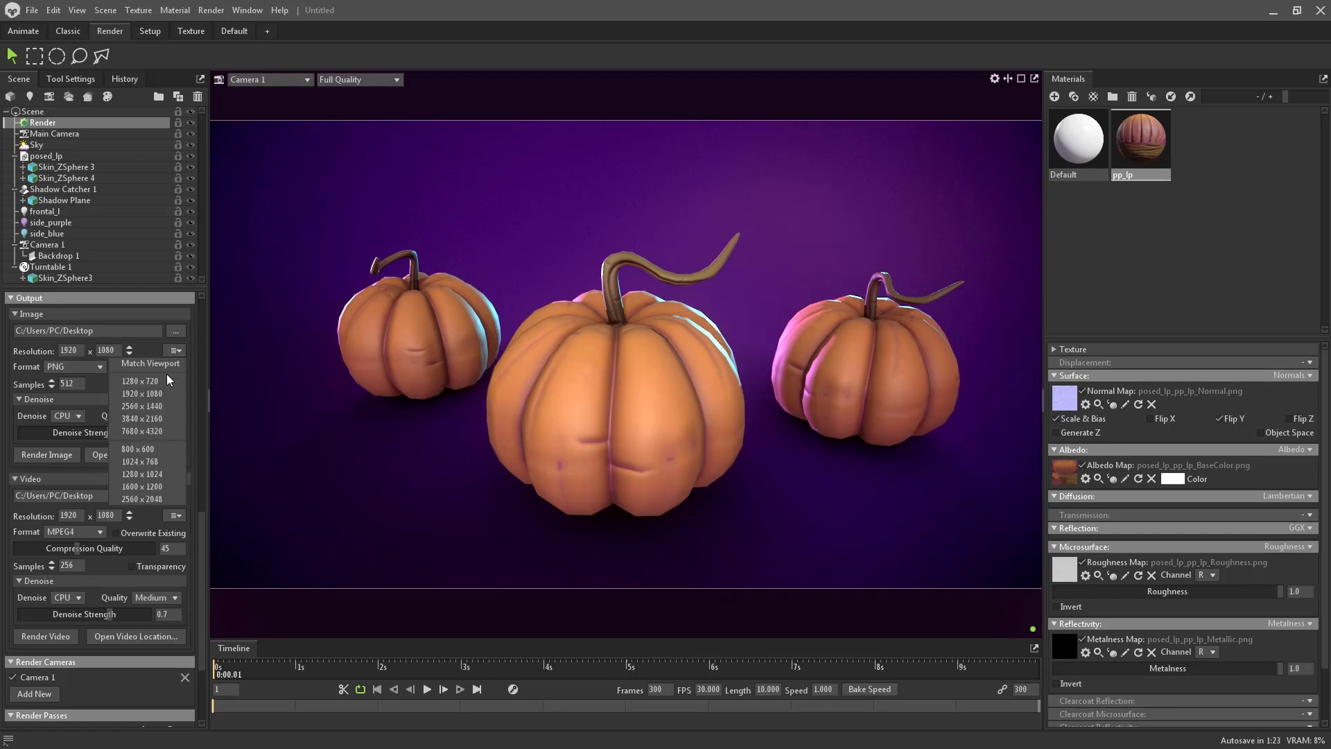
{"action": "left_click", "coordinate": [165, 406]}
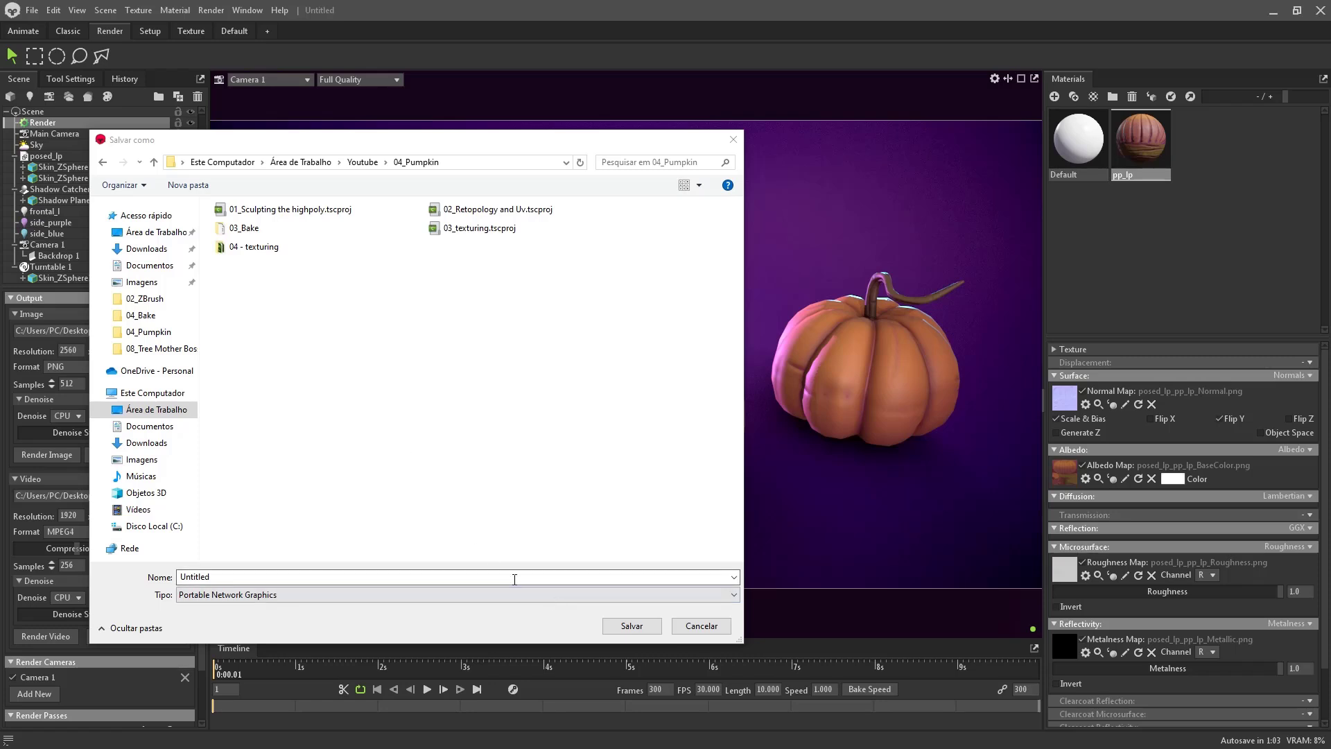
Step: Set the image output file to pumpkin_render as PNG in the 04_Pumpkin folder and render the image
{"action": "left_click", "coordinate": [515, 578]}
{"action": "type", "text": "pu"}
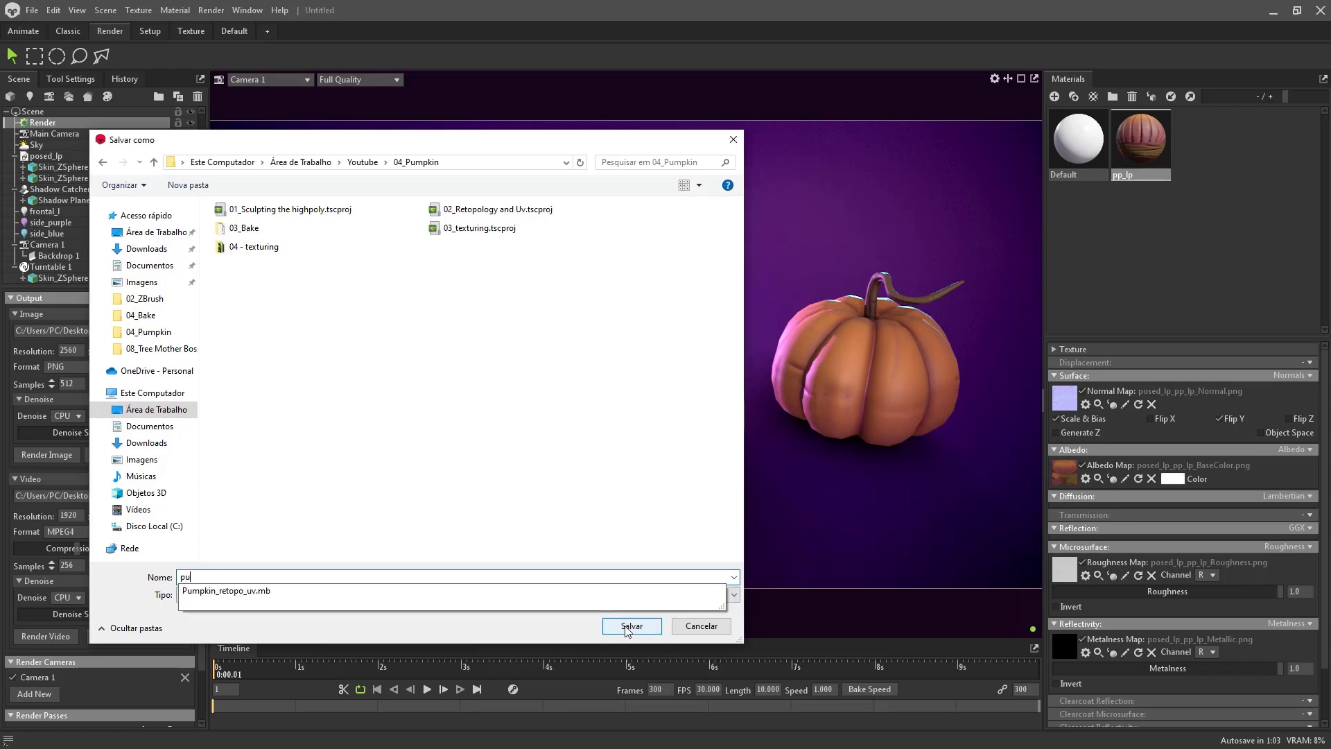
{"action": "type", "text": "mpkin_render"}
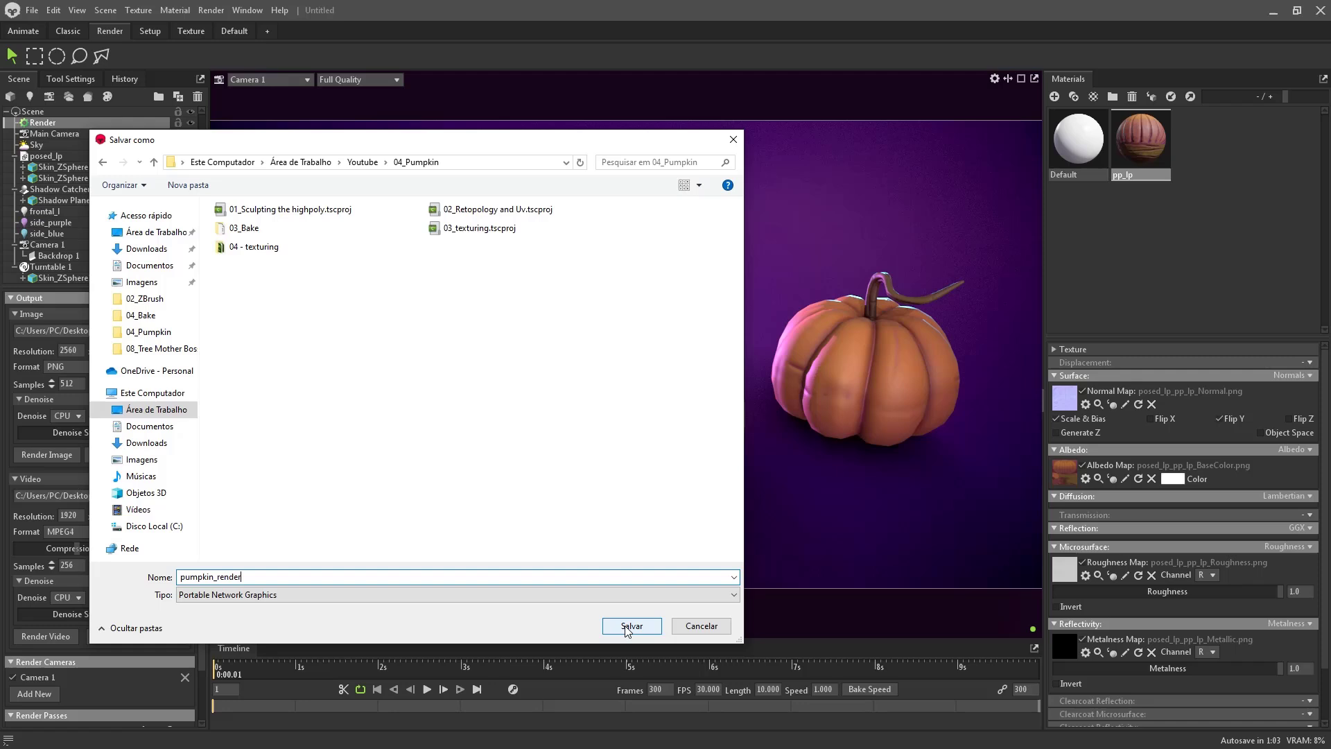
{"action": "left_click", "coordinate": [625, 626]}
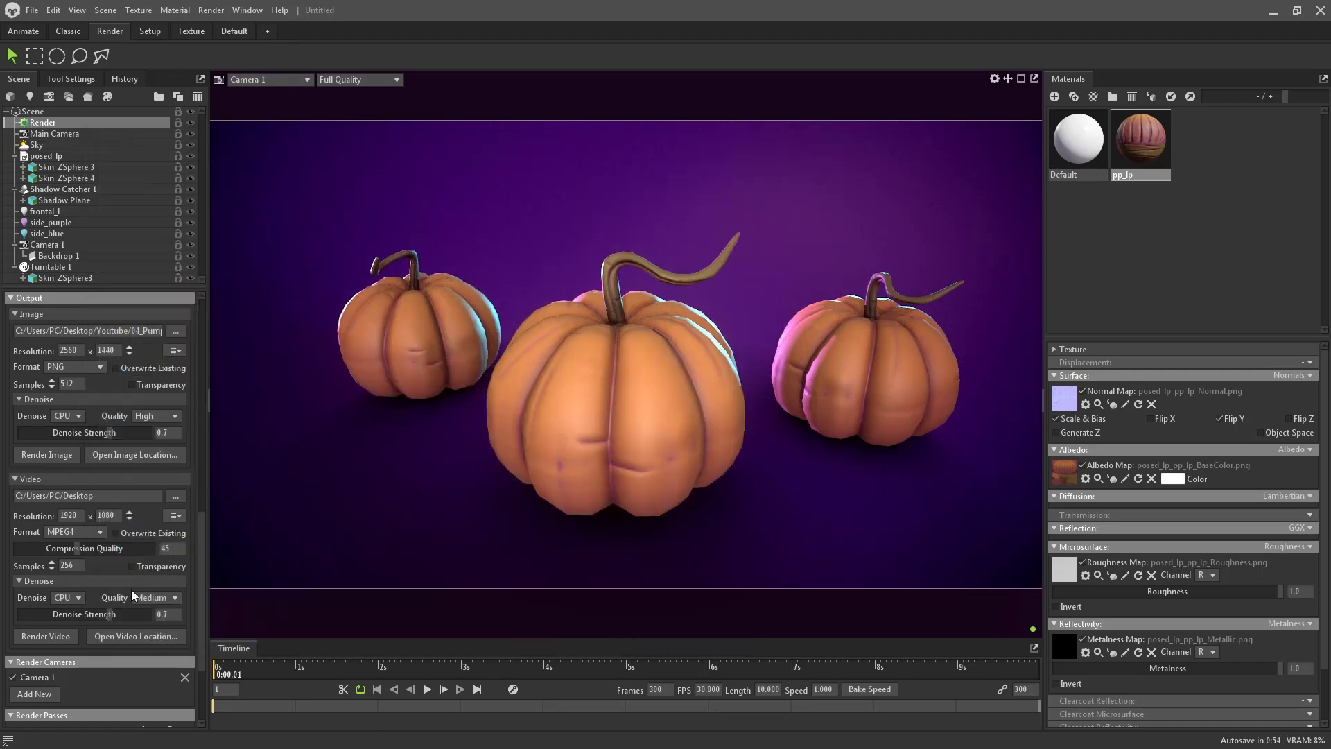
{"action": "left_click", "coordinate": [59, 452]}
{"action": "left_click", "coordinate": [869, 363]}
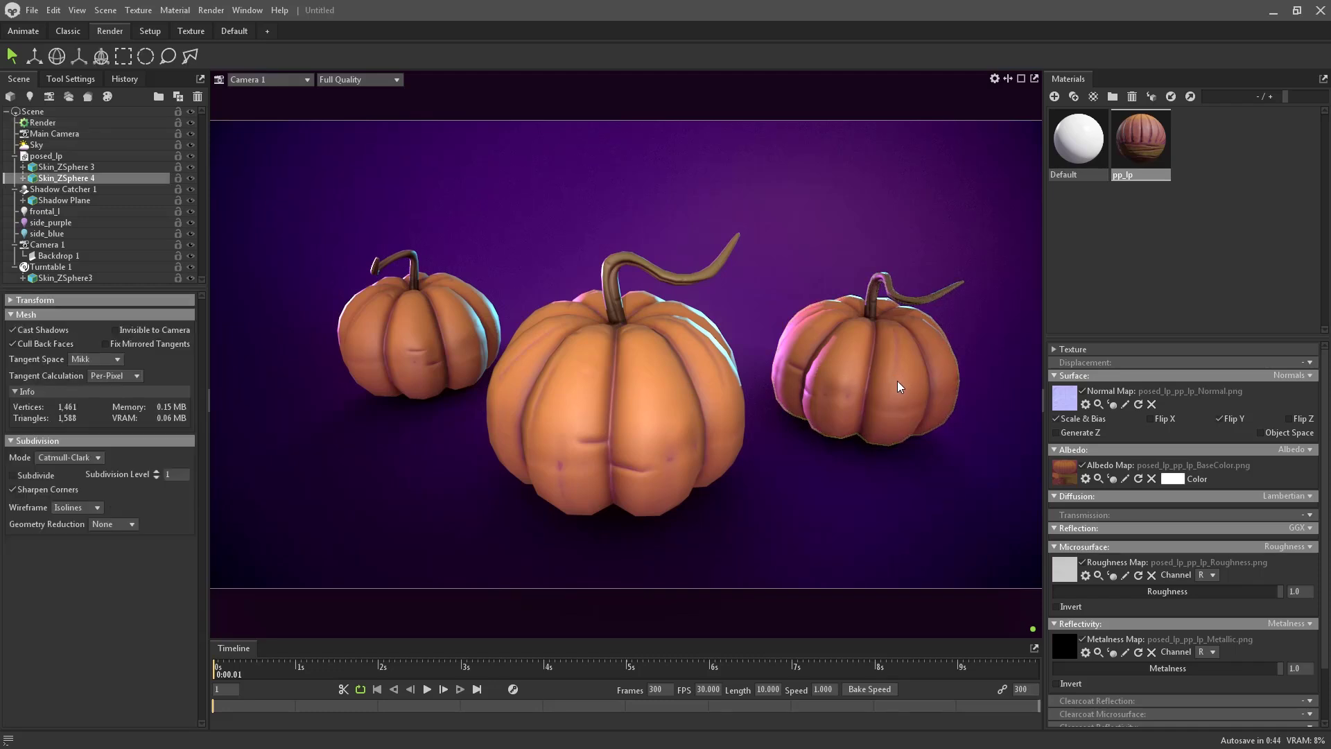
{"action": "key", "text": "w"}
{"action": "left_click_drag", "start_coordinate": [939, 376], "coordinate": [844, 363]}
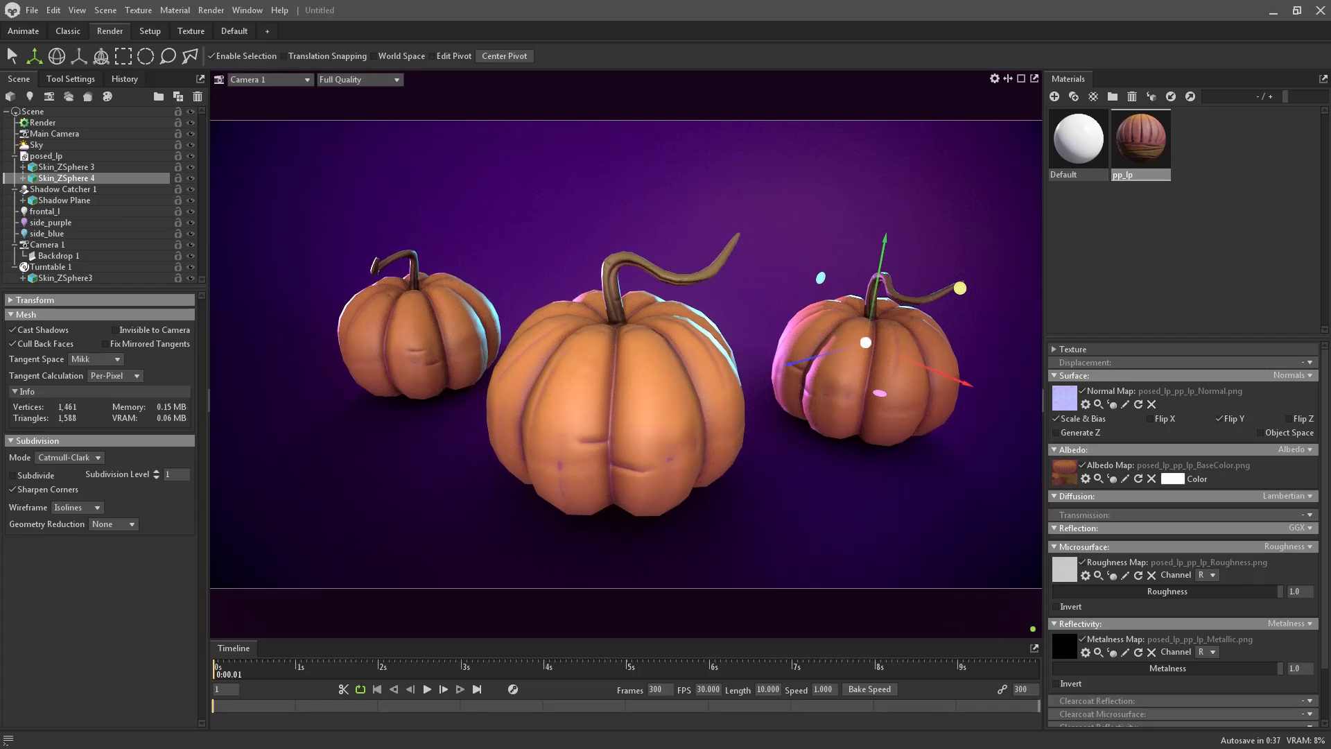
Step: Switch to the 04_Pumpkin folder in File Explorer and open the pumpkin_render image to review the render
{"action": "left_click_drag", "start_coordinate": [0, 76], "coordinate": [689, 120]}
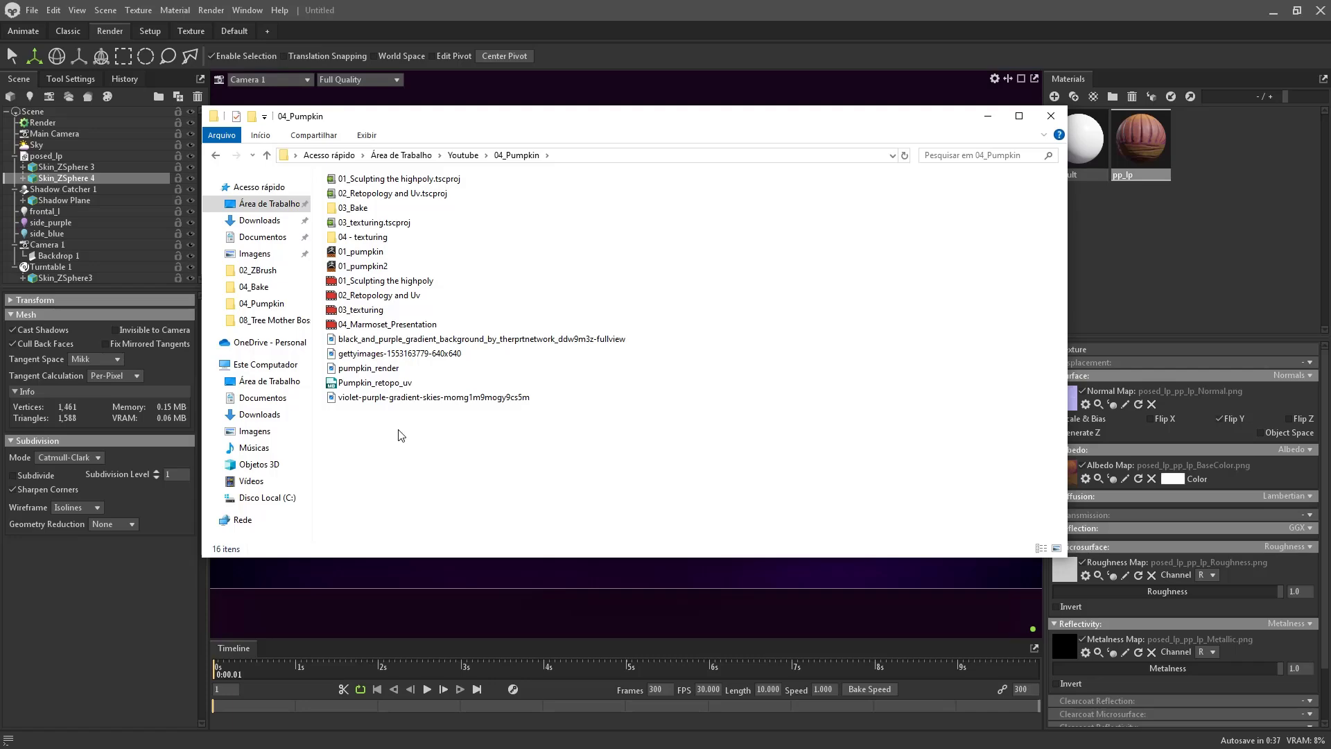
{"action": "left_click", "coordinate": [395, 371]}
{"action": "double_click", "coordinate": [394, 370]}
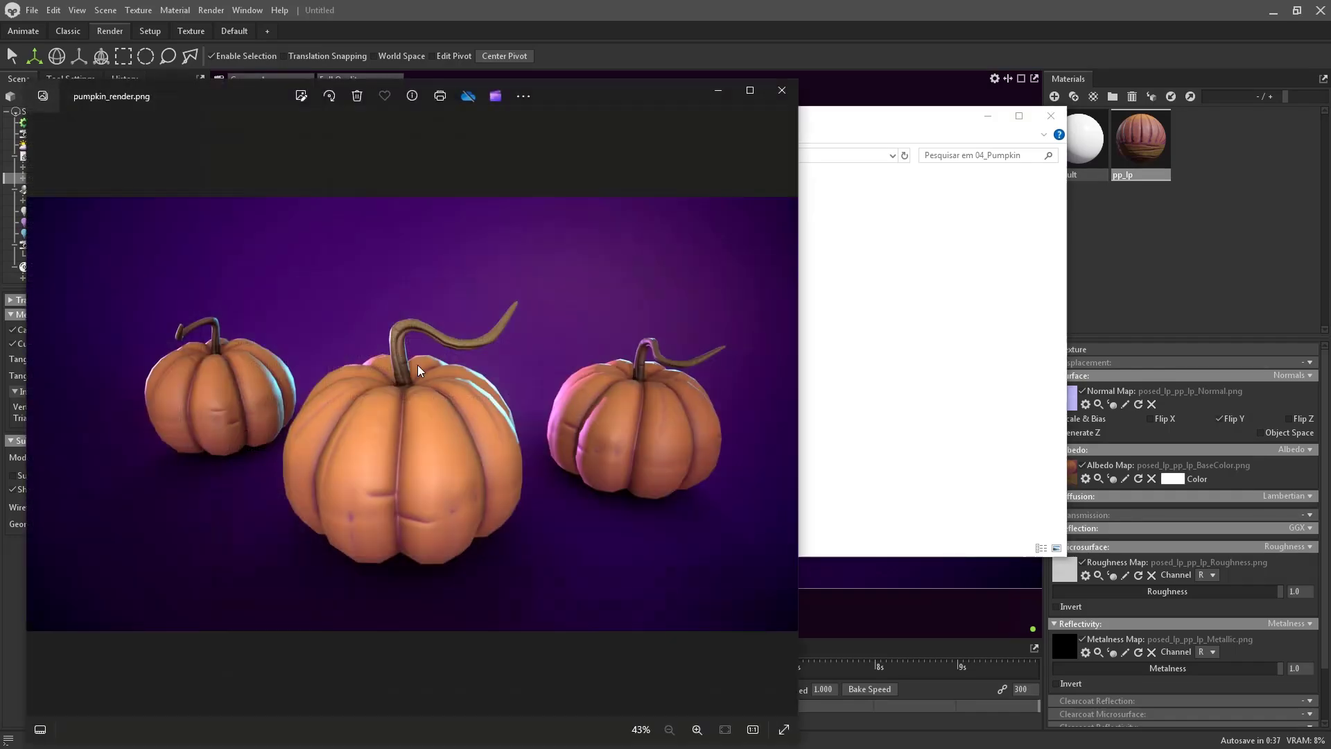
Step: Review the pumpkin_render image enlarged, and return to the Marmoset Toolbag scene
{"action": "left_click", "coordinate": [750, 91]}
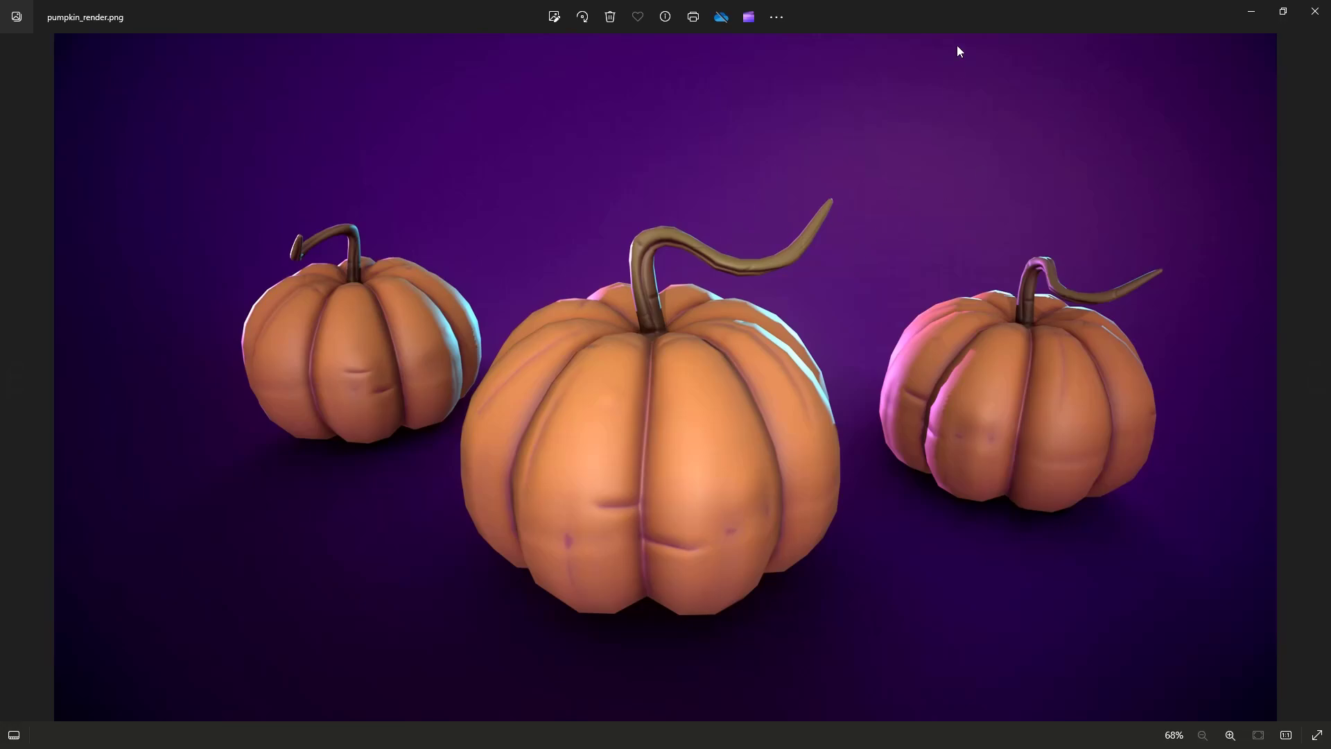
{"action": "key", "text": "super+Down"}
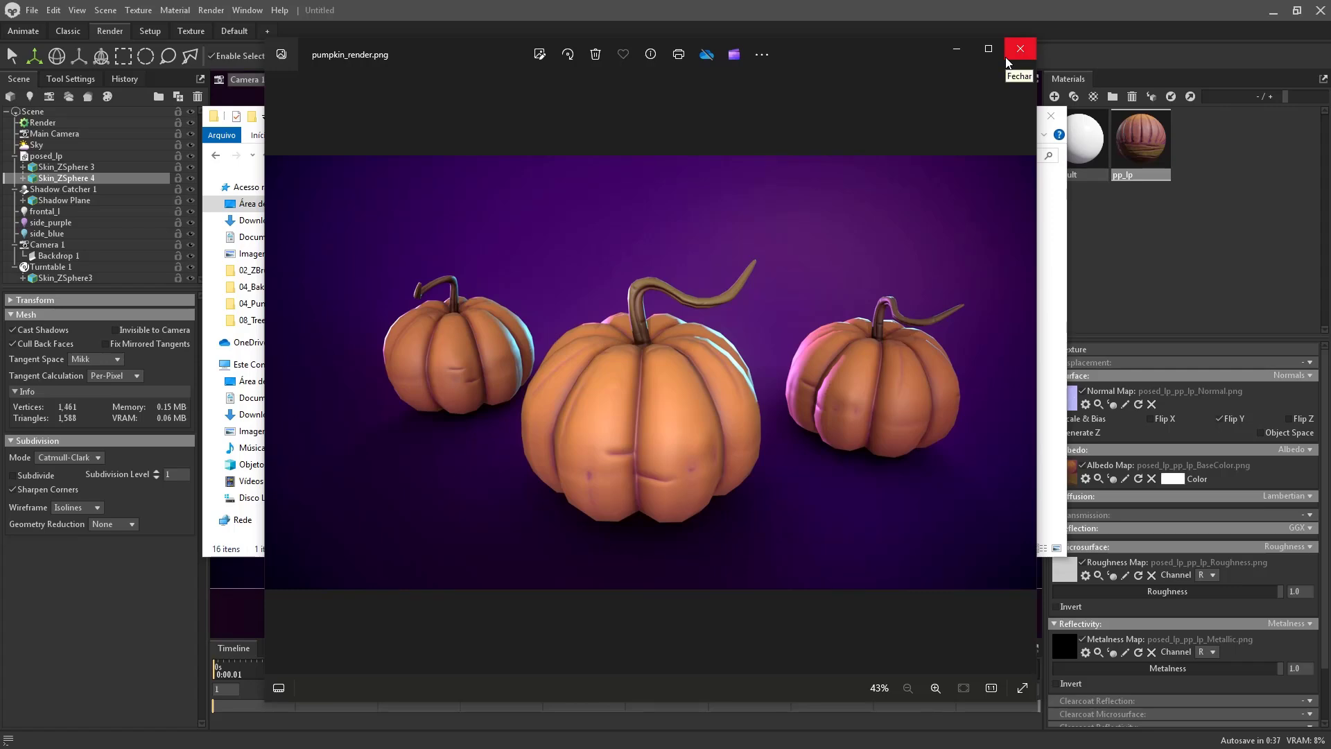
{"action": "left_click", "coordinate": [956, 48]}
{"action": "left_click", "coordinate": [996, 119]}
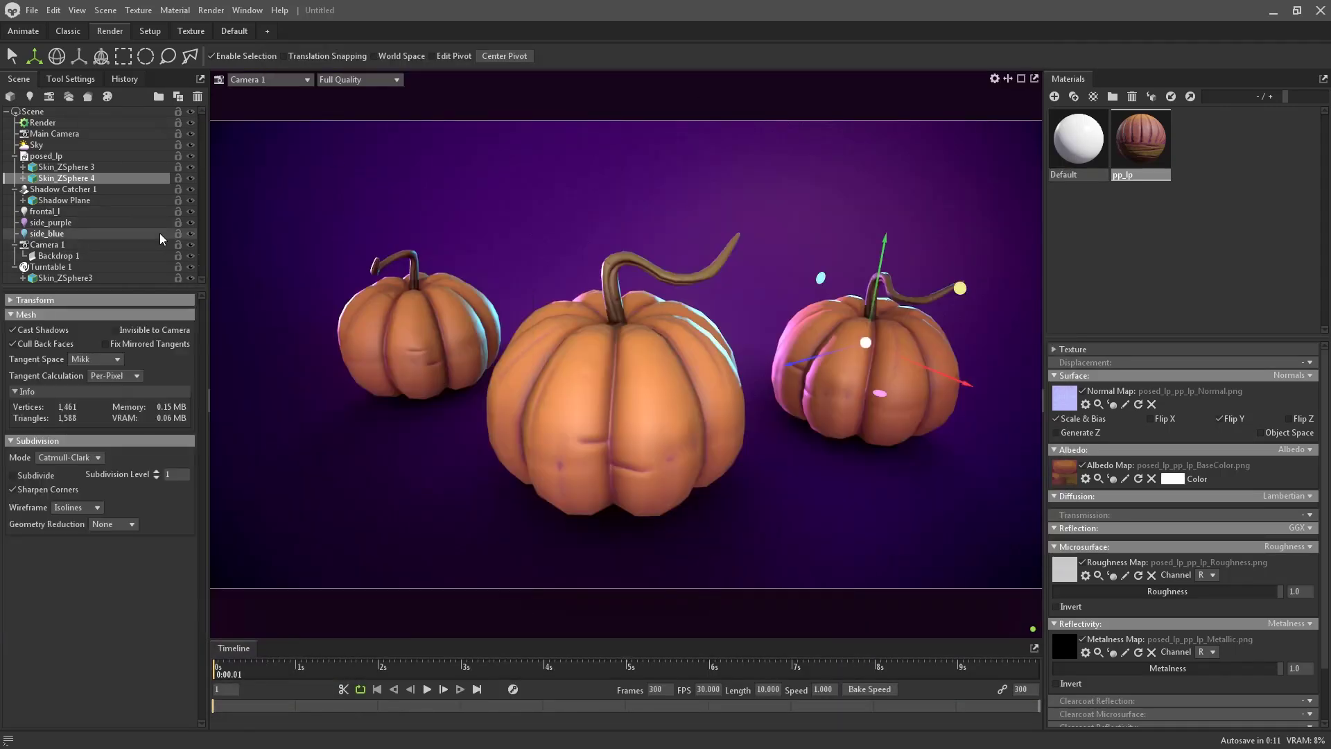
Step: Hide the posed_lp group and reframe the remaining central pumpkin in the Camera 1 view
{"action": "left_click", "coordinate": [191, 156]}
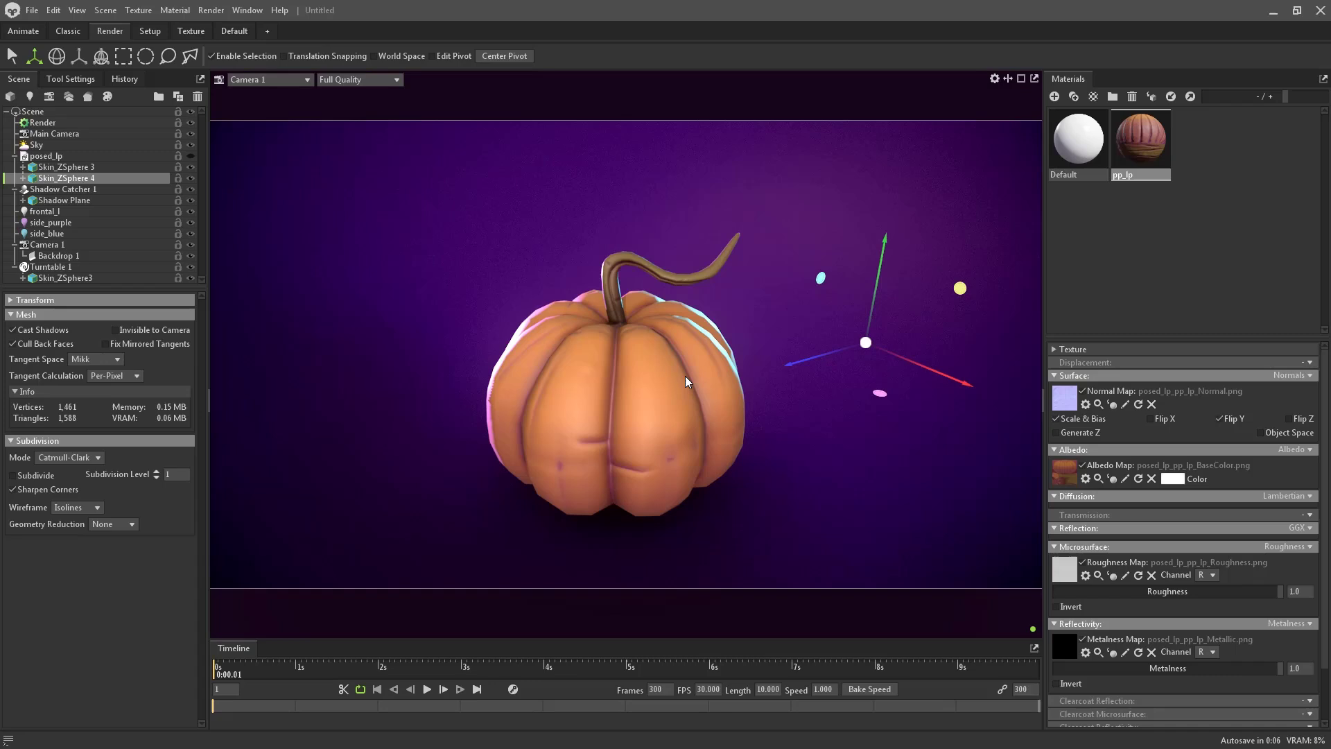
{"action": "scroll", "coordinate": [692, 368], "scroll_direction": "down", "scroll_amount": 1}
{"action": "middle_click_drag", "start_coordinate": [707, 389], "coordinate": [695, 352]}
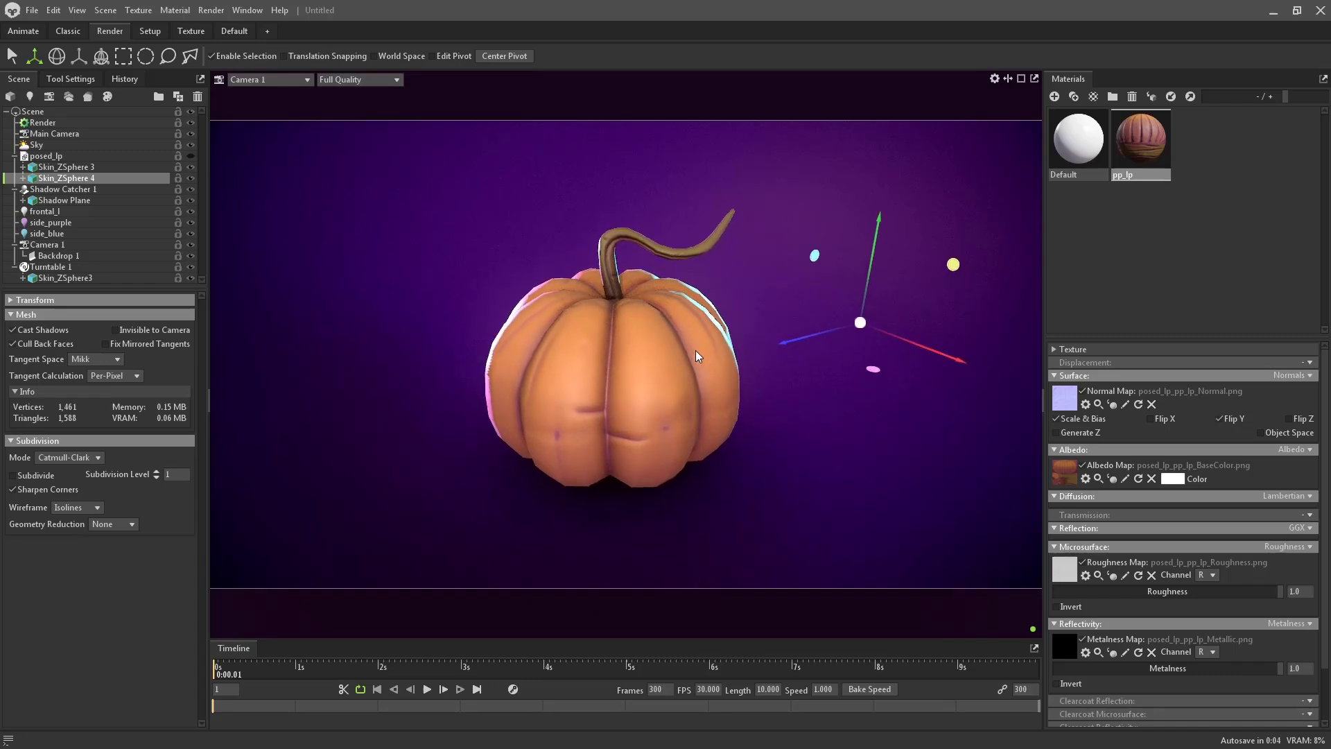
{"action": "scroll", "coordinate": [700, 379], "scroll_direction": "up", "scroll_amount": 1}
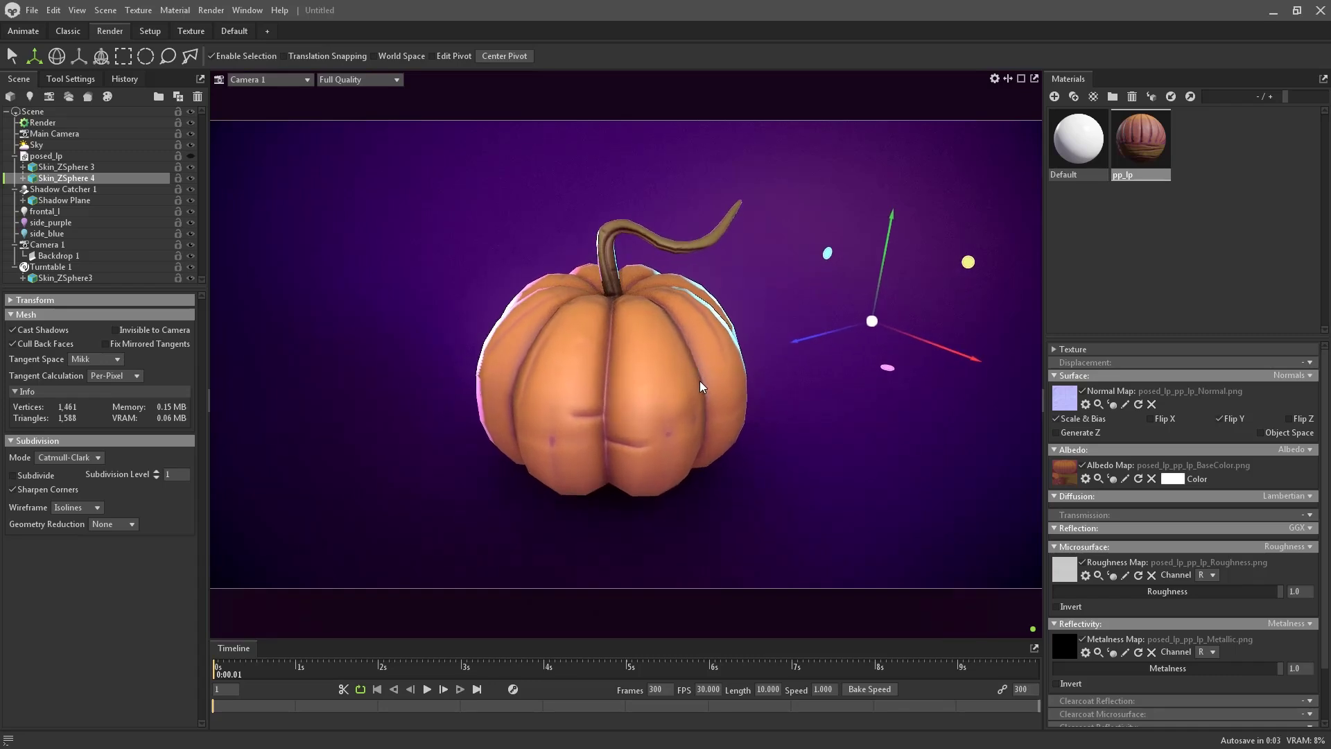
{"action": "left_click_drag", "start_coordinate": [700, 381], "coordinate": [713, 352]}
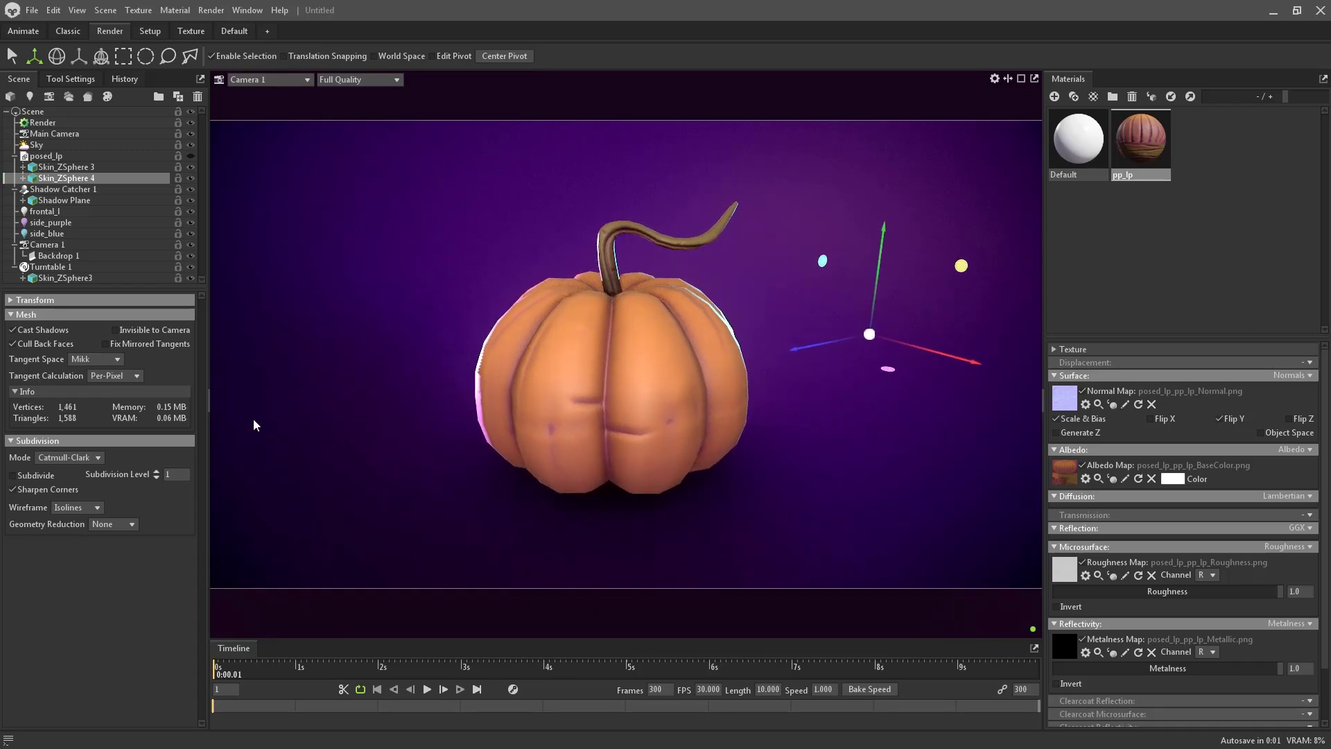
Step: Render the single-pumpkin image, open pumpkin_render_001 from the 04_Pumpkin folder for review, and close the image viewer
{"action": "left_click", "coordinate": [42, 123]}
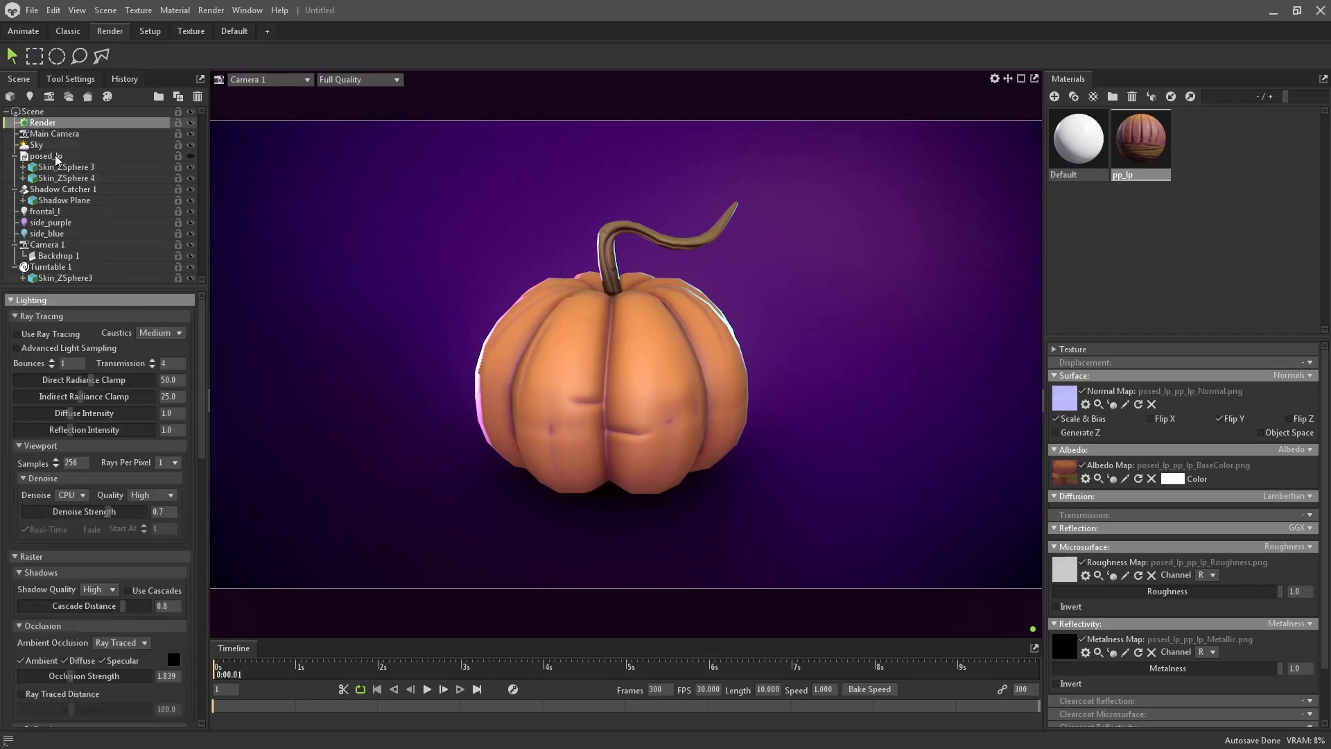
{"action": "scroll", "coordinate": [58, 514], "scroll_direction": "down", "scroll_amount": 5}
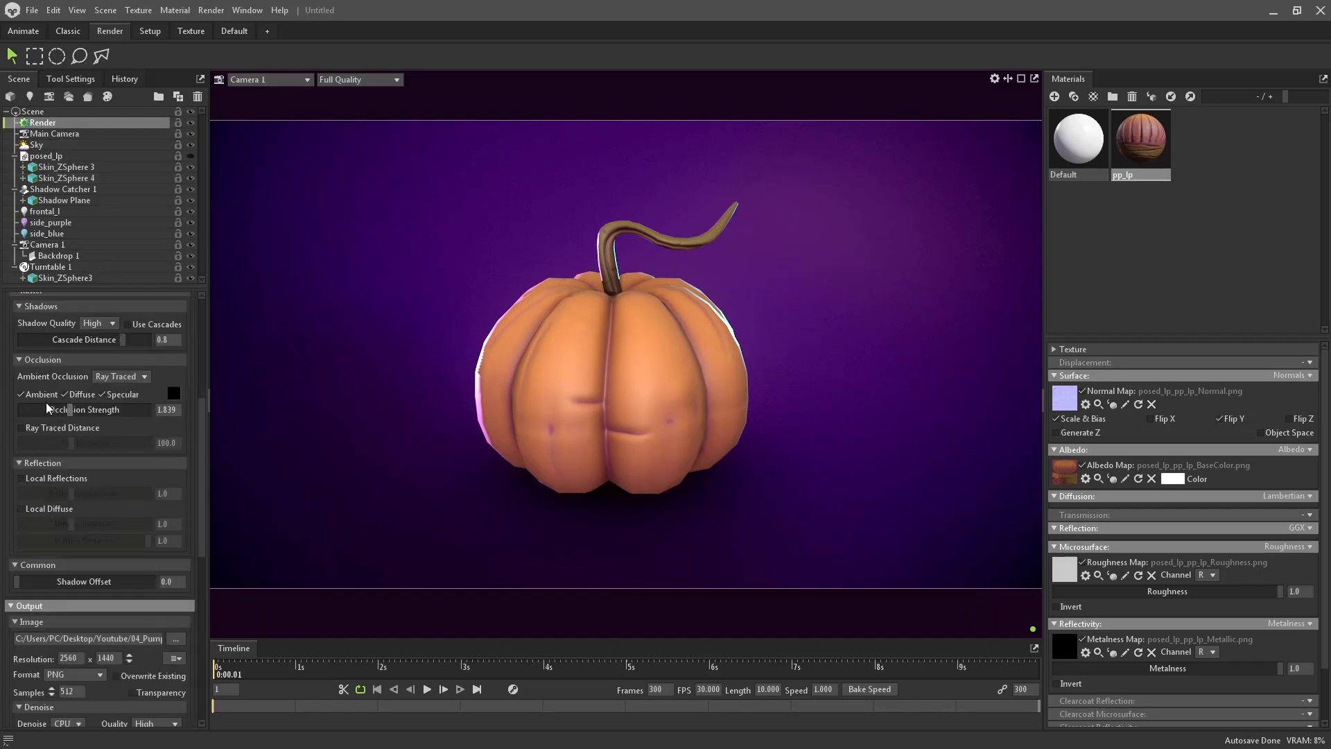
{"action": "scroll", "coordinate": [75, 521], "scroll_direction": "down", "scroll_amount": 4}
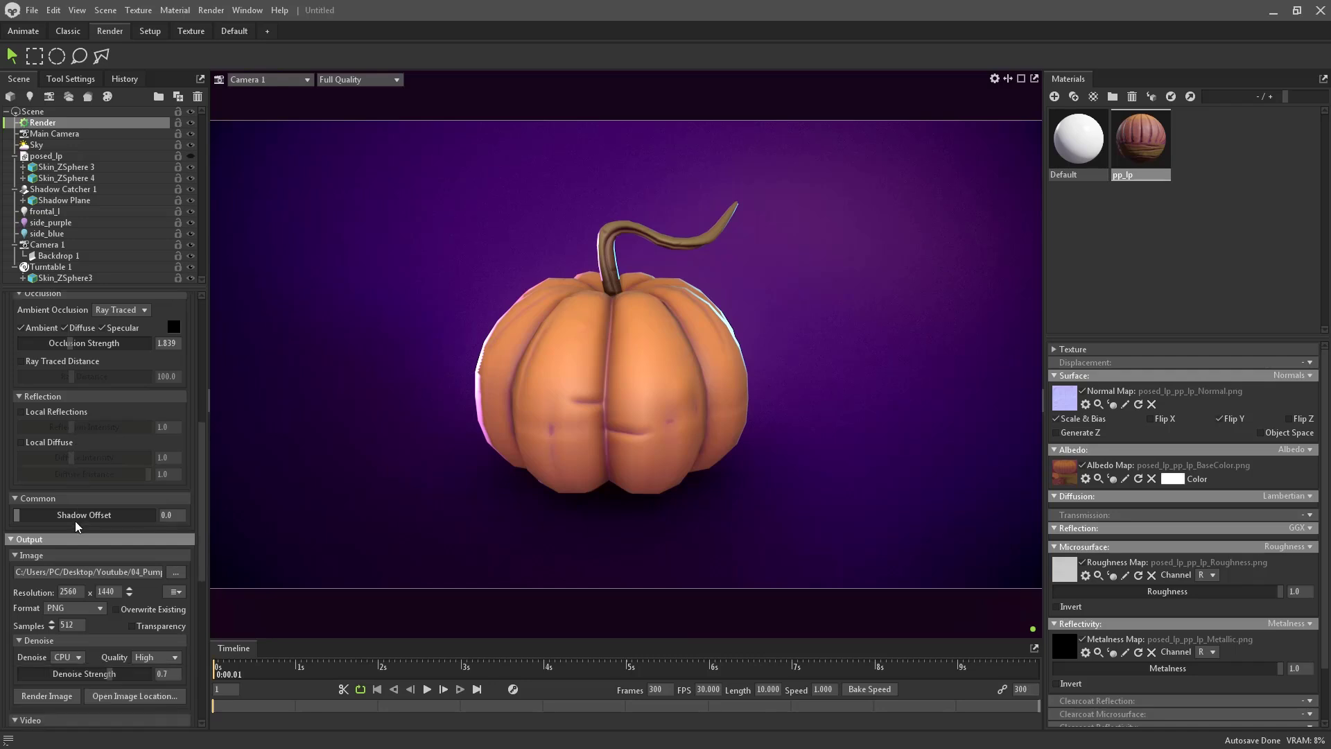
{"action": "left_click", "coordinate": [67, 627]}
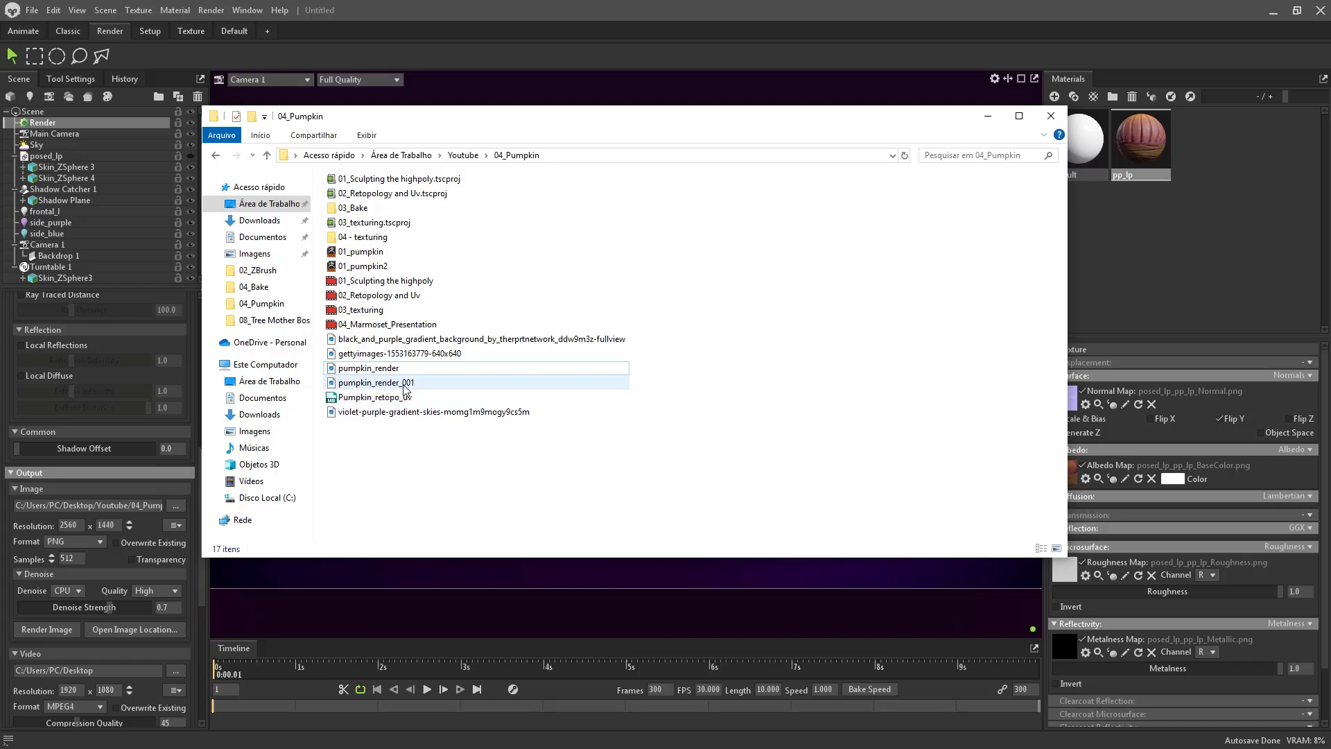
{"action": "double_click", "coordinate": [403, 384]}
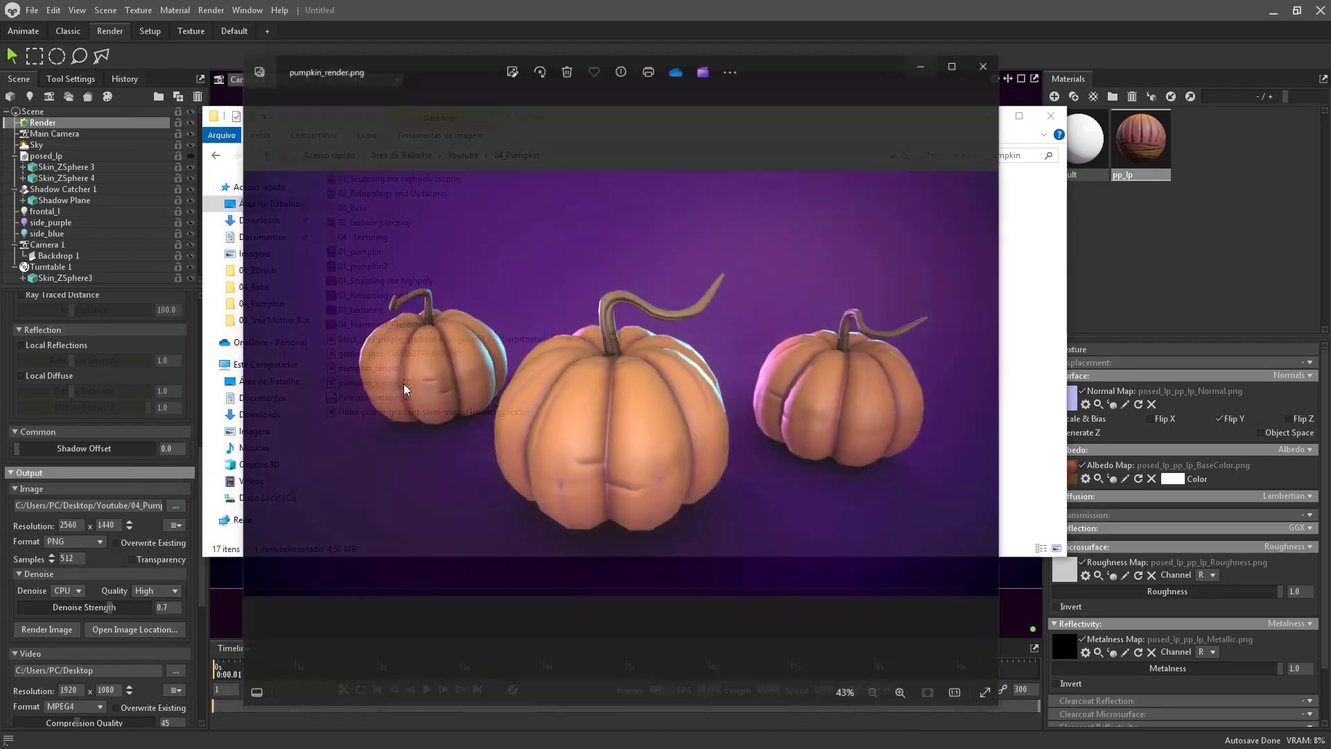
{"action": "left_click", "coordinate": [1048, 72]}
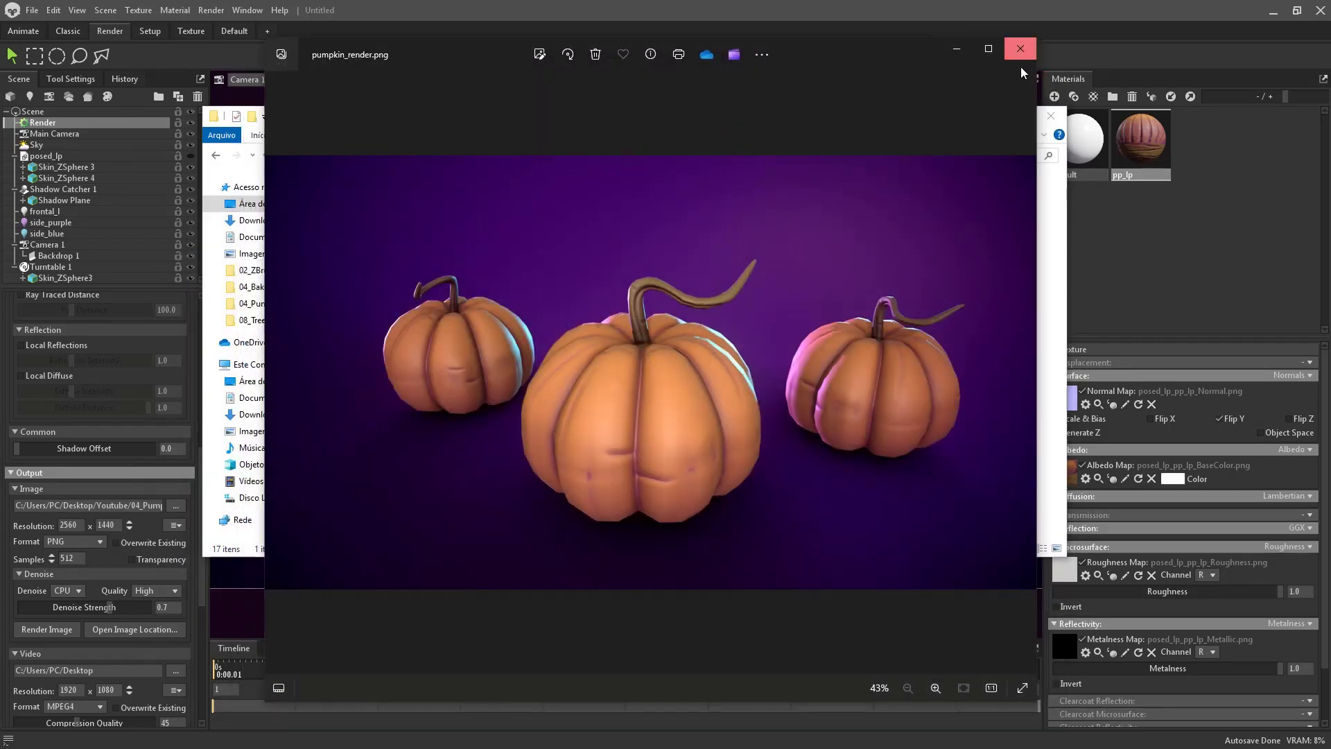
{"action": "left_click", "coordinate": [1020, 58]}
Step: Scrub the timeline to preview the pumpkin's turntable rotation, and check the Main Camera and Camera 1 settings
{"action": "left_click", "coordinate": [269, 607]}
{"action": "left_click_drag", "start_coordinate": [276, 666], "coordinate": [375, 641]}
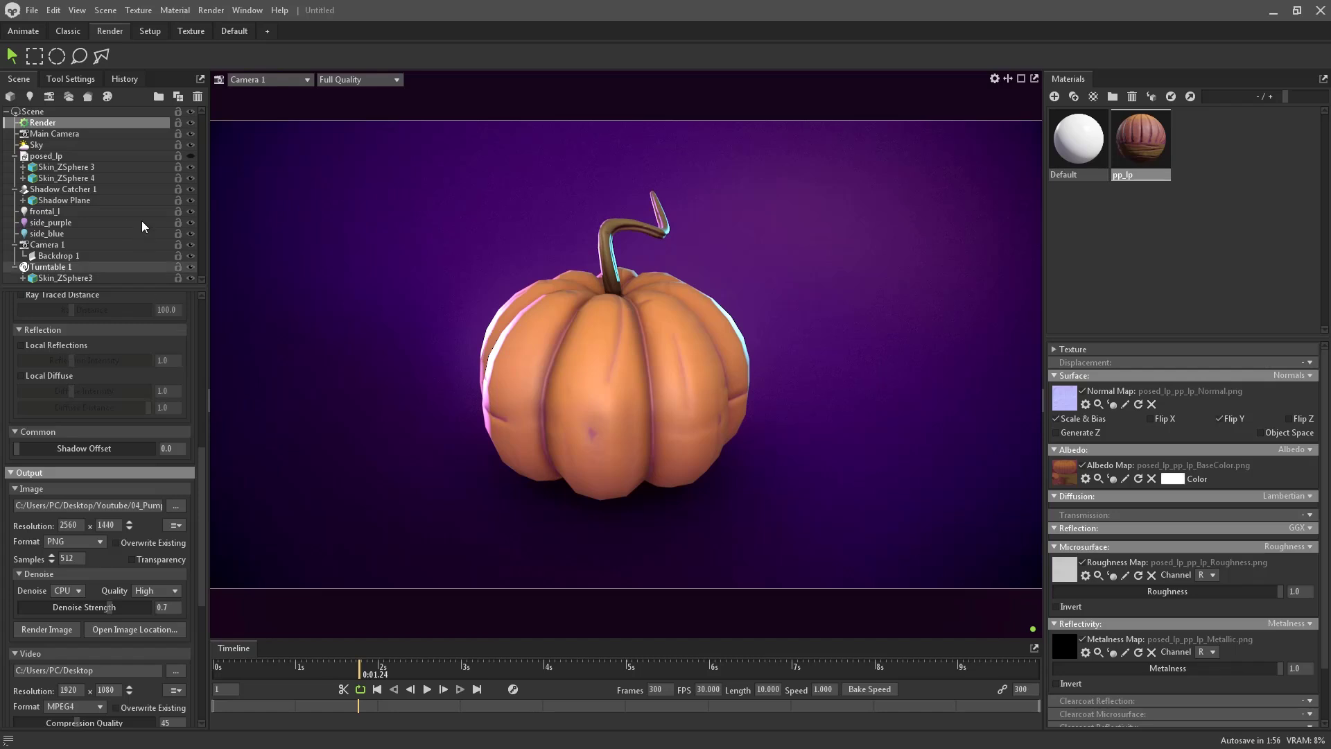
{"action": "left_click", "coordinate": [71, 136]}
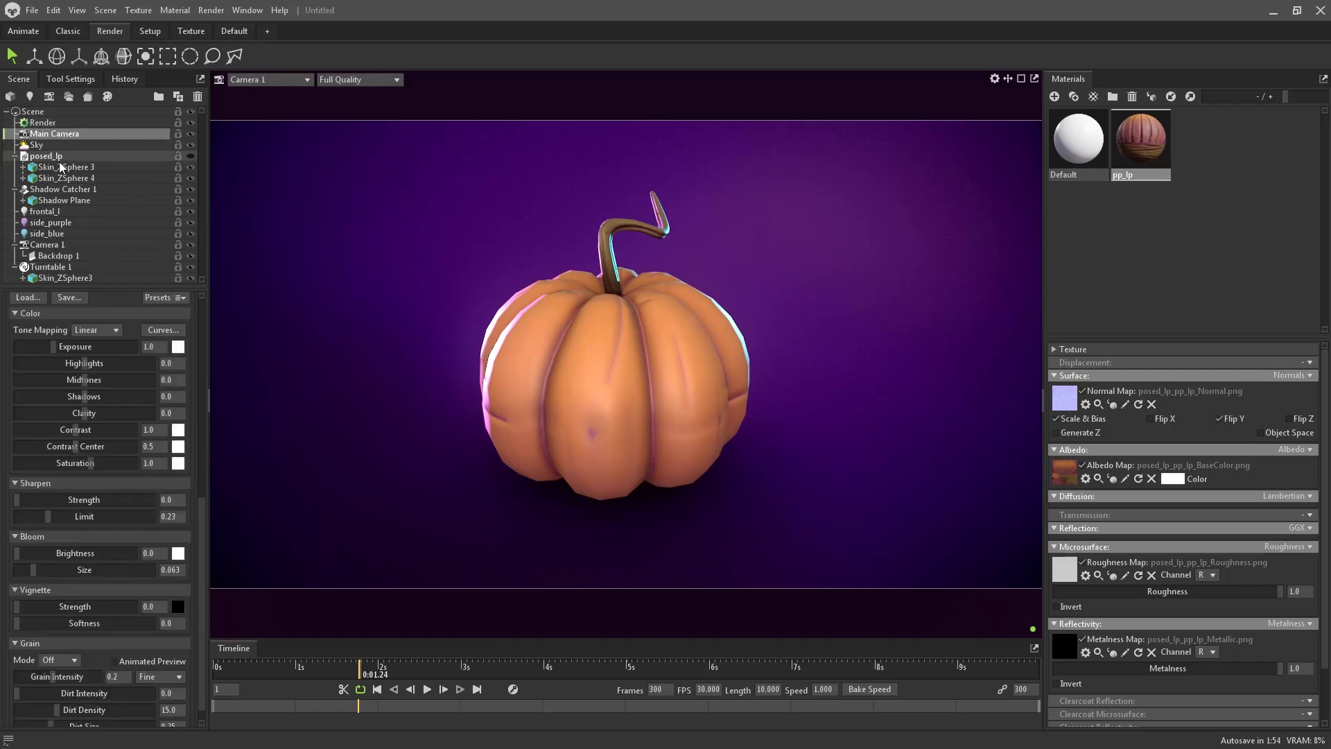
{"action": "left_click", "coordinate": [66, 244]}
Step: Try the 800 x 600 and 1600 x 1200 presets for the image output resolution in the Render settings
{"action": "left_click", "coordinate": [66, 123]}
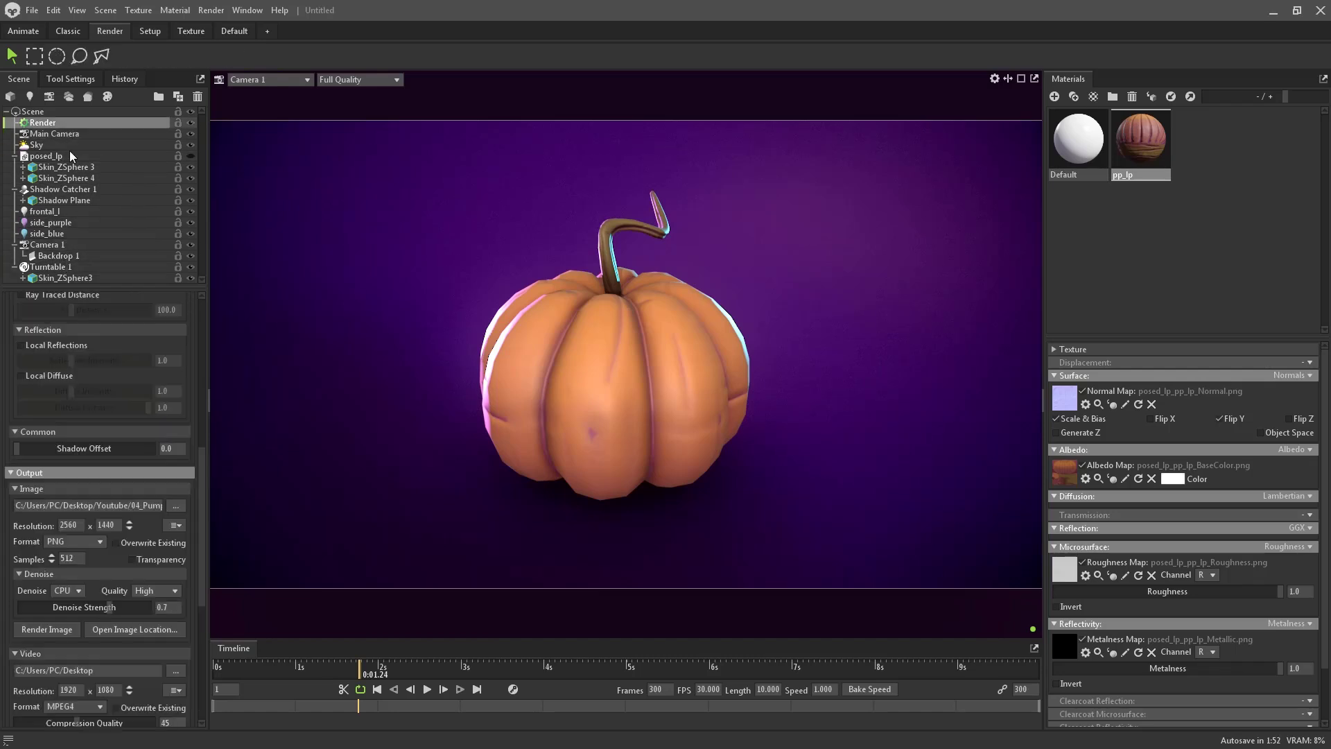
{"action": "scroll", "coordinate": [73, 437], "scroll_direction": "up", "scroll_amount": 5}
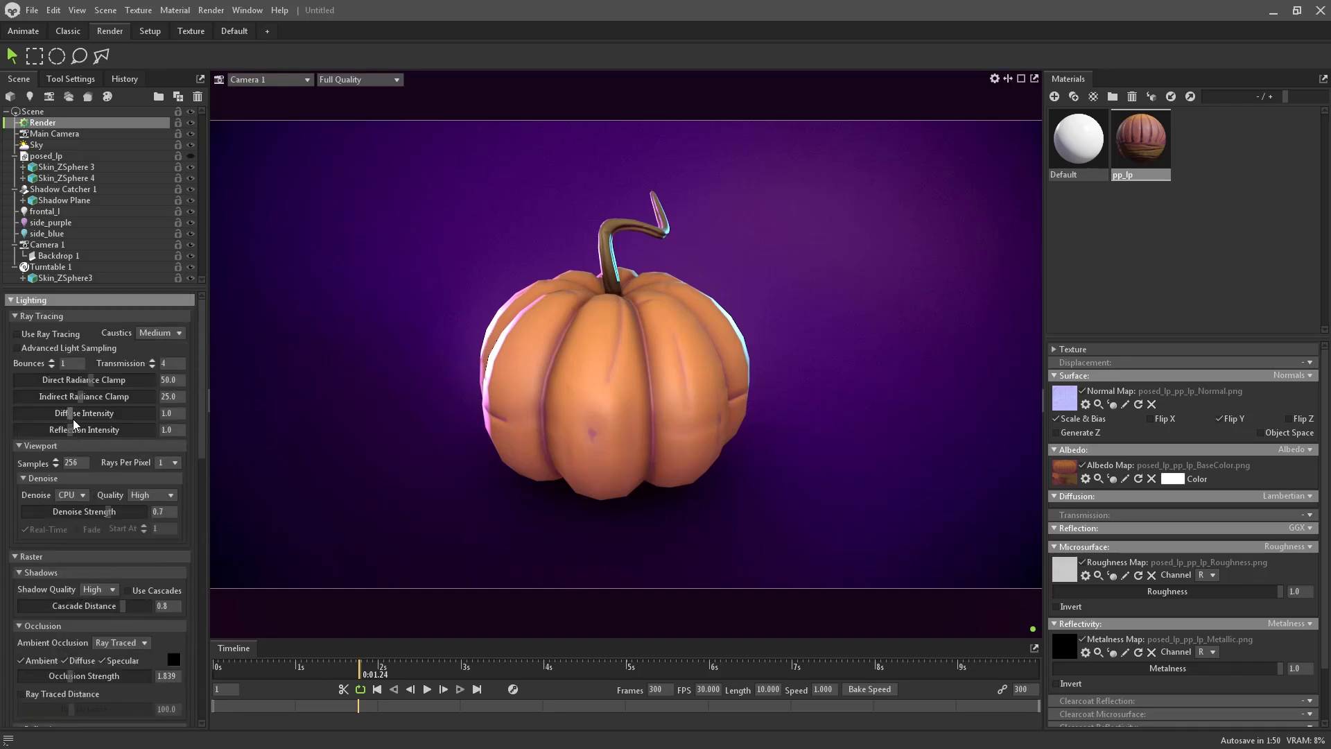
{"action": "scroll", "coordinate": [72, 409], "scroll_direction": "down", "scroll_amount": 10}
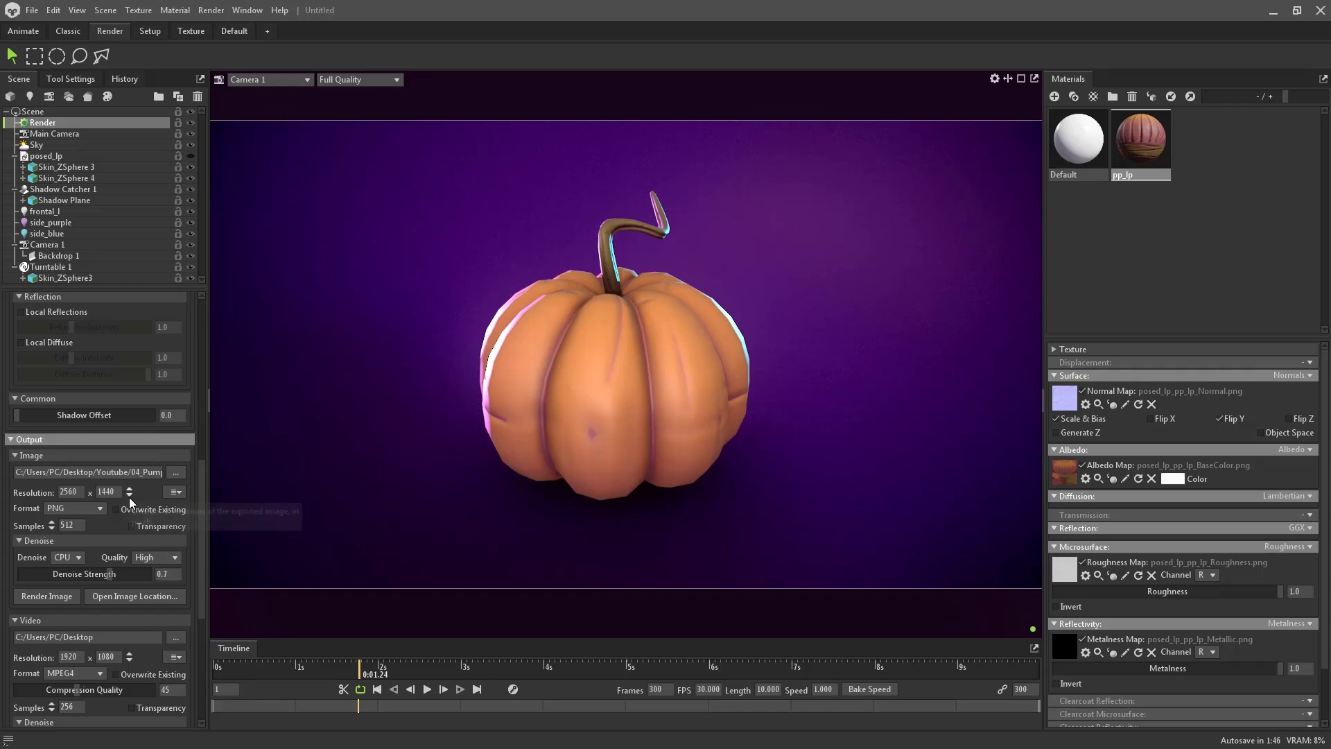
{"action": "left_click", "coordinate": [176, 491]}
{"action": "left_click", "coordinate": [171, 589]}
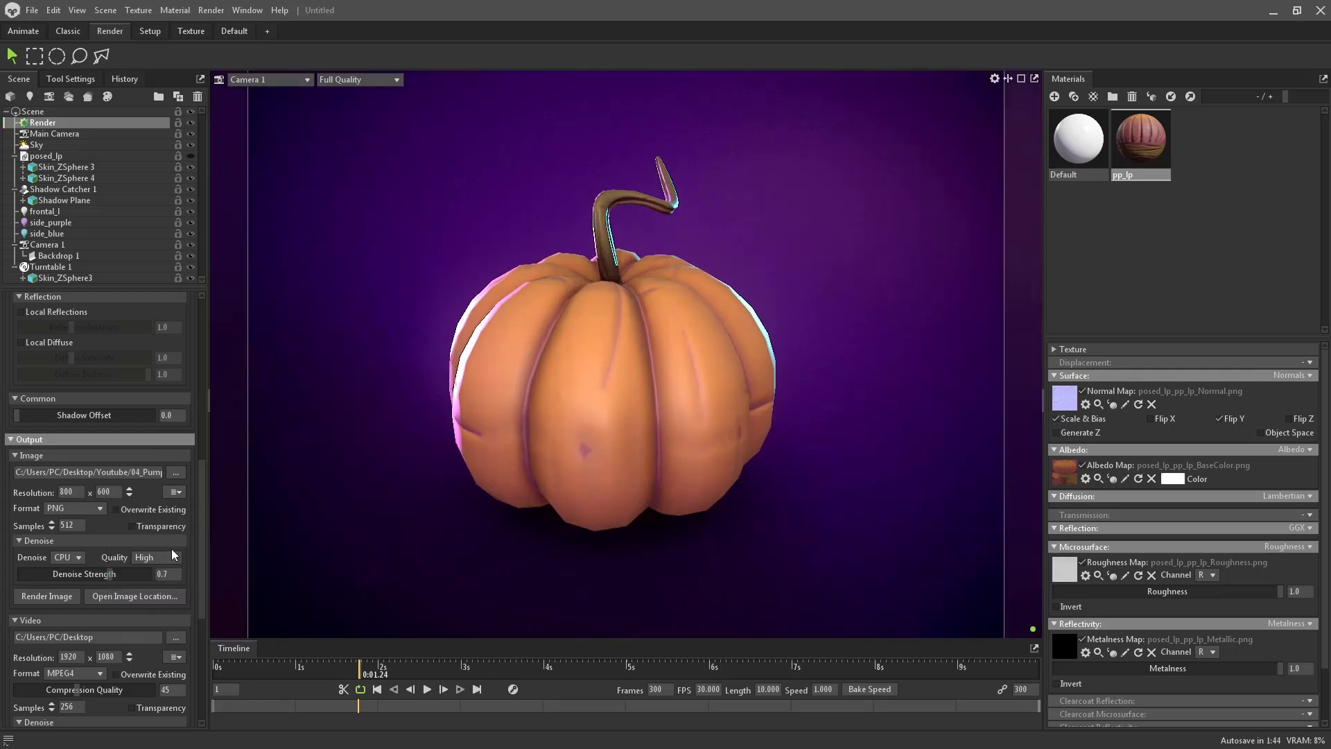
{"action": "left_click", "coordinate": [177, 491]}
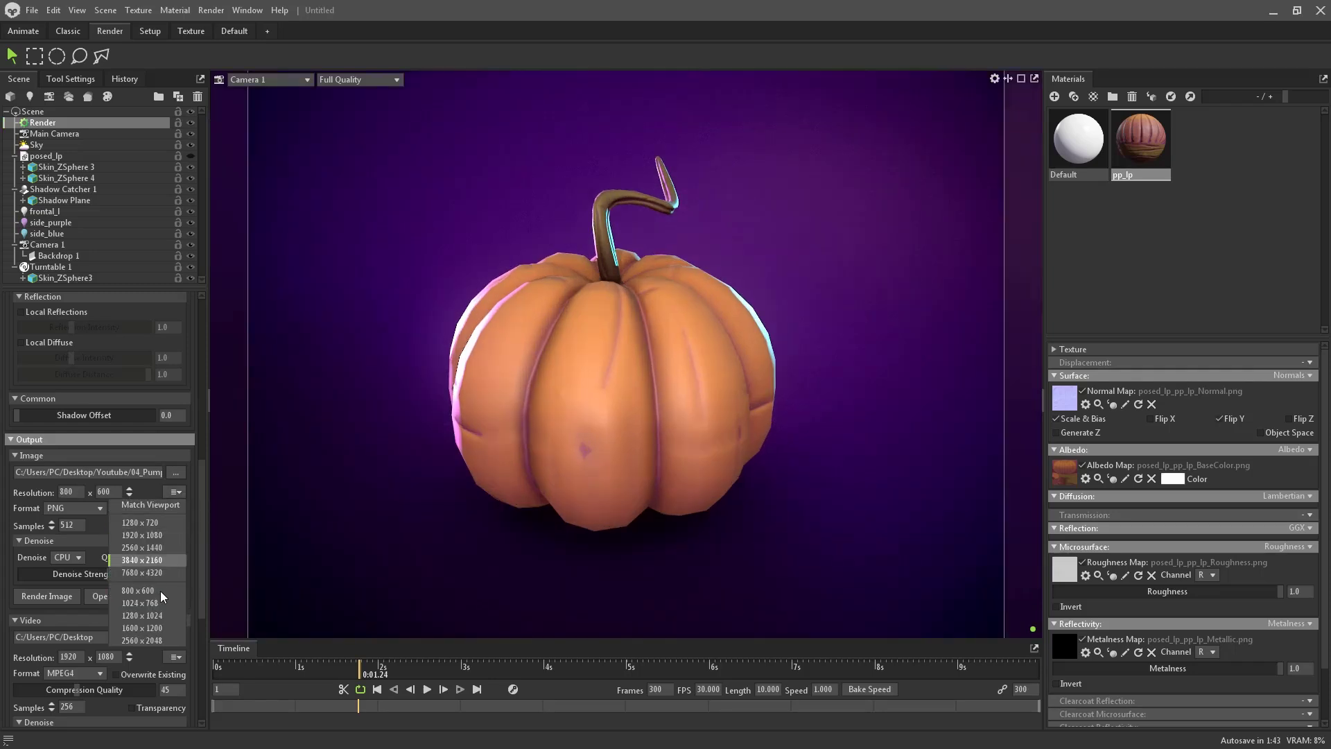
{"action": "left_click", "coordinate": [166, 626]}
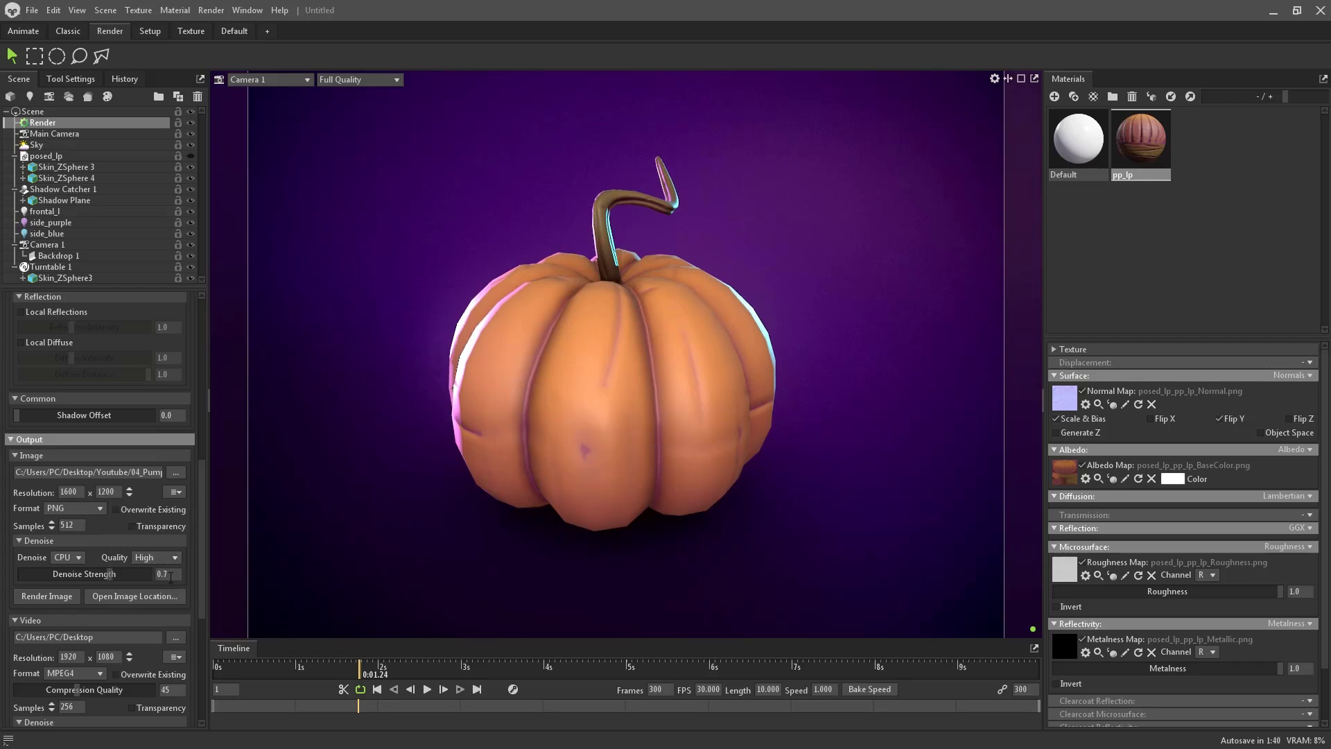
{"action": "left_click", "coordinate": [177, 491]}
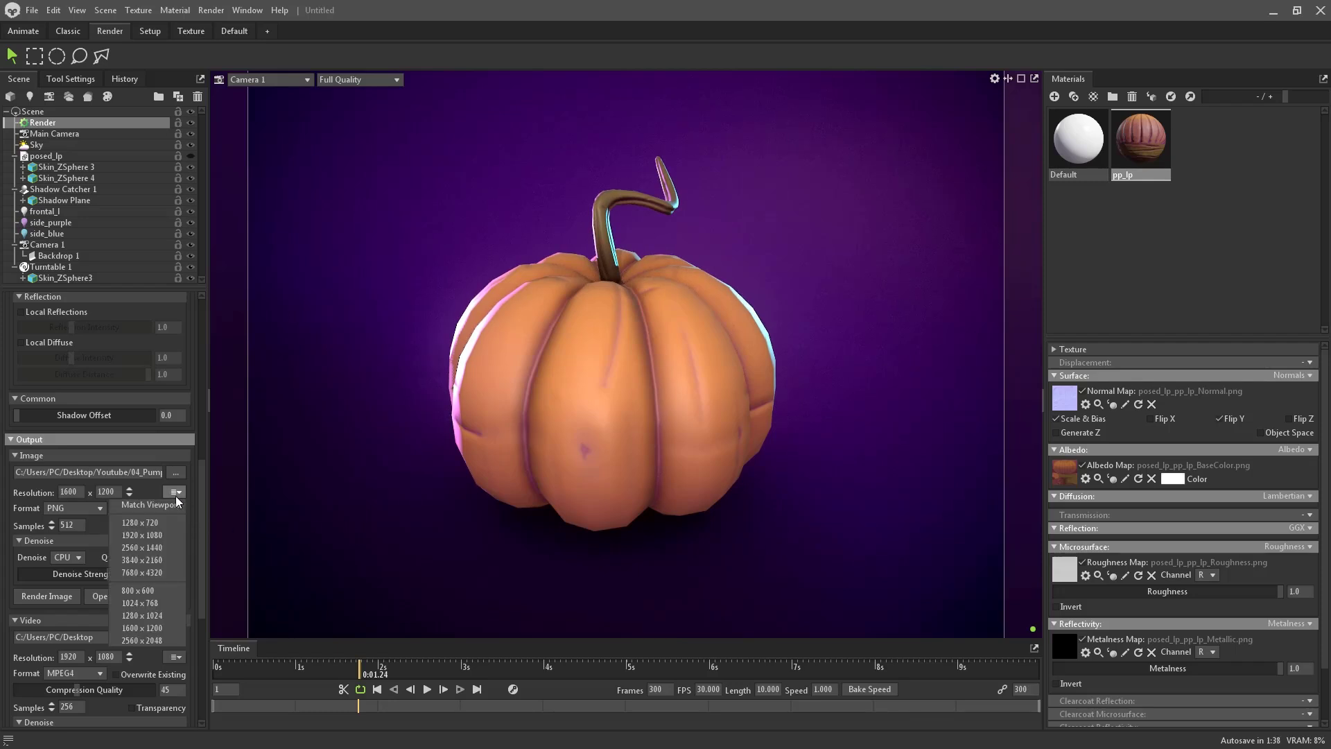
{"action": "left_click", "coordinate": [164, 588]}
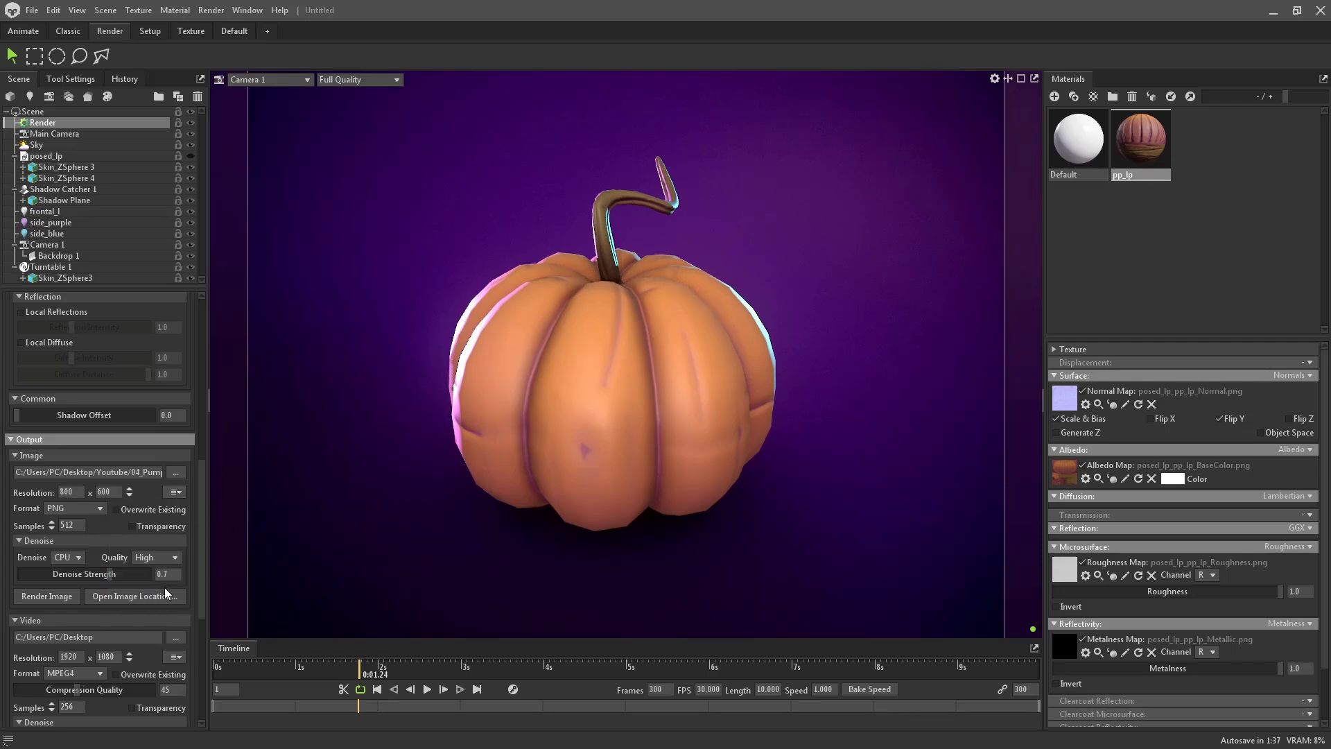
Step: Set both the image output and video output resolutions to the 1280 x 1024 preset
{"action": "left_click", "coordinate": [177, 491]}
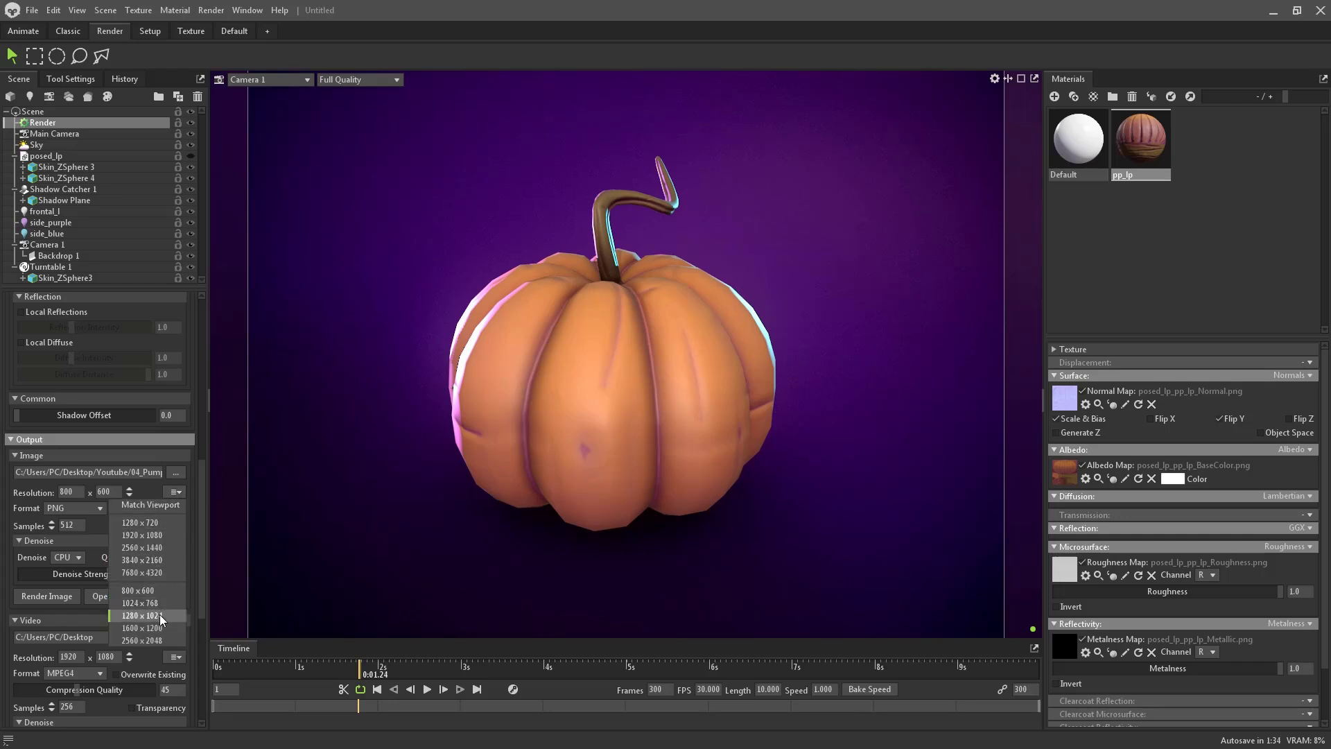
{"action": "left_click", "coordinate": [160, 615]}
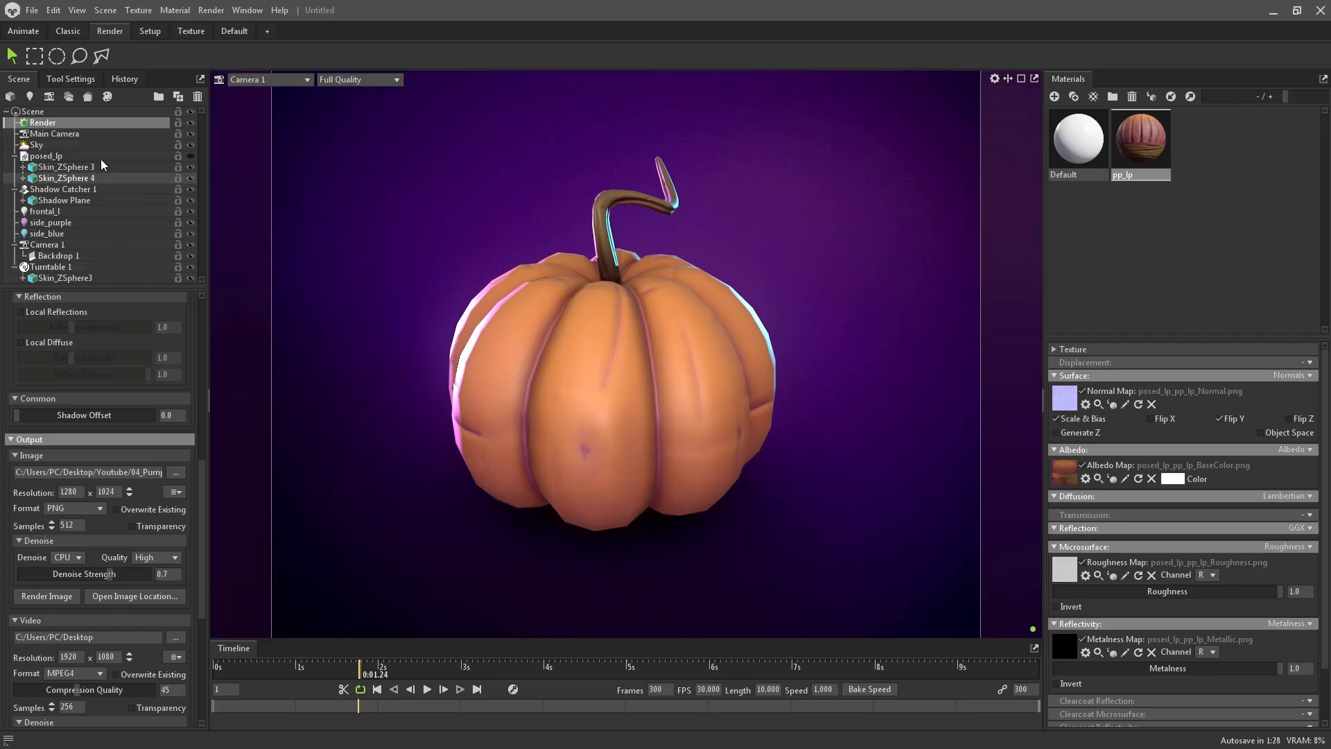
{"action": "scroll", "coordinate": [100, 426], "scroll_direction": "down", "scroll_amount": 5}
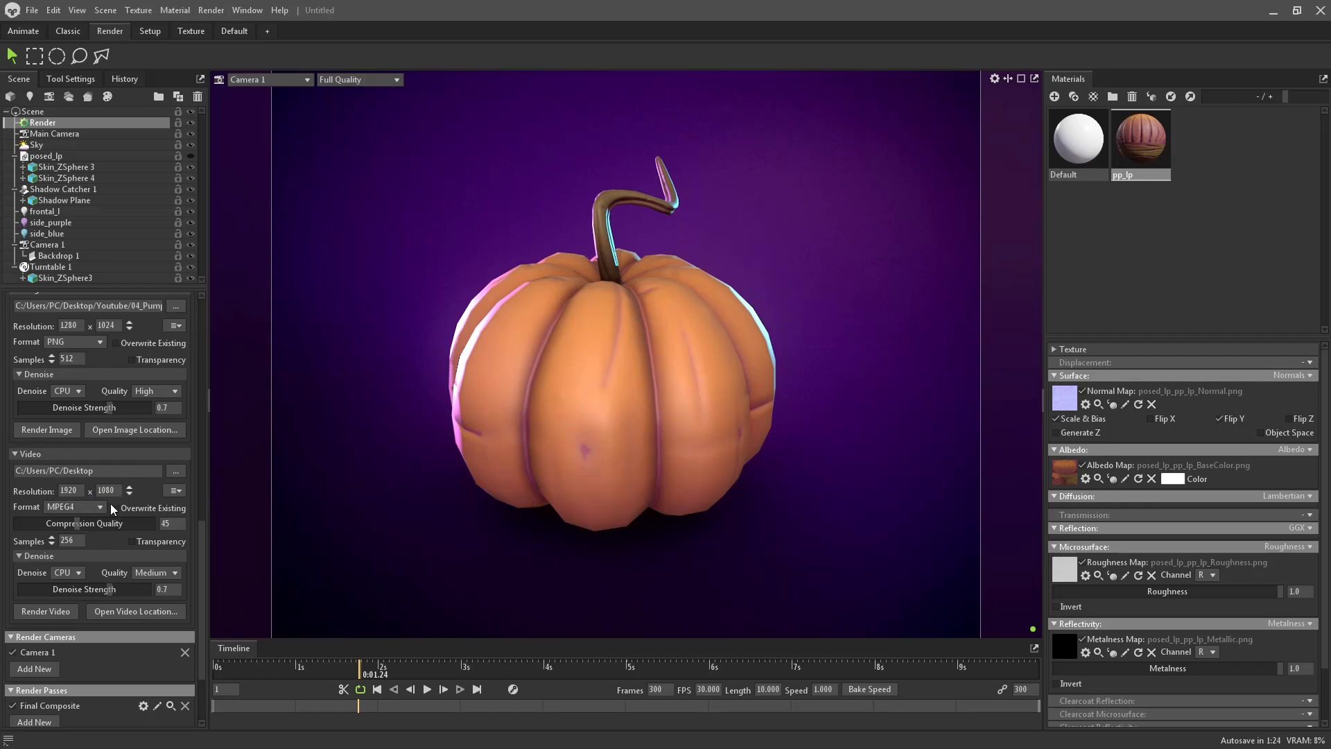
{"action": "left_click", "coordinate": [173, 490]}
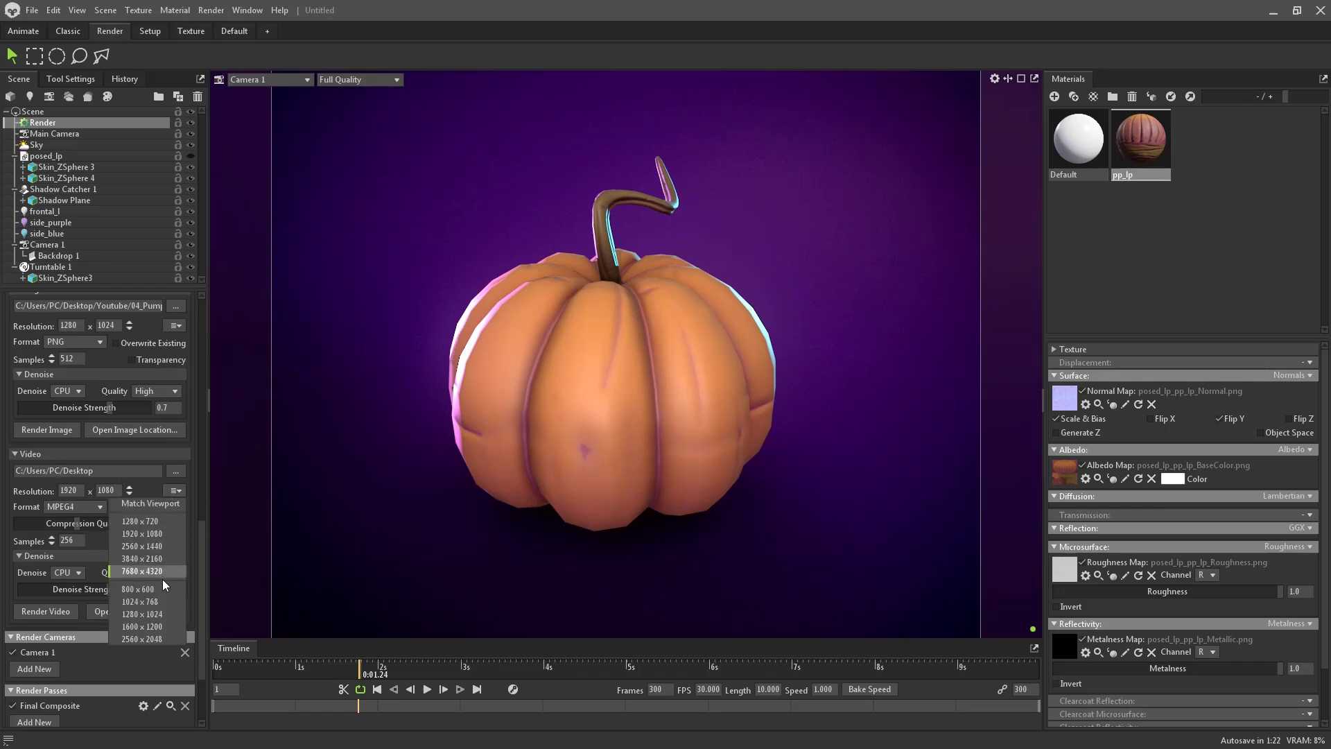
{"action": "left_click", "coordinate": [169, 613]}
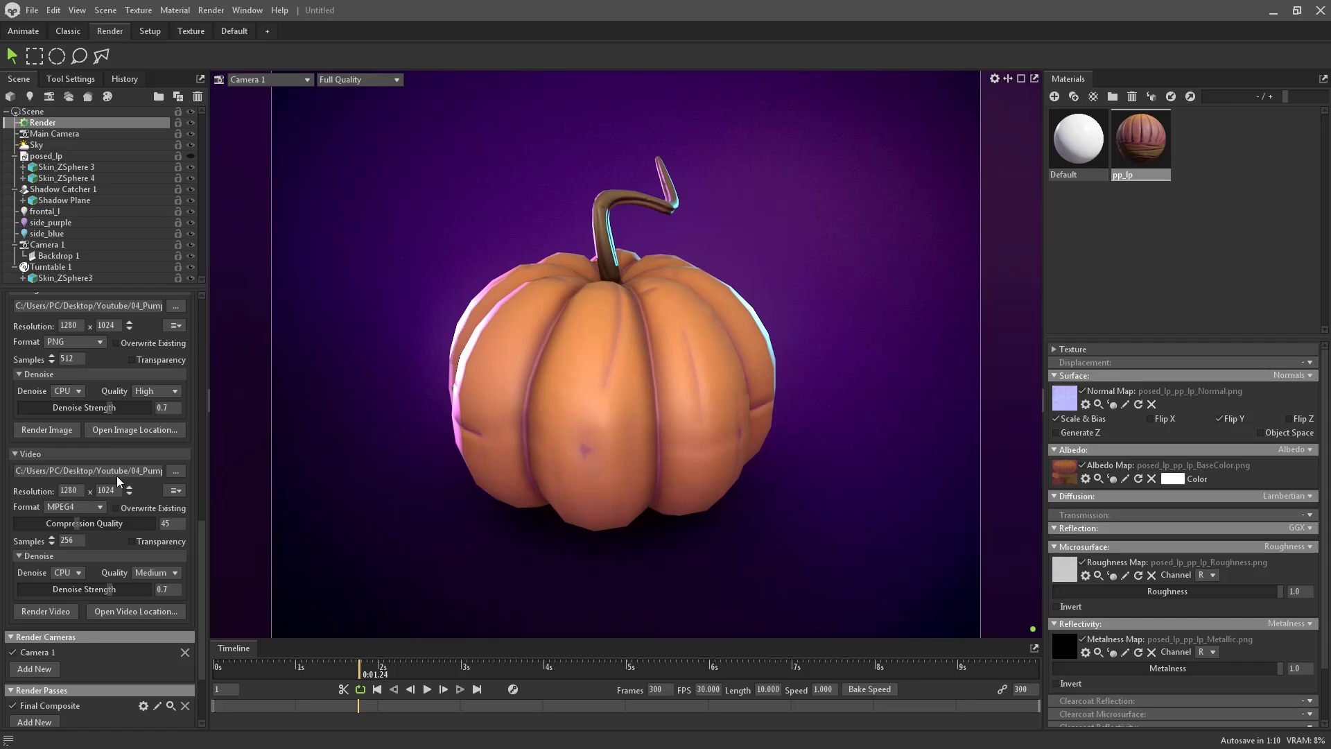
Step: Set the video output location to the 04_Pumpkin folder and render the turntable video as MPEG4
{"action": "left_click", "coordinate": [117, 470]}
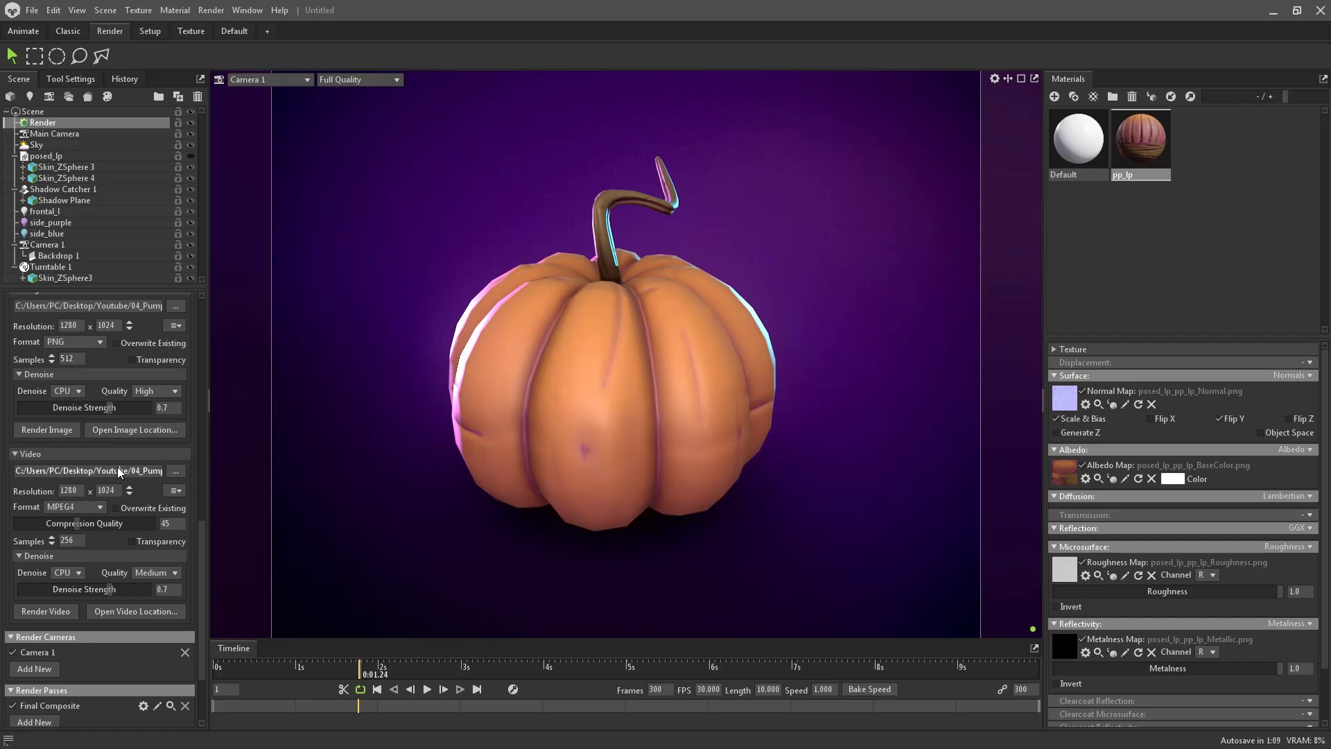
{"action": "left_click", "coordinate": [60, 611]}
Step: Switch to the media player and play the rendered turntable video full screen to review the pumpkin's rotation
{"action": "key", "text": "alt+Tab"}
{"action": "left_click_drag", "start_coordinate": [550, 143], "coordinate": [0, 206]}
{"action": "left_click_drag", "start_coordinate": [0, 207], "coordinate": [738, 122]}
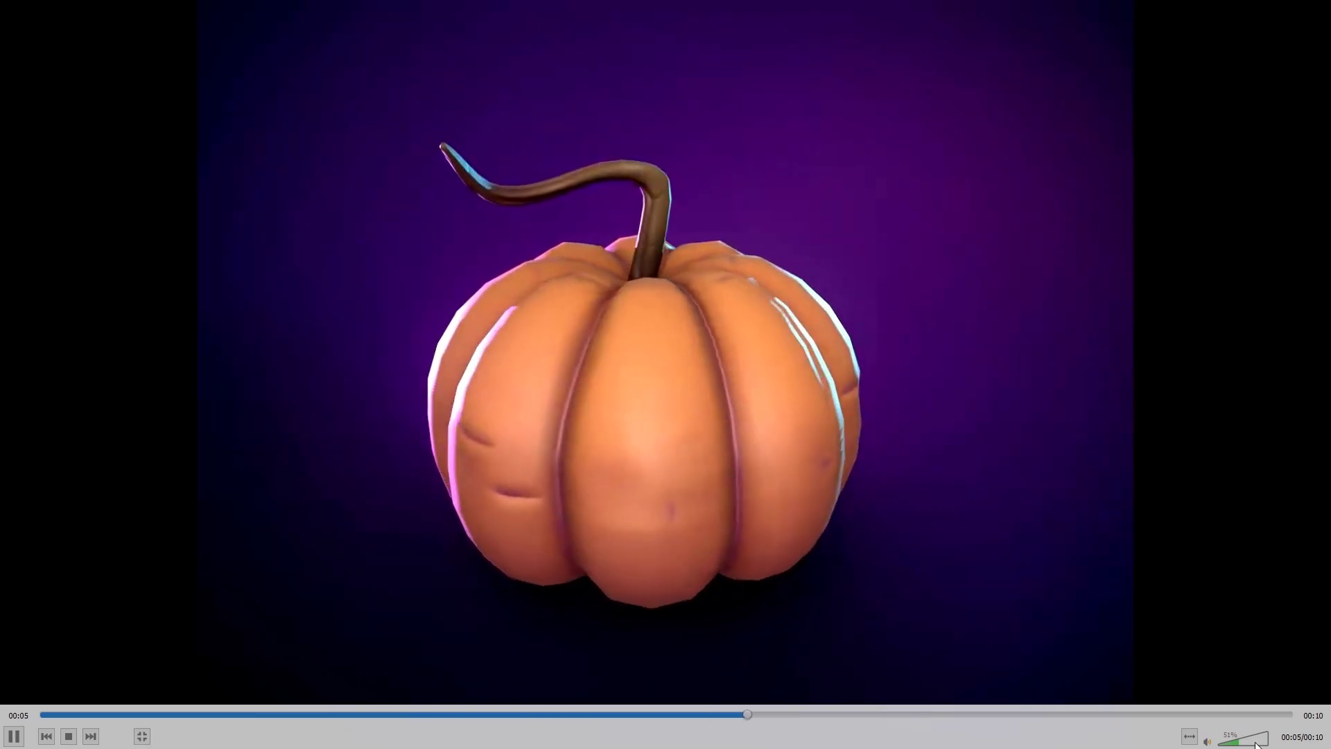
{"action": "right_click", "coordinate": [1000, 567]}
{"action": "left_click", "coordinate": [922, 579]}
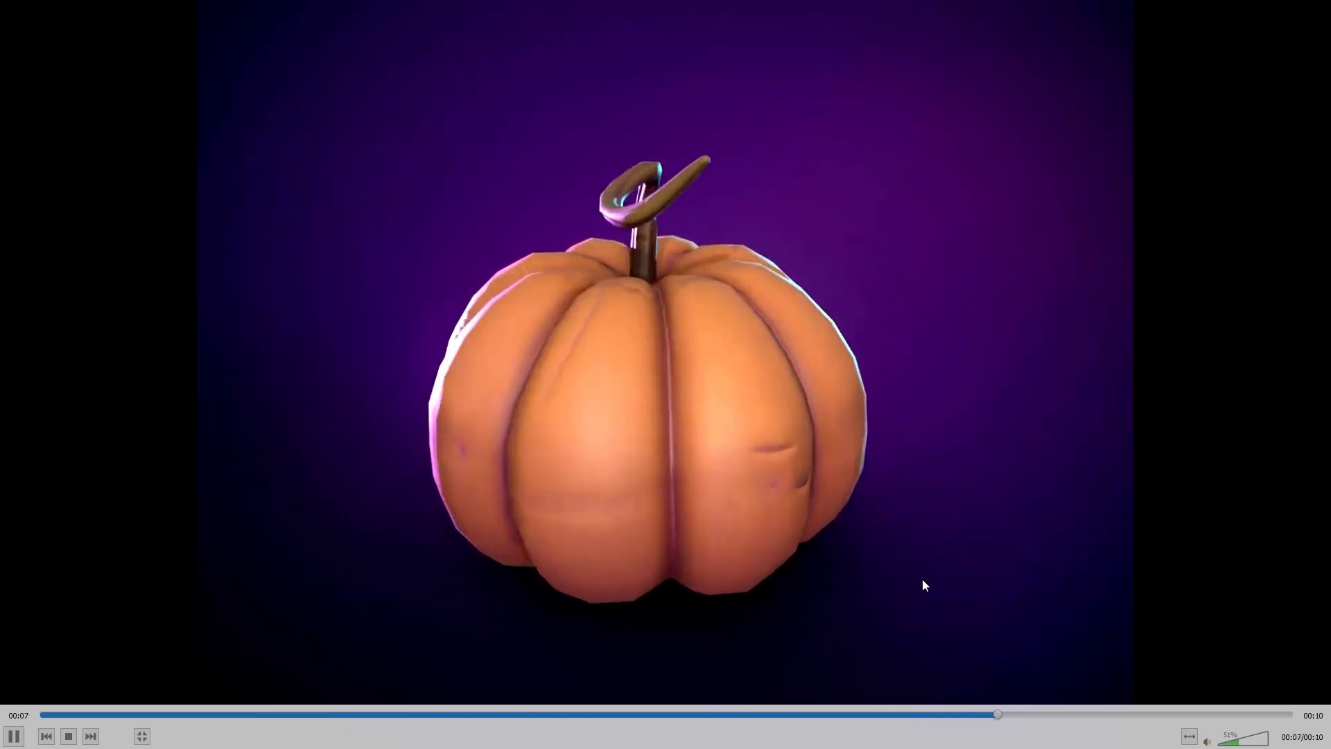